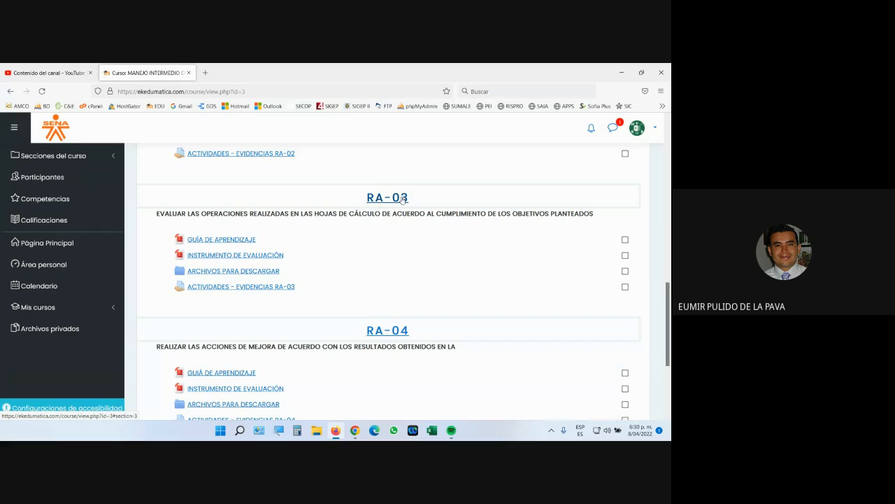
# Step: Open the RA-03 learning guide PDF, GFPI-F-135_GA RA03 PF 13410564.pdf, in Firefox
pyautogui.moveTo(207, 214); pyautogui.dragTo(594, 214)
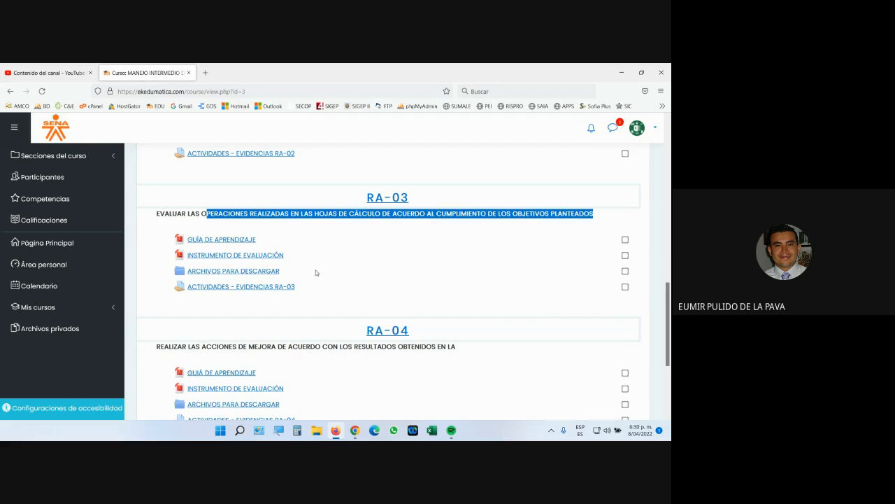
pyautogui.click(243, 242)
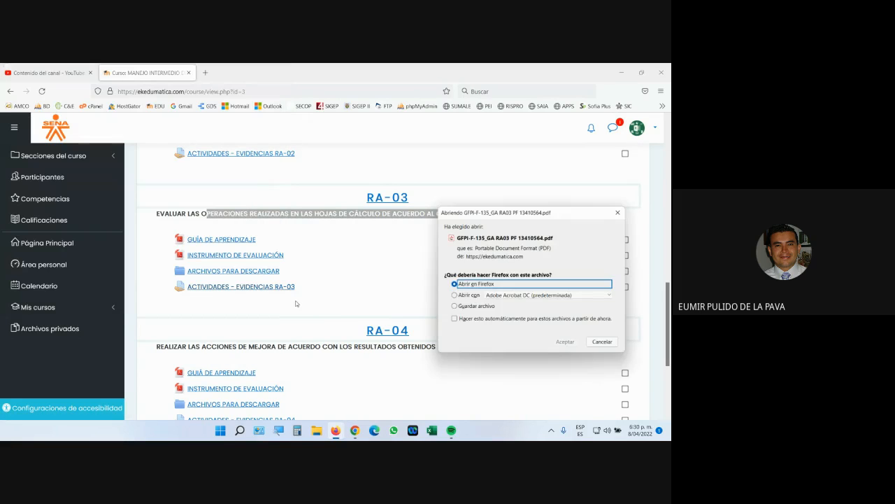
pyautogui.click(566, 343)
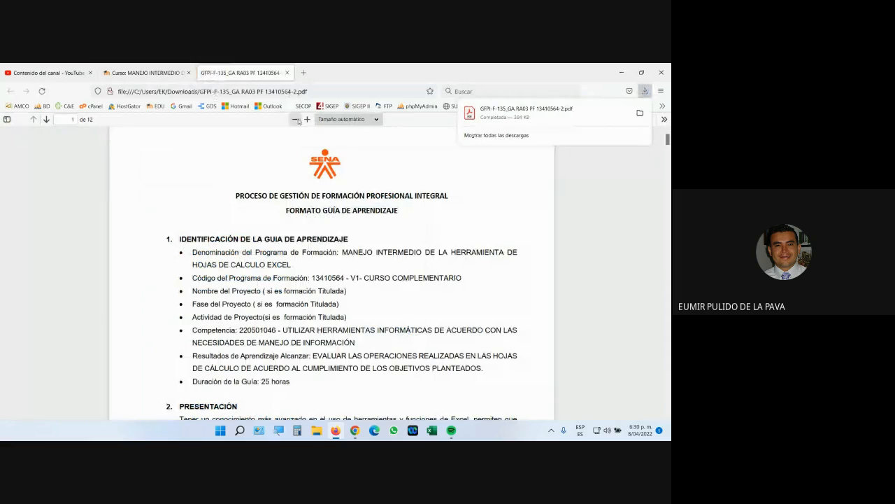
# Step: Review the guide's first page, from the program identification to section 3's introduction of Excel charts
pyautogui.click(307, 119)
pyautogui.click(307, 119)
pyautogui.click(307, 119)
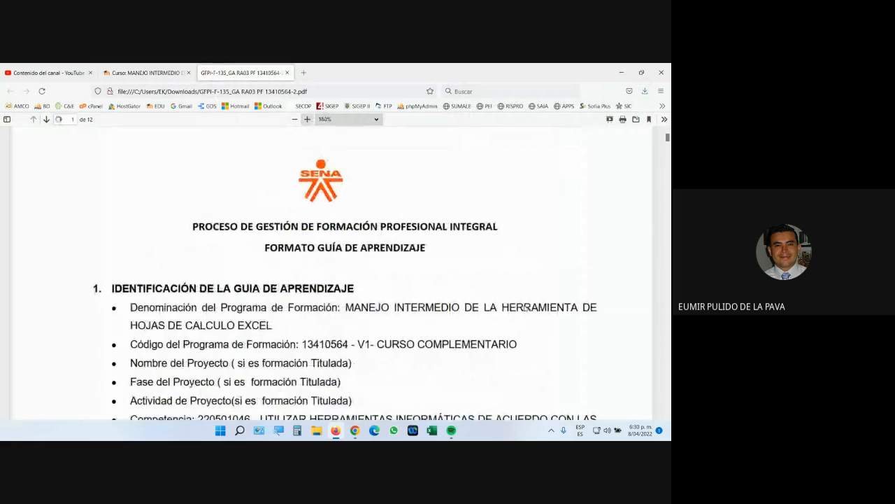
pyautogui.scroll(-4, 538, 306)
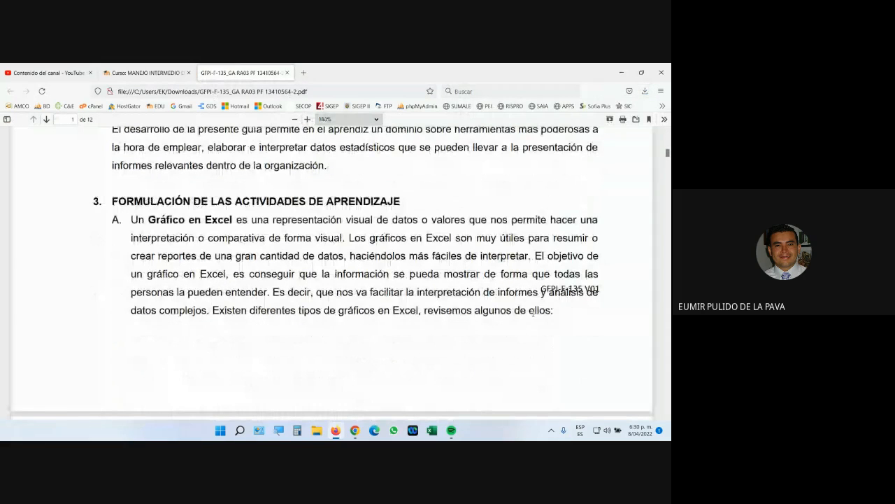
pyautogui.scroll(-4, 532, 312)
pyautogui.scroll(4, 524, 309)
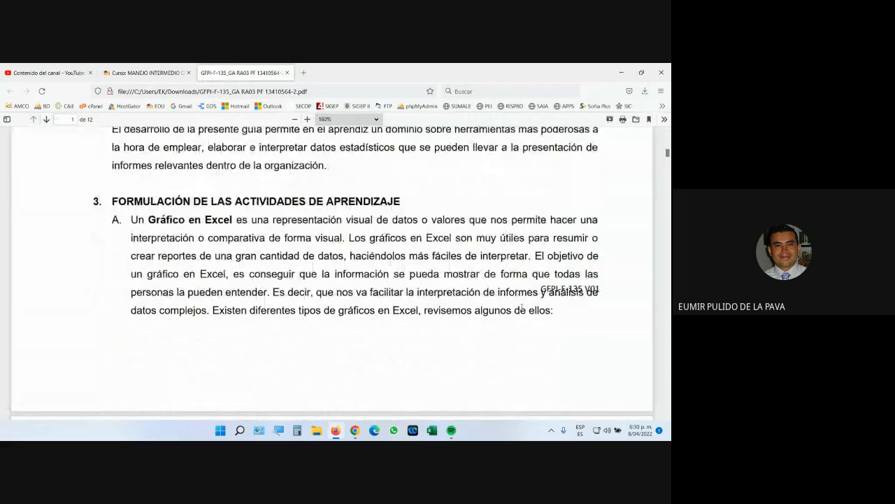
pyautogui.scroll(-1, 453, 284)
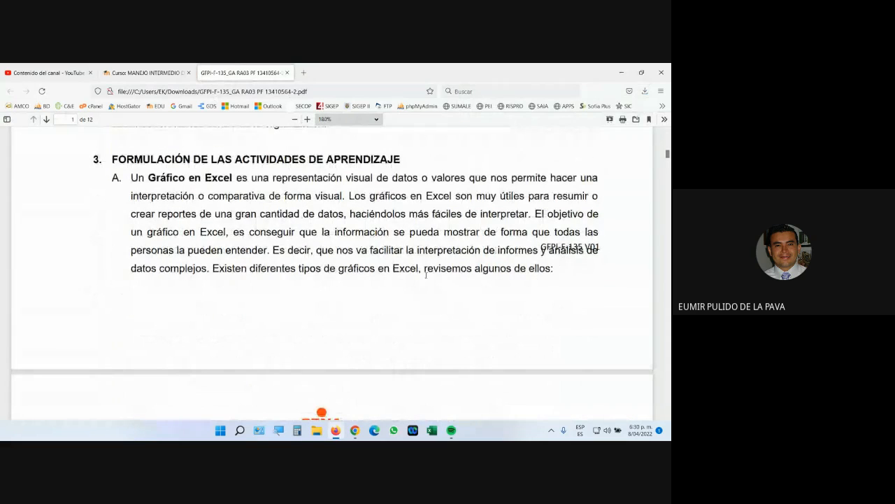
pyautogui.click(307, 119)
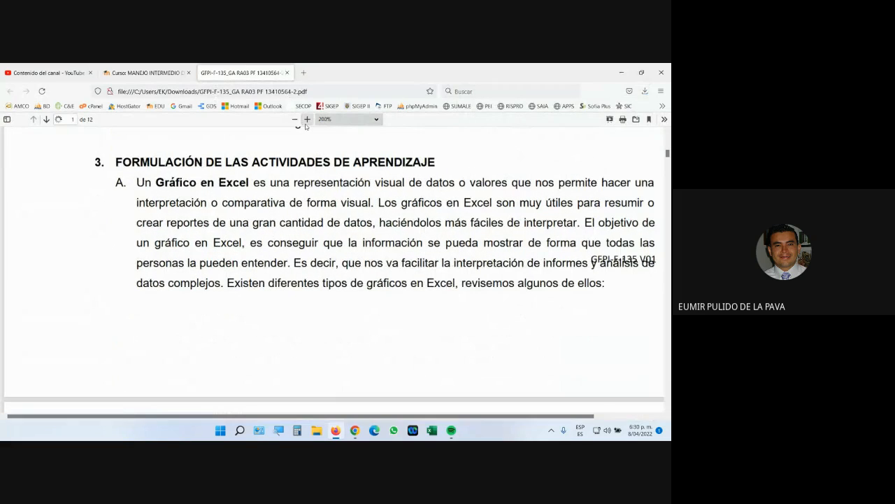
pyautogui.moveTo(429, 414); pyautogui.dragTo(491, 416)
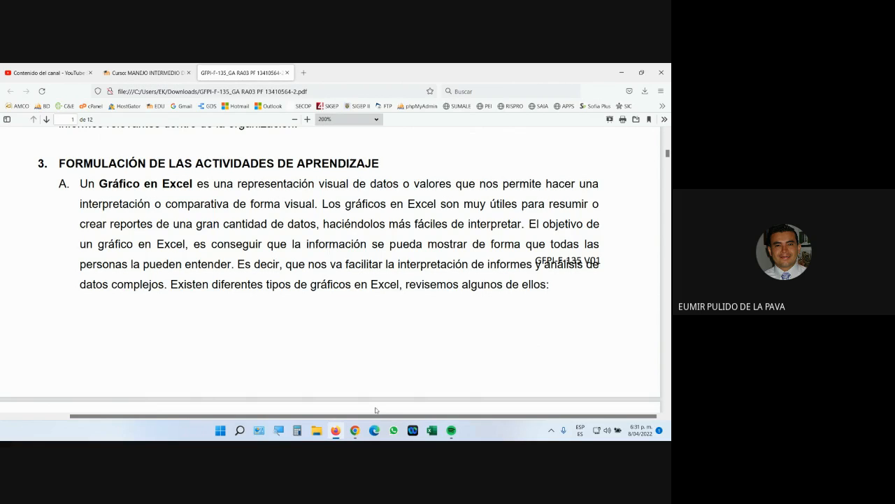
# Step: Review the chart types described on pages 2 to 4, through to the reference to the exercise file Gráficos.xlsx
pyautogui.scroll(-6, 376, 411)
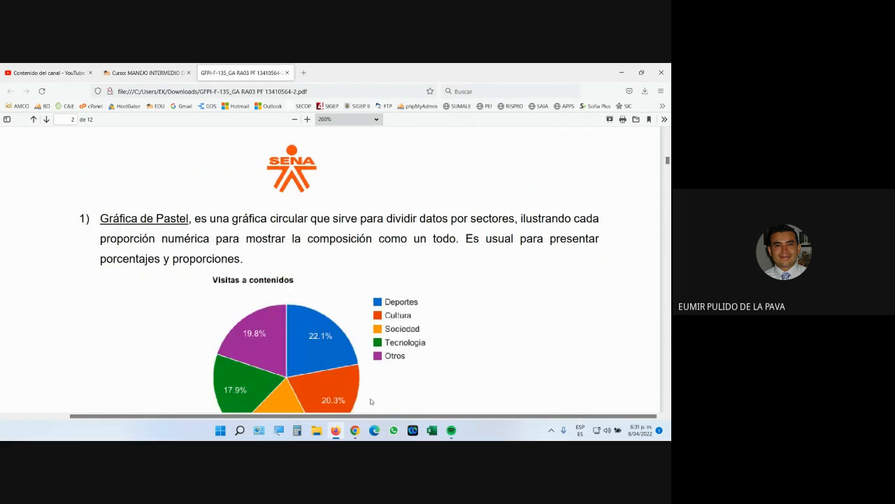
pyautogui.scroll(-1, 370, 400)
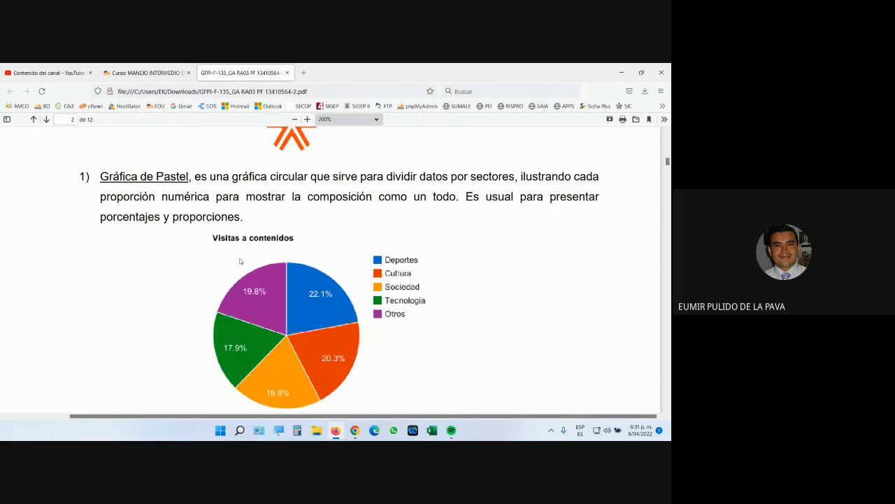
pyautogui.scroll(-10, 240, 261)
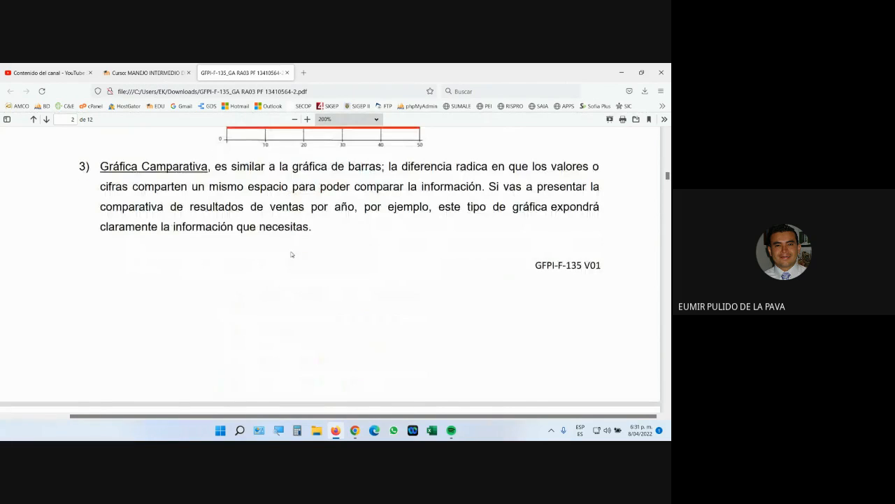
pyautogui.scroll(-12, 292, 254)
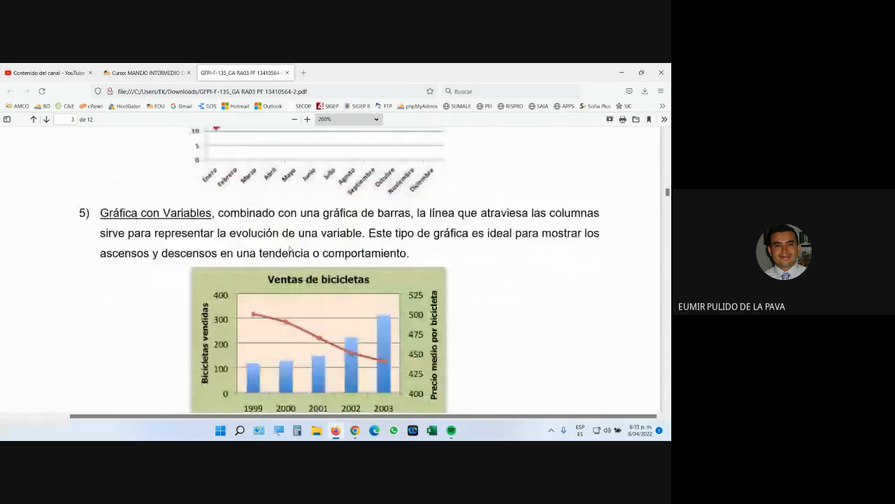
pyautogui.scroll(-6, 289, 247)
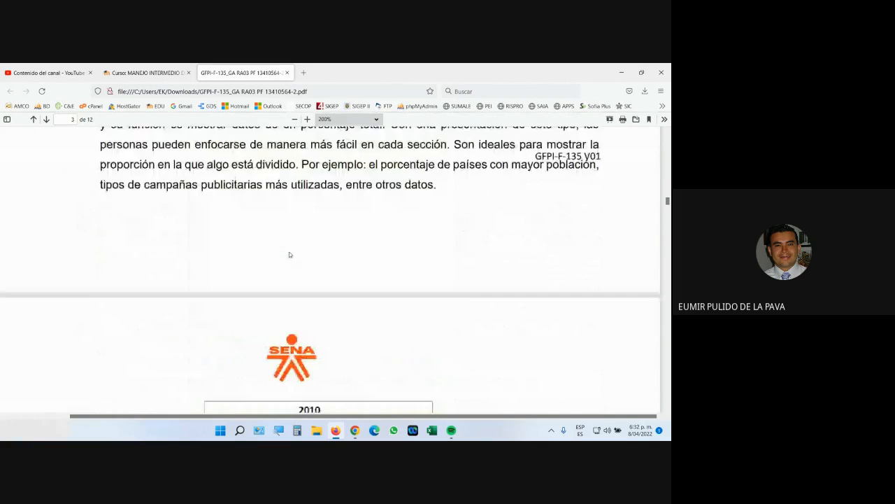
pyautogui.scroll(-3, 290, 254)
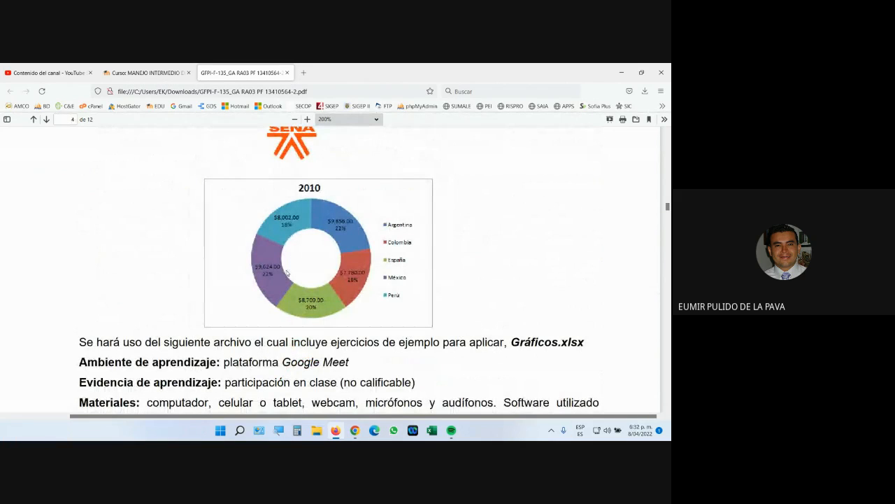
pyautogui.scroll(-3, 282, 259)
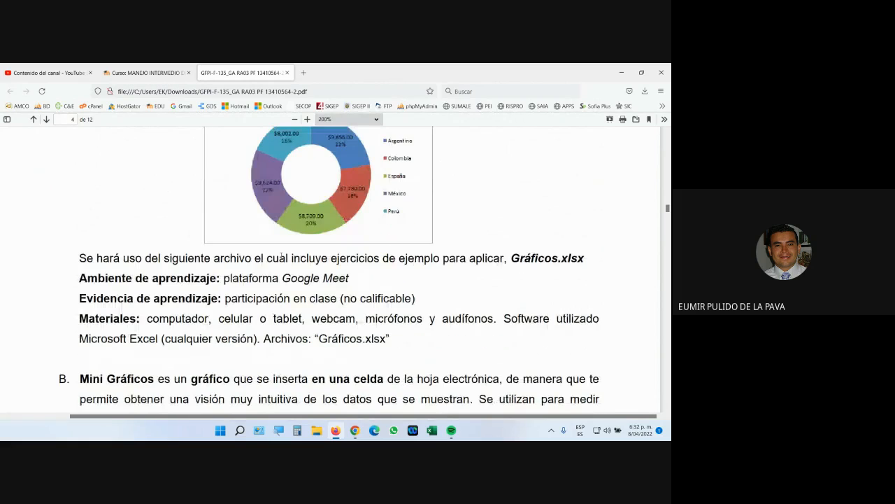
pyautogui.moveTo(514, 257); pyautogui.dragTo(546, 258)
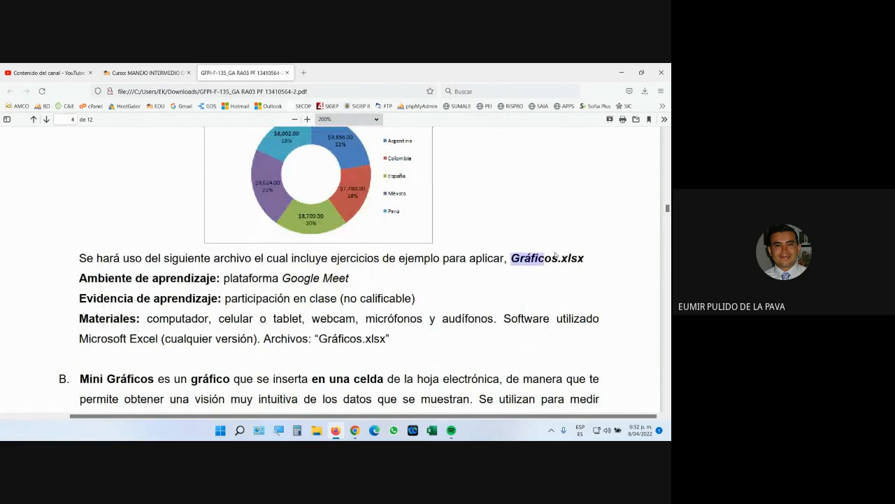
# Step: Download Gráficos.xlsx from the RA-03 downloadable files folder of the course and save it to the Escritorio folder
pyautogui.click(147, 72)
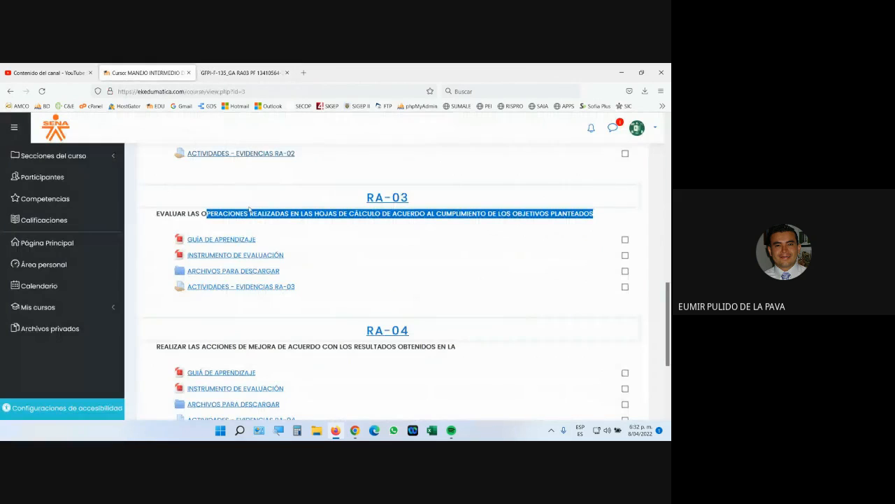
pyautogui.click(249, 271)
pyautogui.scroll(-2, 259, 294)
pyautogui.scroll(-3, 258, 294)
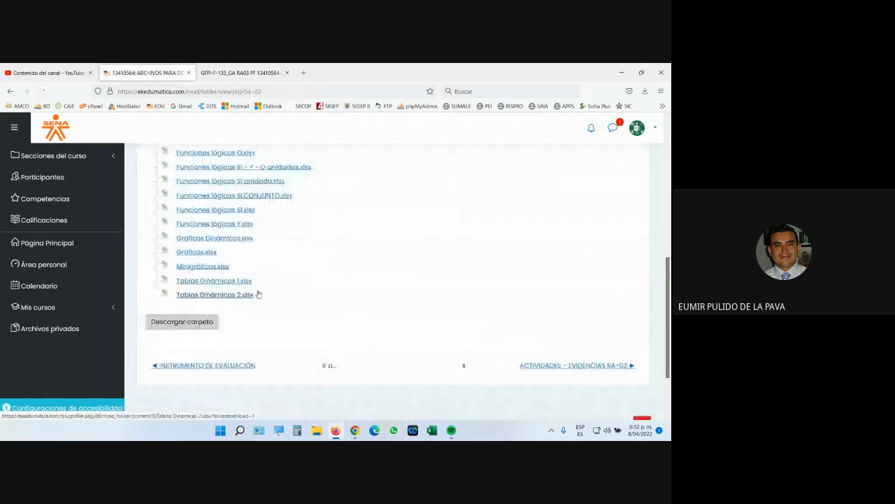
pyautogui.click(206, 255)
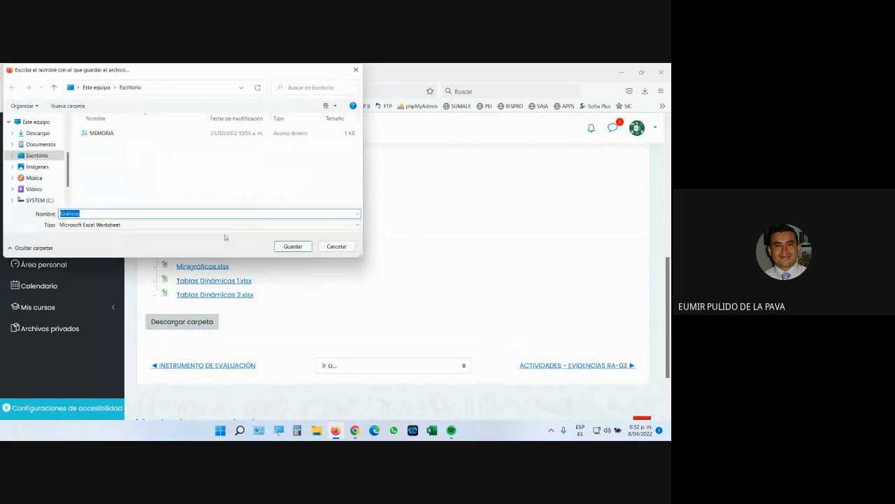
pyautogui.click(296, 250)
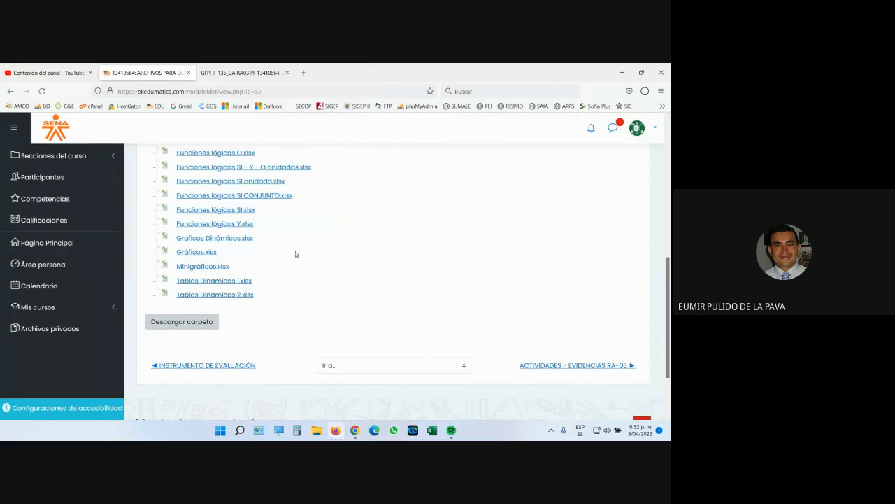
# Step: Open the downloaded Gráficos workbook in Excel on the Gráfico Inicial sheet and enable editing
pyautogui.click(468, 118)
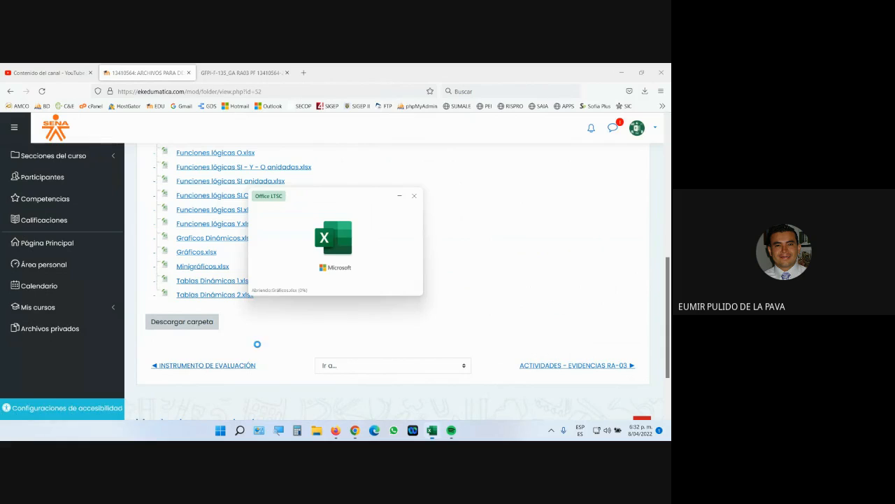
pyautogui.click(101, 399)
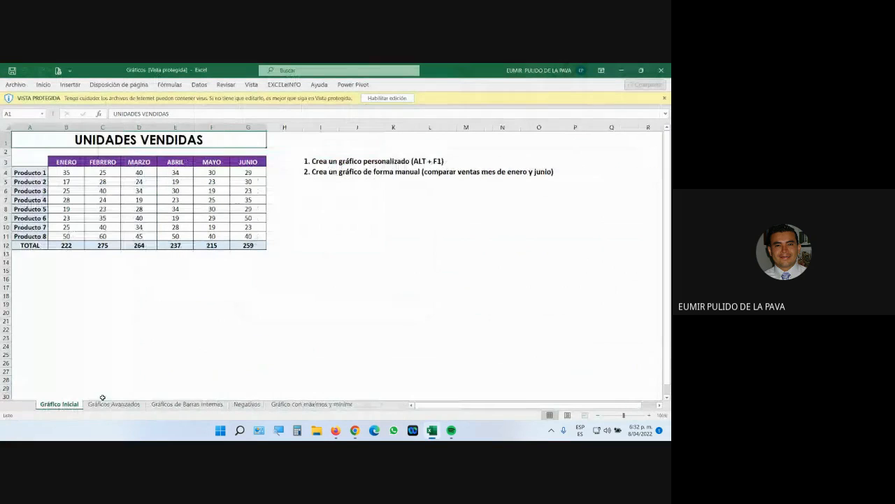
pyautogui.click(649, 415)
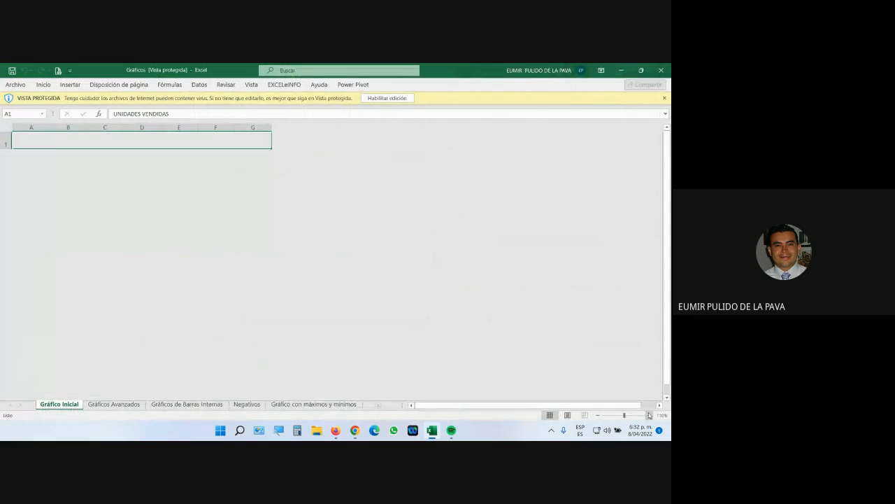
pyautogui.click(649, 415)
pyautogui.click(649, 415)
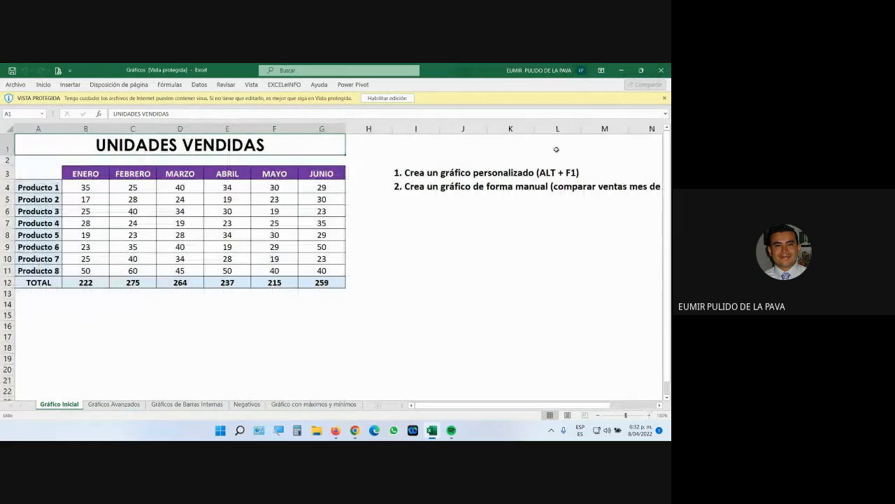
pyautogui.click(393, 99)
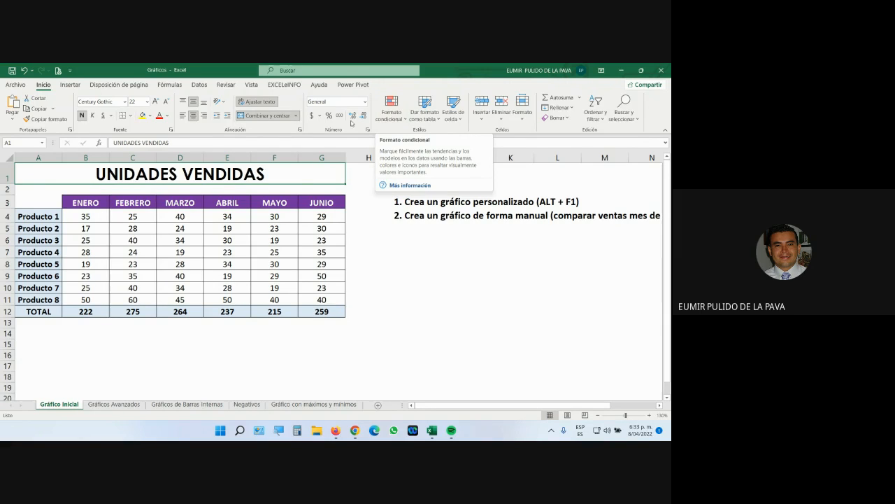
# Step: Highlight the UNIDADES VENDIDAS data range A3:G12, including headers and totals, to show the source data
pyautogui.click(385, 313)
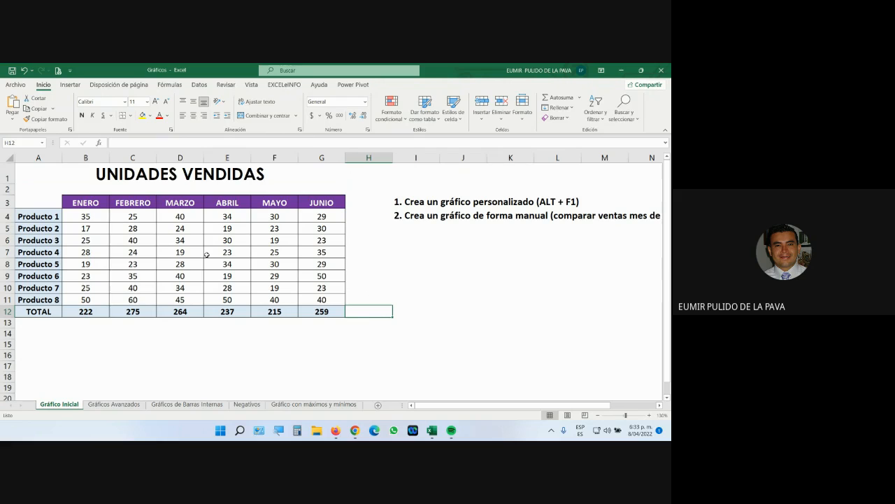
pyautogui.moveTo(51, 205); pyautogui.dragTo(325, 313)
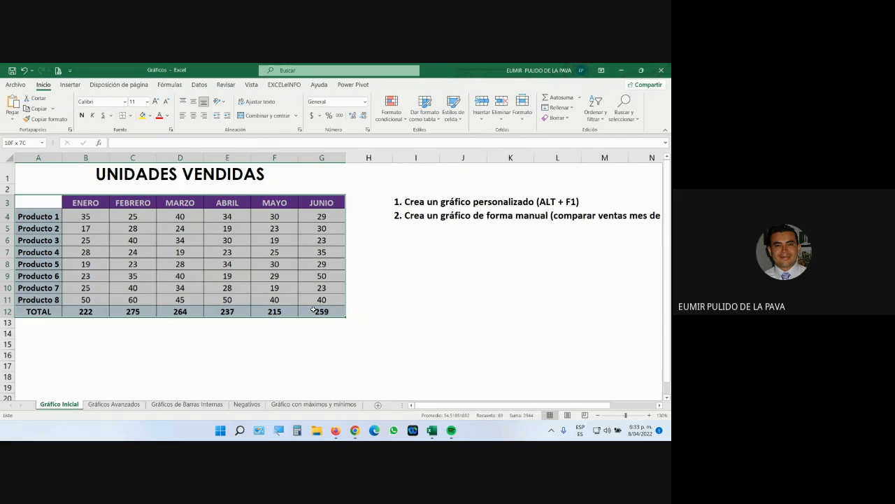
pyautogui.click(364, 265)
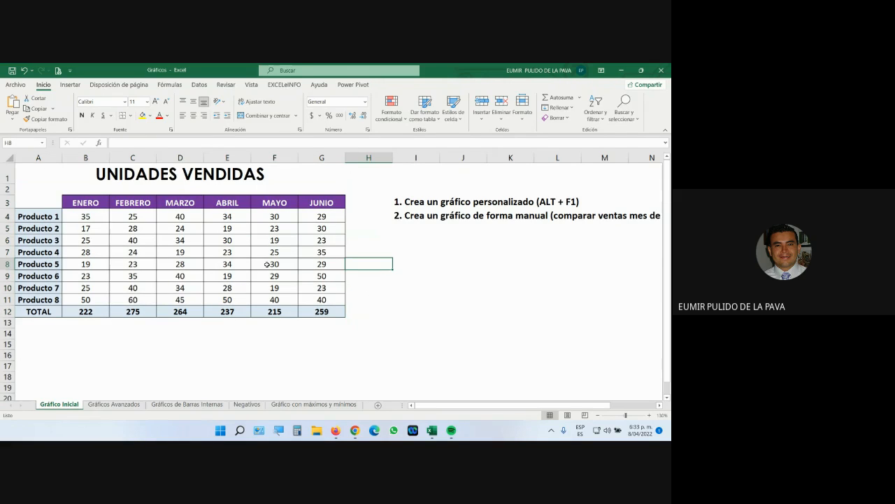
pyautogui.moveTo(42, 203); pyautogui.dragTo(353, 309)
pyautogui.click(298, 278)
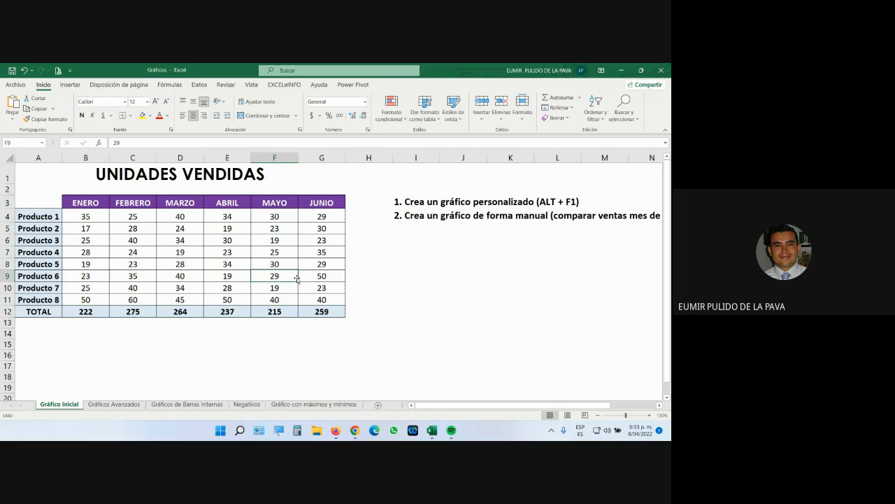
# Step: Fill the first exercise instruction in I3 with yellow and increase its font size to 16
pyautogui.click(416, 202)
pyautogui.click(142, 115)
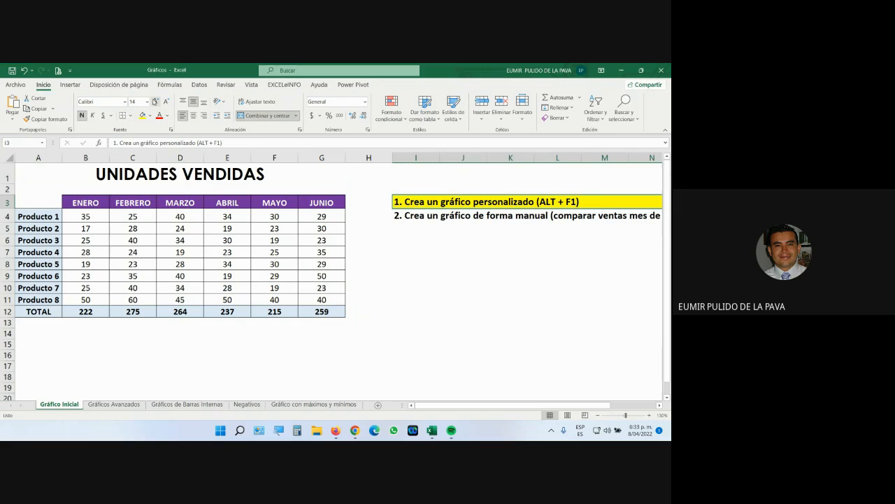
pyautogui.click(156, 101)
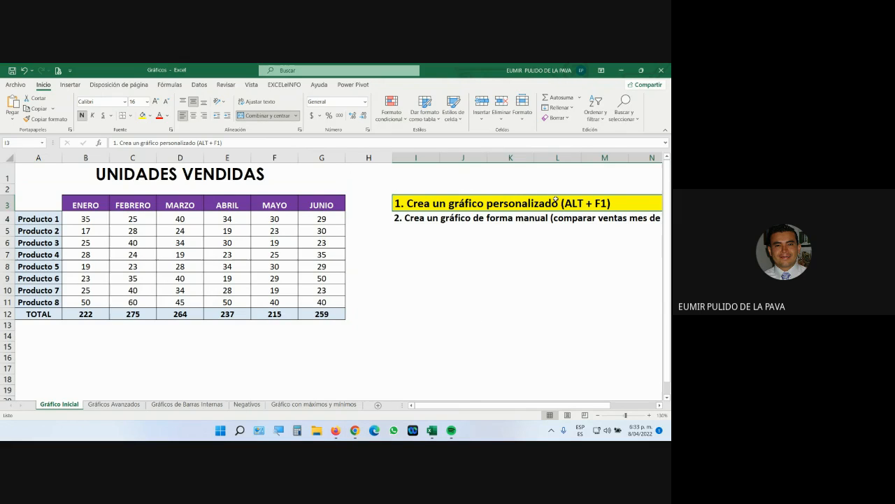
pyautogui.click(181, 301)
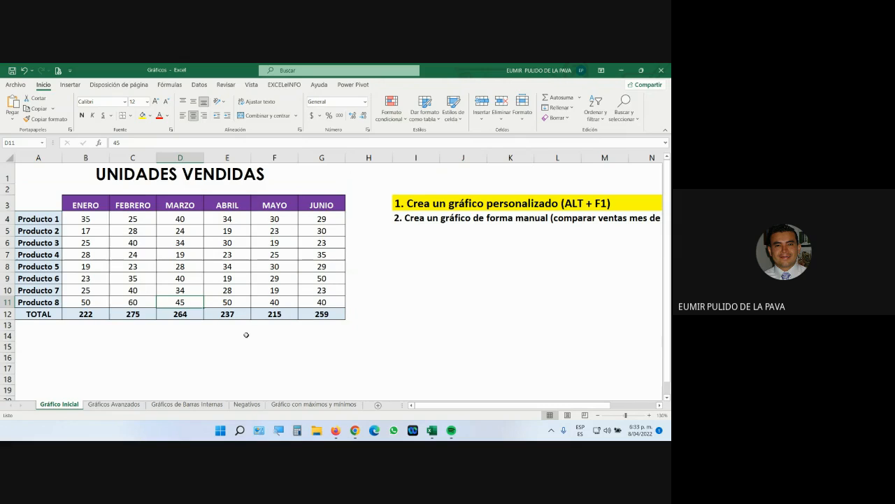
# Step: Switch to the Google Meet call in Chrome and admit the participant waiting to join
pyautogui.moveTo(356, 433)
pyautogui.click(308, 386)
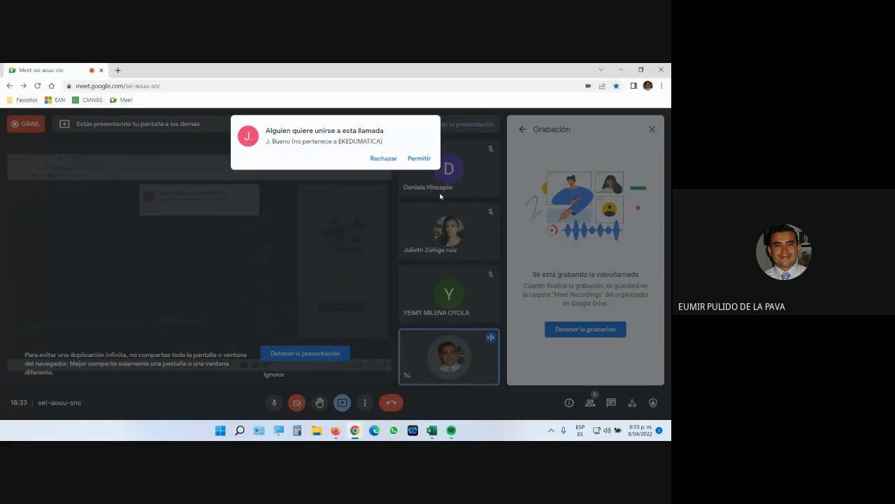
pyautogui.click(417, 159)
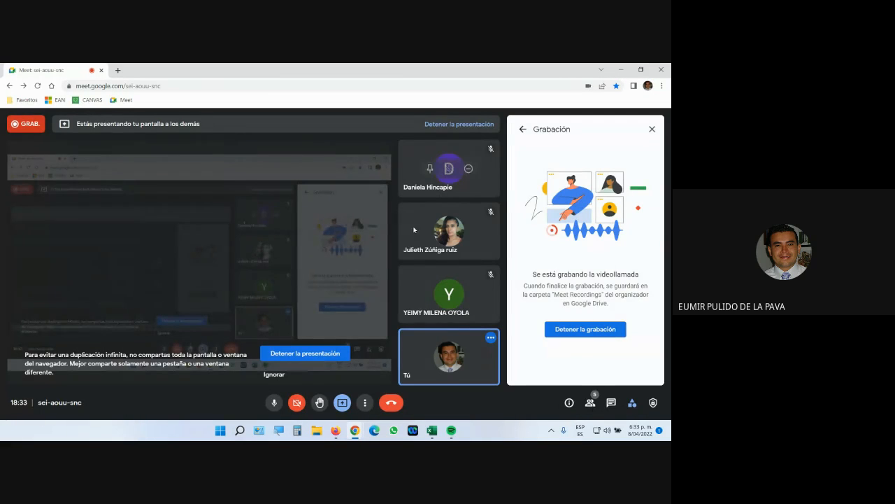
# Step: Switch back to the Gráficos workbook in Excel and insert the default column chart from the UNIDADES VENDIDAS table
pyautogui.click(433, 431)
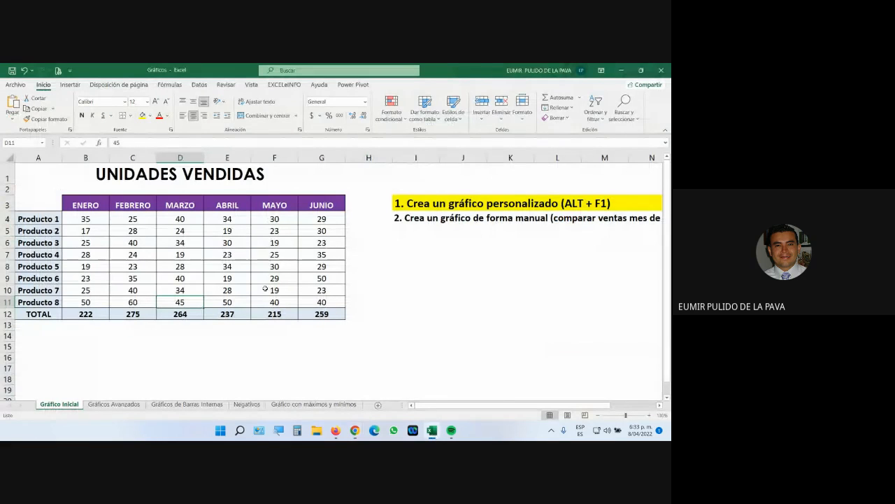
pyautogui.click(198, 292)
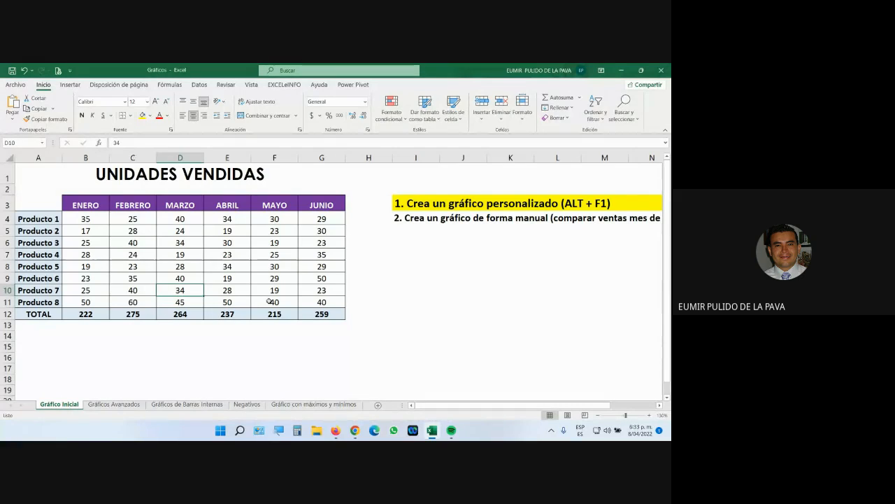
pyautogui.hotkey('alt', 'F1')
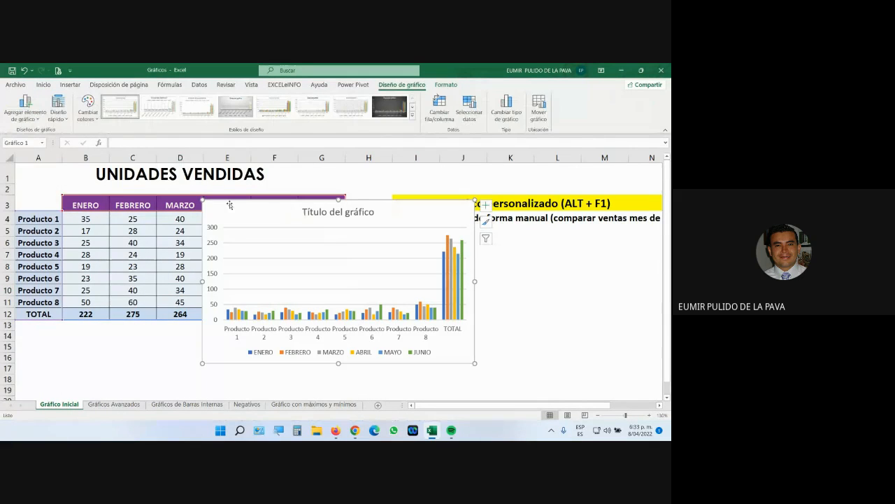
# Step: Enlarge the chart and position it over the table, covering about columns A to K and rows 1 to 17
pyautogui.moveTo(202, 201); pyautogui.dragTo(18, 173)
pyautogui.moveTo(475, 363); pyautogui.dragTo(551, 376)
pyautogui.moveTo(394, 185)
pyautogui.mouseDown()
pyautogui.moveTo(402, 374)
pyautogui.moveTo(403, 191)
pyautogui.moveTo(389, 181)
pyautogui.mouseUp()
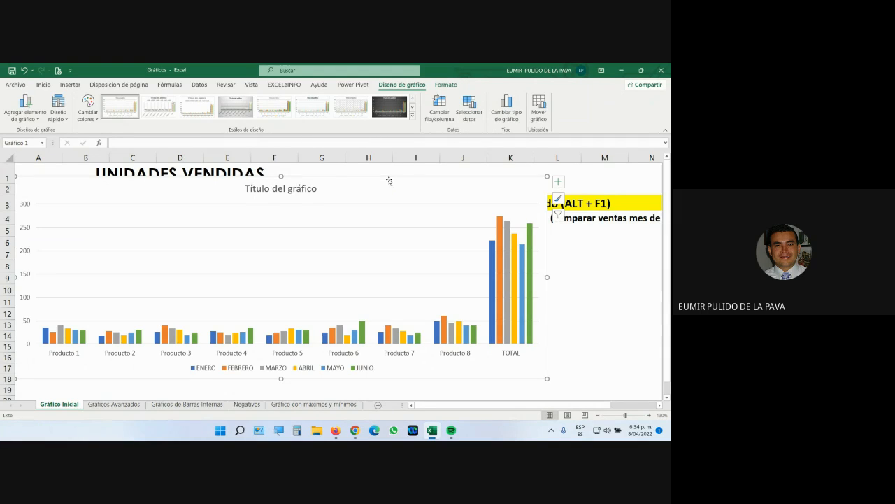
pyautogui.moveTo(389, 181); pyautogui.dragTo(389, 172)
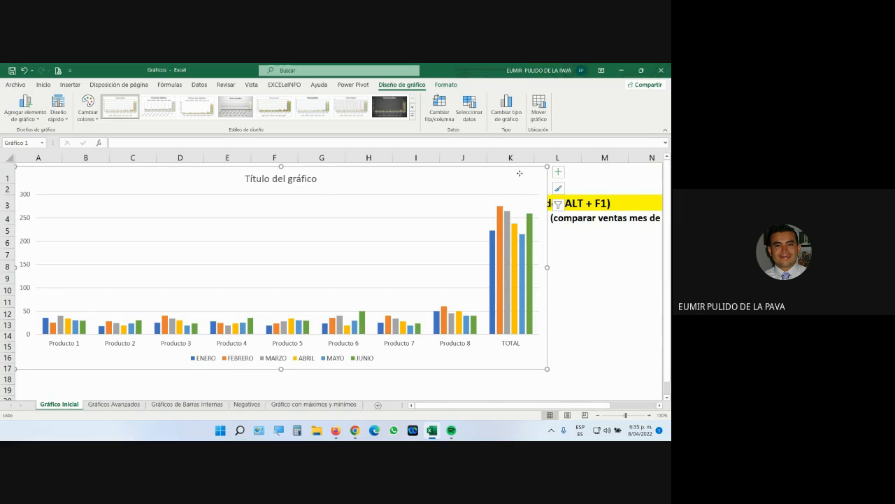
# Step: Move the chart off the source table and back over it, and examine the TOTAL bars with Magnifier at 200%
pyautogui.moveTo(520, 182); pyautogui.dragTo(529, 348)
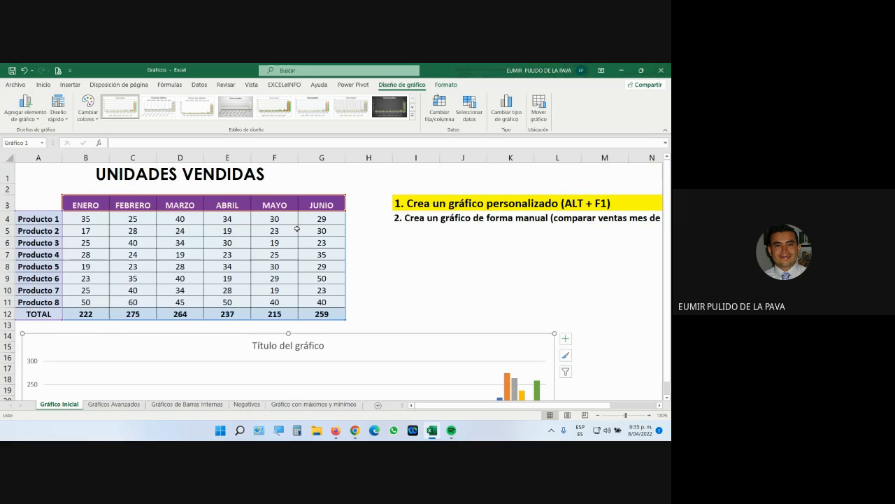
pyautogui.click(278, 431)
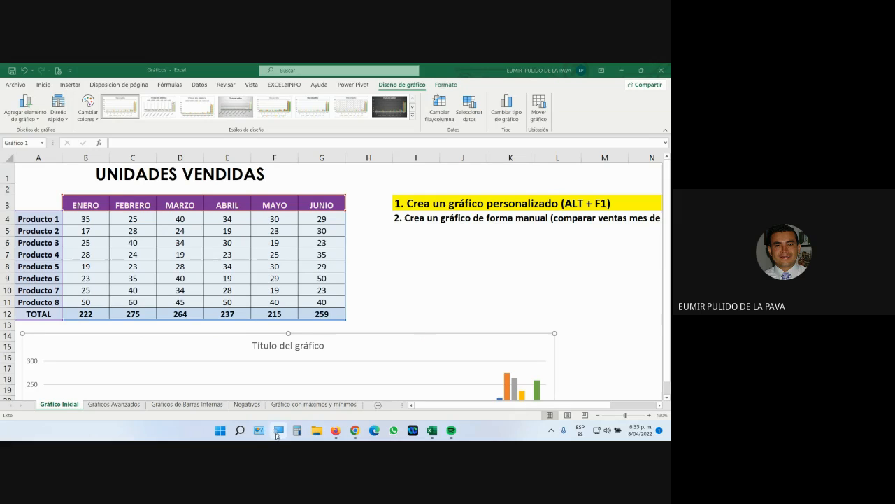
pyautogui.moveTo(664, 403); pyautogui.dragTo(464, 396)
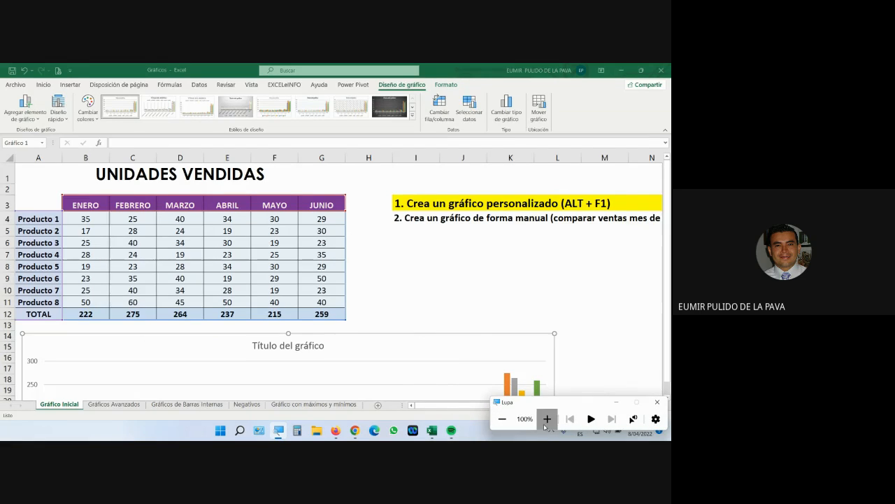
pyautogui.click(503, 414)
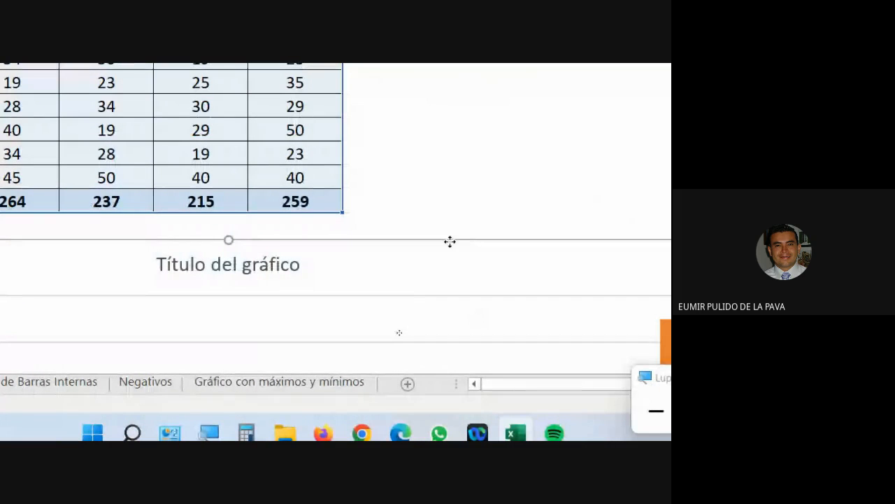
pyautogui.moveTo(450, 240); pyautogui.dragTo(458, 89)
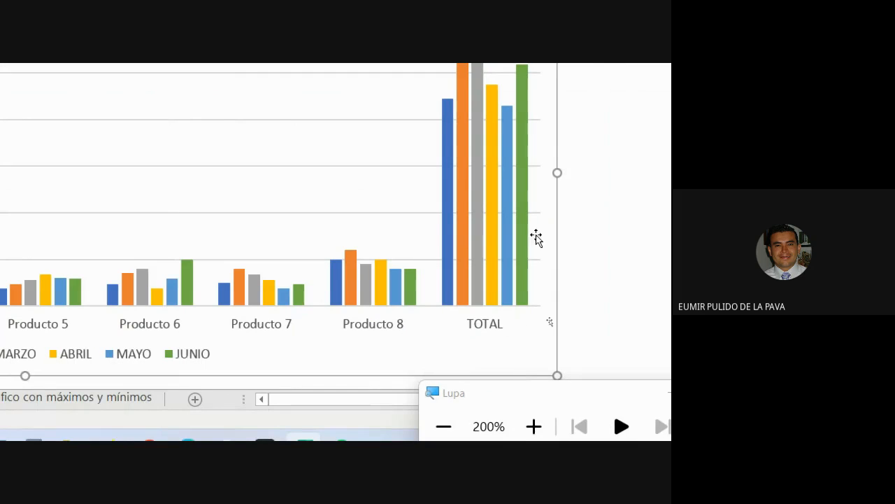
pyautogui.moveTo(468, 227)
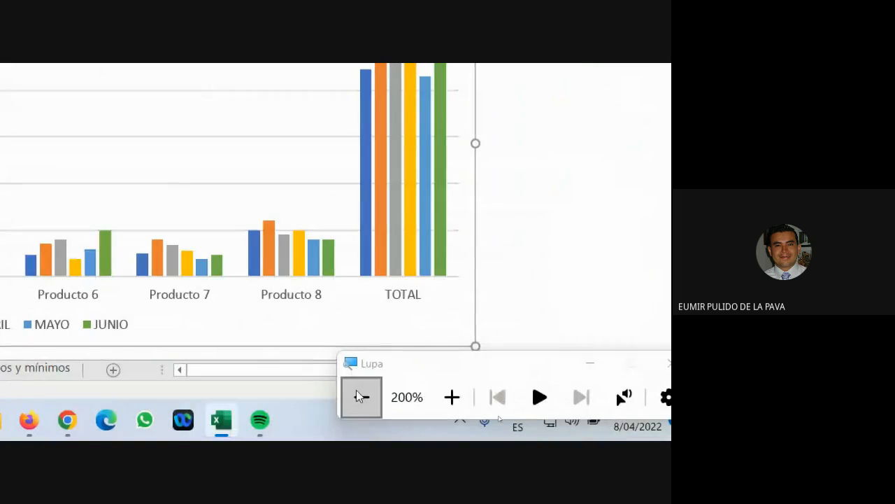
pyautogui.click(361, 397)
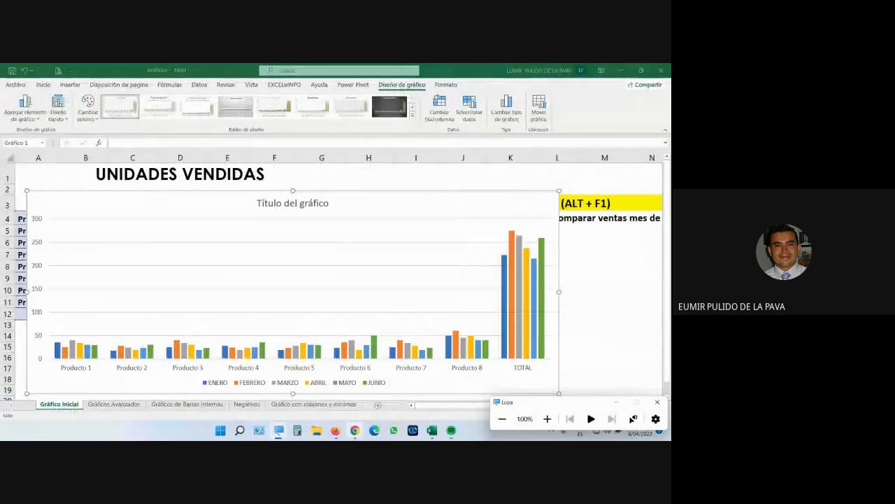
# Step: Switch to the Google Meet call in Chrome, admit the waiting participant, and return to the Gráficos workbook in Excel
pyautogui.moveTo(355, 430)
pyautogui.click(306, 388)
pyautogui.click(431, 173)
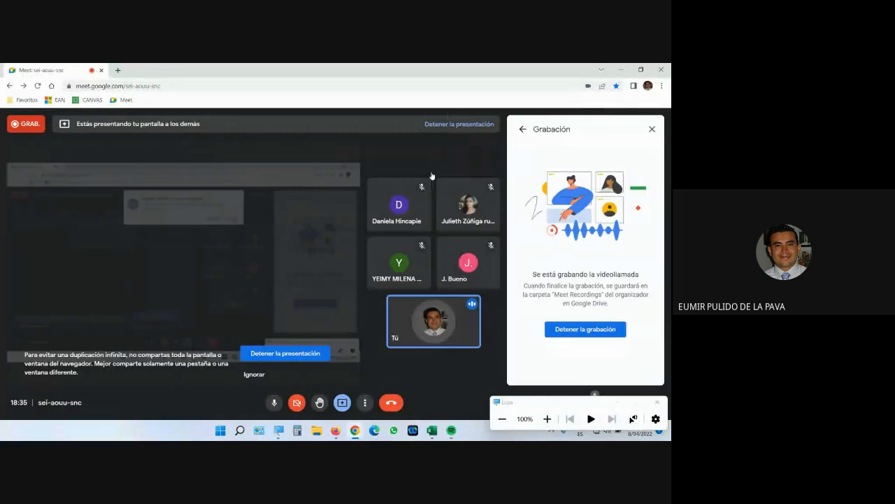
pyautogui.moveTo(433, 435)
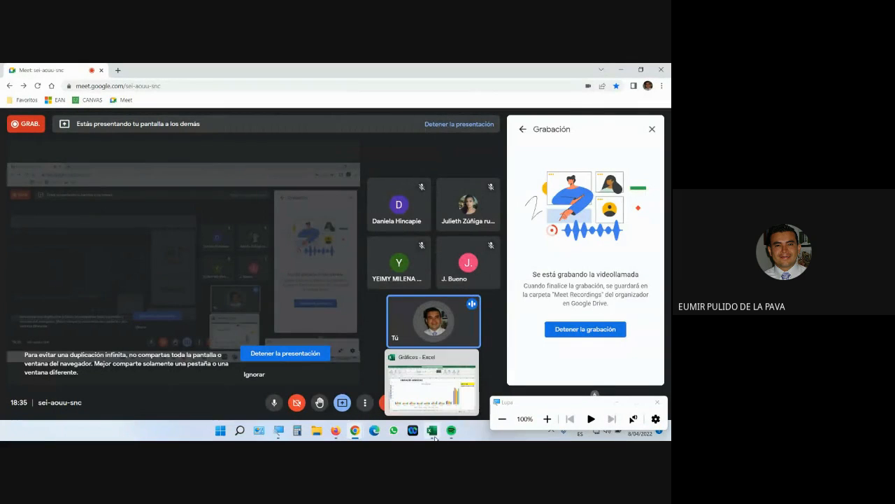
pyautogui.click(441, 400)
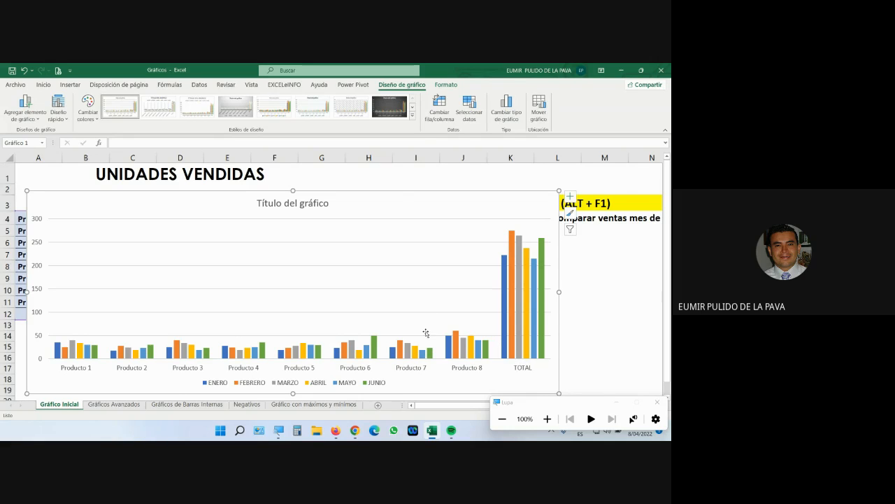
# Step: Move the chart beside the table and shrink its source range to A3:G11, excluding the TOTAL row
pyautogui.moveTo(398, 193); pyautogui.dragTo(527, 288)
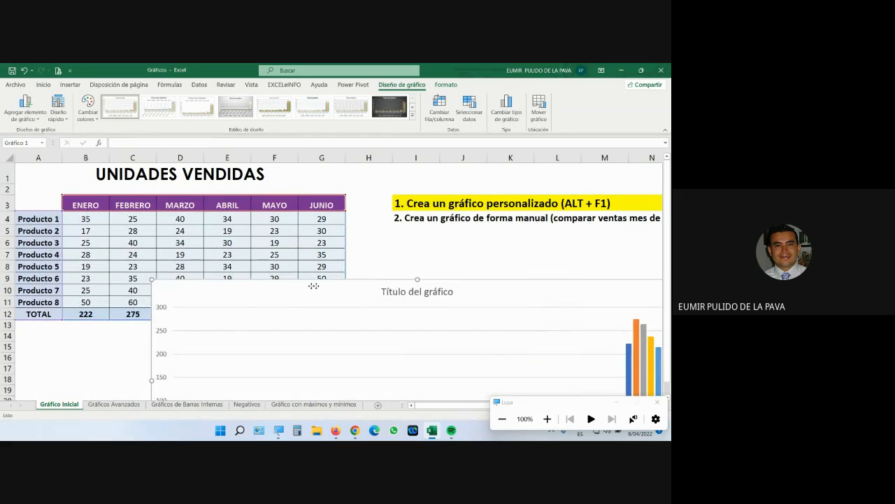
pyautogui.moveTo(310, 287); pyautogui.dragTo(526, 172)
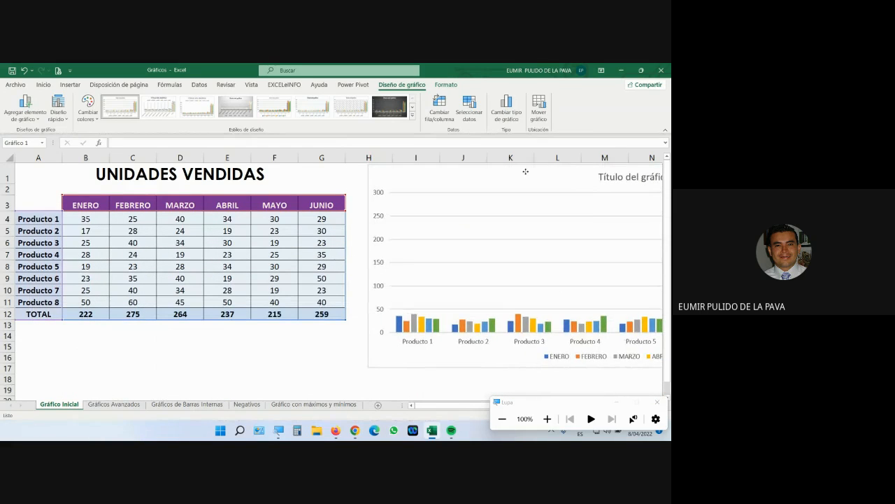
pyautogui.moveTo(465, 172); pyautogui.dragTo(464, 202)
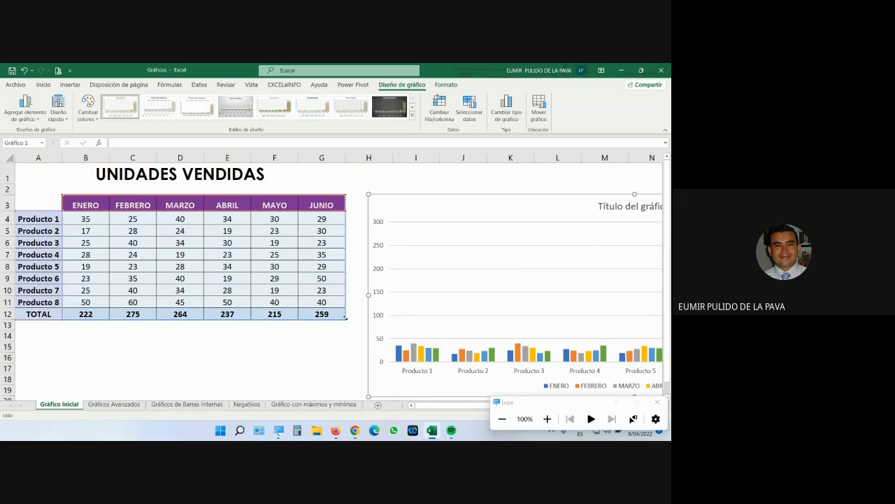
pyautogui.click(548, 418)
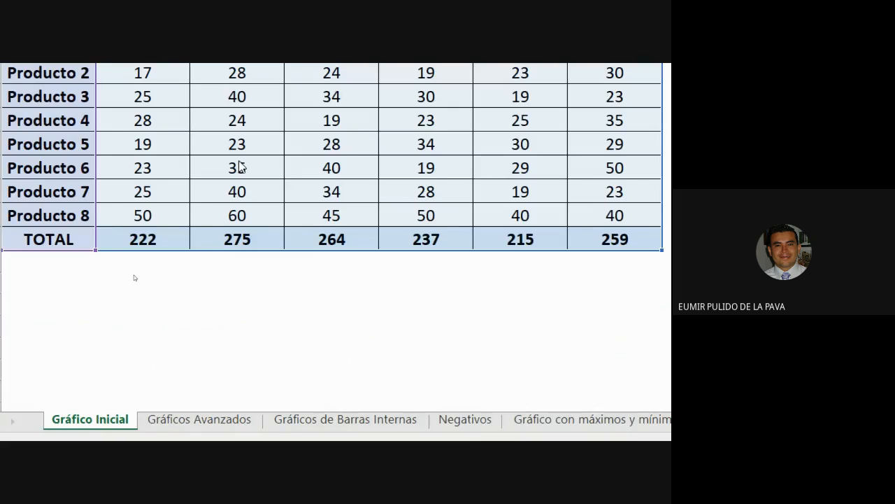
pyautogui.moveTo(483, 251); pyautogui.dragTo(481, 228)
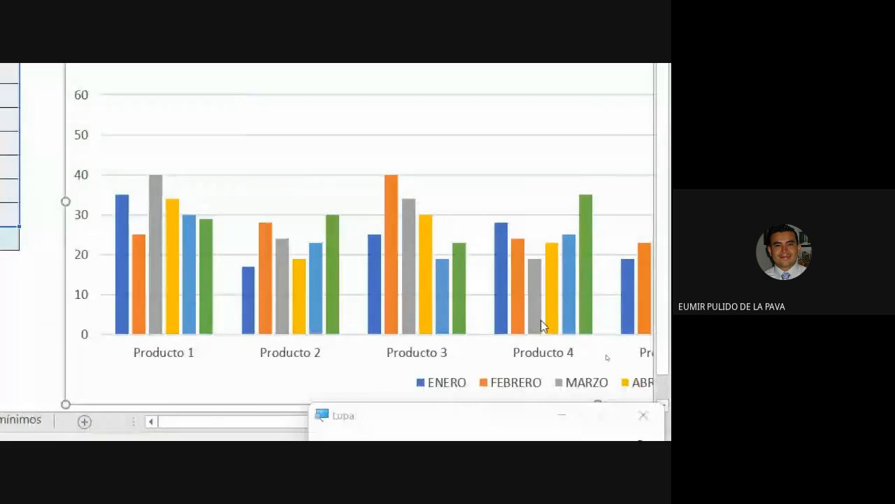
pyautogui.click(333, 406)
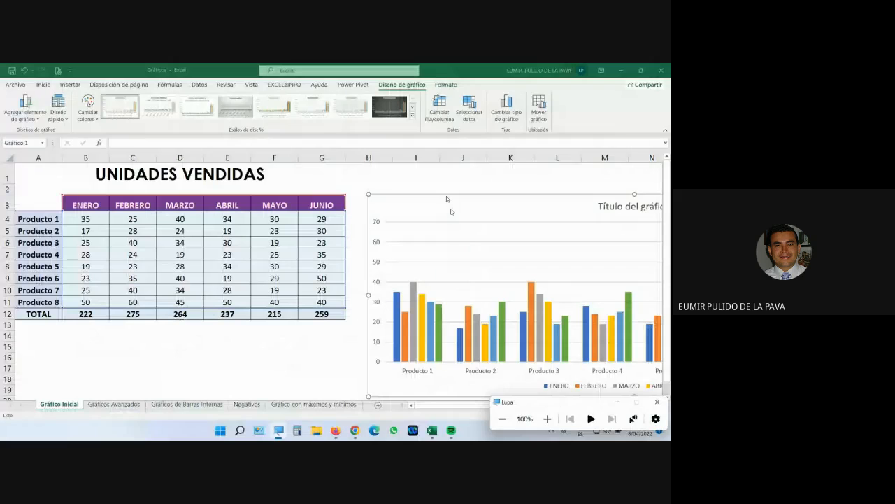
# Step: Move the chart back over the table and examine the monthly bars of each product with Magnifier at 200%
pyautogui.moveTo(431, 200); pyautogui.dragTo(115, 181)
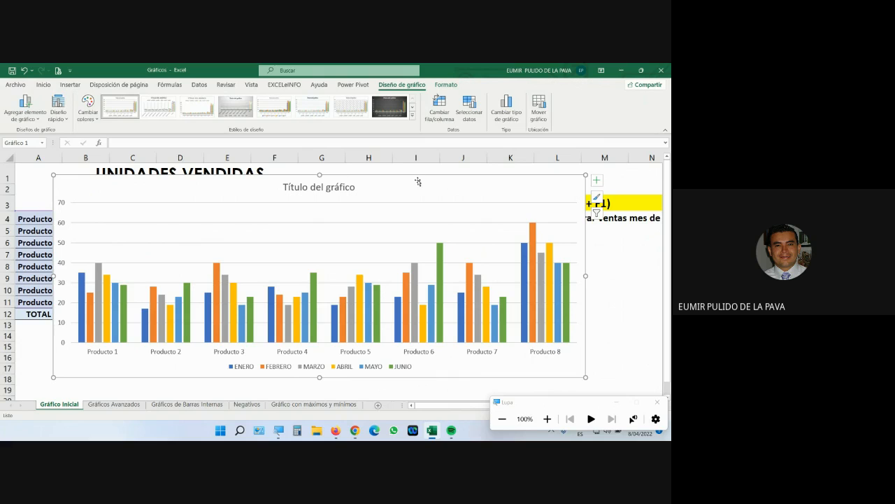
pyautogui.click(547, 418)
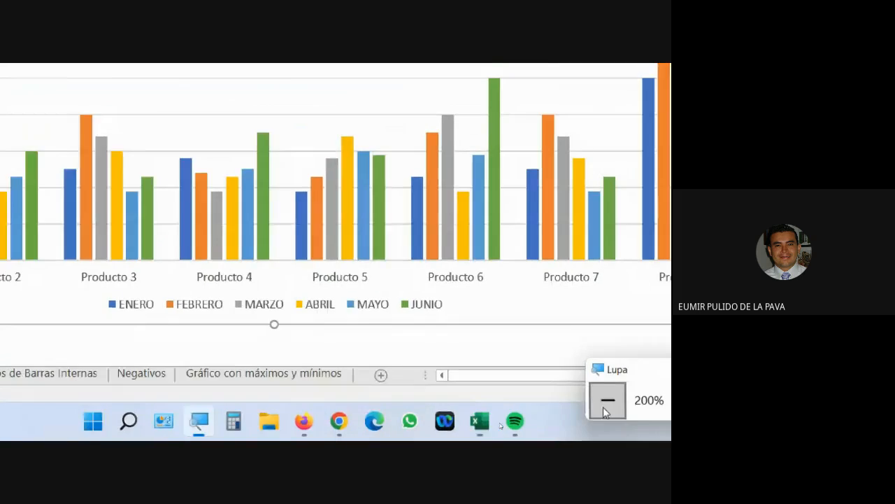
pyautogui.click(605, 399)
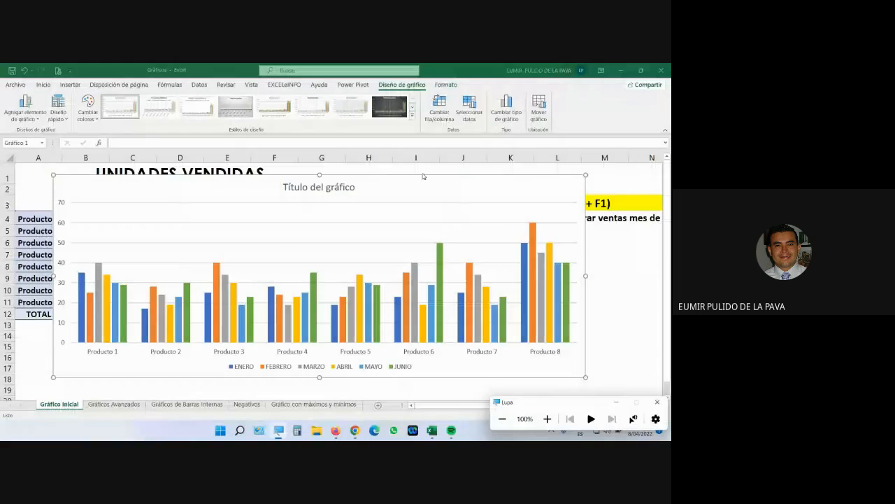
# Step: Try the grey-gradient chart style with data labels, then undo both the chart's shift and the style change
pyautogui.click(412, 115)
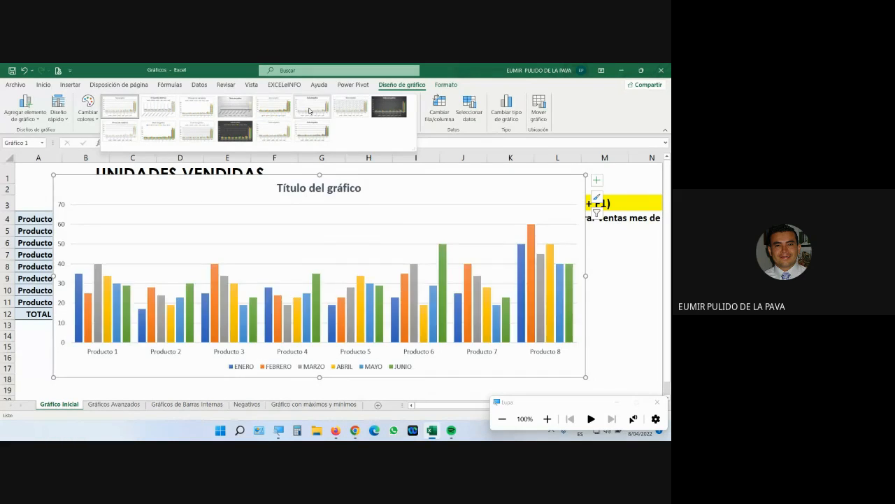
pyautogui.click(245, 115)
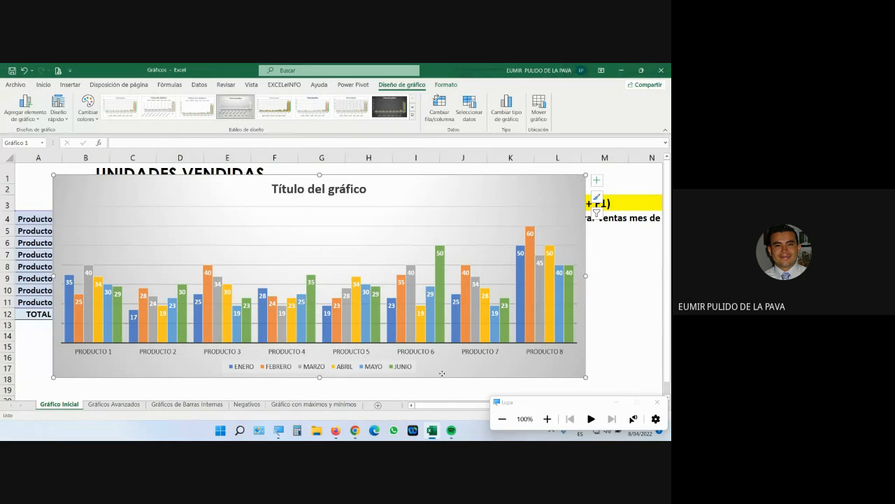
pyautogui.moveTo(442, 374); pyautogui.dragTo(418, 373)
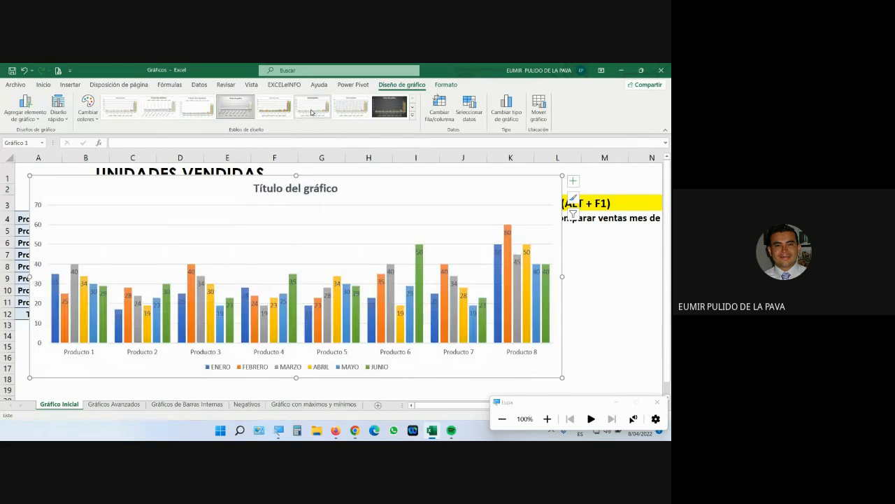
pyautogui.click(412, 117)
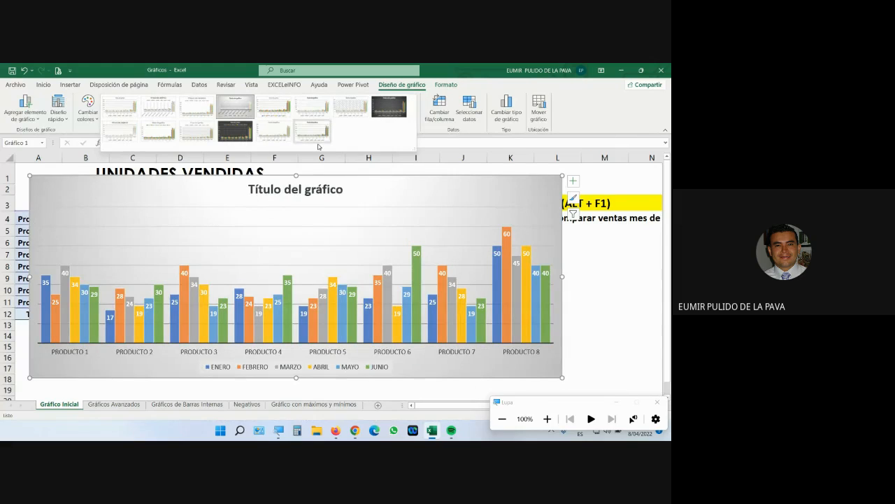
pyautogui.click(25, 71)
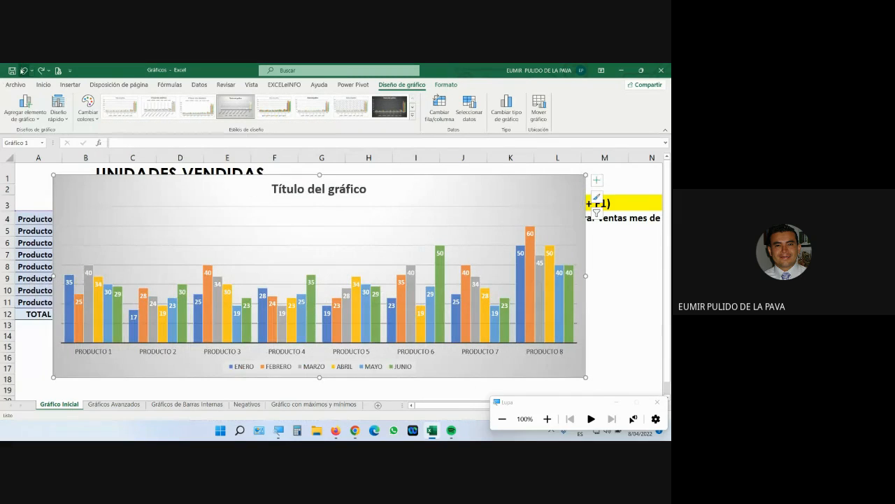
pyautogui.click(25, 71)
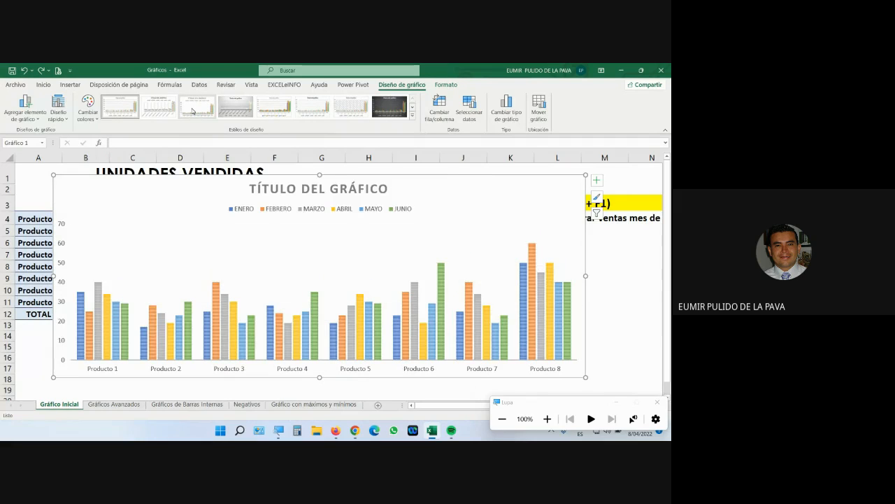
# Step: Apply the sixth chart style to the column chart and set its quick layout to Diseño 2
pyautogui.click(305, 106)
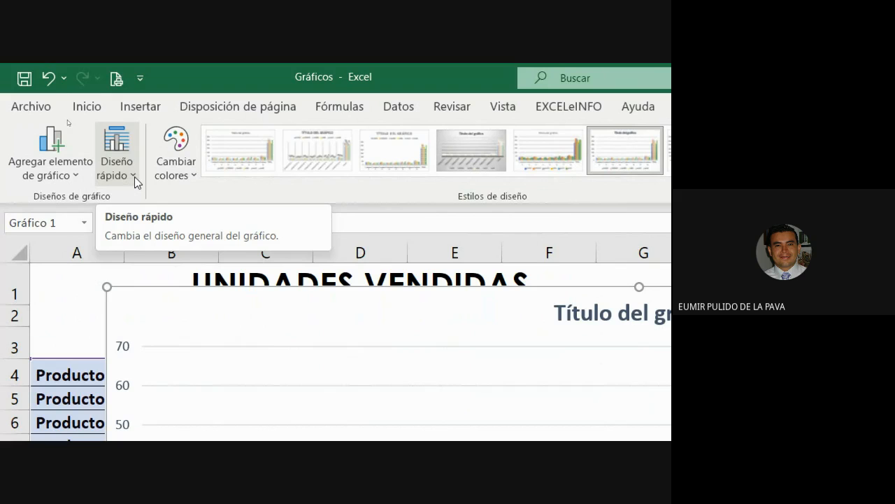
pyautogui.click(116, 171)
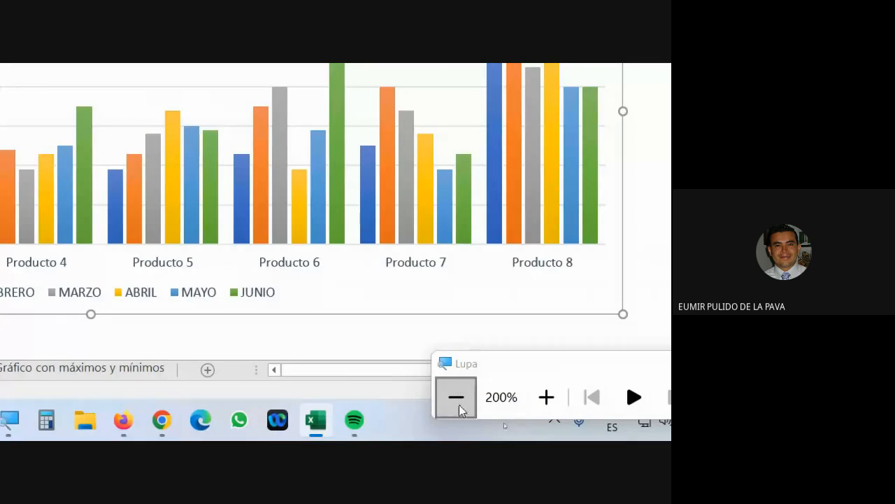
pyautogui.click(459, 405)
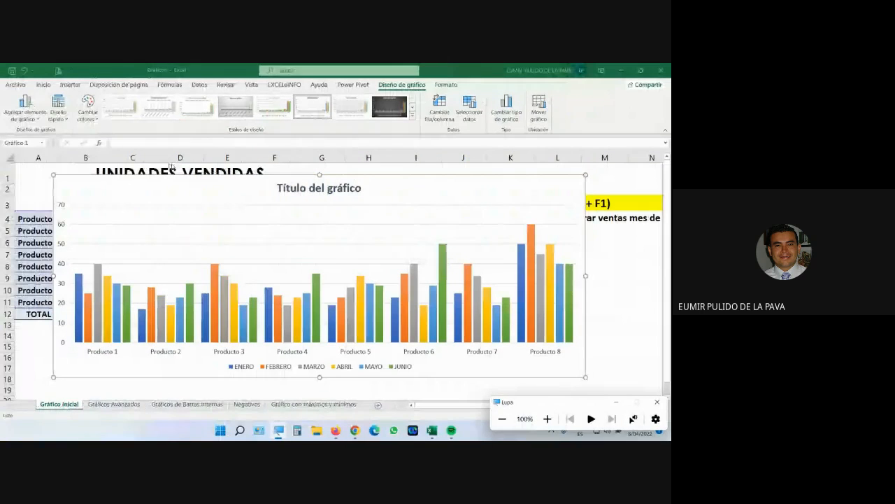
pyautogui.click(59, 110)
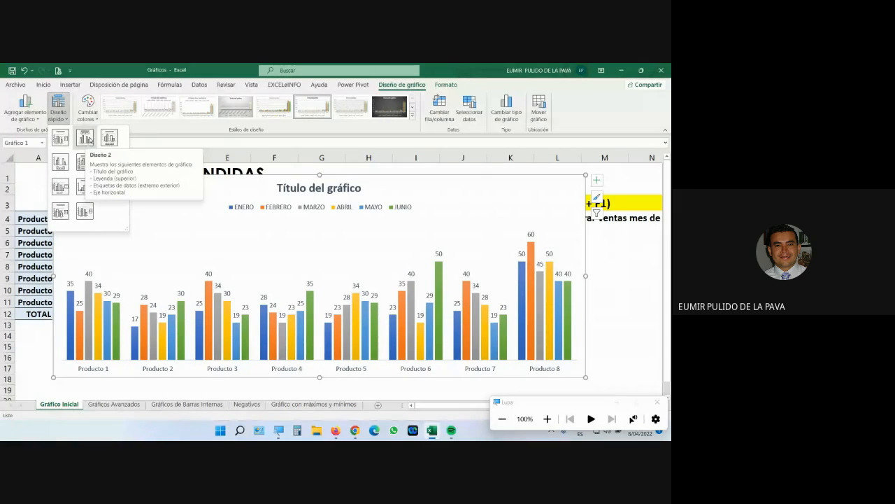
pyautogui.click(85, 137)
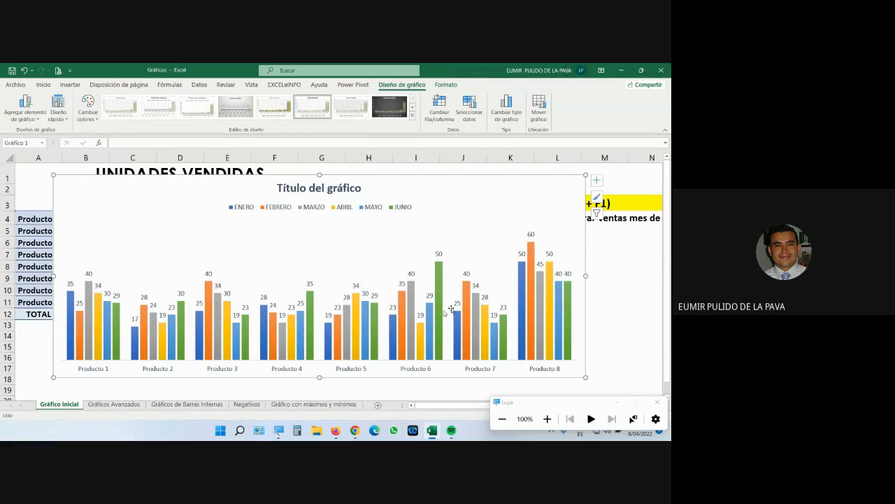
# Step: Link the chart title to the sheet heading in A1:G1 and change that heading to UNIDADES VENDIDAS AÑO 2021
pyautogui.click(547, 418)
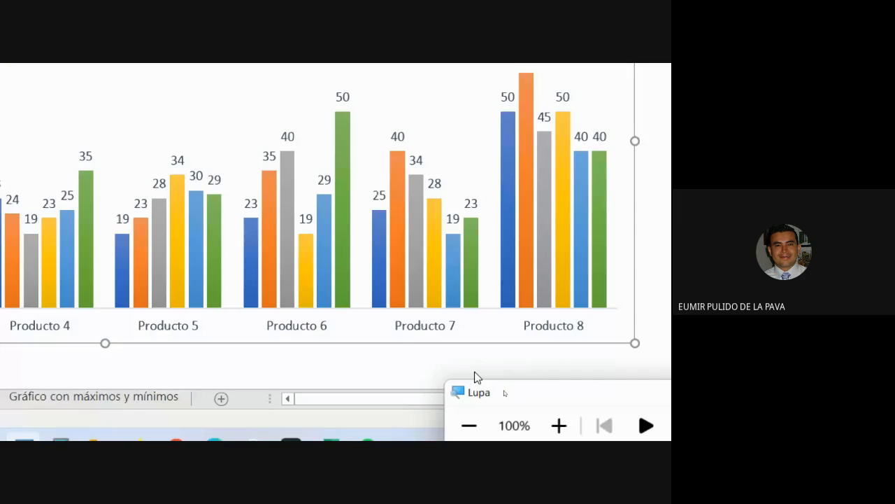
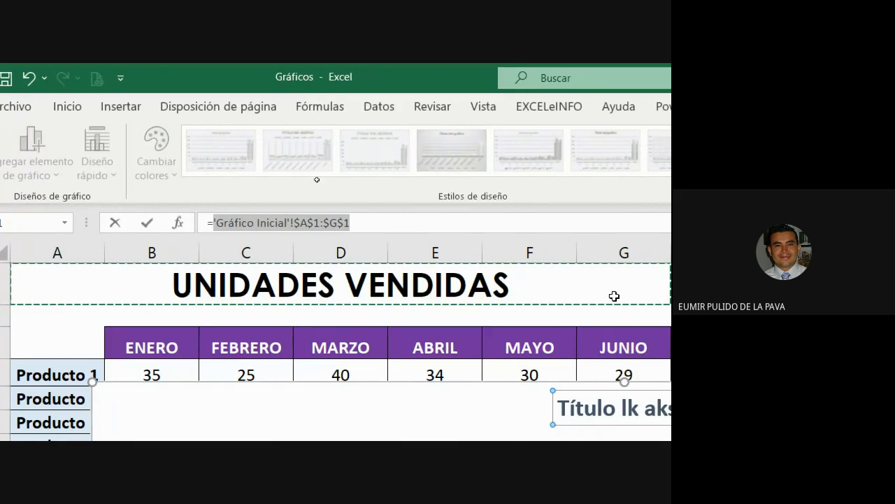
pyautogui.press('Return')
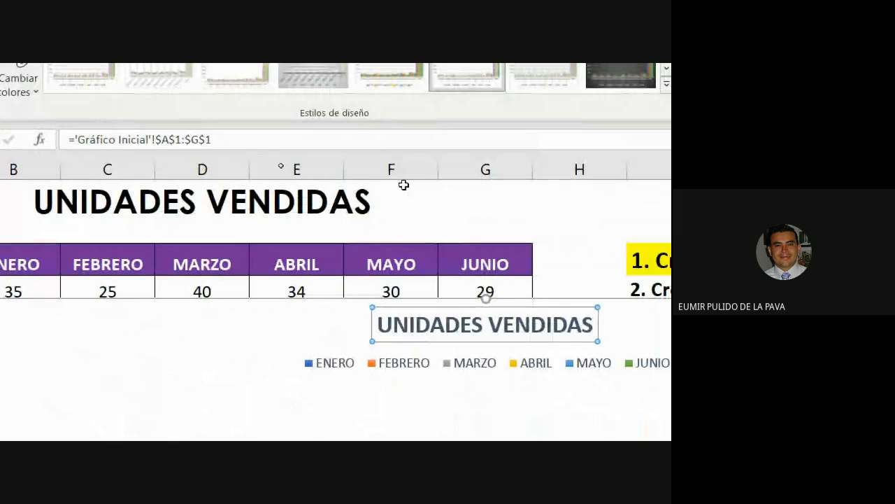
pyautogui.click(402, 189)
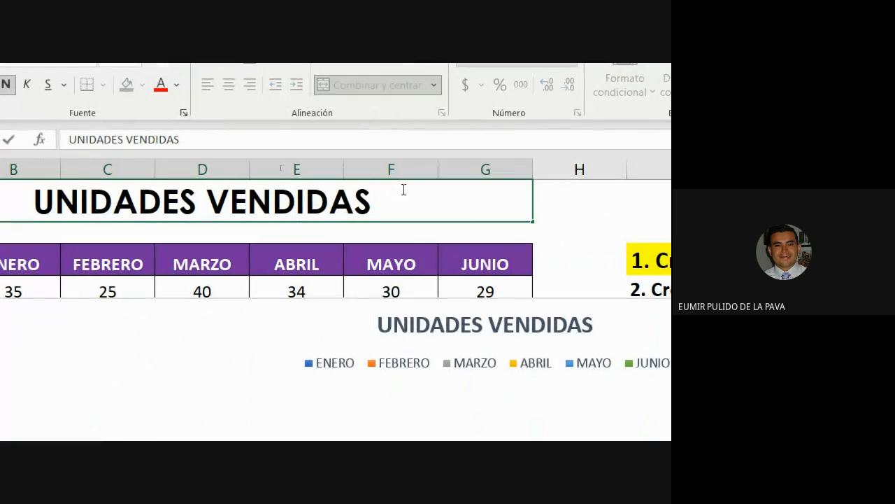
pyautogui.write('AÑO ')
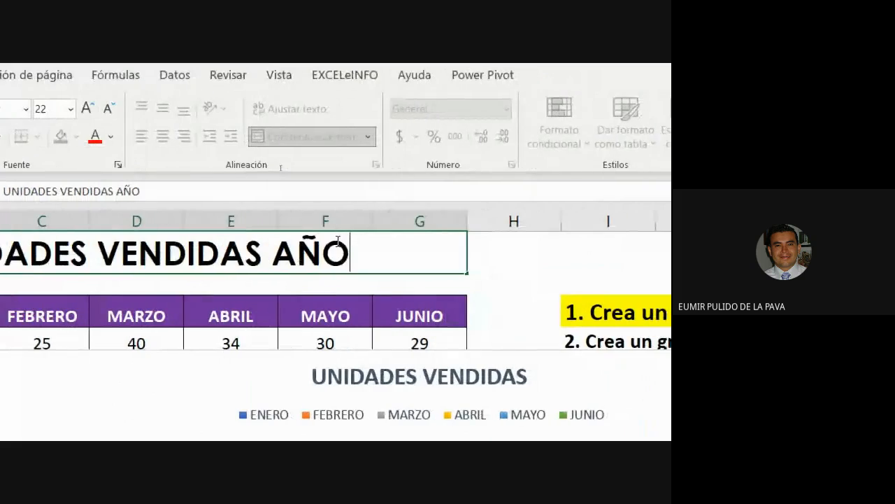
pyautogui.write('2021')
pyautogui.press('Return')
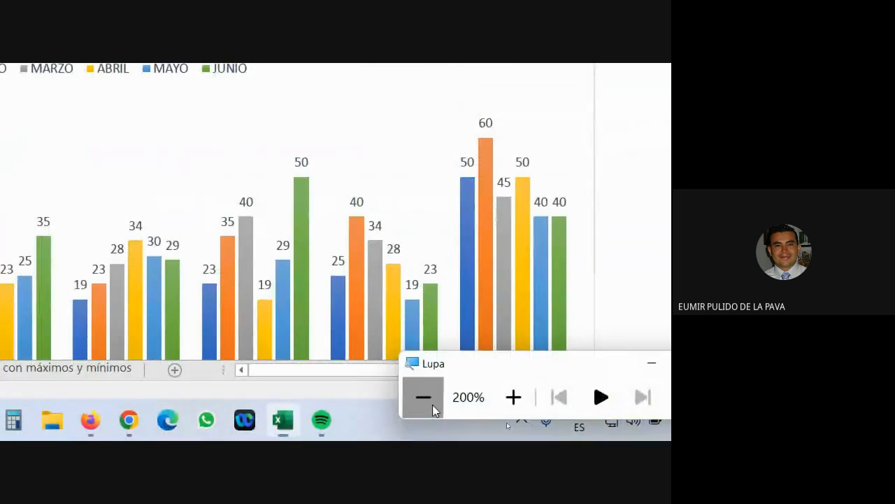
# Step: Reset Magnifier to 100%, move the chart to the sheet's upper-left corner over the table, and narrow it to end at column J
pyautogui.click(428, 406)
pyautogui.click(456, 417)
pyautogui.moveTo(142, 230); pyautogui.dragTo(101, 172)
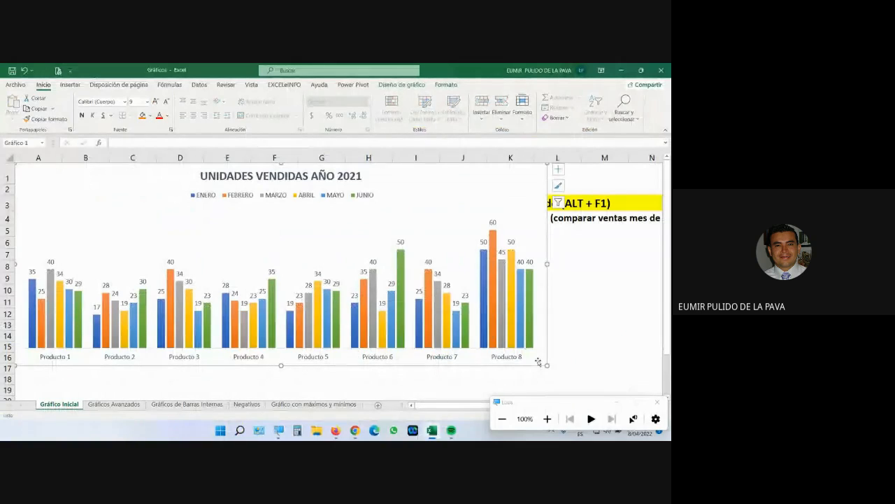
pyautogui.moveTo(545, 364); pyautogui.dragTo(487, 376)
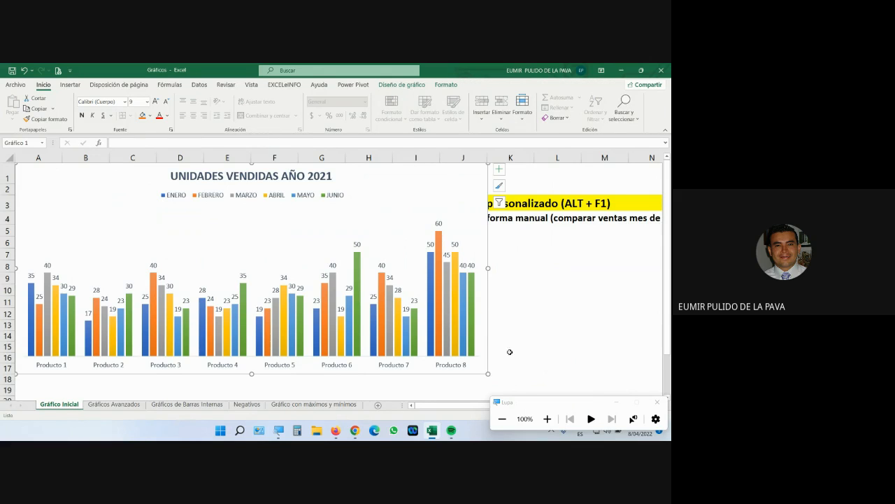
# Step: Switch to the Google Meet call in Chrome, open the in-call messages, and mute and reactivate the microphone
pyautogui.click(354, 431)
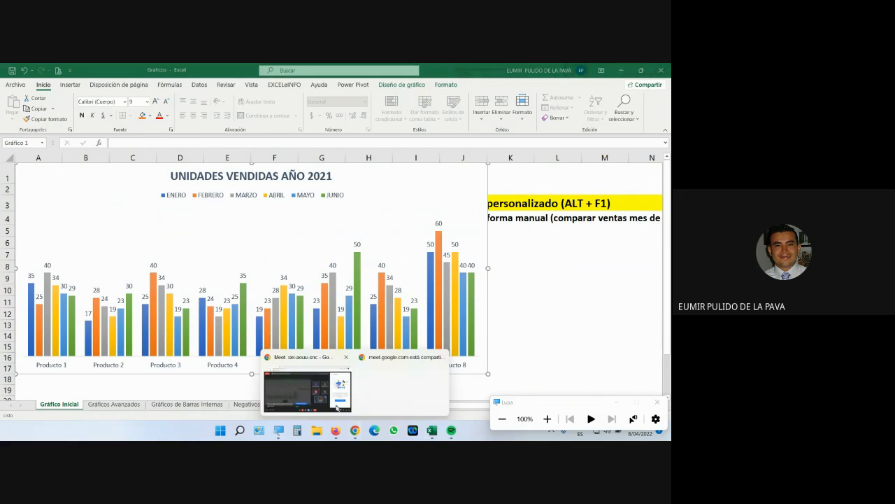
pyautogui.click(328, 401)
pyautogui.click(618, 404)
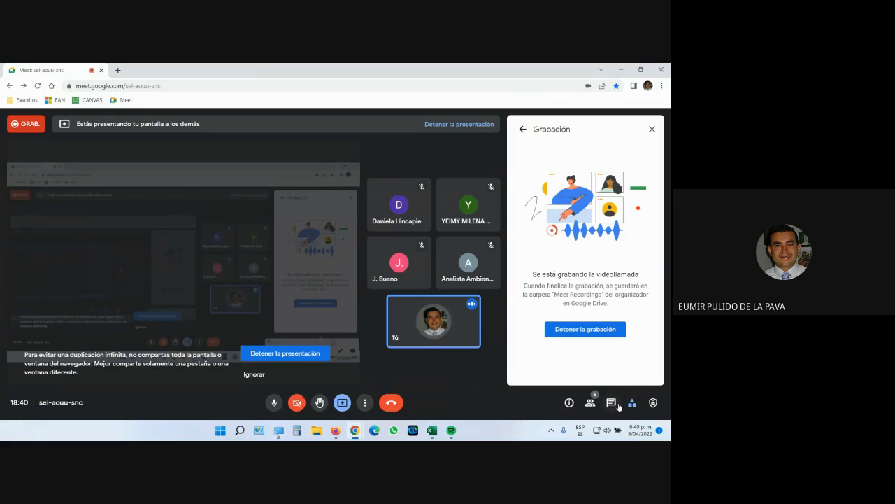
pyautogui.click(612, 403)
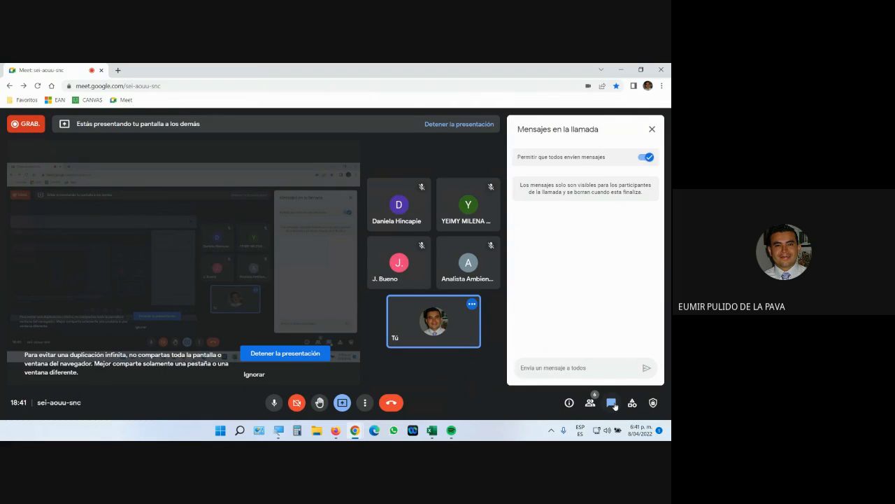
pyautogui.hotkey('ctrl', 'd')
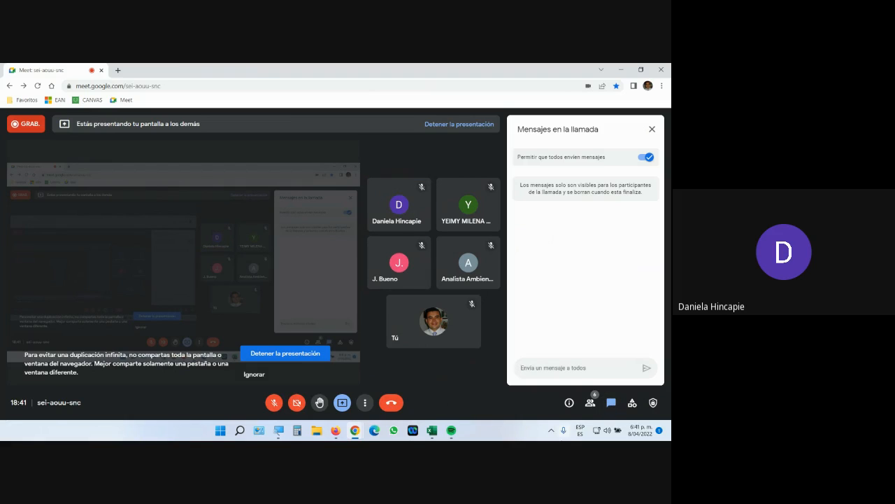
pyautogui.click(273, 404)
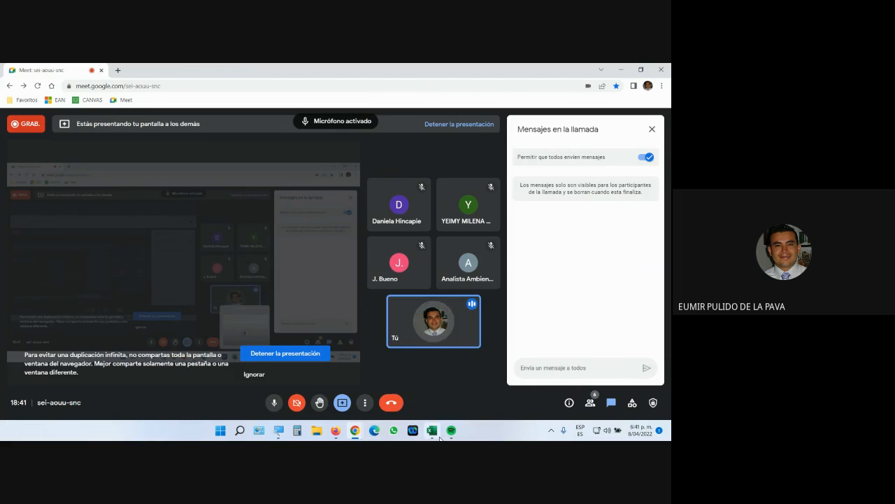
# Step: Switch back to Excel, move the chart off the table's header row, and delete the chart
pyautogui.click(436, 432)
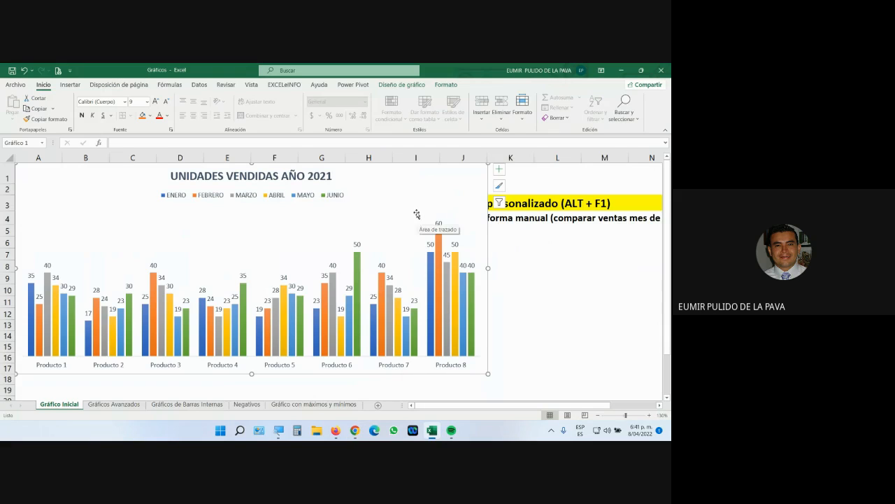
pyautogui.moveTo(425, 182)
pyautogui.mouseDown()
pyautogui.moveTo(467, 224)
pyautogui.moveTo(460, 222)
pyautogui.mouseUp()
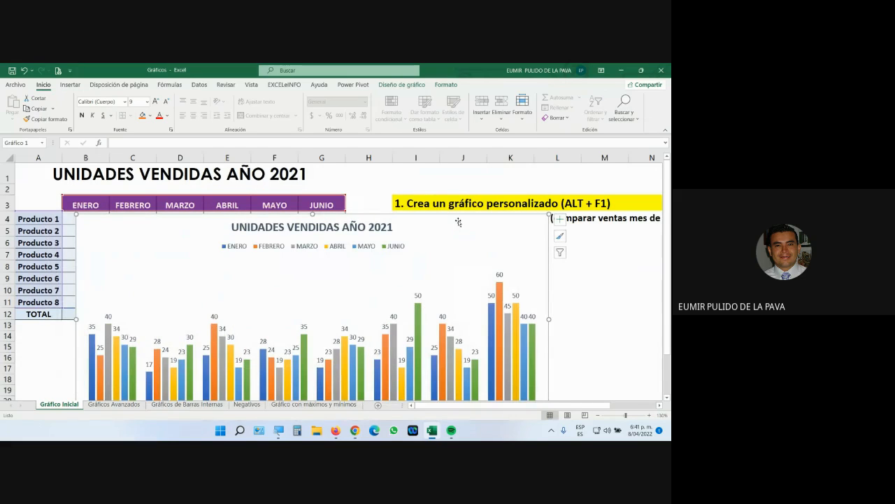
pyautogui.press('Delete')
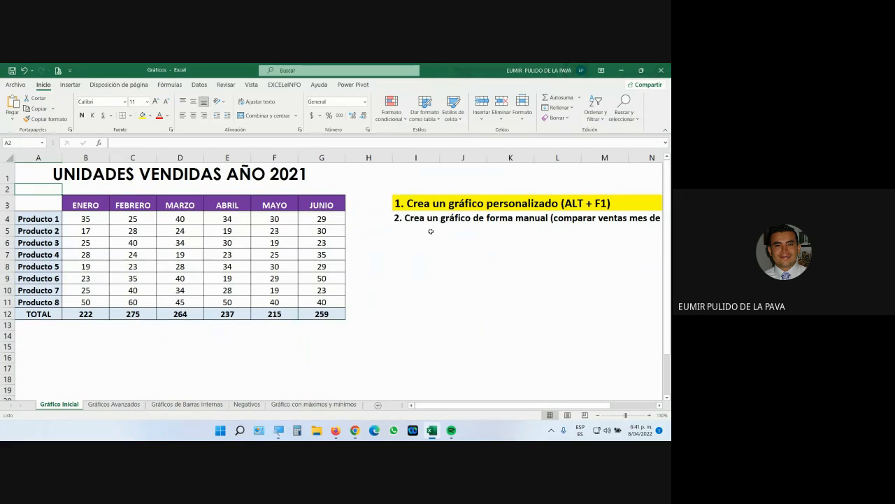
pyautogui.click(433, 207)
pyautogui.click(45, 119)
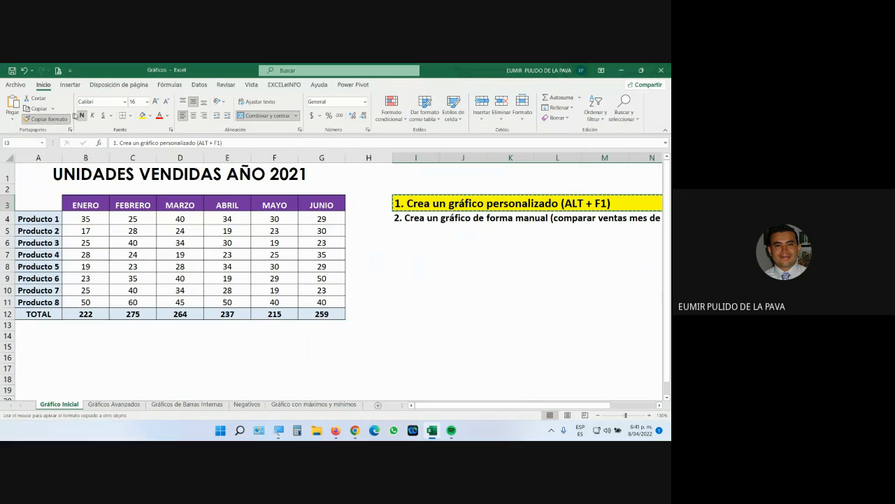
pyautogui.press('Escape')
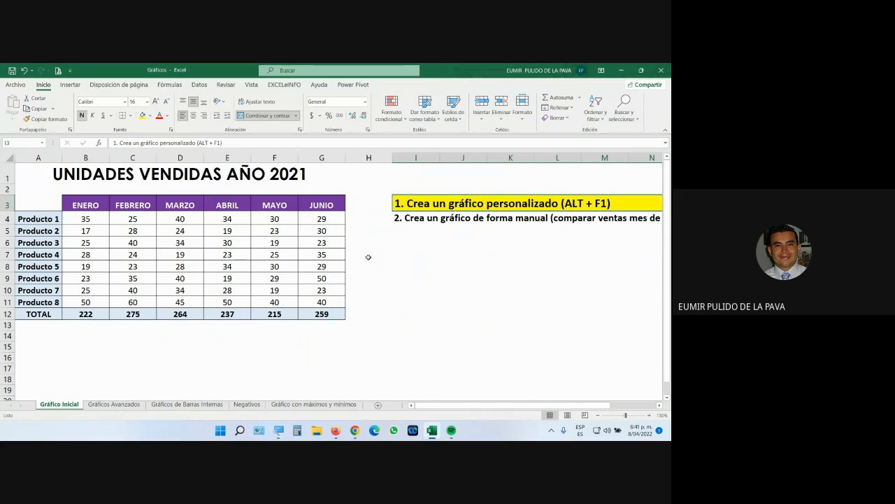
# Step: Select A3:G11, magnify the screen to 200%, and open the full list of chart types for the selection
pyautogui.moveTo(44, 201); pyautogui.dragTo(319, 302)
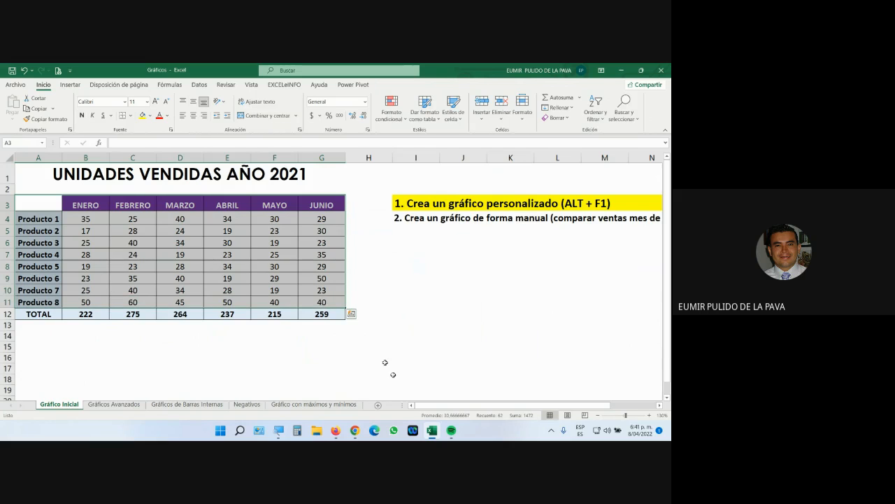
pyautogui.click(280, 431)
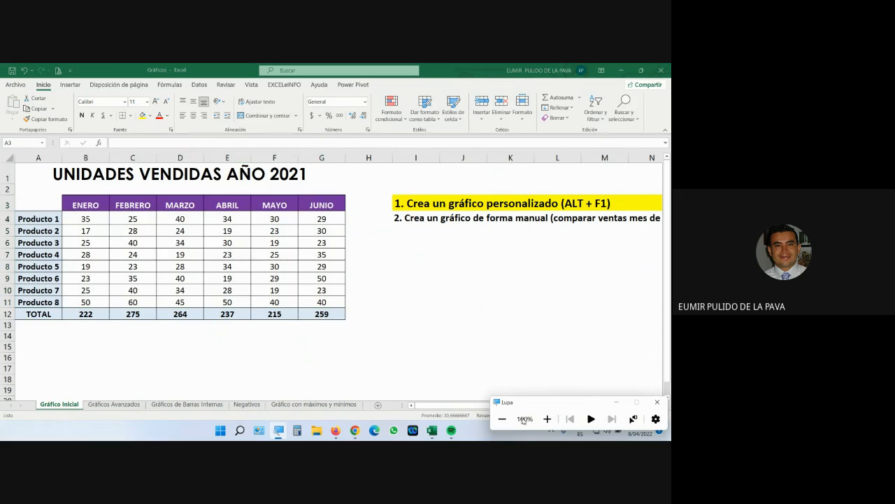
pyautogui.click(547, 419)
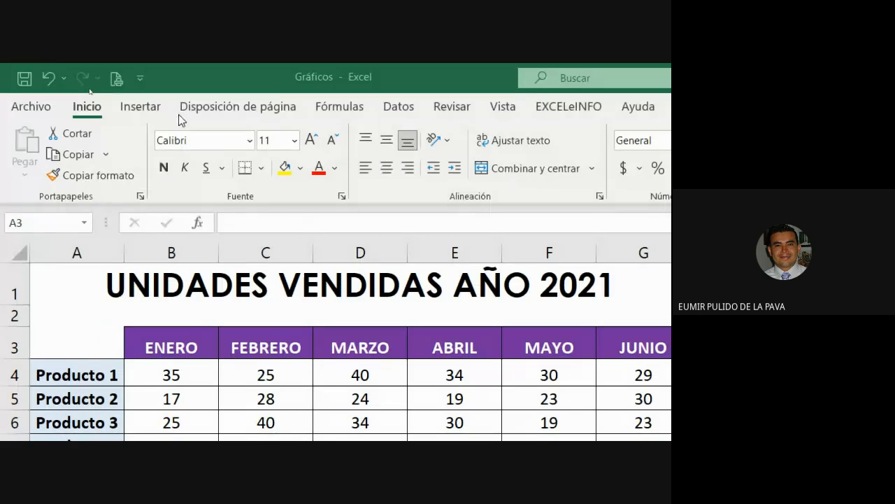
pyautogui.click(143, 109)
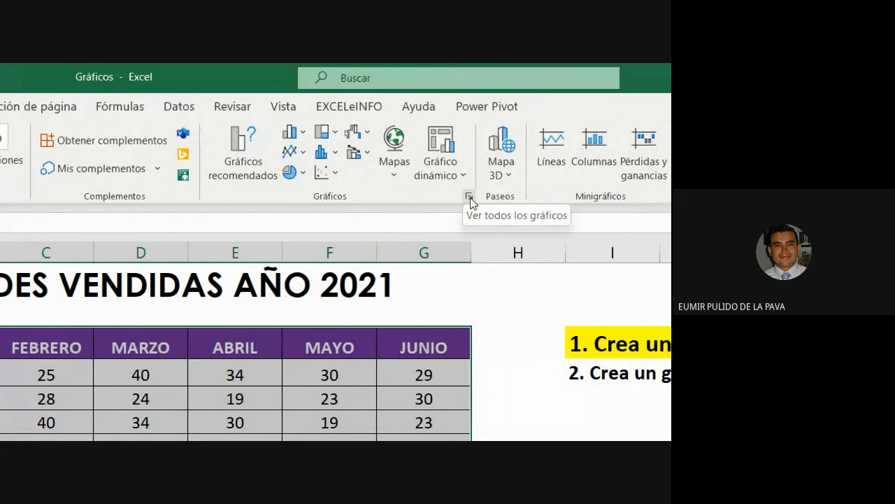
pyautogui.click(470, 198)
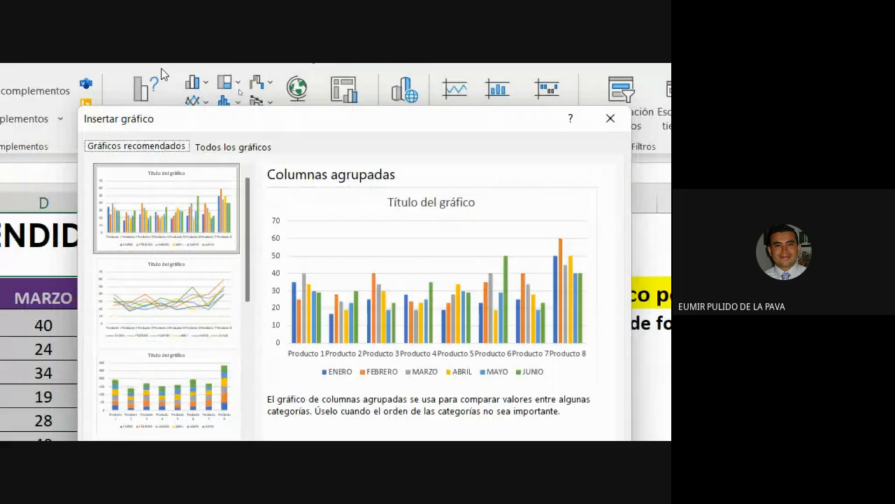
pyautogui.click(216, 153)
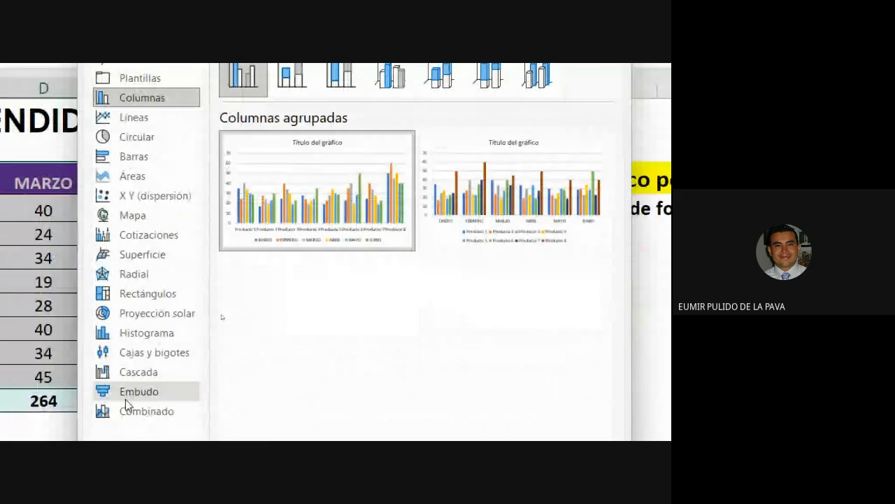
# Step: Preview the bar, pie, area and XY scatter chart types and leave the list without inserting a chart
pyautogui.click(132, 157)
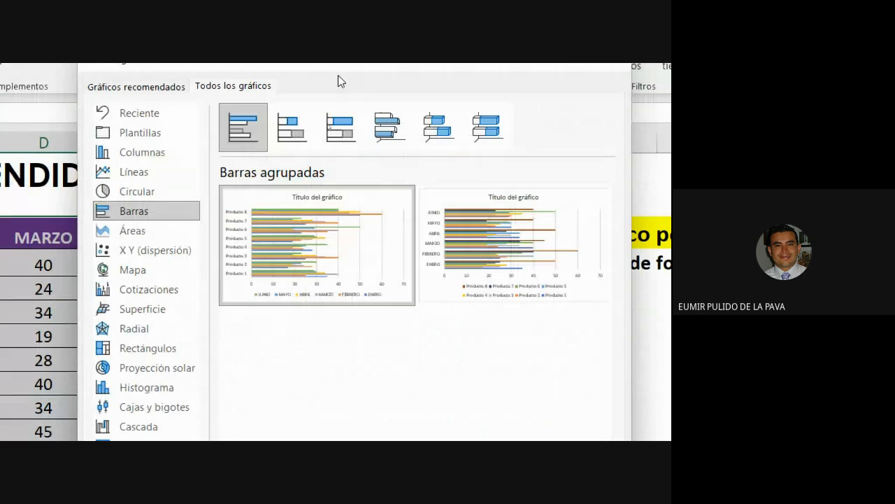
pyautogui.click(145, 199)
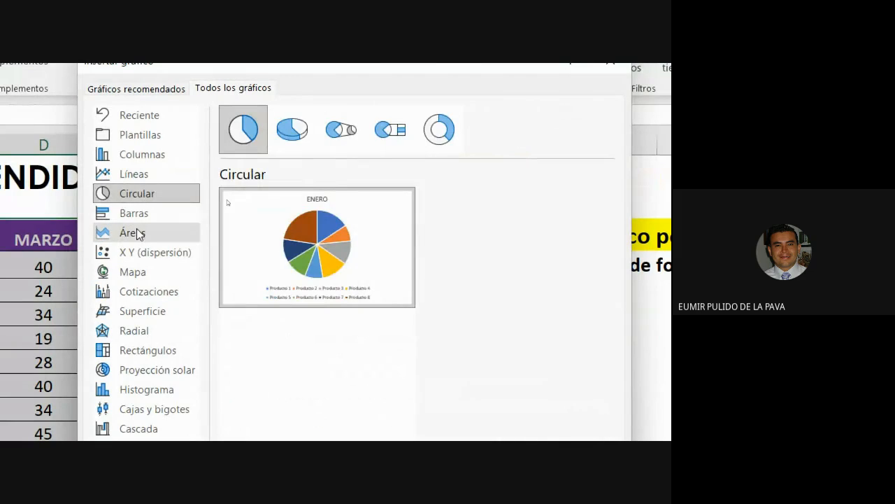
pyautogui.click(139, 232)
pyautogui.click(138, 254)
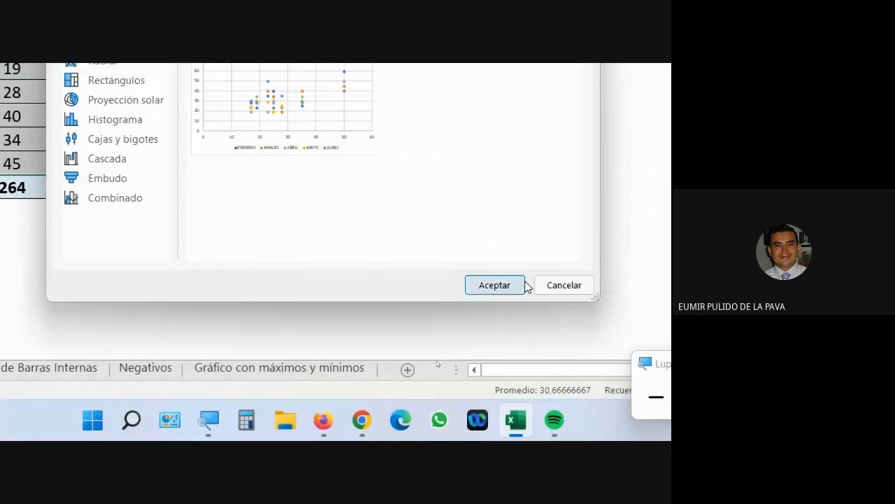
pyautogui.click(562, 285)
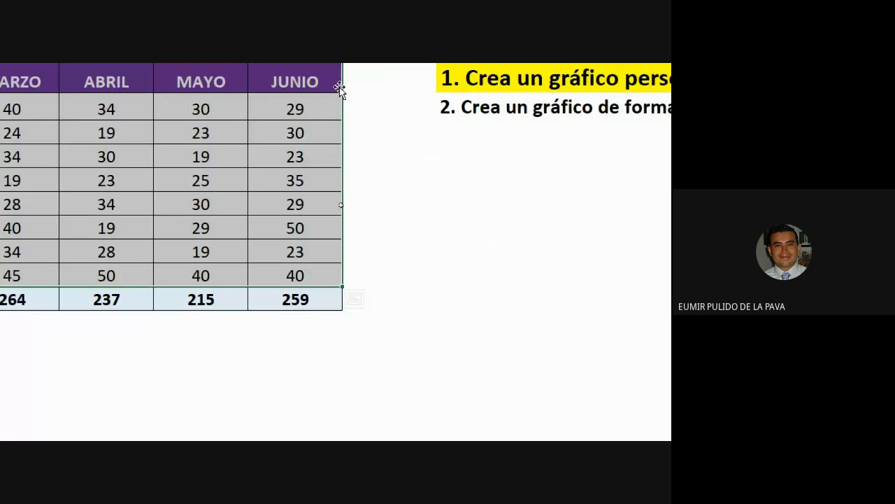
# Step: Insert a 2-D clustered column chart from the selected A3:G11 range and delete it
pyautogui.moveTo(79, 183); pyautogui.dragTo(627, 384)
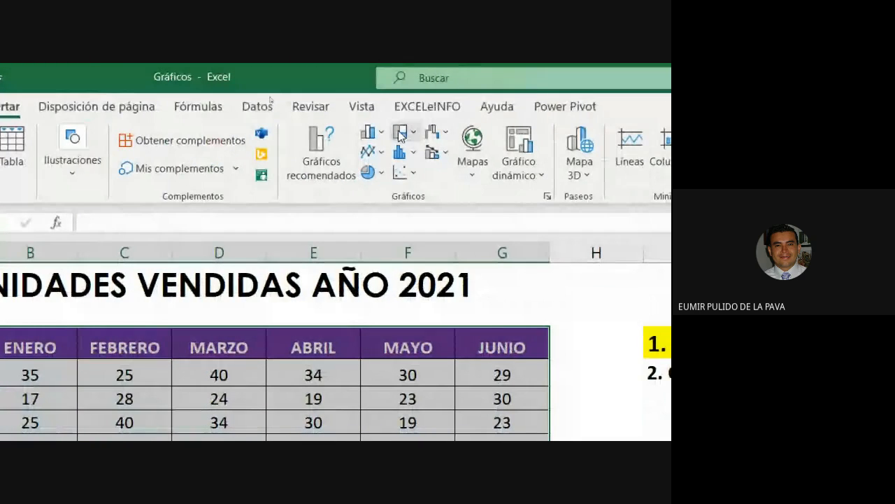
pyautogui.click(381, 133)
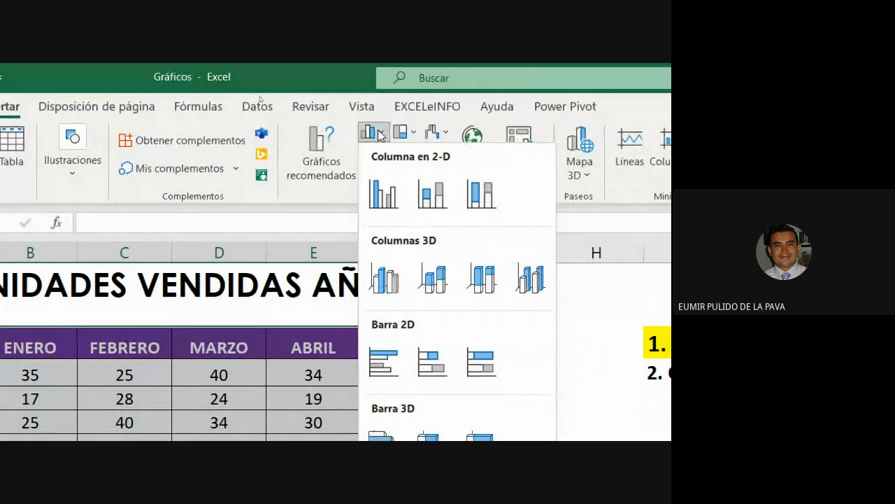
pyautogui.click(383, 210)
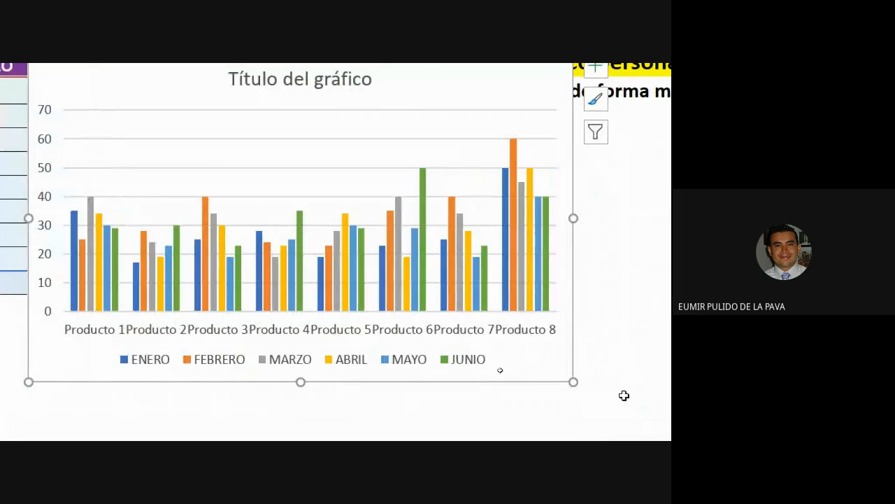
pyautogui.press('Delete')
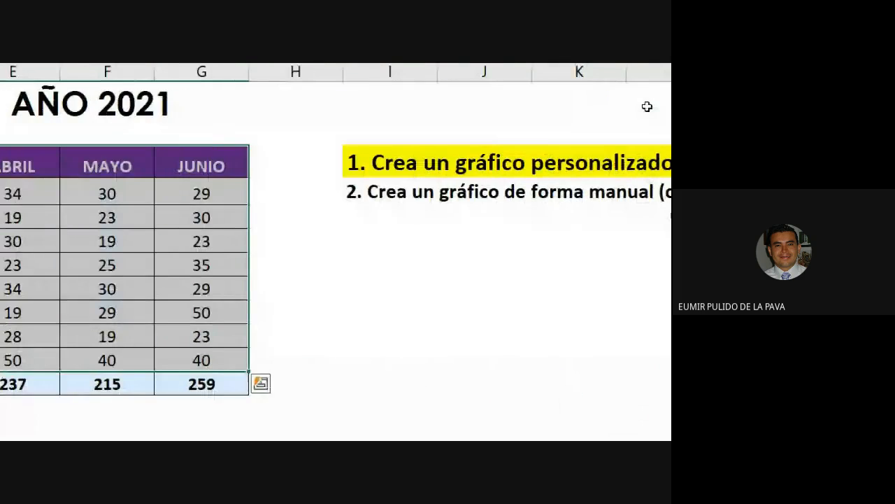
# Step: Select the second exercise instruction in row 4, minimise the Magnifier window, and return to the units-sold table
pyautogui.click(639, 199)
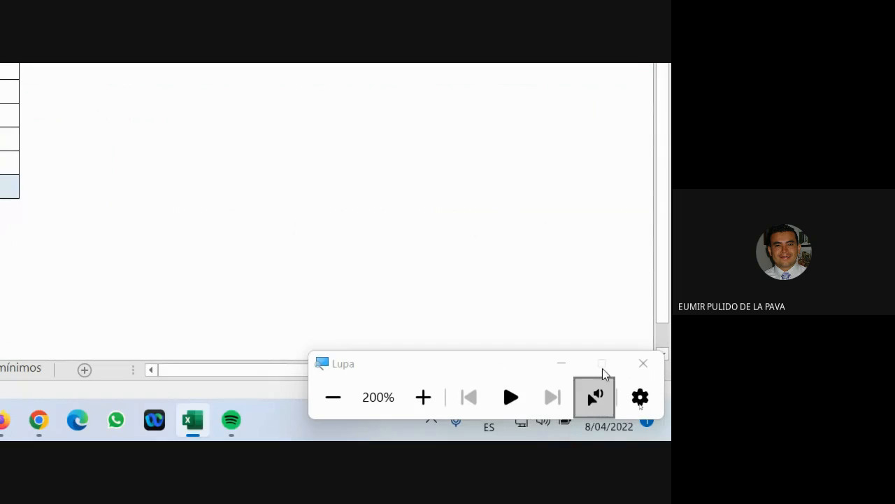
pyautogui.click(567, 367)
pyautogui.moveTo(539, 370); pyautogui.dragTo(612, 347)
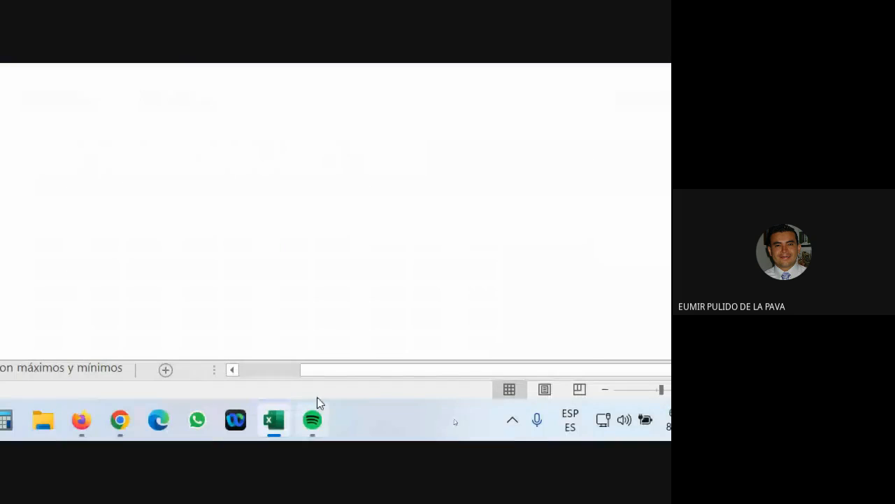
pyautogui.moveTo(329, 370); pyautogui.dragTo(236, 382)
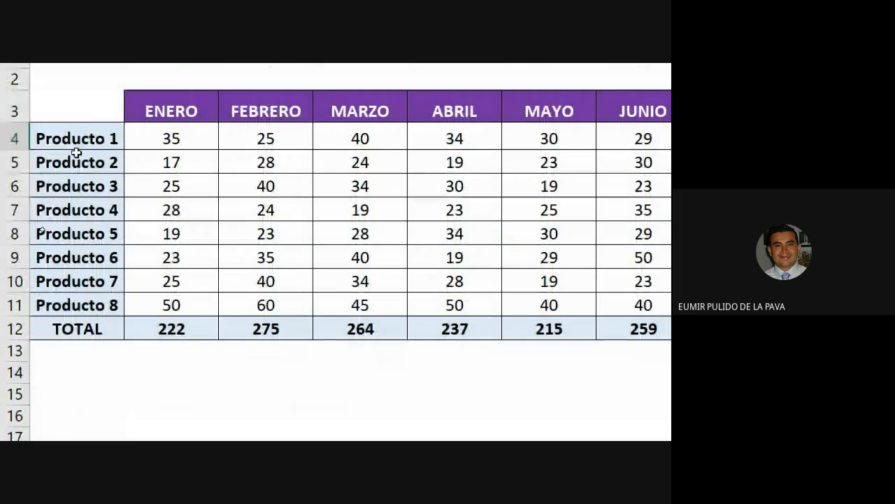
# Step: Insert a 3-D clustered column chart from A3:B11 and G3:G11, and apply the dark chart style with data labels
pyautogui.moveTo(114, 110); pyautogui.dragTo(136, 306)
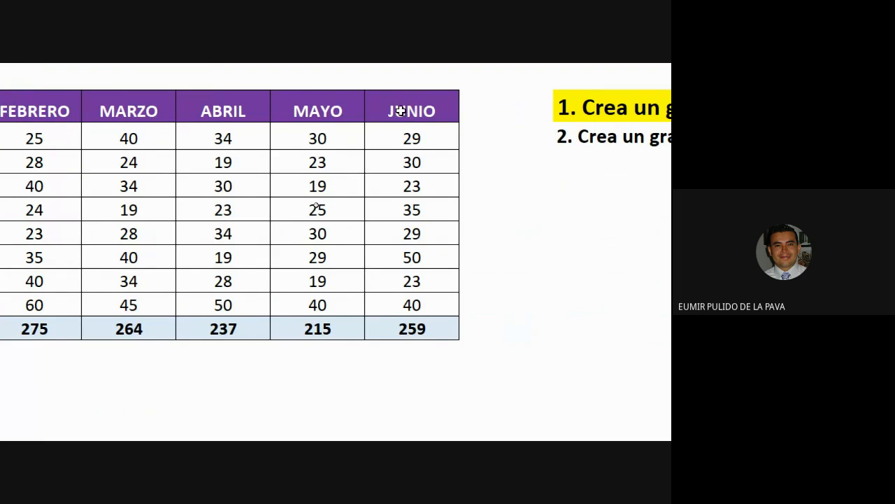
pyautogui.moveTo(400, 111); pyautogui.dragTo(414, 303)
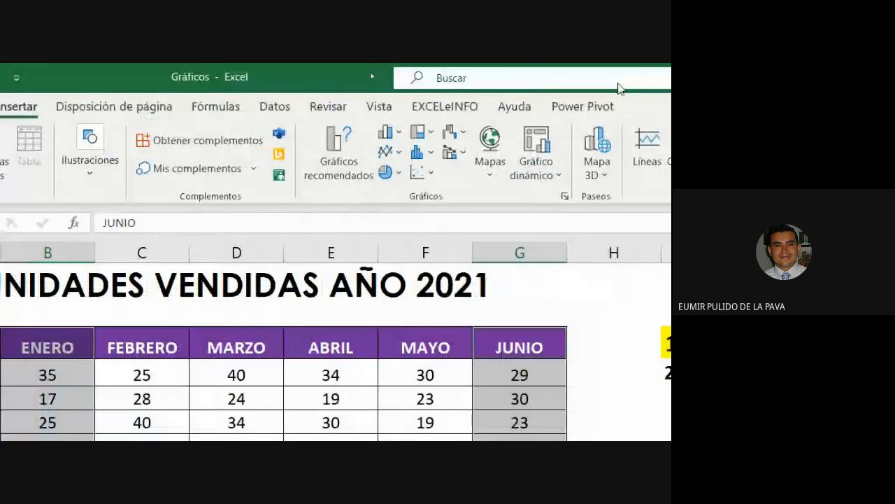
pyautogui.click(521, 134)
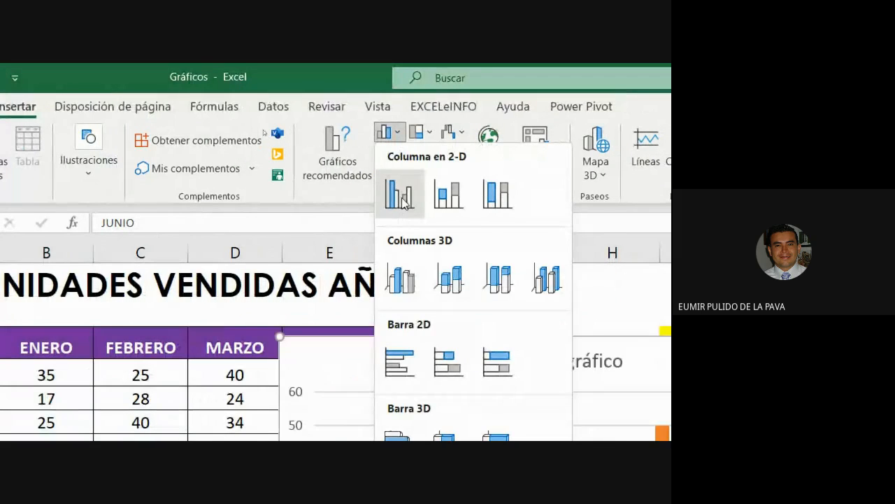
pyautogui.click(396, 280)
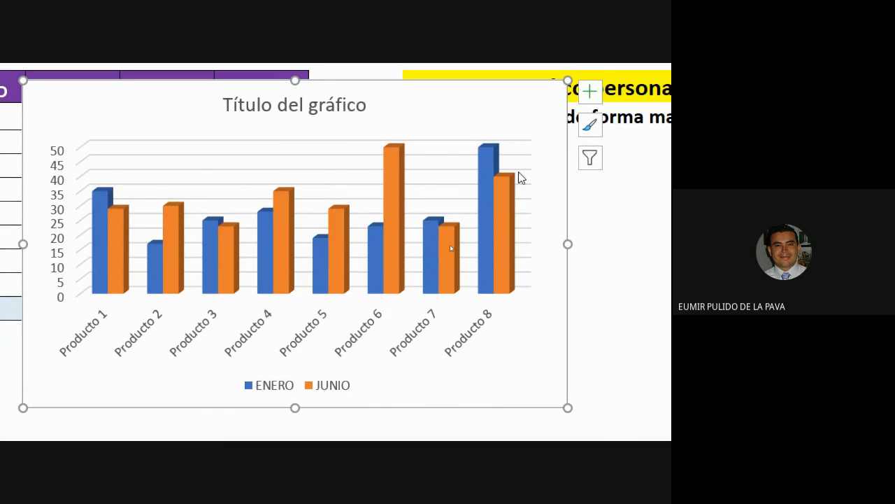
pyautogui.moveTo(427, 294)
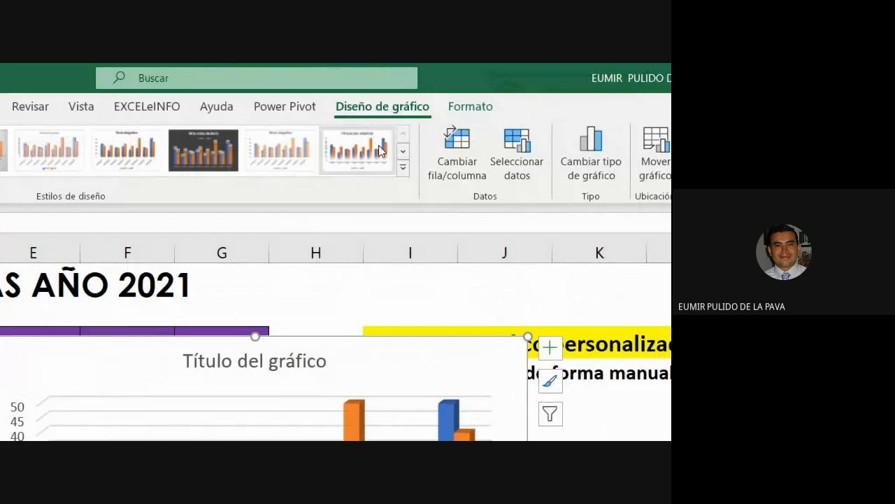
pyautogui.click(201, 141)
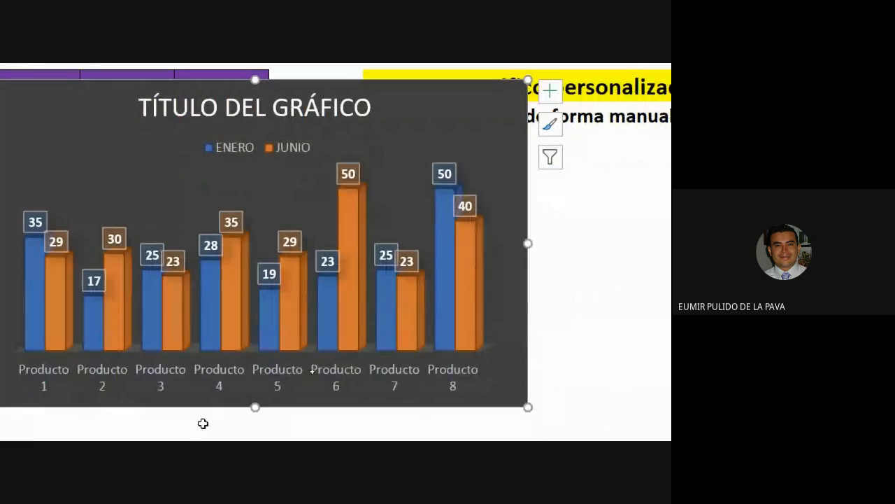
# Step: Replace the chart's placeholder title with VENTAS ENERO VS JUNIO
pyautogui.click(256, 108)
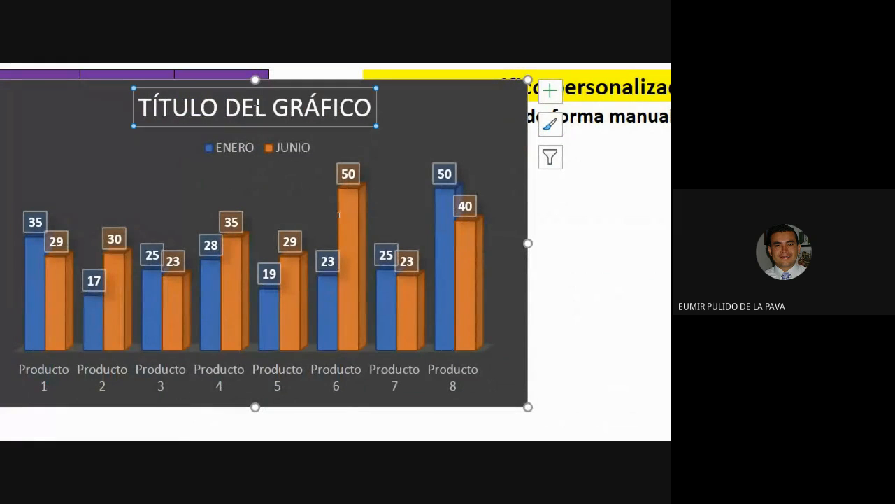
pyautogui.click(256, 108)
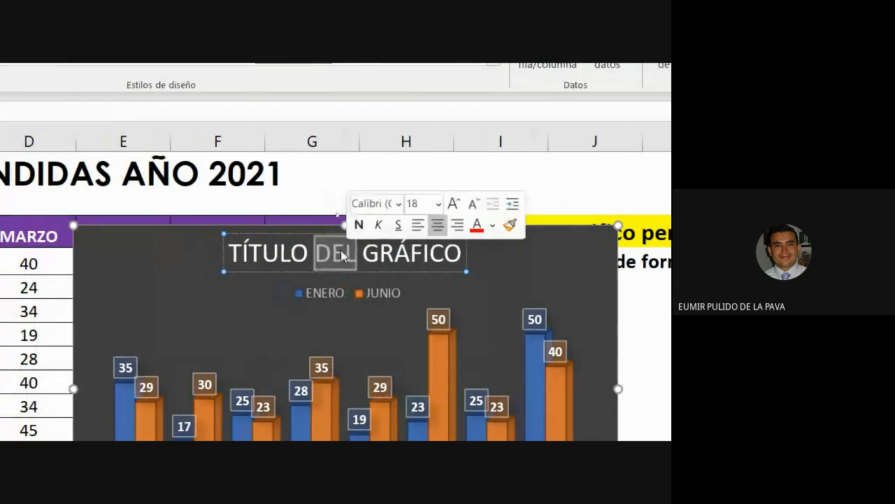
pyautogui.tripleClick(330, 250)
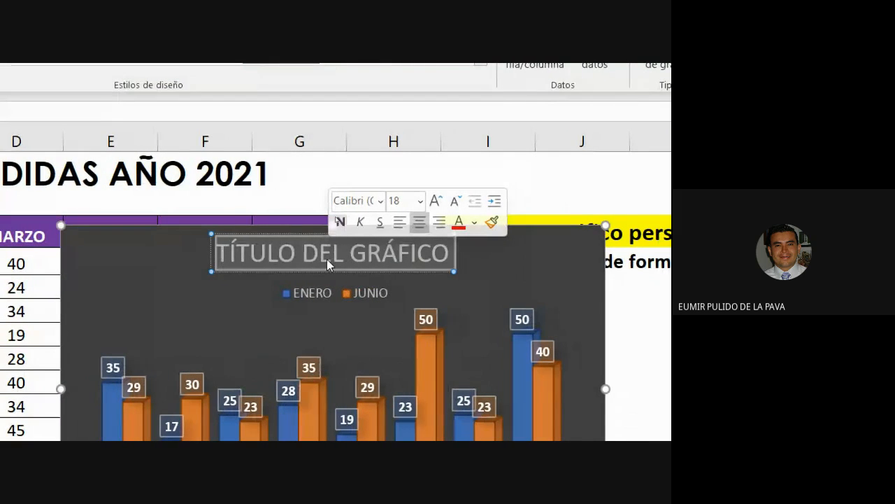
pyautogui.write('VENTAS')
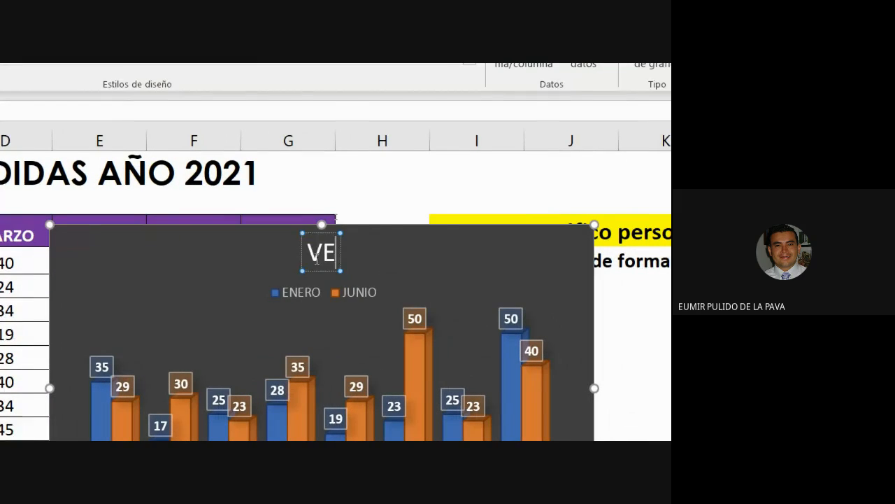
pyautogui.write(' ENERO')
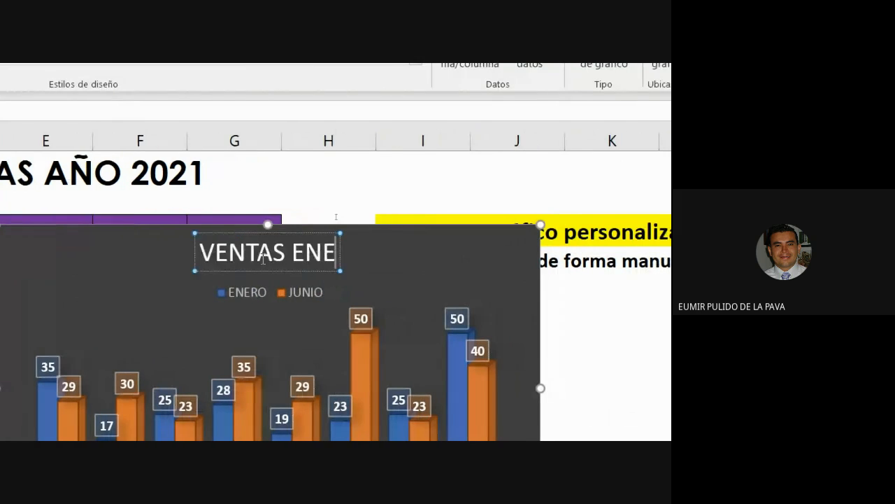
pyautogui.write(' VS')
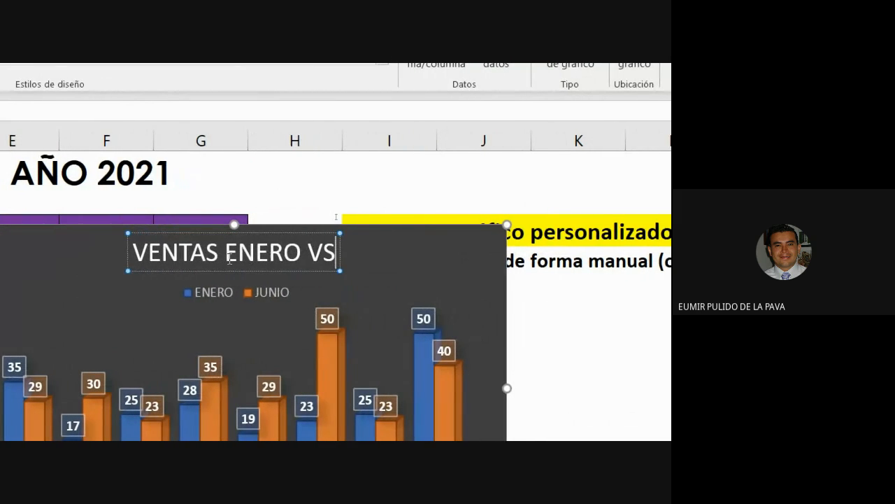
pyautogui.press('BackSpace')
pyautogui.press('BackSpace')
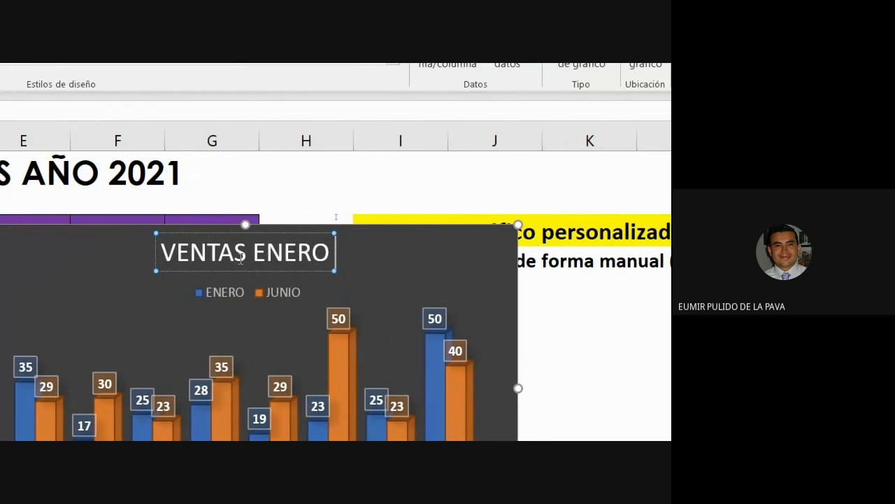
pyautogui.write('VS')
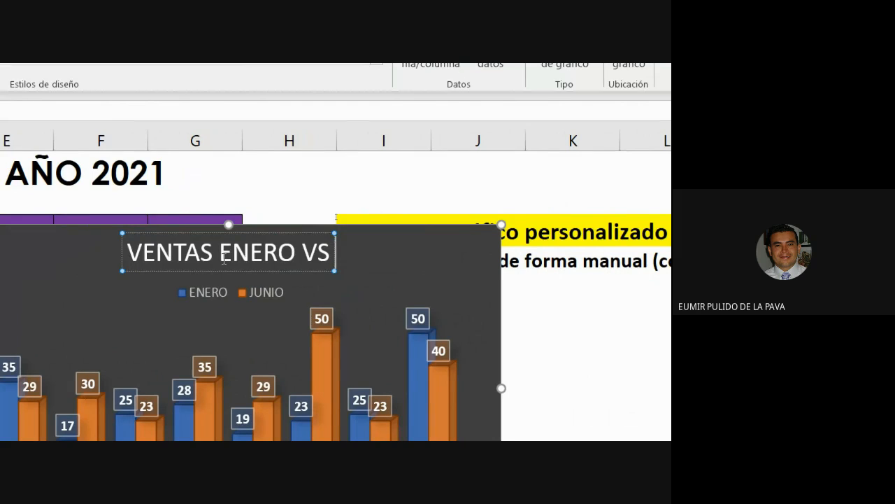
pyautogui.write(' JUNIO')
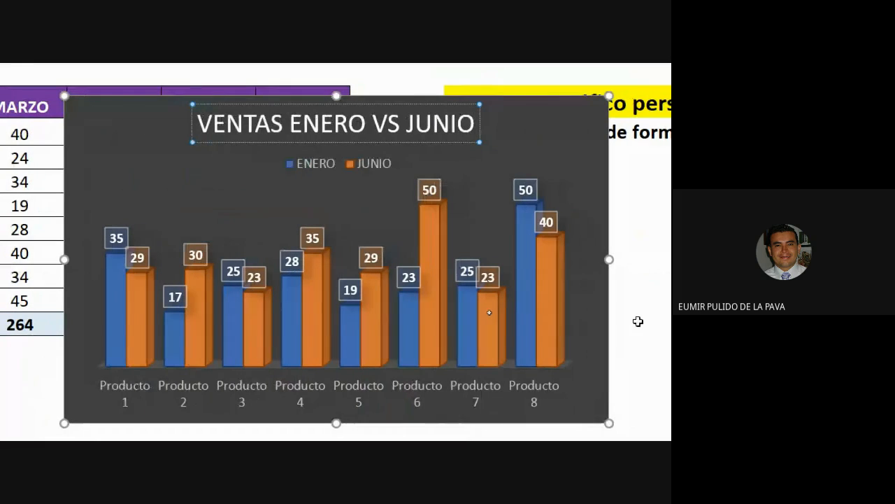
pyautogui.click(637, 320)
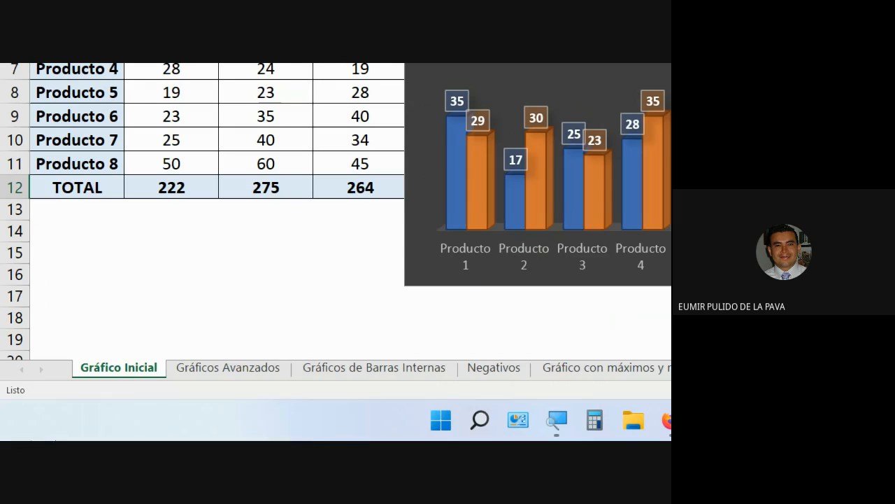
# Step: Open the Gráficos Avanzados sheet and reduce the screen magnification to 100%
pyautogui.click(222, 371)
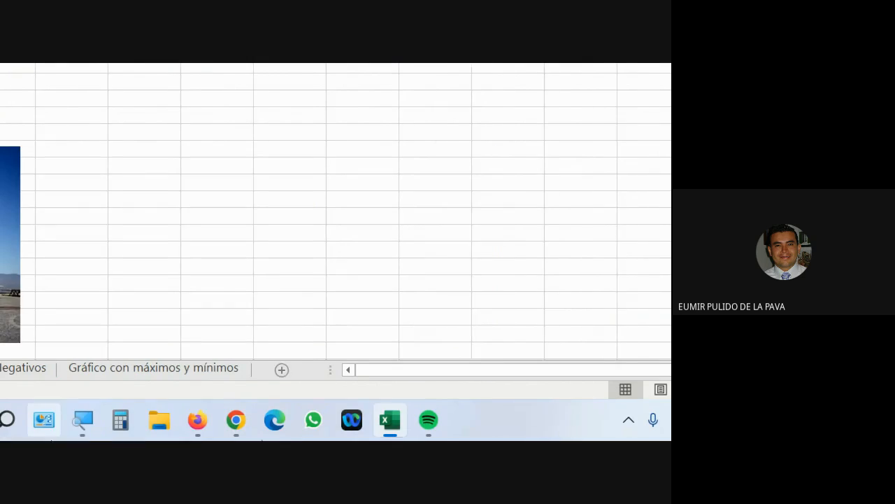
pyautogui.click(82, 421)
pyautogui.click(536, 396)
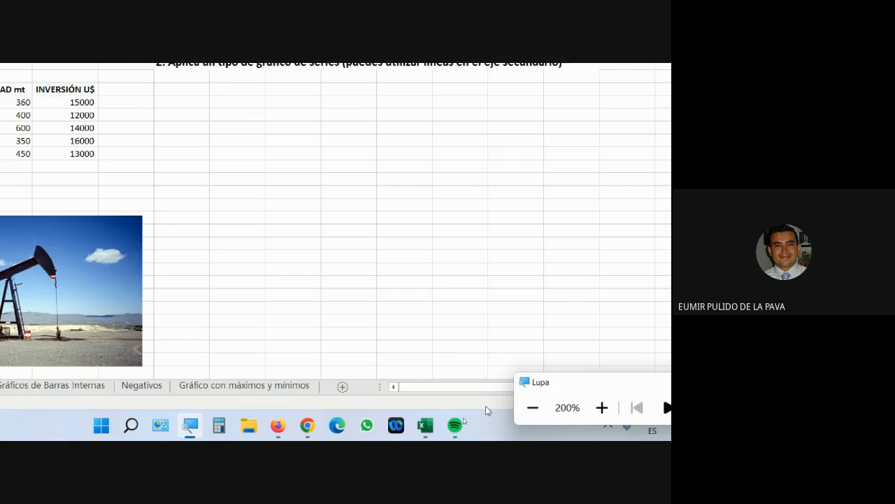
# Step: Switch to the Google Meet call, and mute and unmute the microphone
pyautogui.moveTo(363, 434)
pyautogui.click(303, 390)
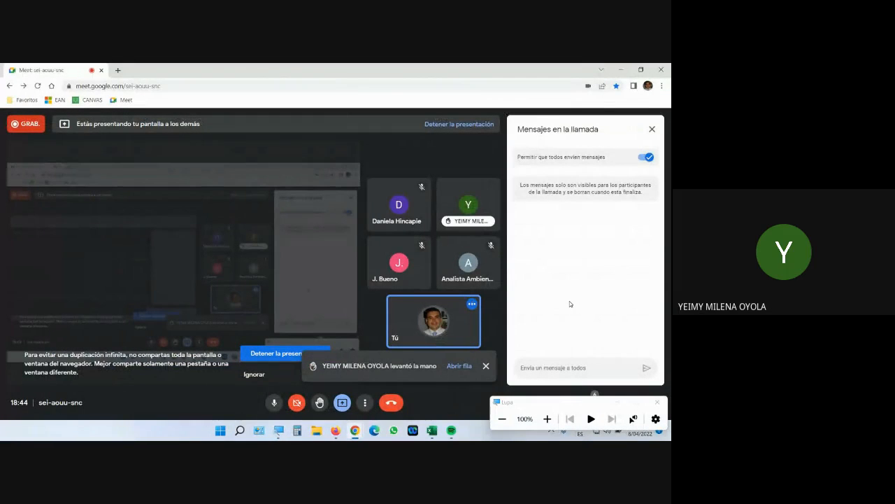
pyautogui.hotkey('ctrl', 'd')
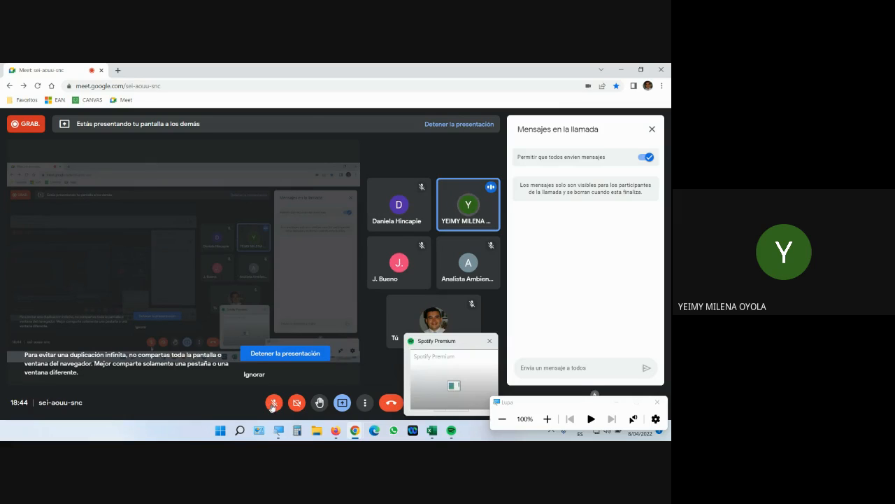
pyautogui.hotkey('ctrl', 'd')
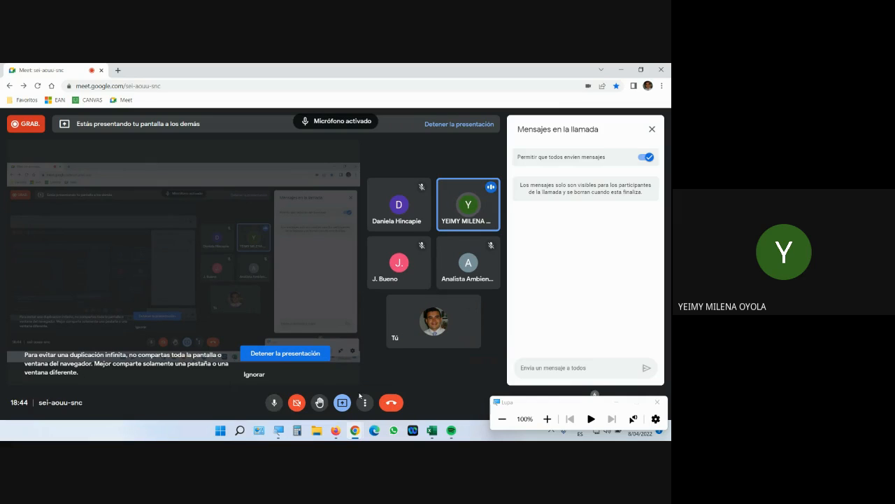
# Step: Magnify the screen to 200% and return to the Gráfico Inicial sheet in Excel
pyautogui.click(554, 420)
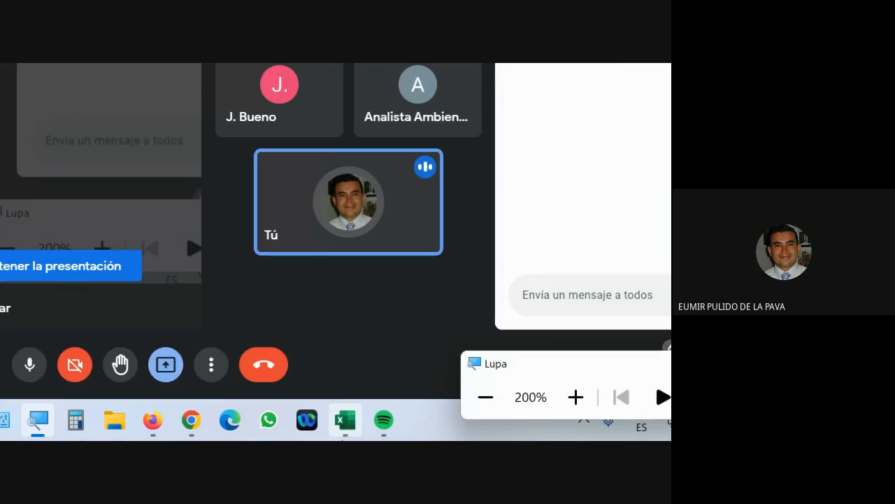
pyautogui.click(345, 421)
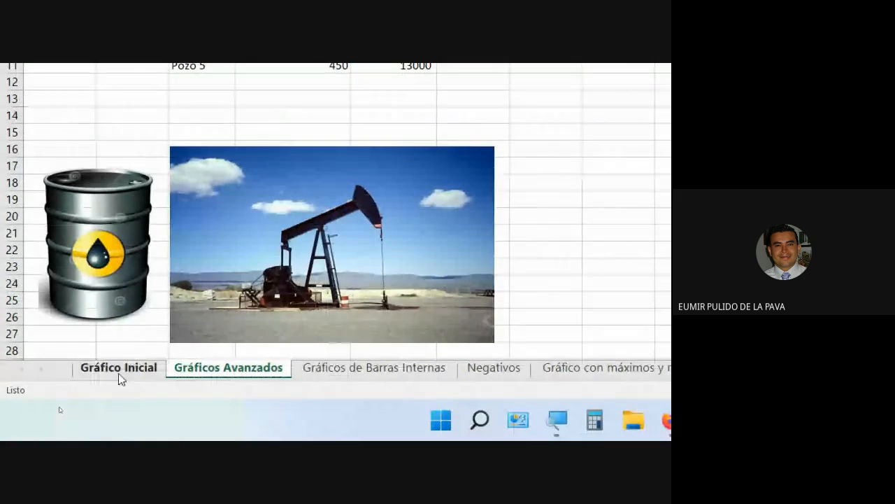
pyautogui.click(116, 371)
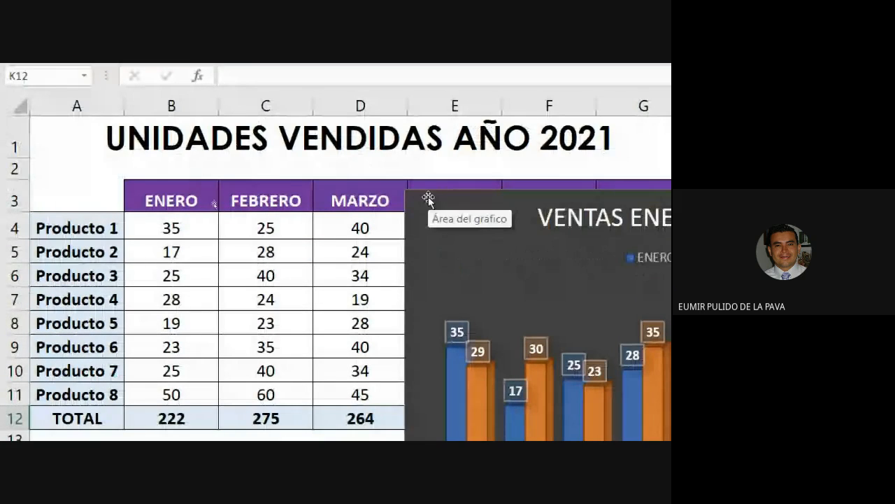
# Step: Delete the ENERO and JUNIO sales chart, and select the non-adjacent ranges A3:B11 and G3:G11
pyautogui.click(423, 142)
pyautogui.press('Delete')
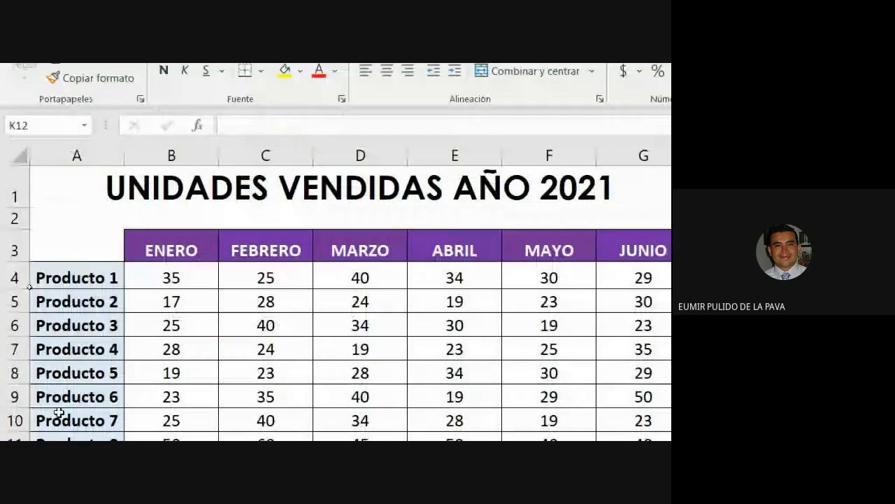
pyautogui.moveTo(81, 255); pyautogui.dragTo(142, 448)
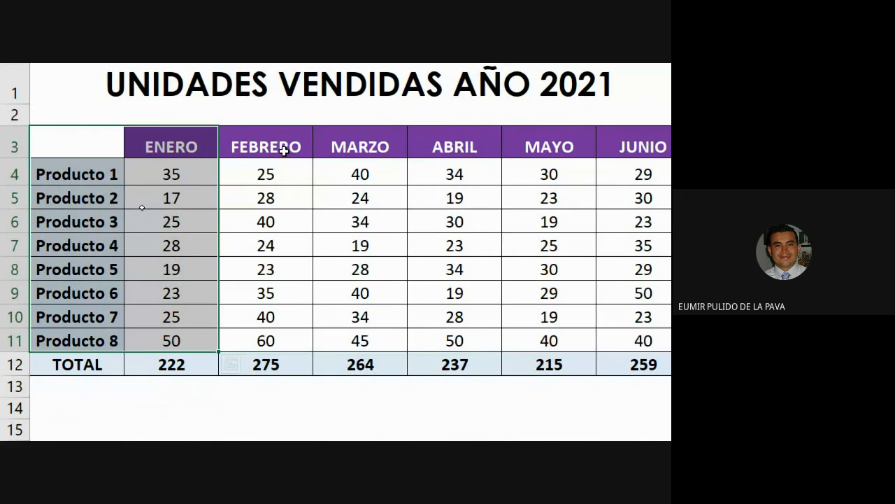
pyautogui.moveTo(114, 142); pyautogui.dragTo(176, 343)
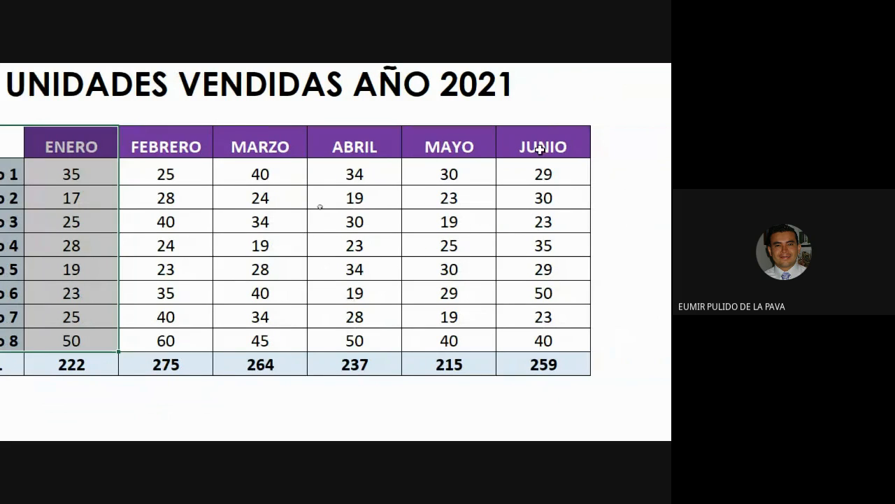
pyautogui.moveTo(540, 145)
pyautogui.mouseDown()
pyautogui.moveTo(535, 141)
pyautogui.moveTo(537, 343)
pyautogui.mouseUp()
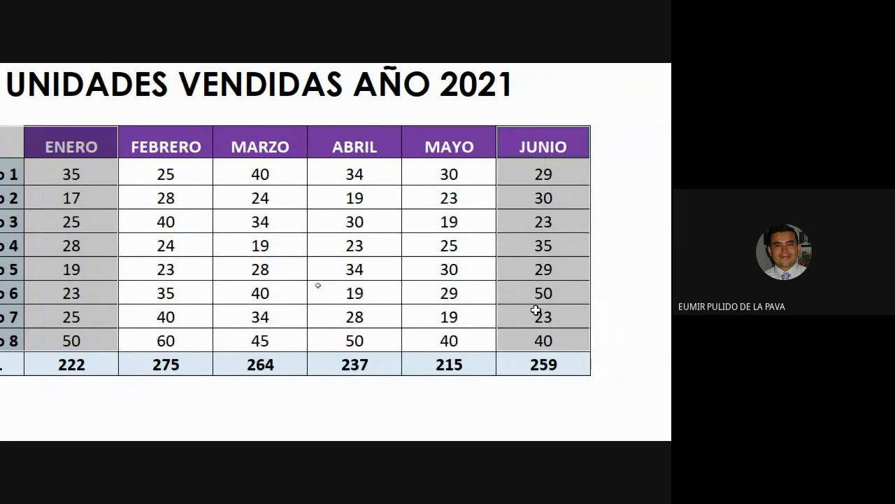
# Step: Add D15:F19 and further separate blocks of empty cells outside the table to the current selection
pyautogui.moveTo(261, 263); pyautogui.dragTo(452, 343)
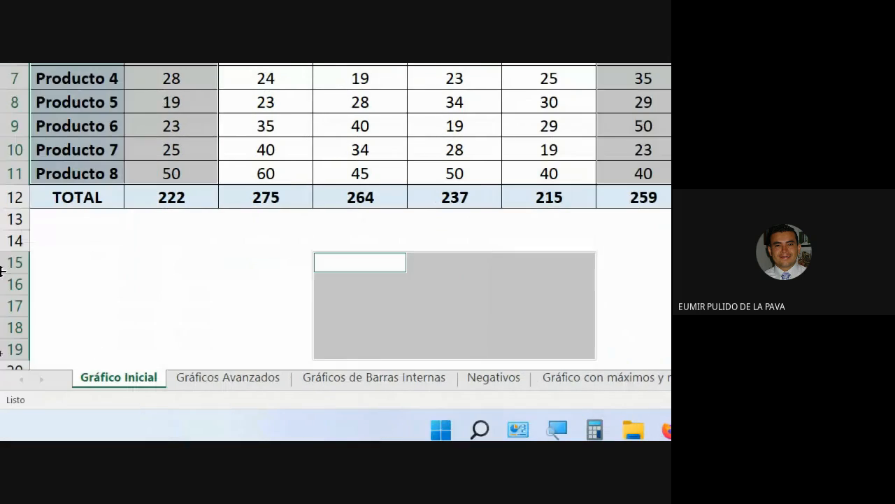
pyautogui.moveTo(60, 266); pyautogui.dragTo(63, 313)
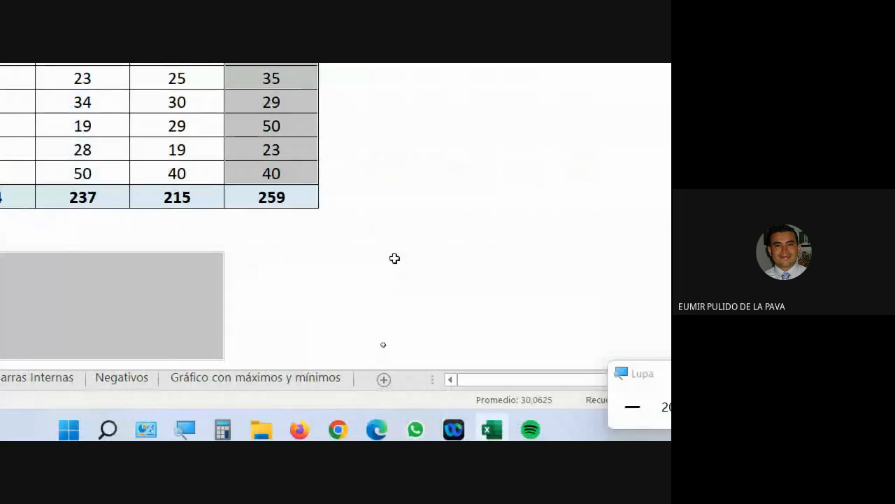
pyautogui.moveTo(430, 148); pyautogui.dragTo(554, 258)
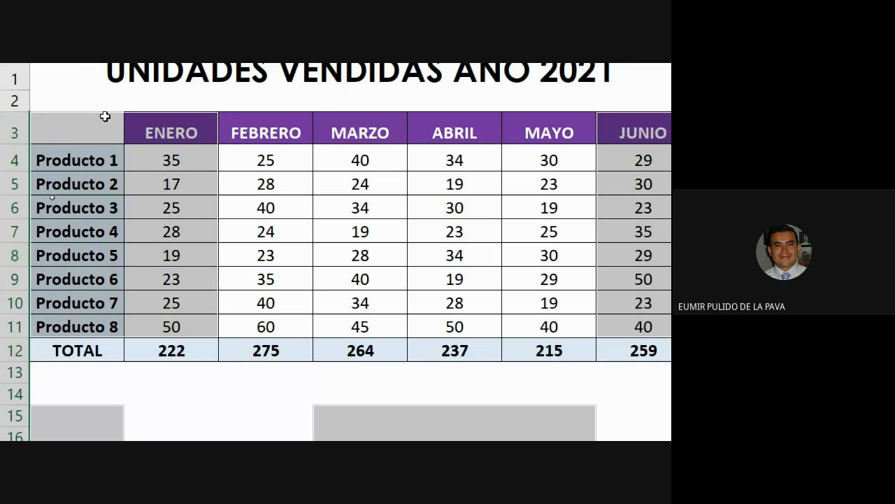
# Step: Reselect only A3:B11 and G3:G11 in the units-sold table, and close the stray Control Panel window
pyautogui.moveTo(104, 115); pyautogui.dragTo(151, 317)
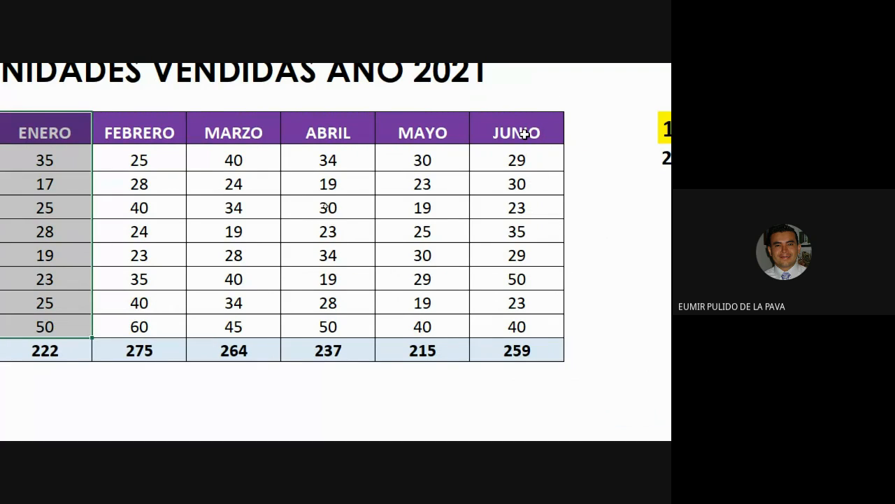
pyautogui.moveTo(525, 134); pyautogui.dragTo(514, 326)
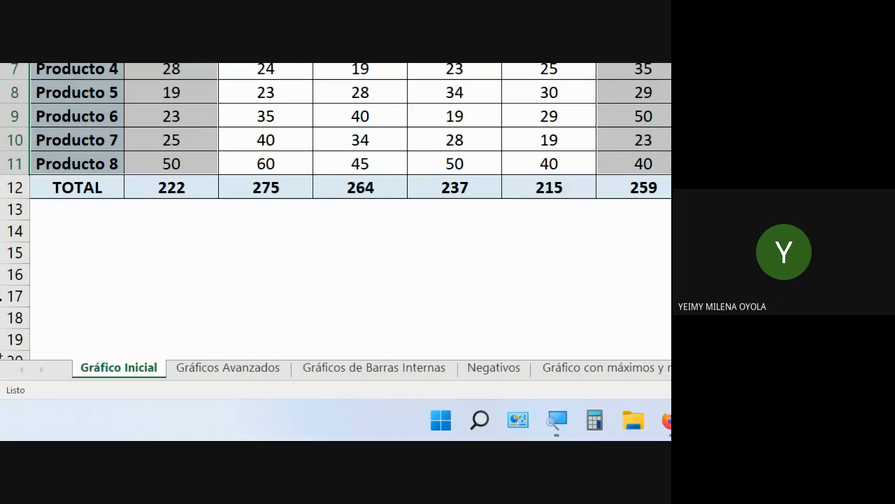
pyautogui.click(437, 424)
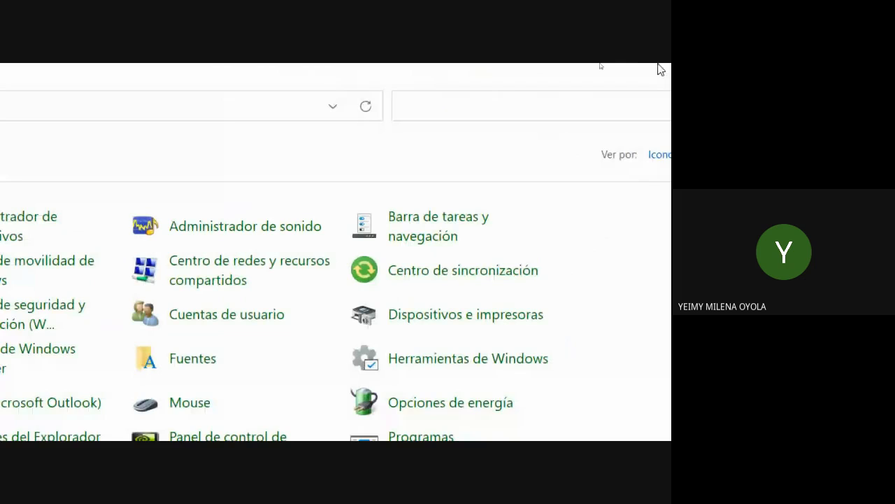
pyautogui.click(669, 73)
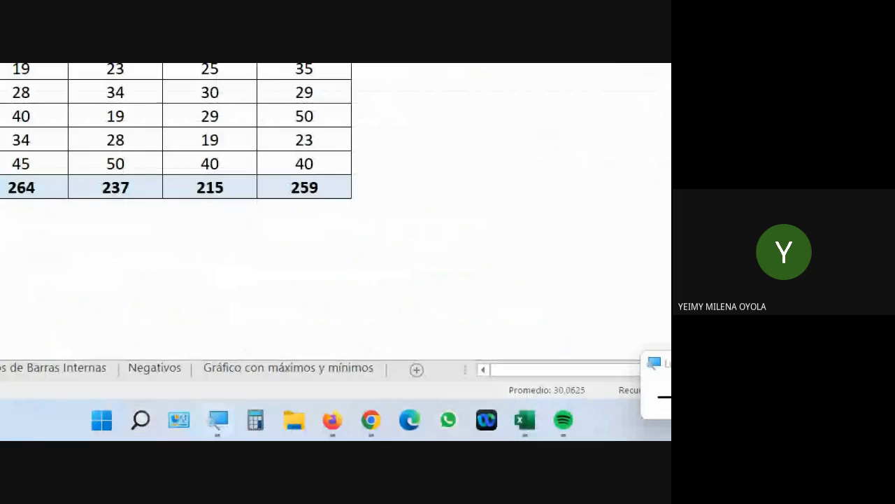
# Step: Reset the screen magnification to 100%, open the Gráficos Avanzados sheet, and magnify the screen to 200% again
pyautogui.click(476, 396)
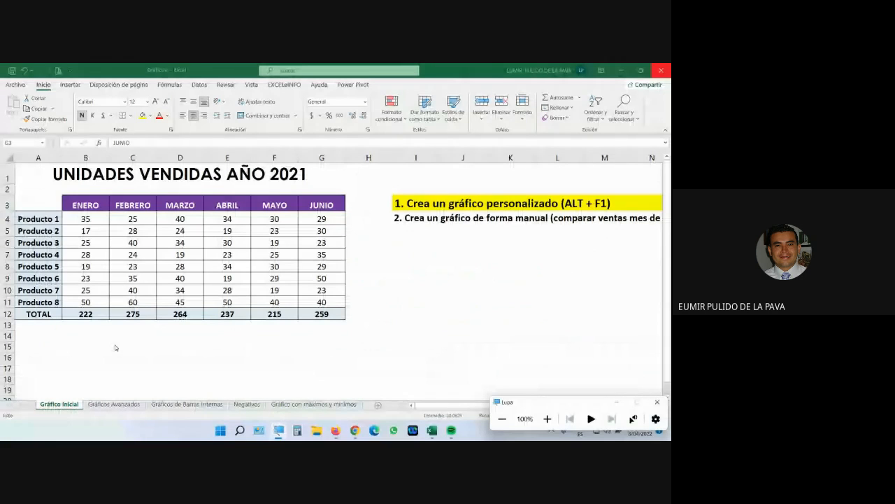
pyautogui.click(121, 407)
pyautogui.click(114, 405)
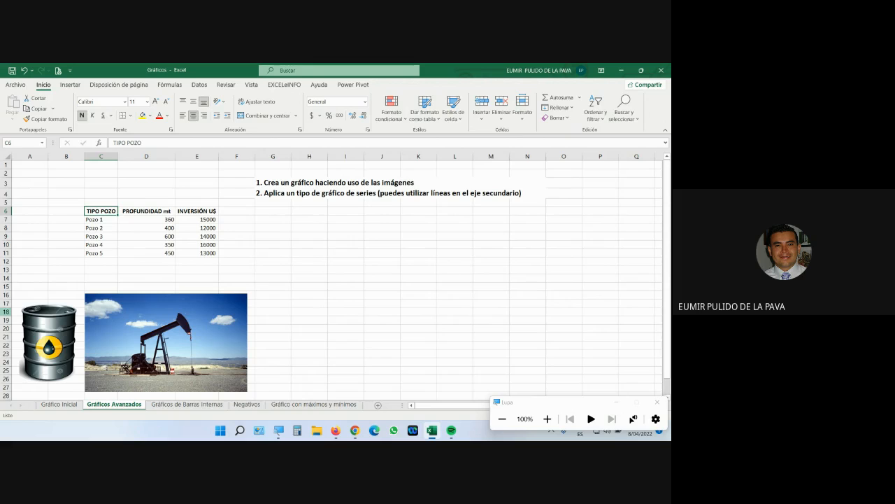
pyautogui.click(547, 419)
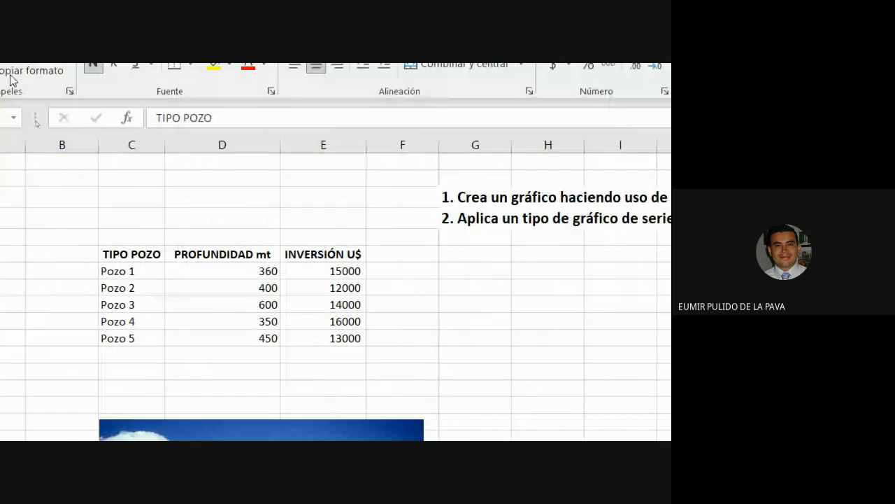
# Step: Insert a clustered 2-D column chart from the well depth and investment table, C6:E11
pyautogui.click(204, 260)
pyautogui.moveTo(188, 254); pyautogui.dragTo(375, 327)
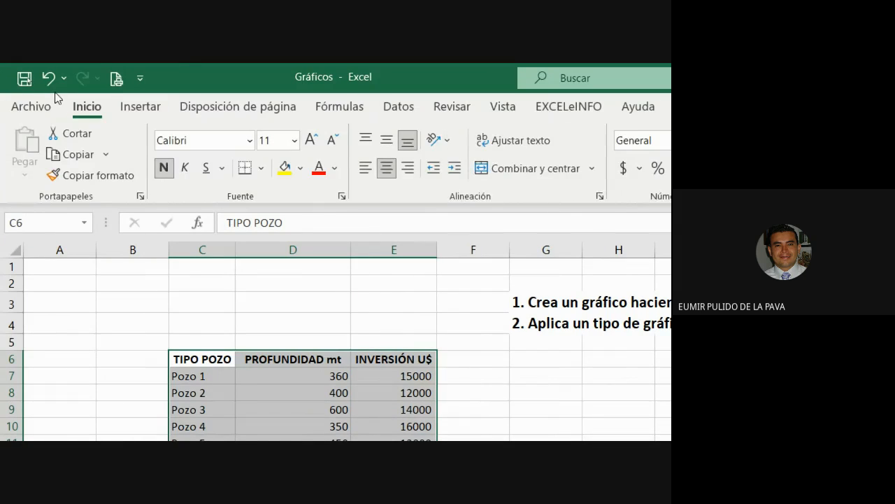
pyautogui.click(132, 108)
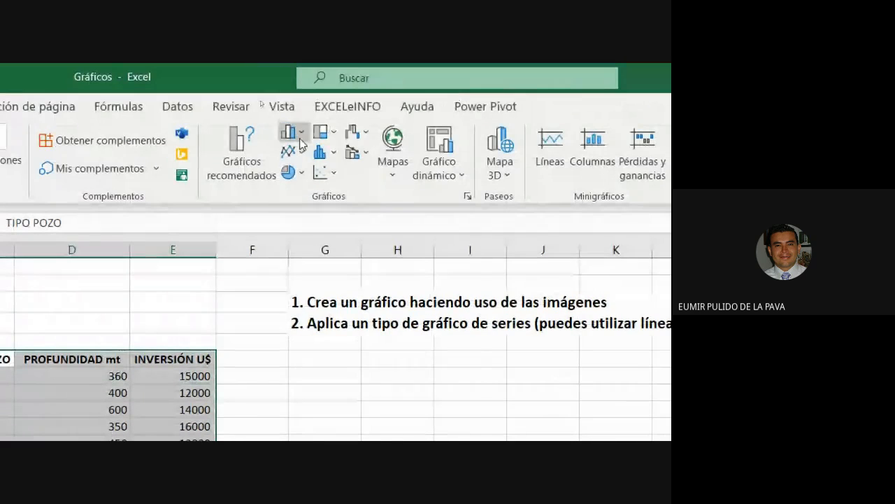
pyautogui.click(522, 132)
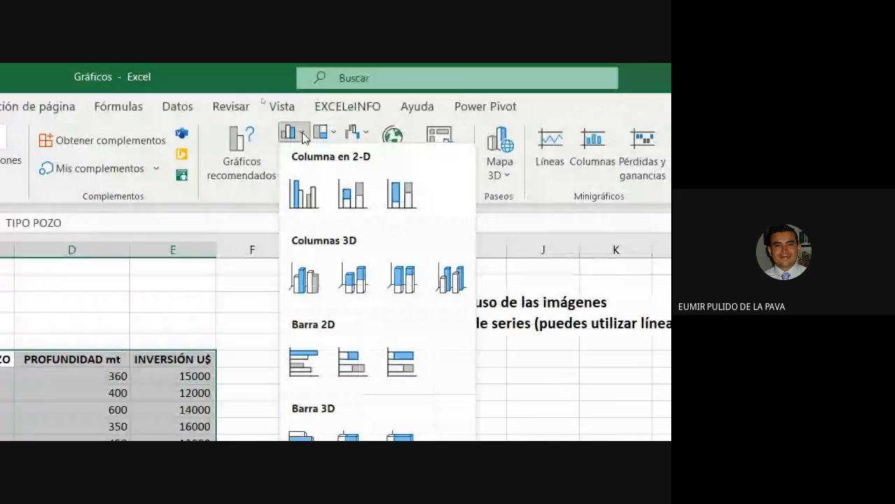
pyautogui.click(304, 194)
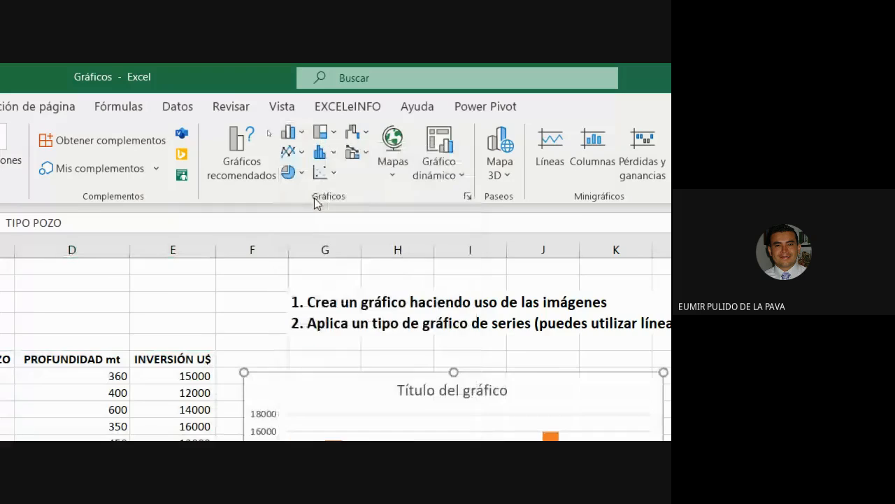
# Step: Move the new column chart up beneath the two exercise instructions and enlarge it from its lower corner
pyautogui.moveTo(570, 380); pyautogui.dragTo(575, 349)
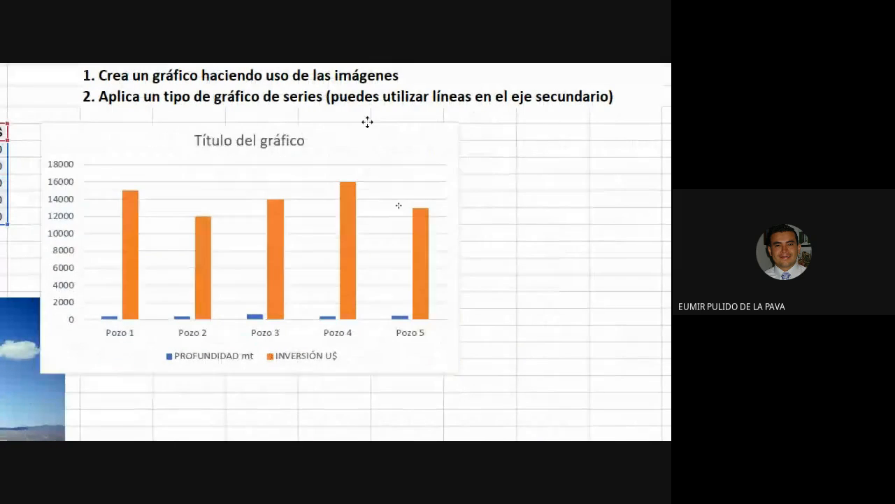
pyautogui.moveTo(368, 122); pyautogui.dragTo(371, 112)
pyautogui.moveTo(466, 361); pyautogui.dragTo(561, 421)
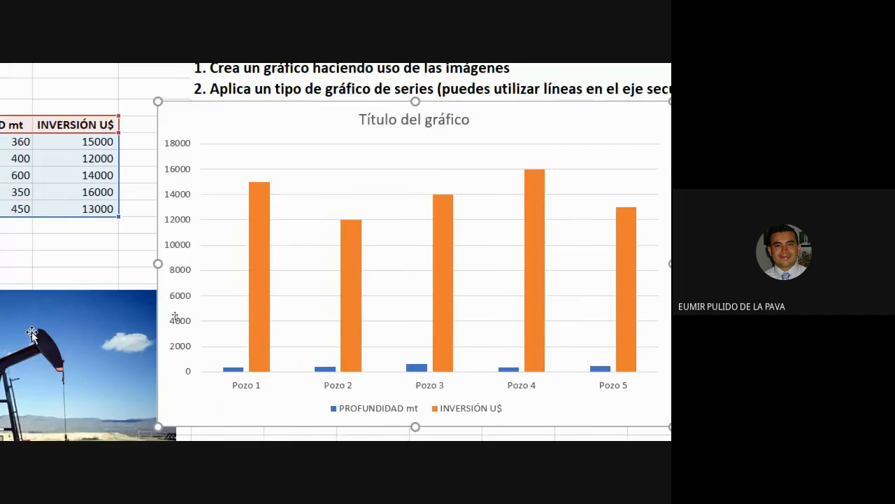
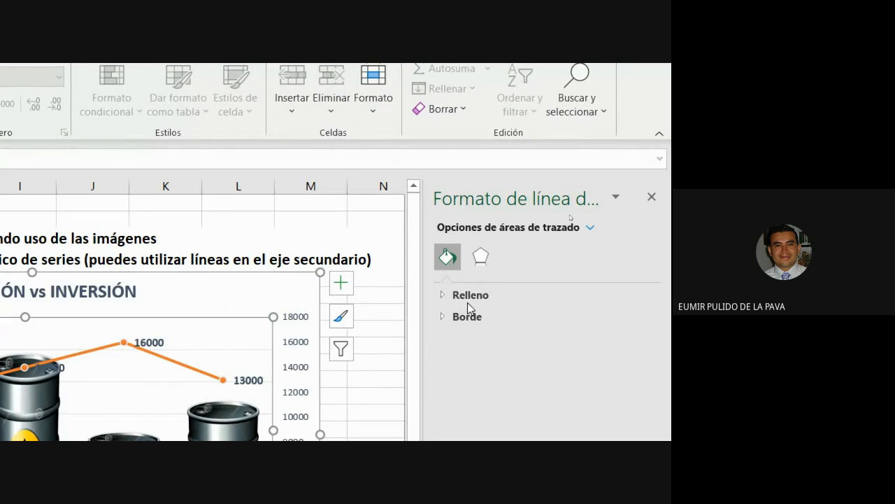
# Step: Fill the plot area of the EXCAVACIÓN vs INVERSIÓN chart with the picture held on the clipboard
pyautogui.click(442, 297)
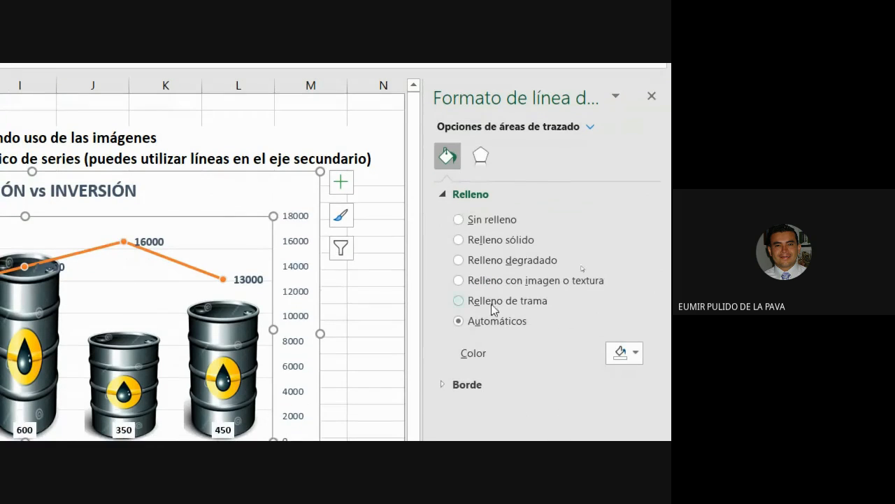
pyautogui.click(499, 280)
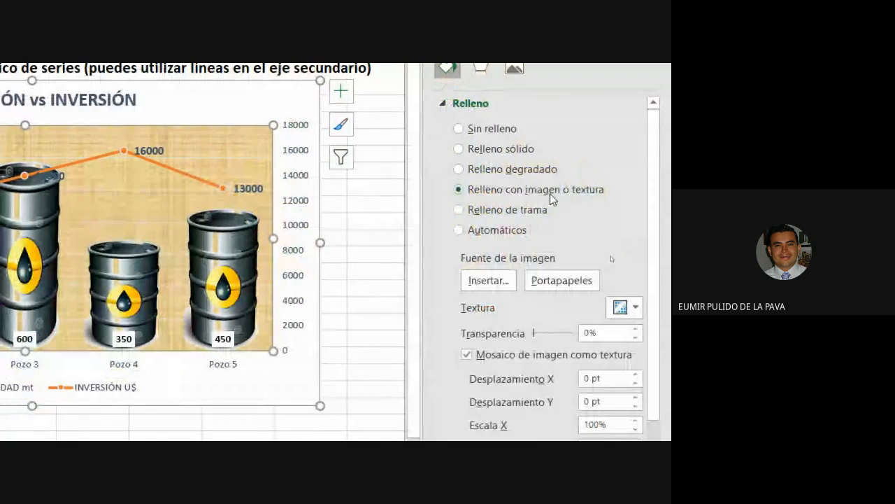
pyautogui.click(557, 286)
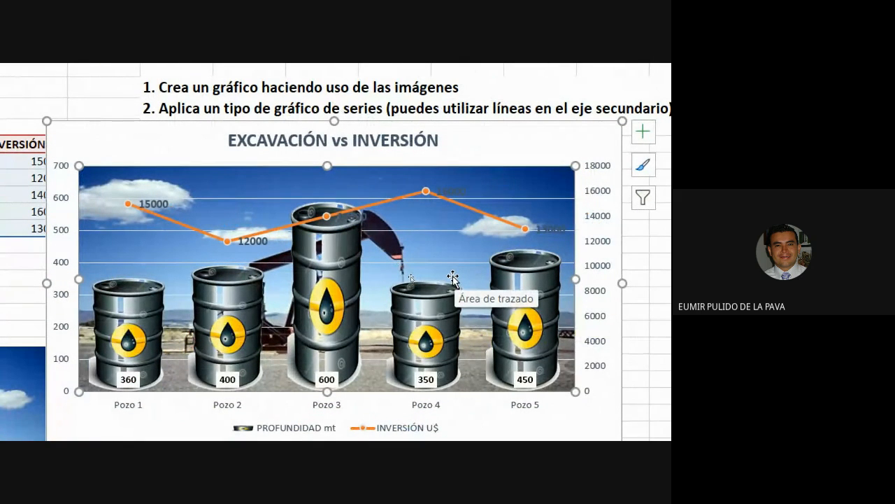
# Step: Increase the transparency of the plot area's picture fill to fade the background, and deselect the chart
pyautogui.doubleClick(430, 227)
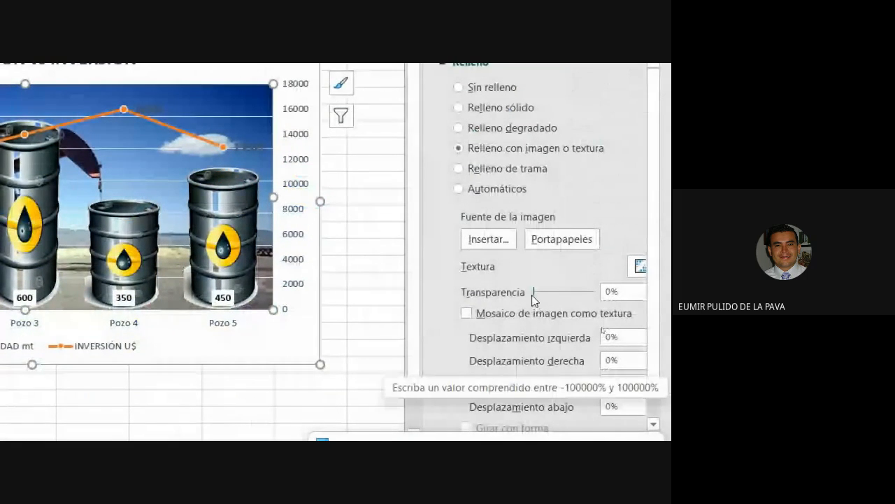
pyautogui.moveTo(533, 293); pyautogui.dragTo(587, 297)
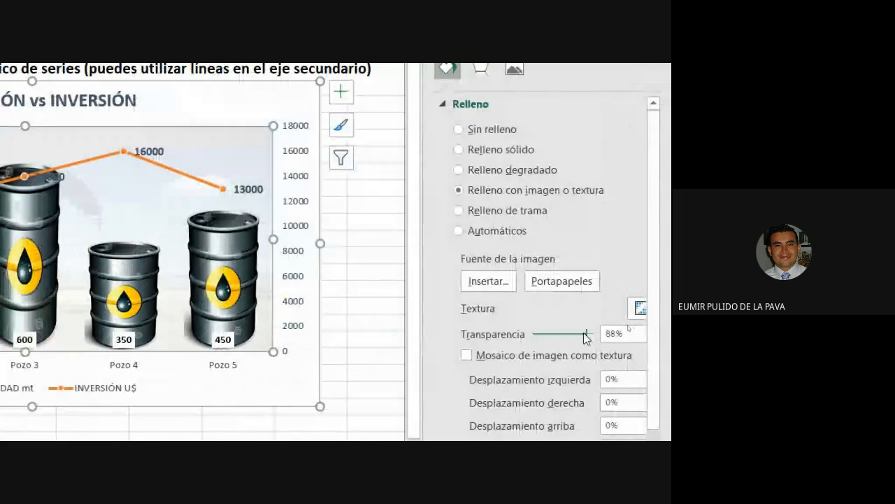
pyautogui.moveTo(587, 335); pyautogui.dragTo(582, 336)
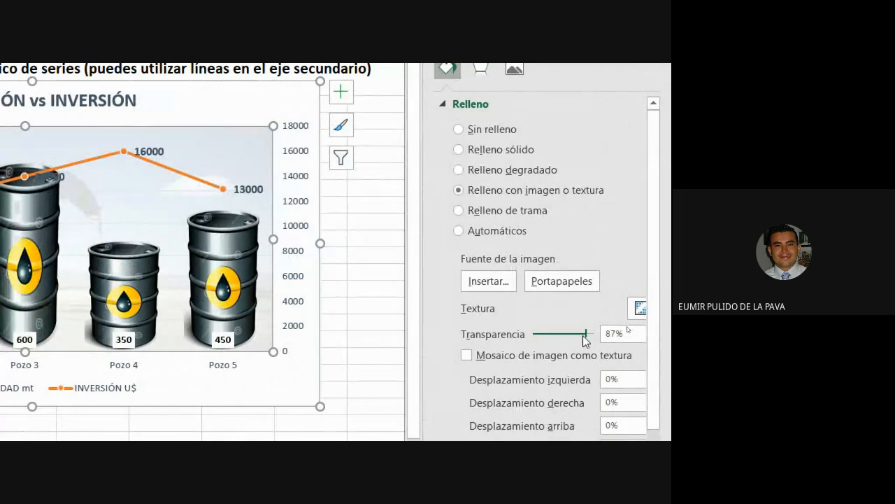
pyautogui.moveTo(587, 334); pyautogui.dragTo(581, 340)
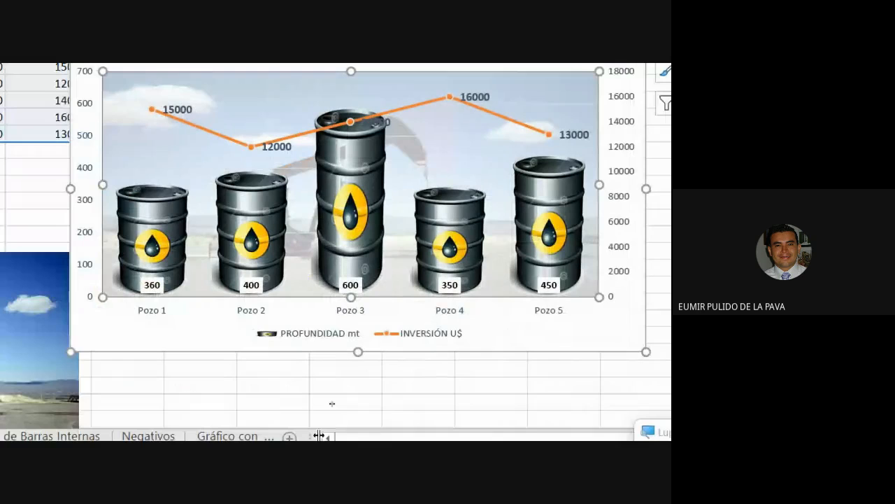
pyautogui.click(212, 424)
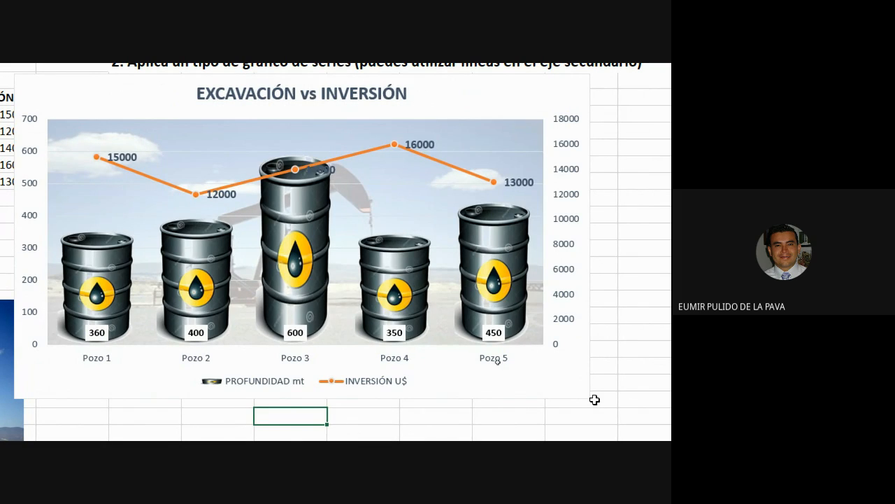
# Step: Give the INVERSIÓN U$ data labels a dark blue fill and white text, and deselect the chart
pyautogui.click(332, 174)
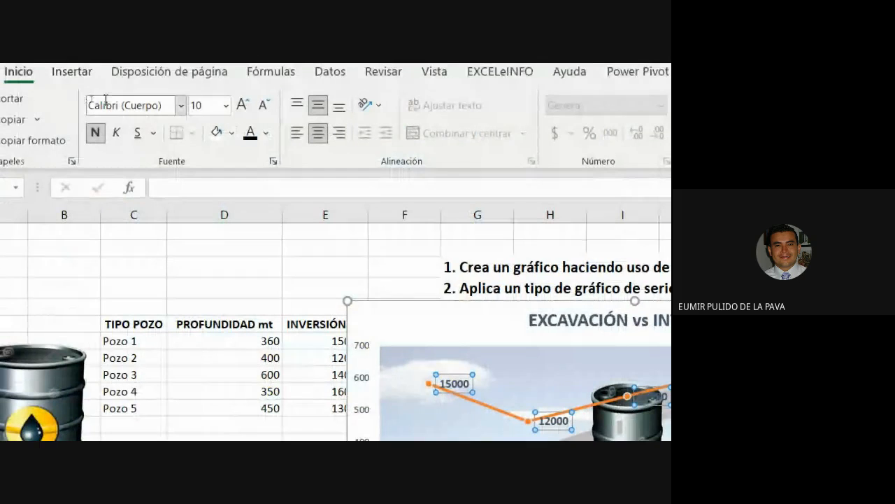
pyautogui.click(266, 132)
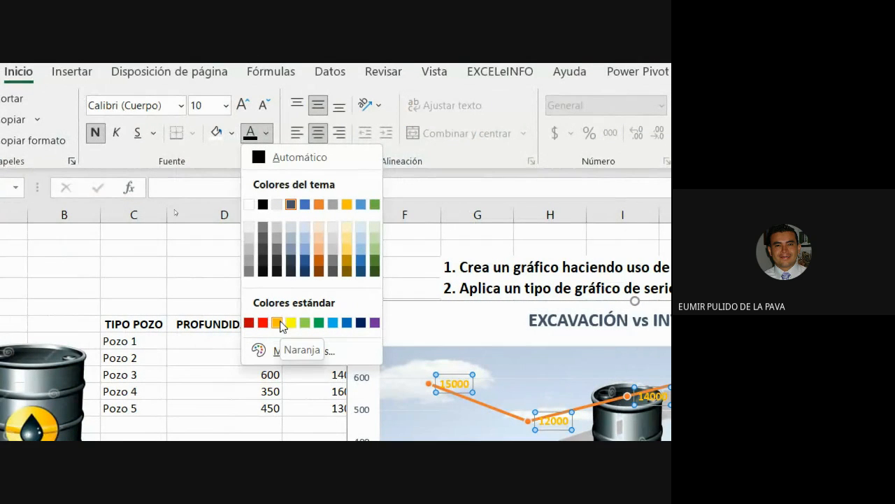
pyautogui.click(210, 136)
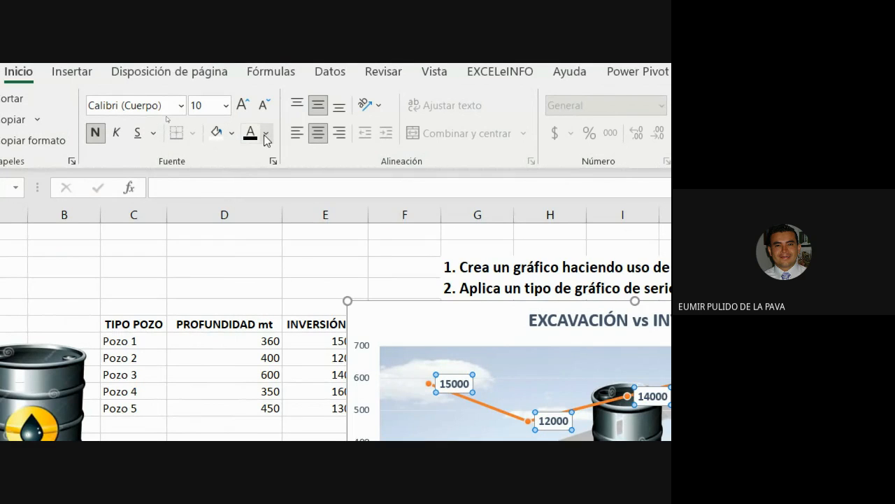
pyautogui.click(231, 133)
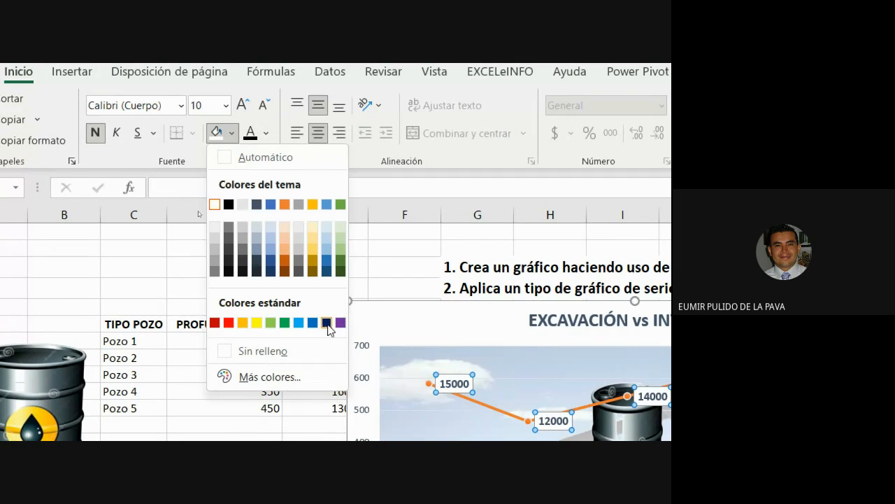
pyautogui.click(326, 323)
pyautogui.click(266, 134)
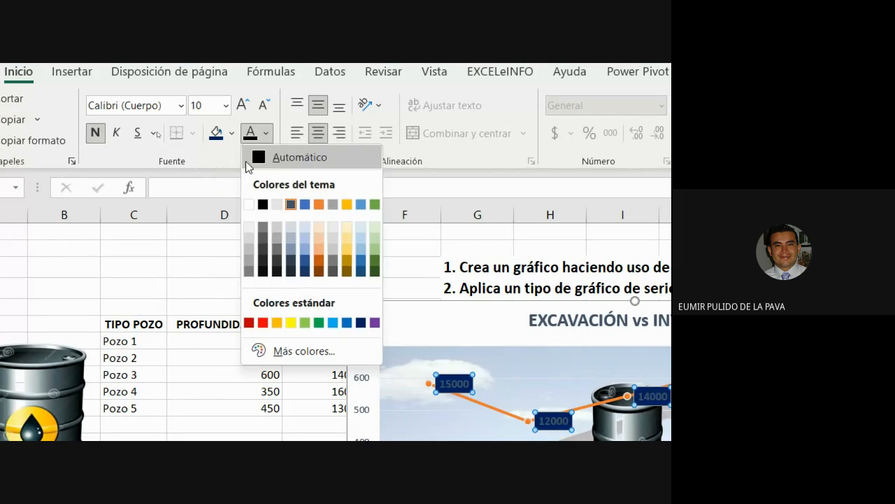
pyautogui.click(259, 202)
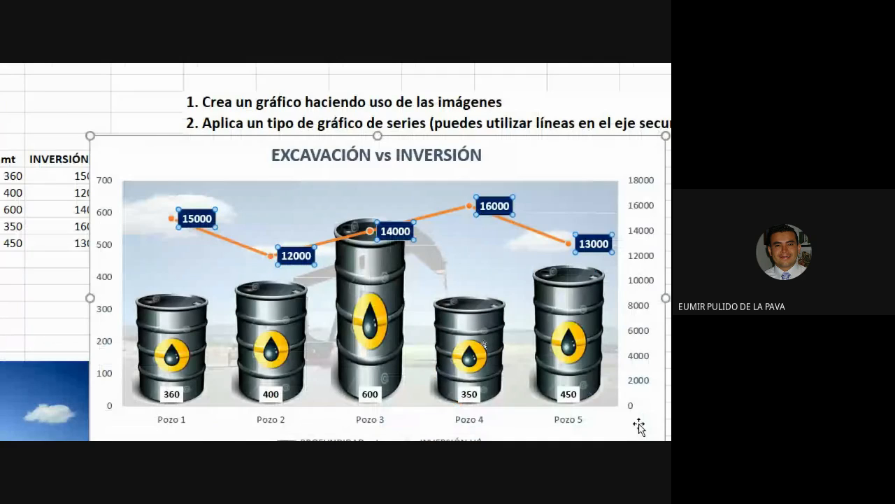
pyautogui.click(639, 357)
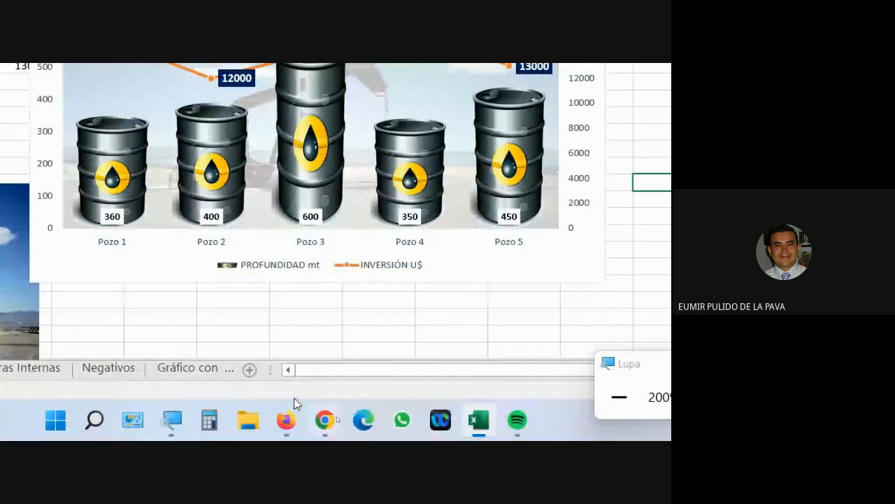
# Step: Return the screen magnification to 100%, switch to the Google Meet call in Chrome, and minimize the Lupa window
pyautogui.click(619, 397)
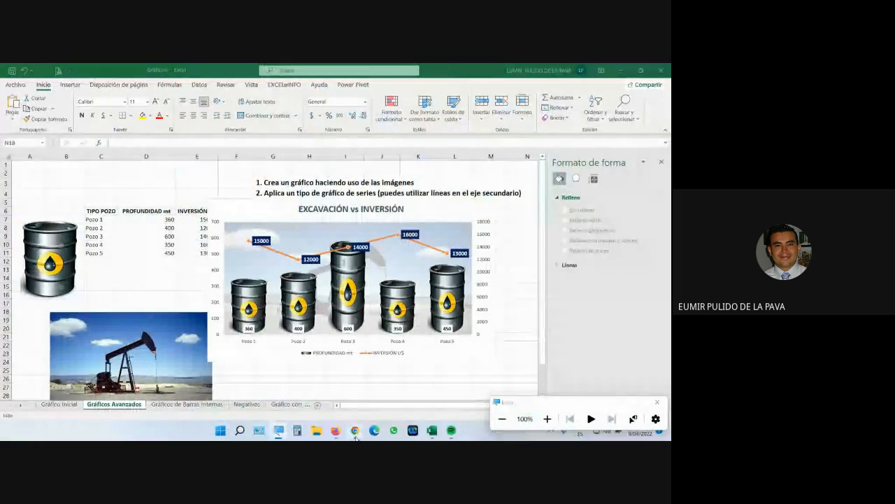
pyautogui.click(330, 405)
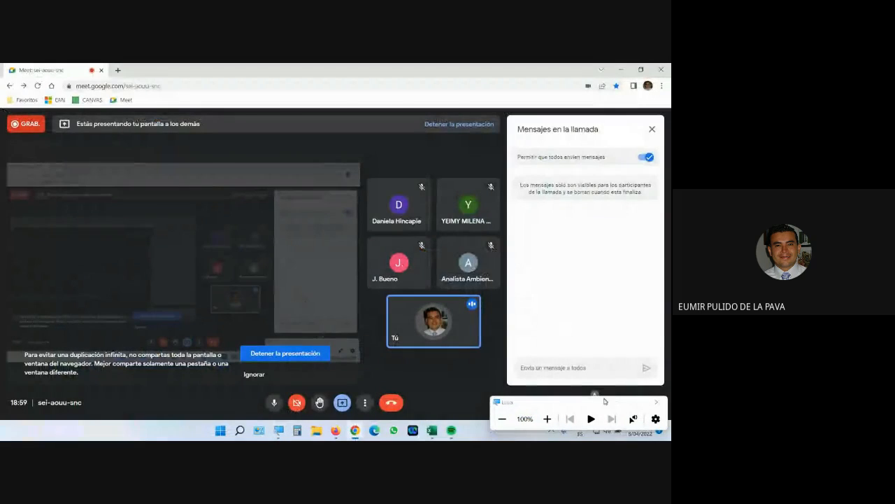
pyautogui.click(616, 403)
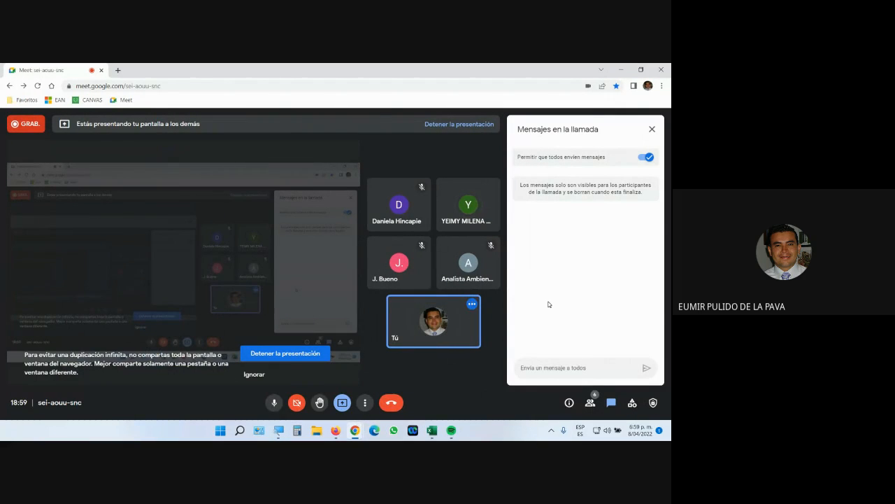
# Step: Mute the microphone in the call, unmute it again, and switch back to Excel
pyautogui.hotkey('ctrl', 'd')
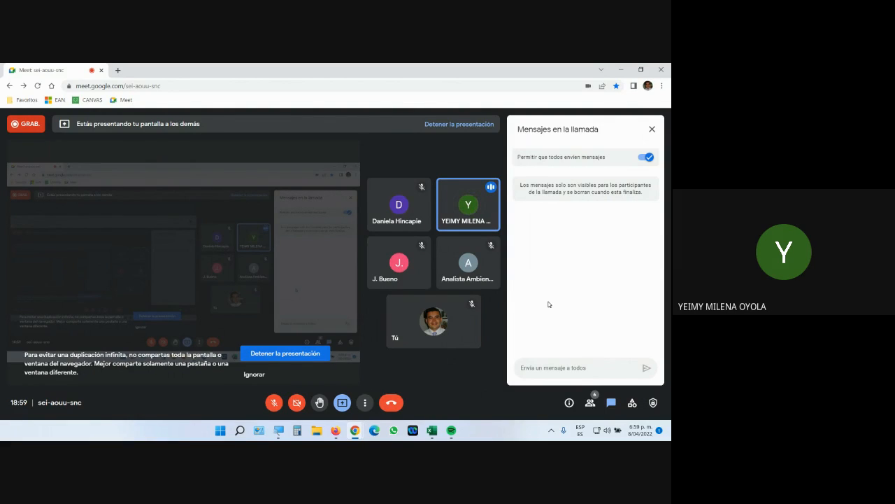
pyautogui.hotkey('ctrl', 'd')
pyautogui.click(433, 430)
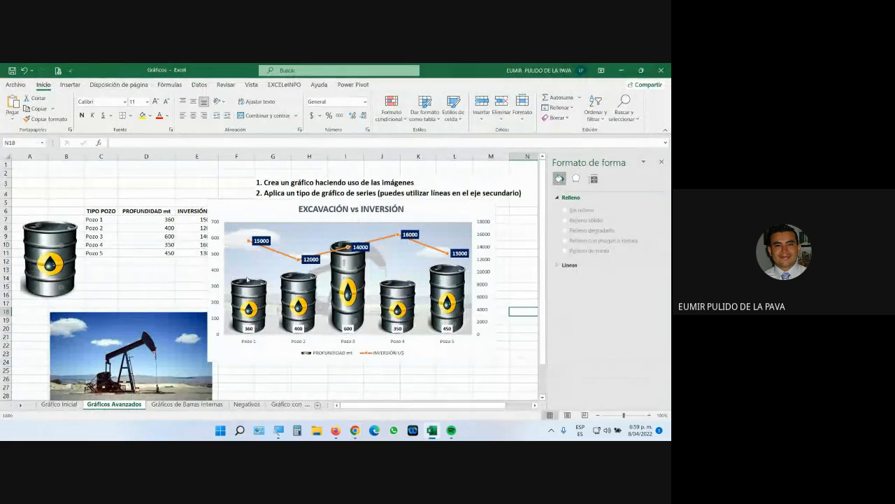
# Step: Insert a second clustered 2-D column chart from C6:E11 and move it over the lower part of the EXCAVACIÓN vs INVERSIÓN chart
pyautogui.moveTo(103, 210); pyautogui.dragTo(200, 254)
pyautogui.click(70, 85)
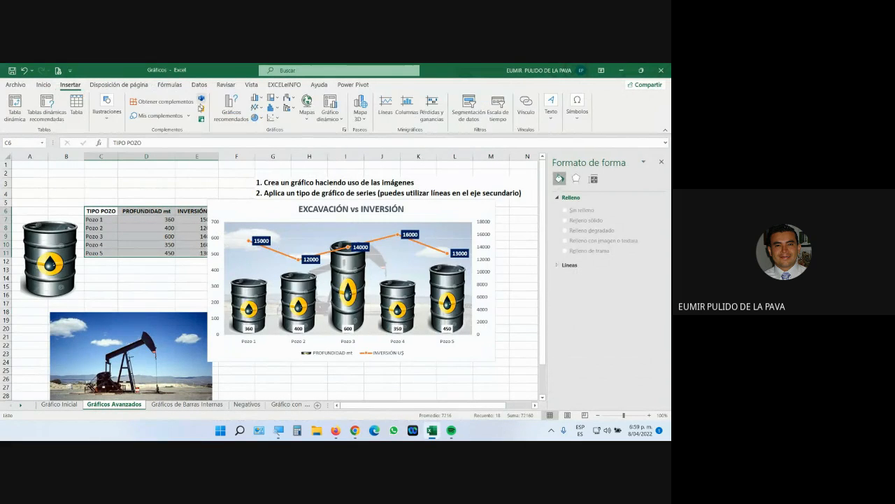
pyautogui.click(257, 98)
pyautogui.click(262, 128)
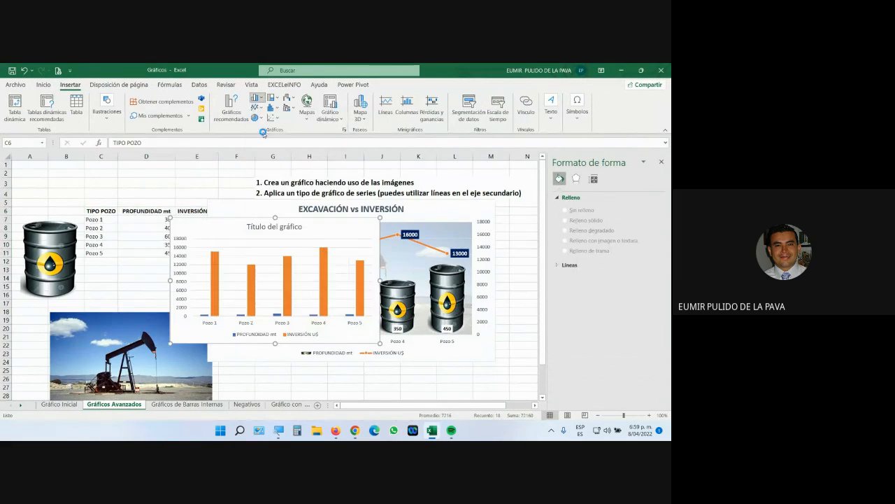
pyautogui.moveTo(238, 224); pyautogui.dragTo(305, 336)
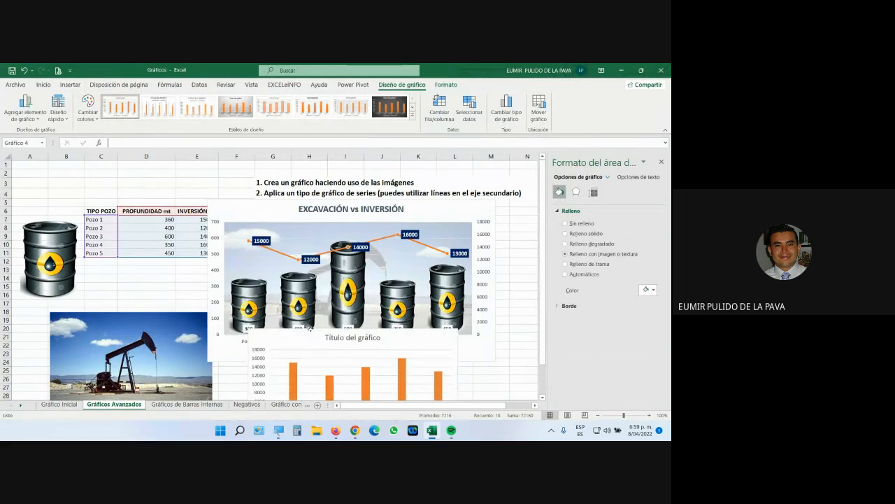
pyautogui.scroll(-3, 290, 329)
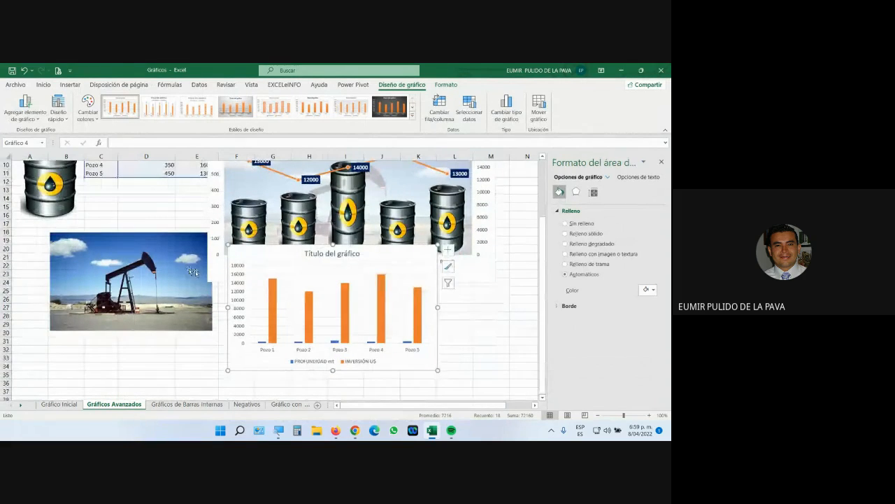
pyautogui.scroll(2, 88, 219)
# Step: Copy the barrel picture, use it as the fill of the INVERSIÓN U$ columns in the second chart, and magnify the screen to 200%
pyautogui.click(59, 237)
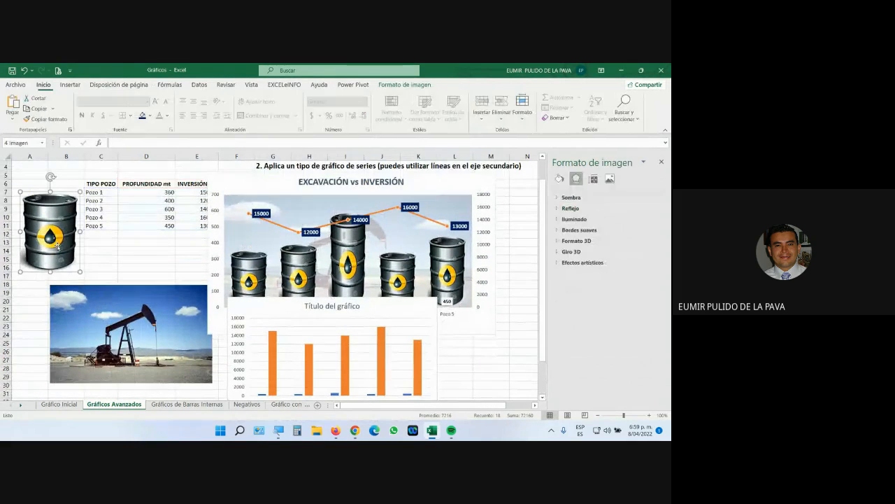
pyautogui.rightClick(59, 237)
pyautogui.click(80, 251)
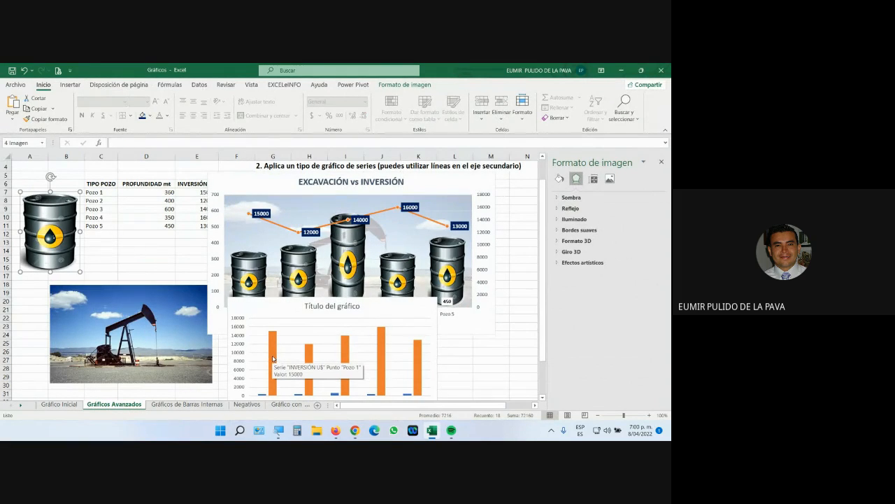
pyautogui.click(273, 359)
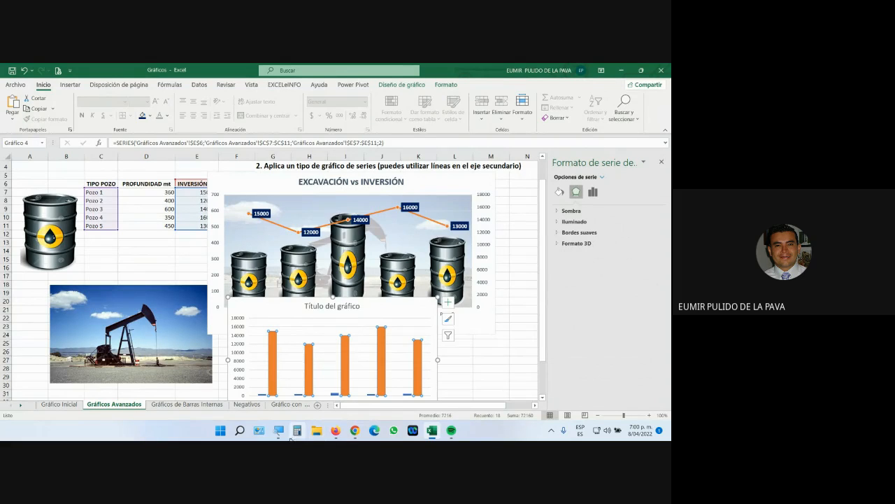
pyautogui.click(279, 431)
pyautogui.click(547, 418)
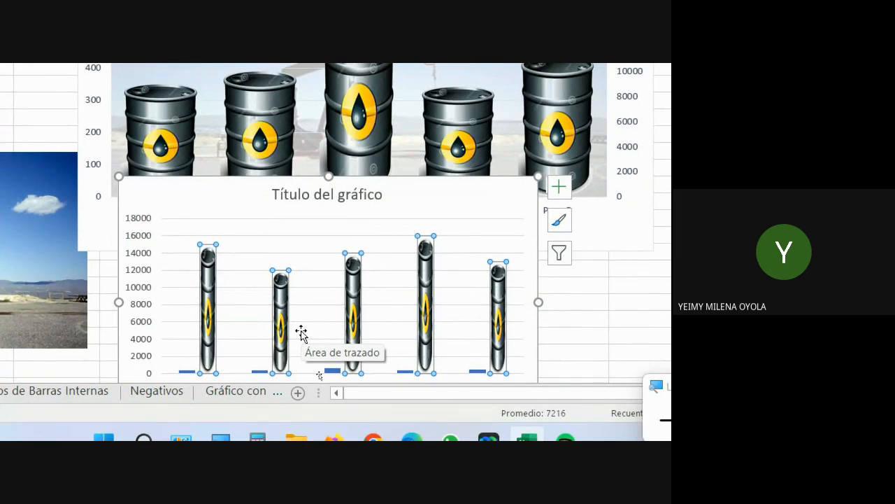
# Step: Delete the second column chart and return the screen magnification to 100%
pyautogui.click(420, 186)
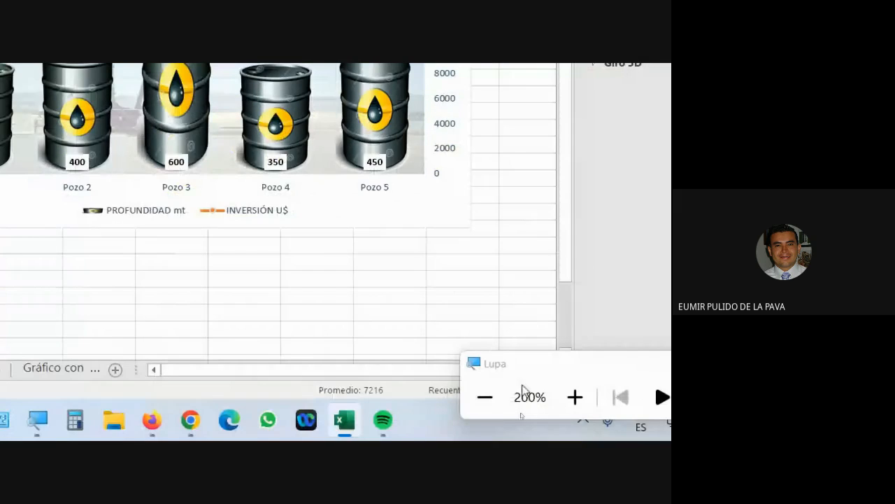
pyautogui.click(485, 397)
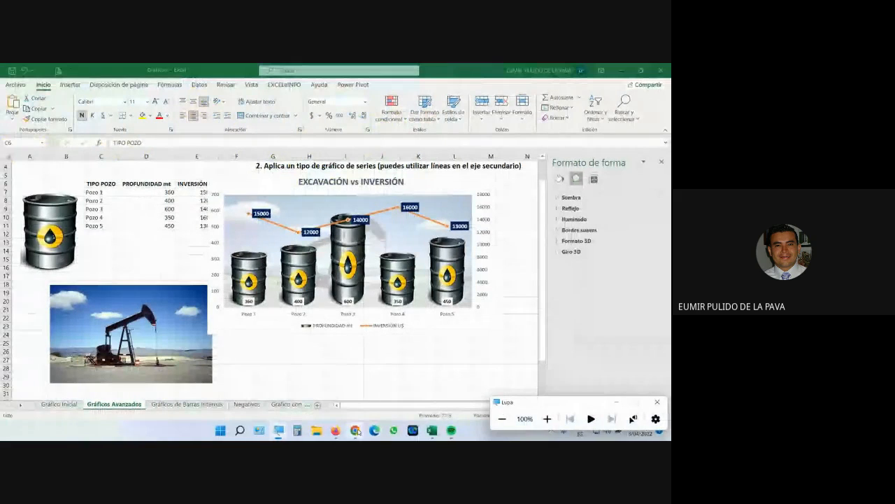
# Step: Switch to the Google Meet call, mute and unmute the microphone, and return to Excel
pyautogui.click(326, 404)
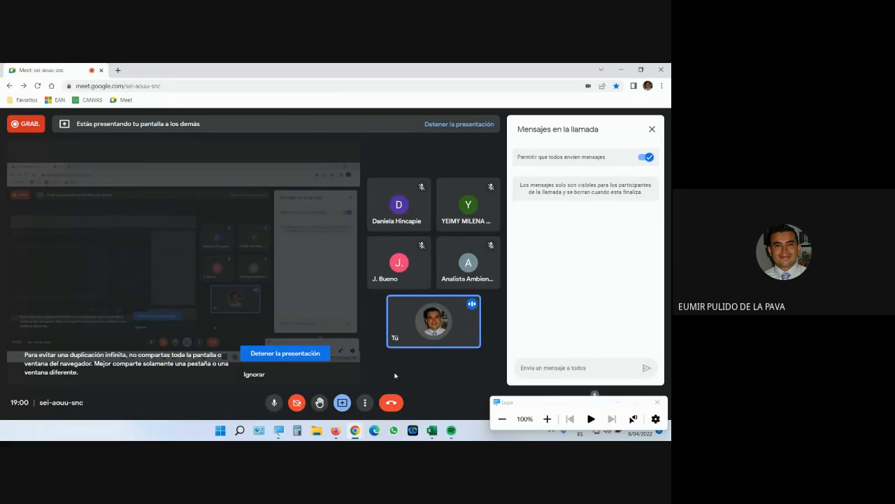
pyautogui.hotkey('ctrl', 'd')
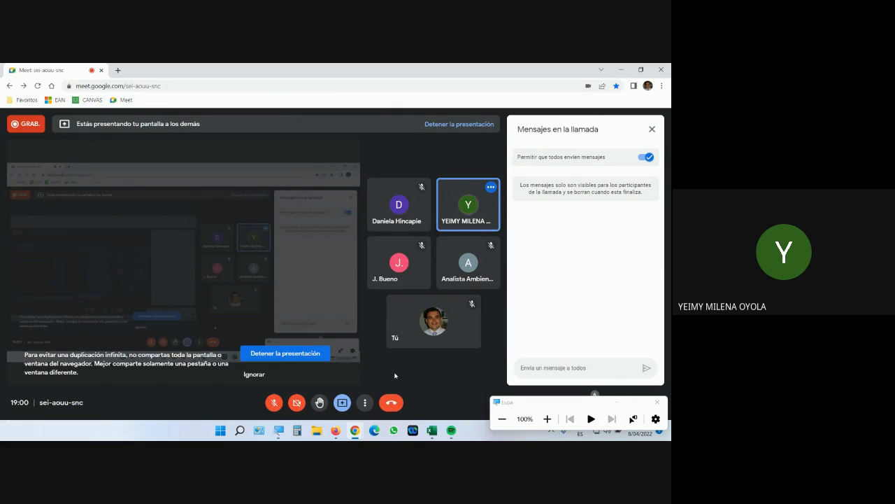
pyautogui.hotkey('ctrl', 'd')
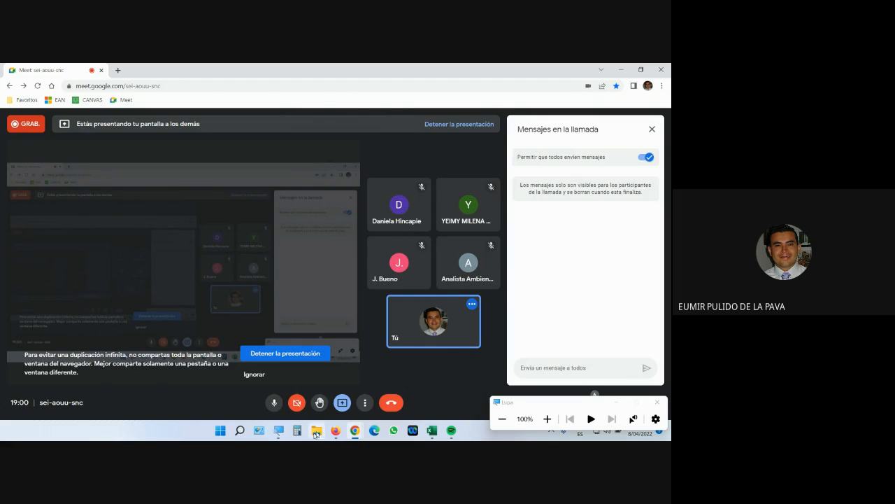
pyautogui.click(432, 429)
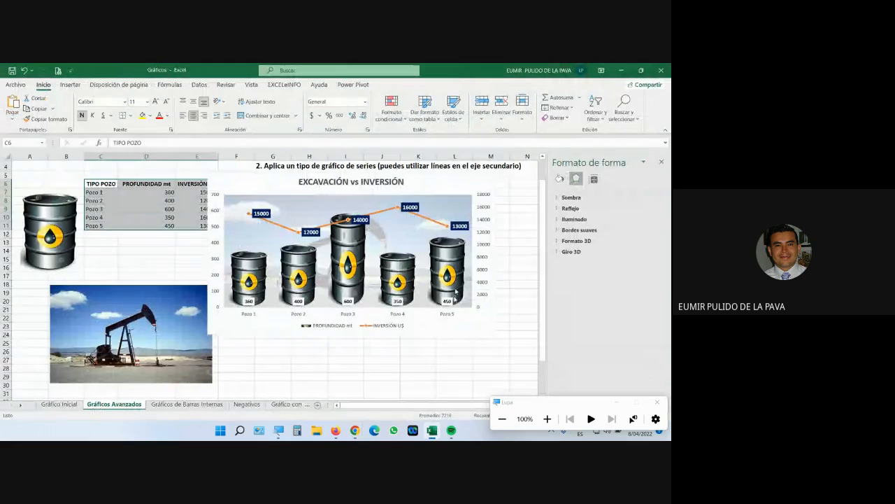
# Step: Move the EXCAVACIÓN vs INVERSIÓN chart over the data table and enlarge it to span about columns A to K
pyautogui.moveTo(431, 183); pyautogui.dragTo(252, 177)
pyautogui.moveTo(319, 327); pyautogui.dragTo(442, 384)
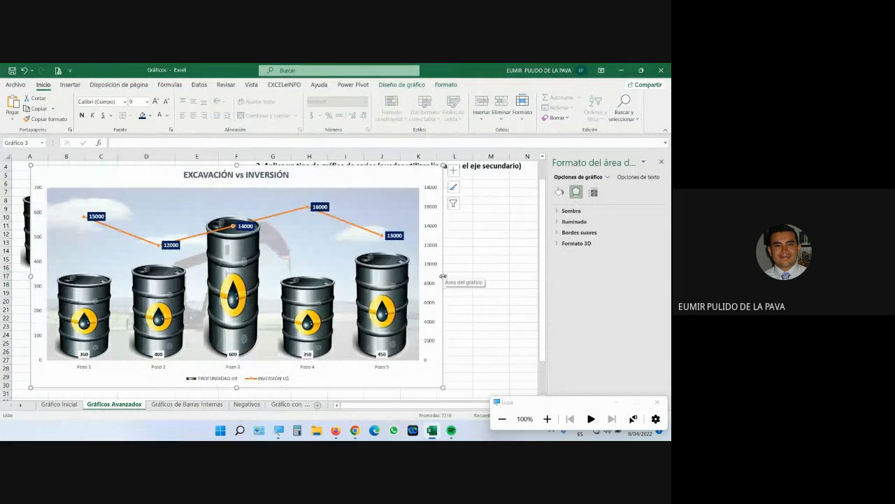
pyautogui.moveTo(443, 276); pyautogui.dragTo(437, 277)
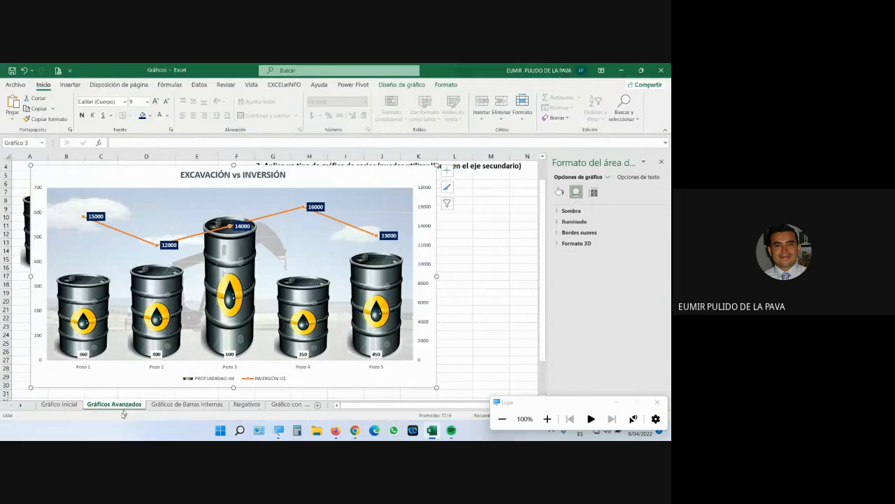
# Step: On the Gráficos de Barras Internas sheet at 200% magnification, examine the seller headings, quarterly sales B3:F6, and the total in B7
pyautogui.click(187, 405)
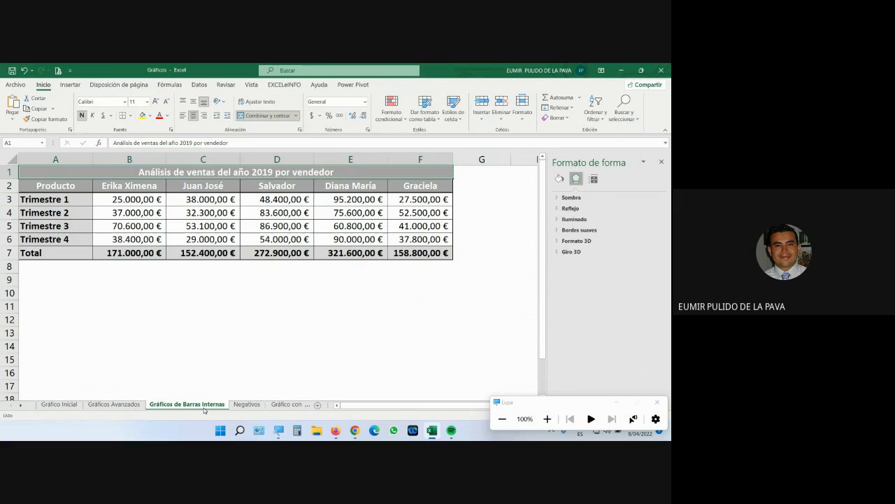
pyautogui.click(547, 418)
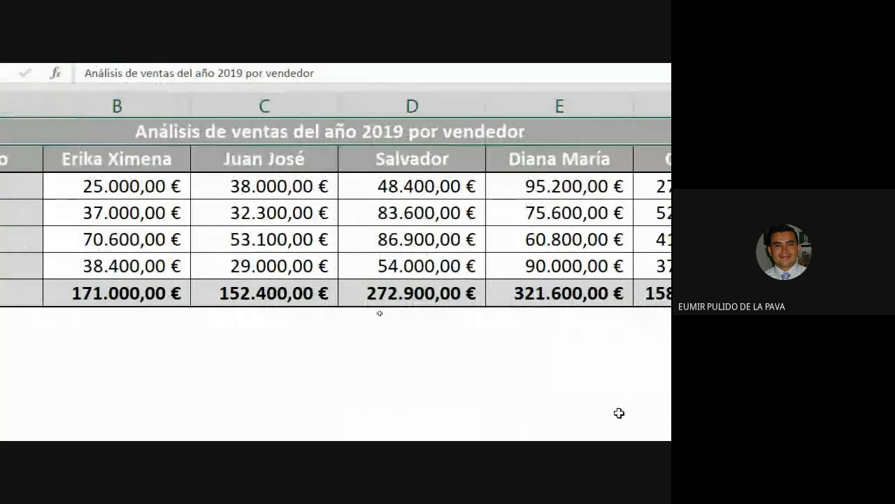
pyautogui.moveTo(128, 155); pyautogui.dragTo(627, 160)
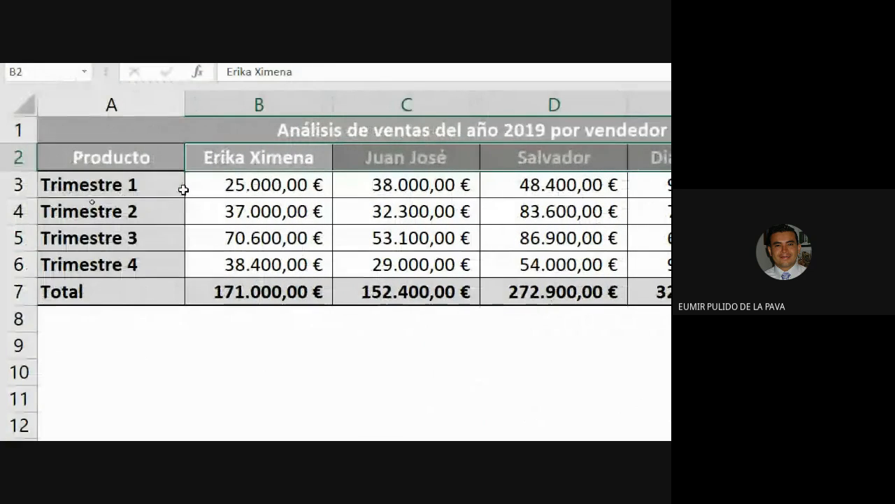
pyautogui.click(220, 187)
pyautogui.moveTo(221, 187); pyautogui.dragTo(625, 256)
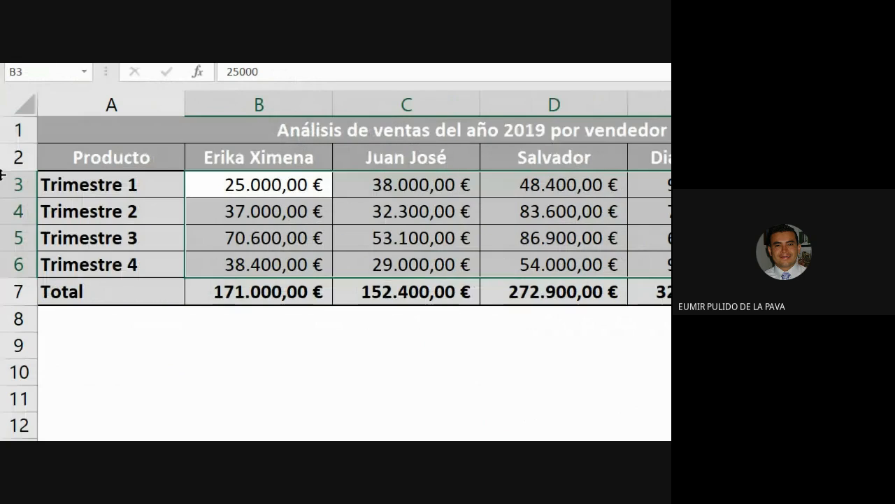
pyautogui.click(226, 301)
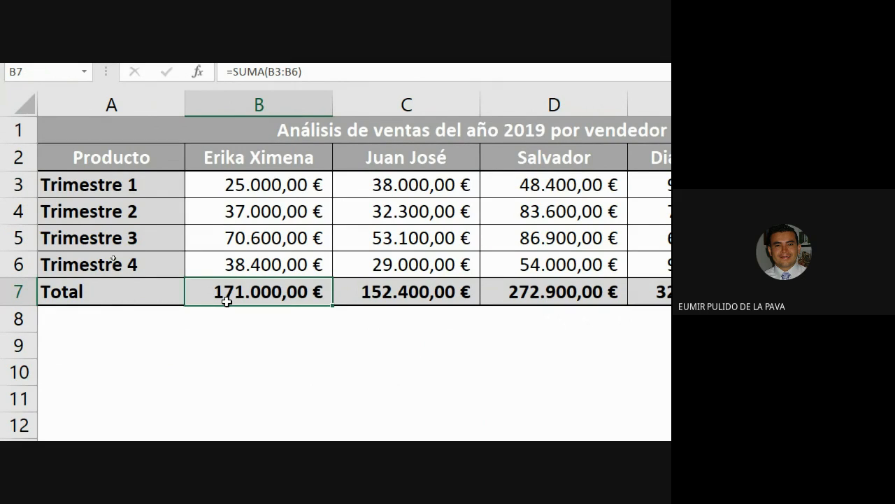
# Step: Insert a clustered 2-D column chart from A2:F7 and return the screen magnification to 100%
pyautogui.moveTo(138, 151); pyautogui.dragTo(428, 291)
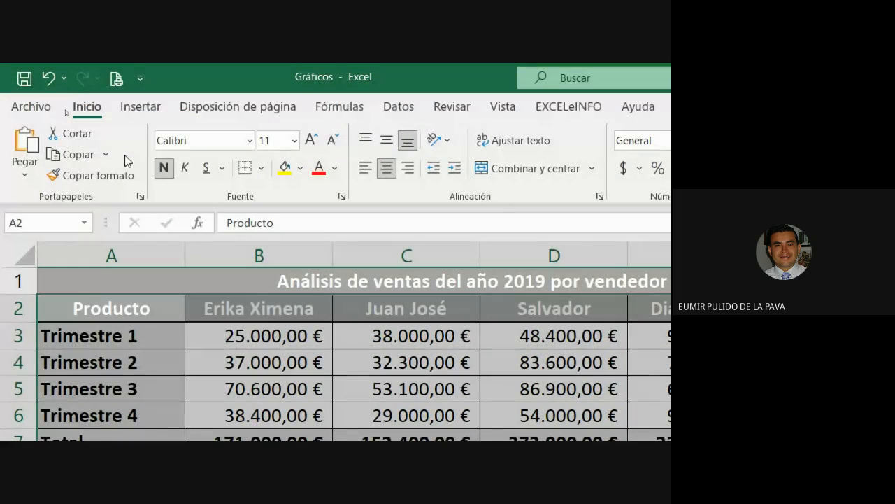
pyautogui.click(141, 107)
pyautogui.click(511, 132)
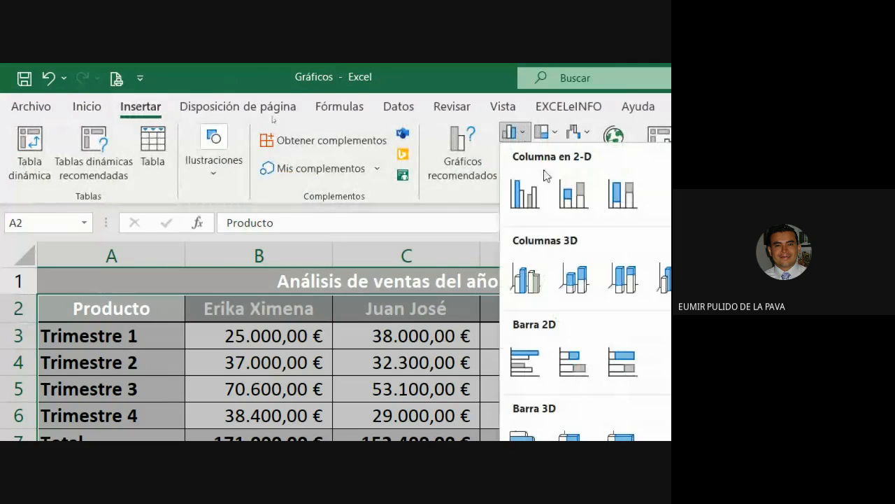
pyautogui.click(525, 194)
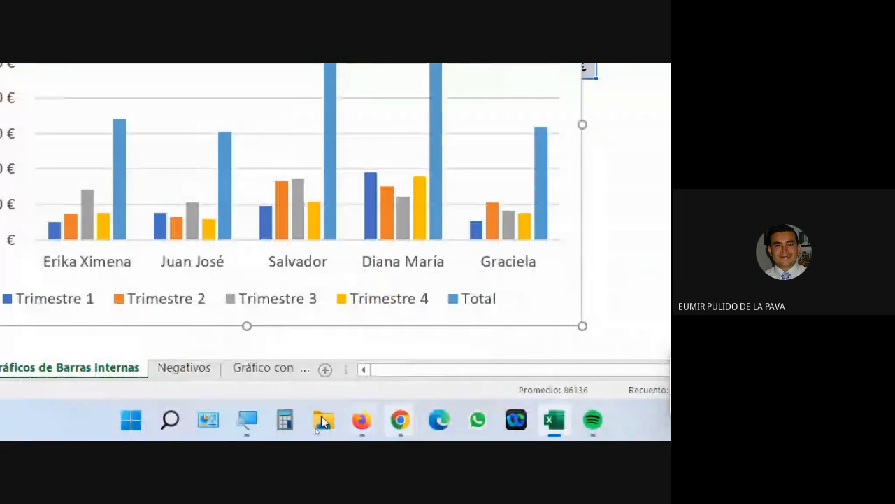
pyautogui.click(254, 426)
pyautogui.click(624, 405)
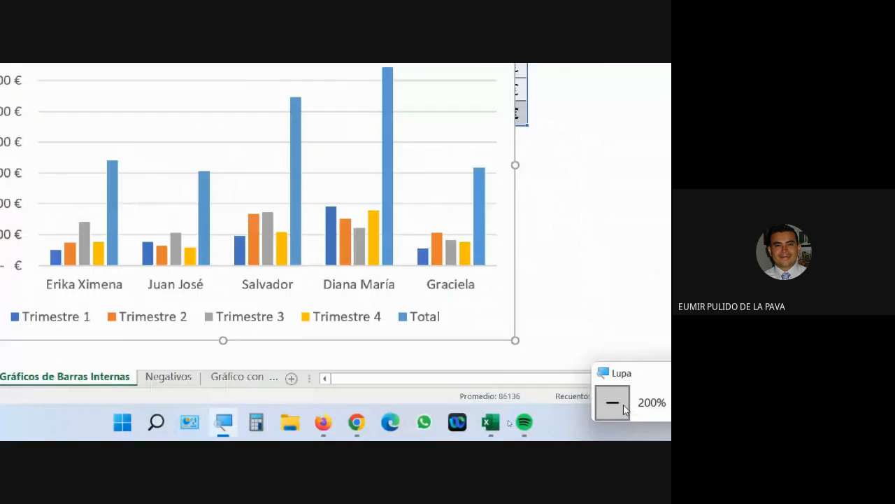
pyautogui.click(613, 403)
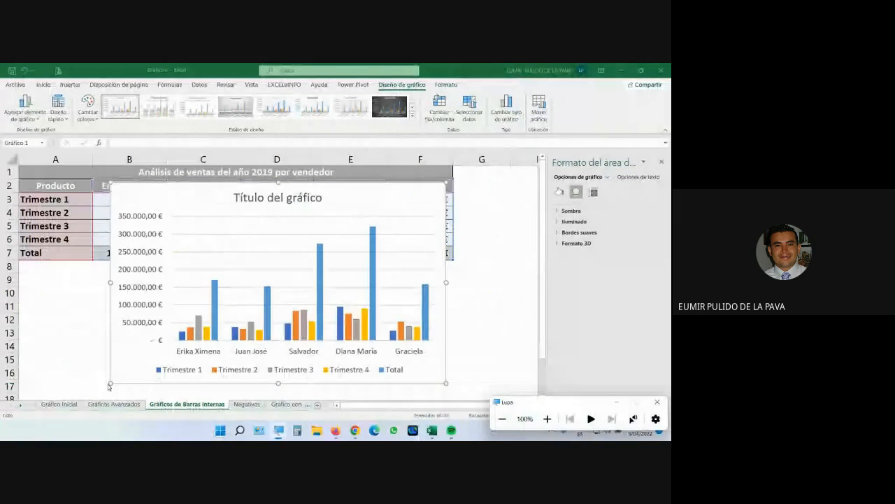
# Step: Enlarge the sales chart to span columns A to G and shift it down just below the seller headings
pyautogui.moveTo(110, 387); pyautogui.dragTo(26, 401)
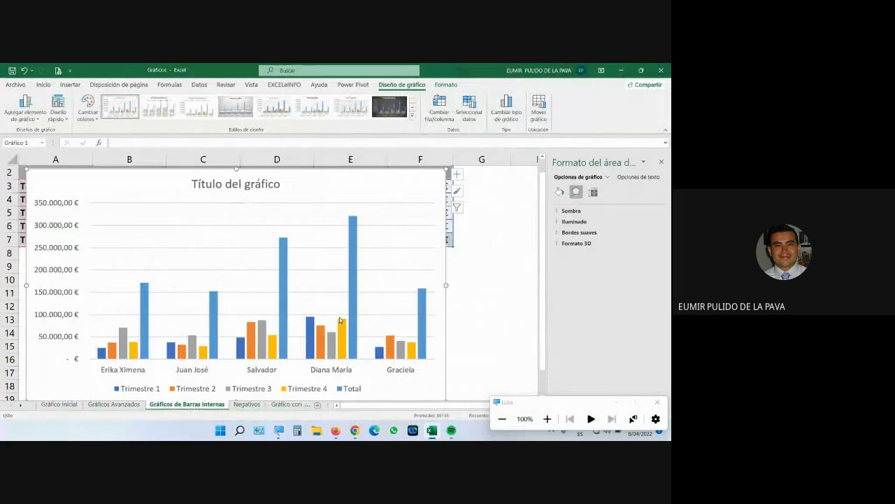
pyautogui.moveTo(447, 291); pyautogui.dragTo(524, 285)
pyautogui.scroll(-1, 194, 324)
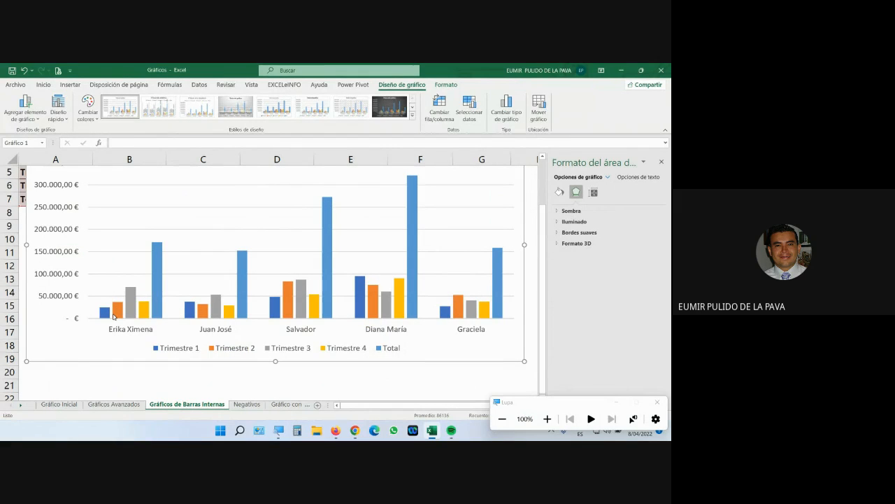
pyautogui.scroll(1, 217, 168)
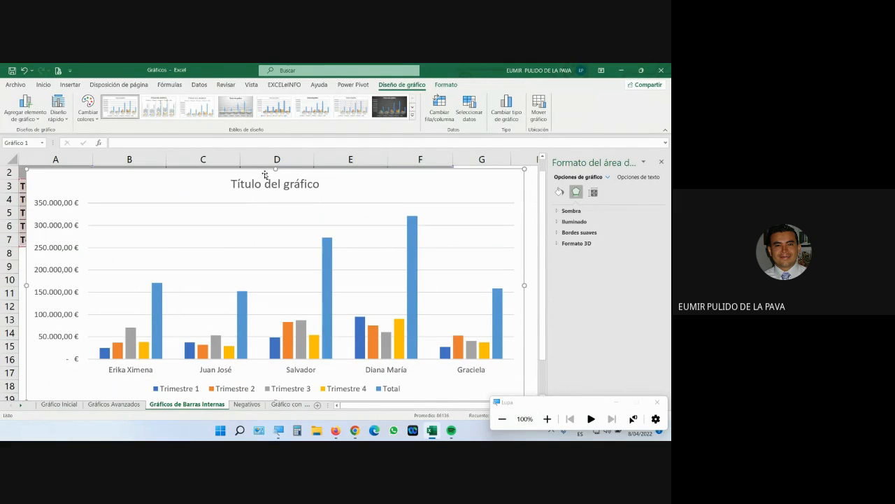
pyautogui.moveTo(210, 178)
pyautogui.mouseDown()
pyautogui.moveTo(201, 277)
pyautogui.moveTo(210, 185)
pyautogui.mouseUp()
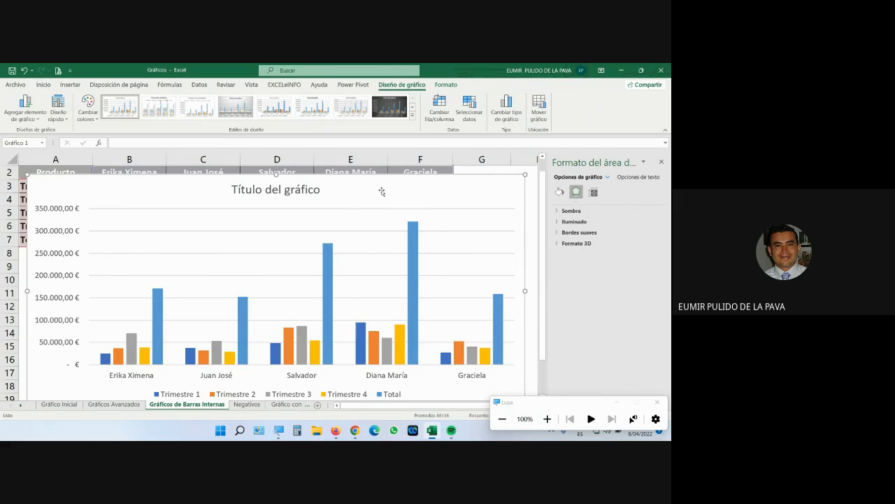
# Step: Try the grey gradient and dark chart styles at 200% magnification, then apply the last style with shadowed columns on a white background
pyautogui.click(235, 105)
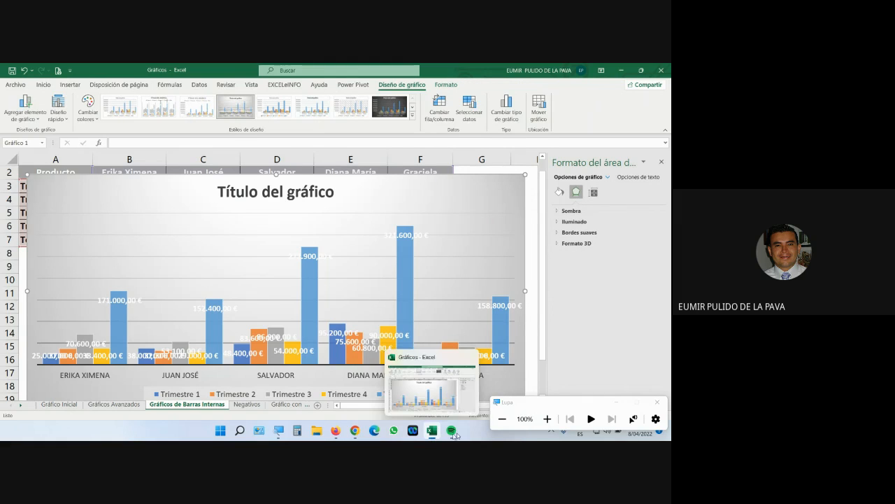
pyautogui.click(547, 419)
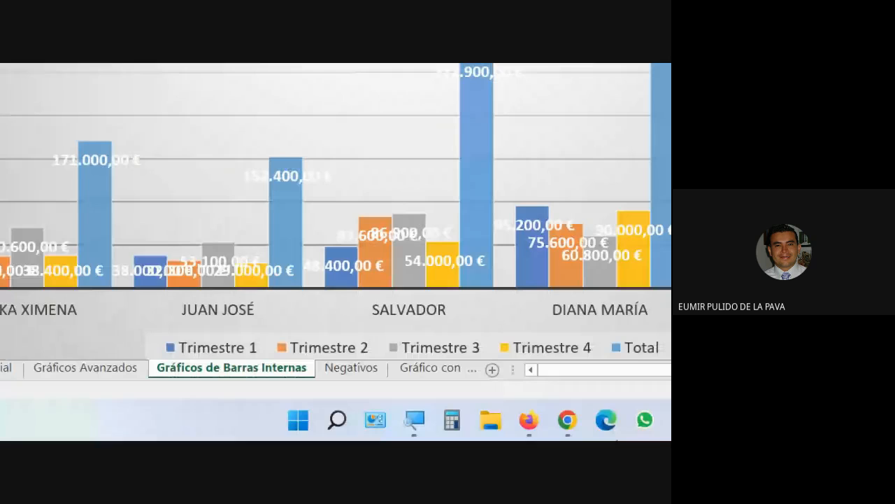
pyautogui.click(389, 161)
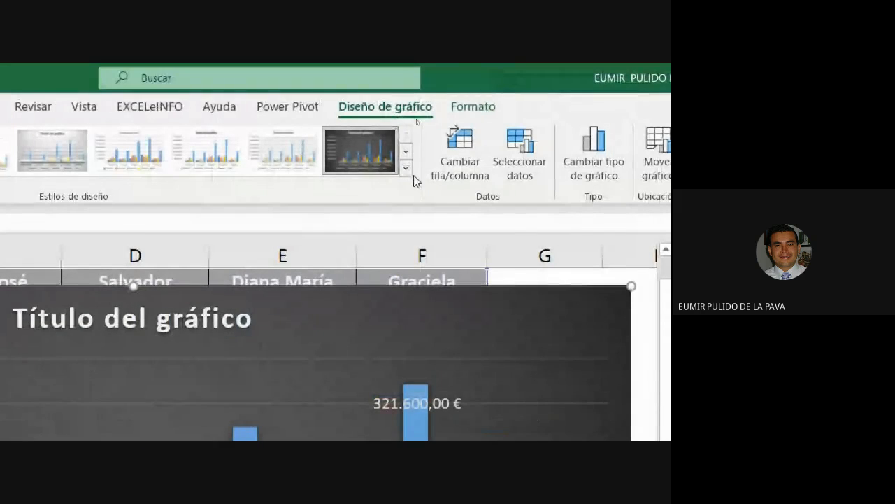
pyautogui.click(406, 168)
pyautogui.click(273, 199)
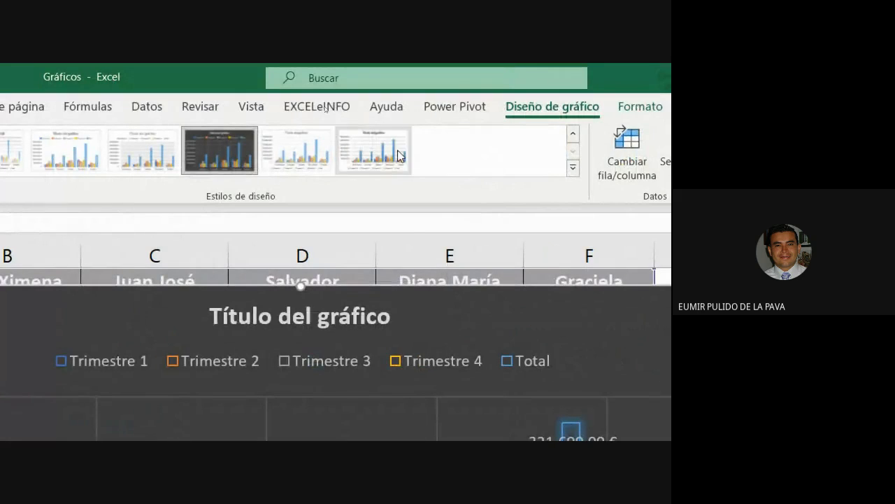
pyautogui.click(400, 155)
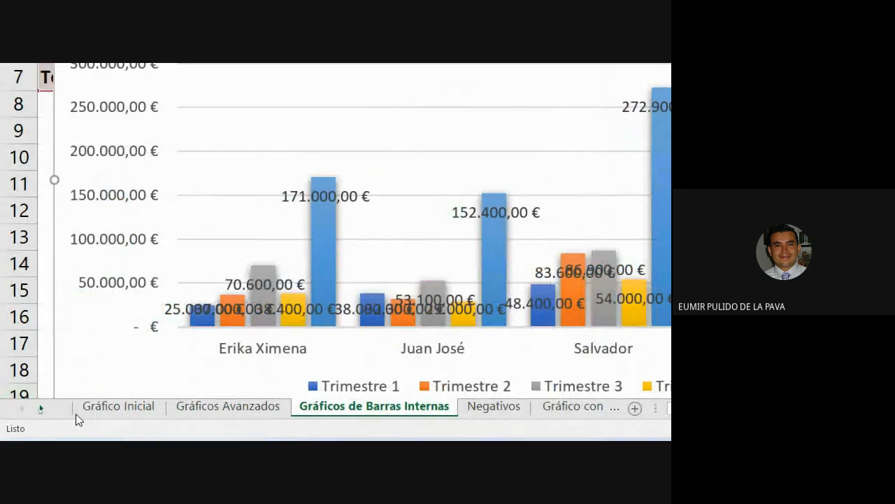
# Step: Rotate the Trimestre 1 data labels upwards with Girar texto hacia arriba
pyautogui.click(169, 306)
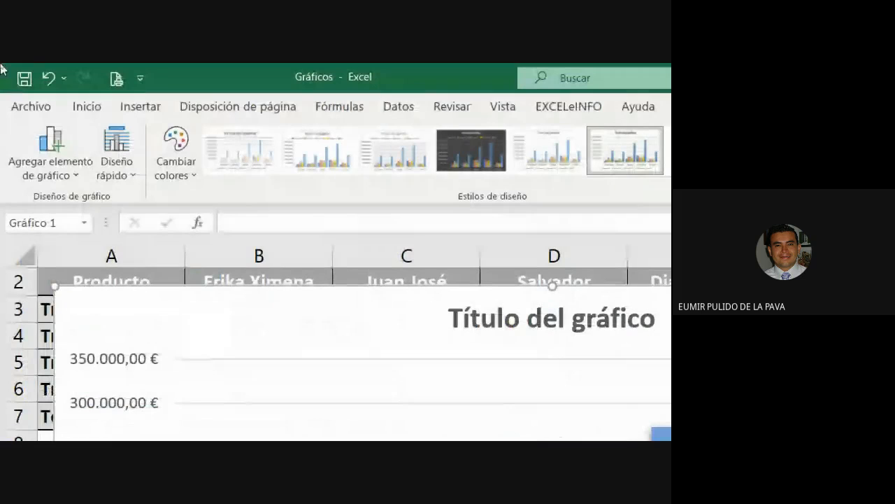
pyautogui.click(87, 106)
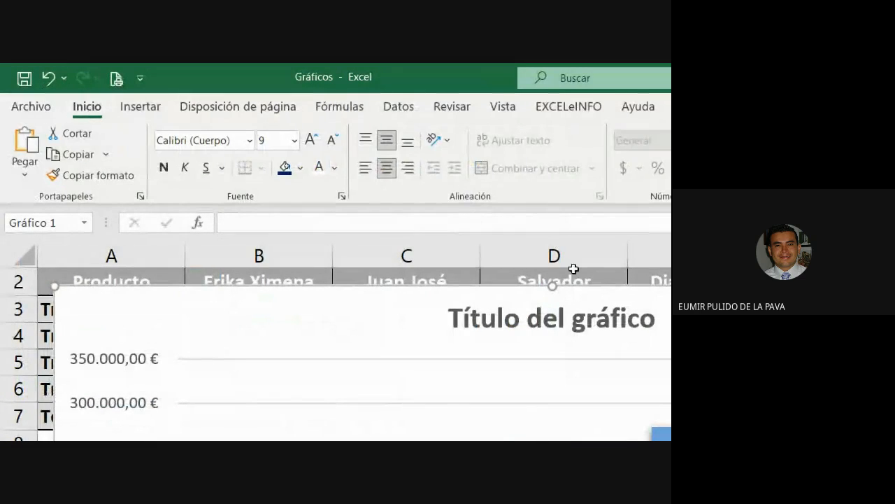
pyautogui.click(441, 139)
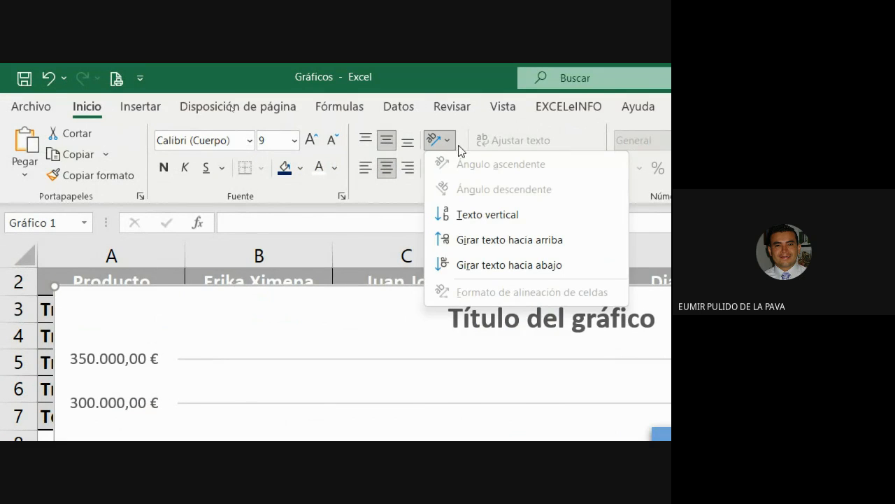
pyautogui.click(478, 241)
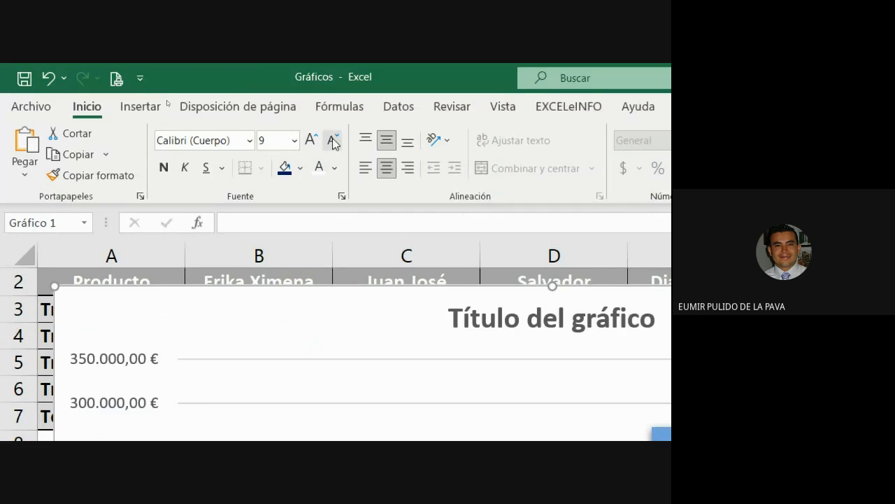
# Step: Reduce the Trimestre 1 data labels to 7 pt and make them bold
pyautogui.click(333, 143)
pyautogui.click(333, 143)
pyautogui.click(164, 167)
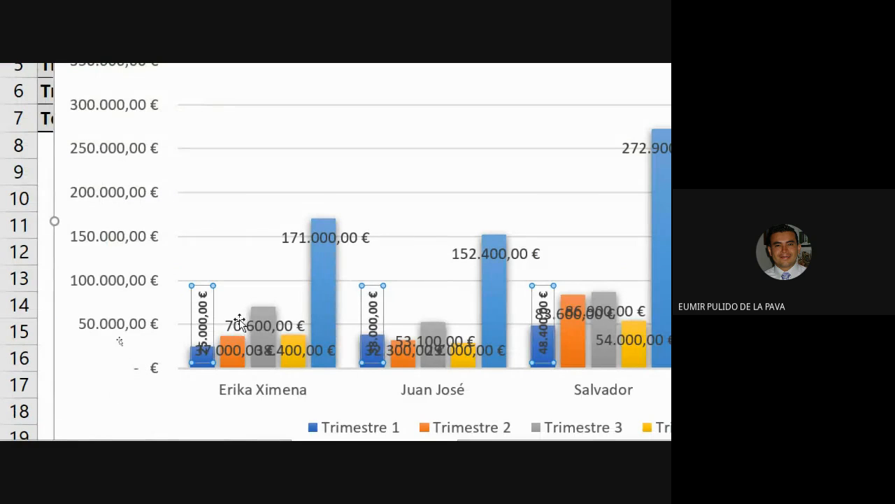
# Step: Format the Trimestre 3 data labels as 7 pt bold and rotate them with Girar texto hacia arriba
pyautogui.click(227, 348)
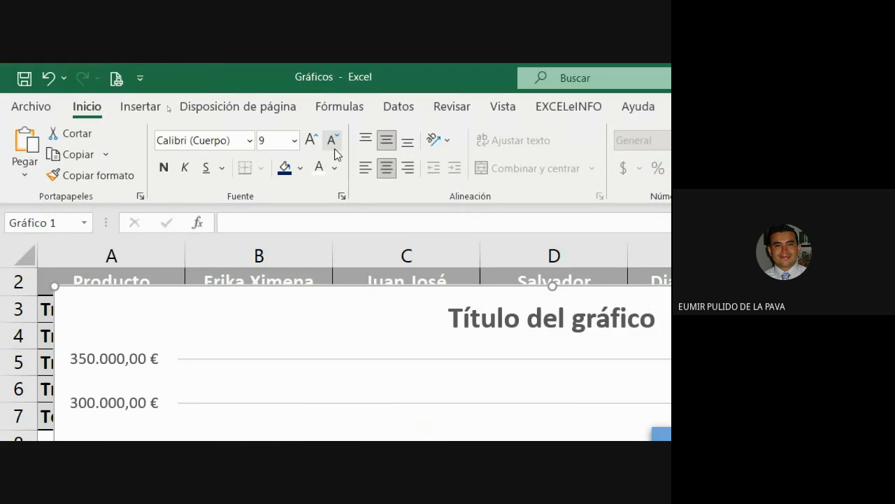
pyautogui.click(333, 144)
pyautogui.click(333, 143)
pyautogui.click(163, 171)
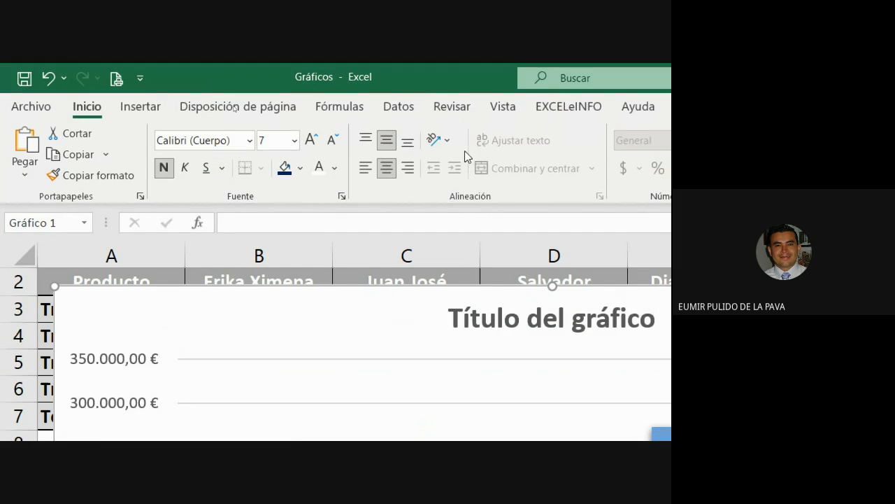
pyautogui.click(439, 140)
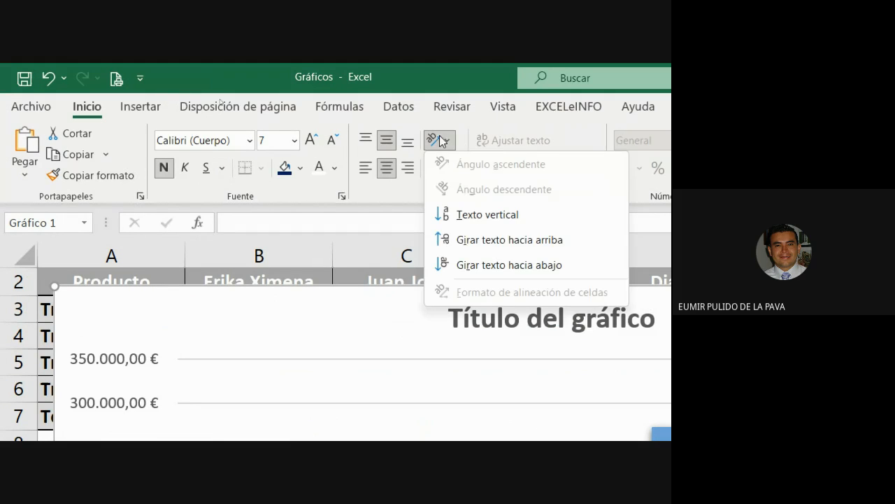
pyautogui.click(491, 242)
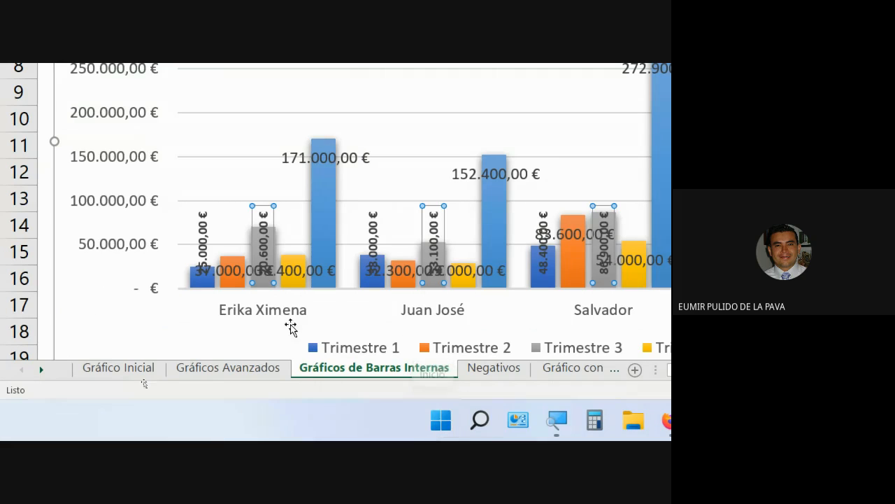
# Step: Format the Trimestre 2 data labels as 7 pt bold and rotate them with Girar texto hacia arriba
pyautogui.click(227, 268)
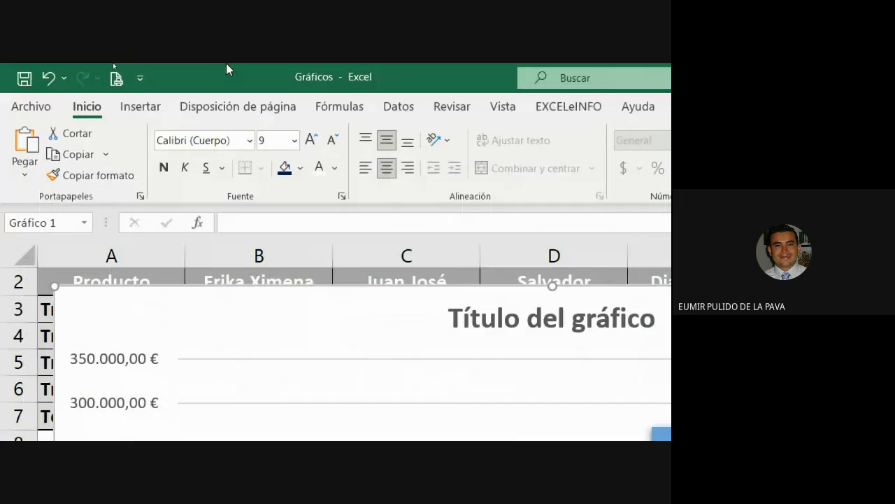
pyautogui.click(333, 140)
pyautogui.click(333, 140)
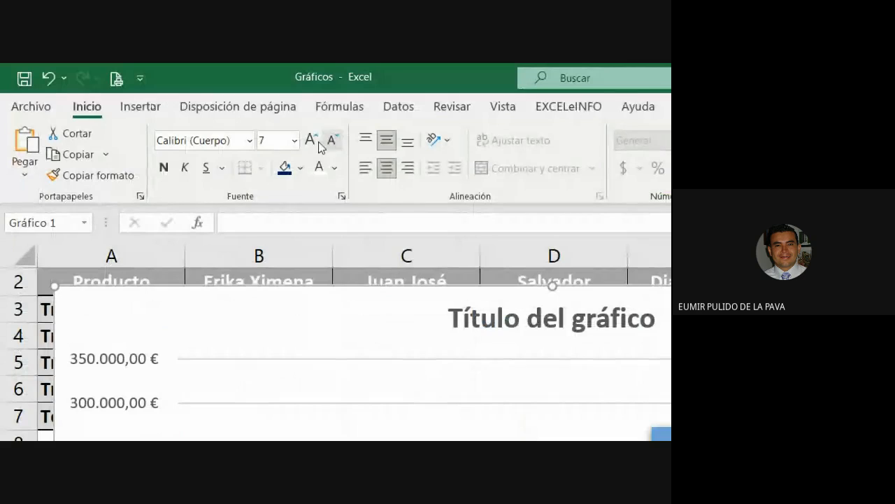
pyautogui.click(166, 170)
pyautogui.click(437, 140)
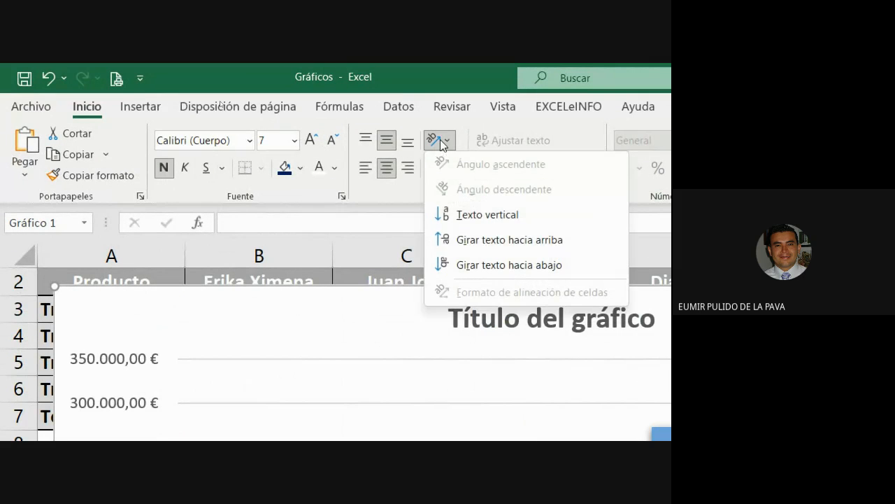
pyautogui.click(492, 240)
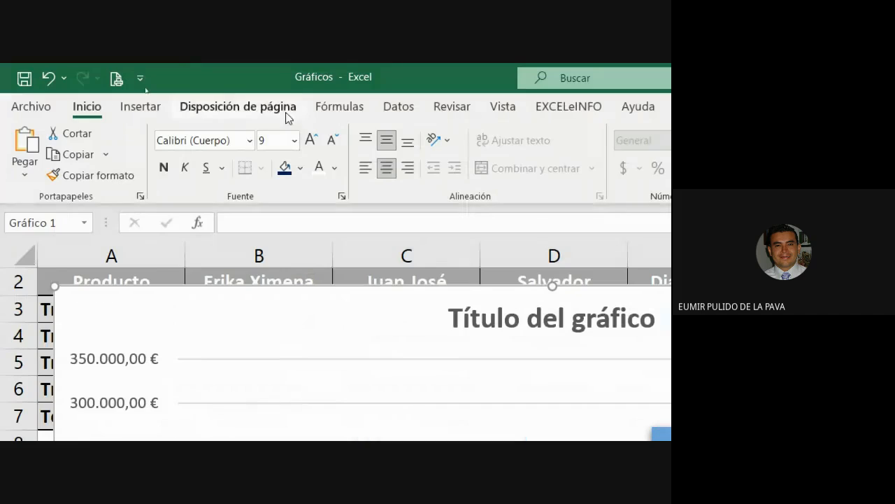
# Step: Format the Trimestre 4 data labels as 7 pt bold and rotate them with Girar texto hacia arriba
pyautogui.click(333, 142)
pyautogui.click(334, 141)
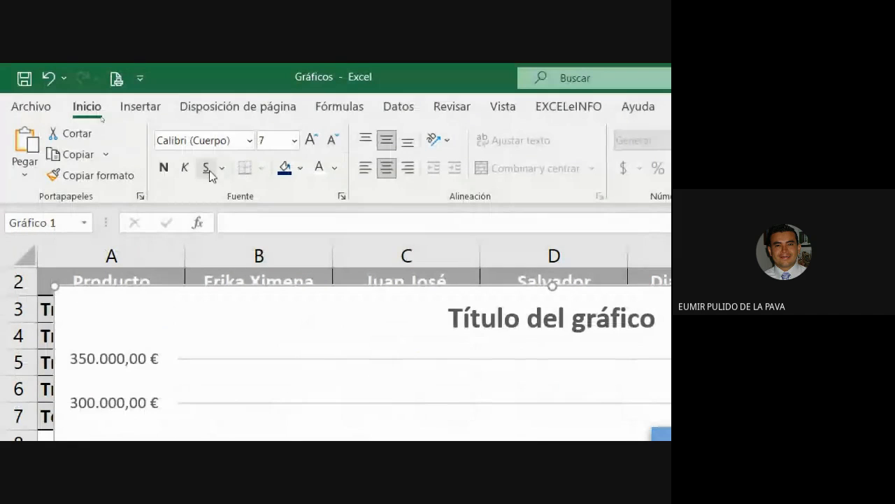
pyautogui.click(162, 169)
pyautogui.click(439, 140)
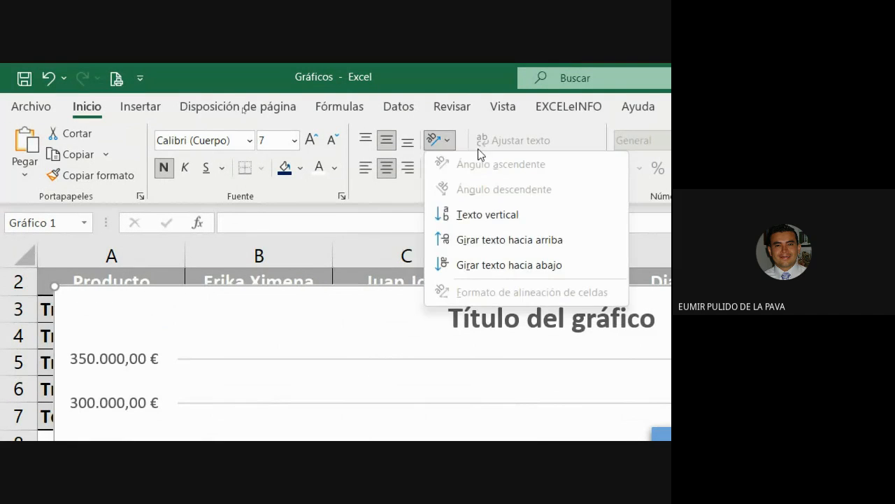
pyautogui.click(502, 241)
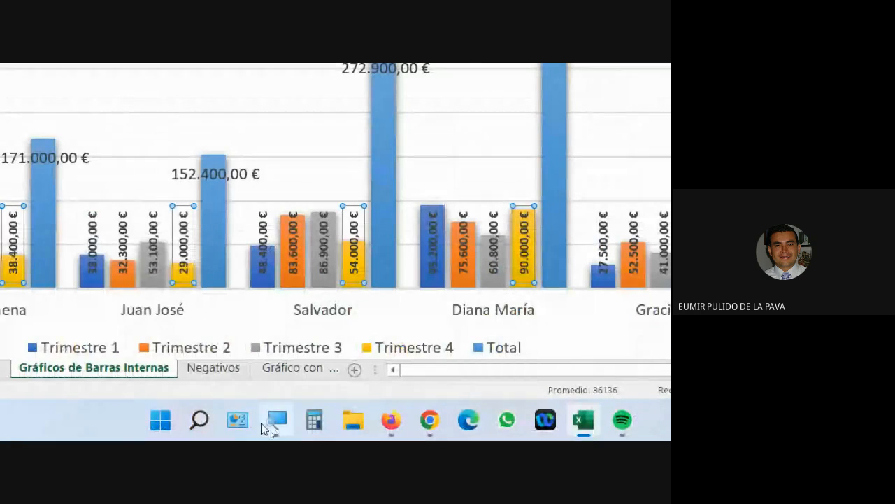
# Step: Return the screen magnification to 100% and format the Total data labels as bold 11 pt
pyautogui.click(269, 426)
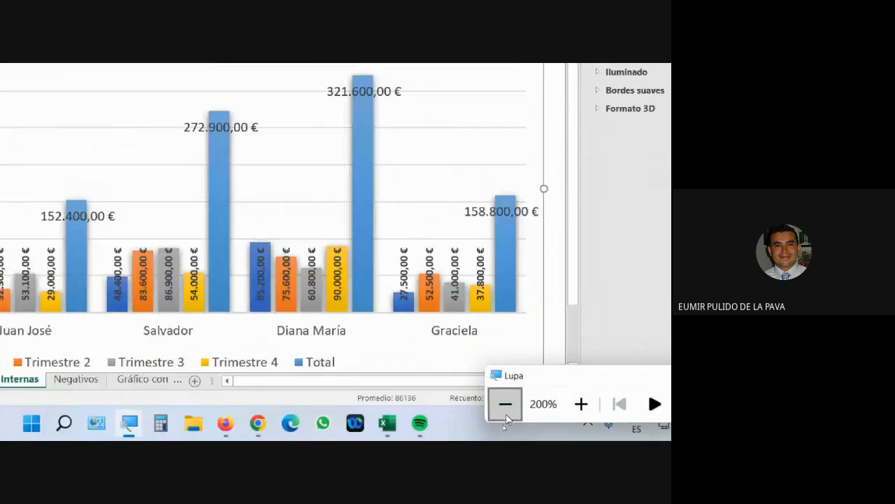
pyautogui.click(505, 405)
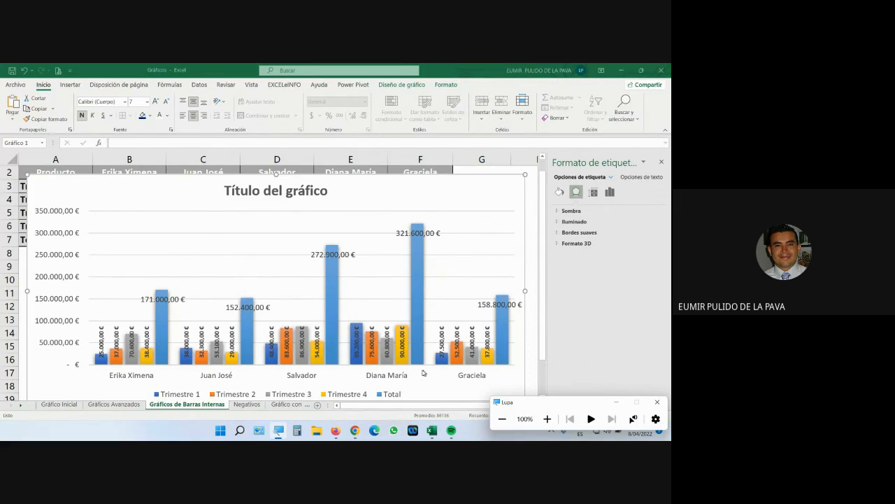
pyautogui.click(170, 299)
pyautogui.click(175, 300)
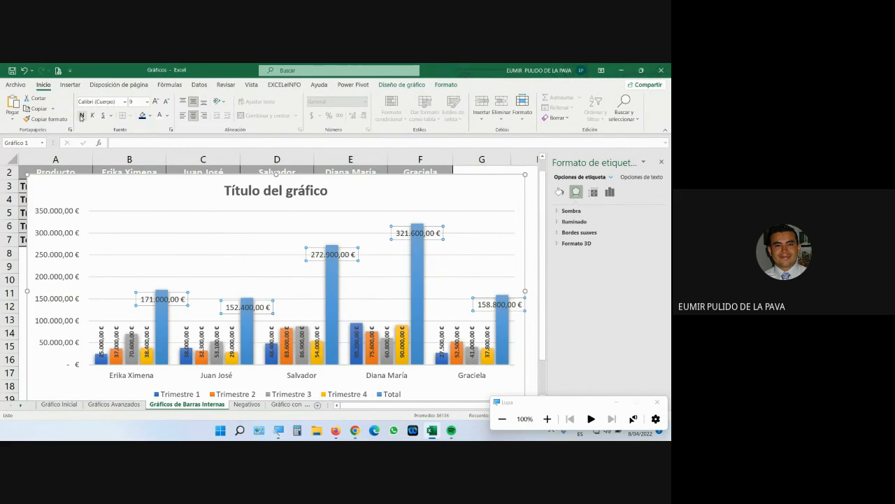
pyautogui.click(82, 116)
pyautogui.click(156, 101)
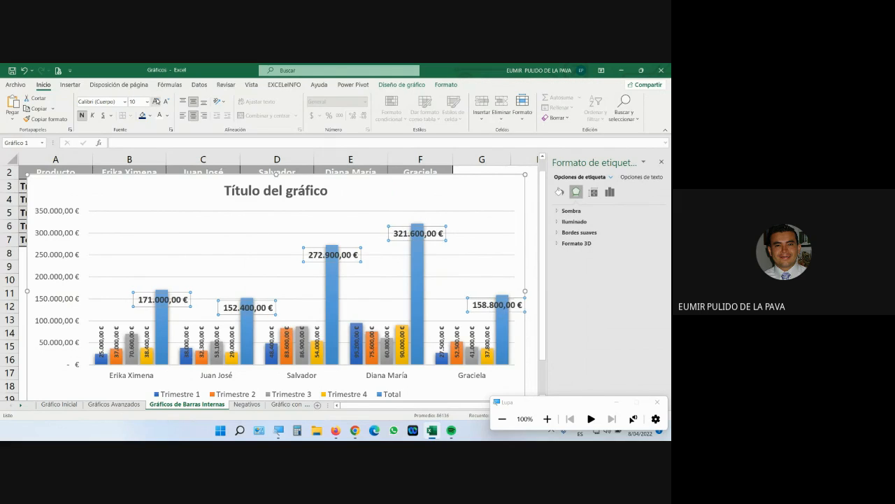
pyautogui.click(156, 102)
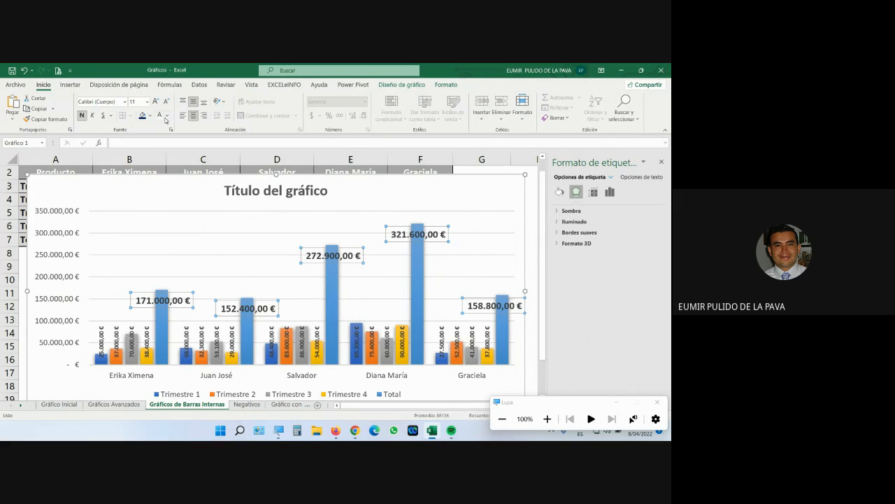
# Step: Try a dark blue fill on the Total data labels and remove it with Sin relleno
pyautogui.click(149, 119)
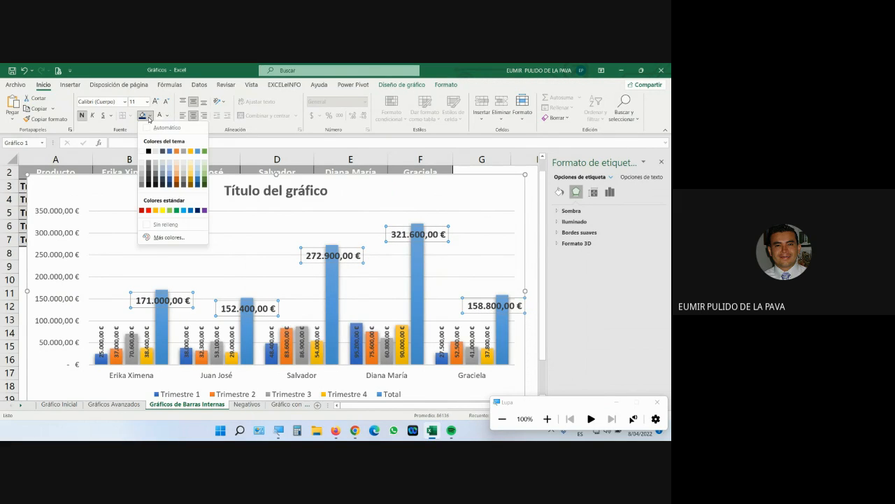
pyautogui.click(200, 210)
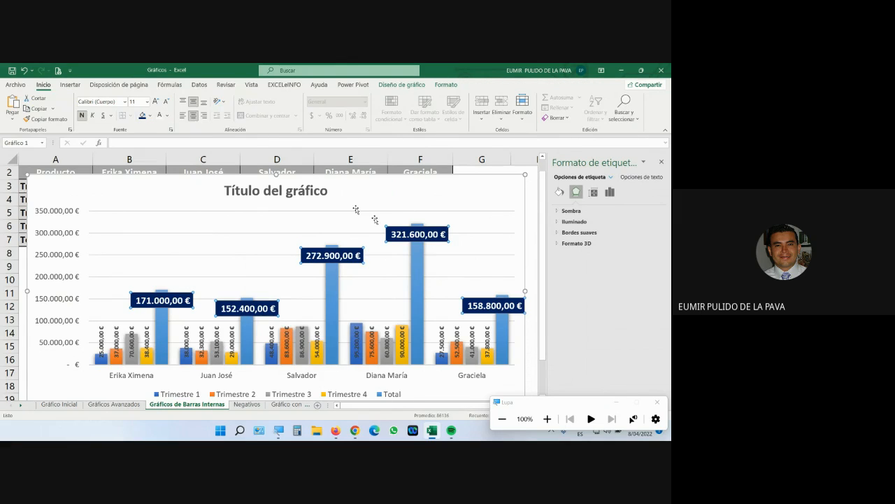
pyautogui.click(150, 118)
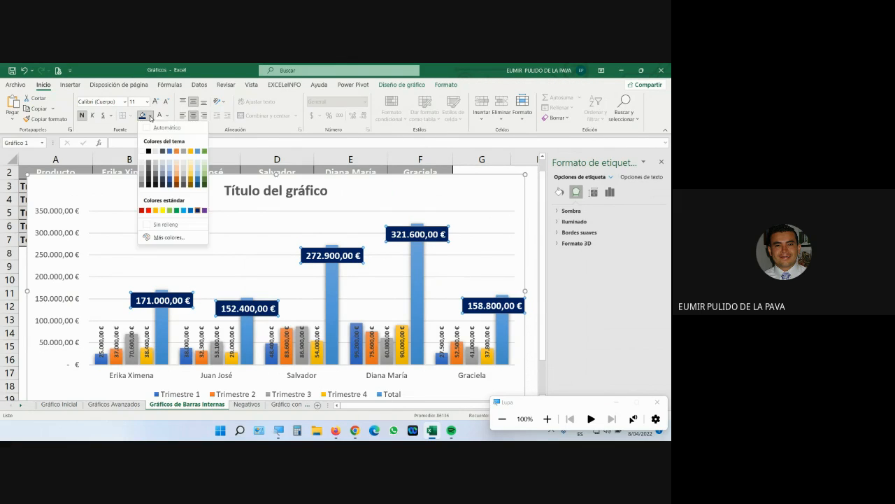
pyautogui.click(167, 225)
# Step: Change the font colour of the Total data labels to the standard purple
pyautogui.click(167, 116)
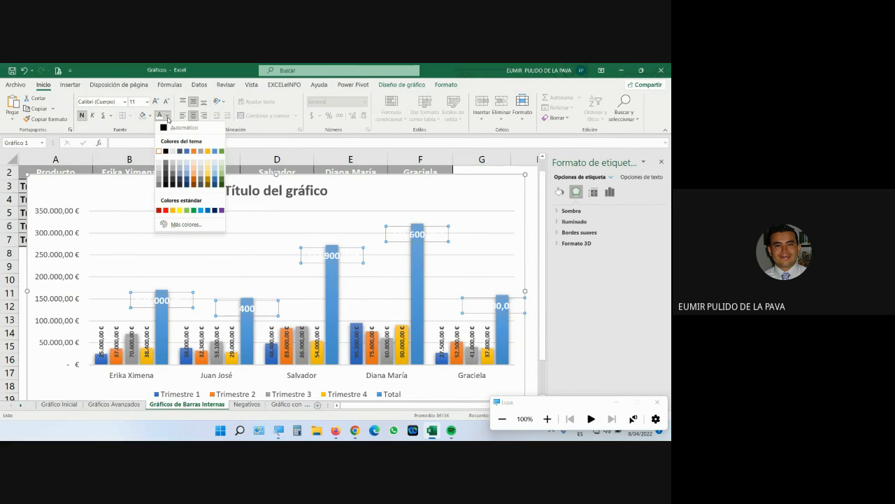
pyautogui.click(220, 211)
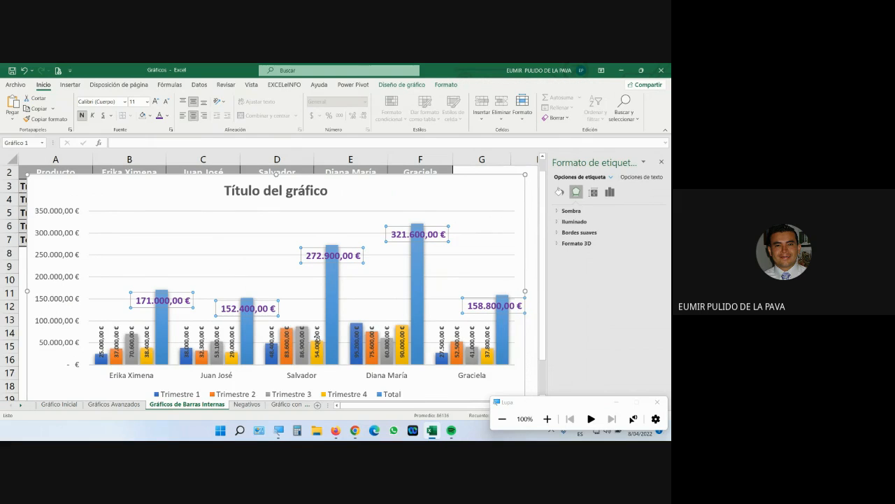
# Step: Link the chart title to the merged heading in row 1 with ='Gráficos de Barras Internas'!$A$1:$F$1
pyautogui.scroll(1, 318, 339)
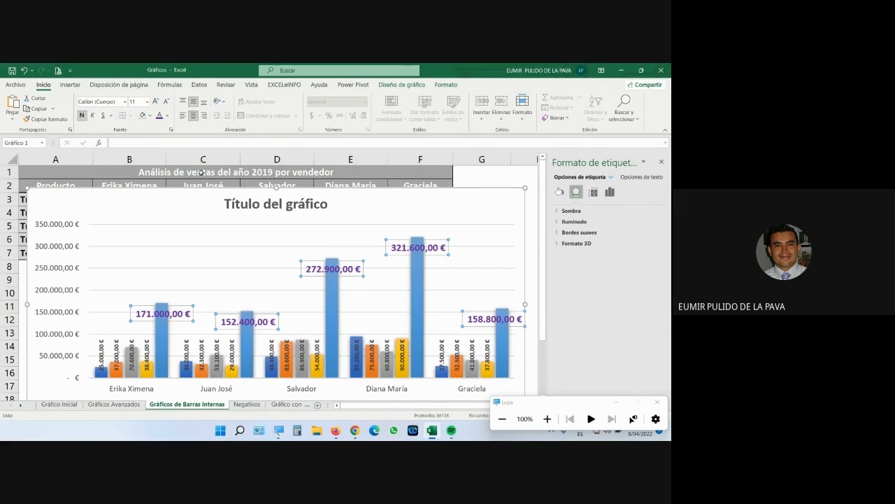
pyautogui.click(241, 209)
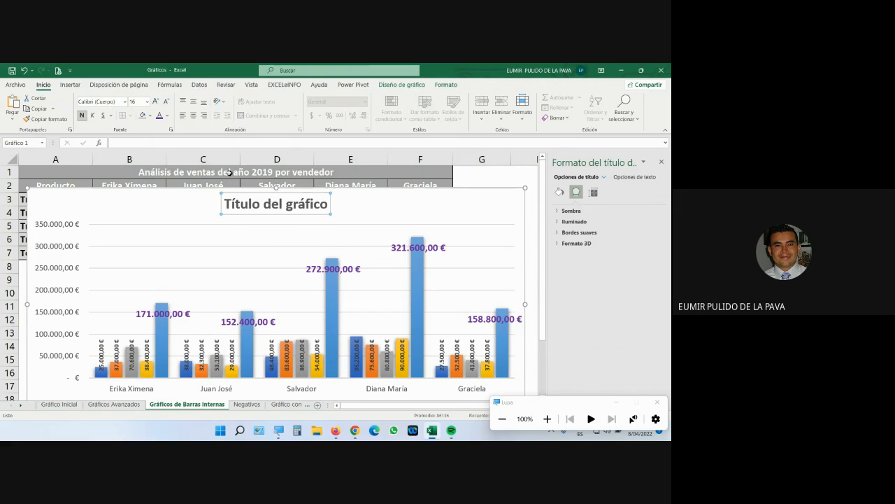
pyautogui.click(150, 143)
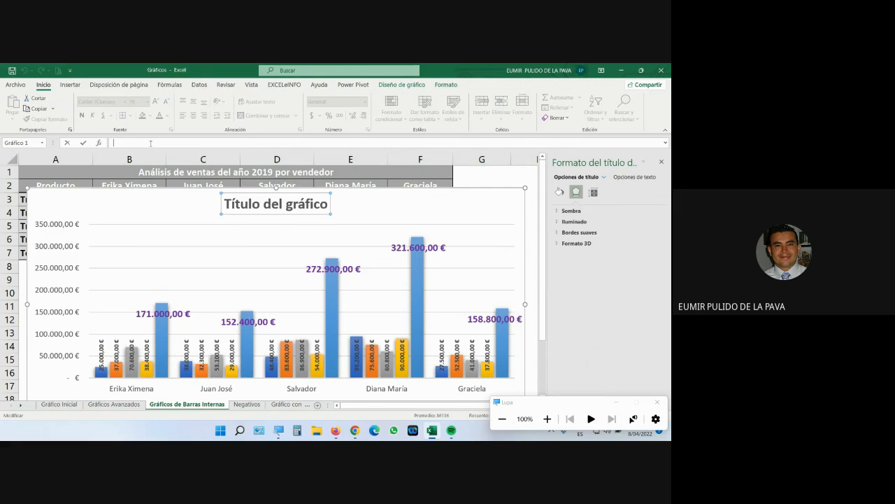
pyautogui.write('=')
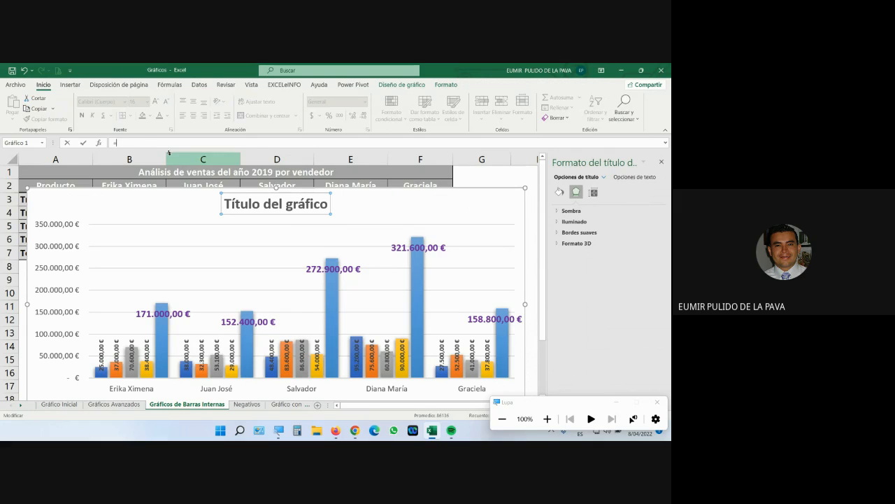
pyautogui.click(180, 172)
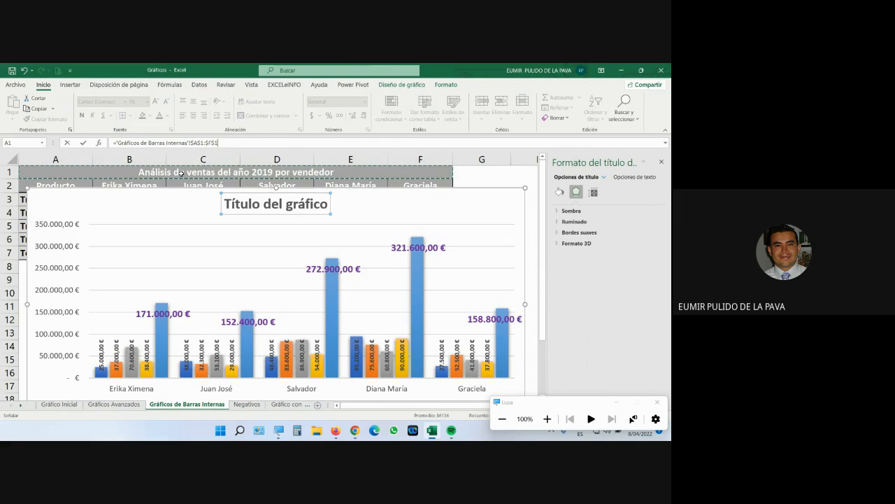
pyautogui.press('Return')
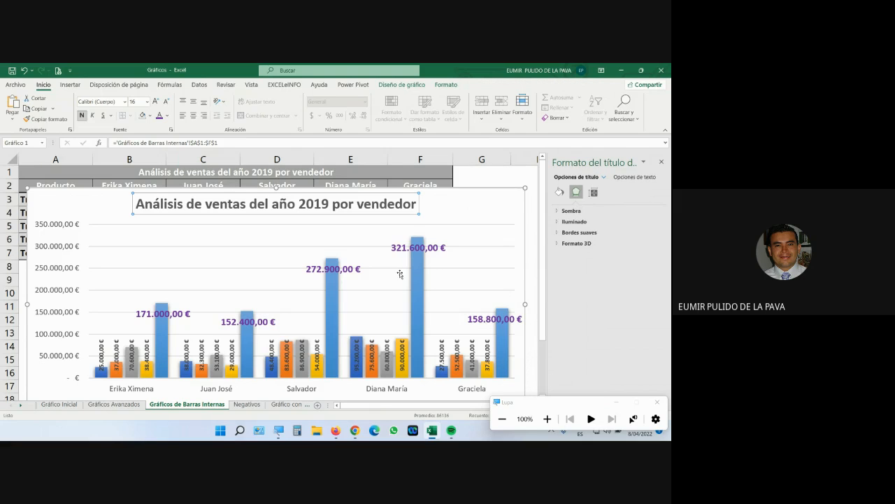
# Step: Select the Total series, magnify the screen to 200% and open Cambiar tipo de gráfico with its Combinado series options
pyautogui.click(420, 281)
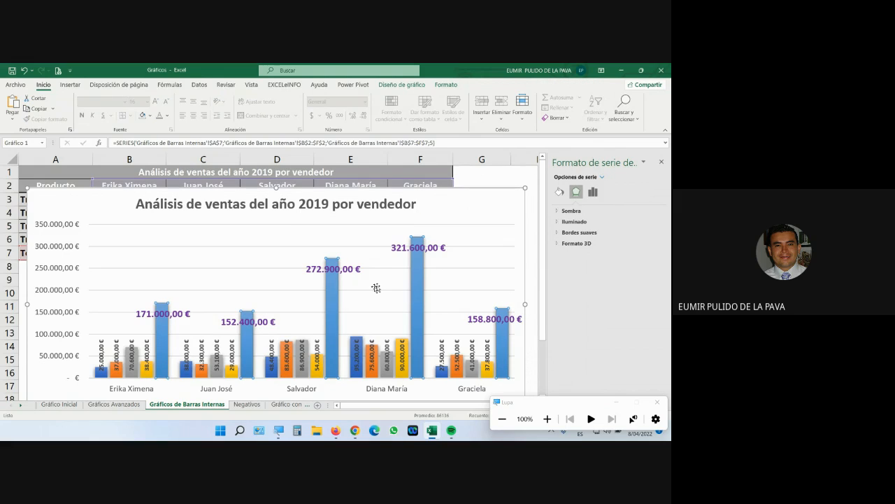
pyautogui.click(547, 418)
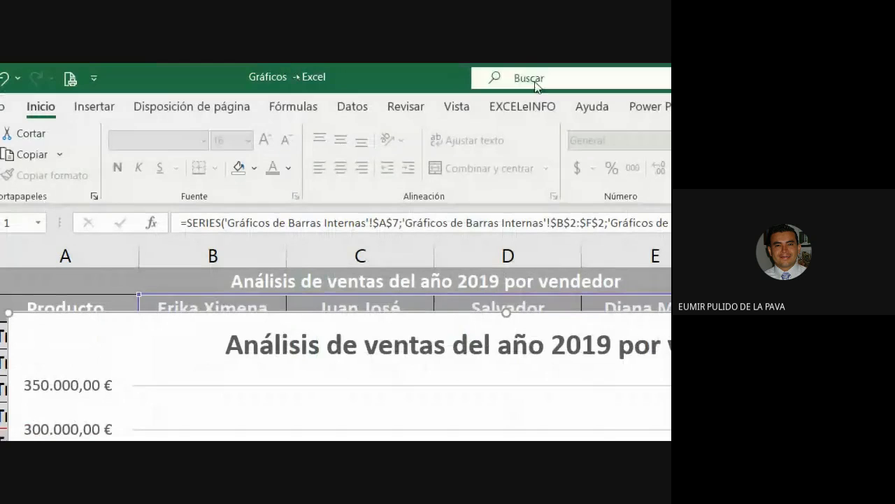
pyautogui.click(392, 115)
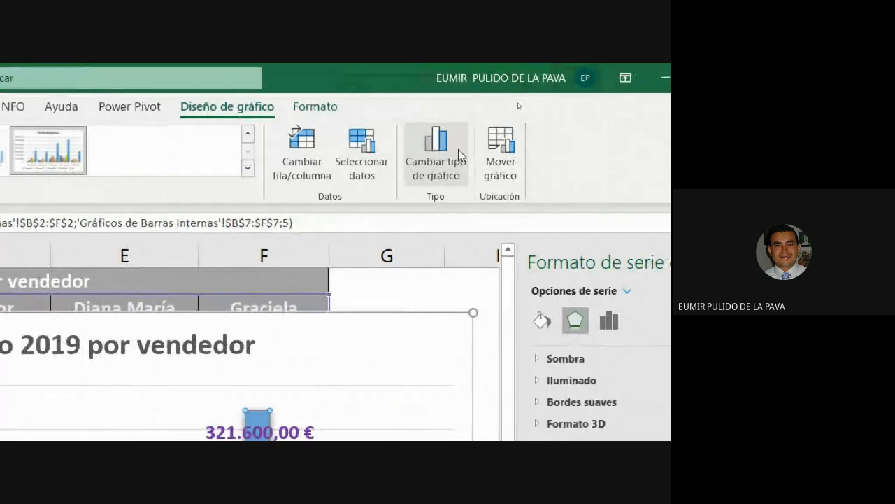
pyautogui.click(452, 151)
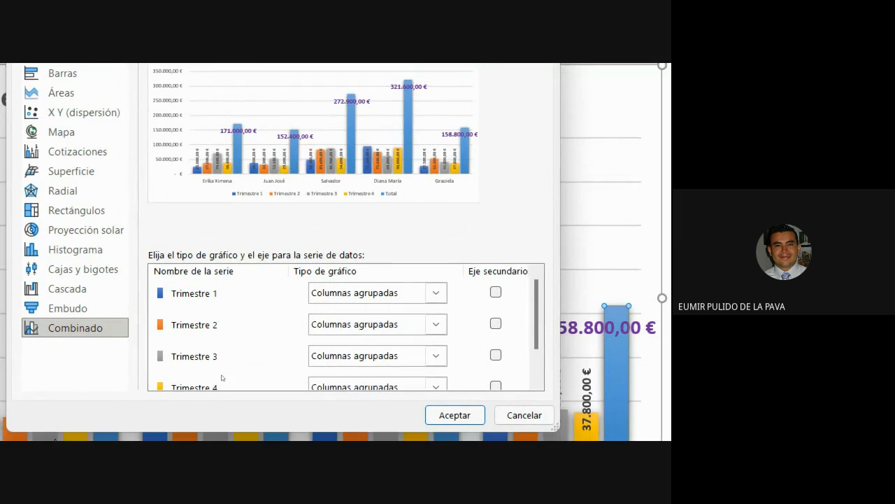
pyautogui.scroll(-1, 208, 240)
pyautogui.scroll(1, 208, 264)
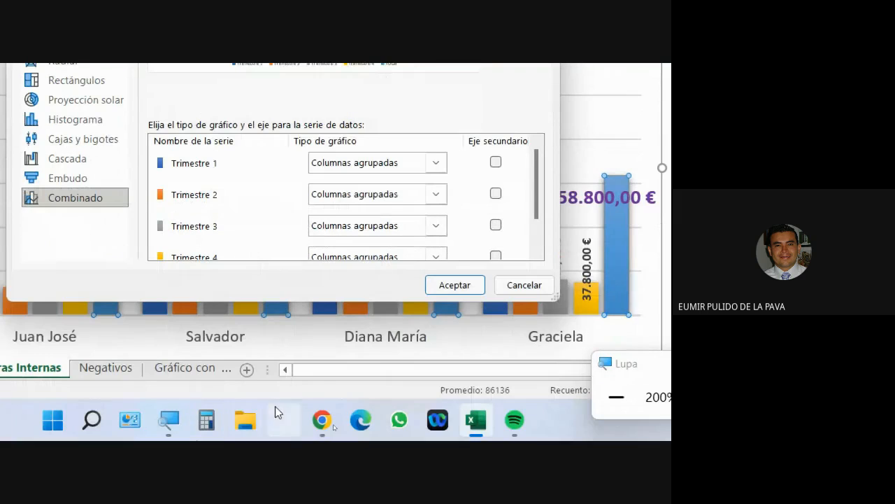
# Step: Switch to the video call in Chrome and allow the waiting participant to join
pyautogui.moveTo(320, 420)
pyautogui.click(266, 362)
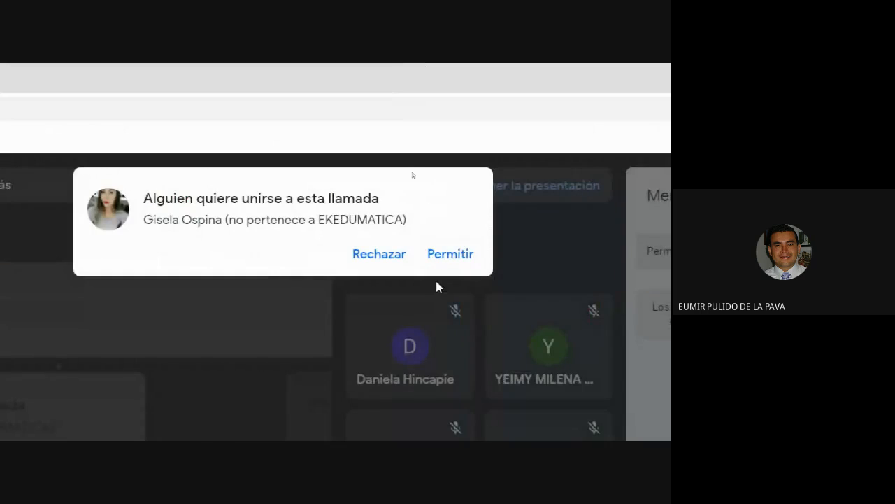
pyautogui.click(451, 256)
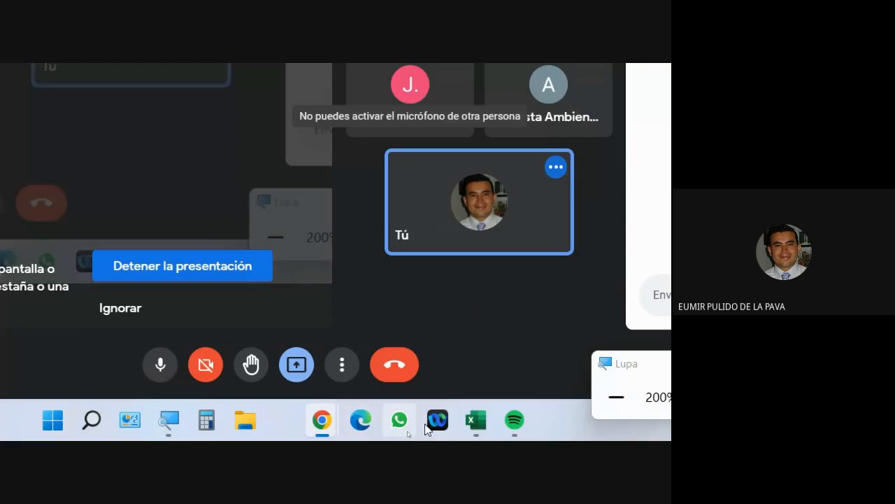
# Step: Return to Excel and plot the Total series on the secondary axis as Columnas agrupadas in the combined chart, accepting the change
pyautogui.click(476, 420)
pyautogui.scroll(-1, 377, 294)
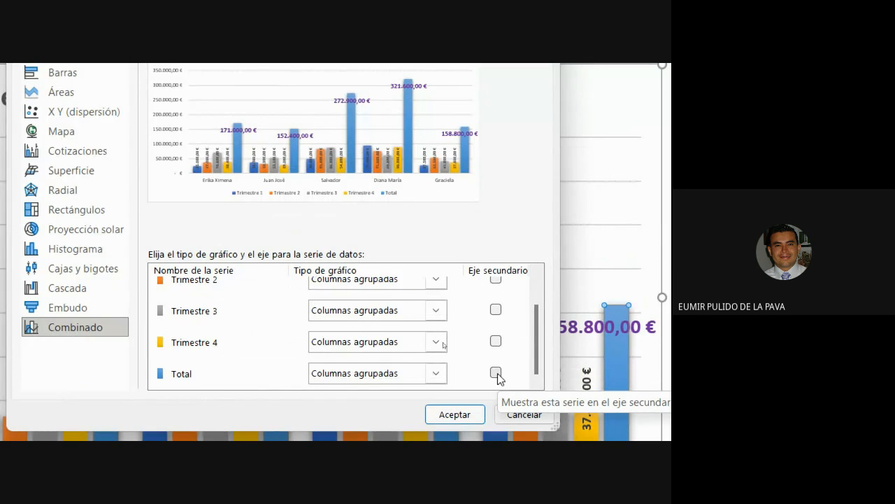
pyautogui.click(496, 373)
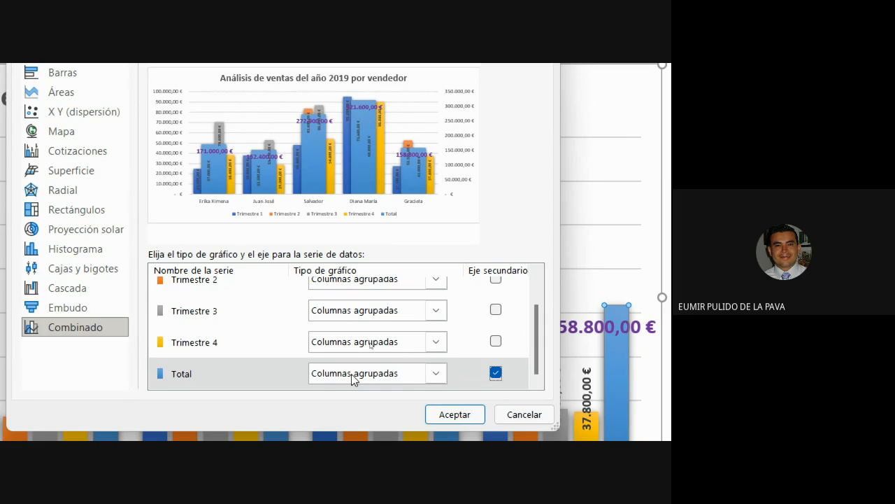
pyautogui.click(454, 418)
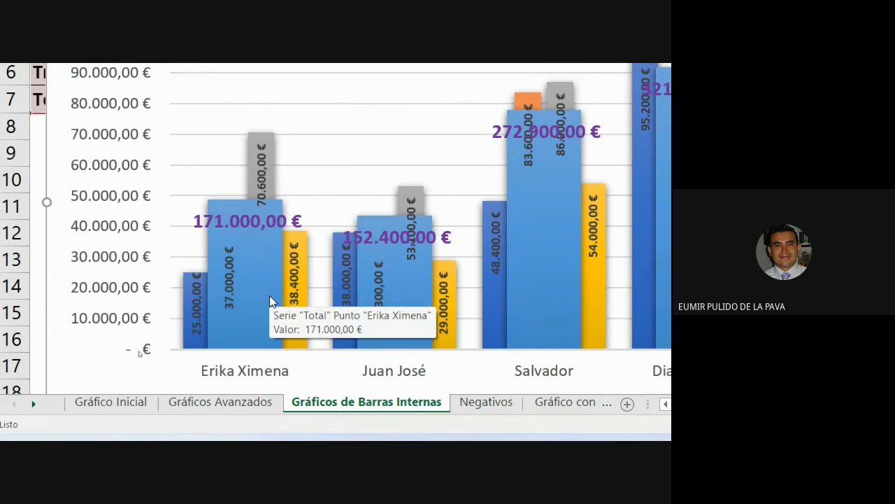
# Step: Move the chart below the data table and delete its primary vertical axis
pyautogui.scroll(2, 211, 242)
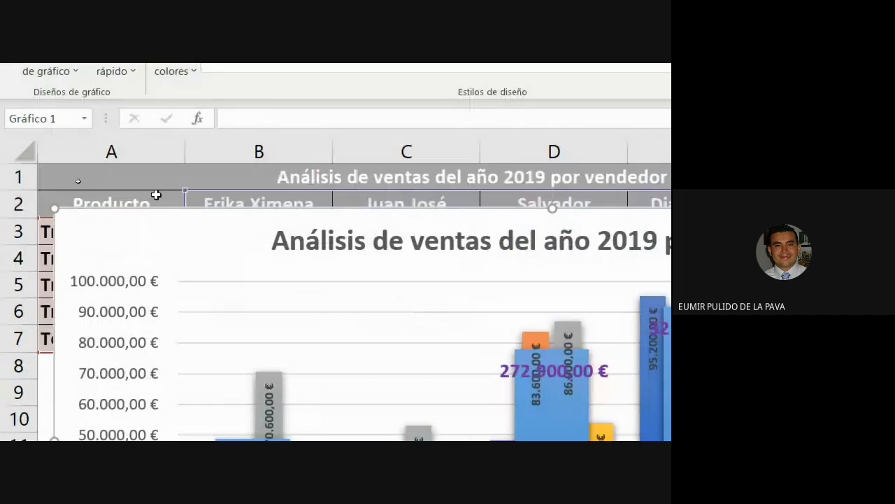
pyautogui.moveTo(149, 218); pyautogui.dragTo(143, 269)
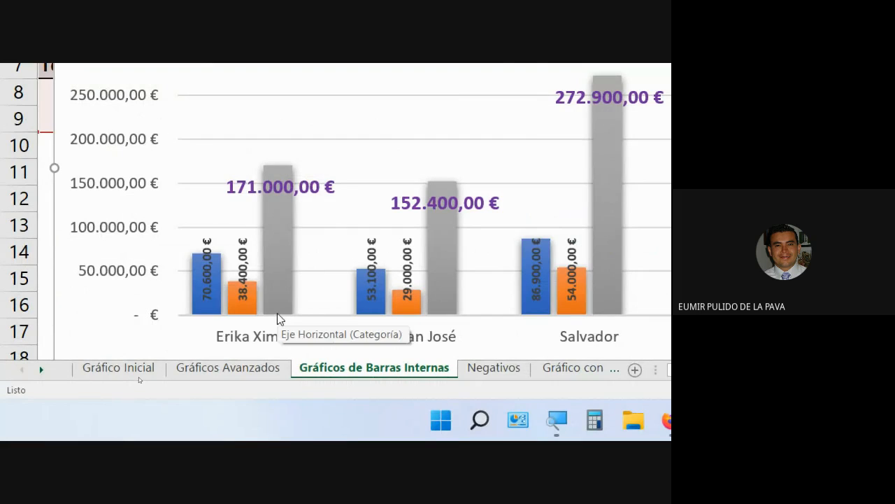
pyautogui.hotkey('ctrl', 'z')
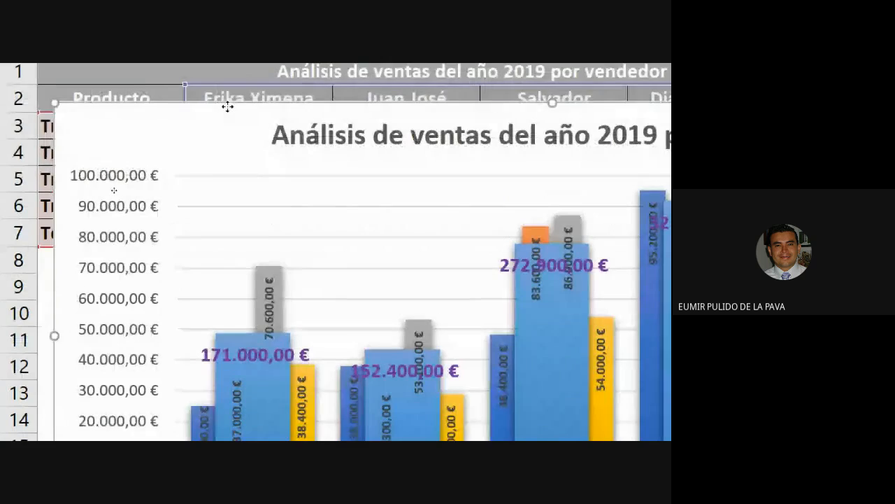
pyautogui.moveTo(228, 106); pyautogui.dragTo(221, 273)
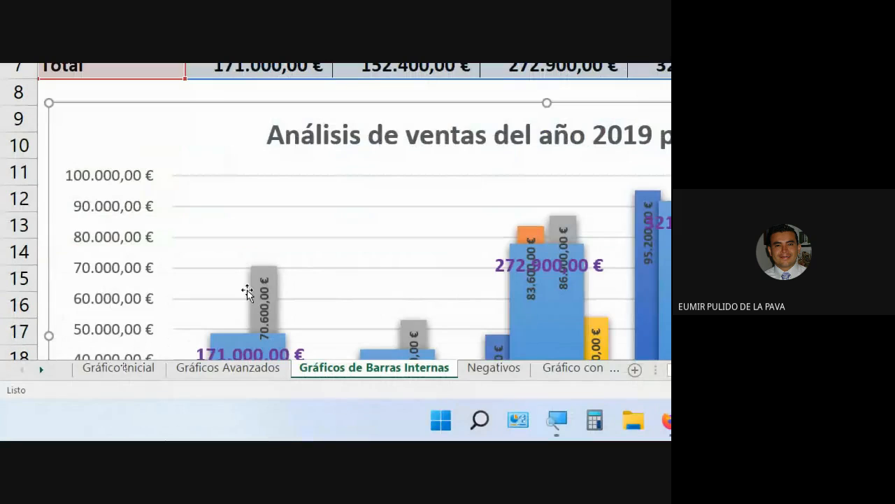
pyautogui.scroll(-1, 249, 287)
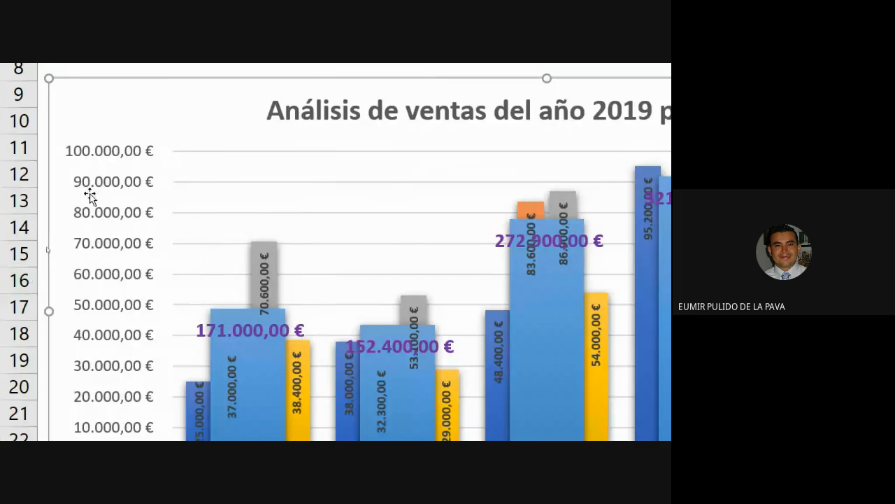
pyautogui.click(108, 156)
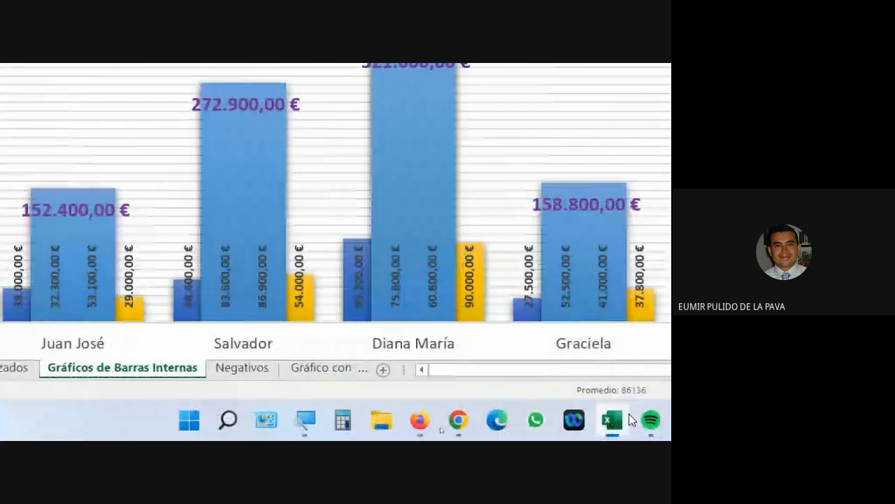
pyautogui.moveTo(632, 420)
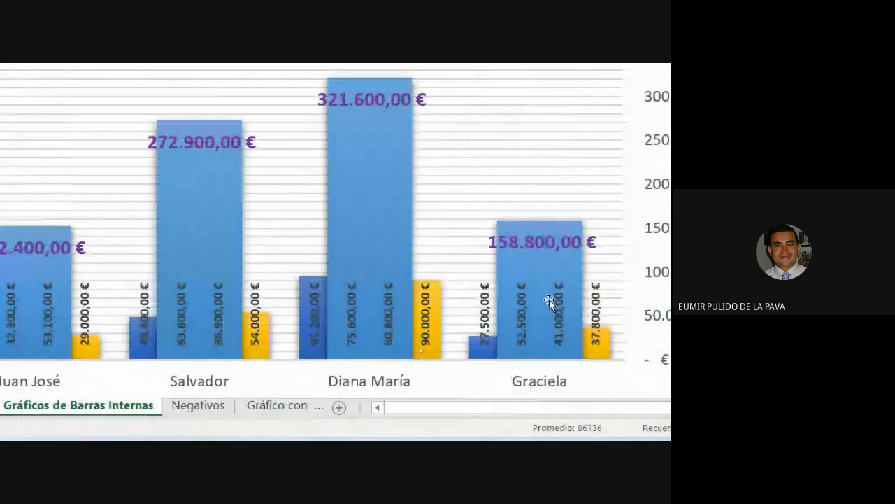
# Step: Set the Ancho del rango of the Total series to 10%
pyautogui.rightClick(387, 195)
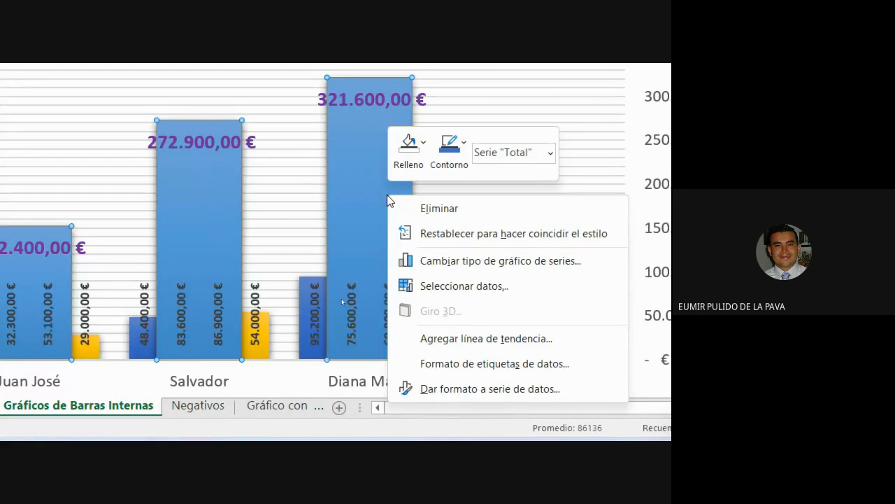
pyautogui.click(508, 389)
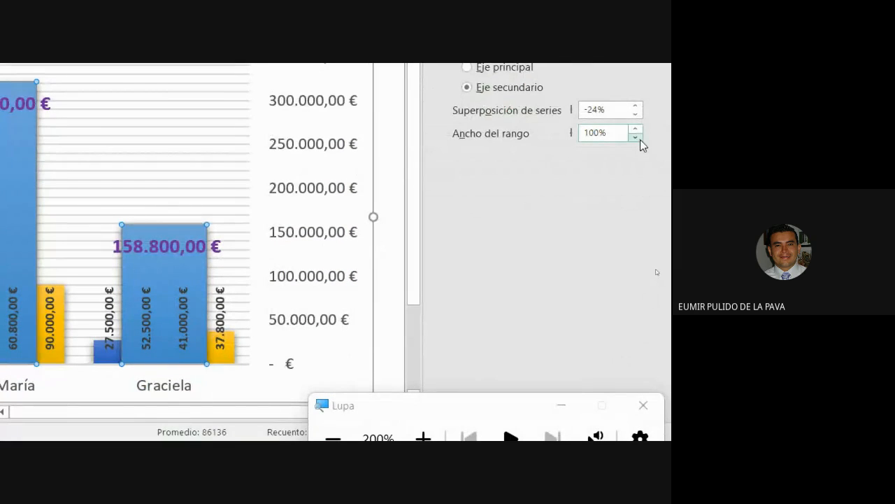
pyautogui.click(639, 139)
pyautogui.moveTo(640, 139); pyautogui.dragTo(640, 139)
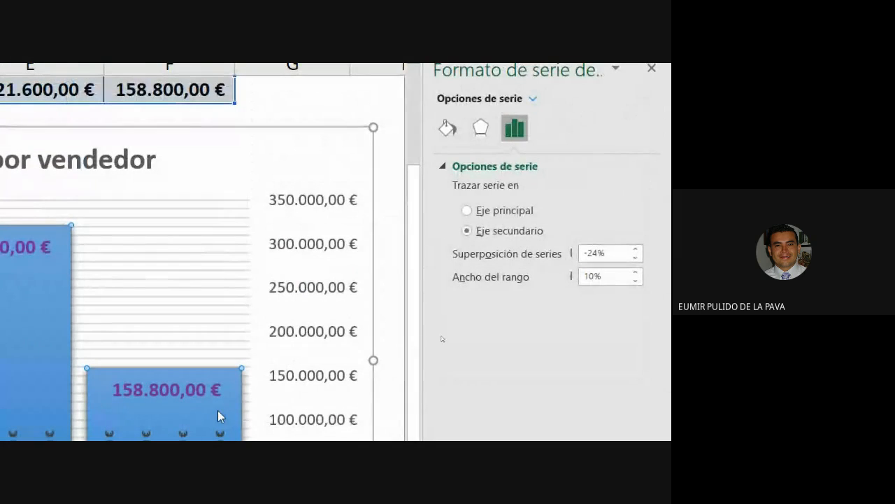
# Step: Minimize the floating Lupa window and open the Relleno options of the Total series
pyautogui.rightClick(208, 350)
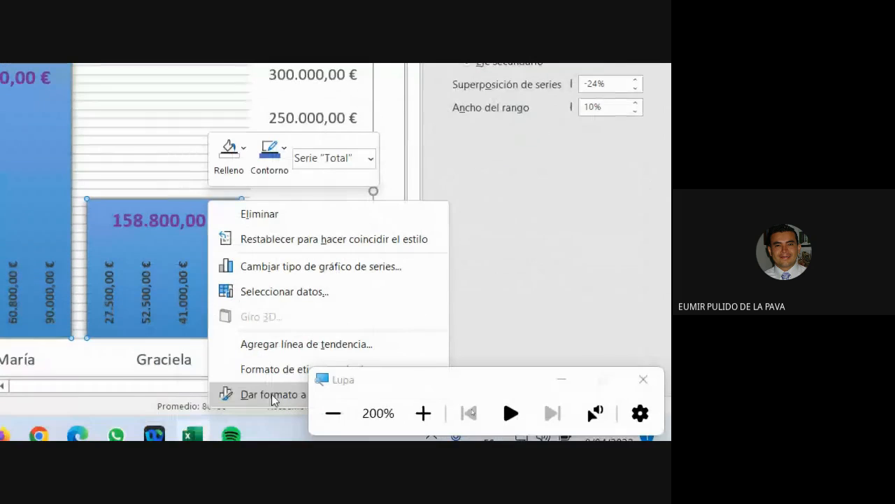
pyautogui.click(562, 381)
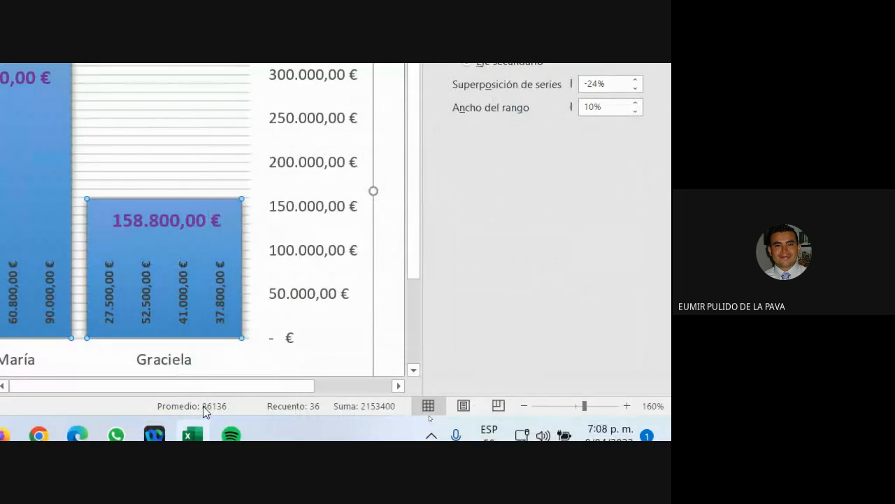
pyautogui.rightClick(216, 210)
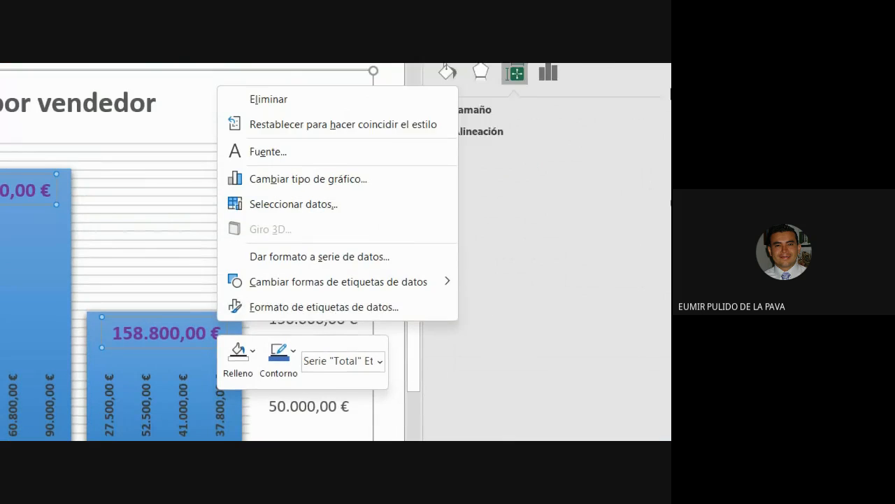
pyautogui.click(598, 353)
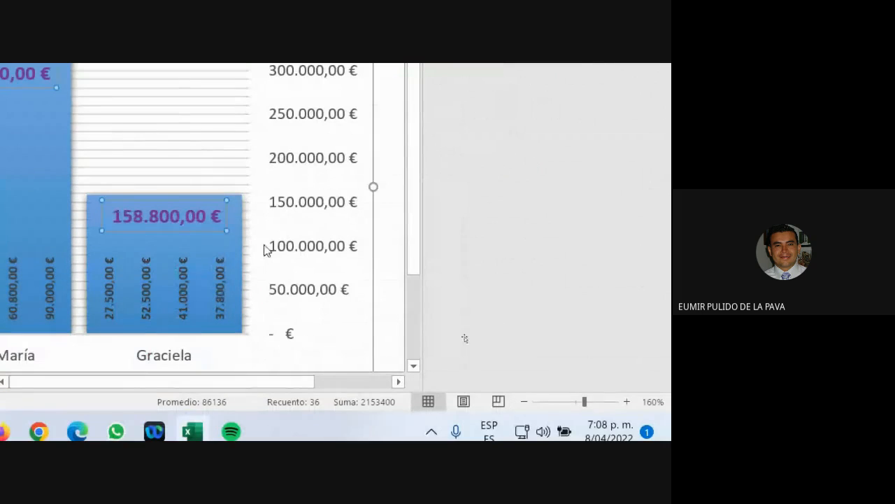
pyautogui.rightClick(235, 254)
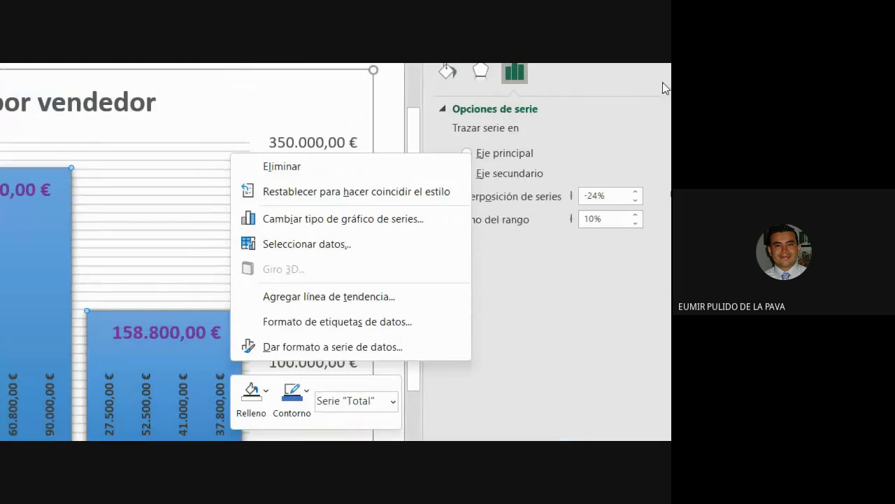
pyautogui.click(544, 207)
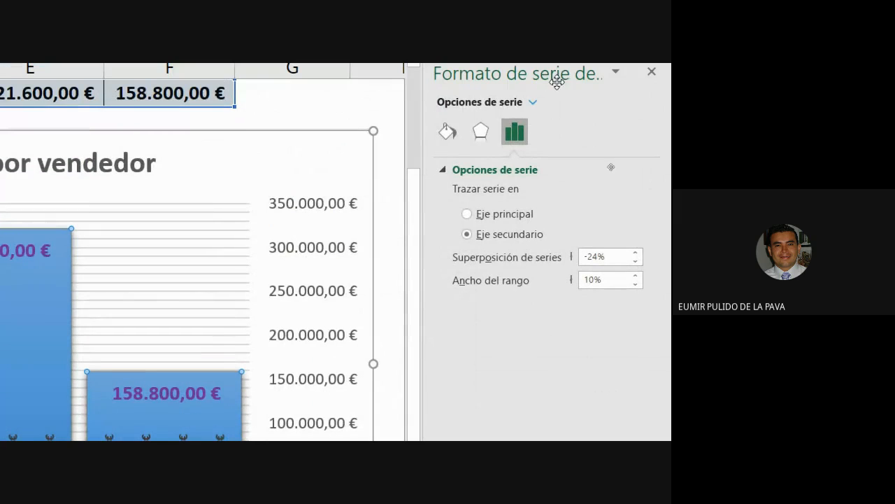
pyautogui.click(449, 132)
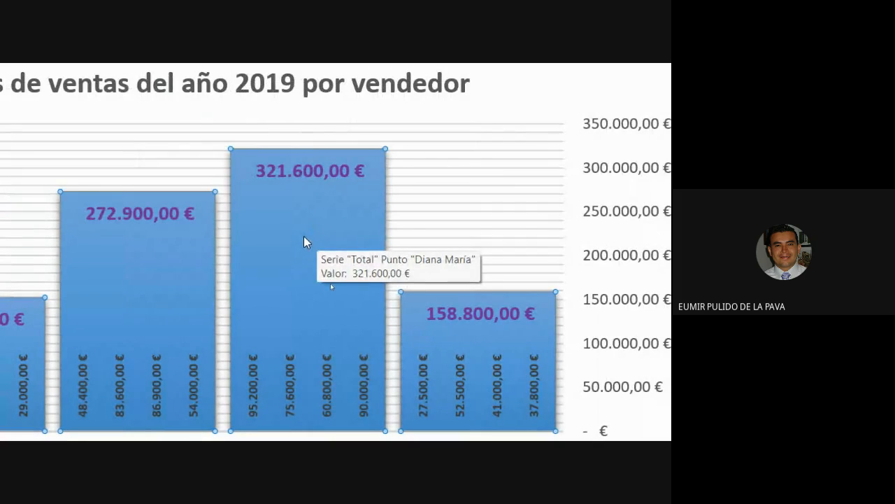
pyautogui.doubleClick(488, 302)
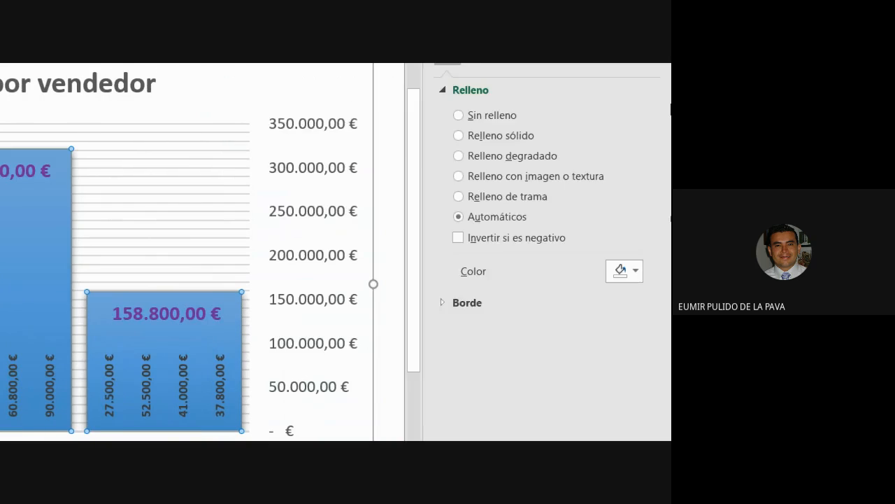
# Step: Give the Total columns a standard blue solid fill and raise its transparency to a little over half
pyautogui.click(501, 203)
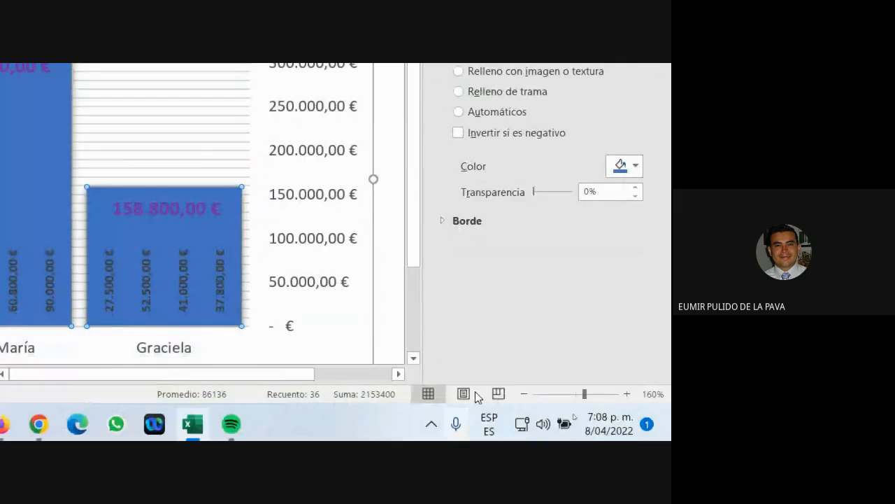
pyautogui.click(624, 339)
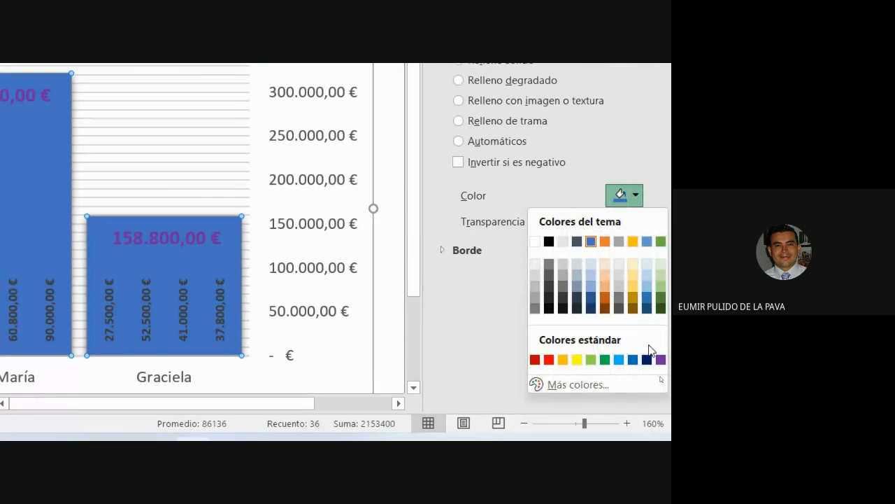
pyautogui.click(647, 359)
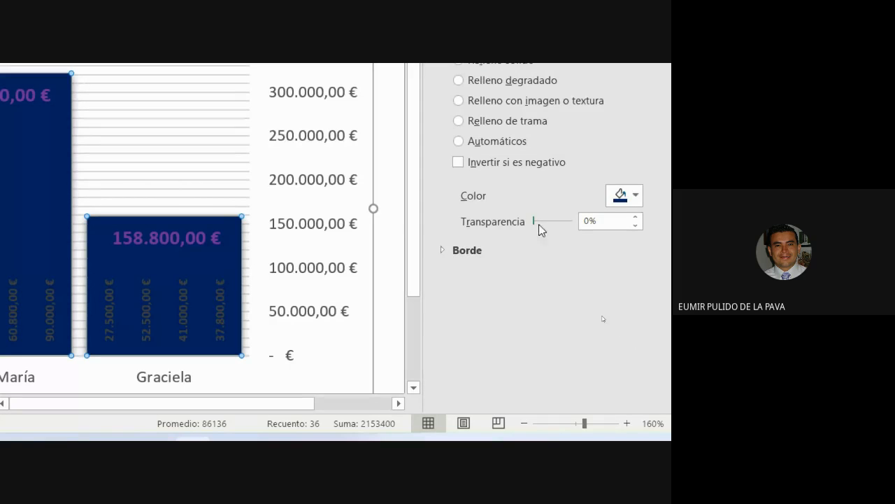
pyautogui.click(630, 195)
pyautogui.click(633, 360)
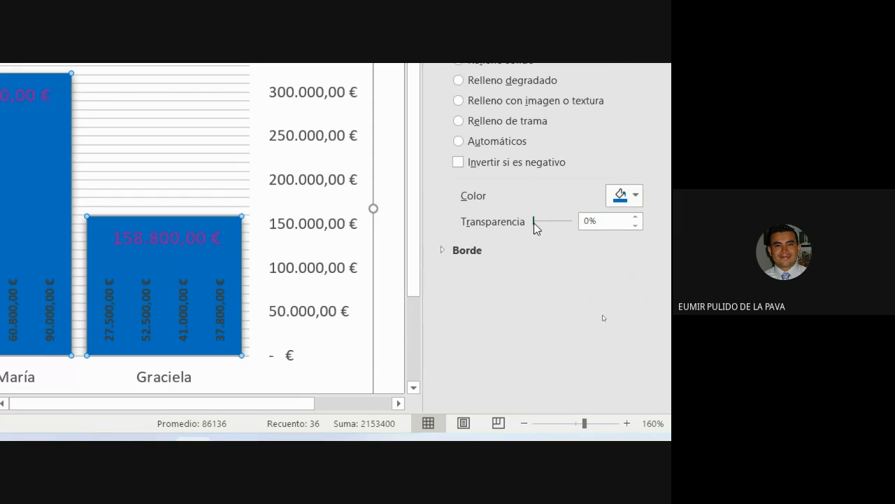
pyautogui.moveTo(535, 223); pyautogui.dragTo(558, 221)
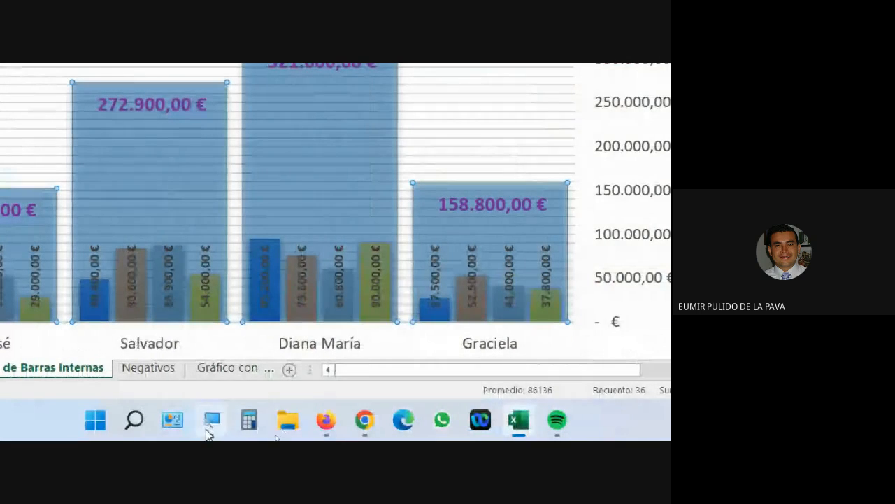
# Step: Reset the screen magnification to 100% with Lupa
pyautogui.click(223, 423)
pyautogui.click(640, 407)
pyautogui.click(638, 408)
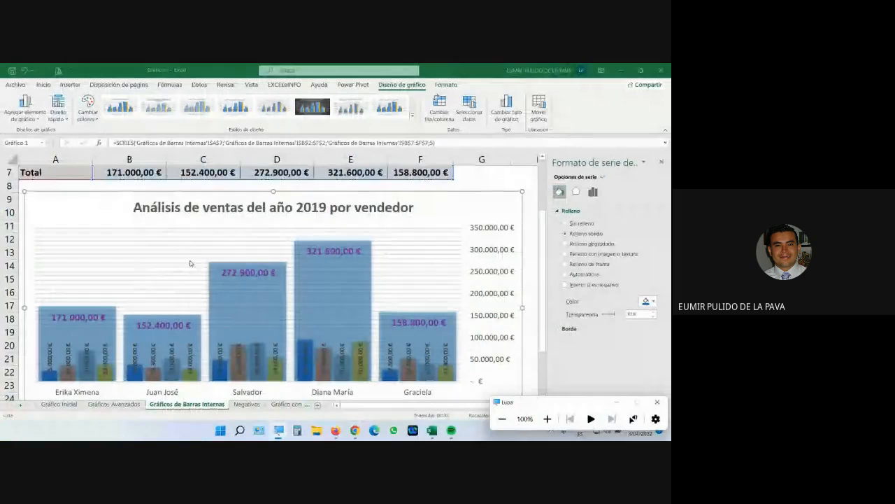
# Step: Move the chart up over the data table so it starts at about row 3
pyautogui.click(493, 177)
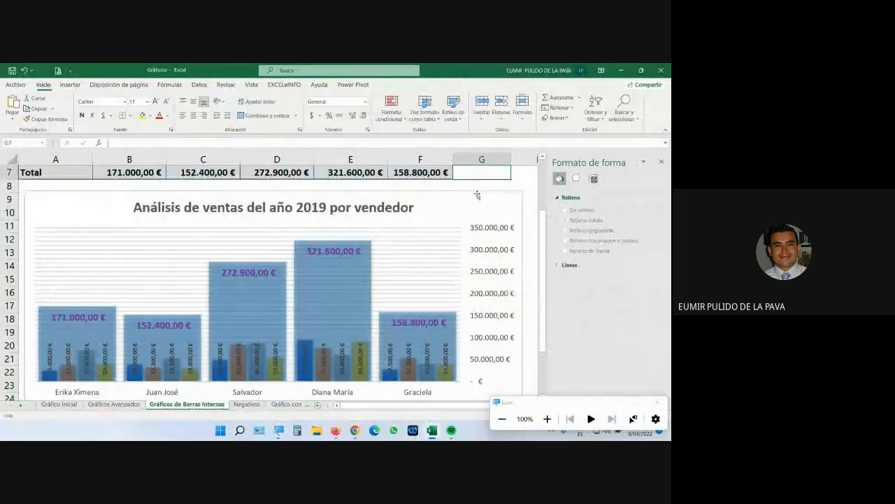
pyautogui.moveTo(476, 200); pyautogui.dragTo(469, 173)
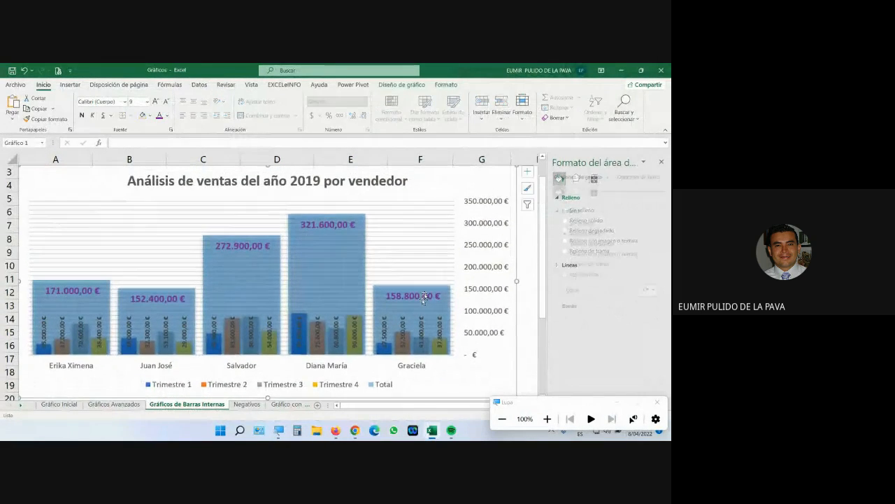
pyautogui.scroll(-1, 418, 345)
pyautogui.scroll(1, 418, 346)
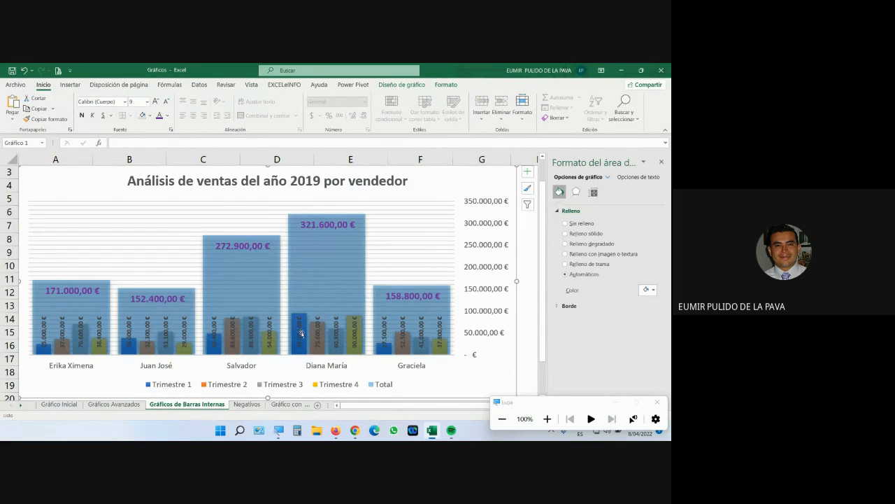
pyautogui.moveTo(327, 236)
# Step: Switch to the Meet call in Chrome to check its chat and minimize the Lupa window
pyautogui.moveTo(357, 424)
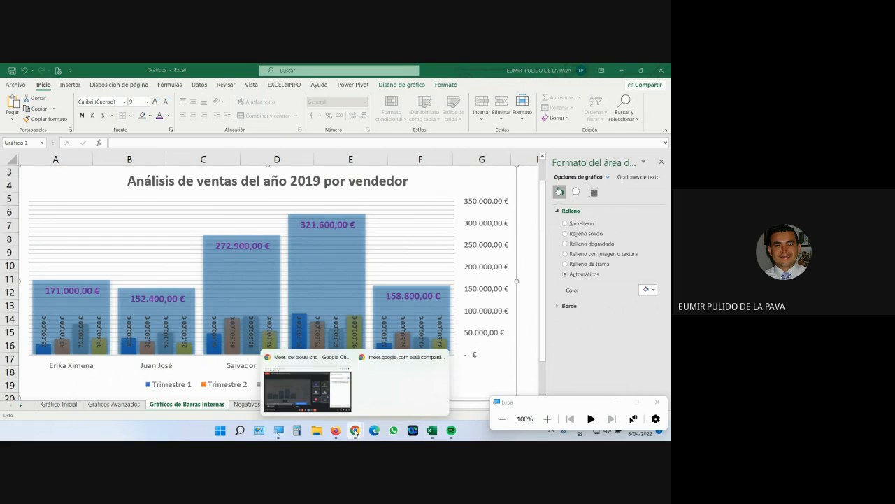
pyautogui.click(344, 393)
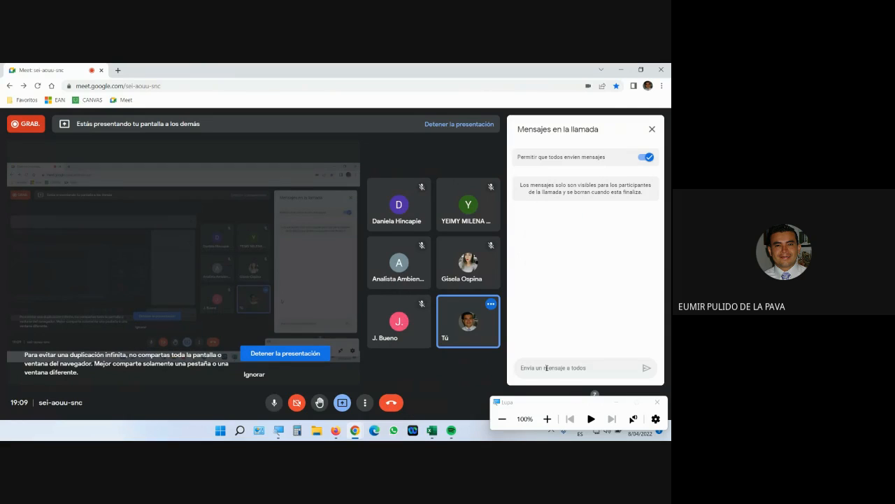
pyautogui.click(617, 405)
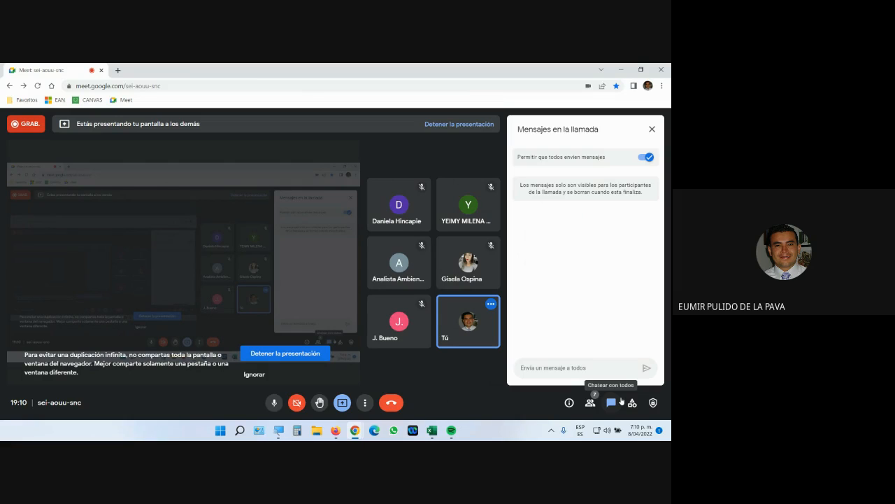
# Step: Return to Excel and view the Negativos sheet, followed by Gráfico con máximos y mínimos
pyautogui.click(431, 432)
pyautogui.click(243, 407)
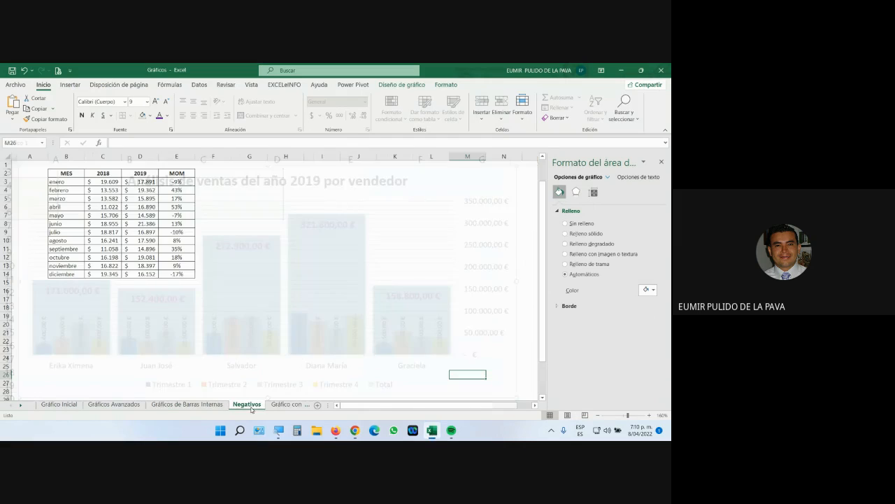
pyautogui.click(288, 406)
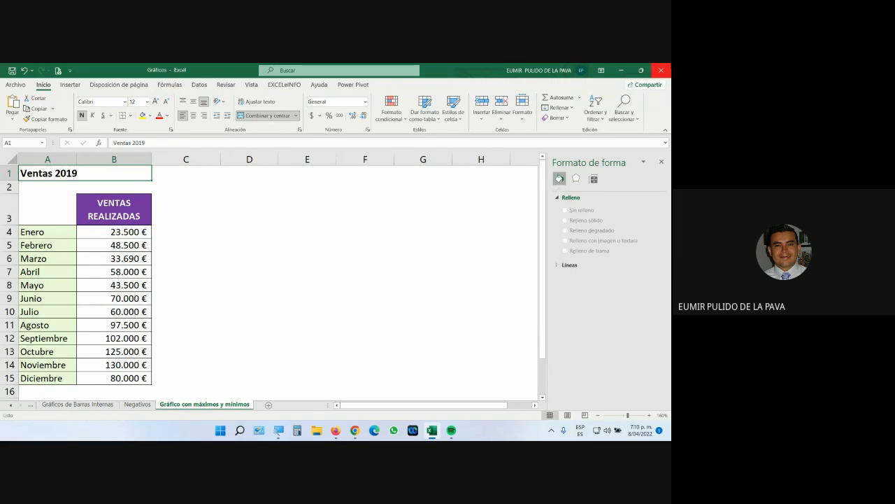
# Step: Close the Gráficos workbook
pyautogui.click(661, 70)
pyautogui.click(335, 265)
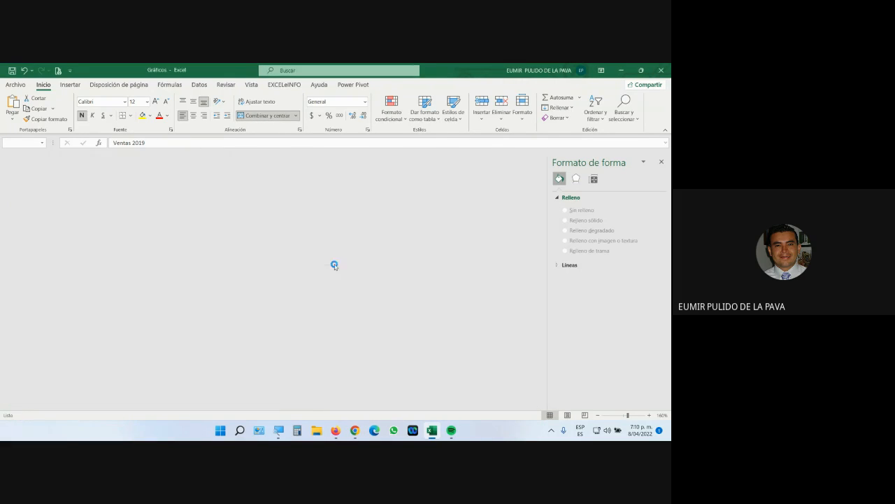
# Step: Switch to Firefox and review section B, Mini Gráficos, of the learning guide PDF, highlighting its title
pyautogui.click(336, 429)
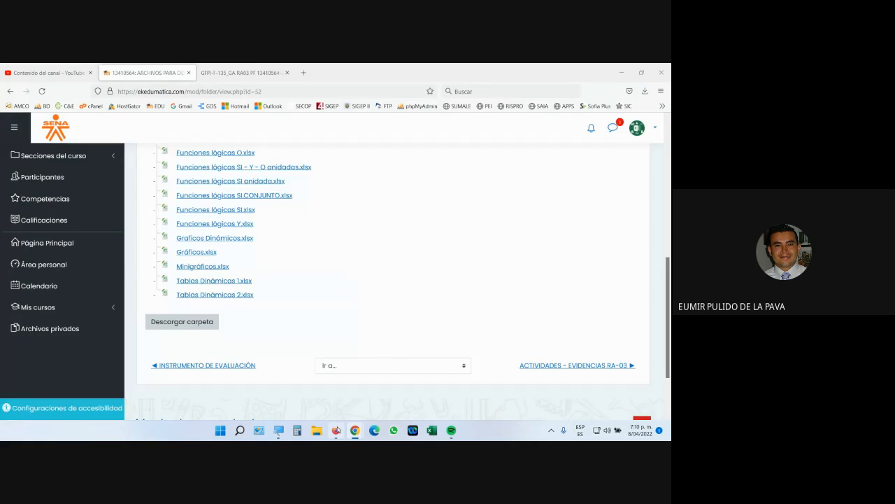
pyautogui.click(241, 72)
pyautogui.scroll(-6, 377, 223)
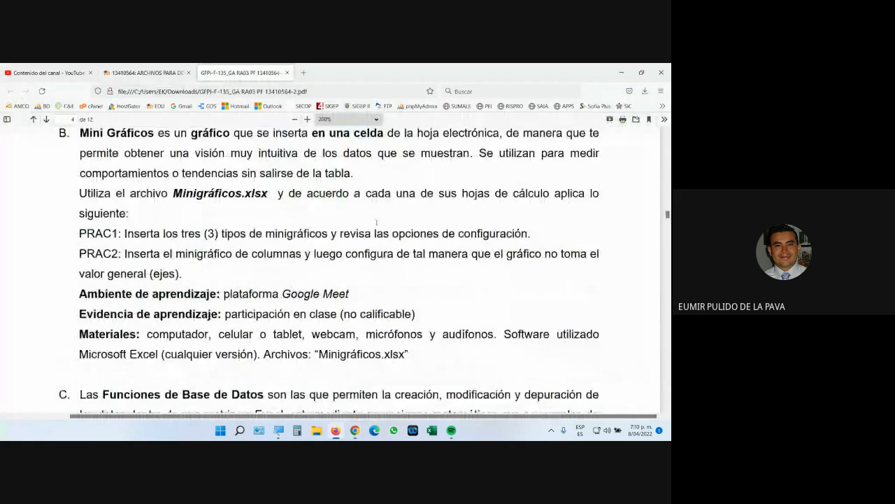
pyautogui.scroll(2, 376, 222)
pyautogui.scroll(-1, 98, 184)
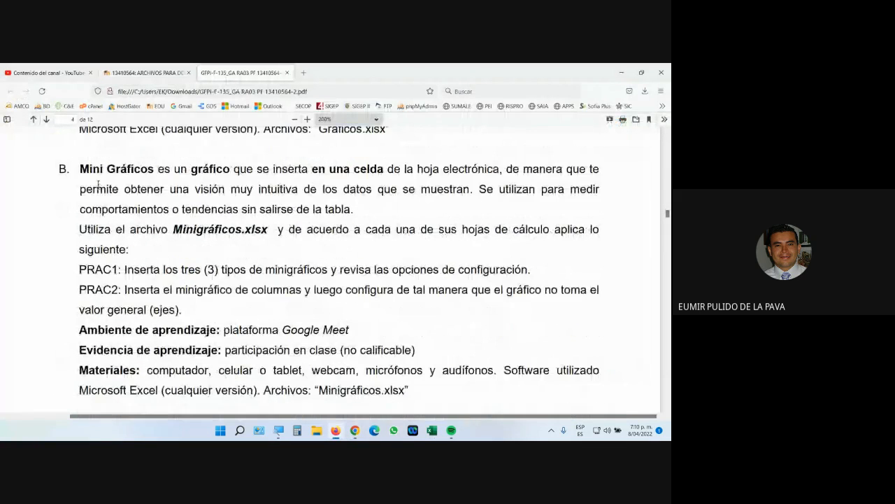
pyautogui.moveTo(80, 169); pyautogui.dragTo(155, 169)
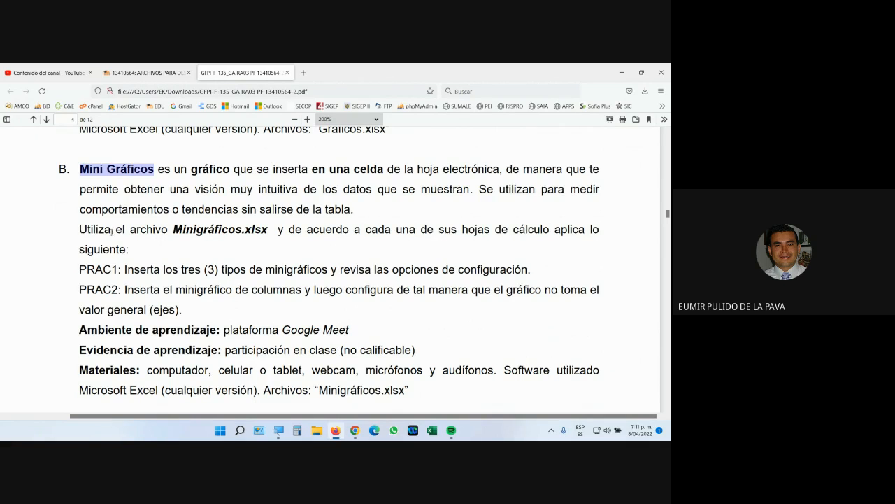
# Step: Download Minigráficos.xlsx from the course files page and save it to the Escritorio folder
pyautogui.click(149, 66)
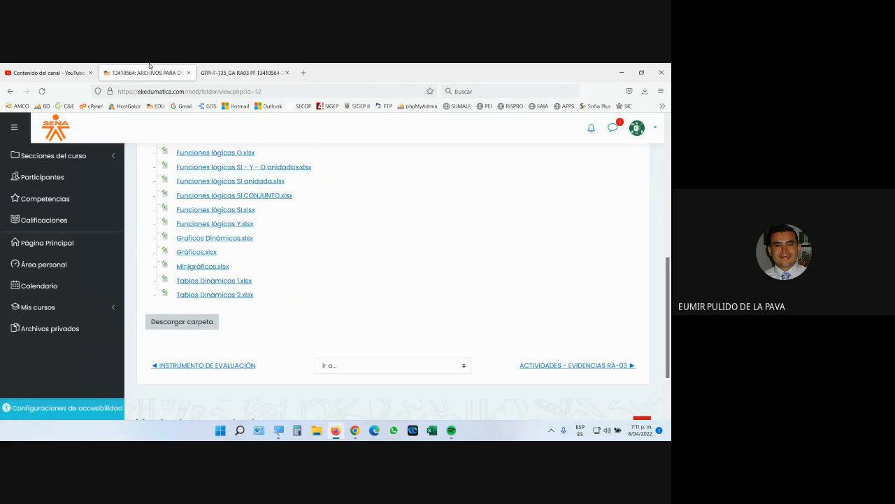
pyautogui.click(204, 267)
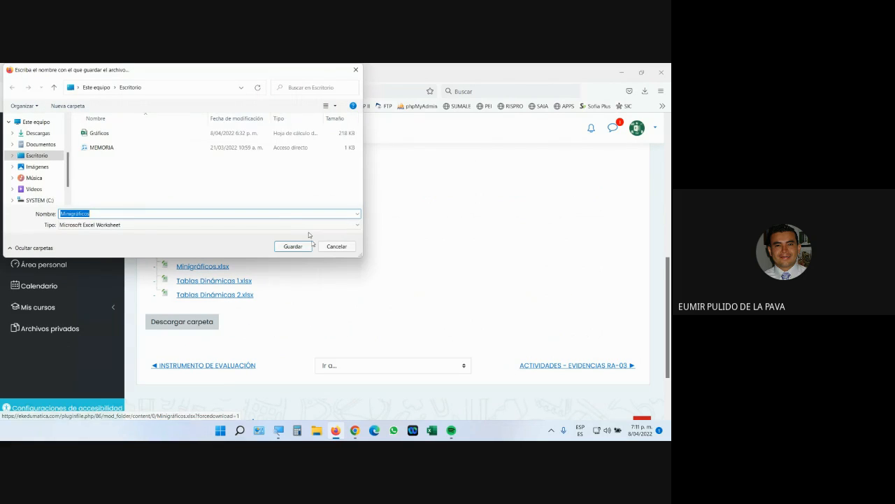
pyautogui.click(294, 247)
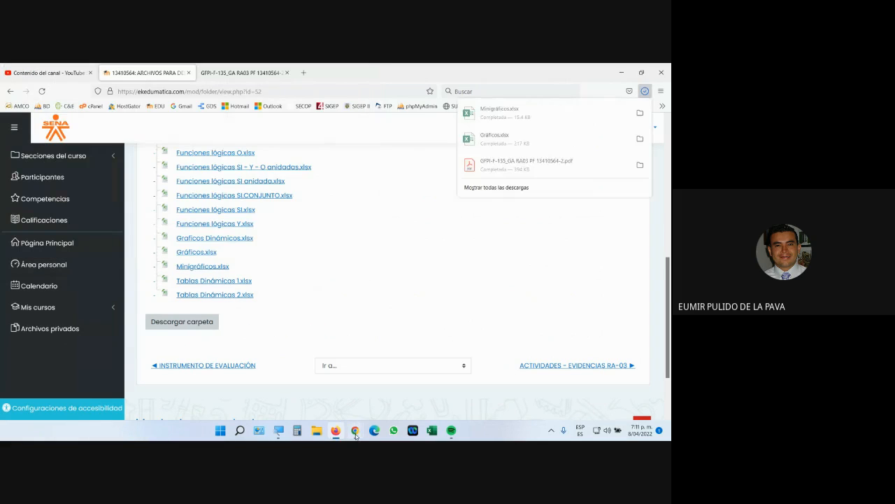
# Step: Switch to Chrome to check the Meet call
pyautogui.click(355, 430)
pyautogui.click(310, 388)
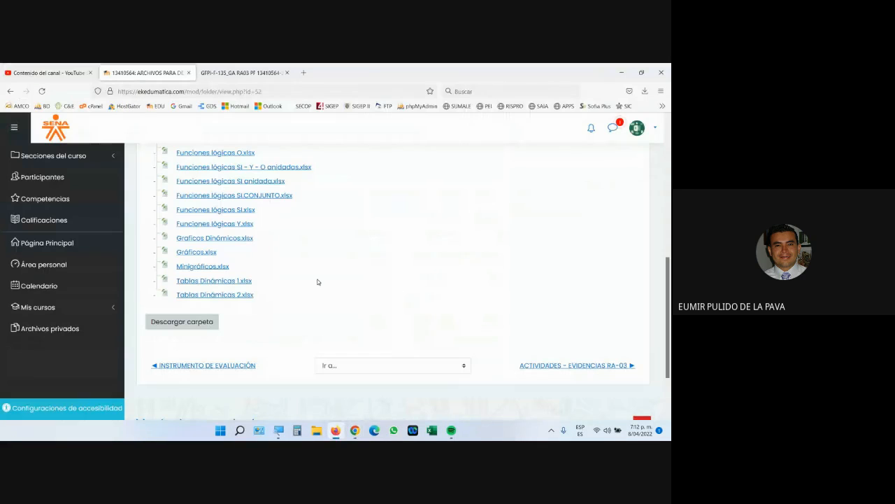
# Step: Return to the course files page in Firefox and open the downloaded Minigráficos.xlsx in Excel
pyautogui.click(241, 73)
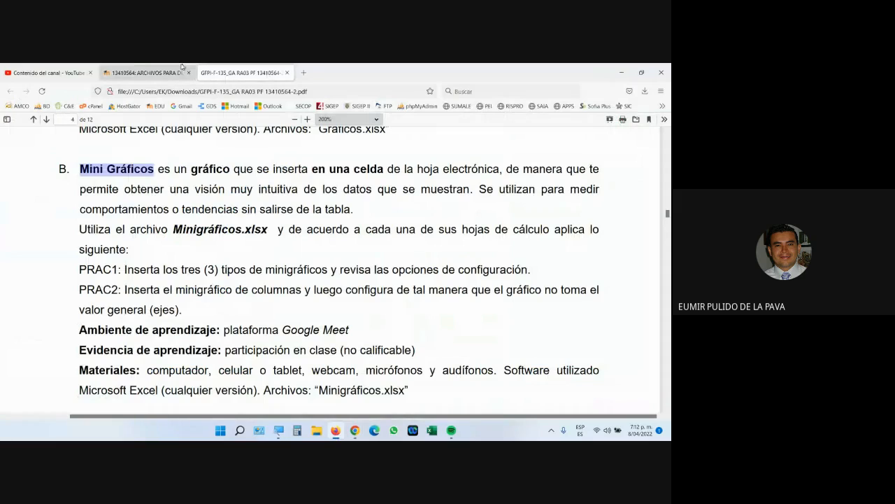
pyautogui.click(182, 69)
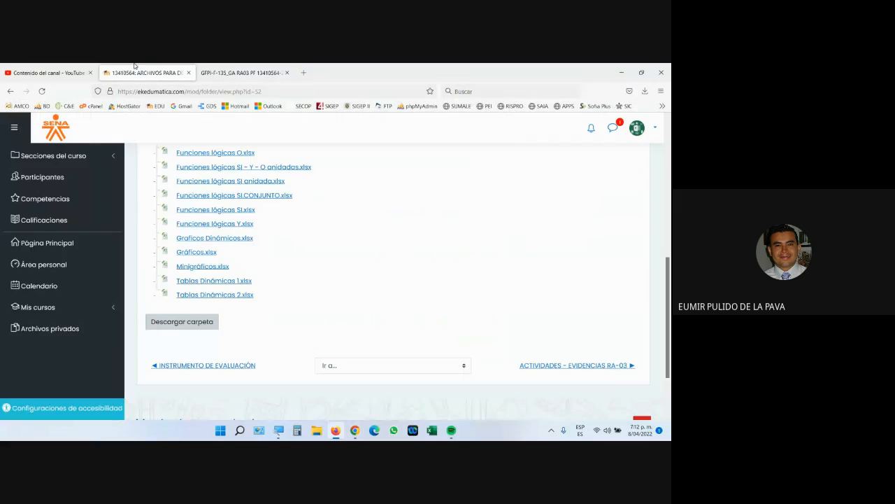
pyautogui.click(645, 91)
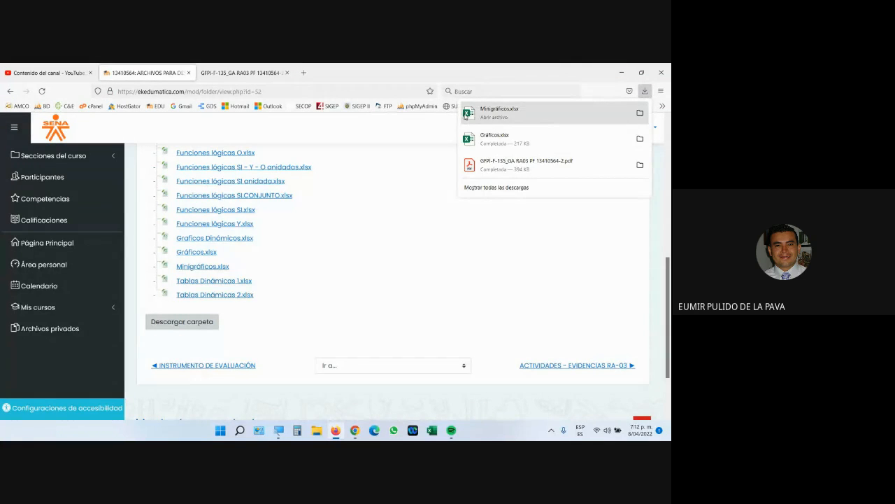
pyautogui.click(466, 115)
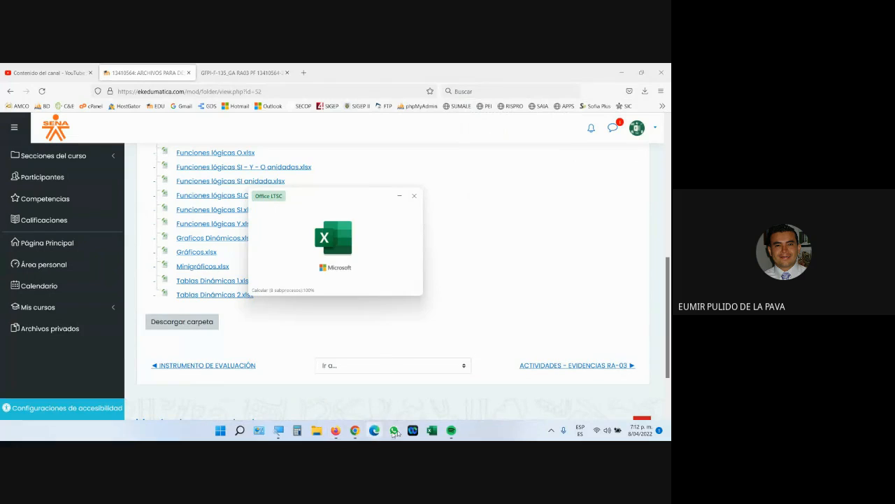
# Step: Review the PRAC1 and PRAC2 instructions in the guide PDF, highlighting each one
pyautogui.click(279, 73)
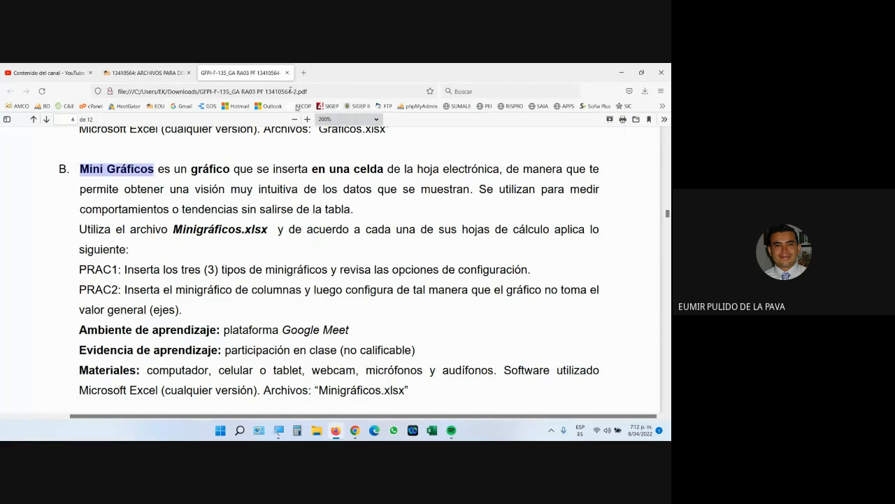
pyautogui.moveTo(79, 269); pyautogui.dragTo(506, 269)
pyautogui.click(121, 270)
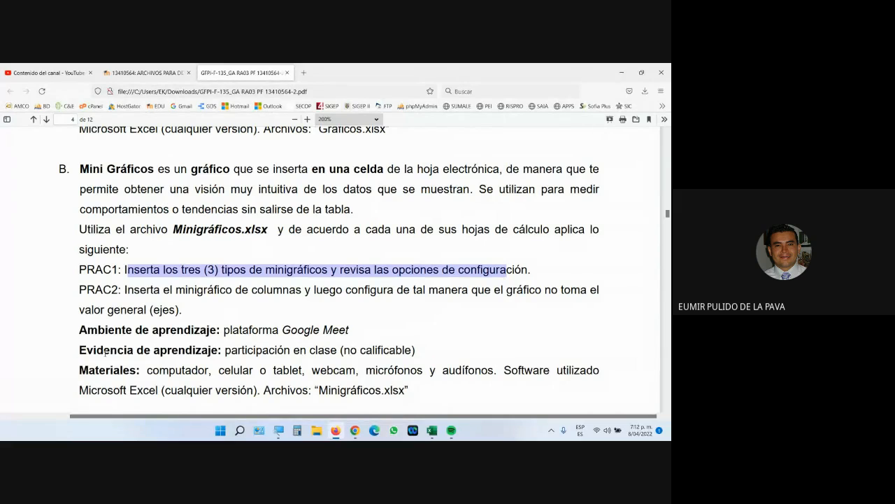
pyautogui.moveTo(87, 289); pyautogui.dragTo(596, 293)
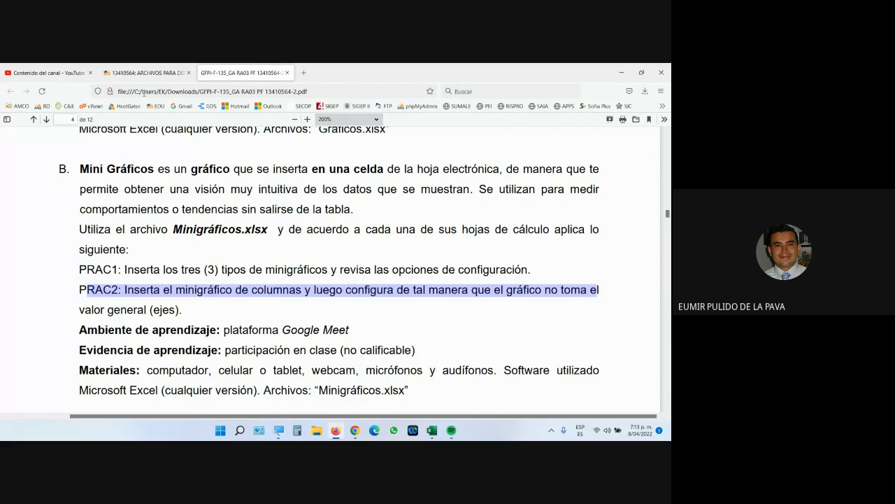
# Step: Switch to the Minigráficos workbook in Excel and enable editing to leave Protected View
pyautogui.click(432, 430)
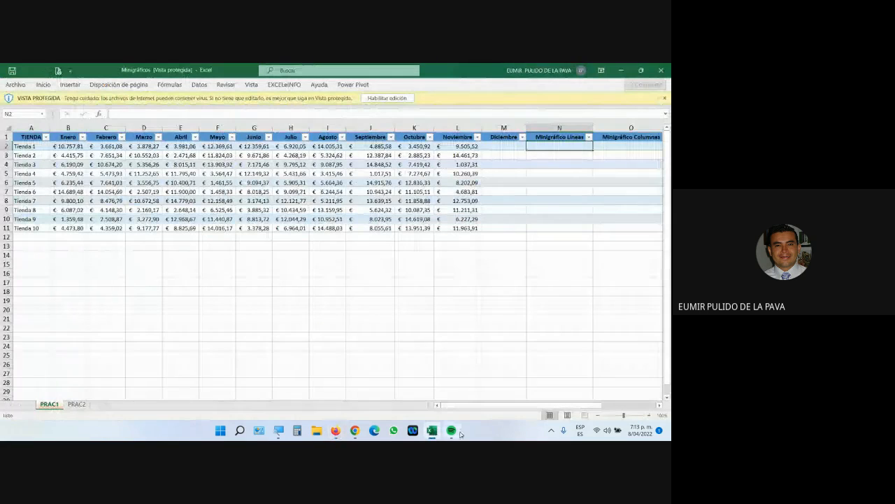
pyautogui.click(452, 431)
pyautogui.click(665, 74)
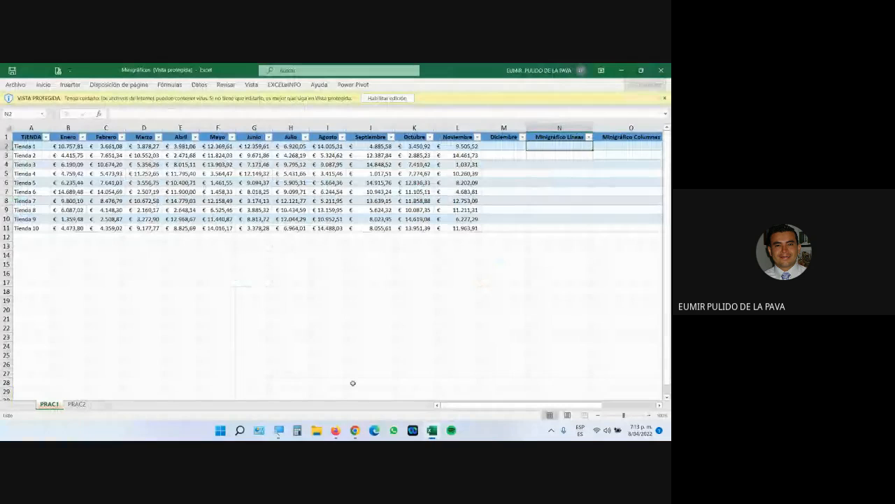
pyautogui.click(365, 97)
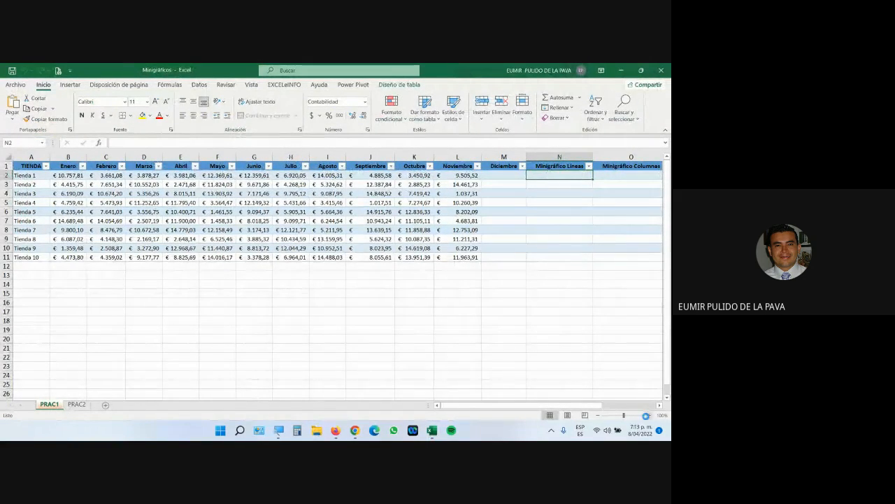
# Step: Zoom in on the PRAC1 sheet and bring its table into view from the TIENDA column
pyautogui.click(649, 416)
pyautogui.click(648, 415)
pyautogui.click(648, 416)
pyautogui.click(648, 415)
pyautogui.click(648, 416)
pyautogui.click(649, 416)
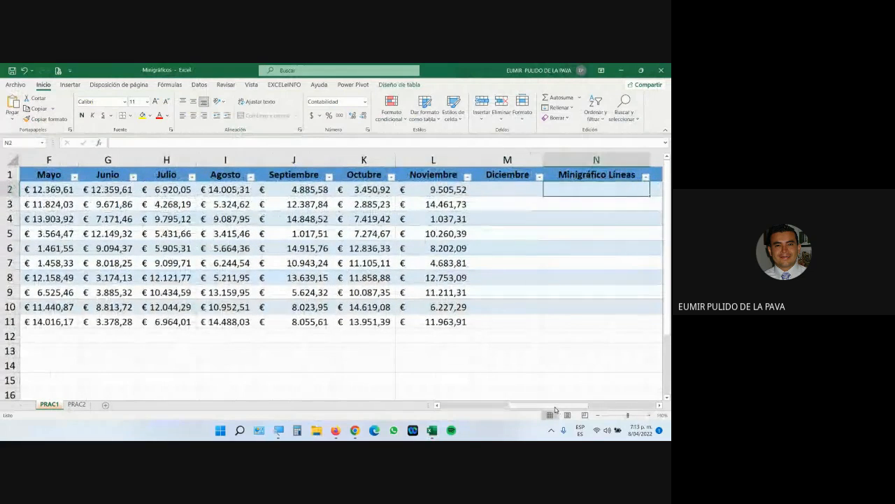
pyautogui.moveTo(560, 405); pyautogui.dragTo(492, 406)
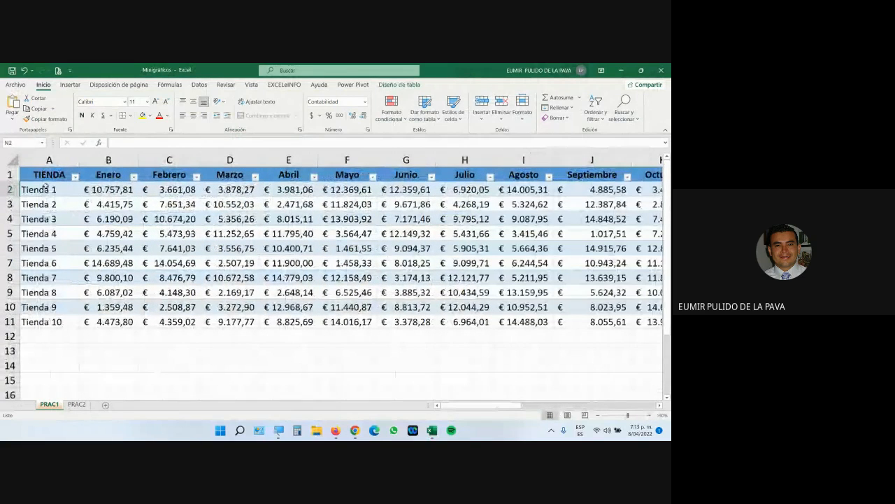
# Step: Examine the table on PRAC1: the TIENDA rows, the monthly columns from Enero to Diciembre, and the three Minigráfico columns
pyautogui.moveTo(46, 187); pyautogui.dragTo(84, 328)
pyautogui.moveTo(91, 190); pyautogui.dragTo(567, 308)
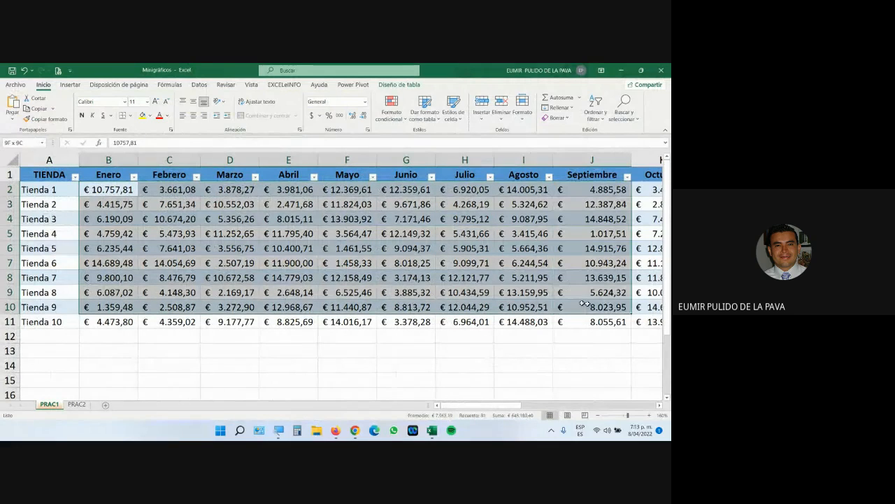
pyautogui.moveTo(498, 405); pyautogui.dragTo(581, 399)
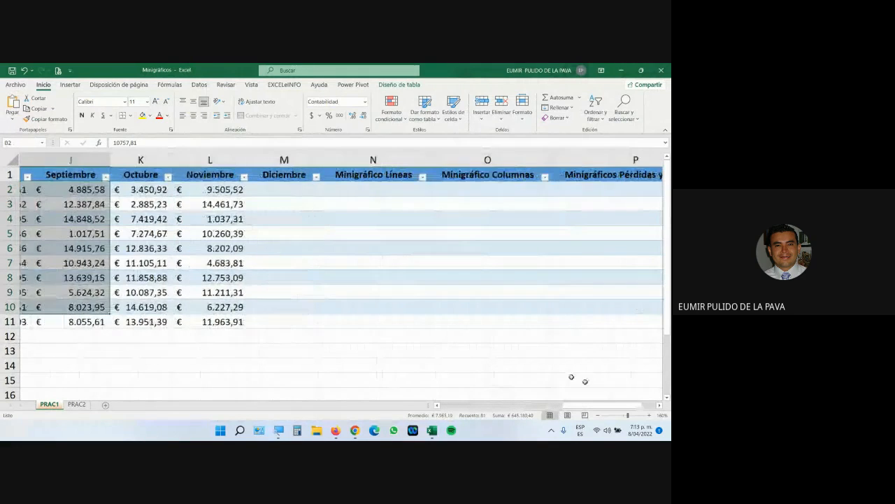
pyautogui.click(272, 160)
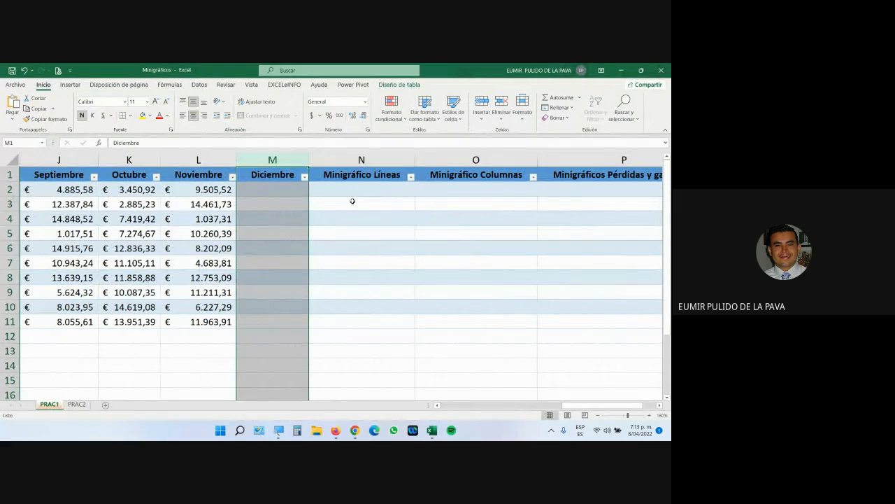
pyautogui.click(353, 192)
pyautogui.click(364, 159)
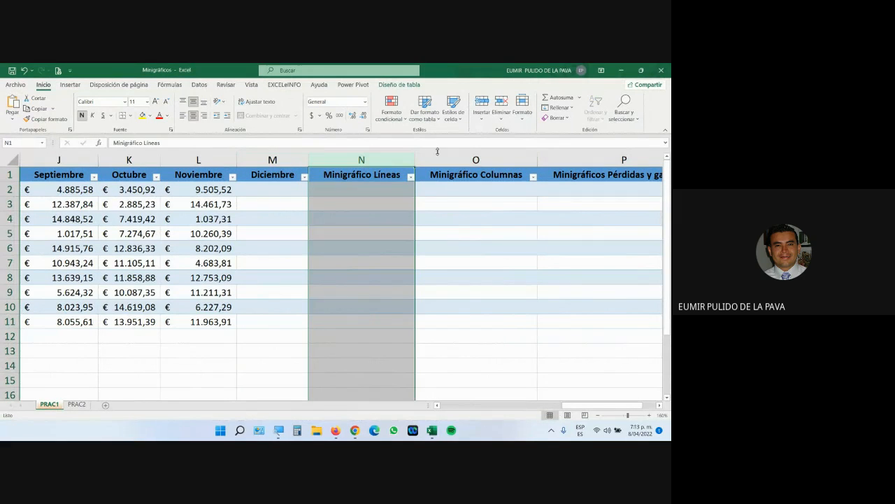
pyautogui.click(476, 154)
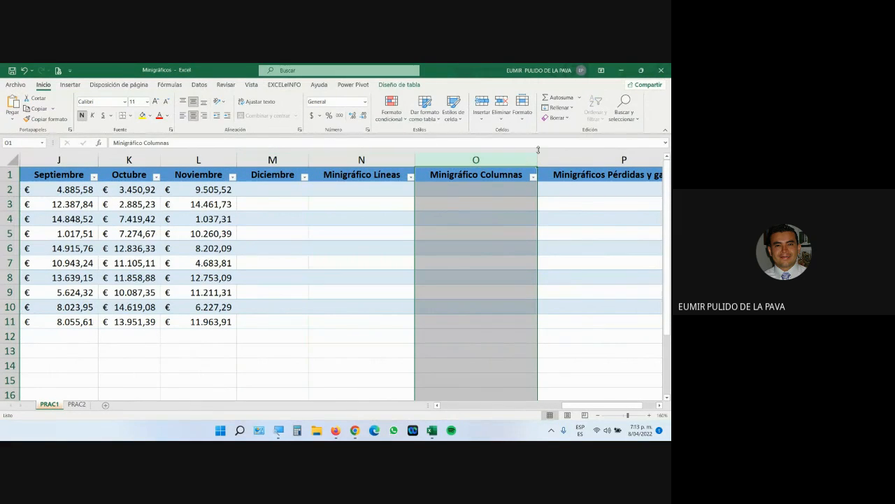
pyautogui.click(542, 159)
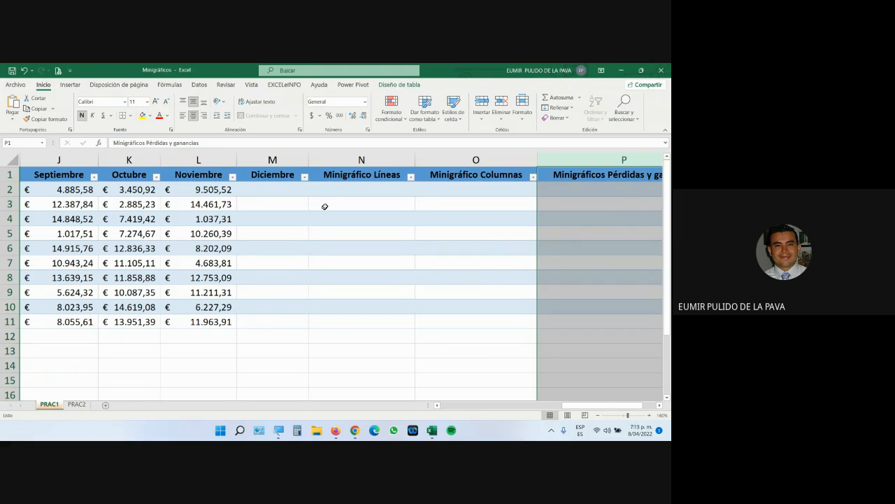
# Step: Set the row height of the ten store rows, 2 to 11, to 30
pyautogui.moveTo(334, 192); pyautogui.dragTo(333, 313)
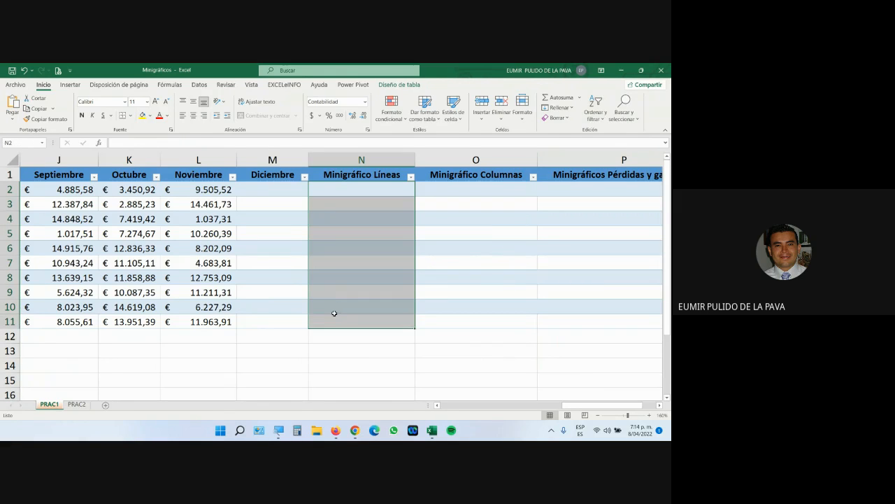
pyautogui.click(526, 116)
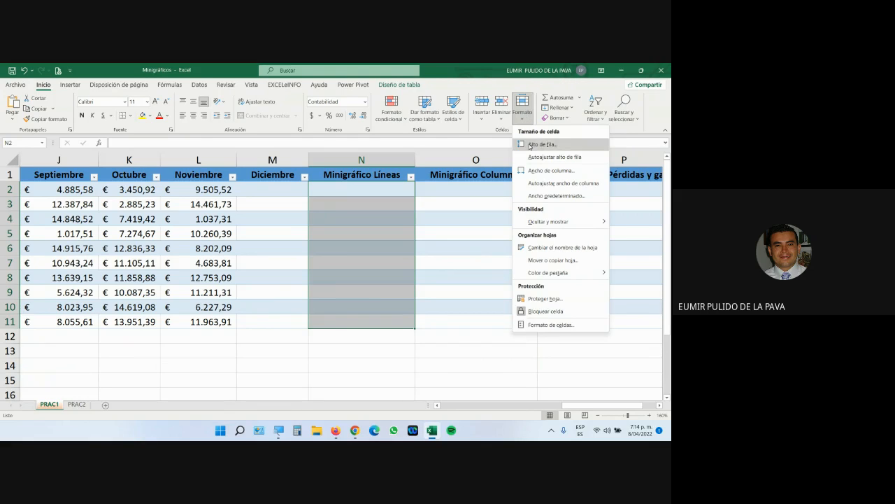
pyautogui.click(533, 144)
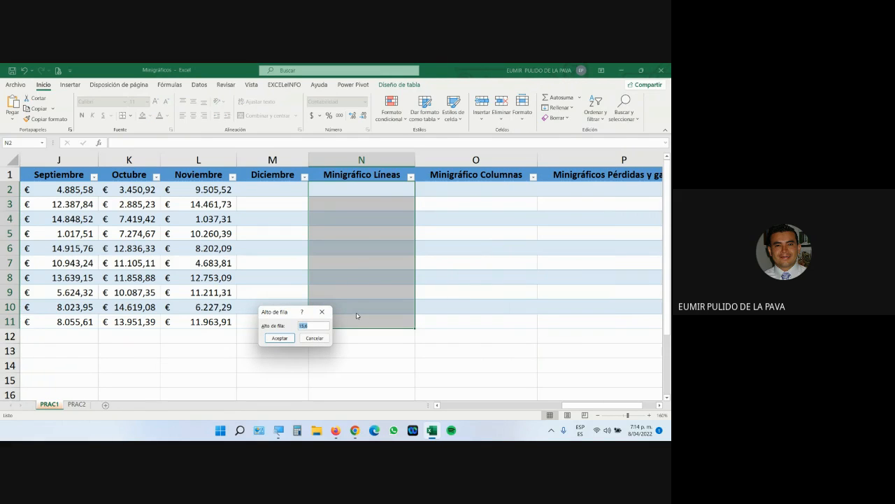
pyautogui.write('26')
pyautogui.press('Return')
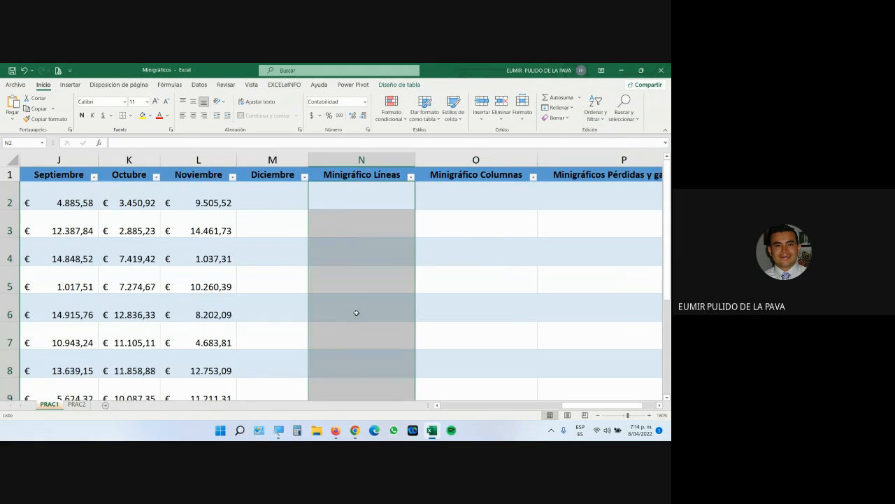
pyautogui.scroll(-1, 369, 301)
pyautogui.scroll(2, 372, 346)
# Step: Set the row height of the ten selected store rows to 25
pyautogui.click(521, 120)
pyautogui.click(532, 143)
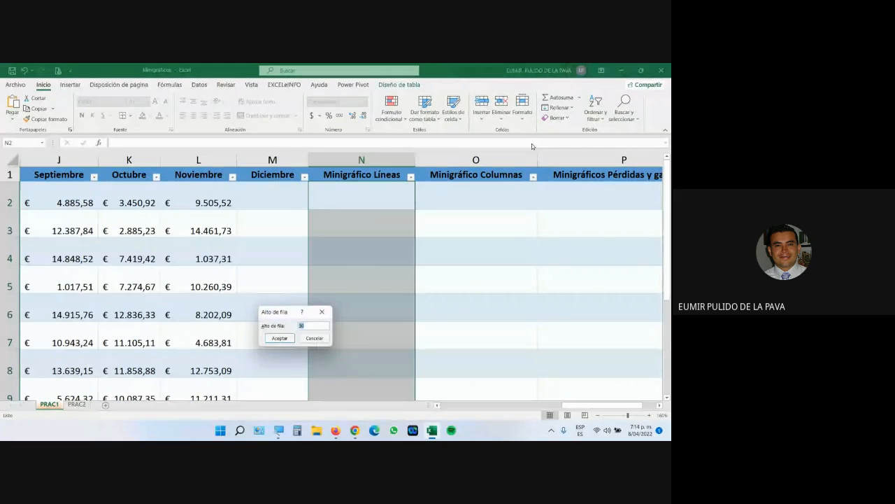
pyautogui.write('25')
pyautogui.press('Return')
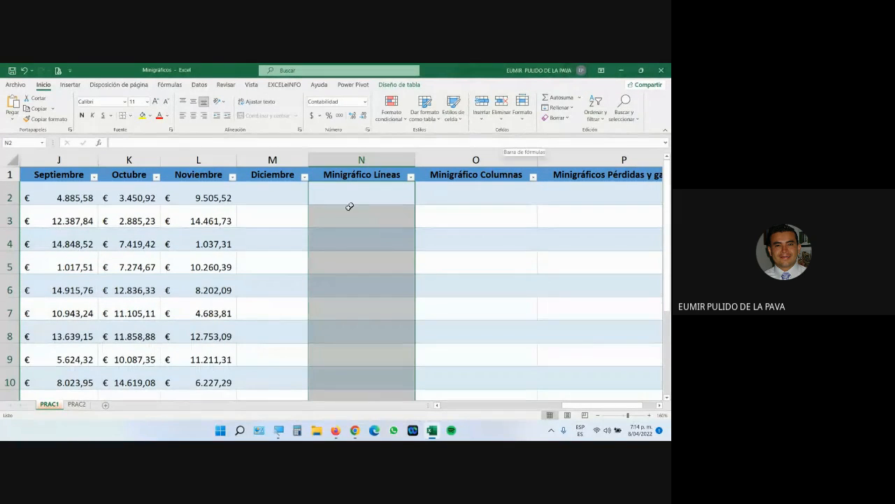
# Step: Insert line sparklines in N2:N11 of the Minigráfico Líneas column, using B2:M11 as the data range
pyautogui.moveTo(347, 194); pyautogui.dragTo(349, 365)
pyautogui.scroll(1, 350, 310)
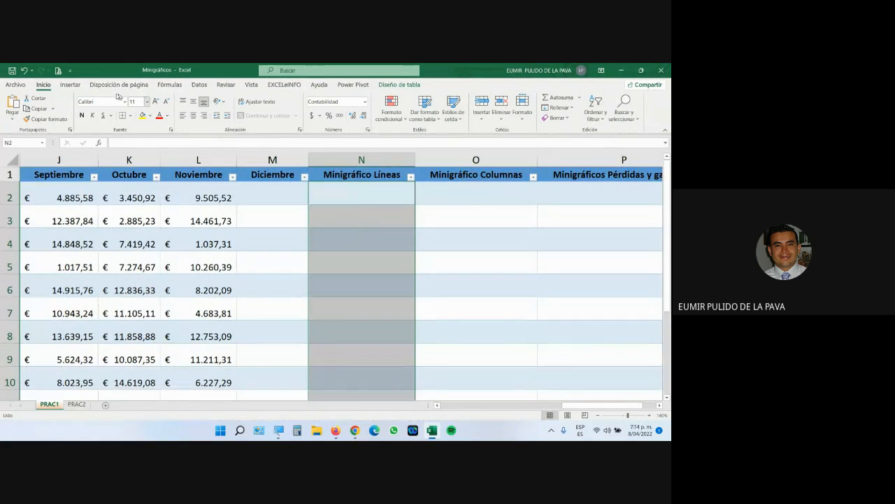
pyautogui.click(70, 85)
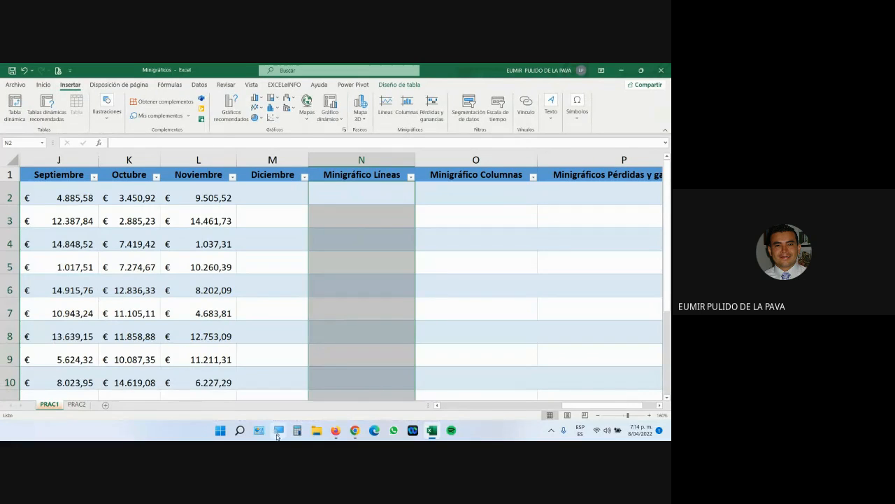
pyautogui.click(278, 431)
pyautogui.click(547, 419)
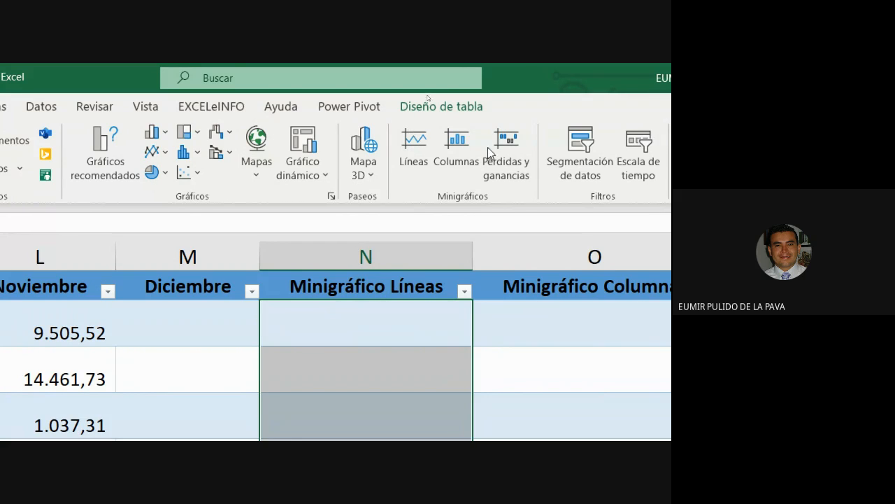
pyautogui.click(411, 154)
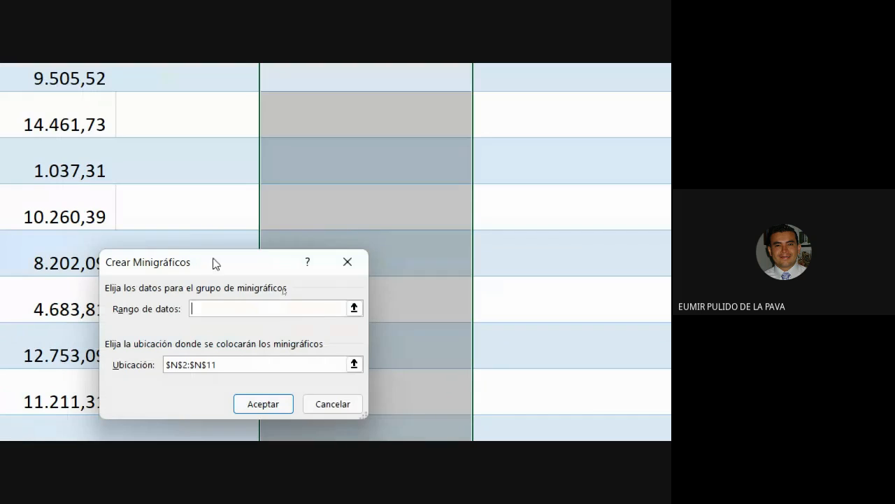
pyautogui.moveTo(214, 263); pyautogui.dragTo(350, 204)
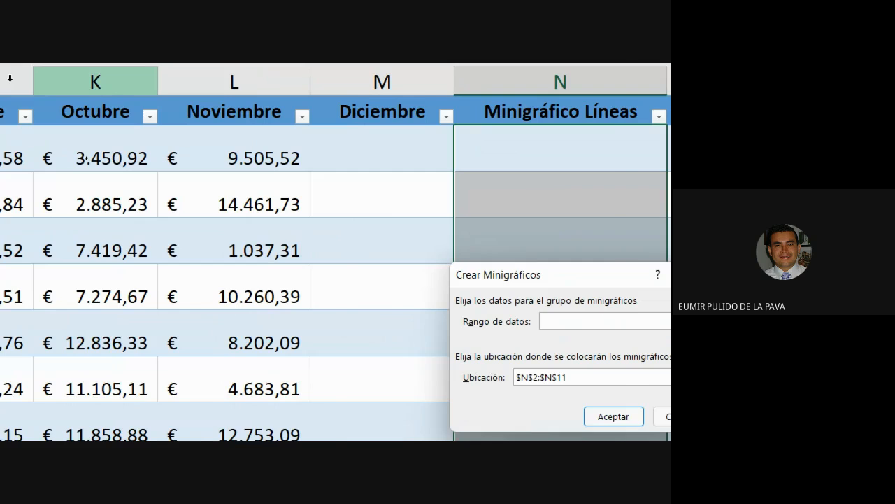
pyautogui.click(391, 149)
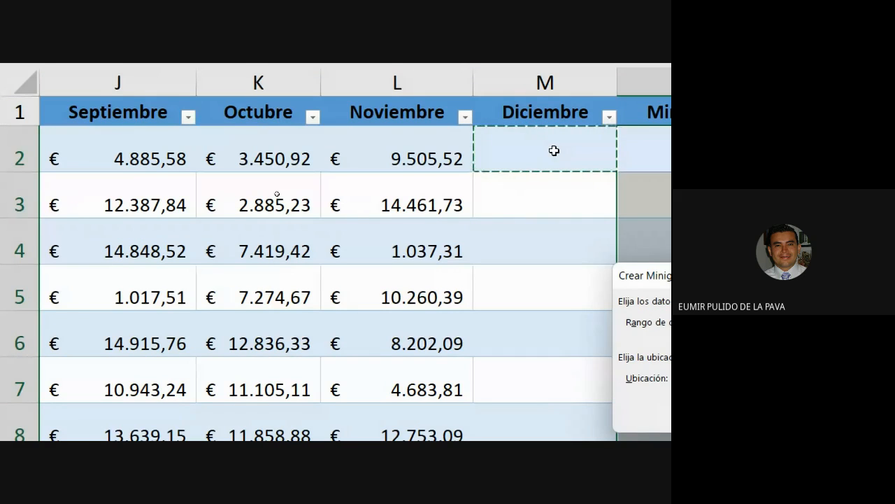
pyautogui.moveTo(554, 150); pyautogui.dragTo(200, 341)
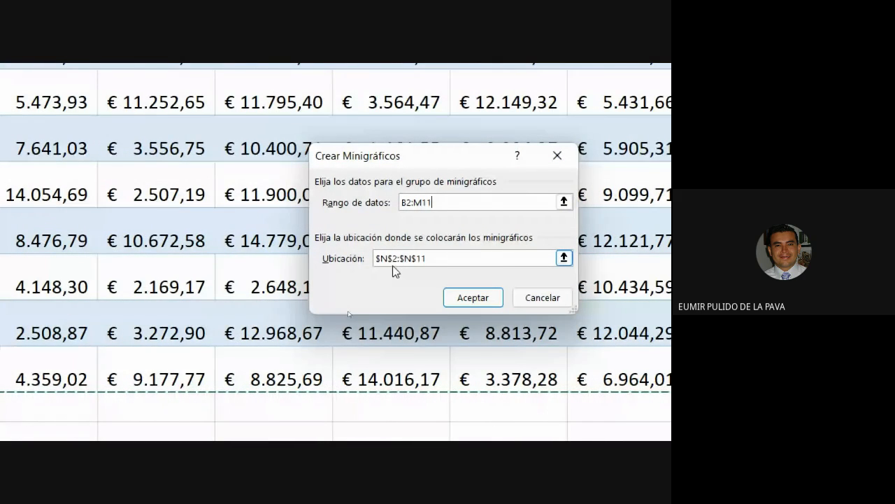
pyautogui.click(463, 297)
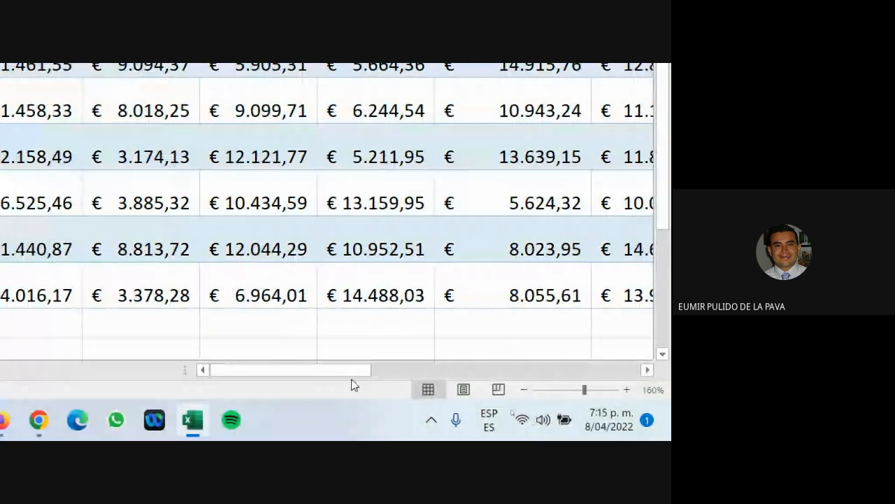
# Step: Examine the line sparklines in column N against each store's monthly figures
pyautogui.moveTo(350, 370); pyautogui.dragTo(540, 362)
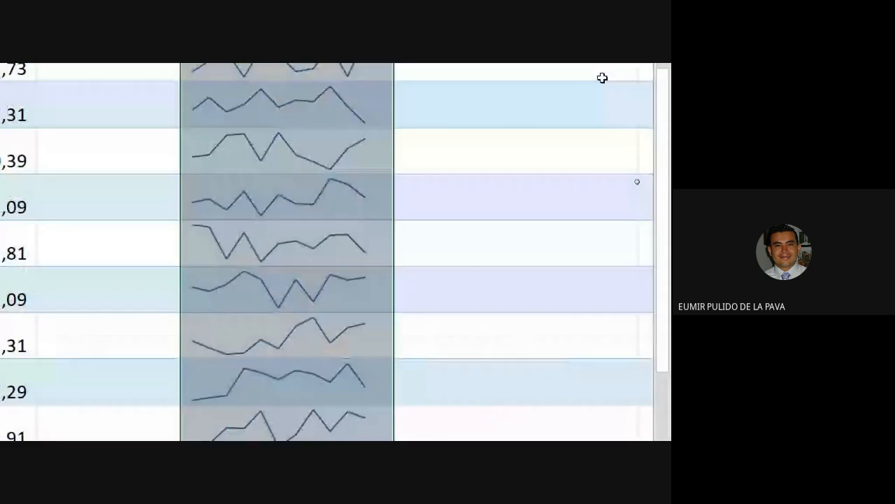
pyautogui.scroll(1, 445, 421)
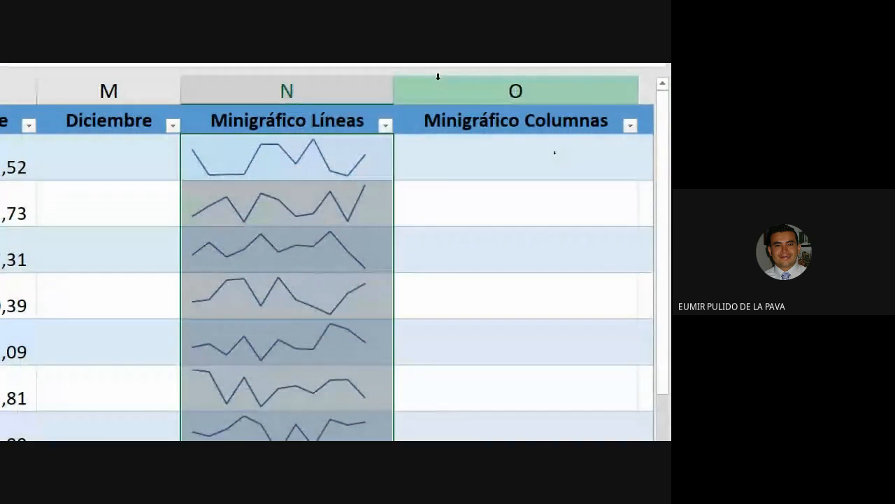
pyautogui.click(430, 291)
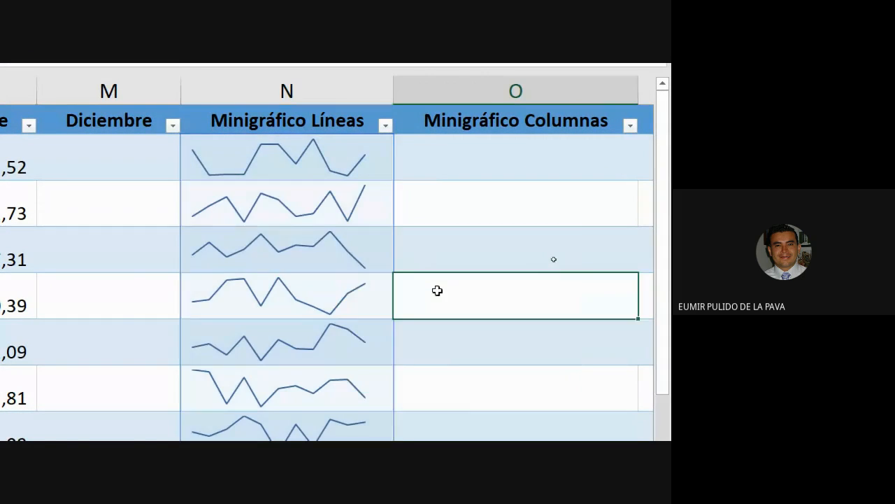
pyautogui.hscroll(-5, 436, 290)
pyautogui.hscroll(2, 646, 234)
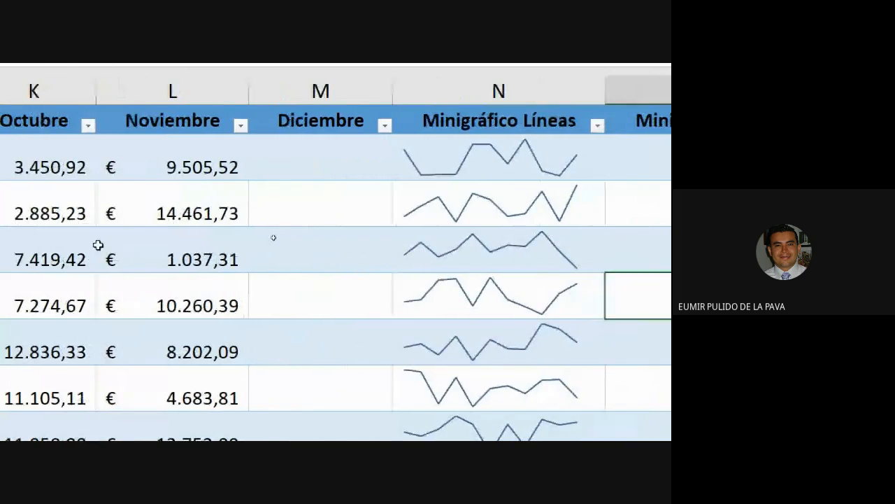
pyautogui.hscroll(-3, 98, 245)
pyautogui.hscroll(2, 35, 165)
pyautogui.hscroll(-1, 35, 166)
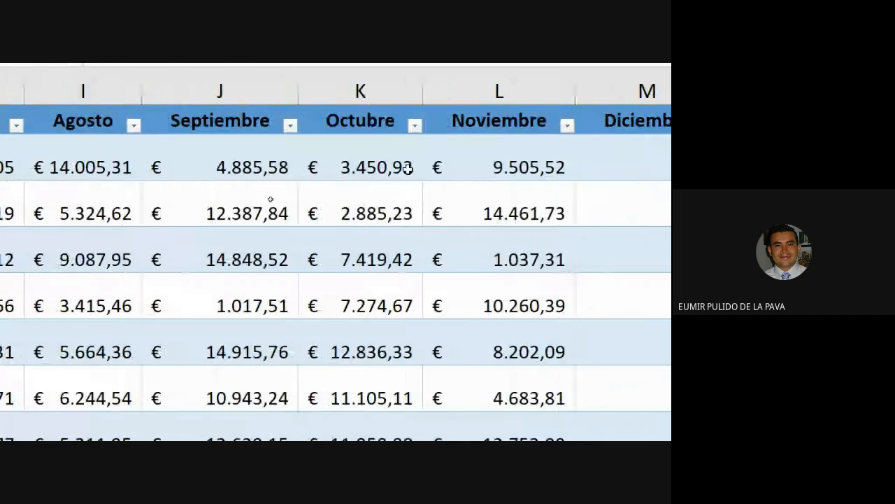
pyautogui.hscroll(3, 410, 165)
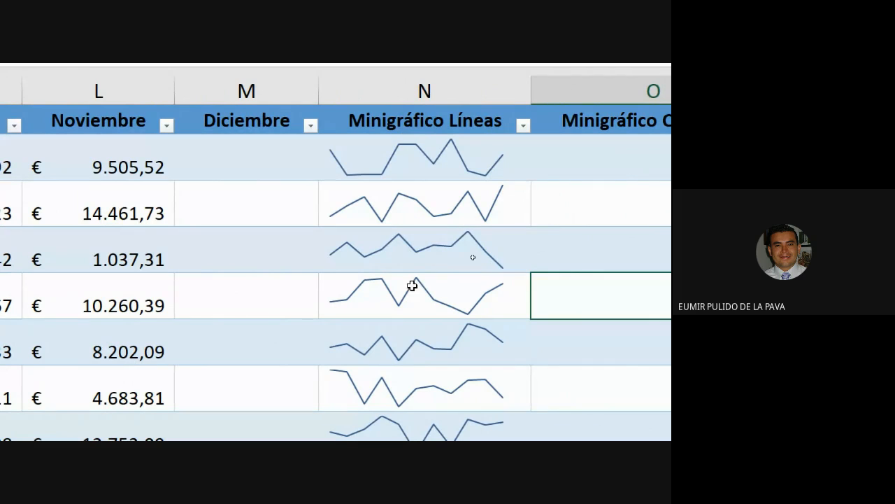
pyautogui.hscroll(-3, 252, 228)
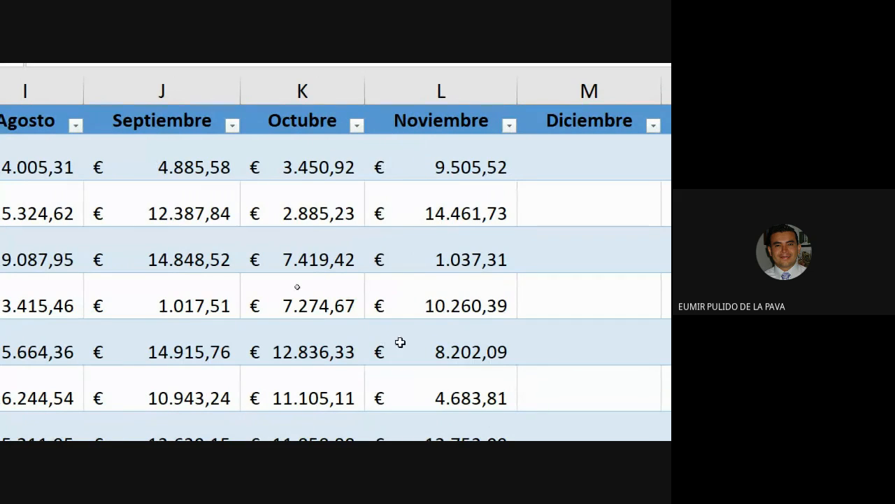
pyautogui.hscroll(3, 466, 335)
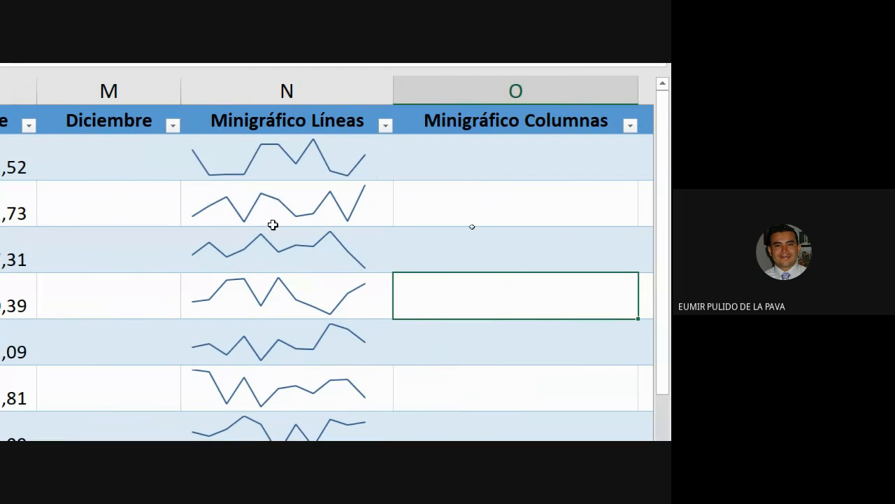
# Step: Try the Columnas type on the Minigráfico Líneas sparkline group and restore the Líneas type
pyautogui.click(372, 139)
pyautogui.hotkey('ctrl', 'shift', 'Down')
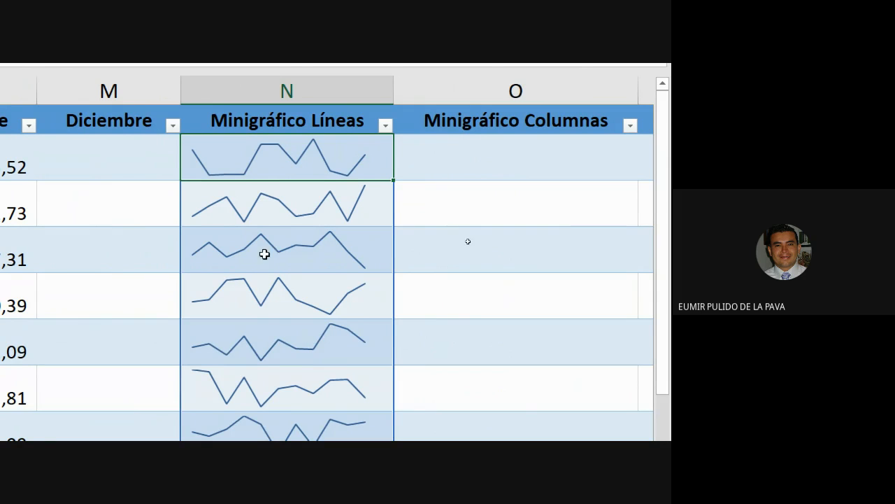
pyautogui.scroll(-5, 287, 186)
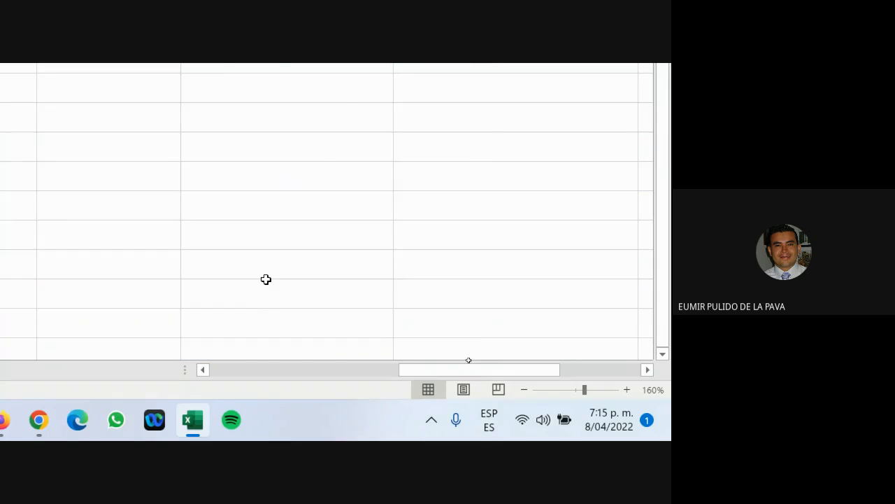
pyautogui.scroll(5, 266, 280)
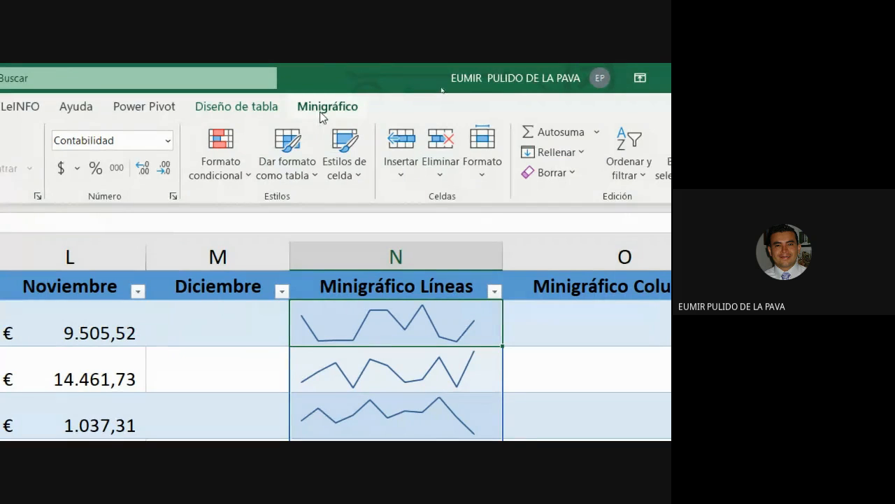
pyautogui.click(320, 108)
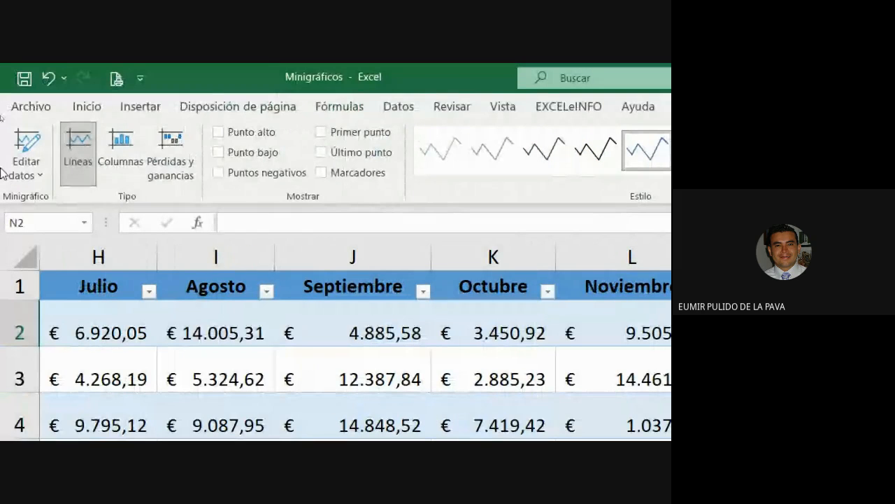
pyautogui.click(121, 171)
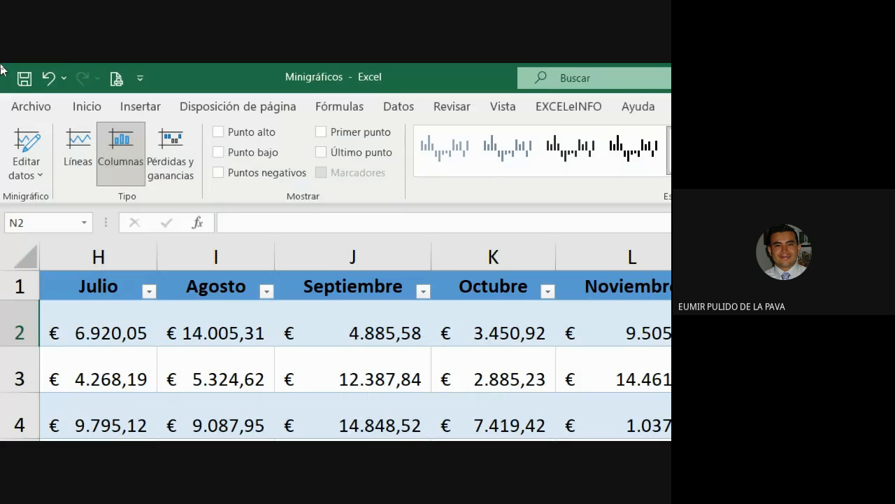
pyautogui.click(81, 160)
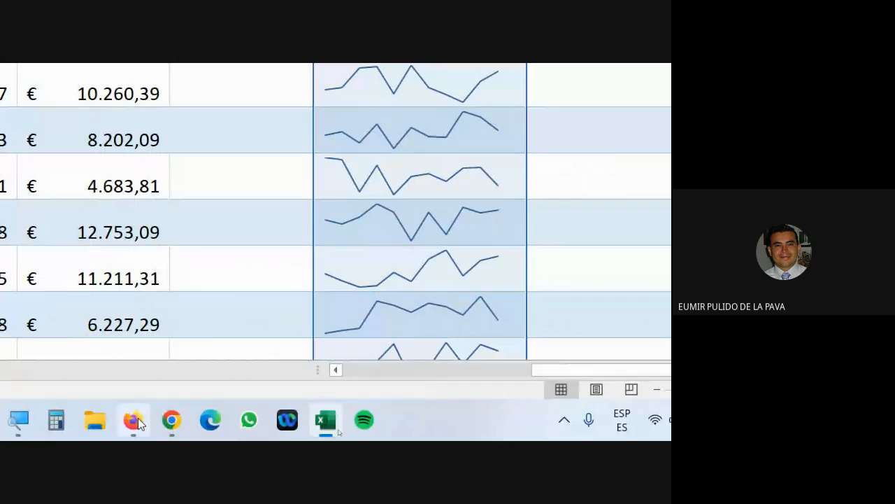
# Step: Reduce the screen magnification with the Lupa magnifier
pyautogui.click(32, 427)
pyautogui.click(497, 396)
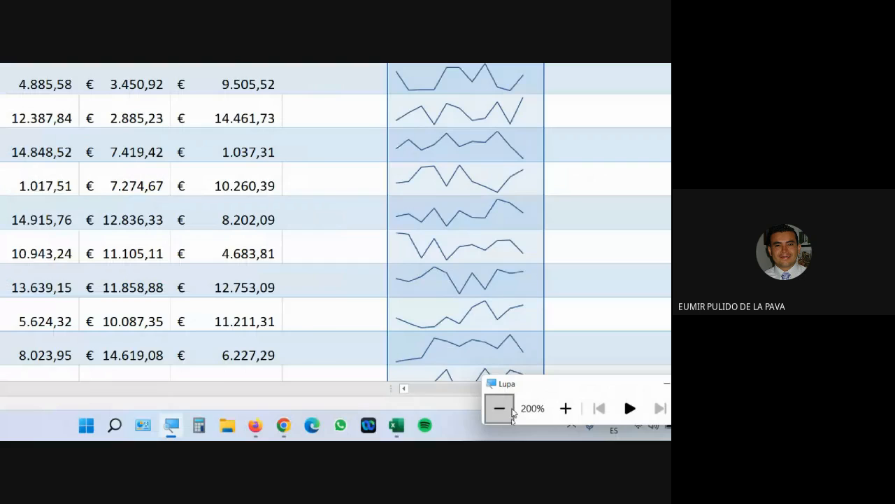
# Step: Dismiss the Lupa magnifier window and bring the first columns of the store table back into view
pyautogui.click(617, 403)
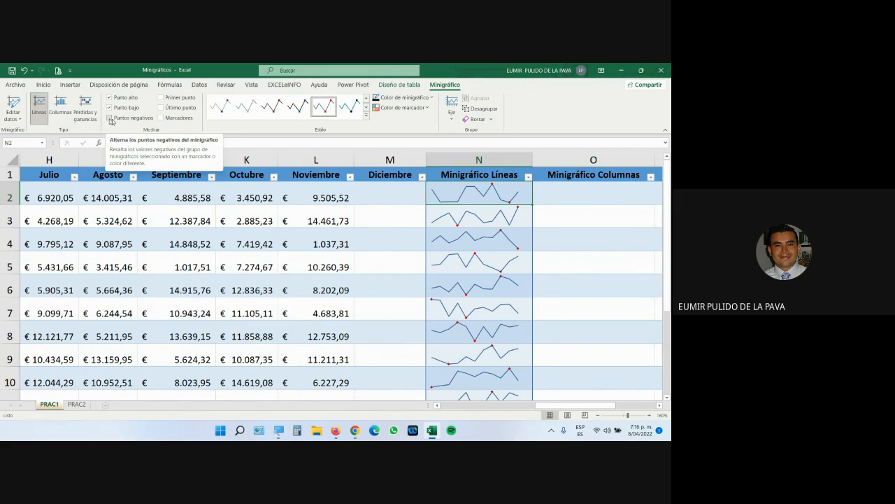
pyautogui.click(545, 397)
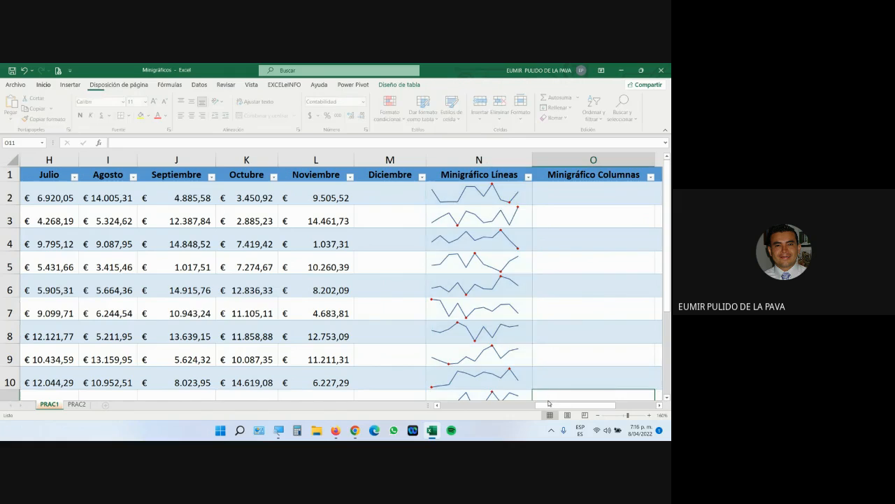
pyautogui.moveTo(537, 405); pyautogui.dragTo(438, 421)
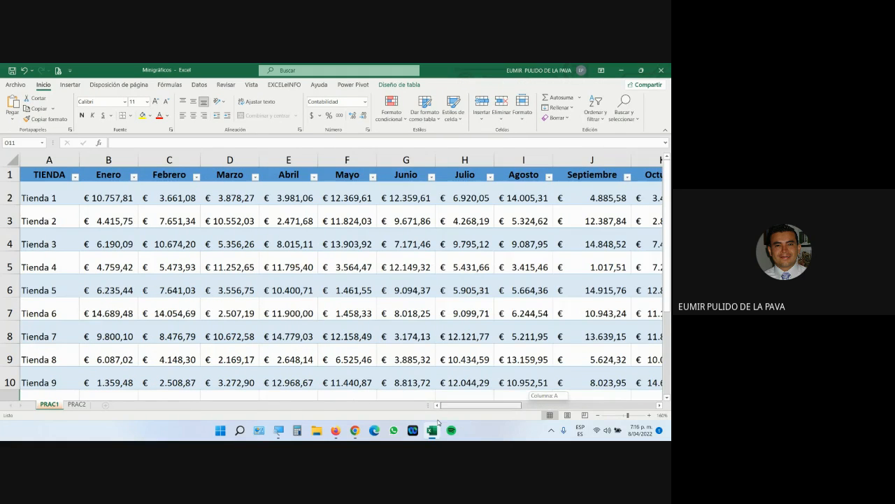
# Step: Admit the waiting participant to the Google Meet call and switch back to the Excel workbook
pyautogui.click(329, 379)
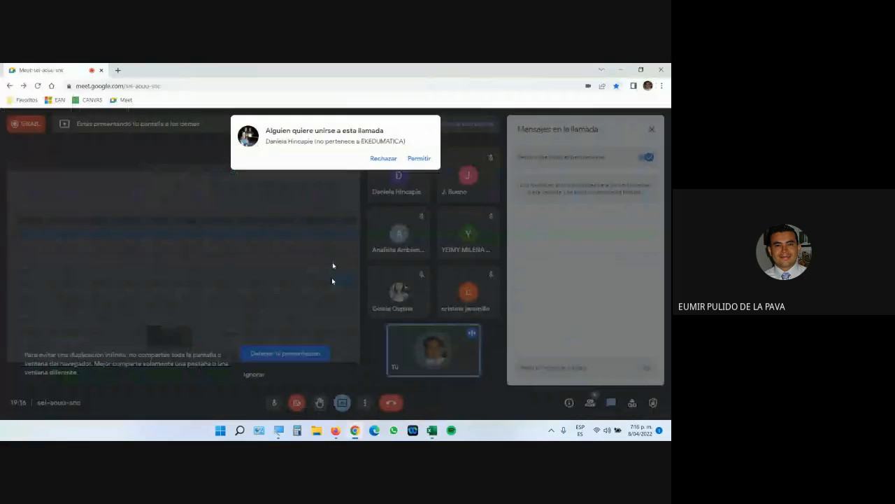
pyautogui.click(419, 159)
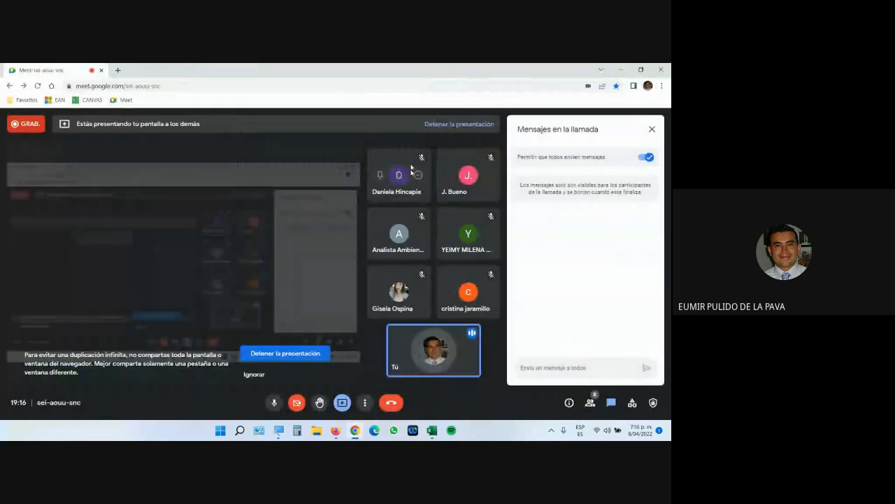
pyautogui.click(431, 432)
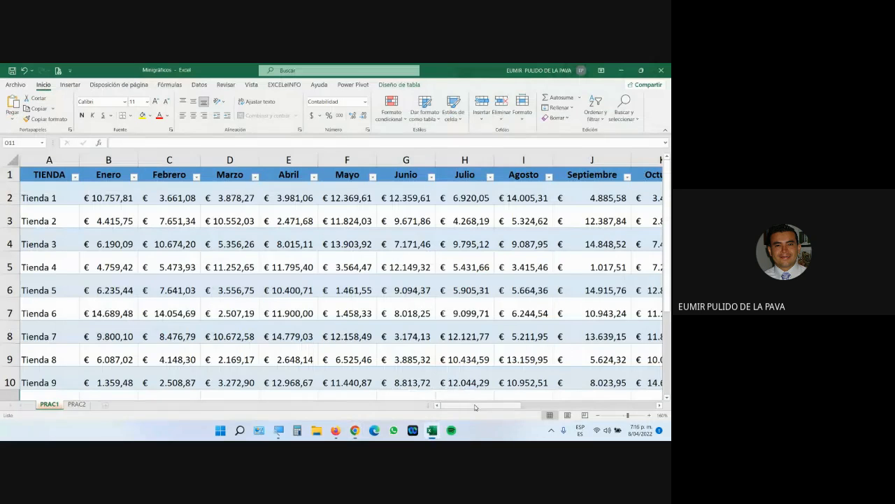
# Step: Show the first point, last point and markers on the Minigráfico Líneas sparkline group in column N
pyautogui.moveTo(438, 406); pyautogui.dragTo(606, 404)
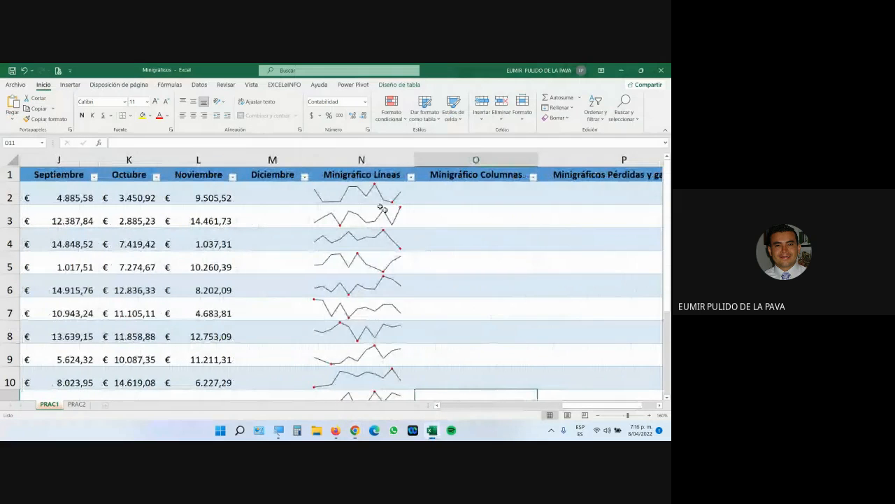
pyautogui.click(336, 185)
pyautogui.click(444, 85)
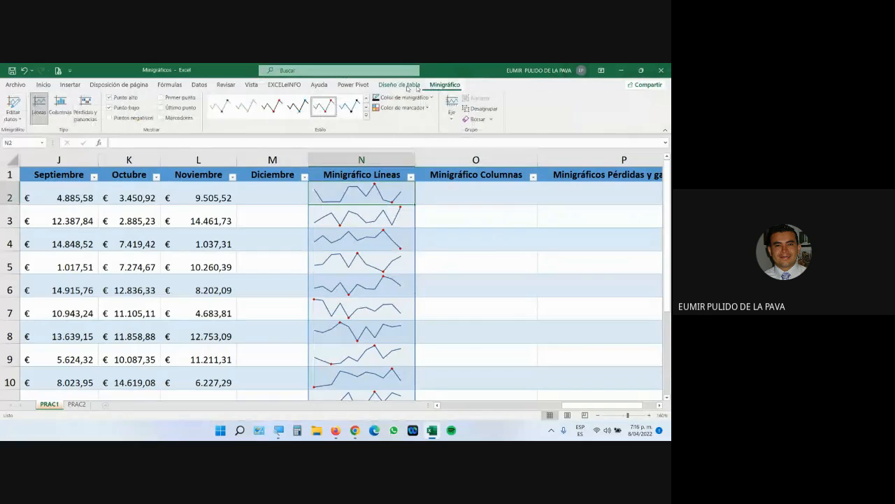
pyautogui.click(168, 101)
pyautogui.click(161, 109)
pyautogui.click(163, 119)
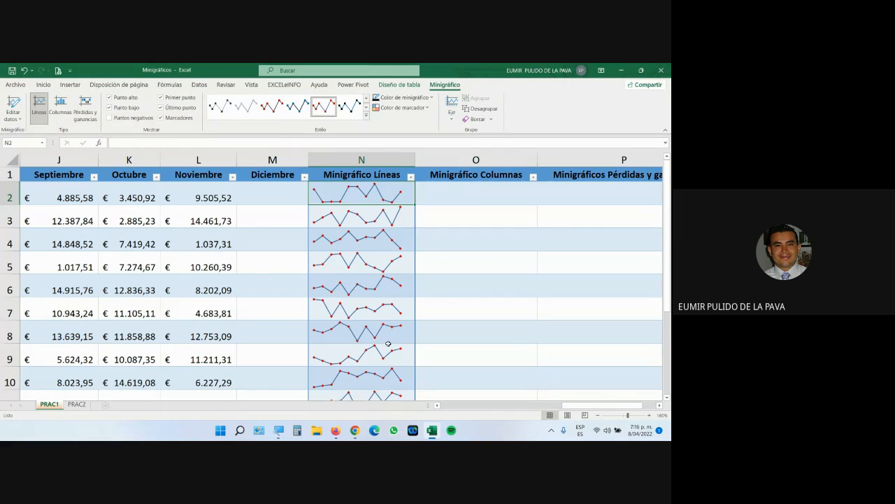
# Step: Apply the light orange style to the column N sparklines and change their line colour to standard blue
pyautogui.click(367, 116)
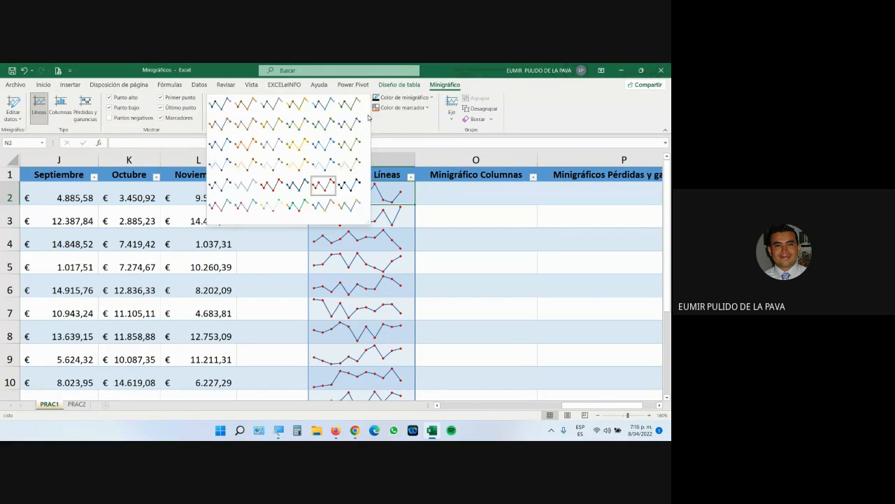
pyautogui.click(247, 169)
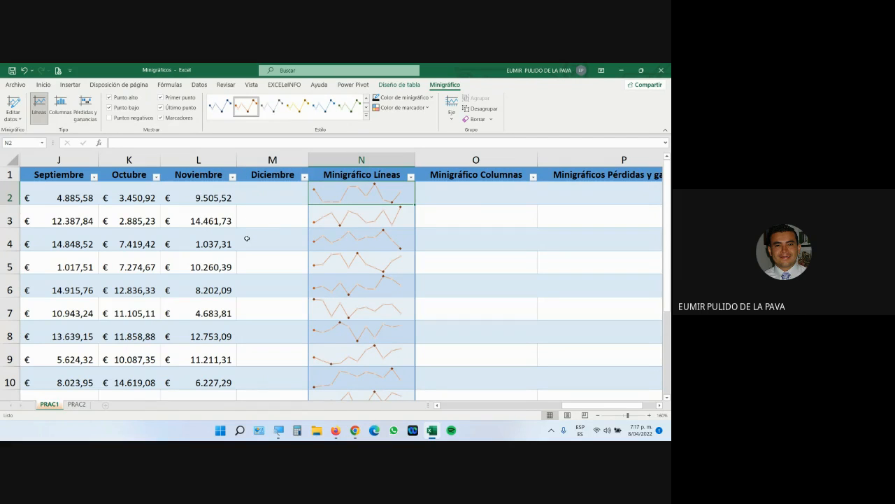
pyautogui.press('super+plus')
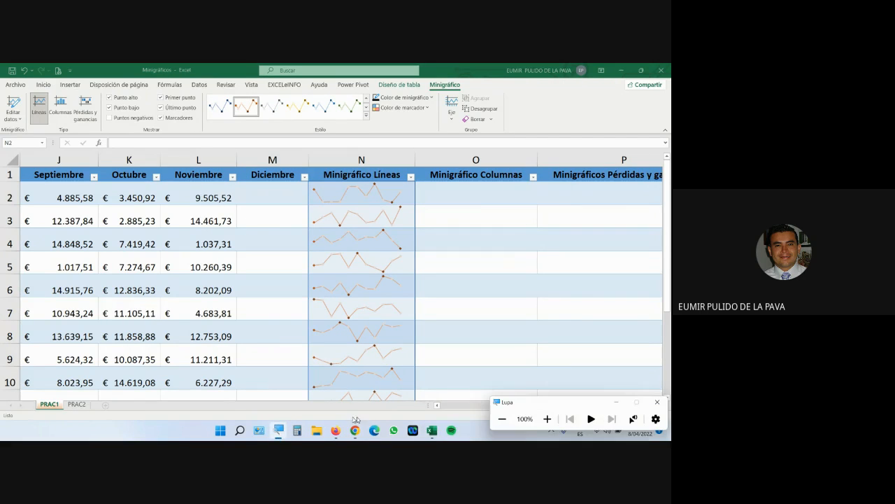
pyautogui.click(547, 419)
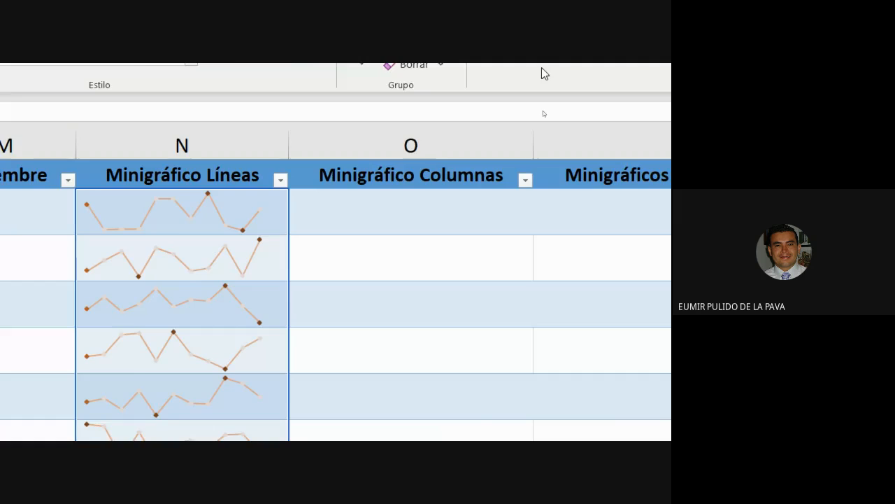
pyautogui.click(291, 115)
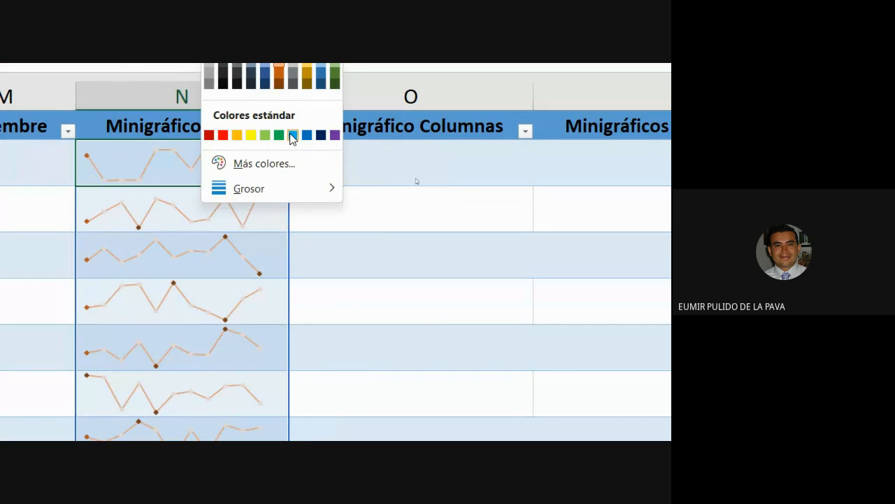
pyautogui.click(307, 135)
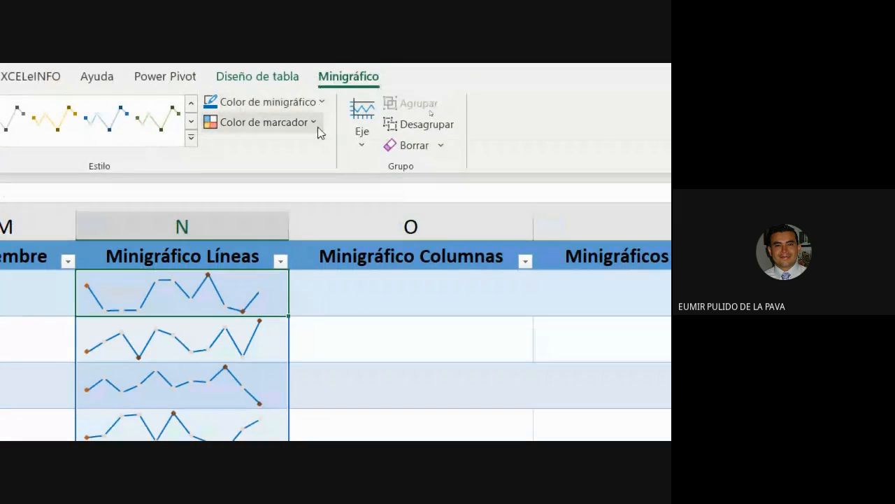
# Step: Try green as the sparklines' high-point (Punto alto) marker colour and replace it with standard red
pyautogui.click(315, 124)
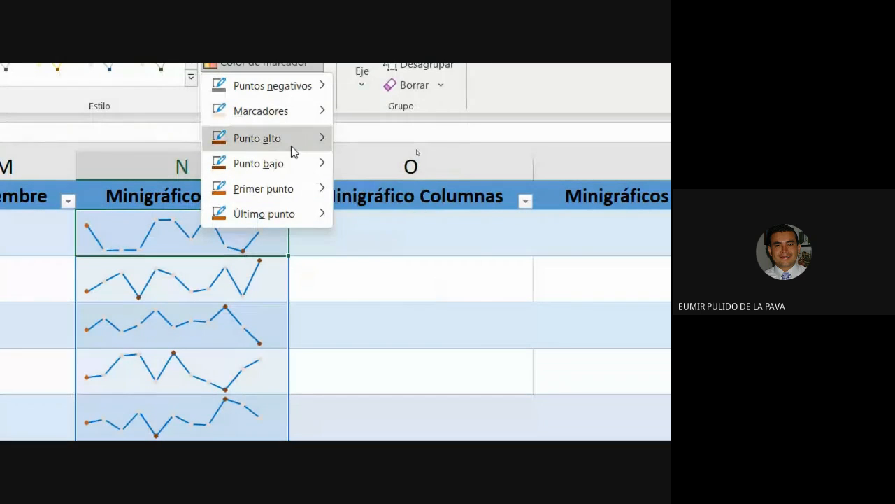
pyautogui.moveTo(292, 148)
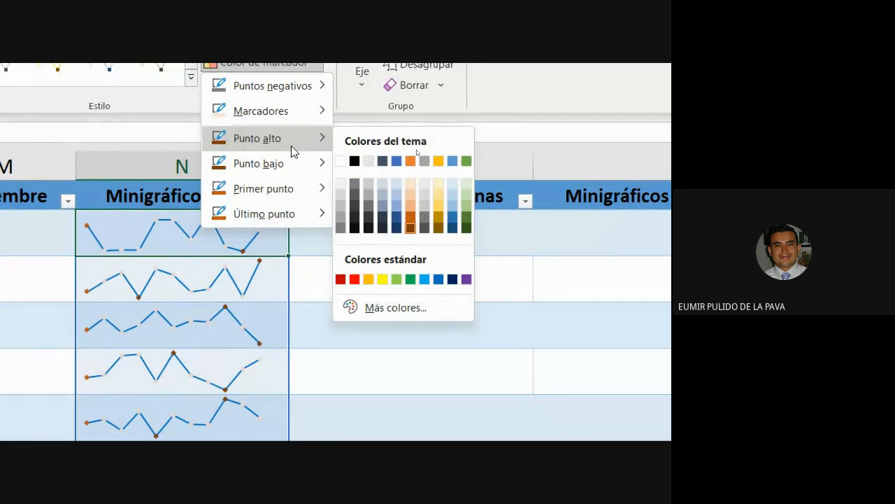
pyautogui.click(411, 280)
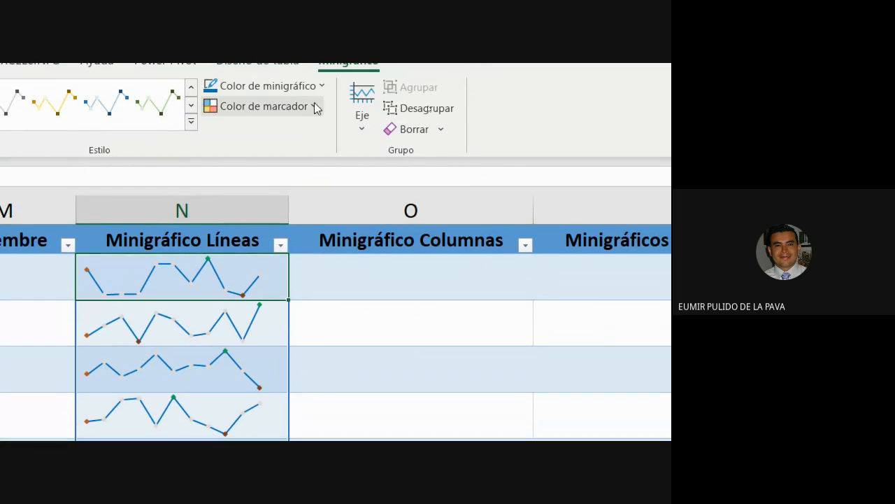
pyautogui.click(314, 61)
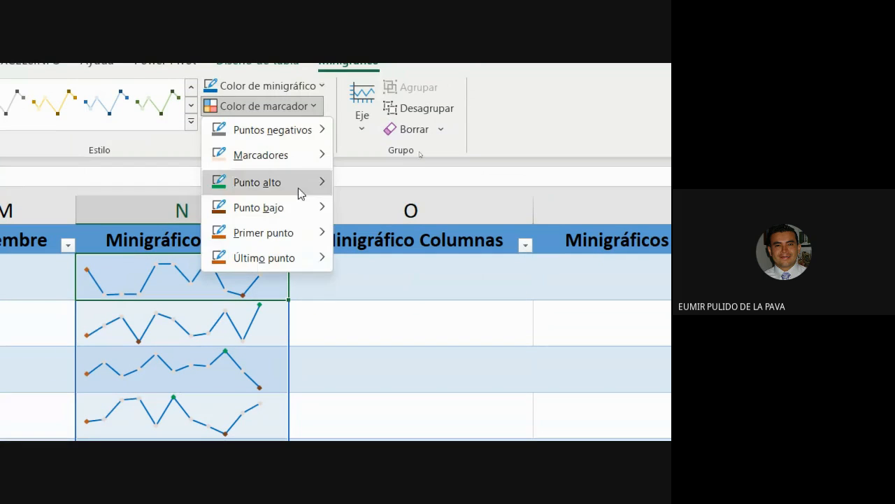
pyautogui.moveTo(309, 188)
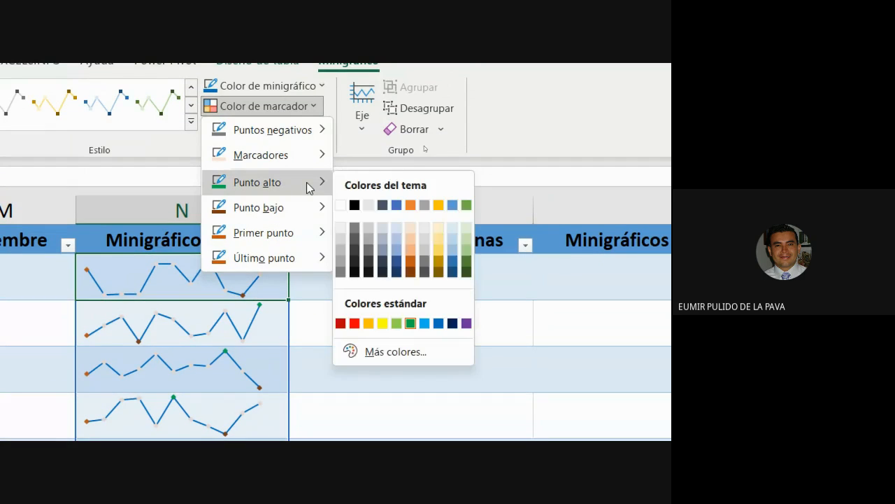
pyautogui.click(355, 322)
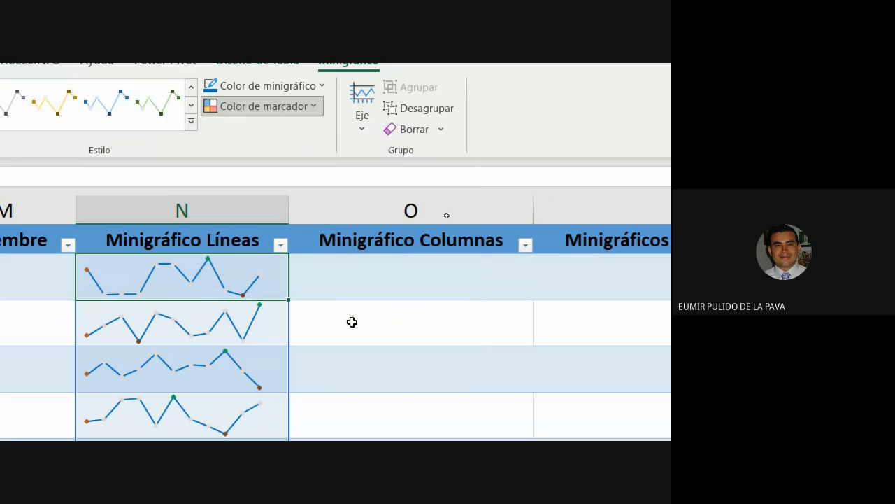
# Step: Set the sparklines' low-point (Punto bajo) marker colour to black and the general Marcadores colour to yellow
pyautogui.click(294, 106)
pyautogui.moveTo(291, 218)
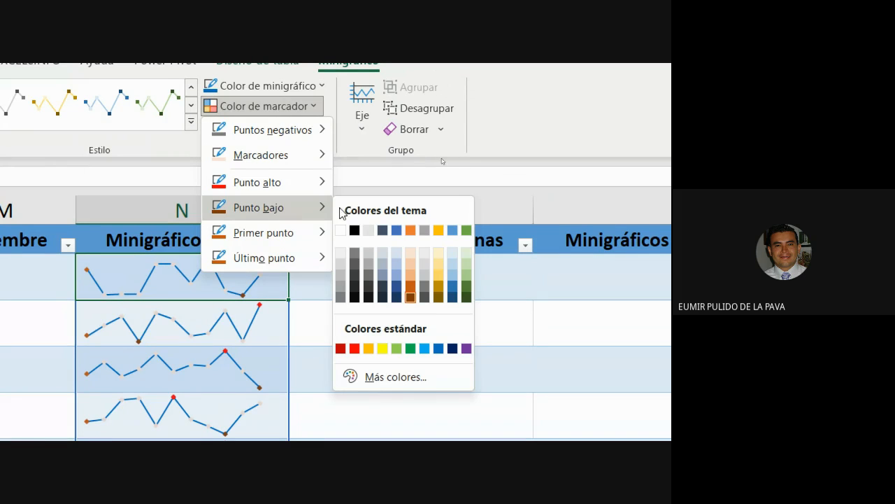
pyautogui.click(352, 230)
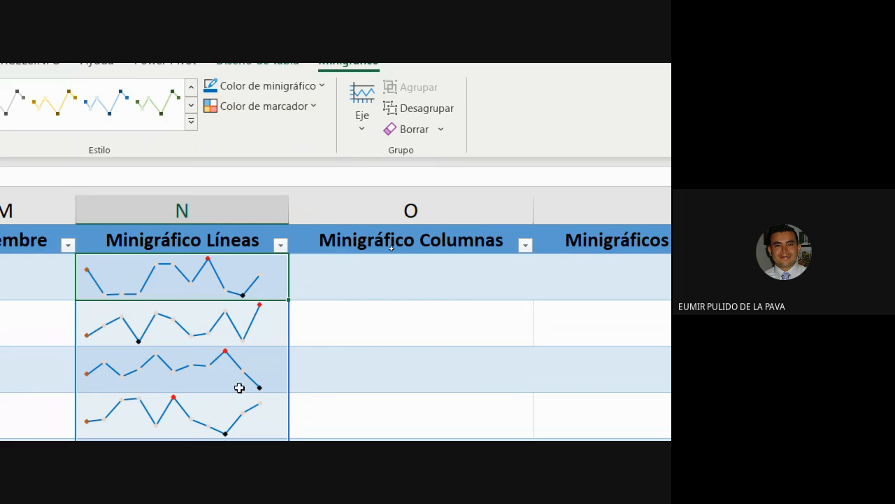
pyautogui.click(288, 106)
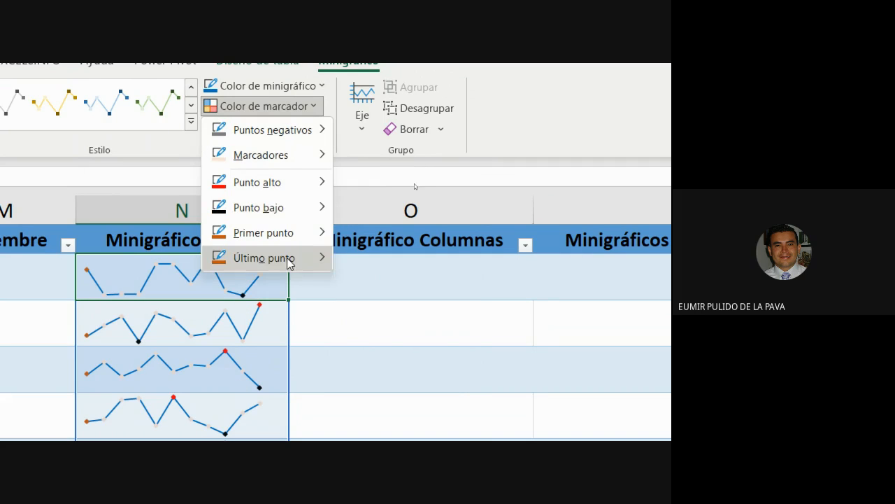
pyautogui.moveTo(299, 157)
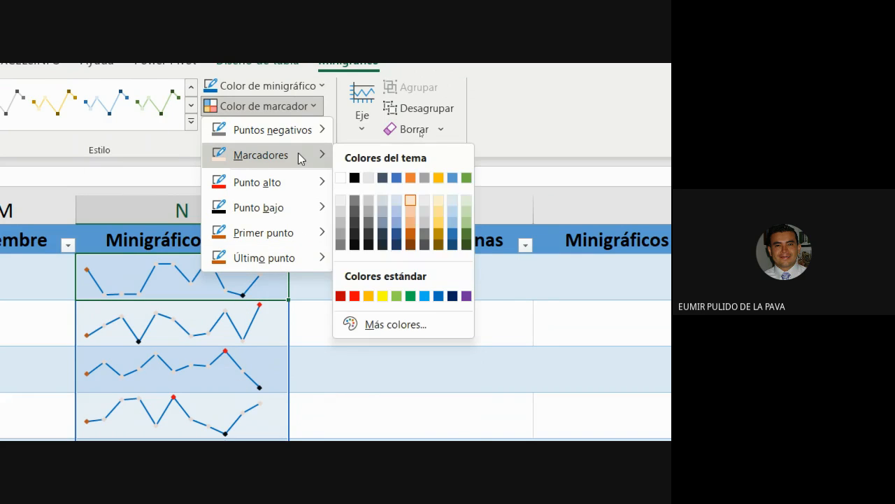
pyautogui.click(383, 297)
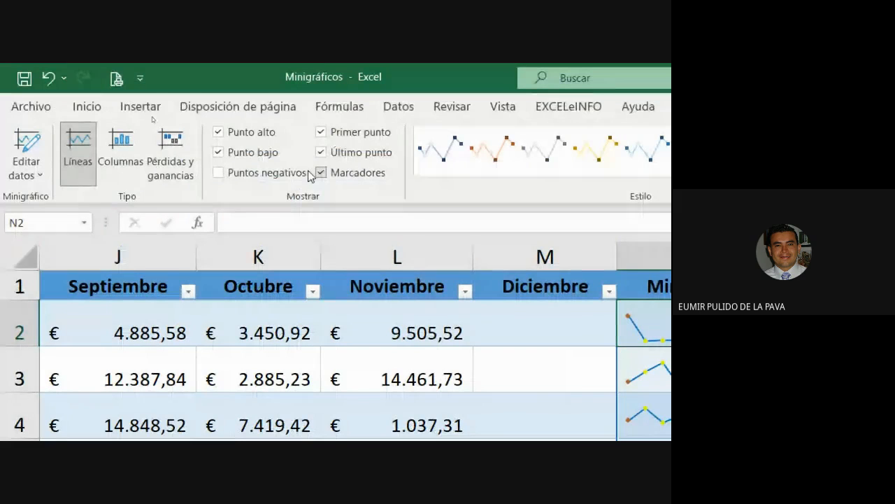
# Step: Hide the markers, last point and first point on the column N sparklines and change their type to Columnas
pyautogui.click(320, 172)
pyautogui.click(320, 151)
pyautogui.click(323, 133)
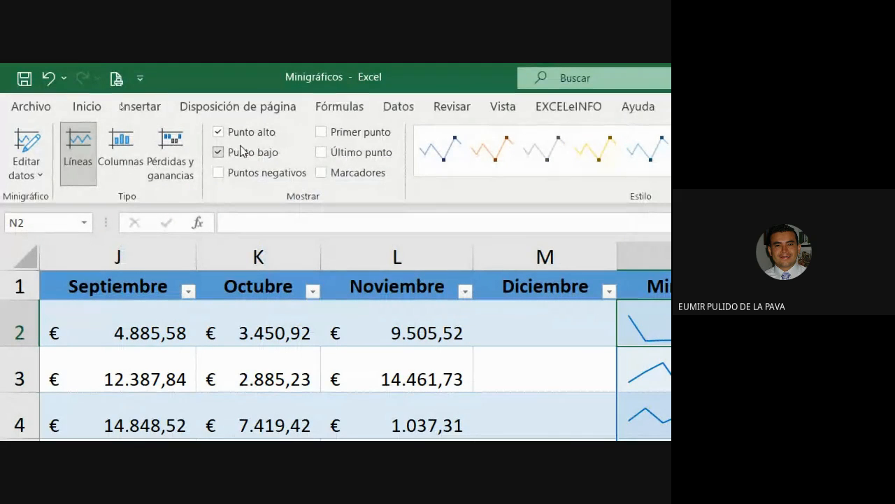
pyautogui.click(118, 158)
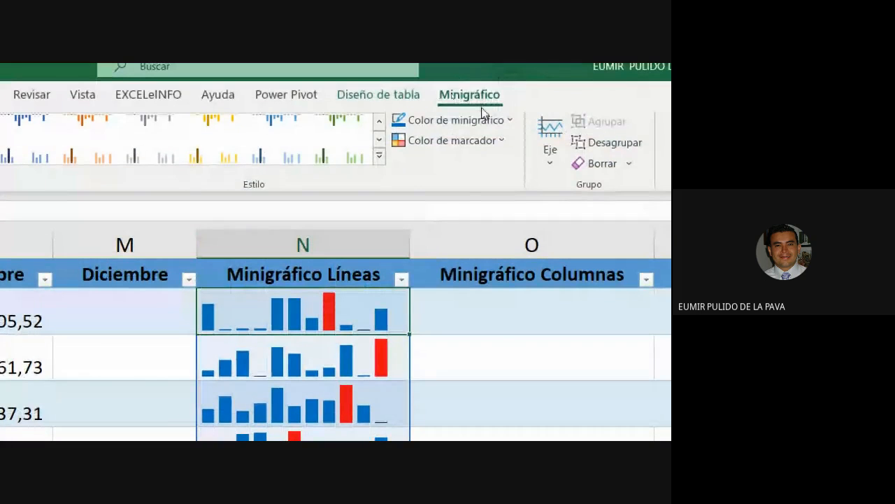
# Step: Colour the high point of the column sparklines standard green and their low point red
pyautogui.click(480, 143)
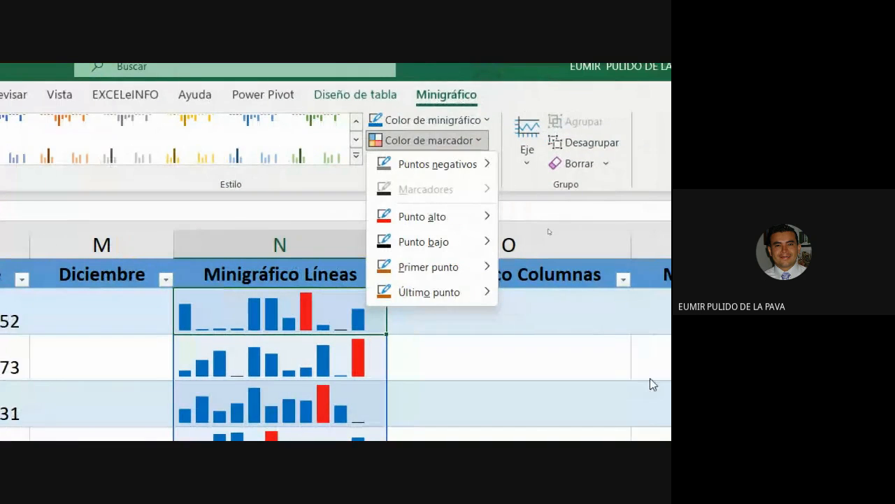
pyautogui.moveTo(483, 218)
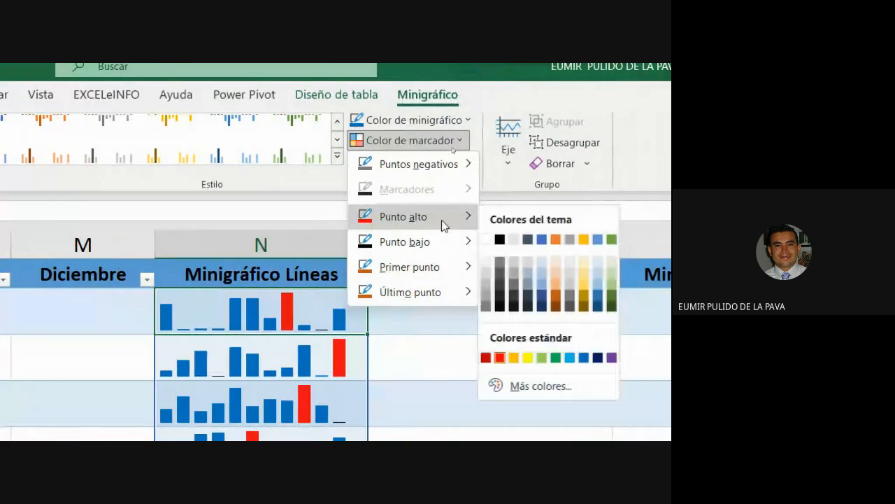
pyautogui.click(557, 358)
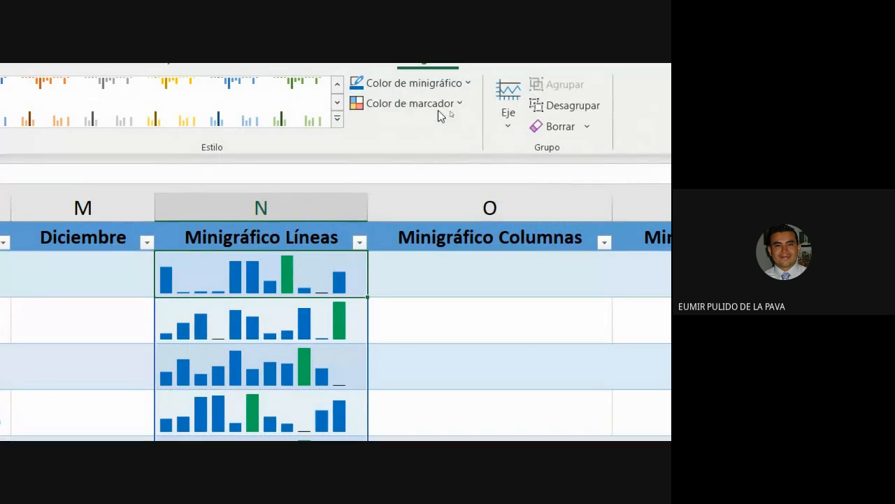
pyautogui.click(455, 105)
pyautogui.moveTo(428, 214)
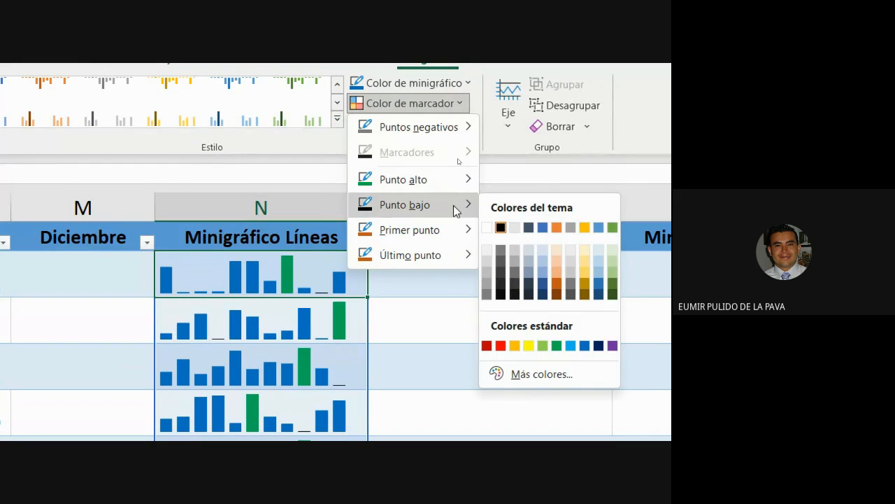
pyautogui.click(500, 345)
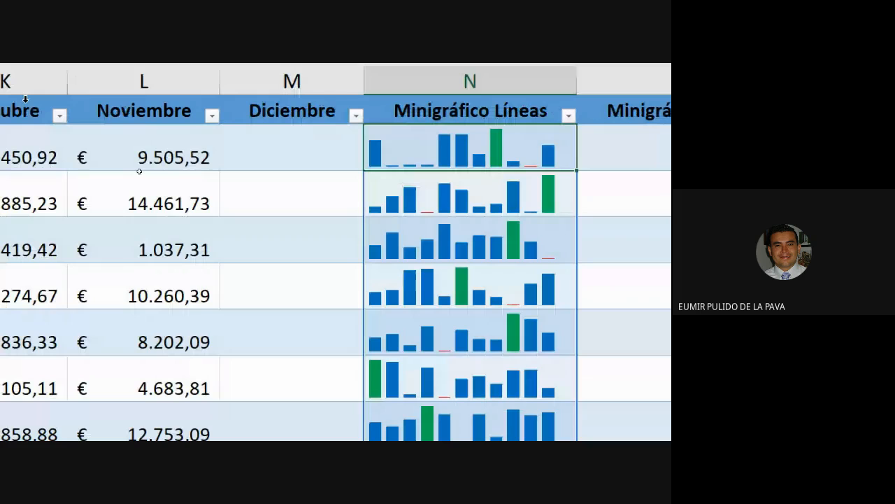
# Step: Enter the December figures 12500, 15000, 10000 and 9500 in cells M2 to M5
pyautogui.click(266, 143)
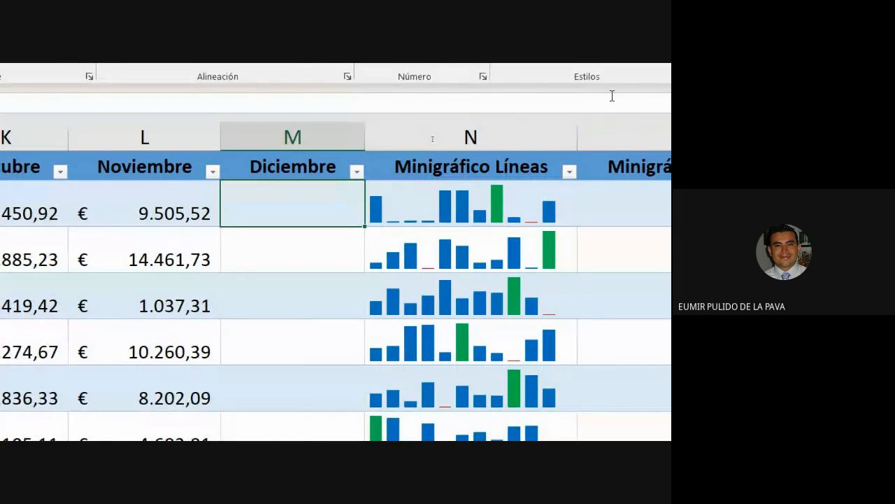
pyautogui.write('9')
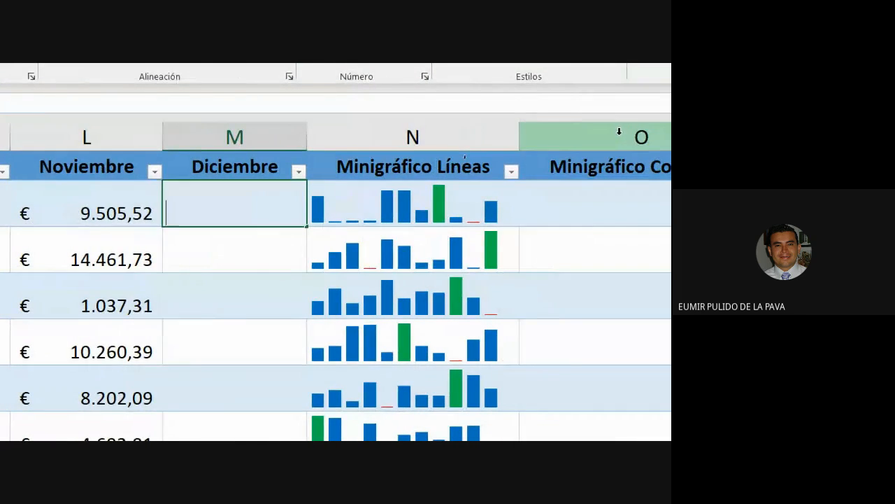
pyautogui.press('BackSpace')
pyautogui.write('12500')
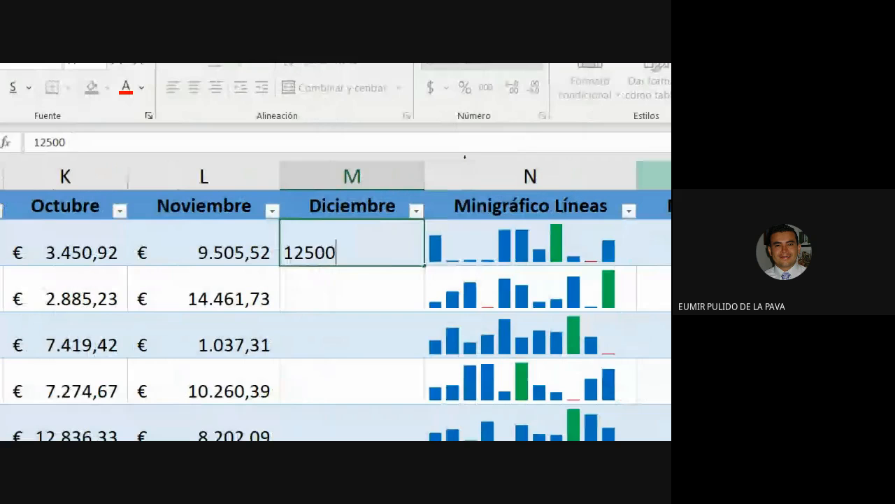
pyautogui.hotkey('ctrl', 'Return')
pyautogui.press('Return')
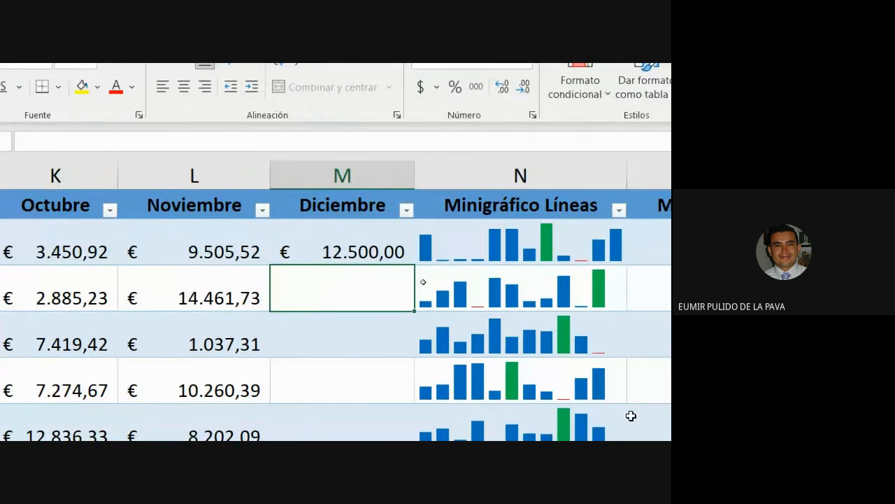
pyautogui.write('15.000')
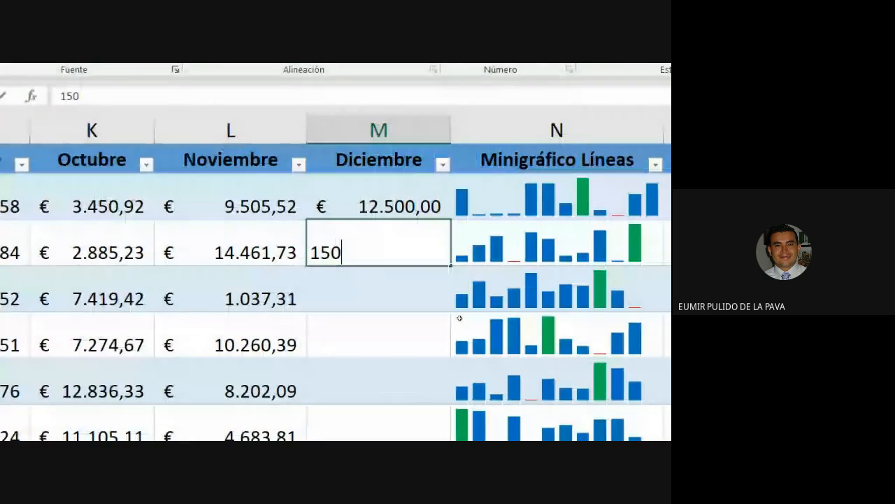
pyautogui.press('Return')
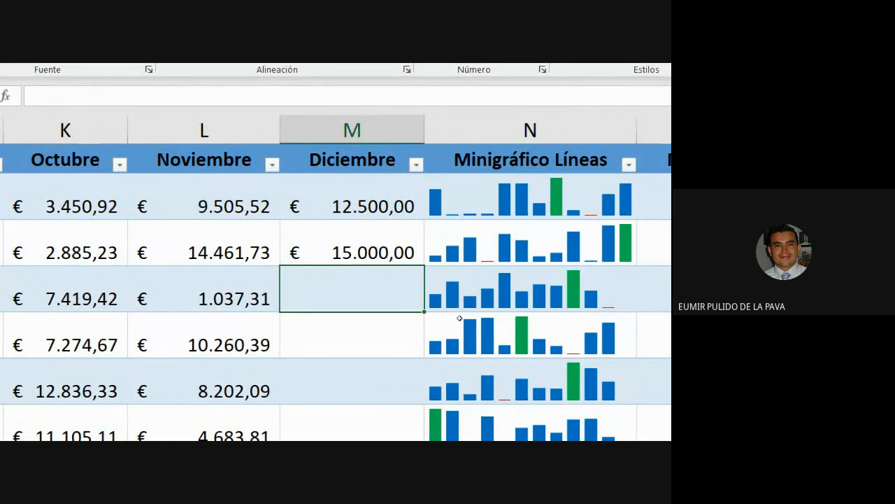
pyautogui.write('10000')
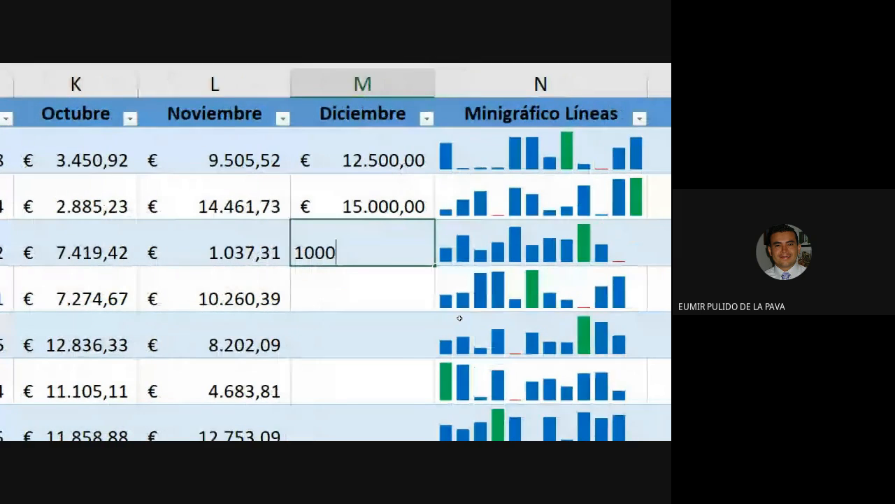
pyautogui.press('Return')
pyautogui.write('9500')
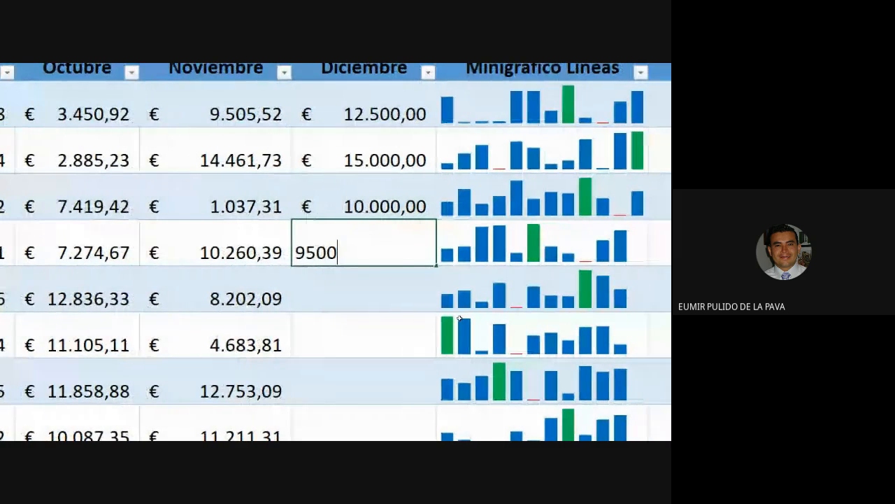
pyautogui.press('Return')
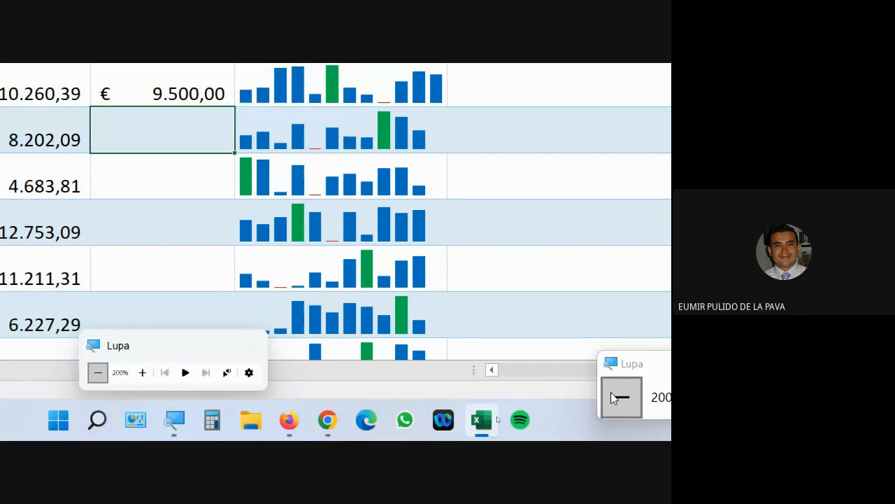
# Step: Reduce the magnification to 100%, switch to the Google Meet call, mute and unmute the microphone, and return to the Excel workbook
pyautogui.click(620, 396)
pyautogui.click(356, 432)
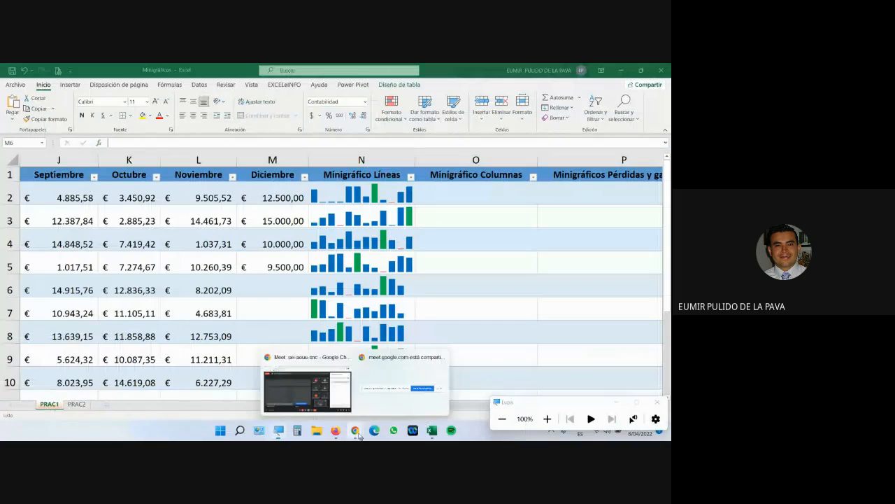
pyautogui.click(313, 406)
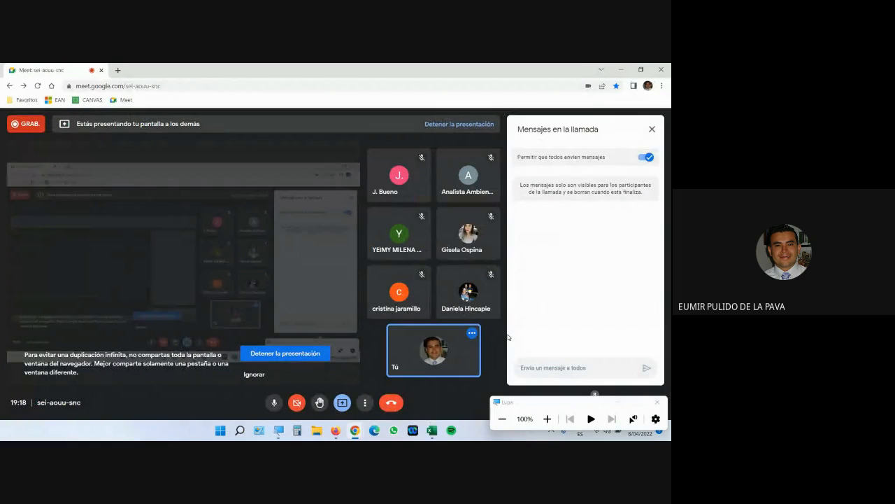
pyautogui.hotkey('ctrl', 'd')
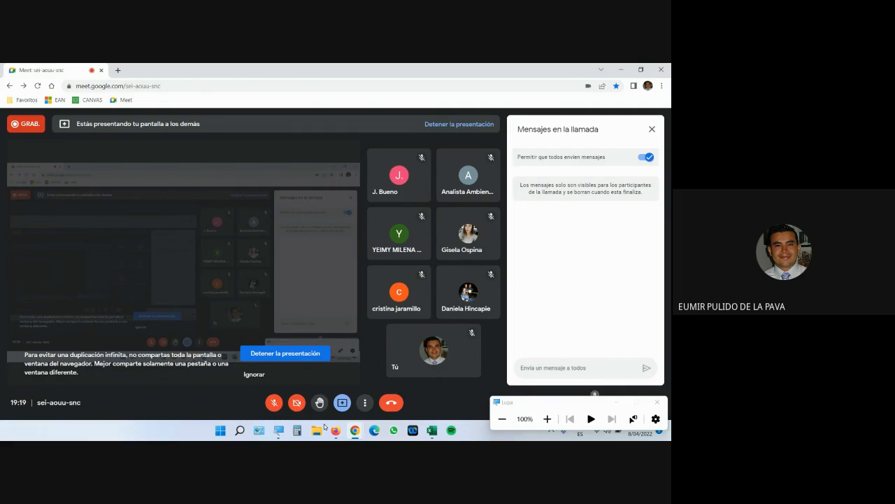
pyautogui.click(276, 405)
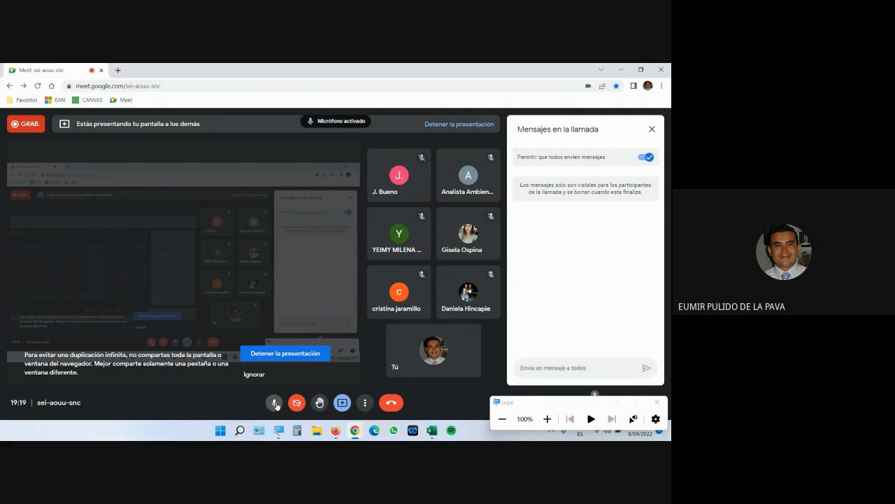
pyautogui.click(433, 431)
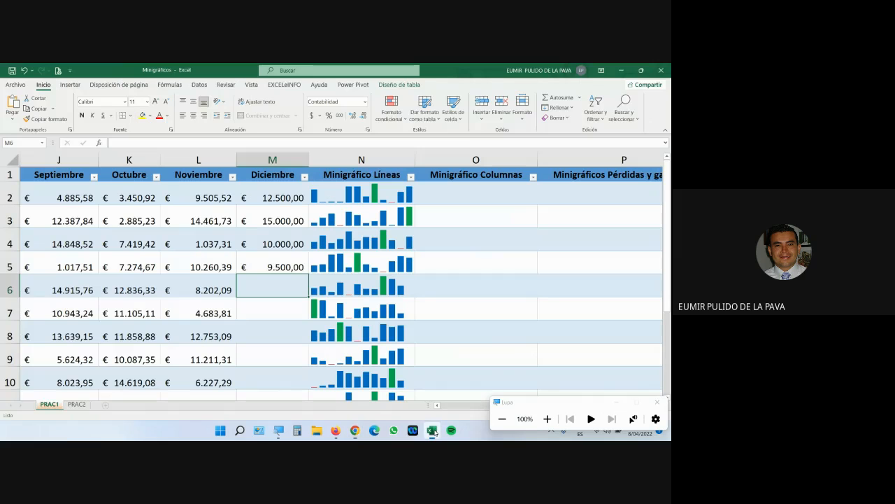
# Step: On sheet PRAC2, insert column sparklines in F2:F6 from the quarterly data range B2:E6
pyautogui.click(77, 404)
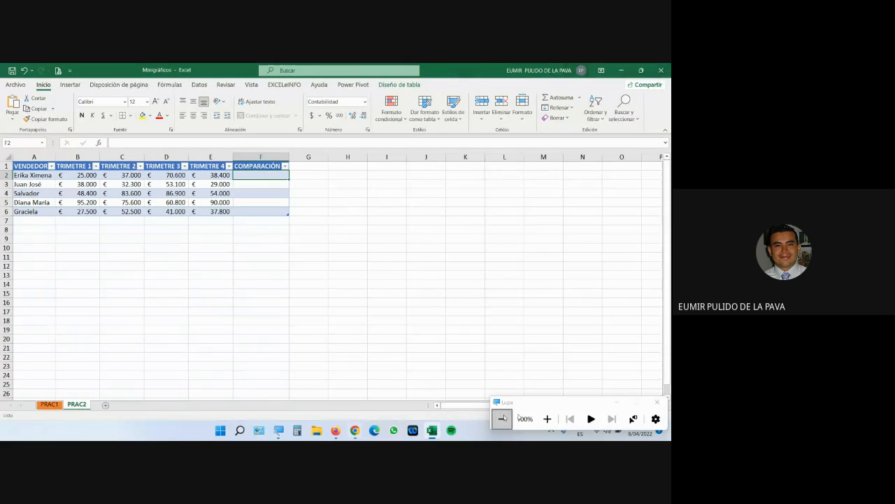
pyautogui.click(547, 419)
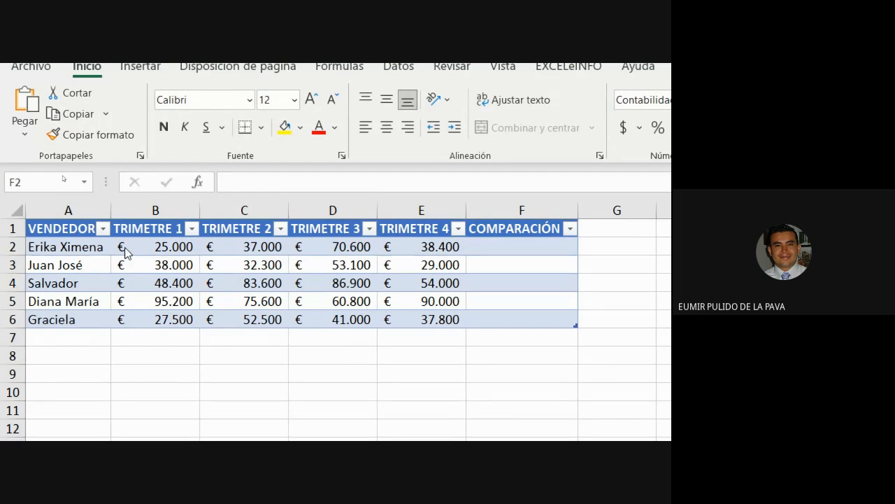
pyautogui.moveTo(144, 248); pyautogui.dragTo(416, 316)
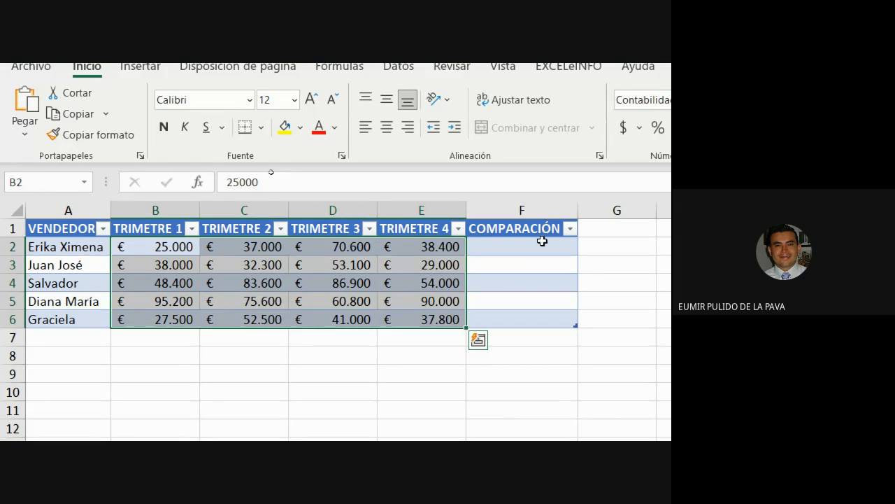
pyautogui.moveTo(540, 241); pyautogui.dragTo(544, 318)
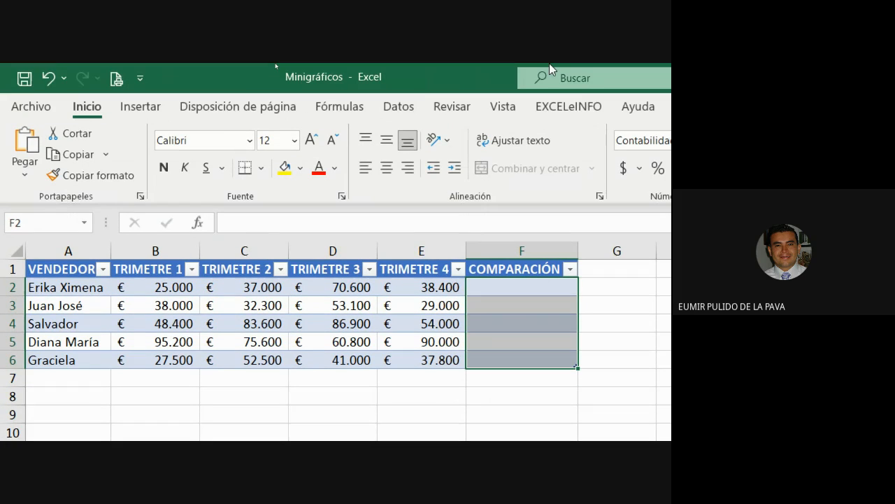
pyautogui.click(141, 108)
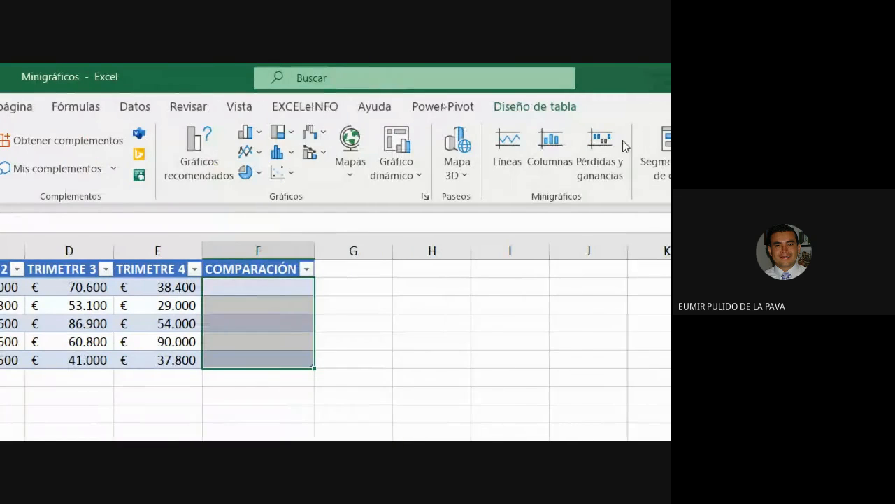
pyautogui.click(548, 163)
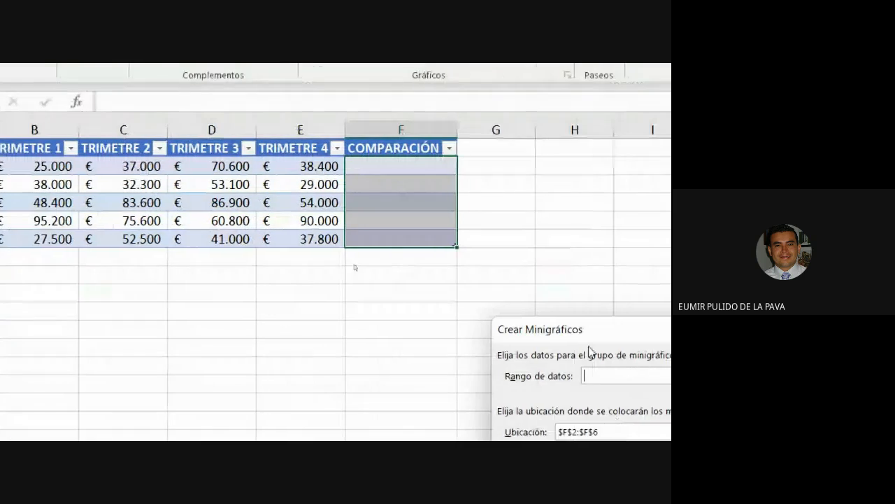
pyautogui.moveTo(586, 330); pyautogui.dragTo(224, 285)
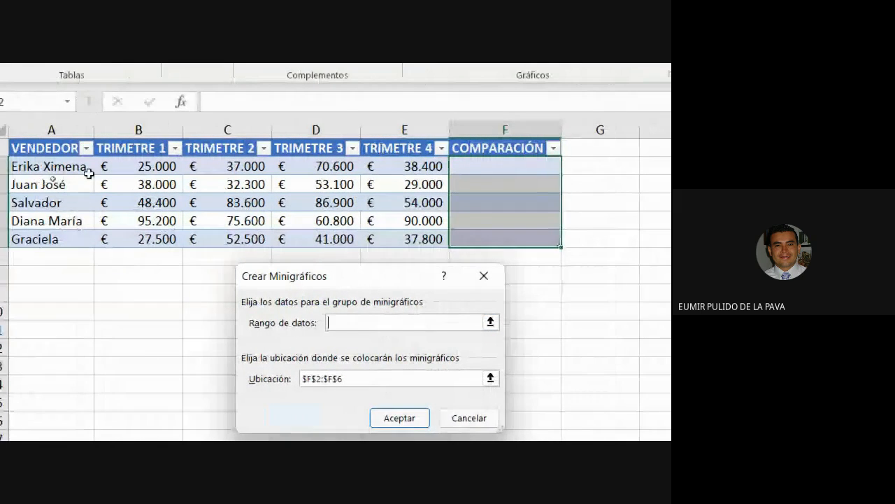
pyautogui.moveTo(119, 163); pyautogui.dragTo(394, 233)
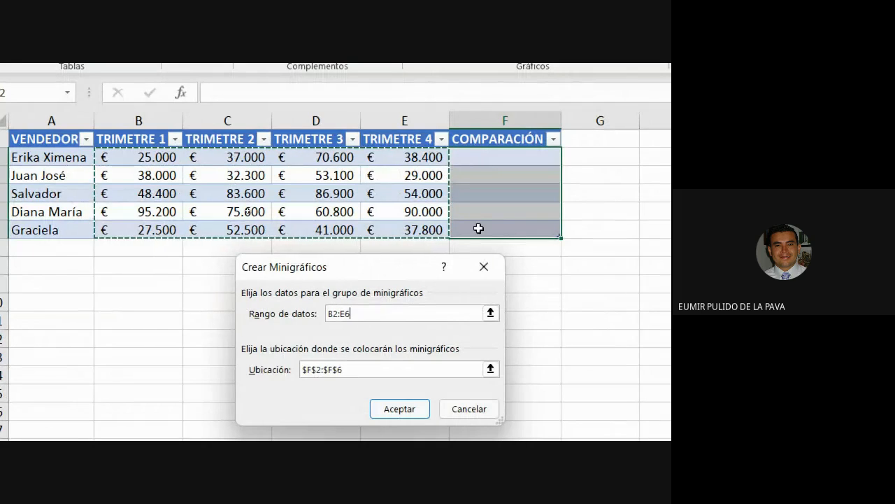
pyautogui.click(399, 408)
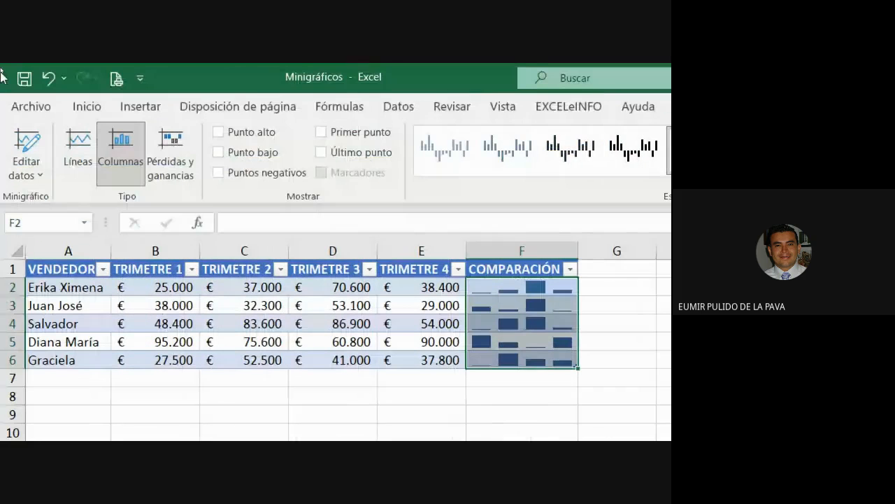
# Step: Set the height of the seller rows 2 to 6 to 30
pyautogui.click(91, 110)
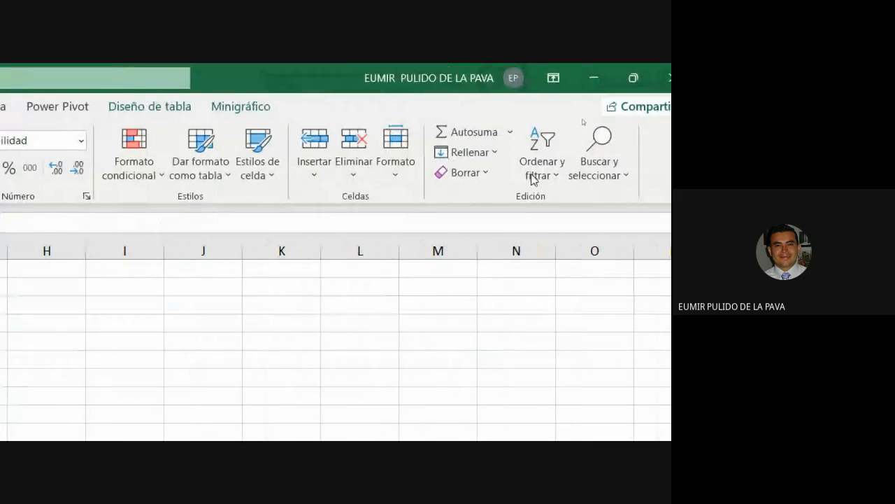
pyautogui.click(654, 168)
pyautogui.click(428, 226)
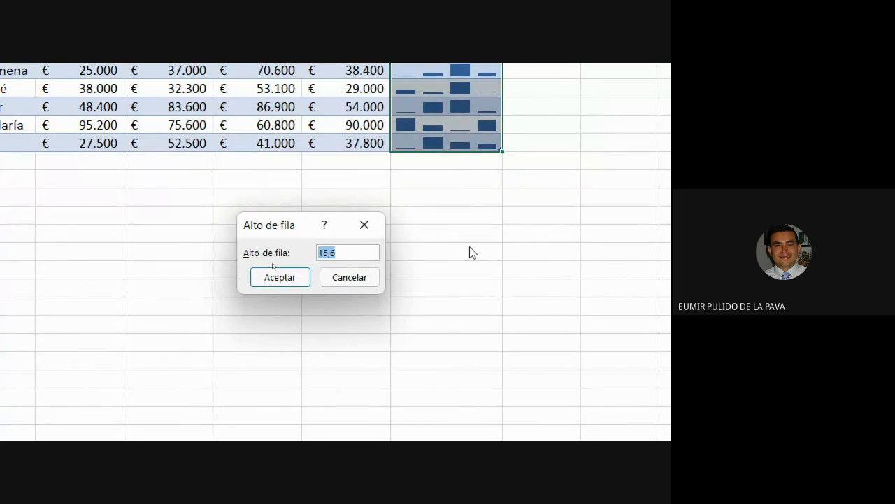
pyautogui.write('30')
pyautogui.press('Return')
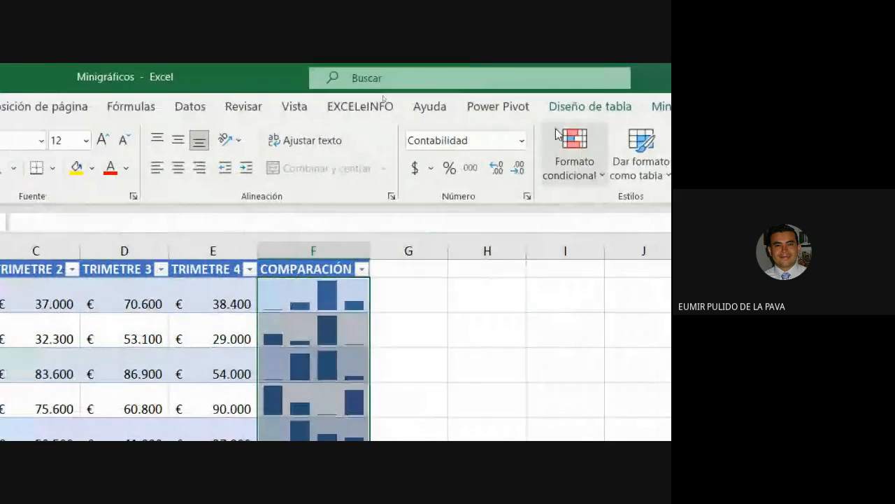
# Step: Apply an orange style to the COMPARACIÓN sparklines and show their high and low points (Punto alto, Punto bajo)
pyautogui.click(549, 106)
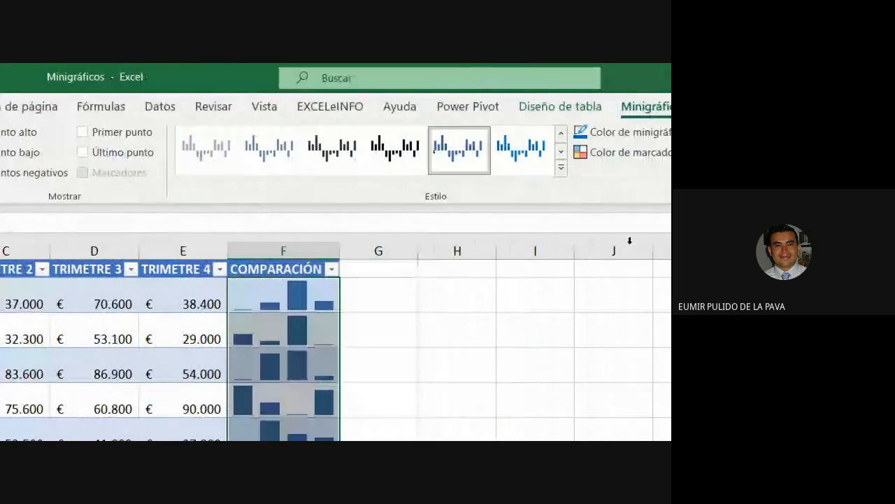
pyautogui.click(560, 169)
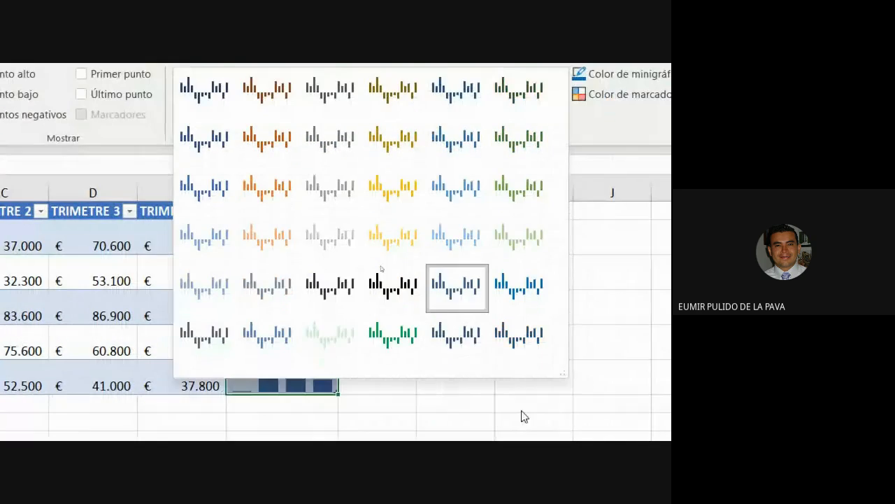
pyautogui.click(252, 171)
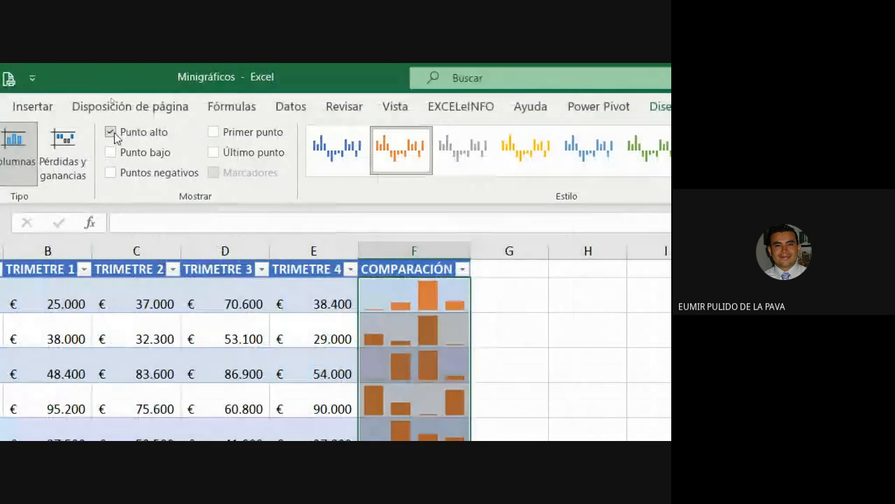
pyautogui.click(121, 135)
pyautogui.click(112, 152)
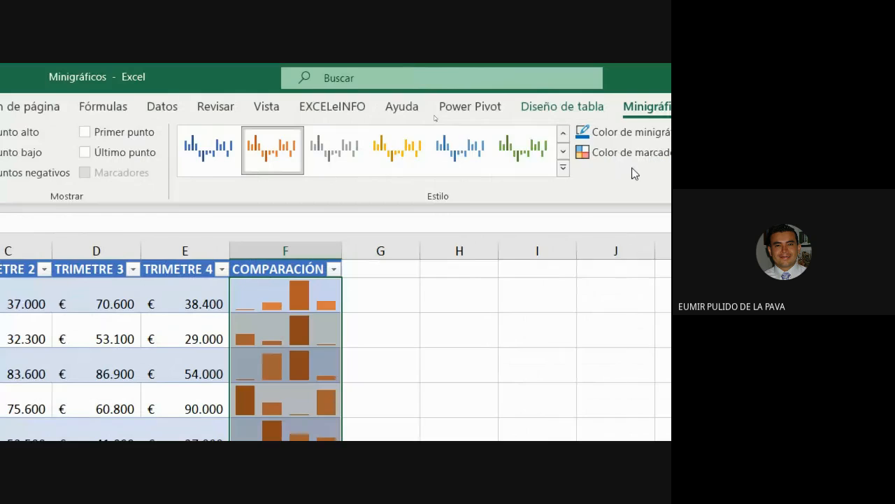
# Step: Colour the COMPARACIÓN sparklines' high points standard green, their low points standard red and the remaining columns standard dark blue
pyautogui.click(544, 153)
pyautogui.moveTo(482, 228)
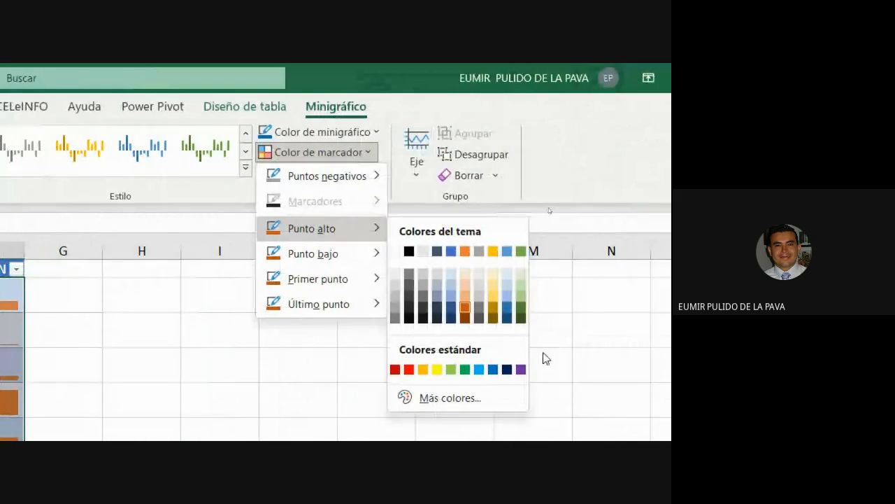
pyautogui.click(465, 369)
pyautogui.click(362, 152)
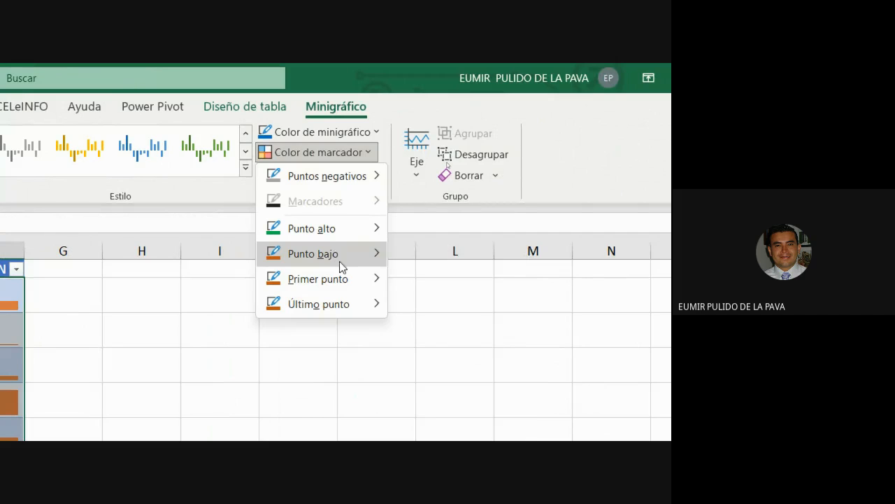
pyautogui.moveTo(378, 256)
pyautogui.click(409, 392)
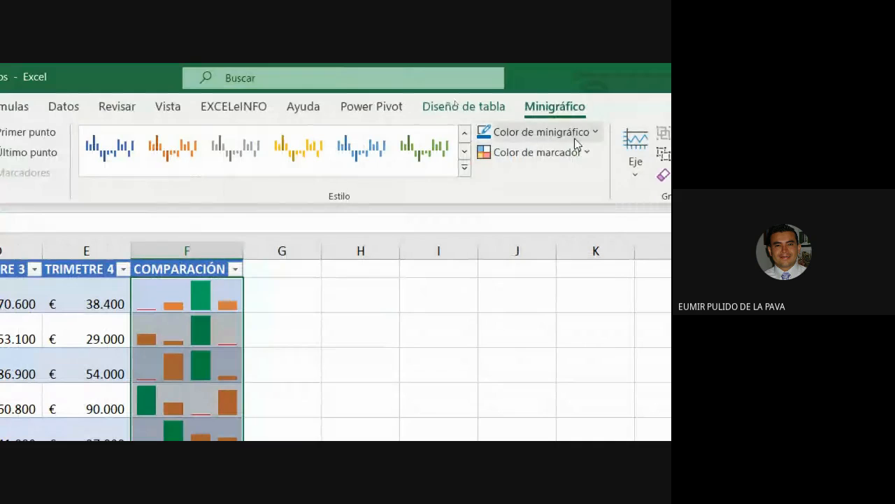
pyautogui.click(575, 136)
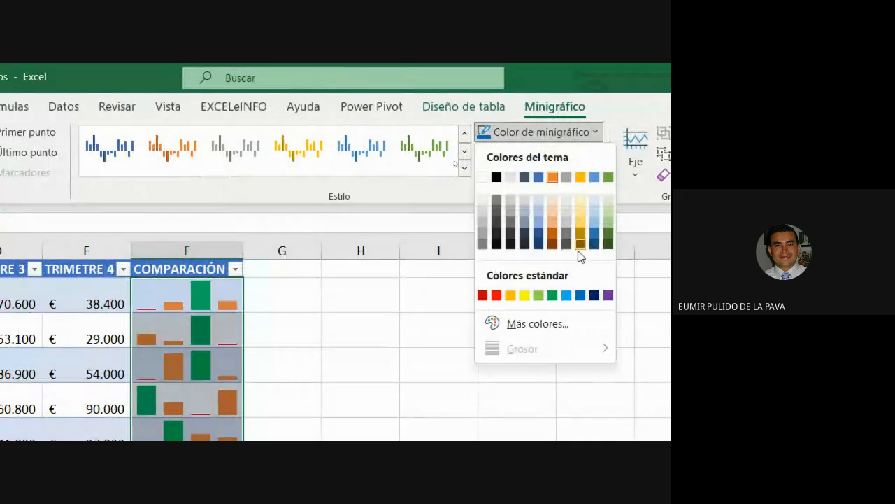
pyautogui.click(596, 297)
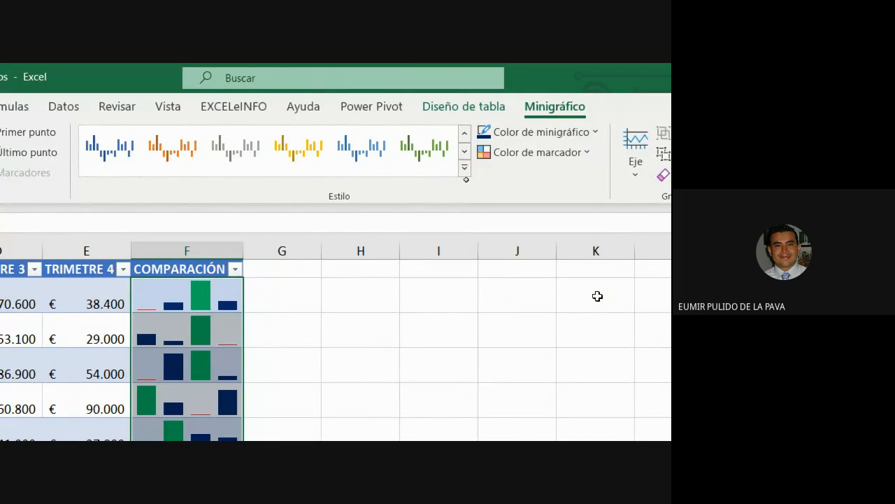
# Step: Switch to the Google Meet call to check its participants and messages, and return to the Excel workbook
pyautogui.click(405, 261)
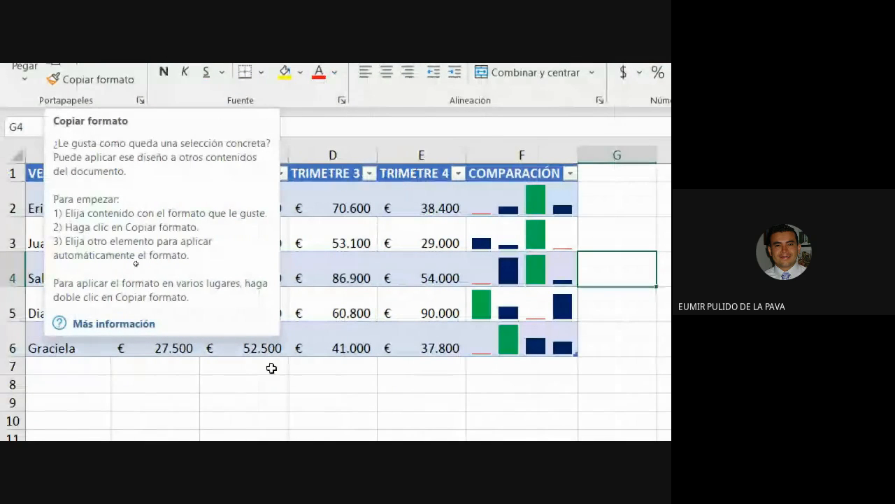
pyautogui.click(189, 383)
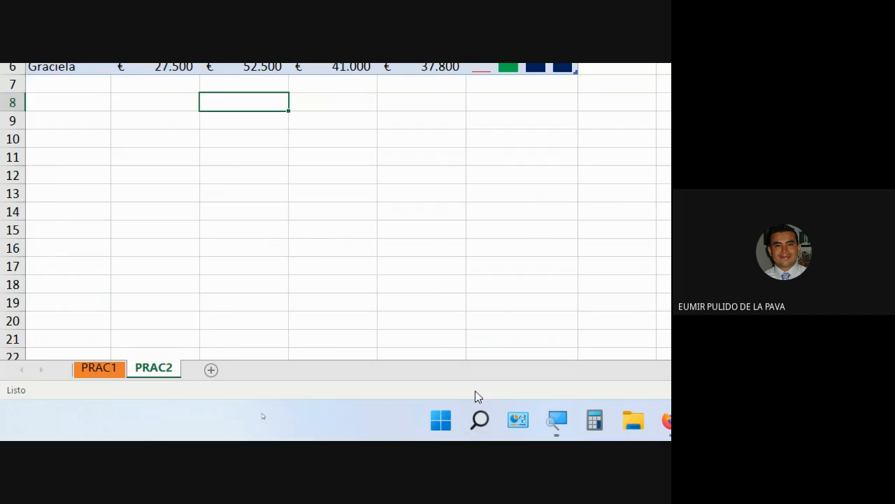
pyautogui.click(523, 397)
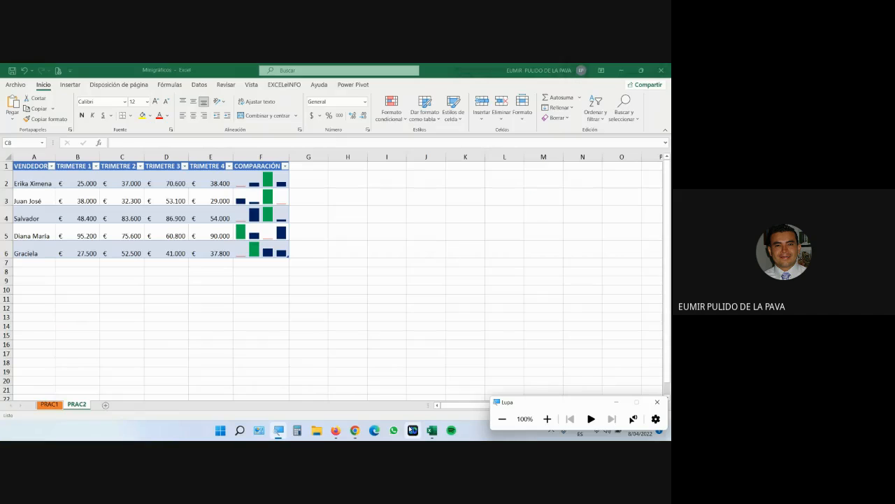
pyautogui.click(356, 431)
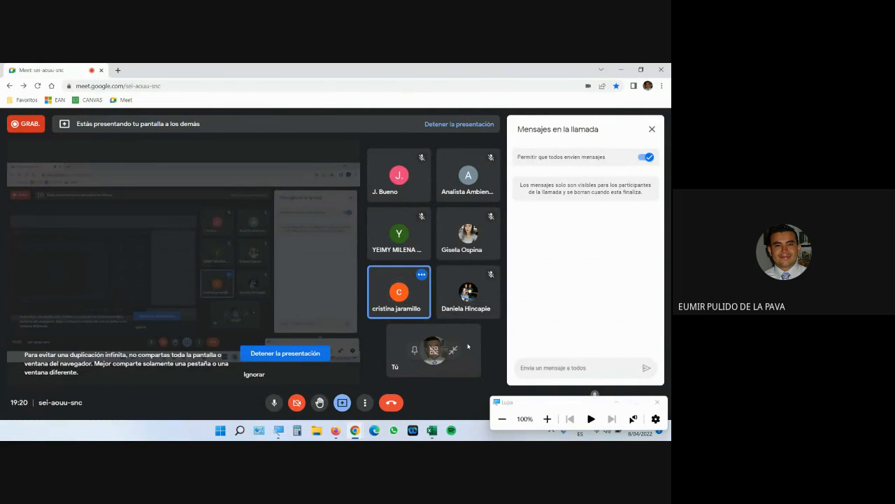
pyautogui.click(432, 430)
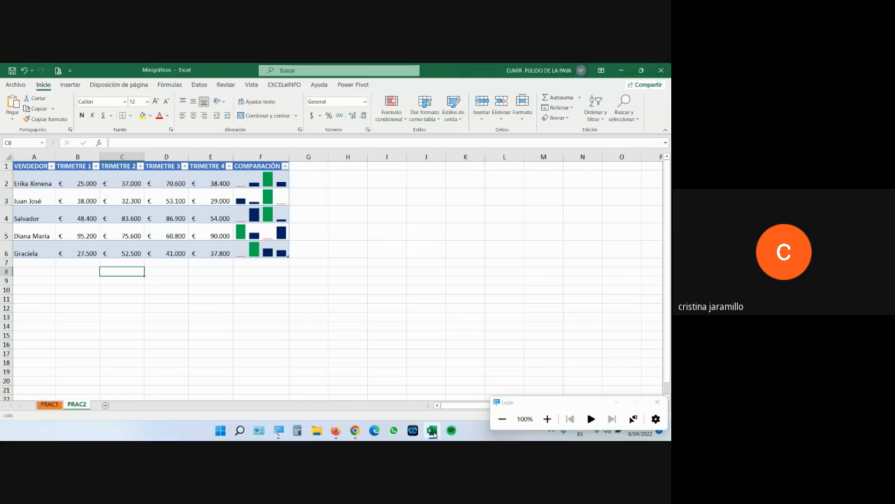
pyautogui.moveTo(251, 183); pyautogui.dragTo(252, 248)
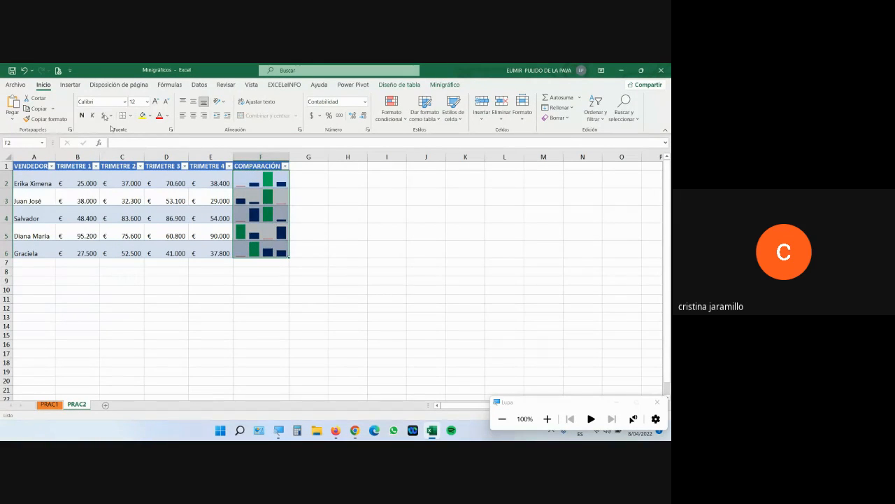
pyautogui.rightClick(259, 177)
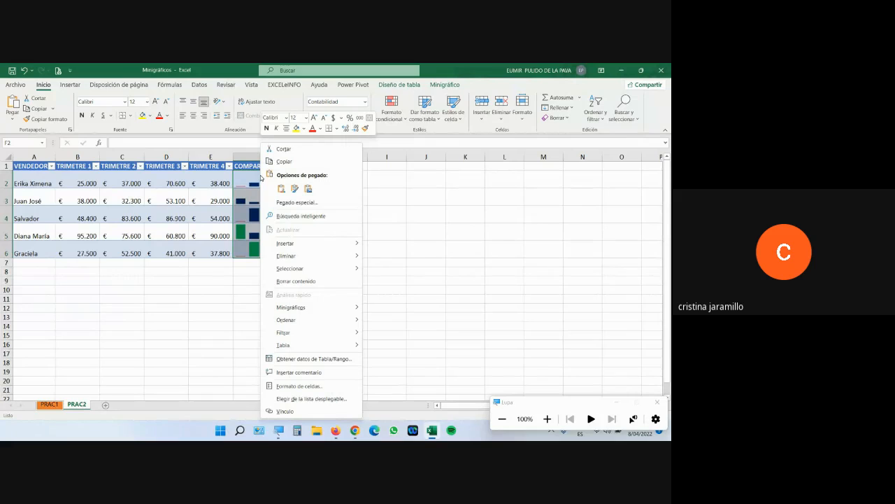
pyautogui.click(443, 200)
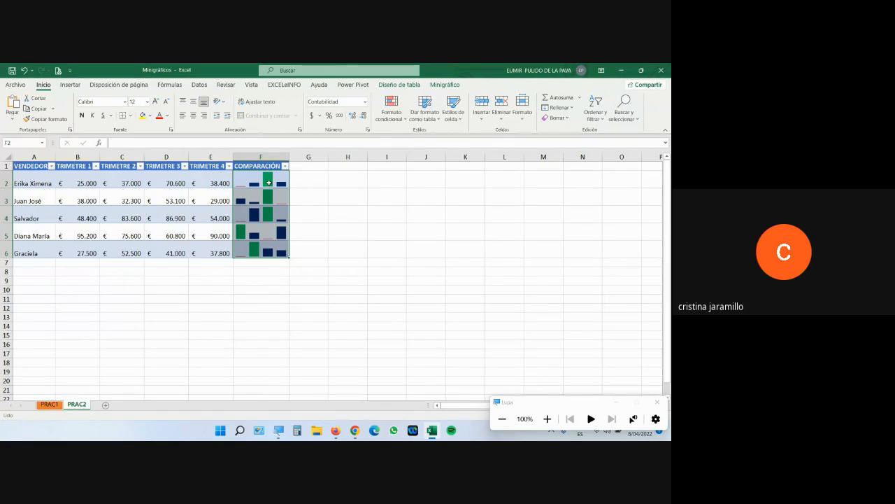
# Step: Check the Google Meet call window again and switch back to the Minigráficos workbook in Excel
pyautogui.moveTo(355, 431)
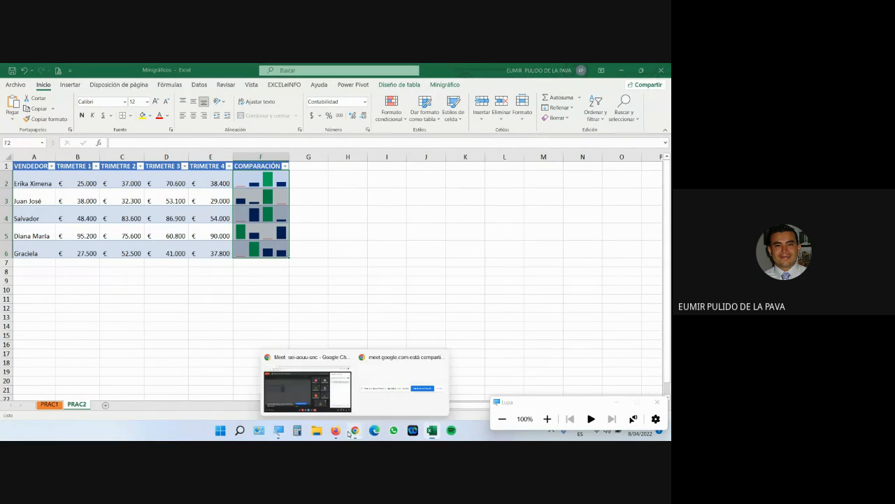
pyautogui.click(313, 393)
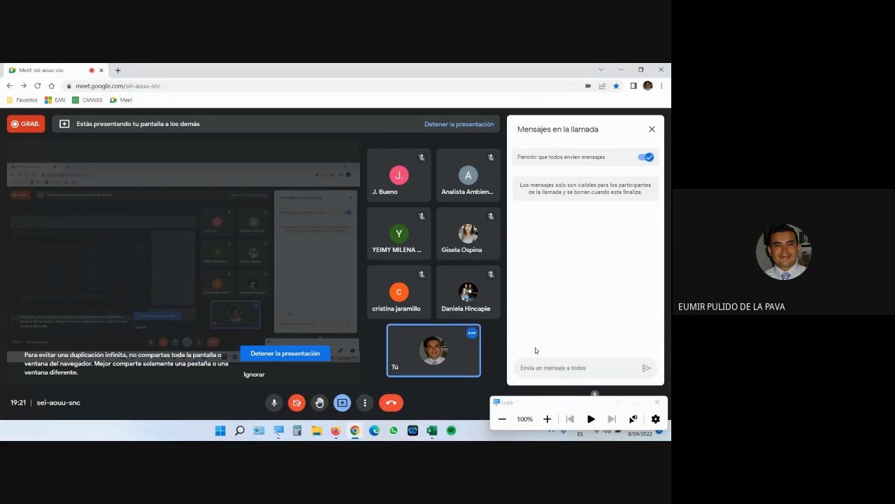
pyautogui.moveTo(415, 358)
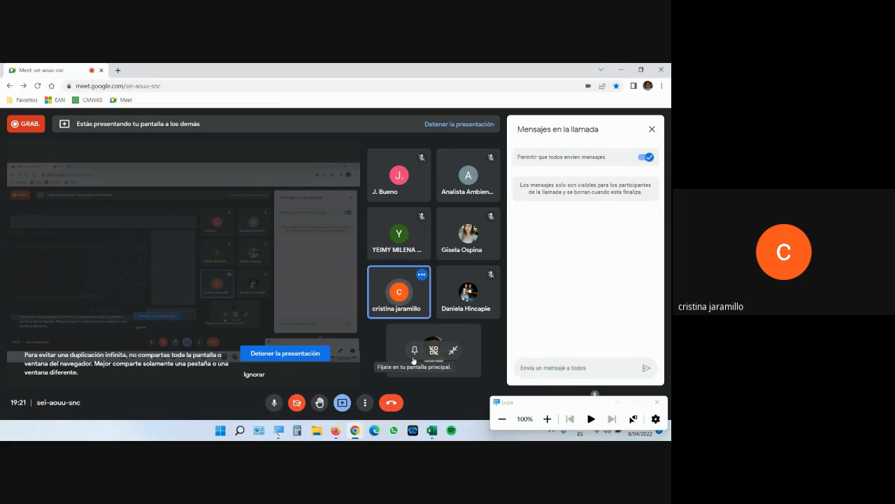
pyautogui.moveTo(431, 433)
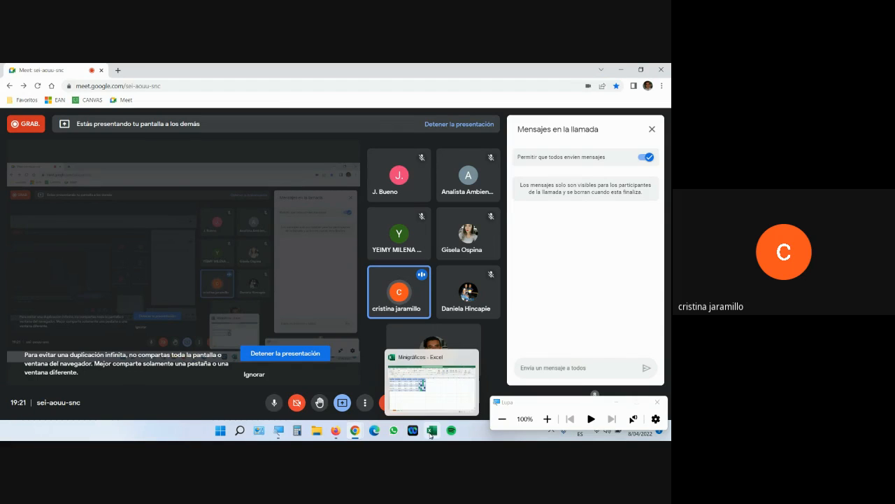
pyautogui.click(432, 374)
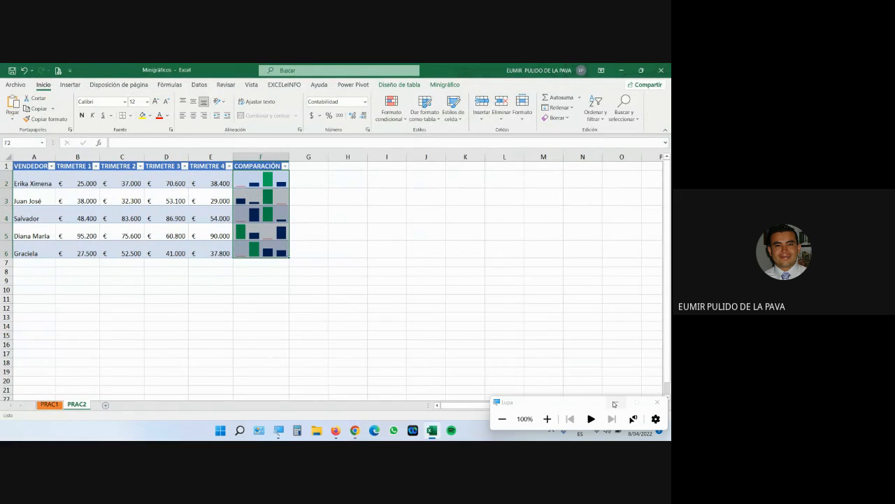
# Step: Select the COMPARACIÓN sparklines in F2:F6 and display their sparkline formatting options
pyautogui.click(614, 404)
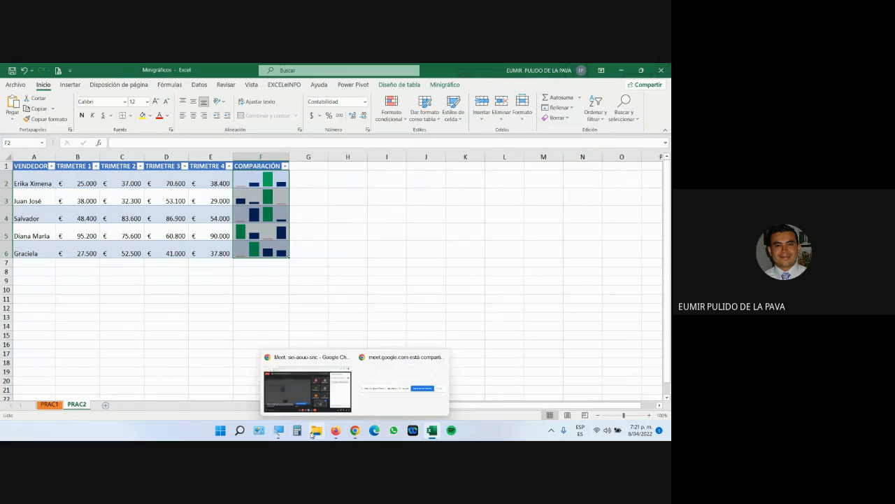
pyautogui.click(278, 430)
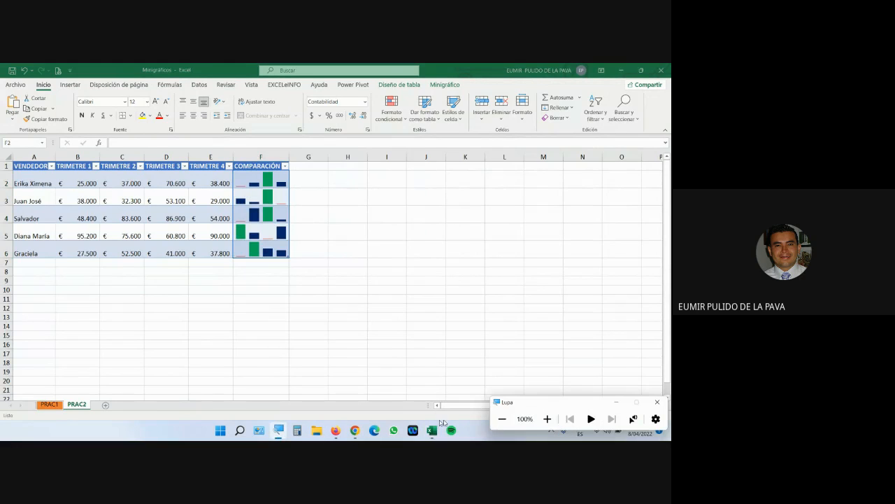
pyautogui.click(547, 419)
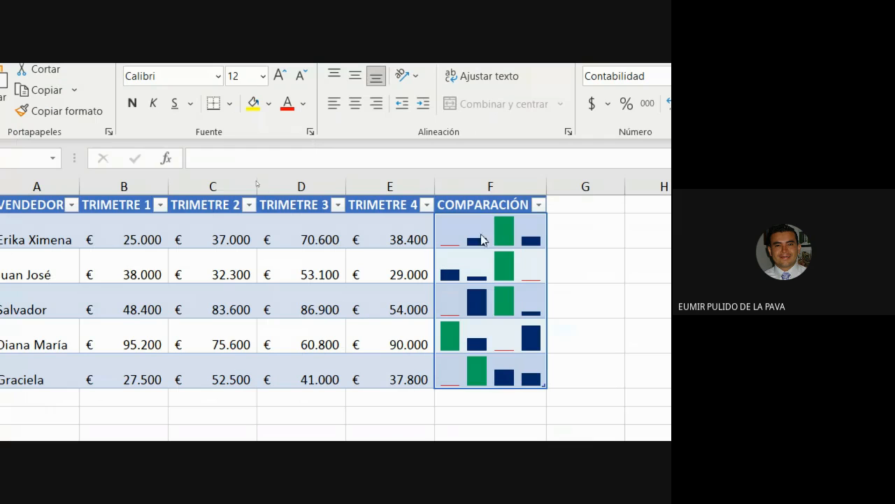
pyautogui.click(541, 291)
pyautogui.moveTo(511, 227)
pyautogui.mouseDown()
pyautogui.moveTo(500, 410)
pyautogui.moveTo(516, 366)
pyautogui.mouseUp()
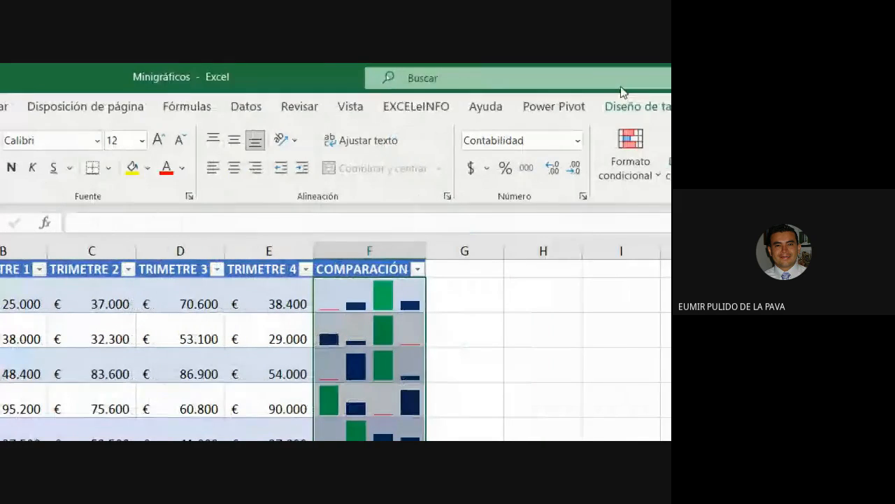
pyautogui.click(585, 113)
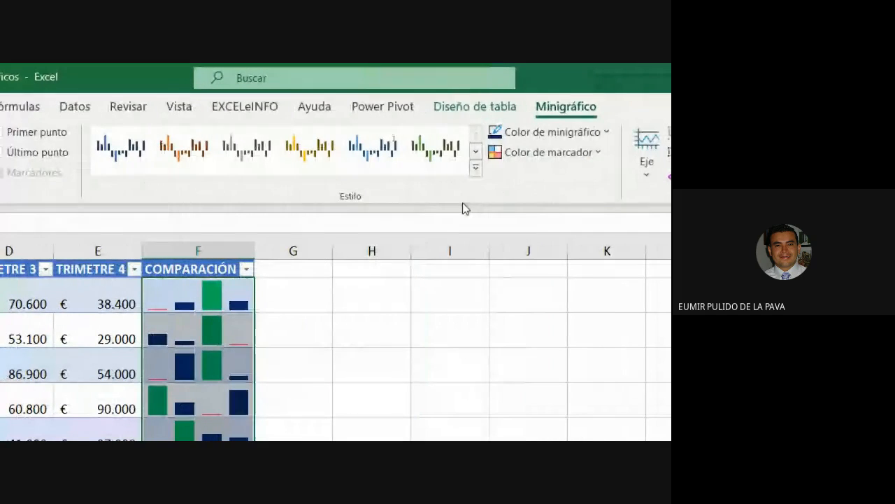
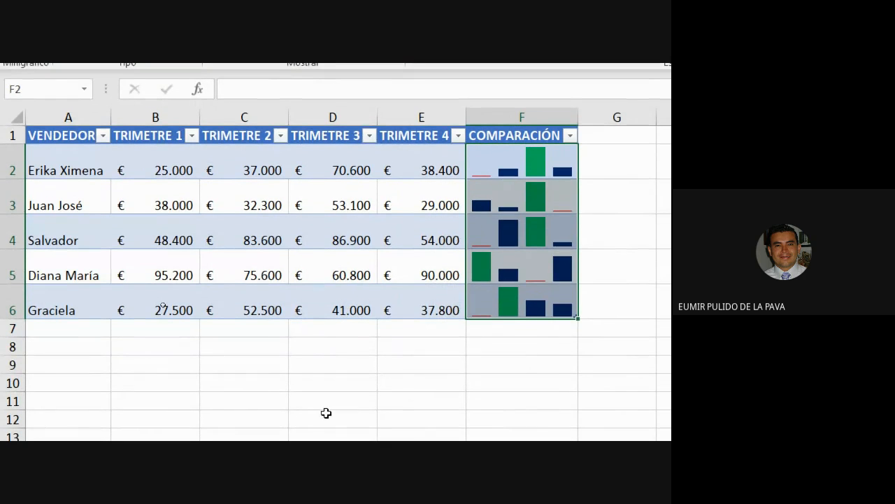
# Step: Compare the TRIMETRE 1 figure in B5 and the TRIMETRE 2 figure in C6 with the high points of their rows' sparklines
pyautogui.click(500, 347)
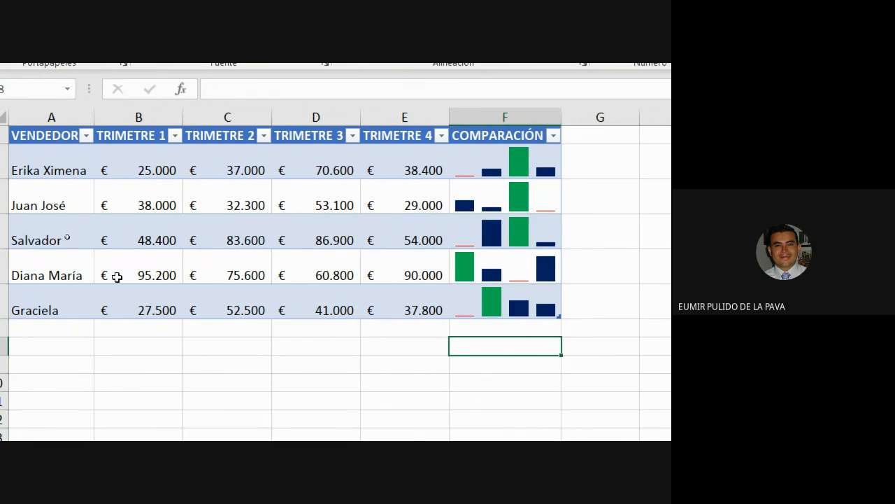
pyautogui.click(140, 276)
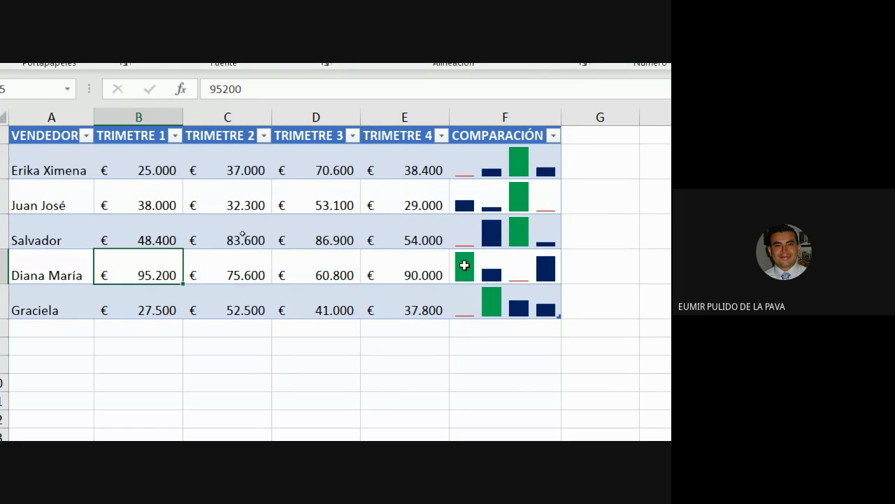
pyautogui.click(230, 313)
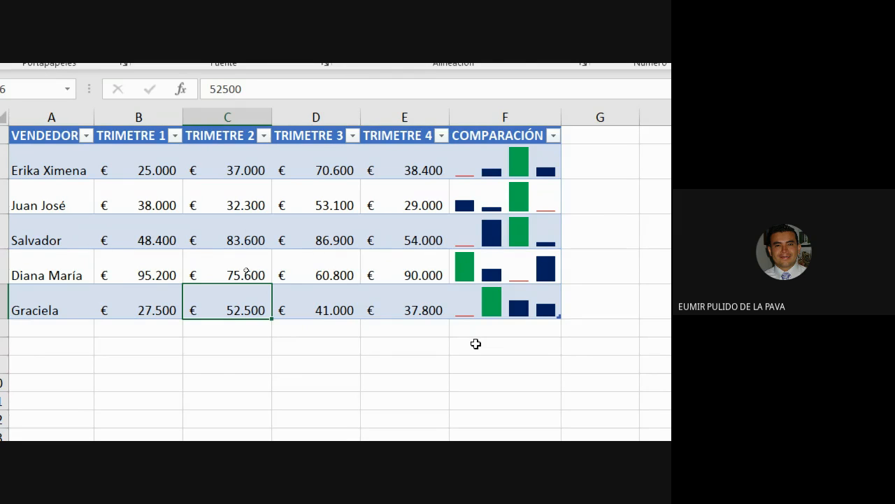
# Step: Review the COMPARACIÓN sparkline cells F2:F6 together with their source range B2:E6 and the seller rows
pyautogui.hscroll(3, 480, 342)
pyautogui.moveTo(377, 174); pyautogui.dragTo(369, 299)
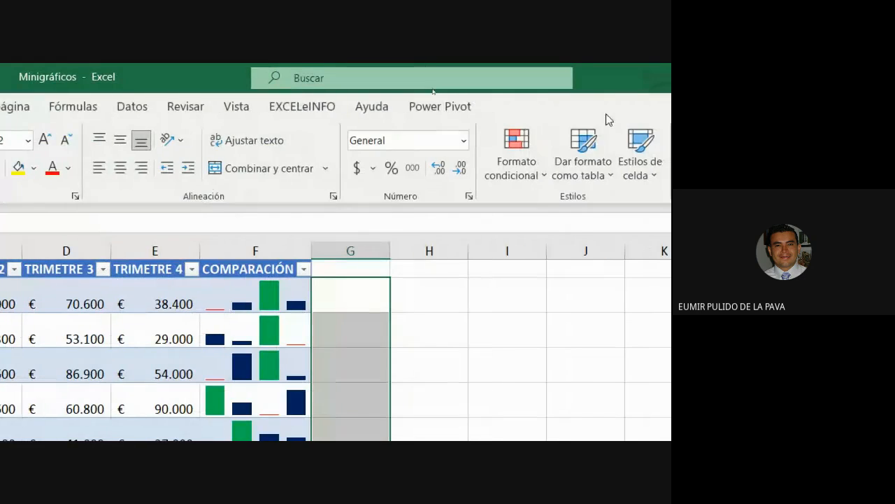
pyautogui.click(140, 106)
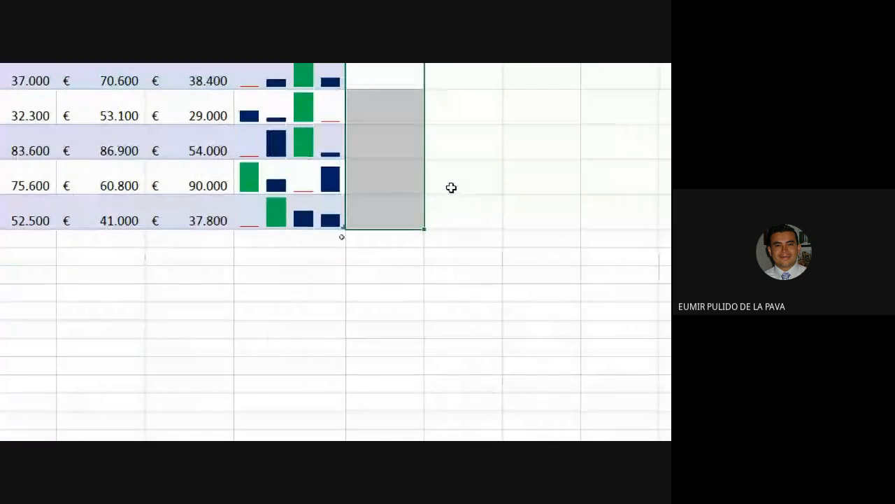
pyautogui.click(451, 187)
pyautogui.moveTo(250, 65); pyautogui.dragTo(250, 124)
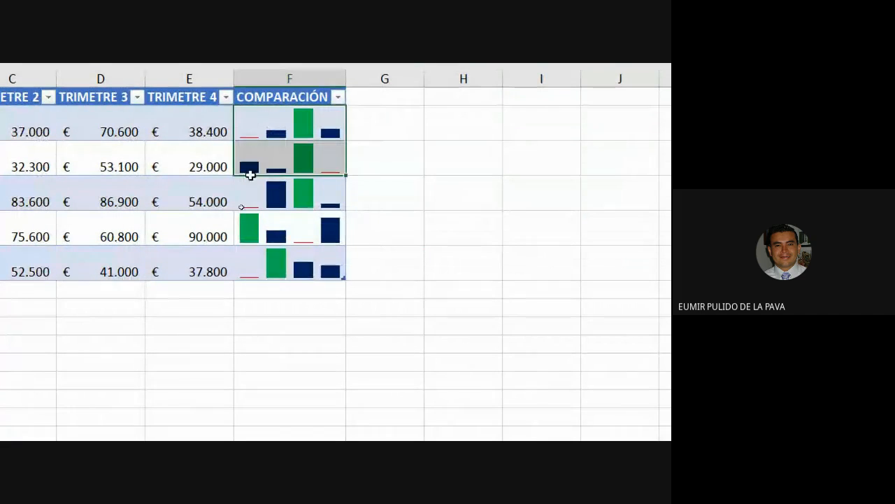
pyautogui.moveTo(251, 175); pyautogui.dragTo(248, 256)
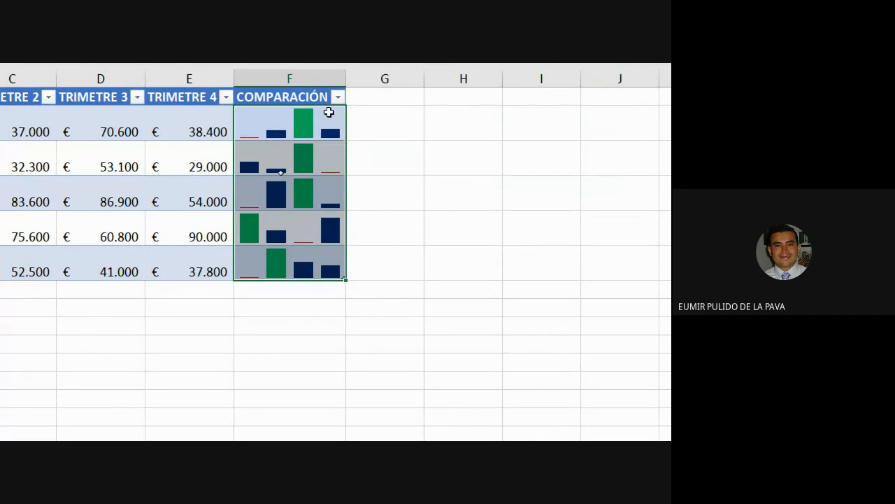
pyautogui.click(329, 112)
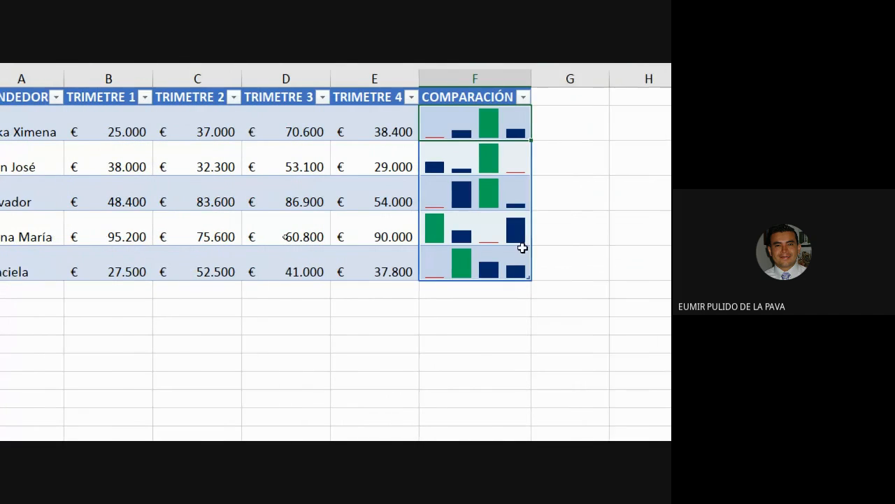
pyautogui.moveTo(129, 132); pyautogui.dragTo(403, 262)
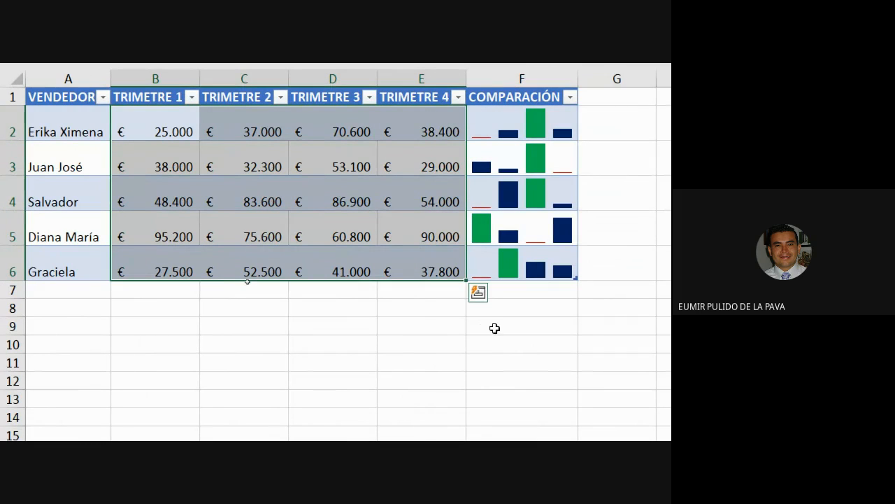
pyautogui.click(665, 273)
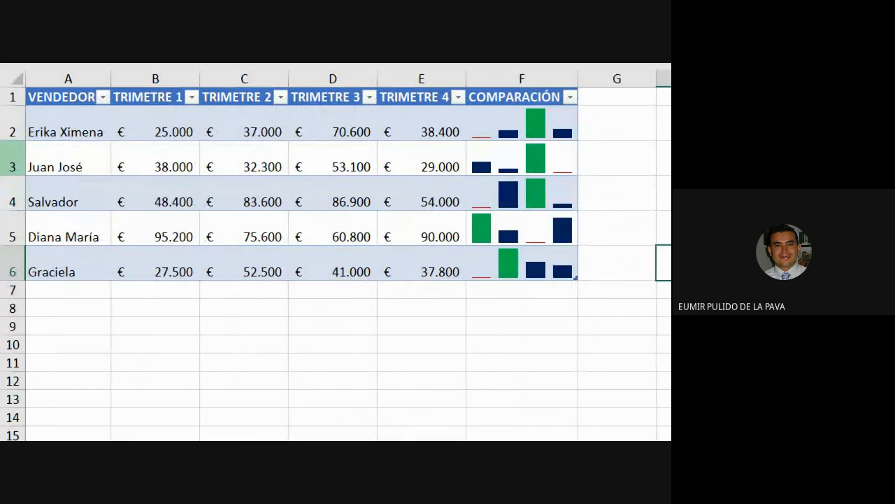
pyautogui.click(12, 228)
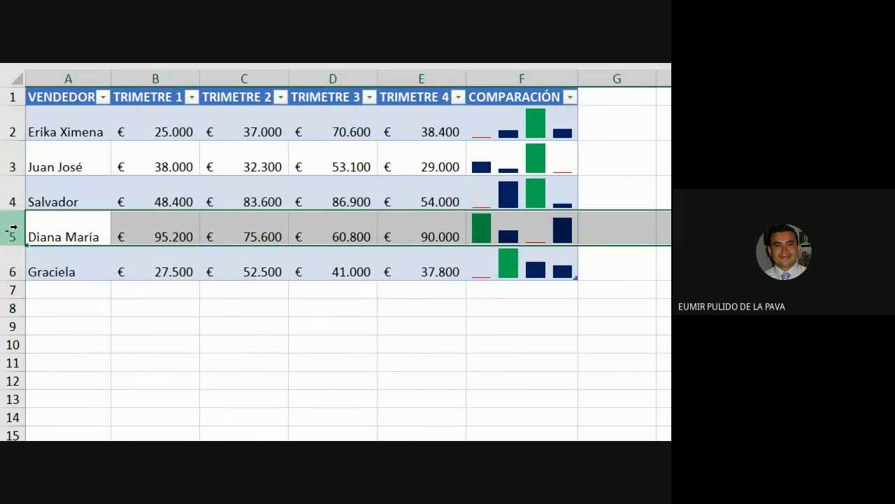
pyautogui.click(568, 251)
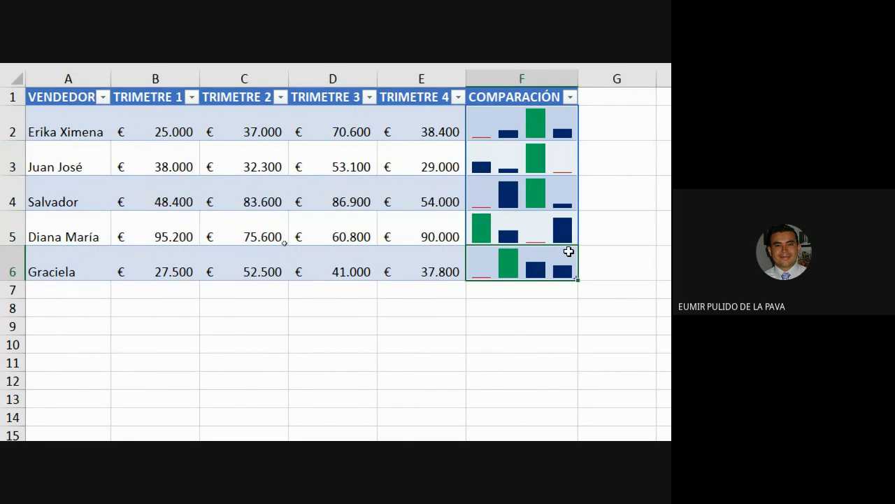
# Step: Set the COMPARACIÓN sparklines' vertical axis minimum to the same value for all sparklines (Igual para todos los minigráficos)
pyautogui.click(556, 120)
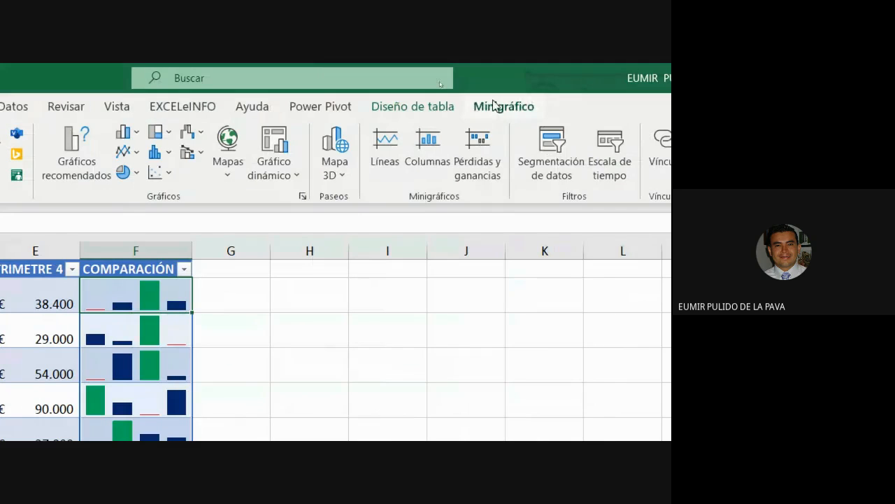
pyautogui.click(494, 105)
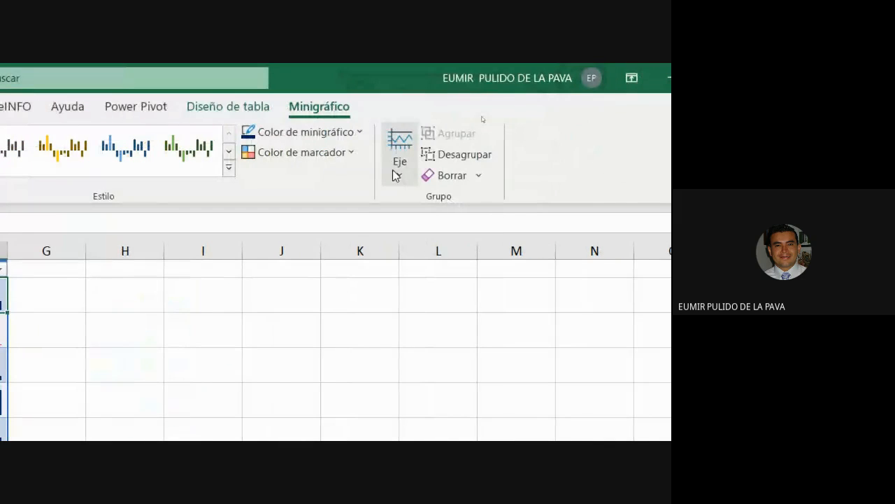
pyautogui.click(396, 175)
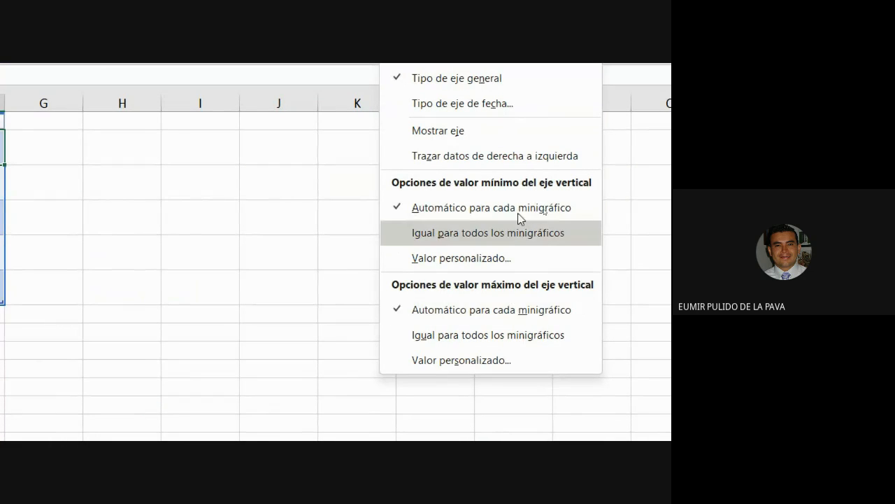
pyautogui.click(438, 233)
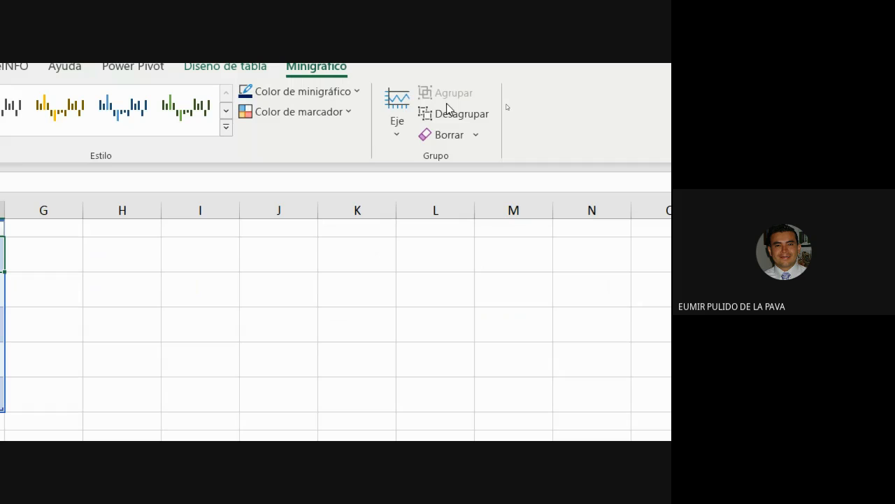
# Step: Set the COMPARACIÓN sparklines' vertical axis maximum to the same value for all sparklines (Igual para todos los minigráficos)
pyautogui.click(392, 134)
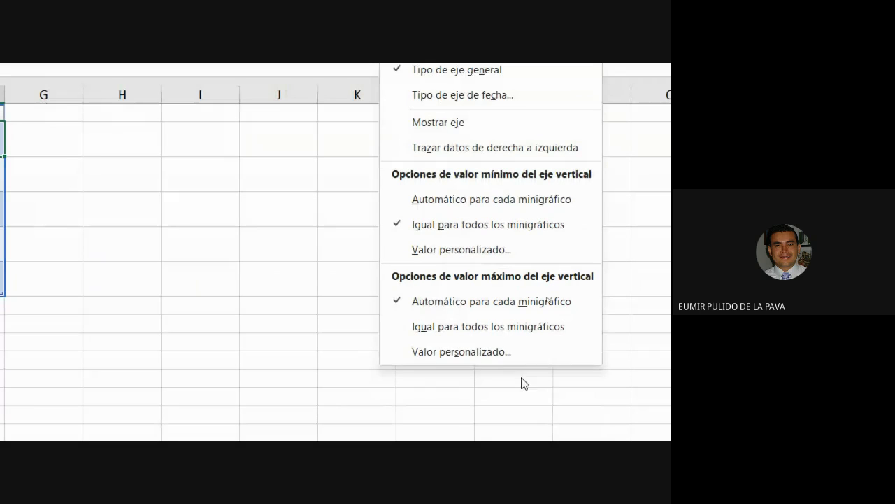
pyautogui.click(481, 333)
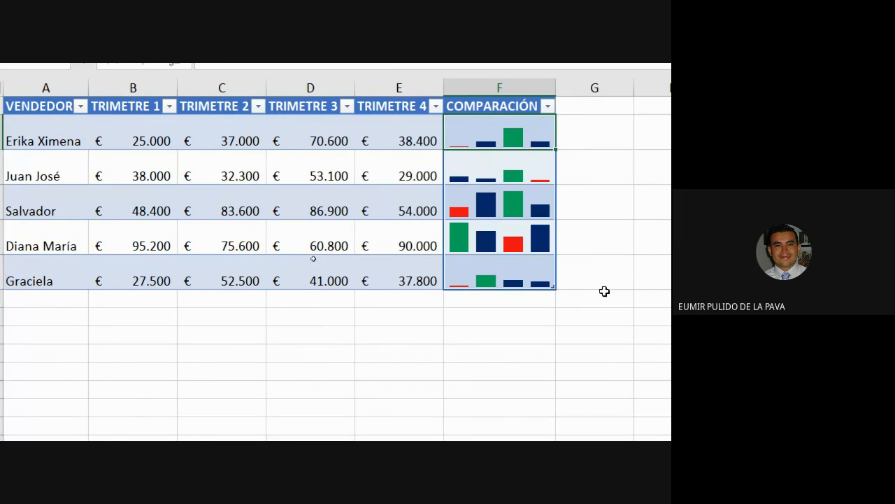
pyautogui.click(521, 360)
# Step: Compare the quarterly figures in C6, D4 and B5 with the column heights of their rows' COMPARACIÓN sparklines
pyautogui.click(252, 282)
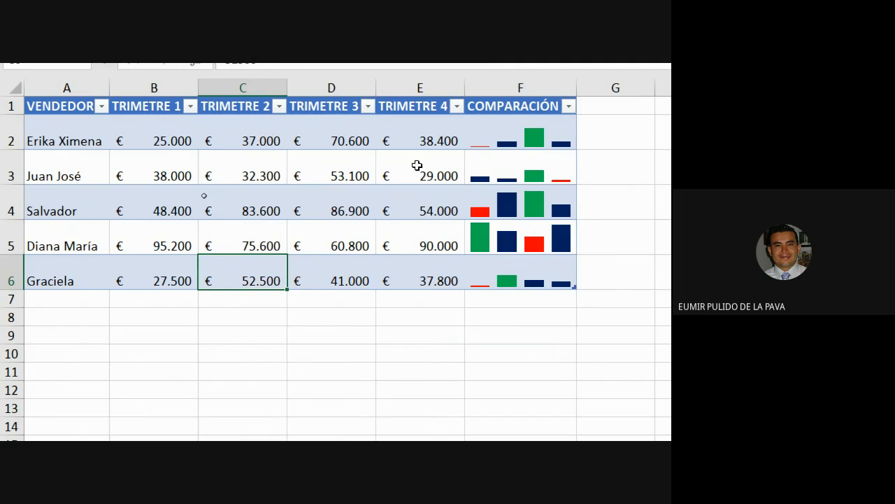
pyautogui.click(329, 209)
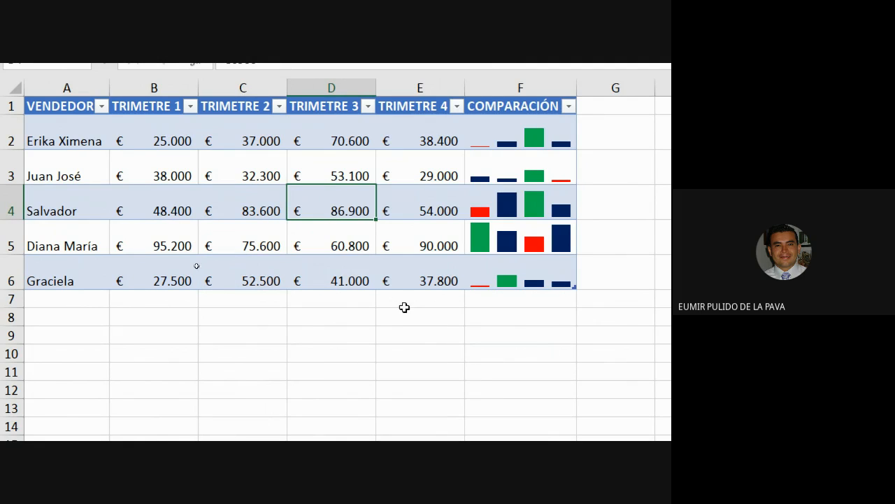
pyautogui.click(162, 228)
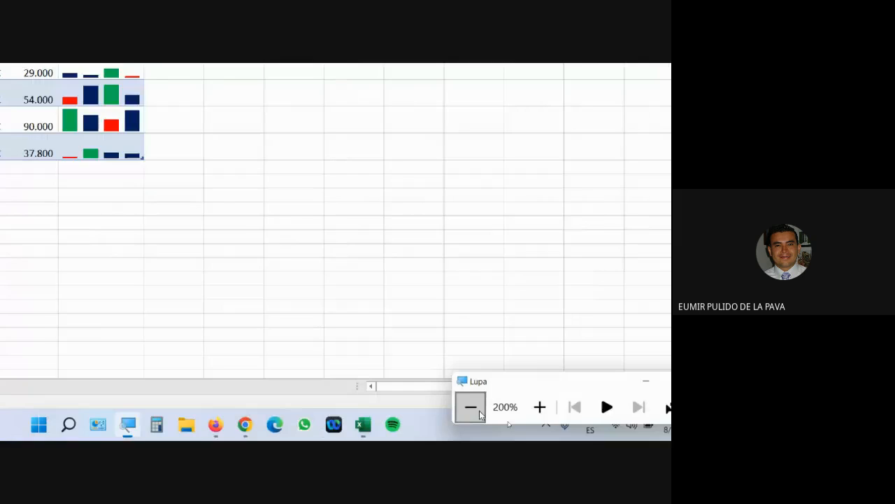
# Step: Switch to the Google Meet call, briefly mute the microphone, and stop presenting the screen
pyautogui.click(480, 415)
pyautogui.moveTo(354, 429)
pyautogui.click(381, 383)
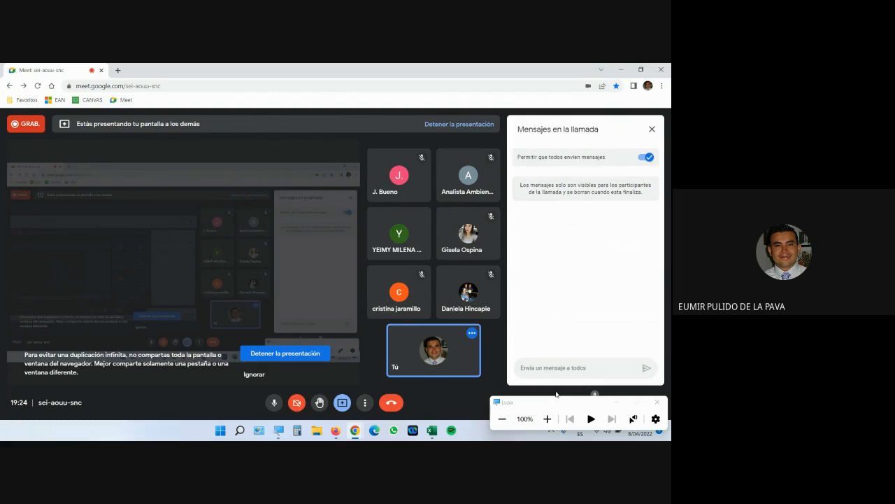
pyautogui.hotkey('ctrl', 'd')
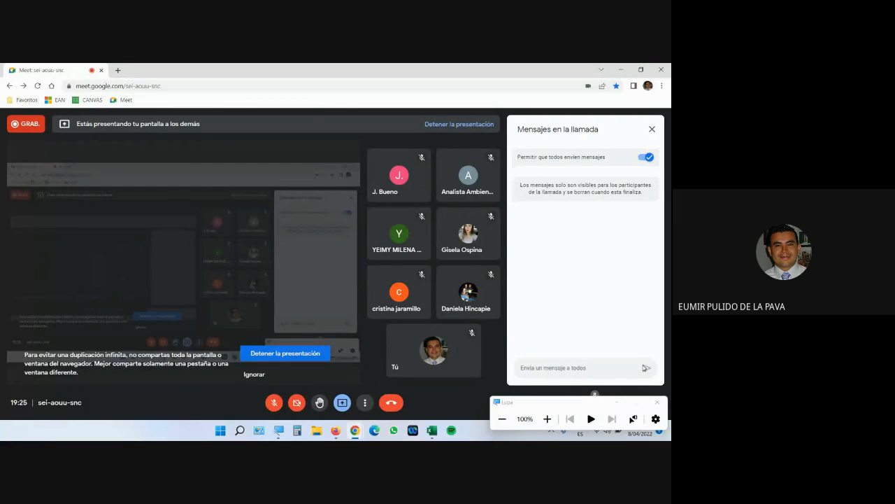
pyautogui.hotkey('ctrl', 'd')
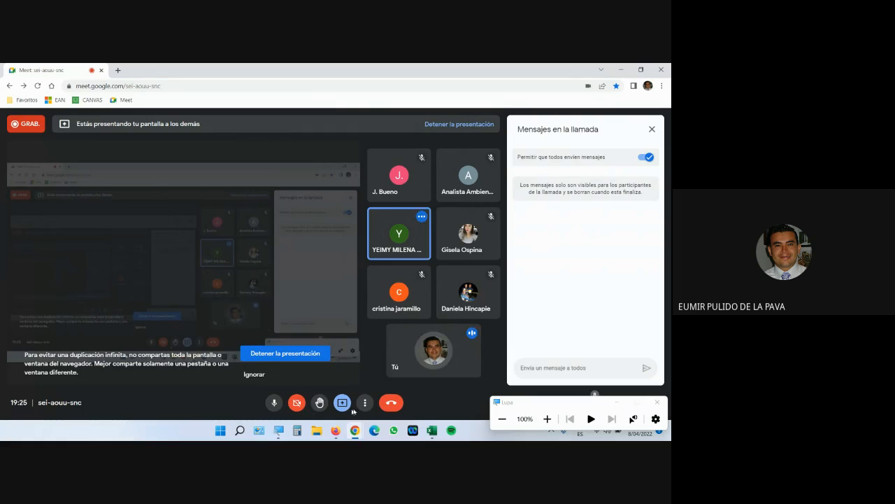
pyautogui.click(294, 358)
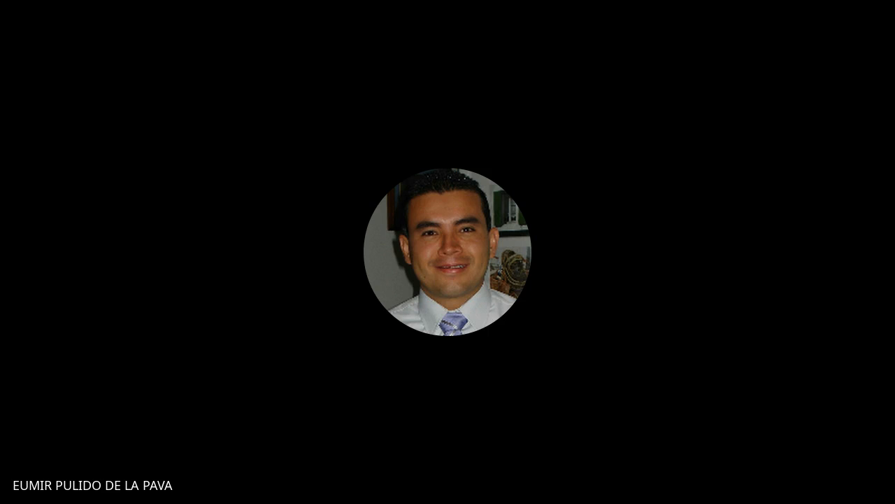
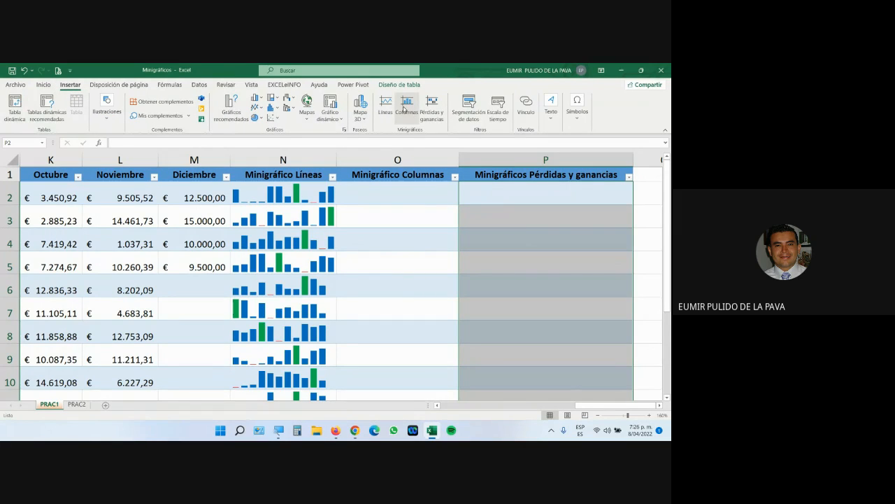
# Step: Insert column sparklines in P2:P11 of PRAC1 using the data range B2:M11
pyautogui.click(408, 107)
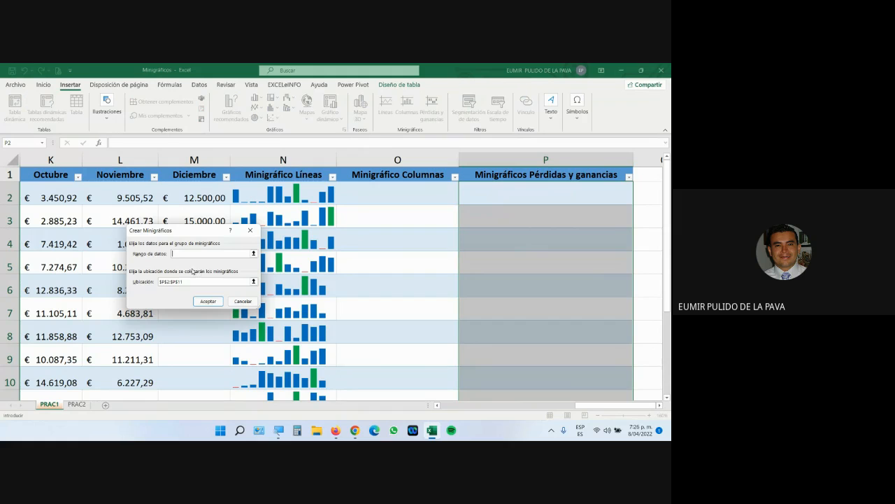
pyautogui.click(278, 434)
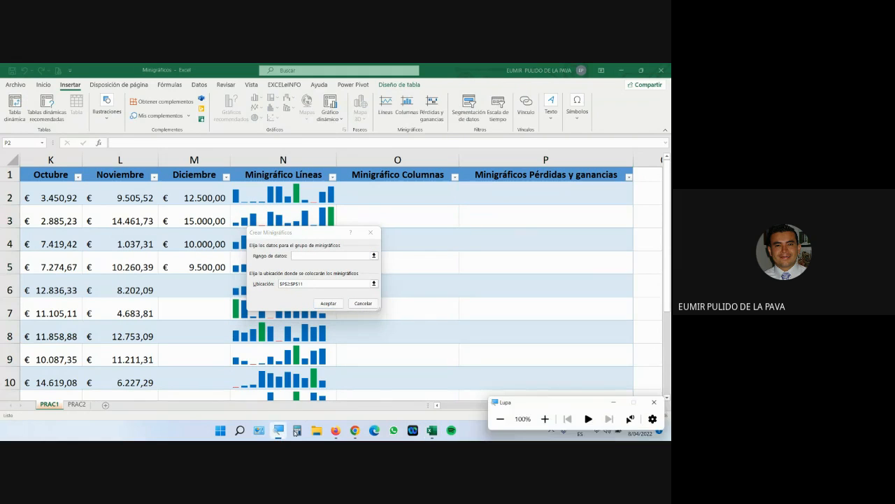
pyautogui.click(548, 418)
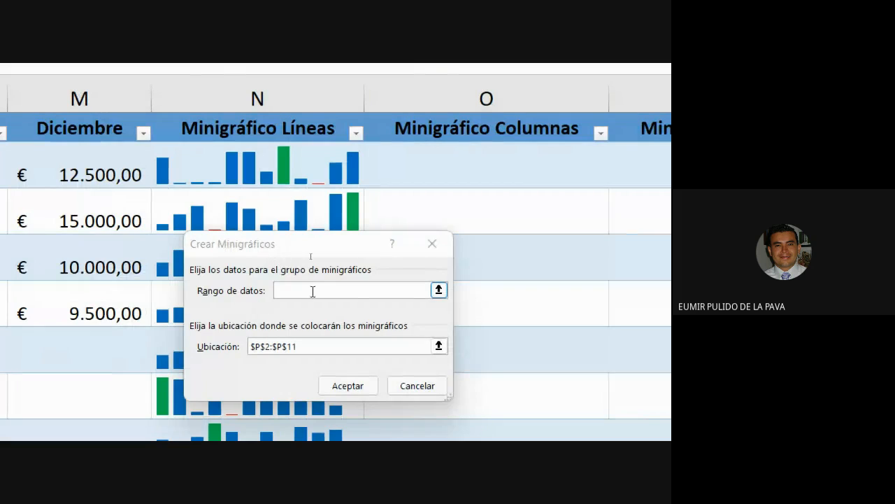
pyautogui.click(313, 291)
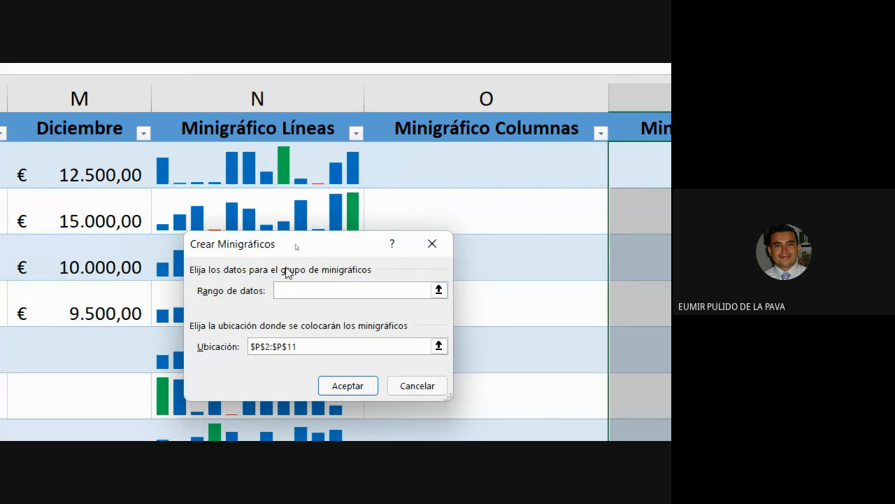
pyautogui.moveTo(93, 157); pyautogui.dragTo(278, 355)
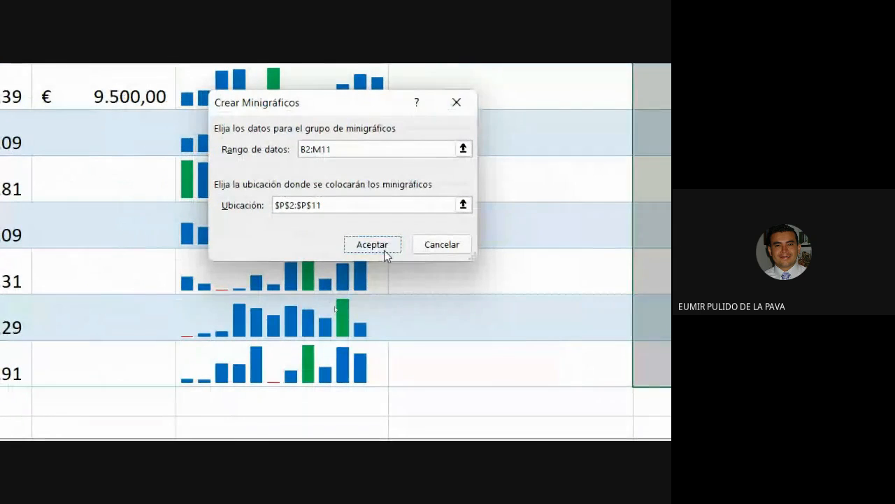
pyautogui.click(382, 246)
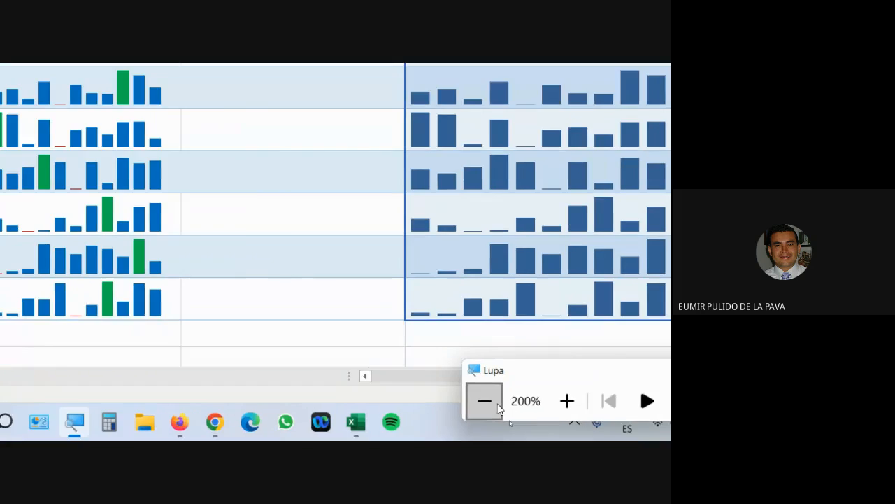
# Step: Return to the Google Meet call, mute the microphone and unmute it again
pyautogui.click(495, 404)
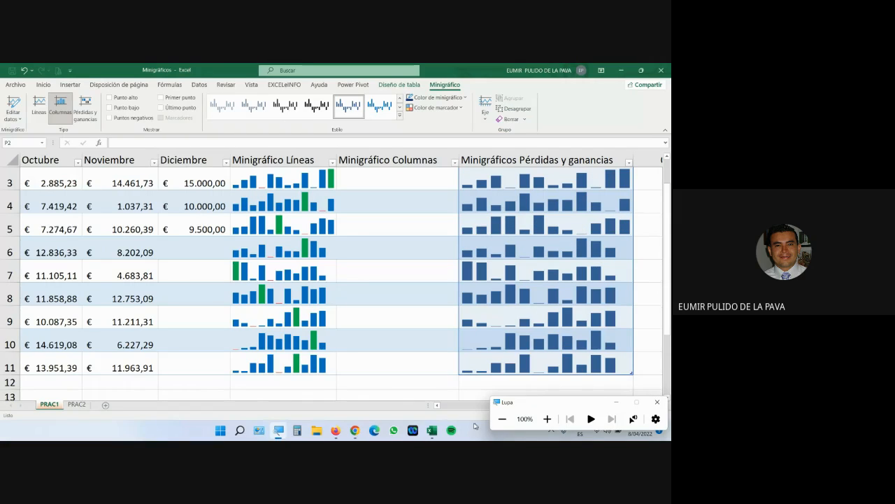
pyautogui.moveTo(354, 429)
pyautogui.click(325, 381)
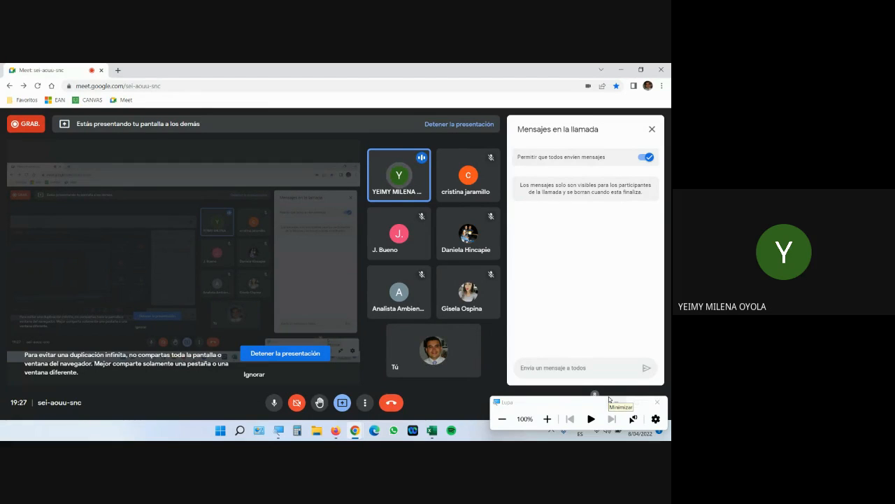
pyautogui.hotkey('ctrl', 'd')
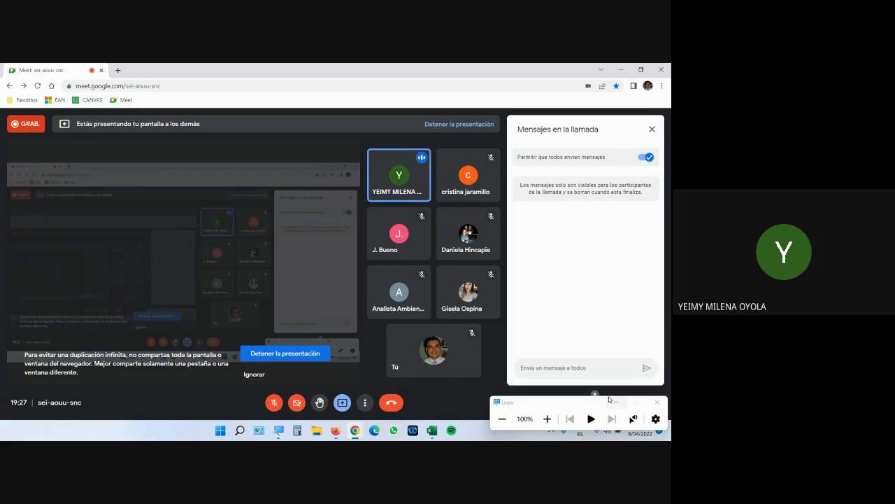
pyautogui.hotkey('ctrl', 'd')
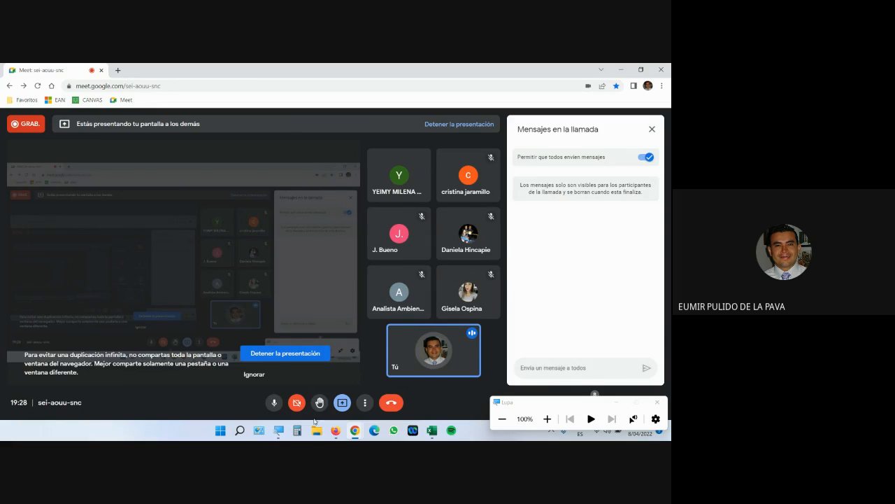
# Step: Switch to the PDF learning guide in Firefox and examine section C on Funciones de Base de Datos
pyautogui.click(336, 430)
pyautogui.scroll(-3, 338, 264)
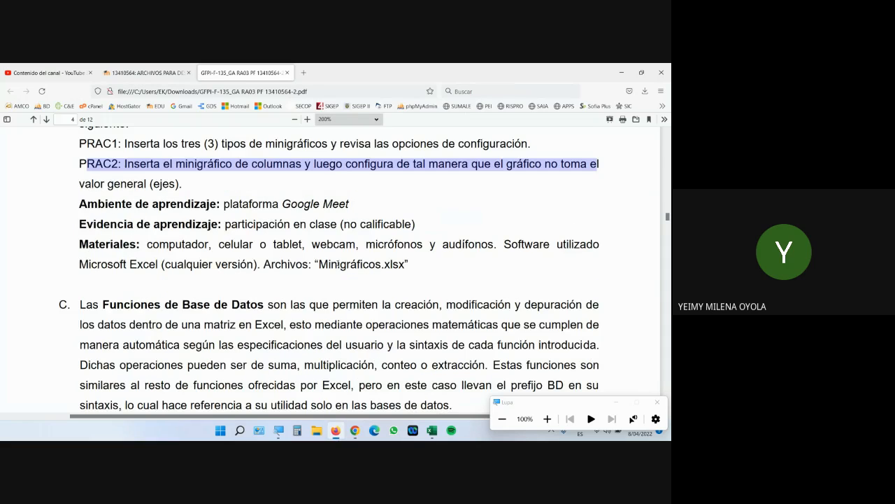
pyautogui.scroll(-4, 100, 148)
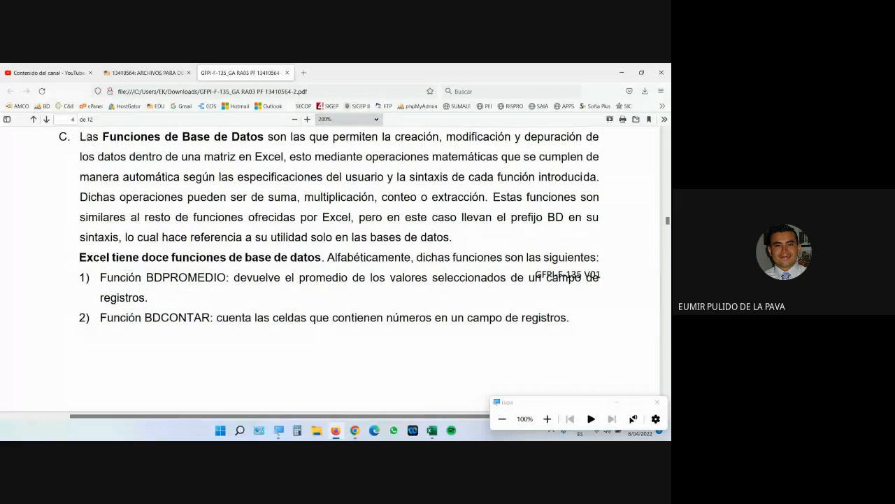
pyautogui.moveTo(82, 139); pyautogui.dragTo(394, 294)
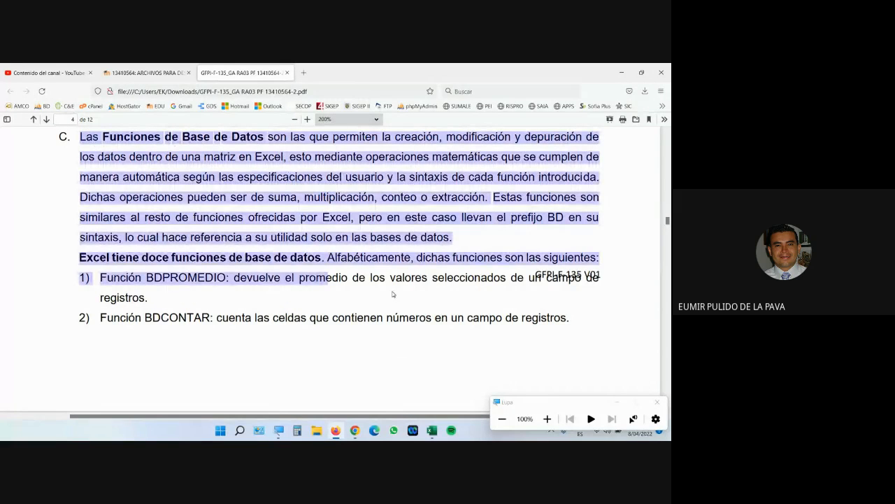
pyautogui.click(431, 432)
pyautogui.click(336, 431)
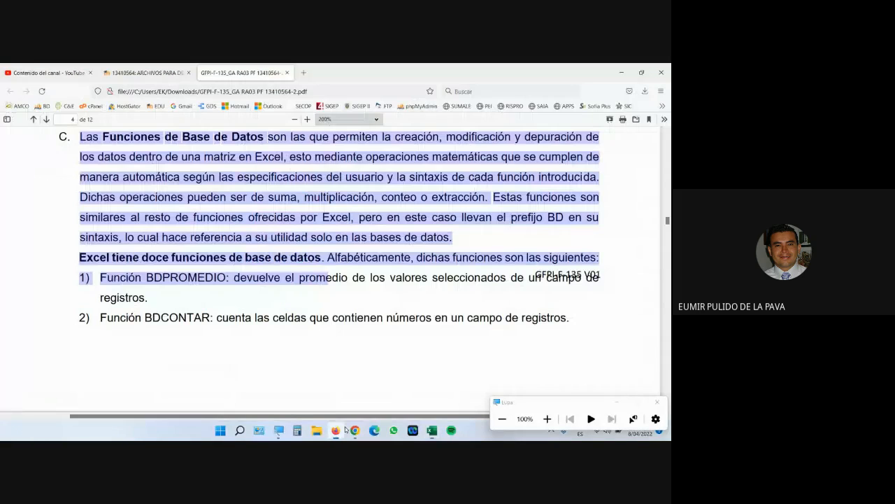
pyautogui.scroll(3, 308, 320)
pyautogui.click(178, 295)
pyautogui.scroll(-2, 183, 297)
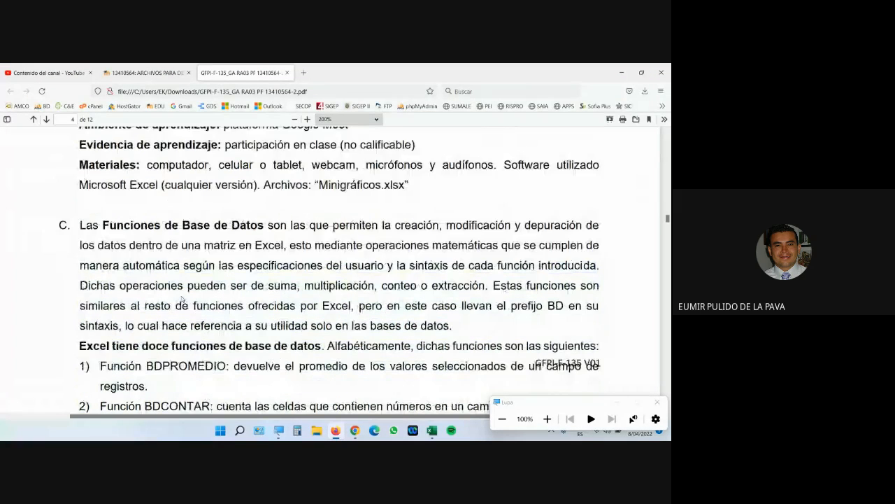
# Step: Read through the guide's list of twelve database functions, from BDPROMEDIO and BDCONTAR to BDVARP
pyautogui.moveTo(93, 178); pyautogui.dragTo(264, 179)
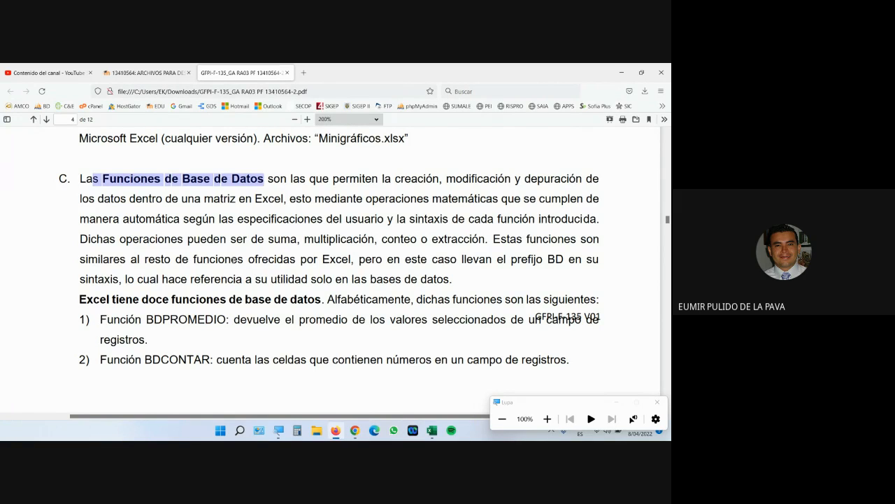
pyautogui.scroll(-2, 169, 266)
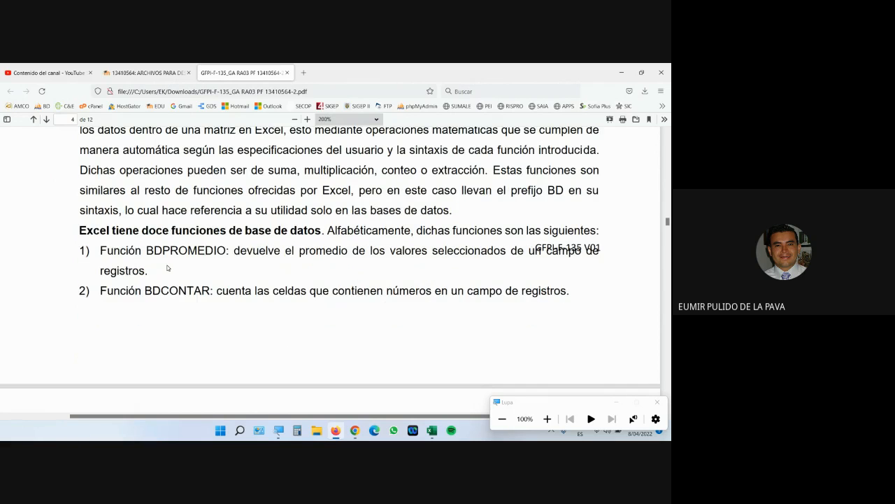
pyautogui.scroll(-1, 168, 268)
pyautogui.moveTo(146, 236); pyautogui.dragTo(199, 236)
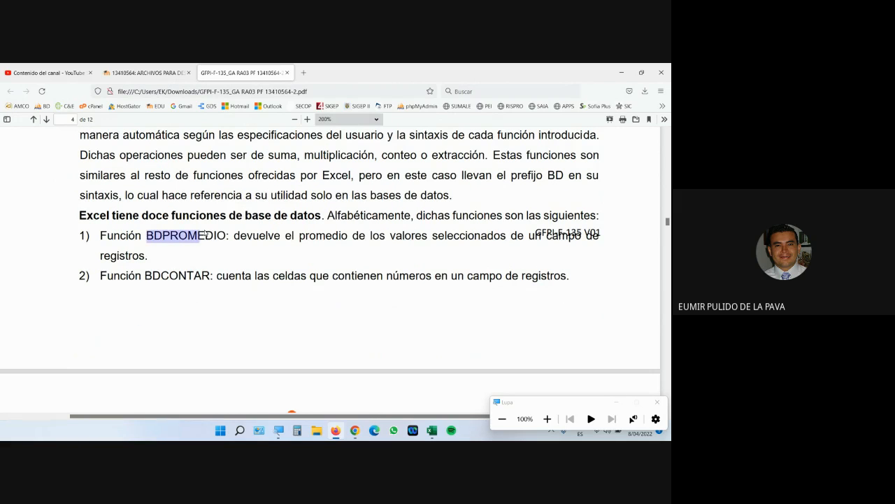
pyautogui.moveTo(152, 276); pyautogui.dragTo(184, 279)
pyautogui.scroll(-10, 189, 282)
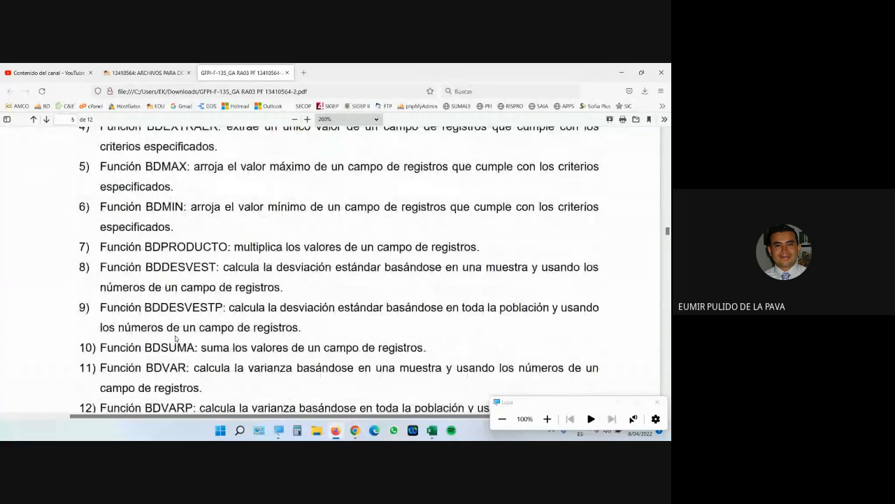
pyautogui.scroll(-1, 175, 338)
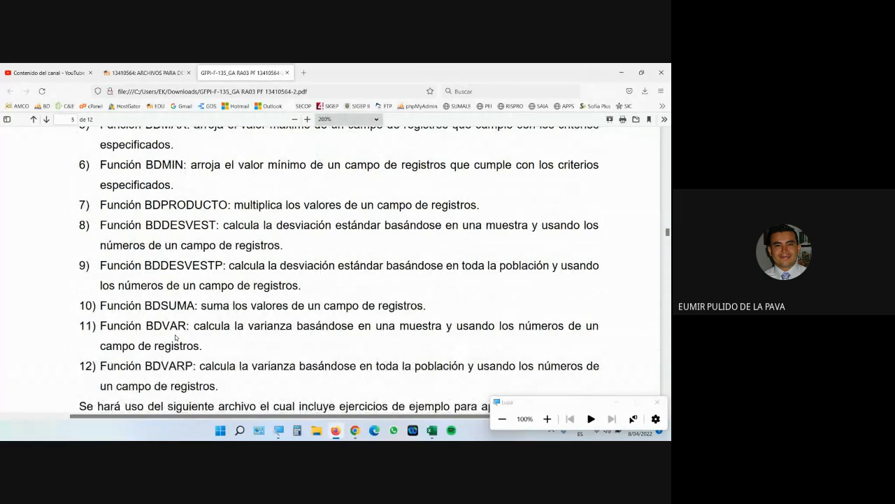
pyautogui.scroll(10, 225, 303)
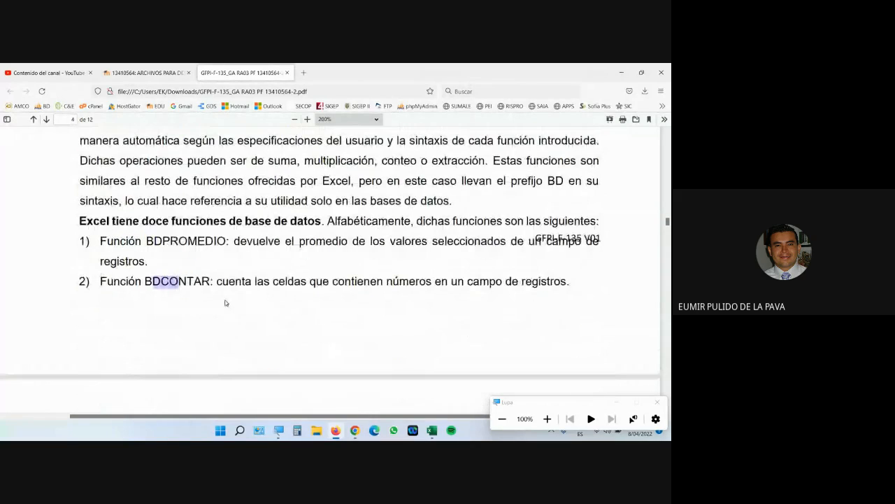
pyautogui.scroll(1, 226, 303)
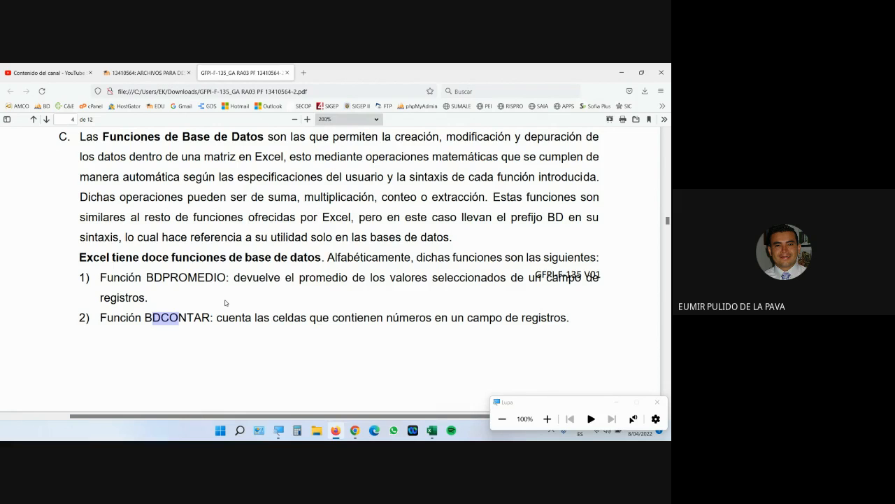
# Step: Find the practice file named in the guide and open Funciones de basess de datos.xlsx from the course folder in Excel
pyautogui.scroll(-5, 226, 279)
pyautogui.scroll(-6, 227, 243)
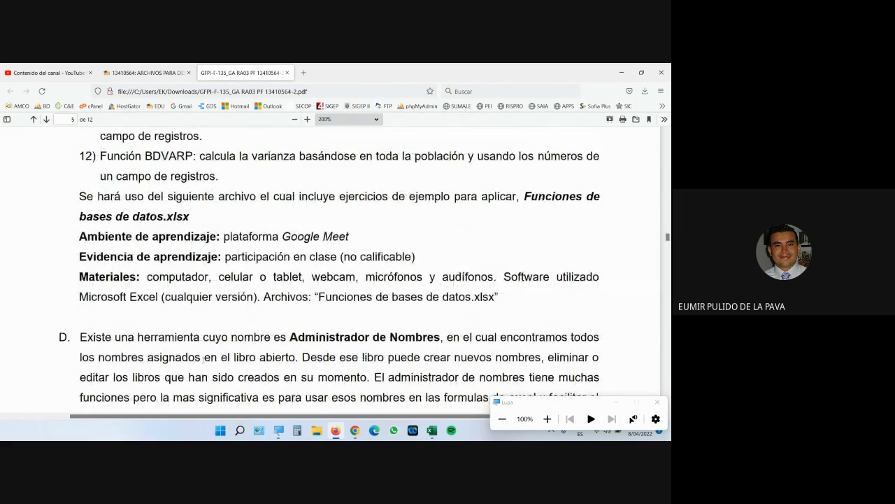
pyautogui.click(113, 70)
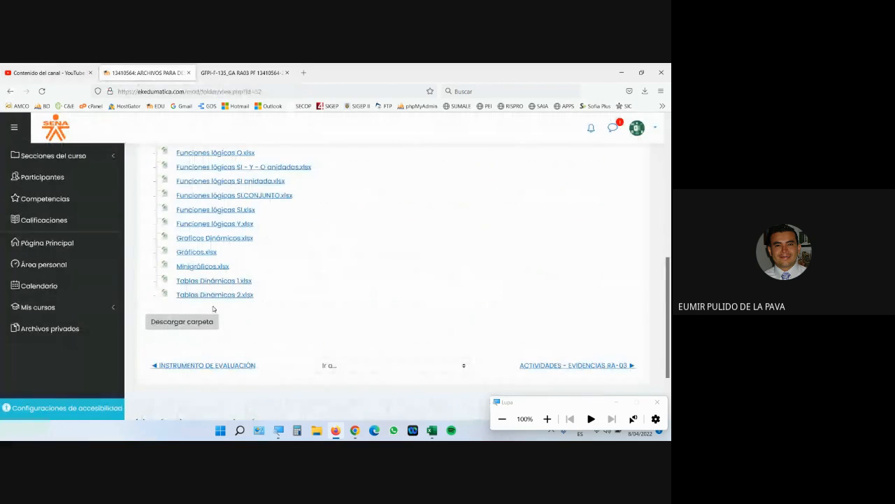
pyautogui.scroll(2, 272, 260)
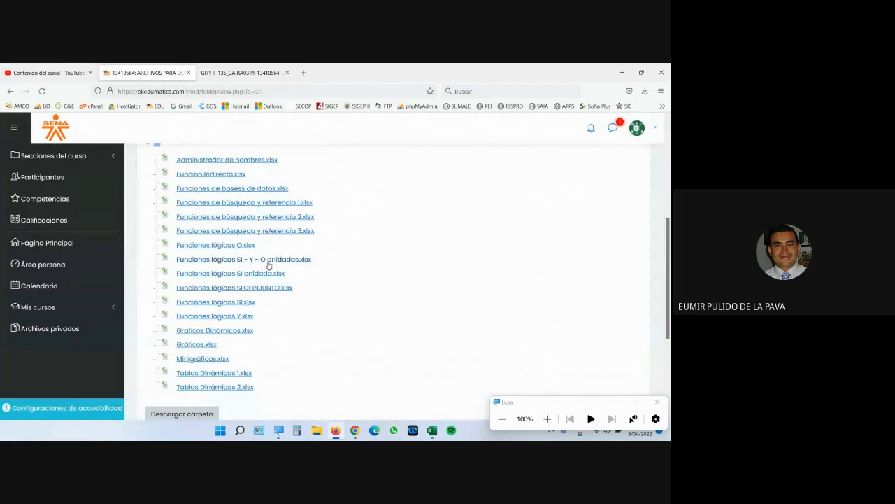
pyautogui.click(249, 190)
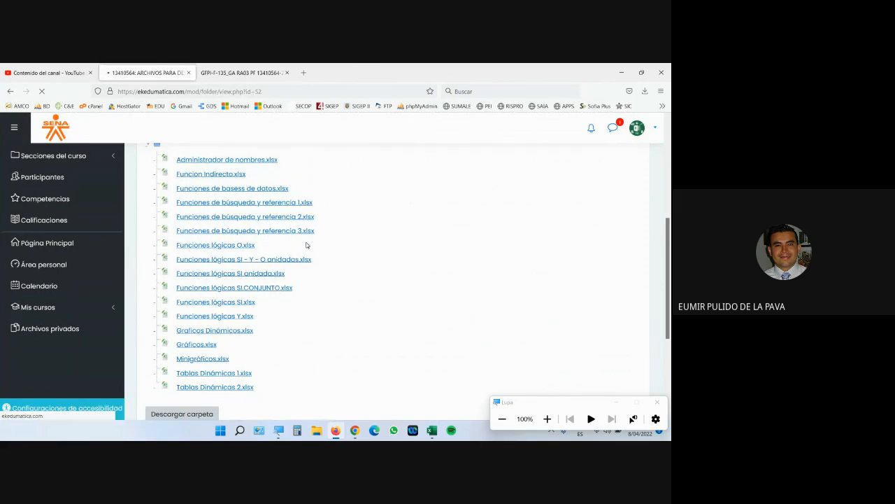
pyautogui.click(288, 245)
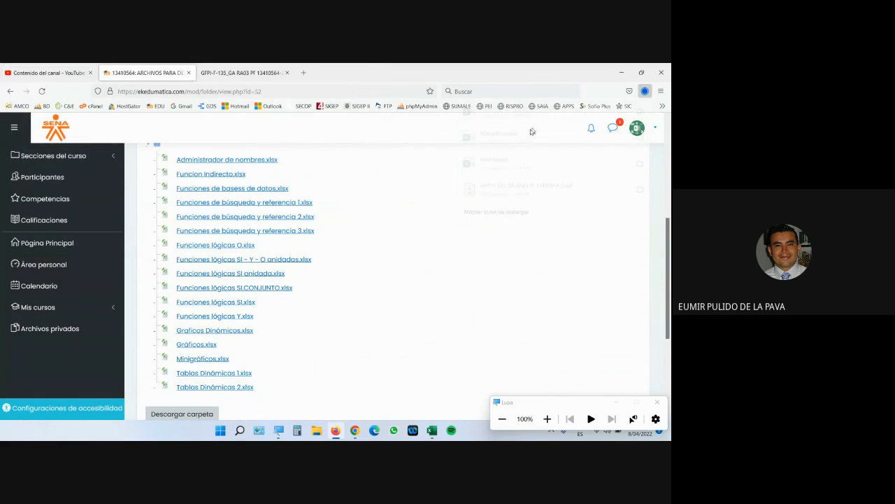
pyautogui.click(472, 119)
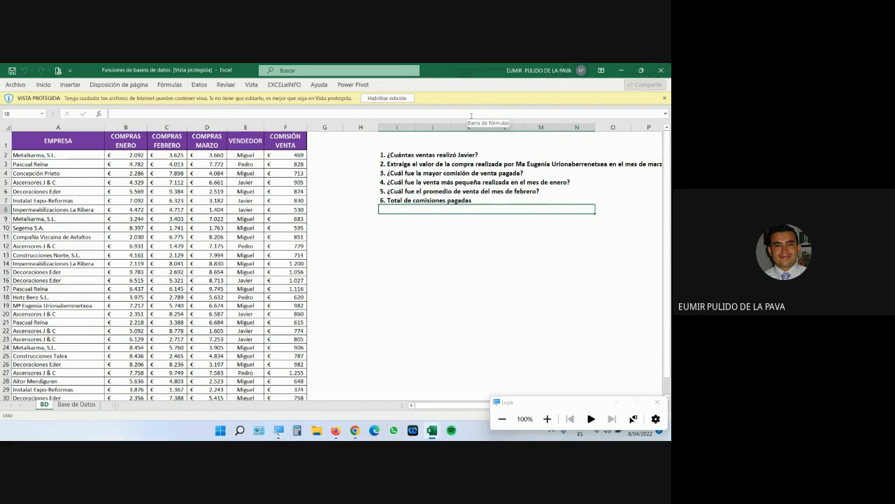
# Step: Show the Base de Datos sheet, check the Google Meet call and return to the Funciones de basess de datos workbook
pyautogui.click(77, 405)
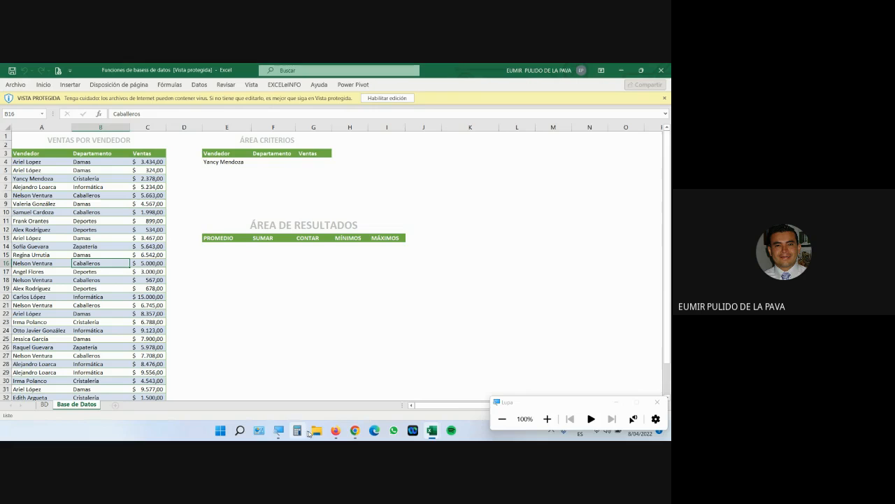
pyautogui.moveTo(355, 432)
pyautogui.click(336, 401)
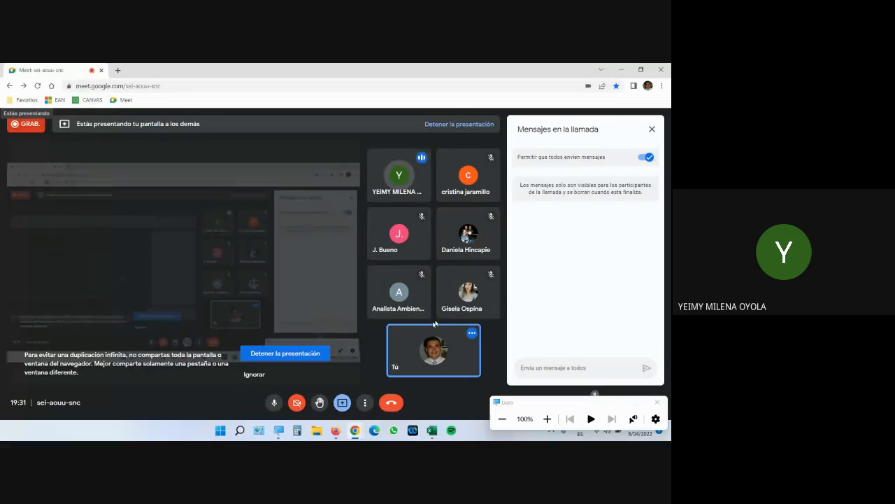
pyautogui.moveTo(432, 432)
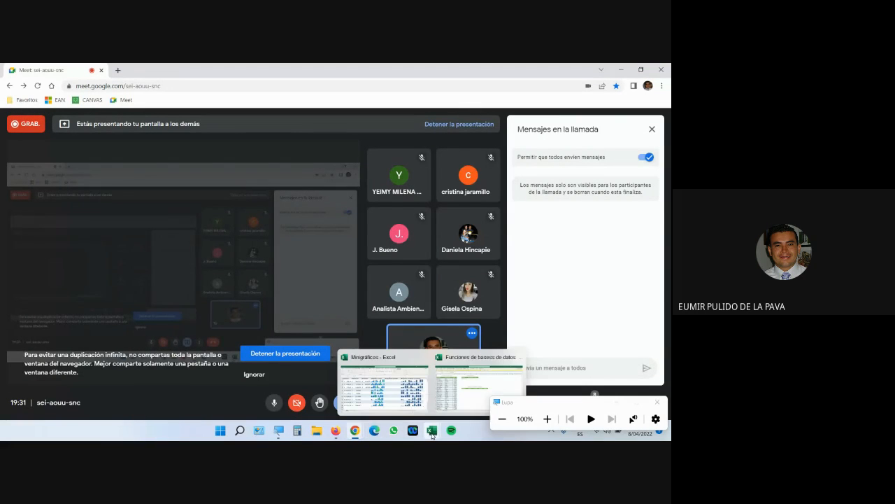
pyautogui.click(479, 383)
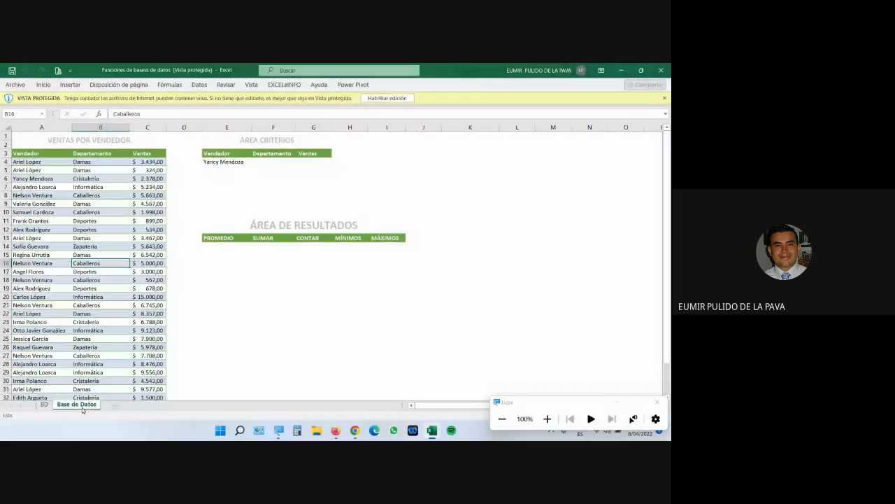
# Step: Enable editing of the workbook, magnify the screen and select the sales table's headings in A3:C3
pyautogui.click(619, 403)
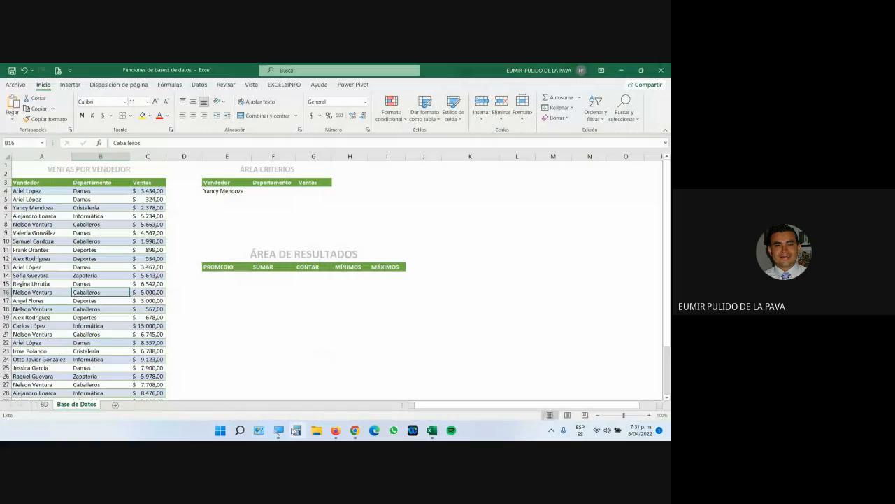
pyautogui.click(280, 430)
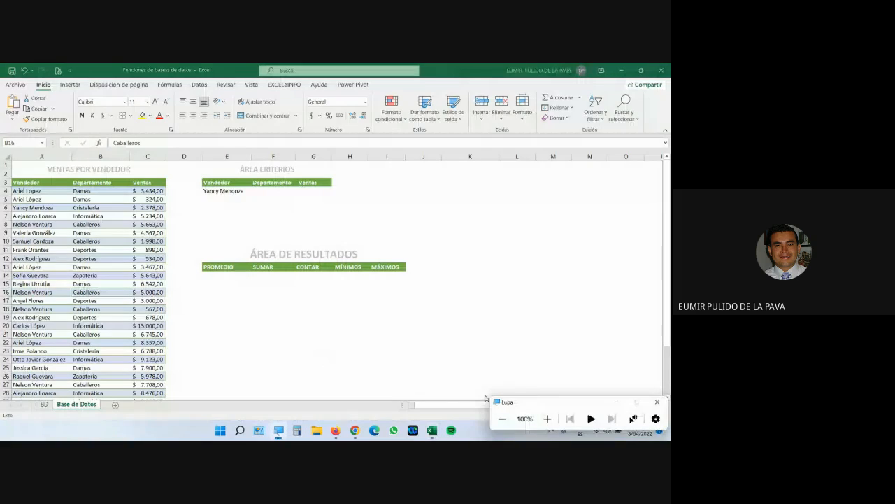
pyautogui.click(548, 417)
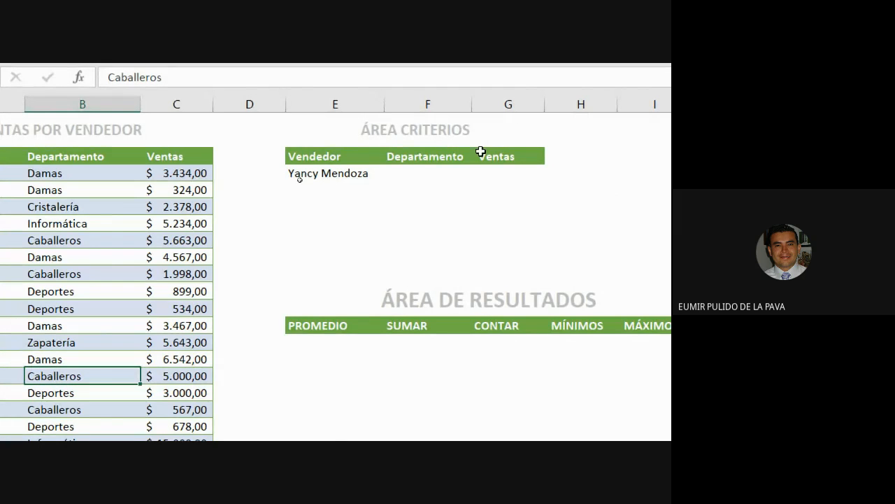
pyautogui.moveTo(59, 154); pyautogui.dragTo(276, 151)
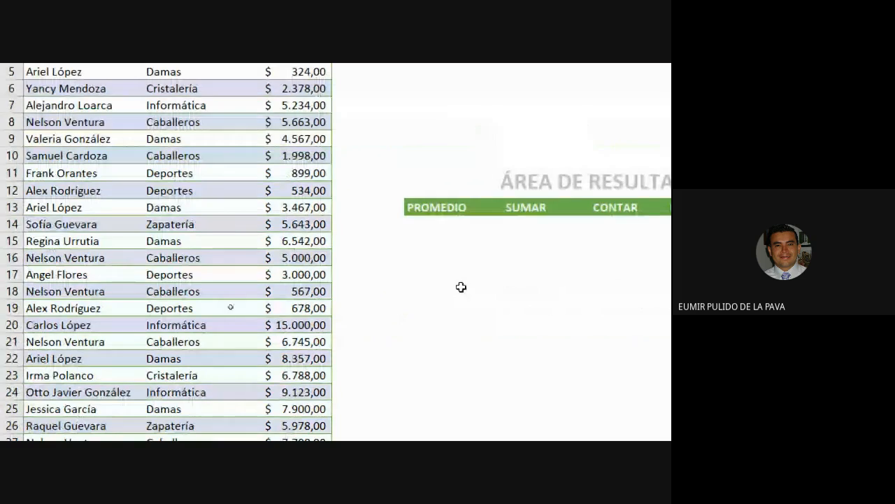
# Step: In E18, total the Informática department's sales with =SUMAR.SI(B4:B35;"INFORMÁTICA";C4:C35)
pyautogui.click(444, 406)
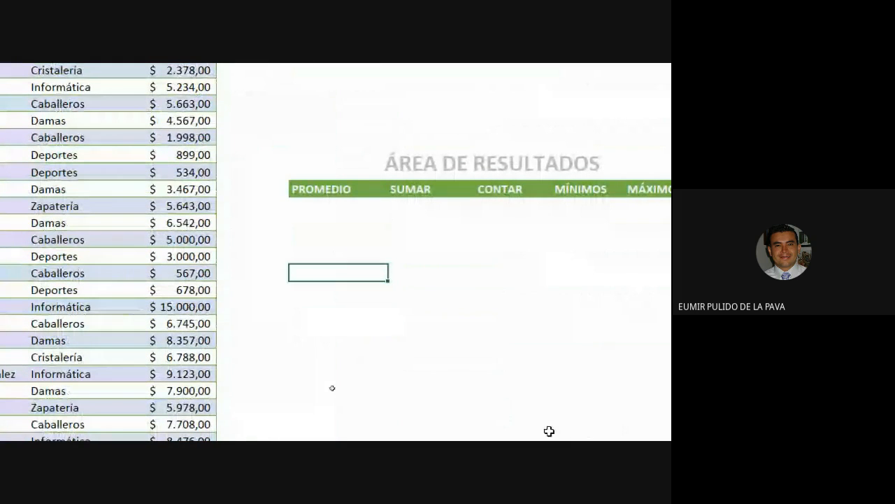
pyautogui.write('=SUMAR.SI')
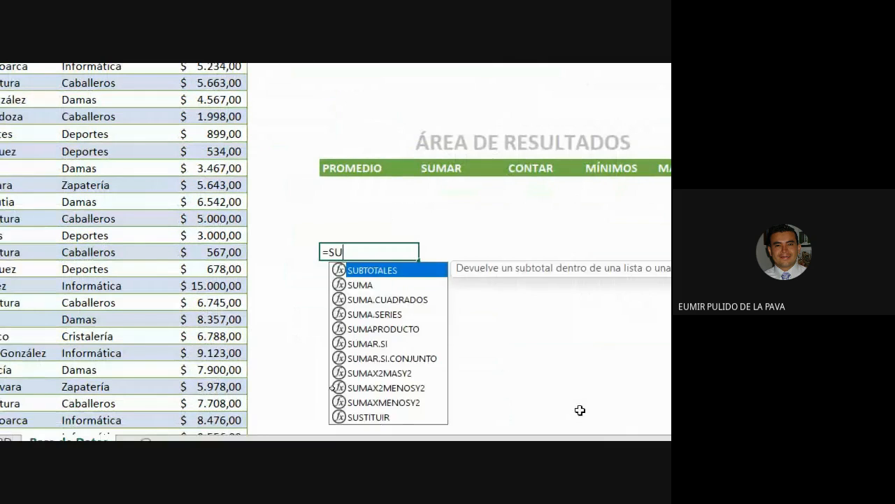
pyautogui.write('(')
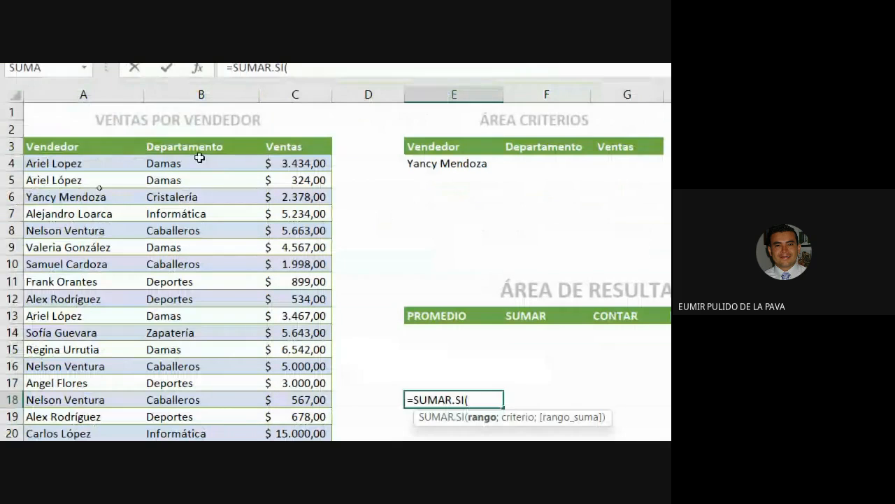
pyautogui.click(200, 158)
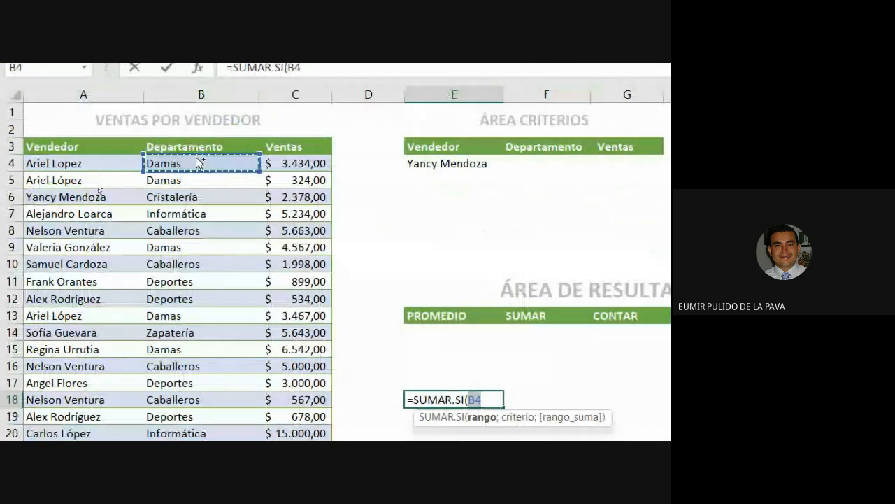
pyautogui.hotkey('ctrl', 'shift', 'Down')
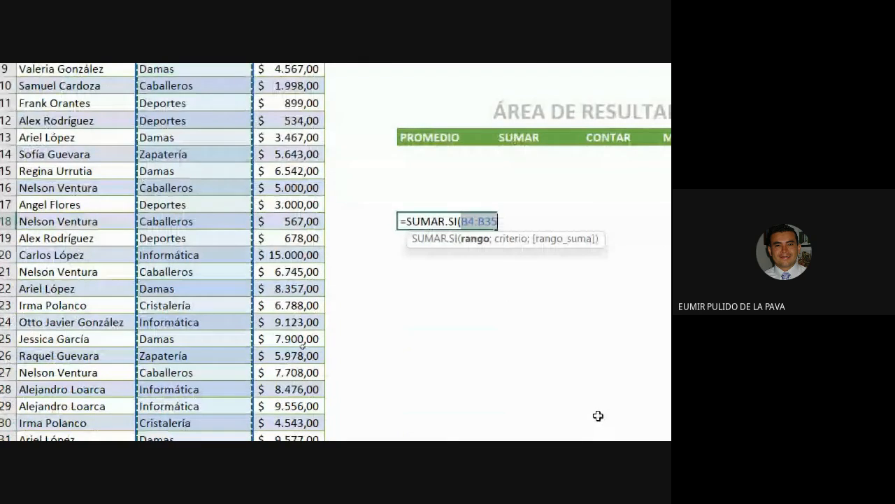
pyautogui.write(';"INFO')
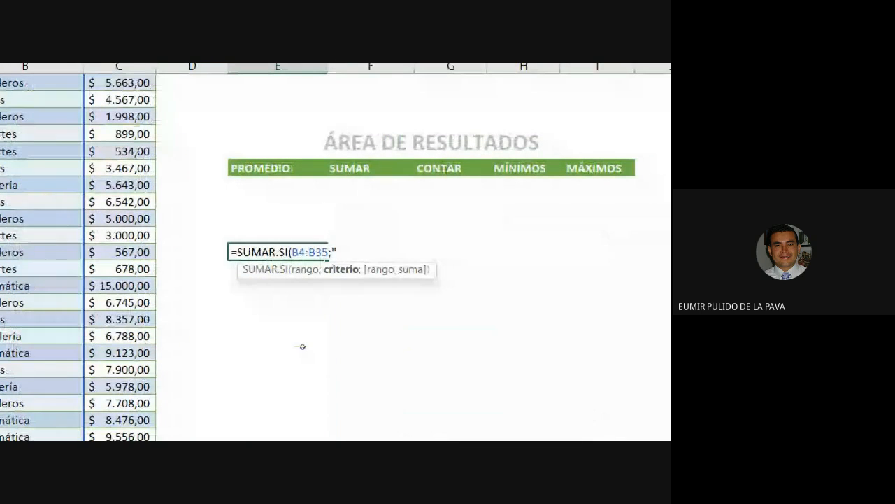
pyautogui.write('RMÁTICA')
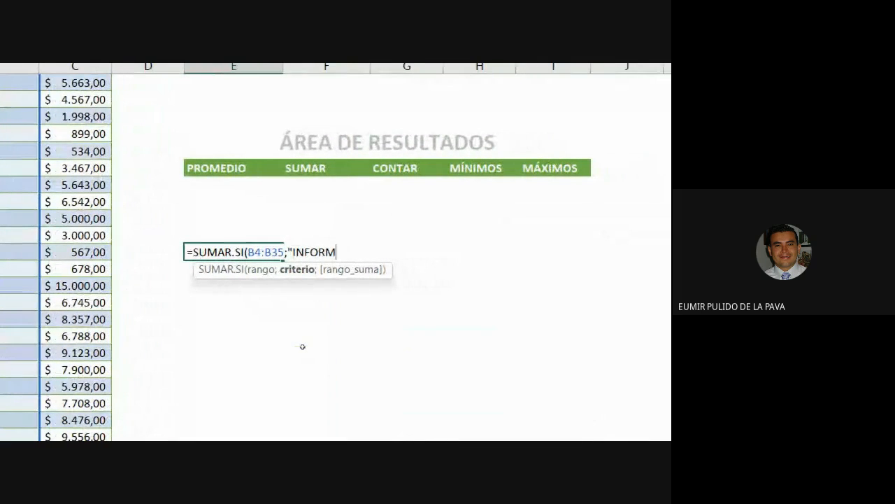
pyautogui.write('";')
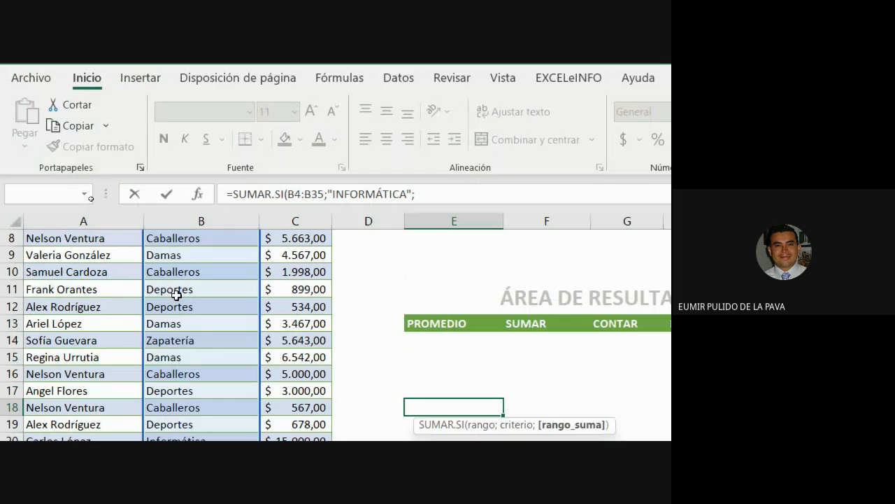
pyautogui.scroll(3, 176, 293)
pyautogui.click(322, 290)
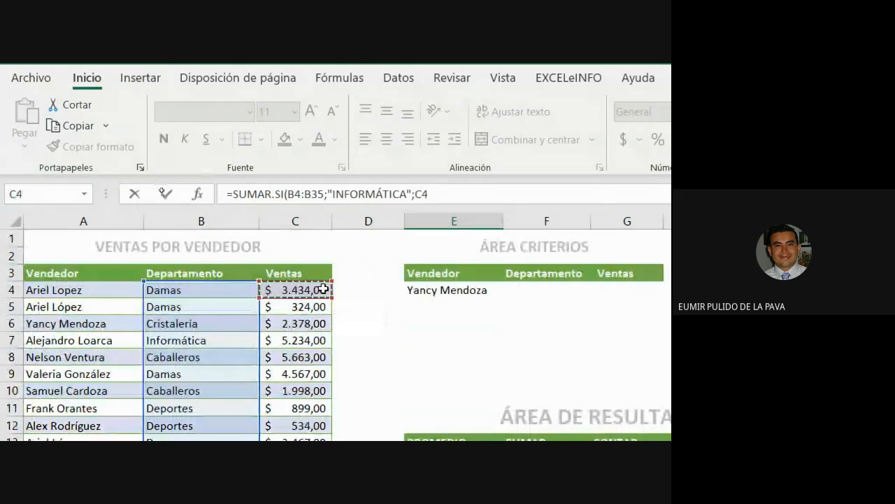
pyautogui.hotkey('ctrl', 'shift', 'Down')
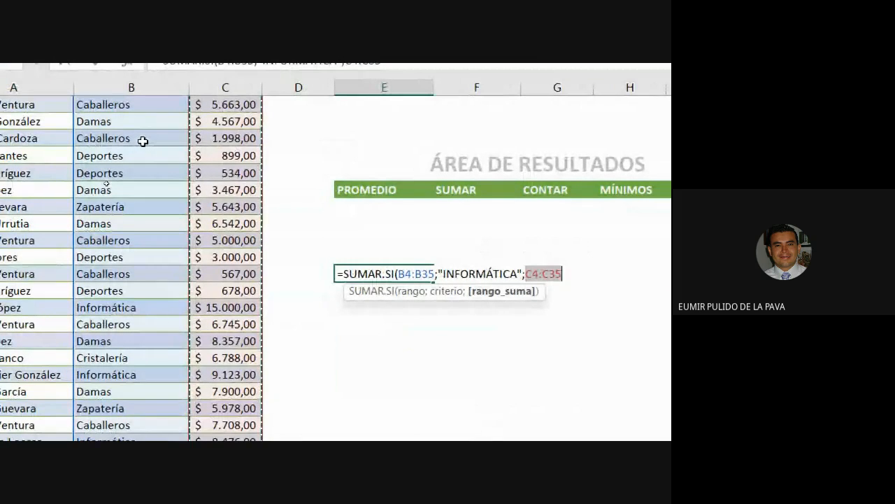
pyautogui.write(')')
pyautogui.press('Return')
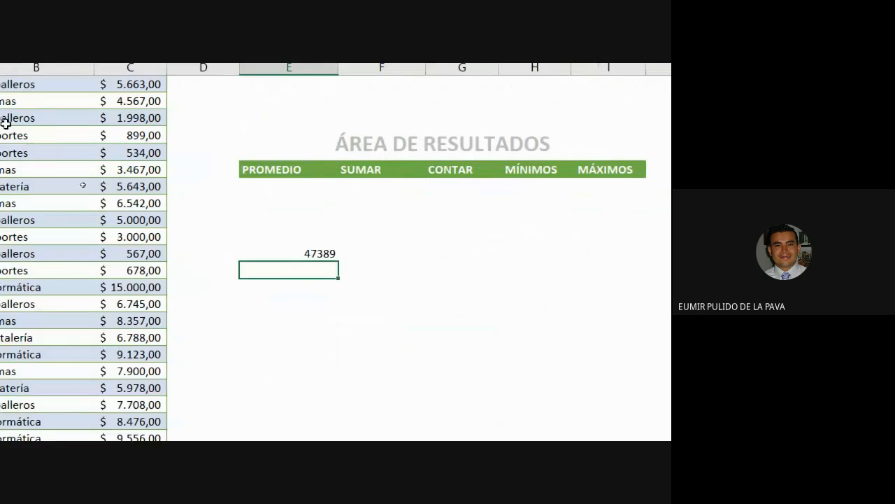
# Step: Review the SUMAR.SI formula's arguments in E18 without changing them
pyautogui.click(187, 254)
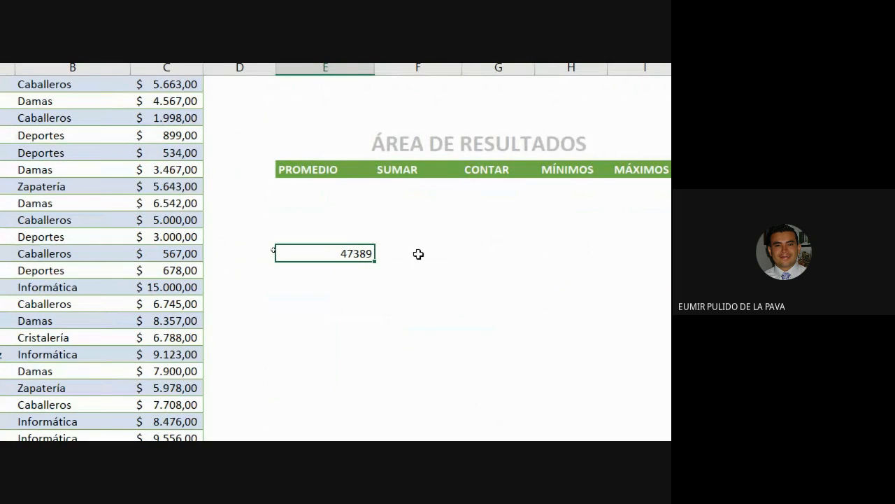
pyautogui.scroll(3, 418, 254)
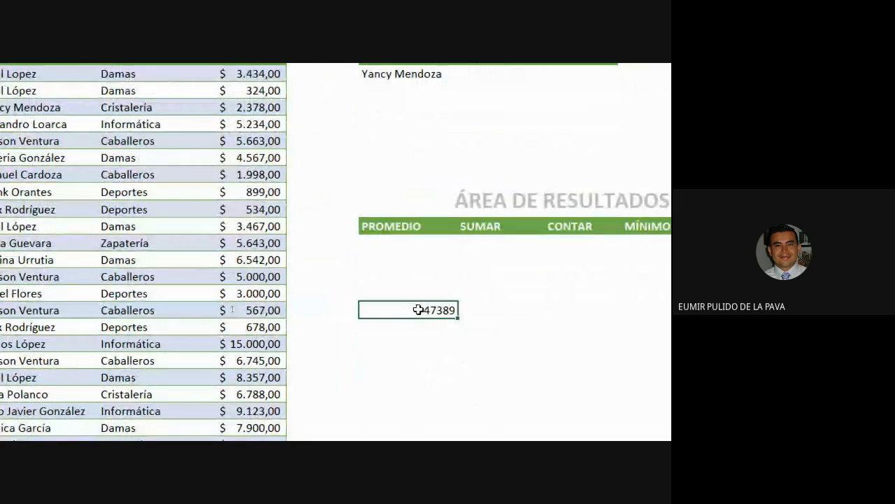
pyautogui.doubleClick(420, 310)
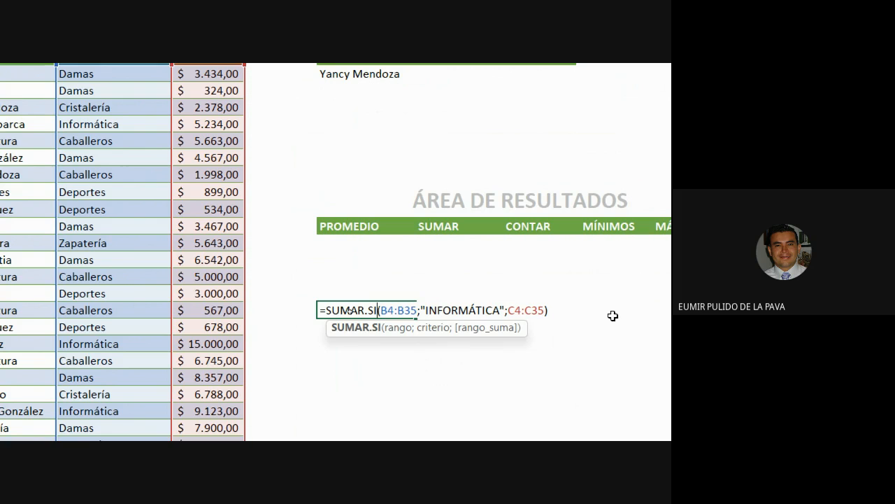
pyautogui.hotkey('ctrl', 'Return')
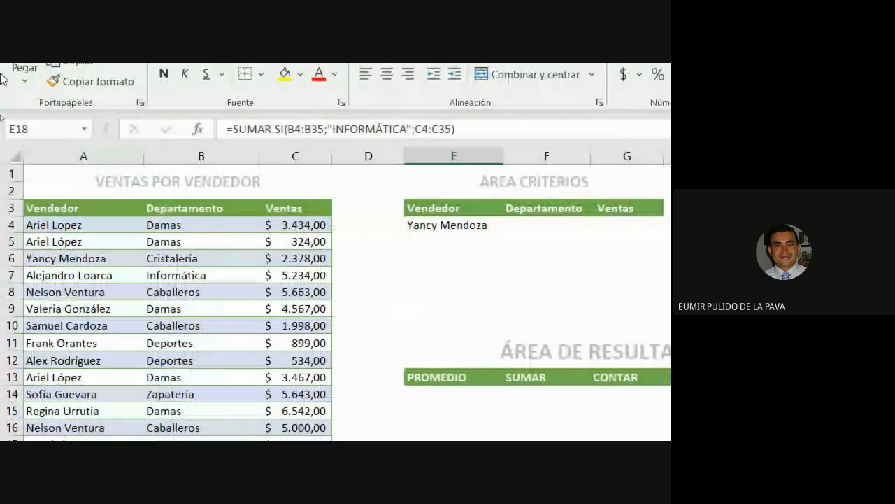
# Step: Clear the seller's name from criteria cell E4 and copy Informática from B7 into the Departamento criterion in F4
pyautogui.click(425, 232)
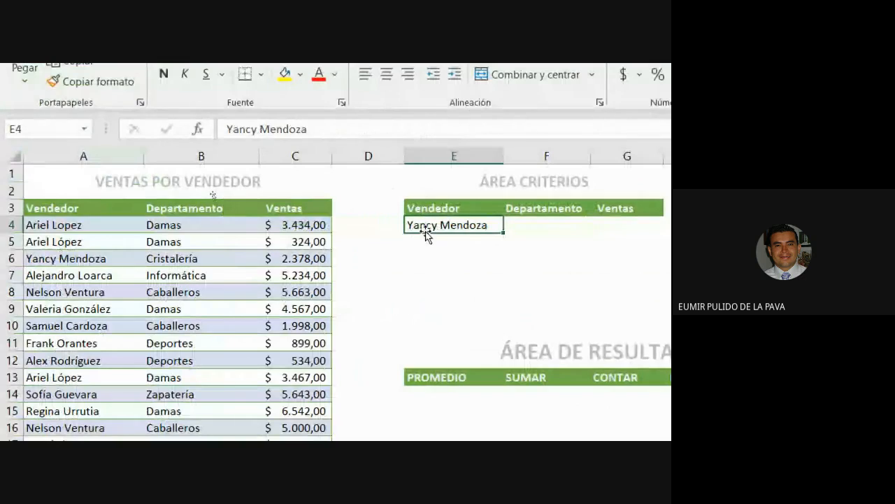
pyautogui.press('Delete')
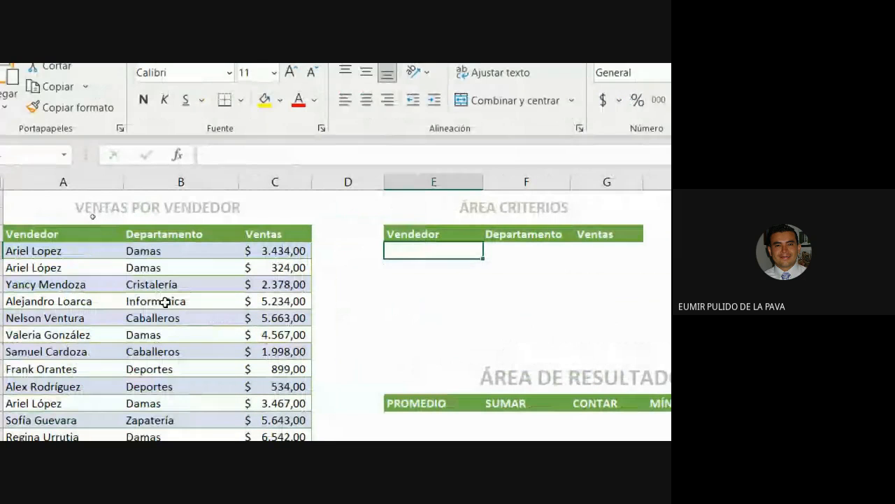
pyautogui.click(89, 301)
pyautogui.hotkey('ctrl', 'c')
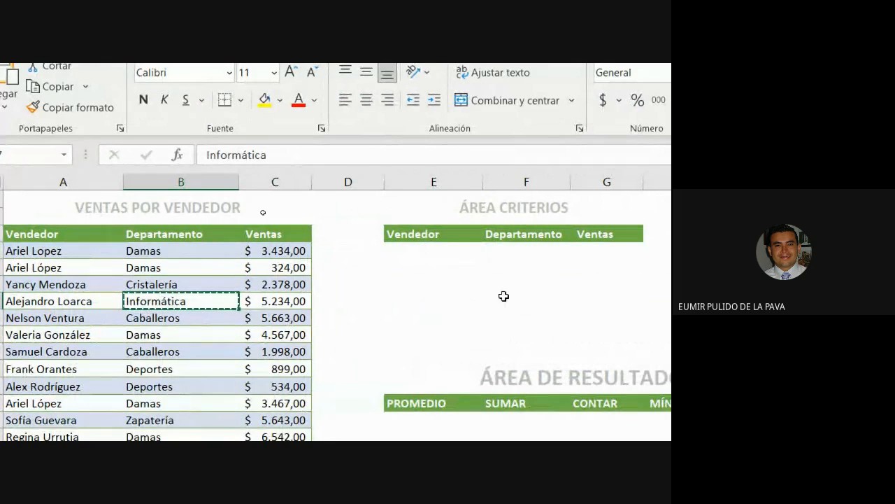
pyautogui.click(532, 247)
pyautogui.hotkey('ctrl', 'v')
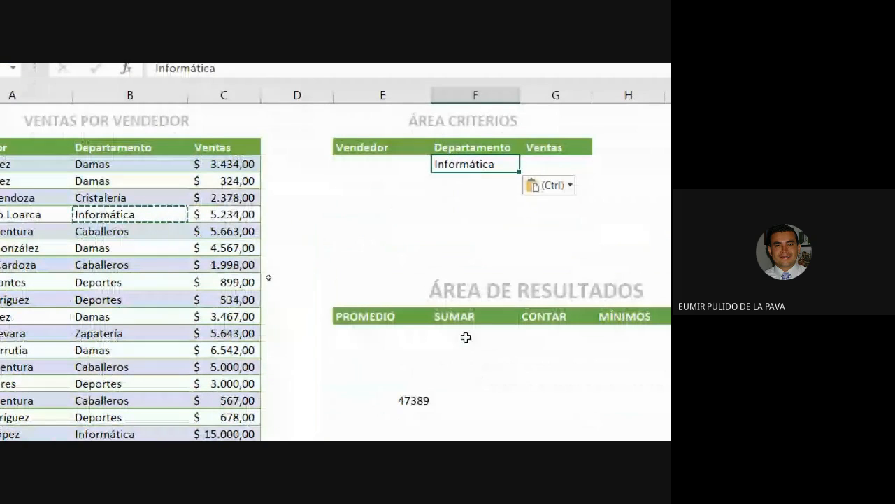
# Step: Clear the headings PROMEDIO through MÁXIMOS from E13:I13 in the results area
pyautogui.click(466, 351)
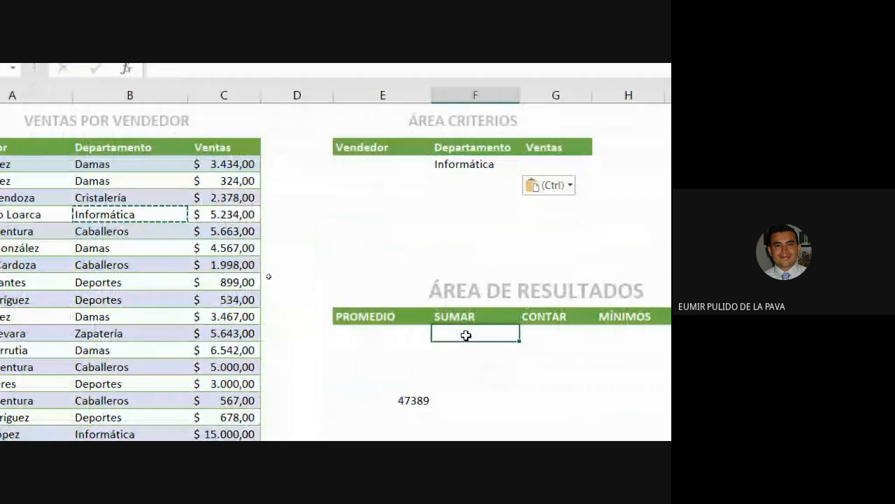
pyautogui.moveTo(362, 318); pyautogui.dragTo(597, 315)
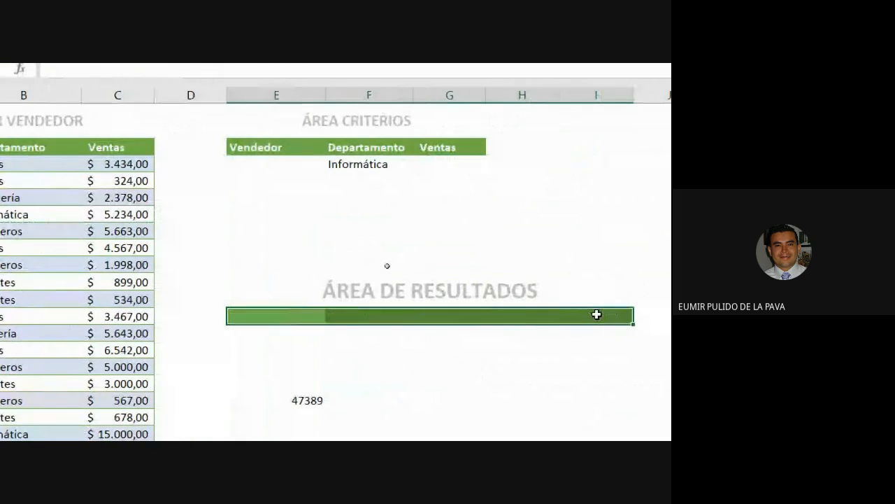
# Step: Start a BDSUMA formula in F13 of the results area
pyautogui.click(360, 317)
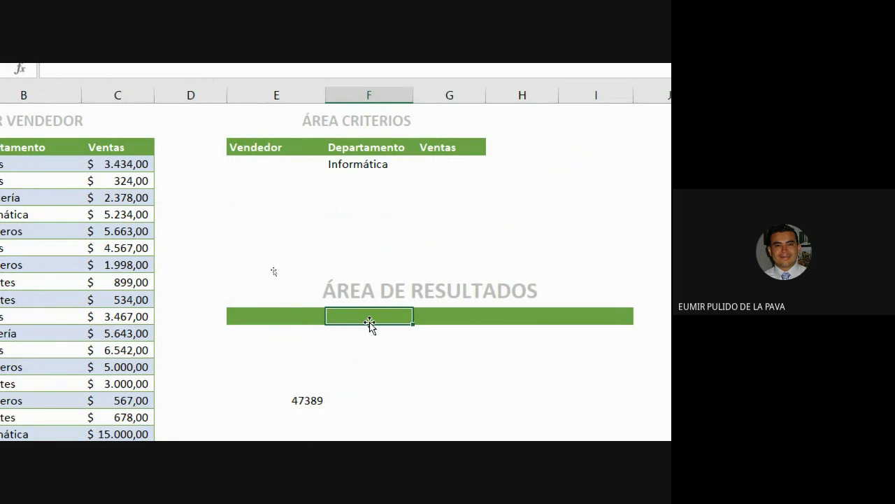
pyautogui.write('=BD')
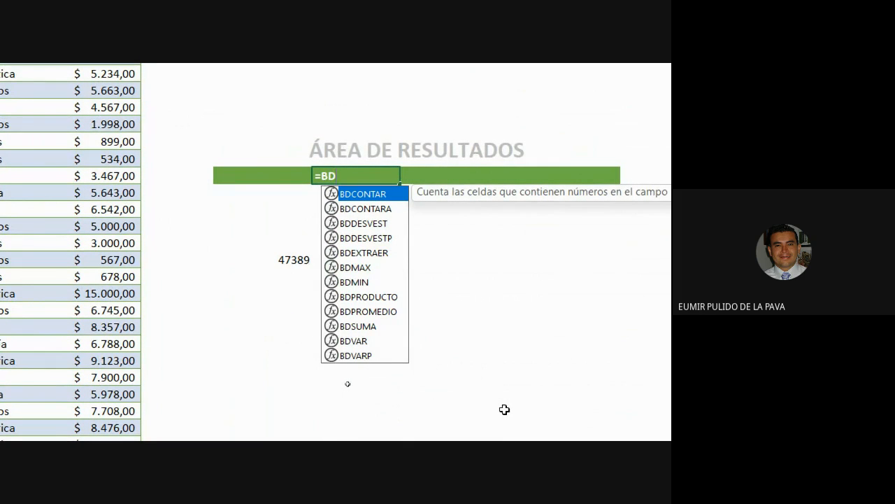
pyautogui.press('Down')
pyautogui.press('Down')
pyautogui.press('Down')
pyautogui.press('Down')
pyautogui.press('Down')
pyautogui.press('Down')
pyautogui.press('Down')
pyautogui.press('Down')
pyautogui.press('Down')
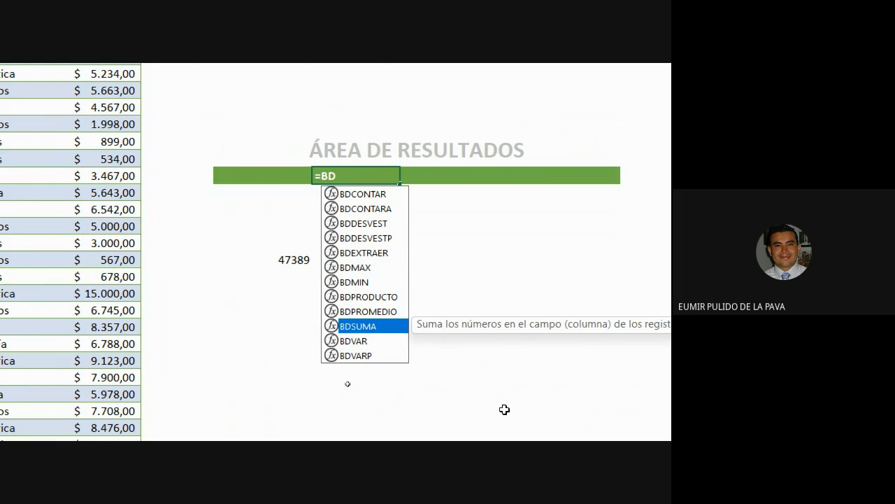
pyautogui.press('Tab')
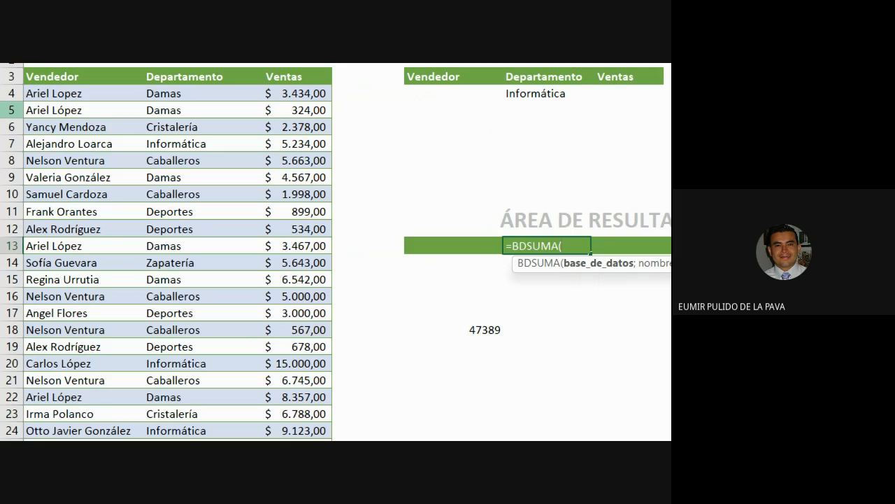
# Step: Complete the BDSUMA formula with A3:C35 as the database, C3 as the field name and F3:F4 as the criteria
pyautogui.moveTo(60, 186); pyautogui.dragTo(302, 503)
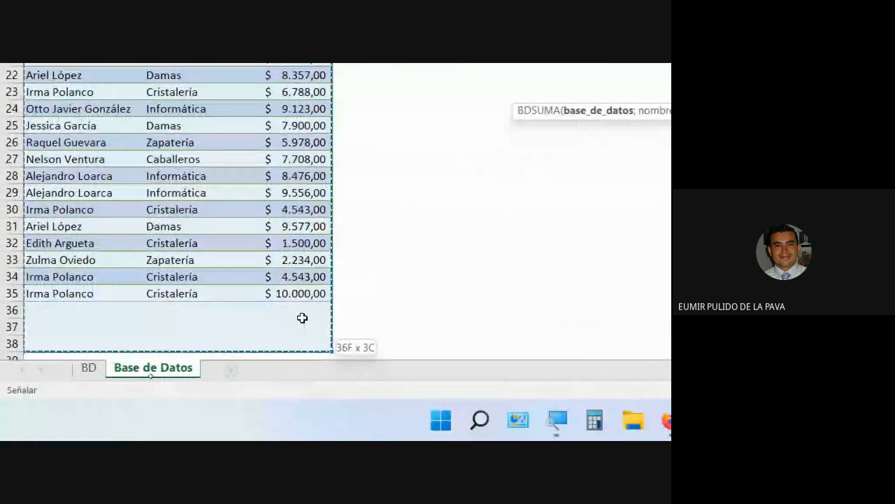
pyautogui.moveTo(302, 318); pyautogui.dragTo(303, 294)
pyautogui.scroll(6, 604, 264)
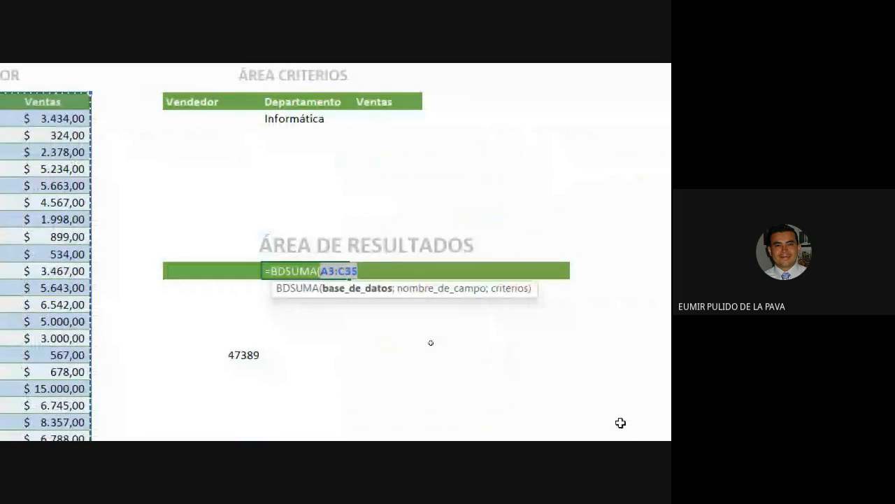
pyautogui.write(';')
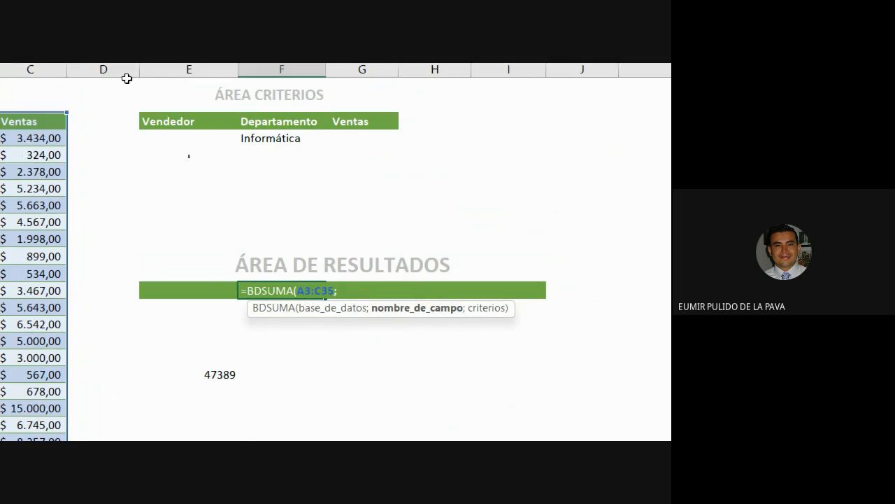
pyautogui.click(212, 149)
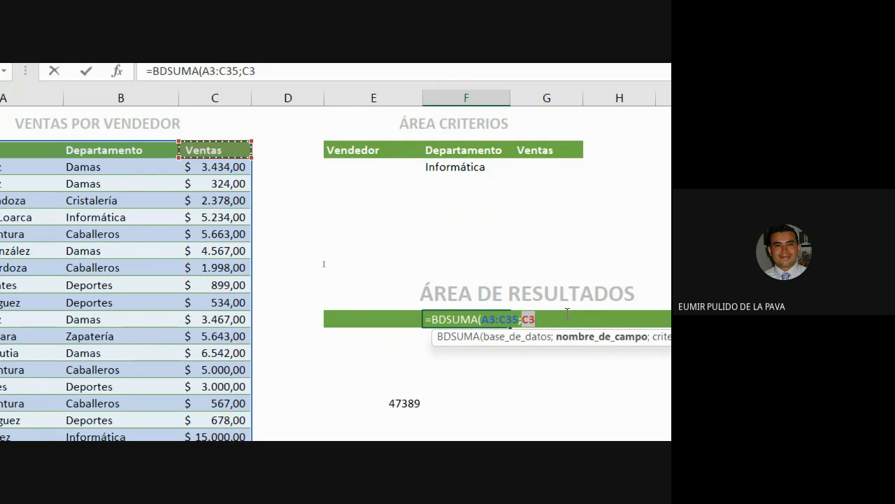
pyautogui.write(';')
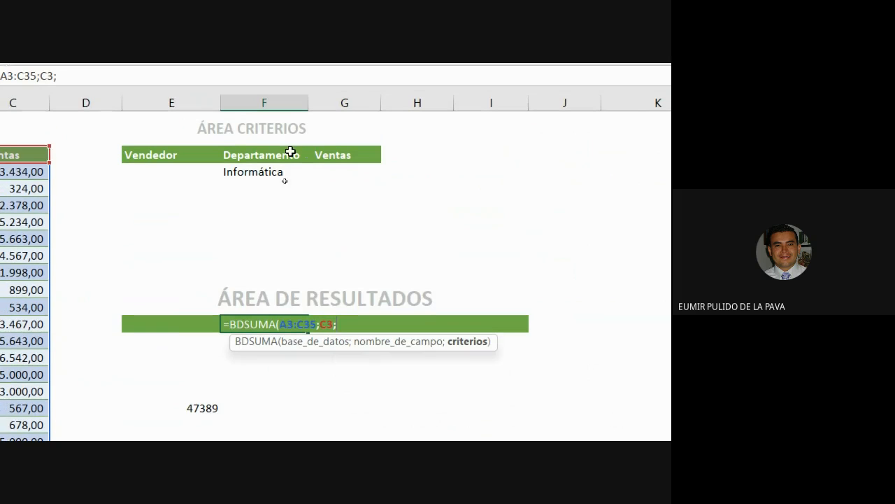
pyautogui.moveTo(273, 158); pyautogui.dragTo(276, 177)
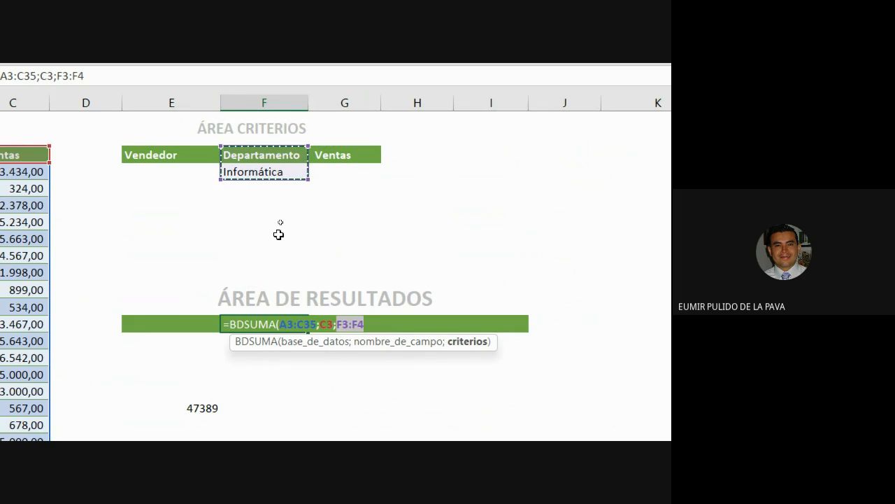
pyautogui.write(')')
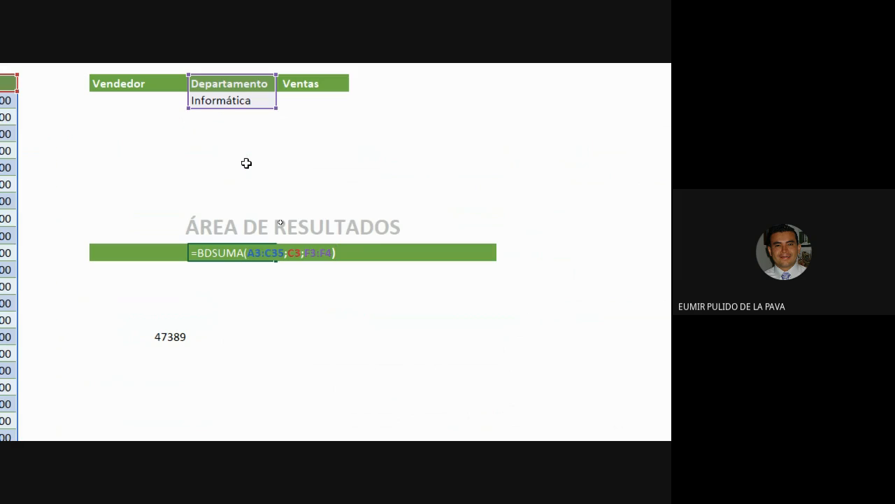
pyautogui.press('Return')
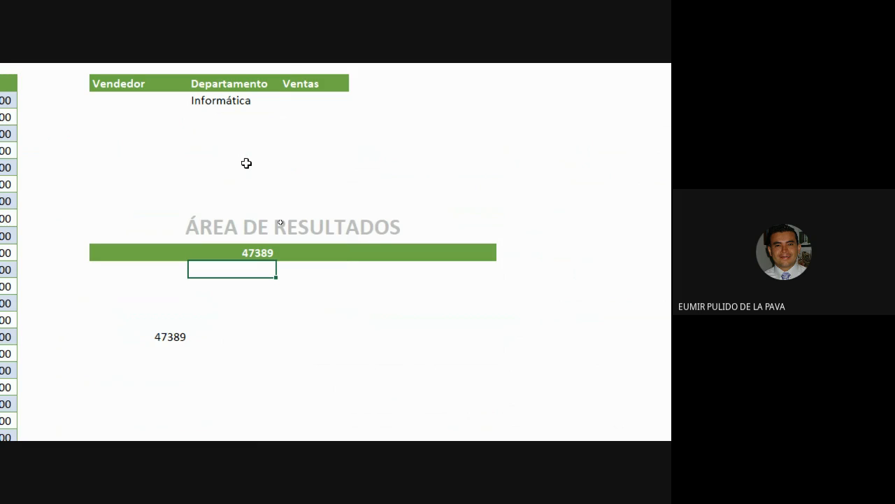
# Step: Compare the arguments of the SUMAR.SI formula in E18 with those of the BDSUMA formula in F13 without changing either
pyautogui.doubleClick(171, 336)
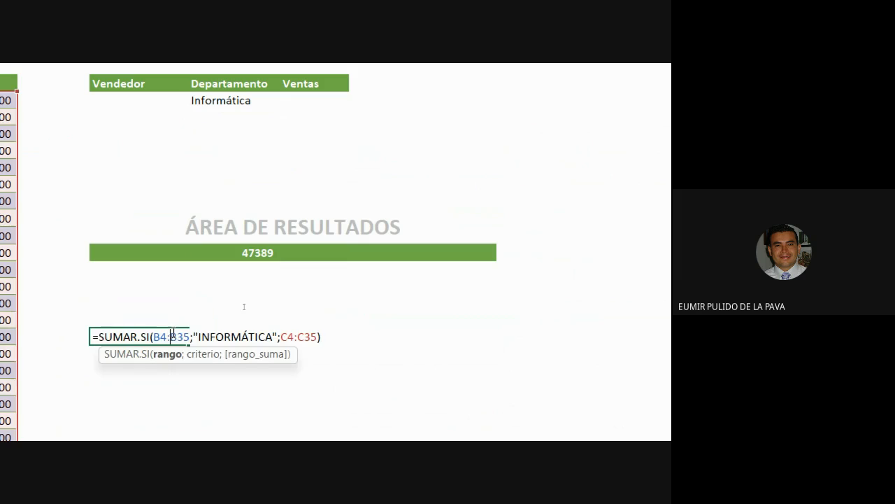
pyautogui.press('Escape')
pyautogui.click(252, 242)
pyautogui.click(248, 251)
pyautogui.doubleClick(248, 250)
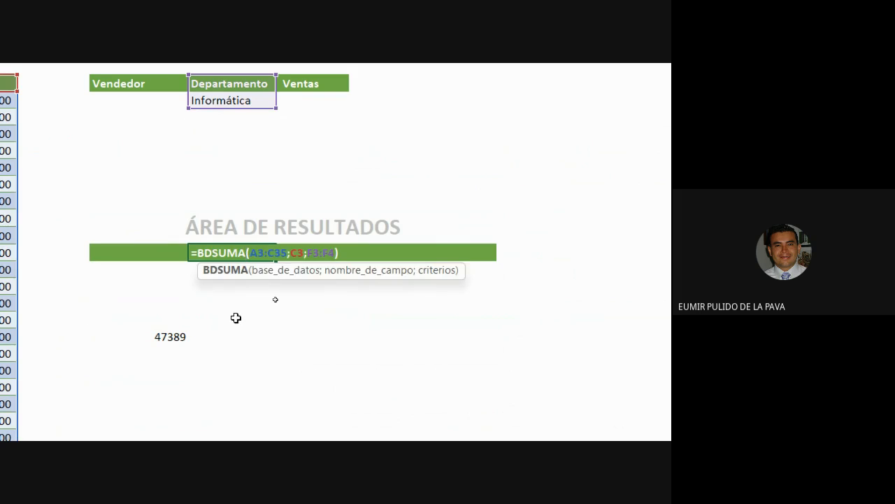
pyautogui.press('Escape')
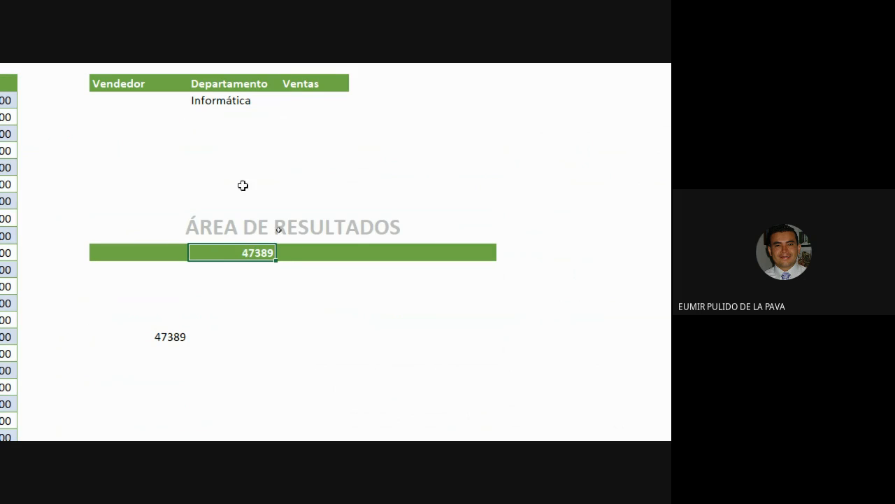
pyautogui.moveTo(192, 200); pyautogui.dragTo(284, 222)
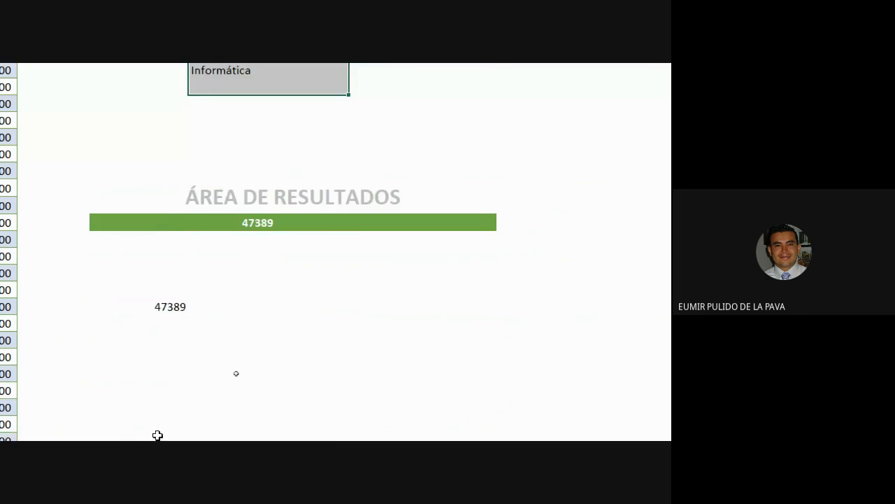
pyautogui.click(168, 212)
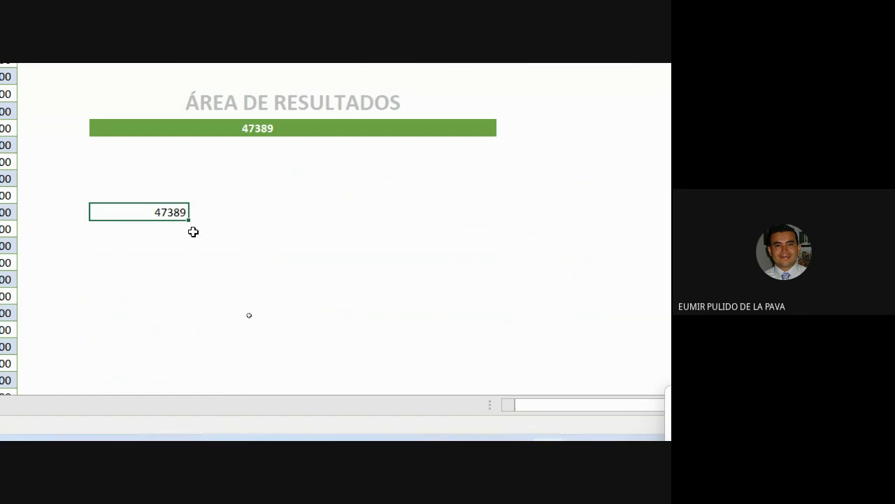
pyautogui.doubleClick(139, 209)
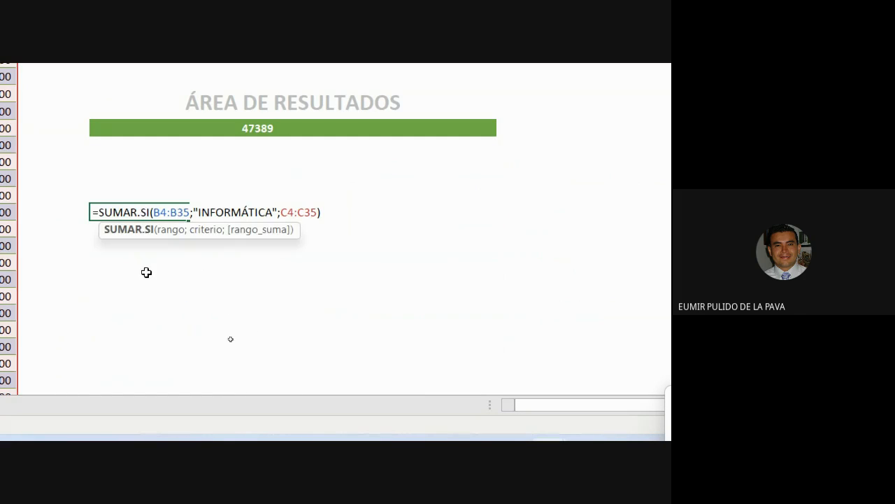
pyautogui.press('Escape')
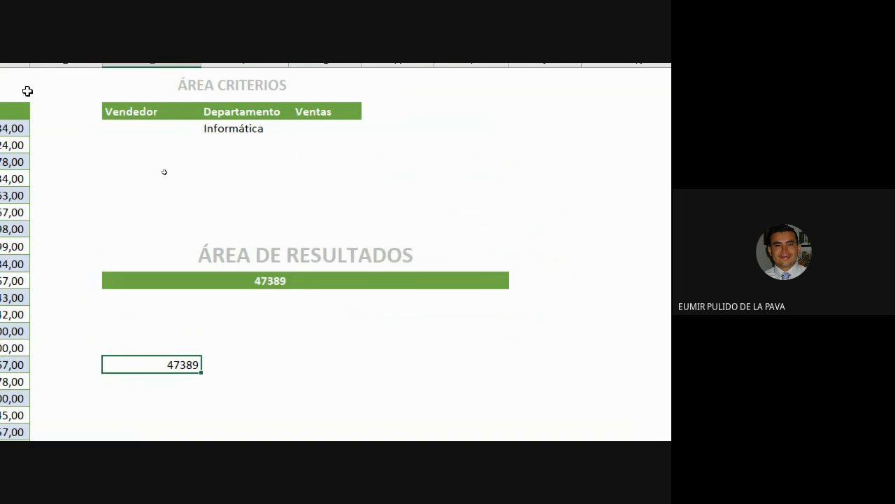
# Step: Clear the Departamento criterion in F4 and check the BDSUMA result in F13
pyautogui.click(238, 132)
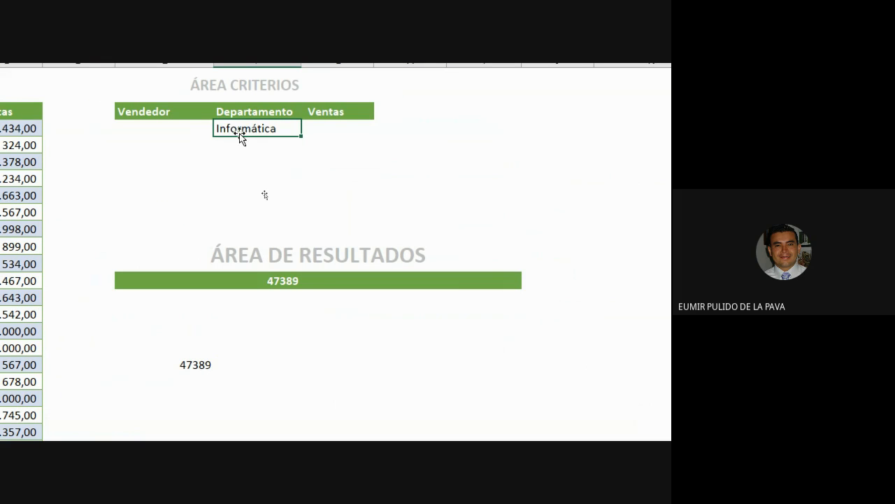
pyautogui.press('Delete')
pyautogui.click(285, 280)
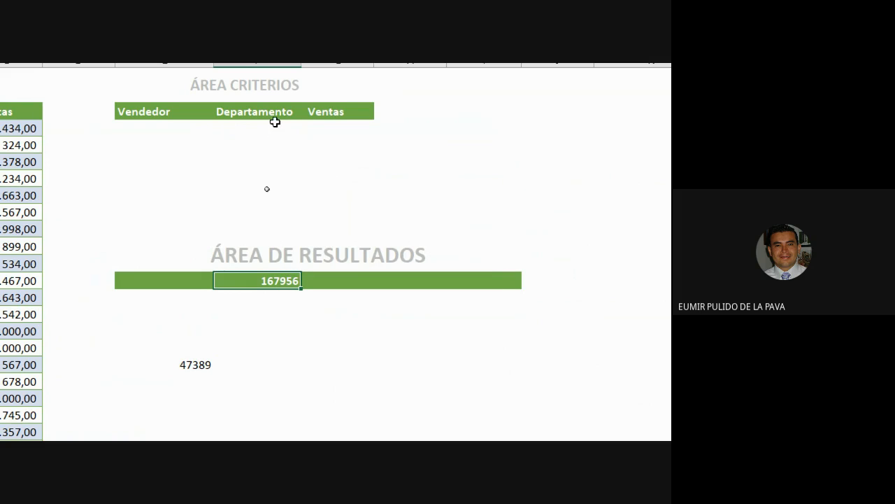
# Step: Select the sales in C4:C35 to check their sum in the status bar, minimizing the Lupa window that covers it
pyautogui.hscroll(-3, 84, 147)
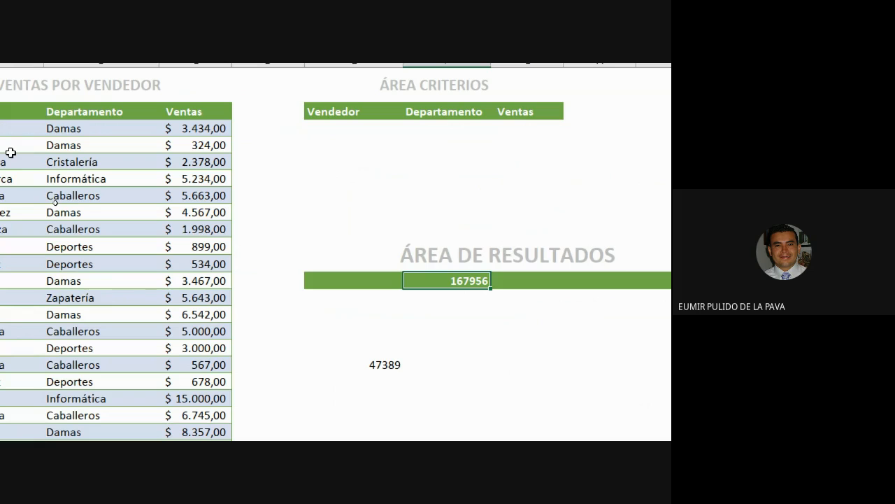
pyautogui.moveTo(190, 126); pyautogui.dragTo(196, 326)
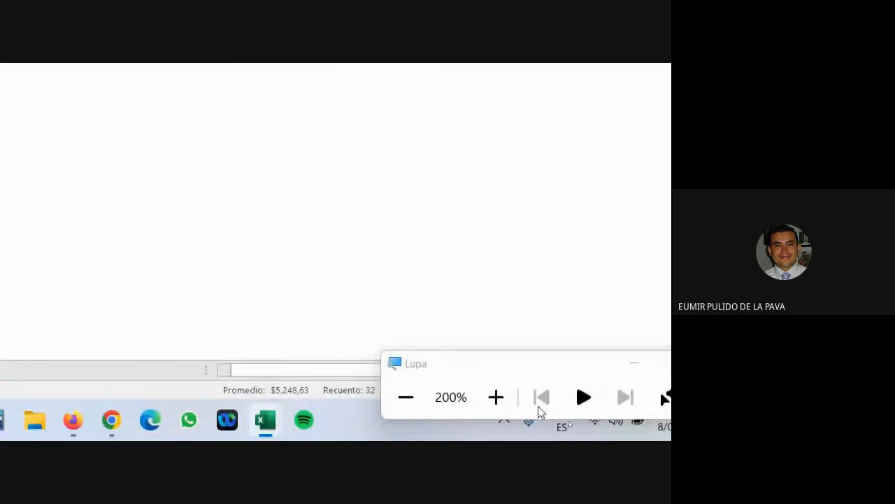
pyautogui.click(634, 364)
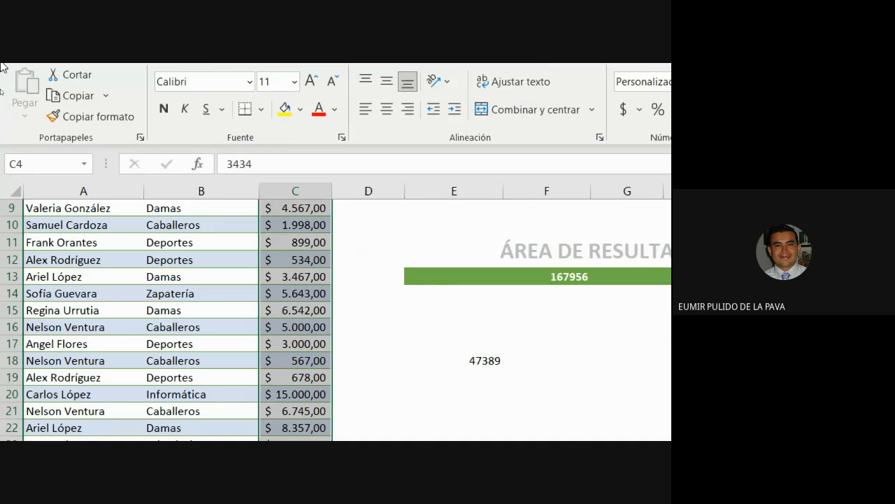
pyautogui.scroll(3, 613, 380)
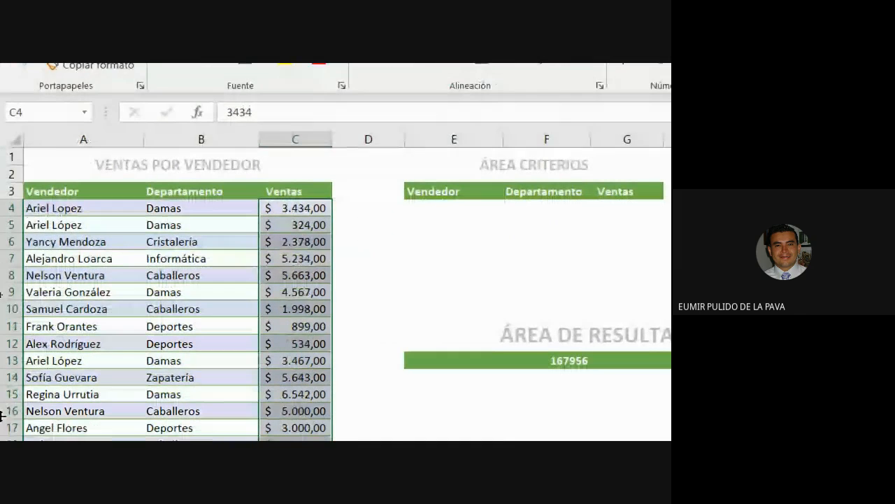
# Step: Enter the first listed seller's full name as the Vendedor criterion in E4 and Damas as the Departamento criterion in F4
pyautogui.moveTo(49, 209); pyautogui.dragTo(167, 198)
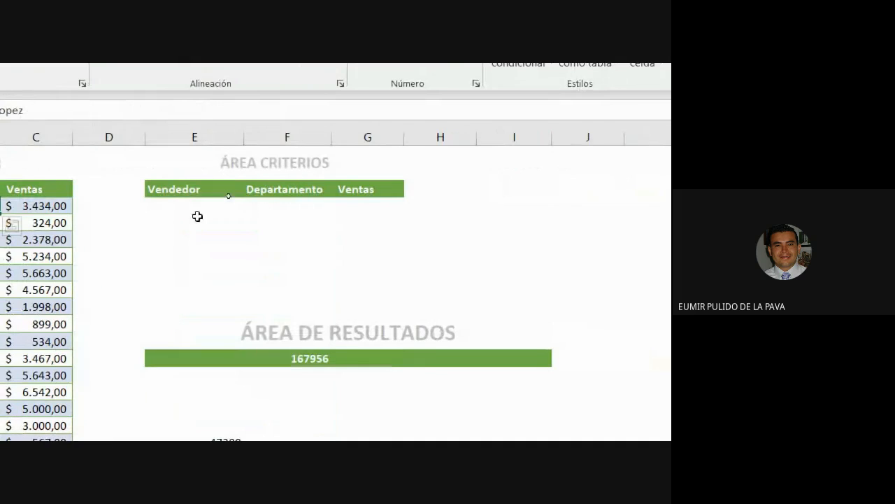
pyautogui.click(451, 208)
pyautogui.write('Ariel ')
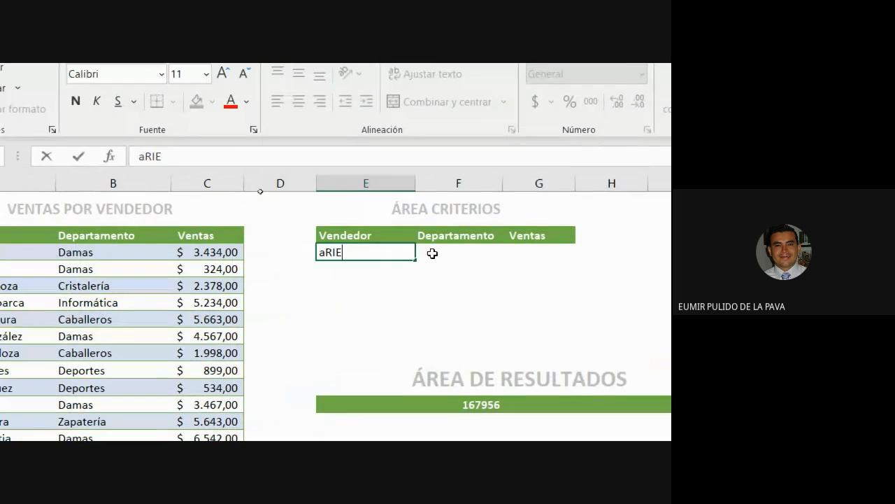
pyautogui.write('Lopez')
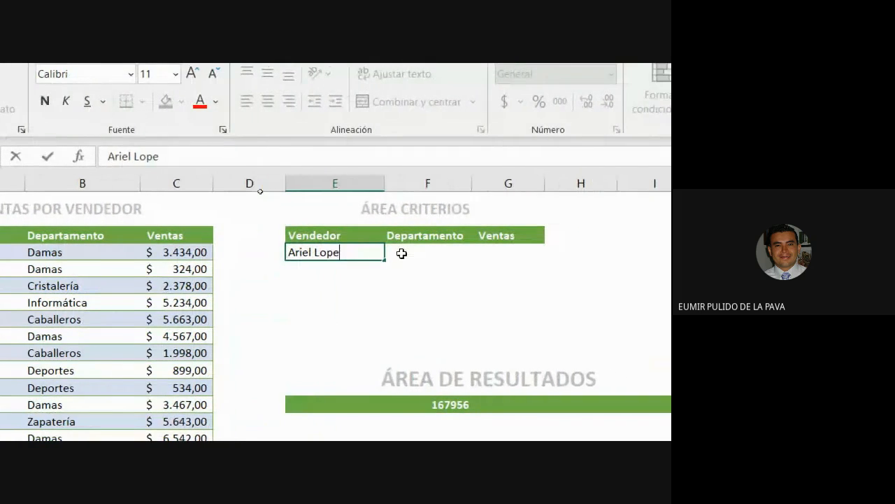
pyautogui.click(424, 254)
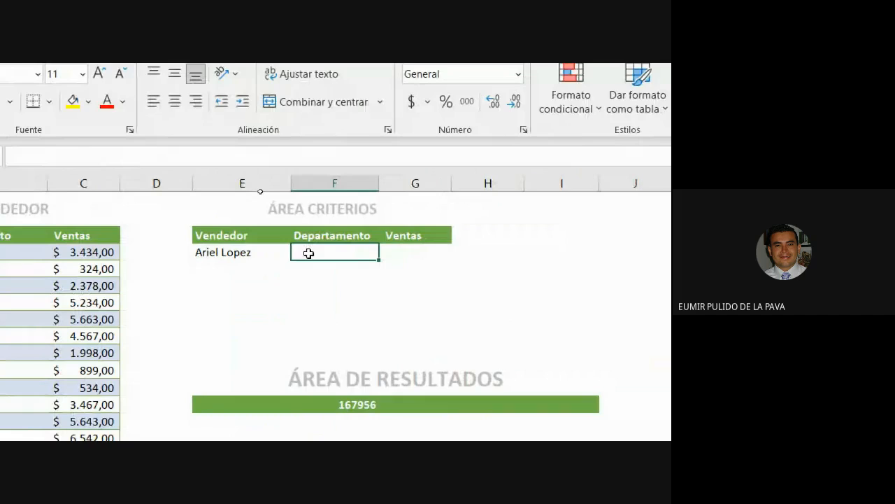
pyautogui.write('Damas')
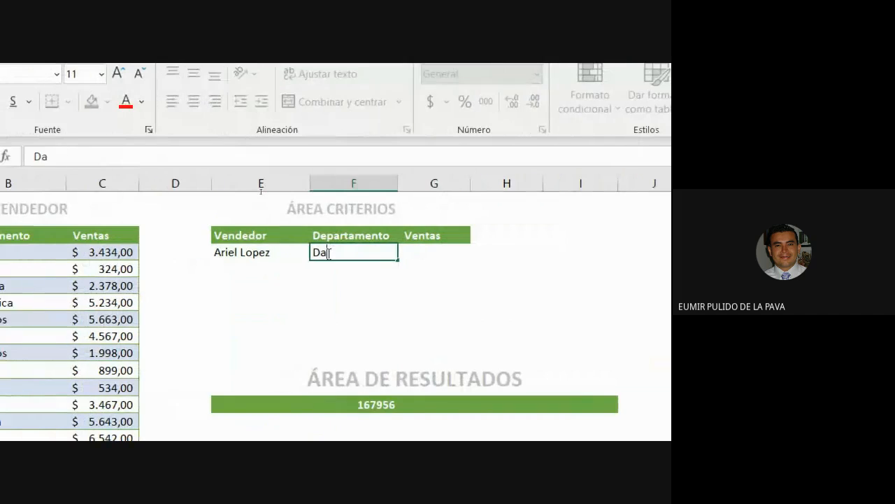
pyautogui.press('Return')
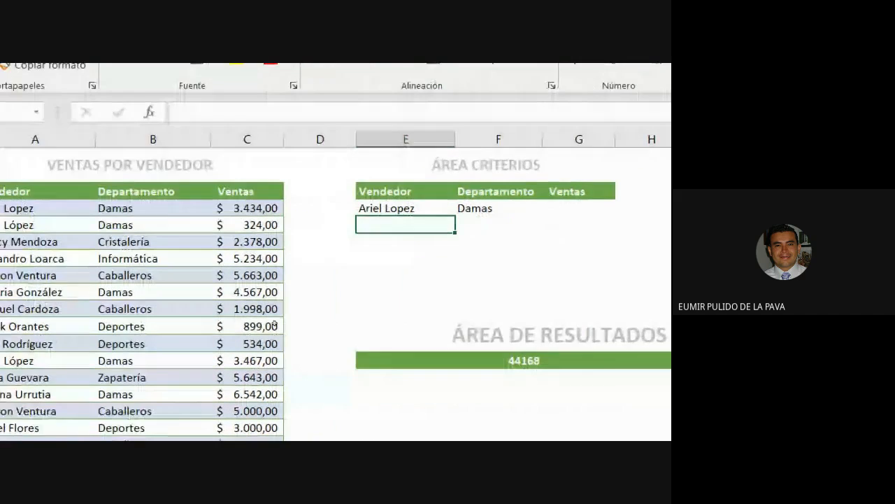
# Step: Replace the formula in E18 with a SUMAR.SI.CONJUNTO function that uses the sales in C4:C35 as the sum range
pyautogui.click(368, 295)
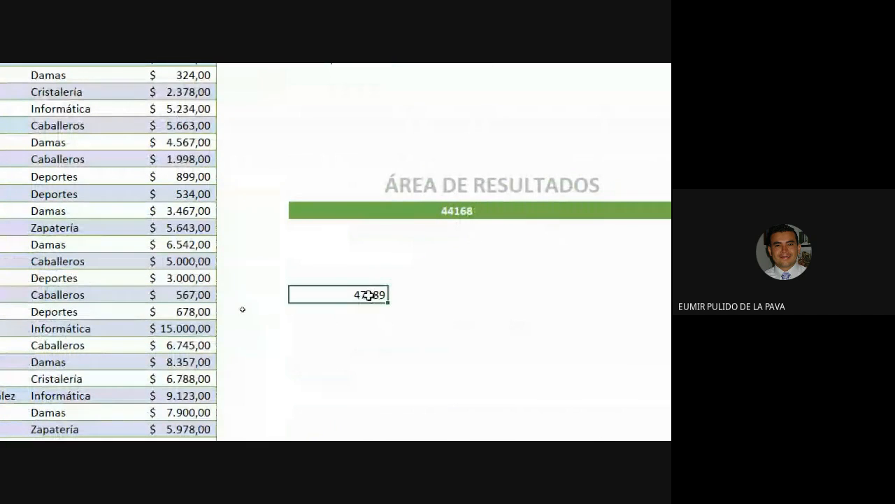
pyautogui.write('=suma')
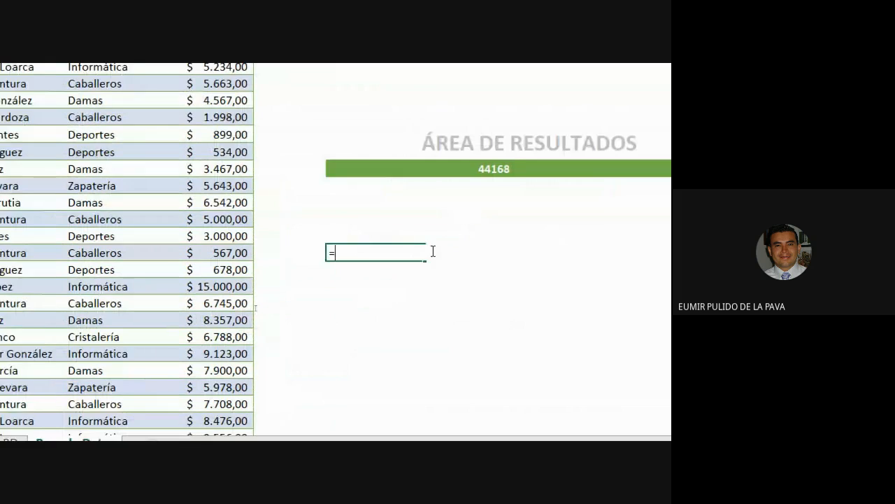
pyautogui.press('Down')
pyautogui.press('Down')
pyautogui.press('Down')
pyautogui.press('Down')
pyautogui.press('Down')
pyautogui.press('Tab')
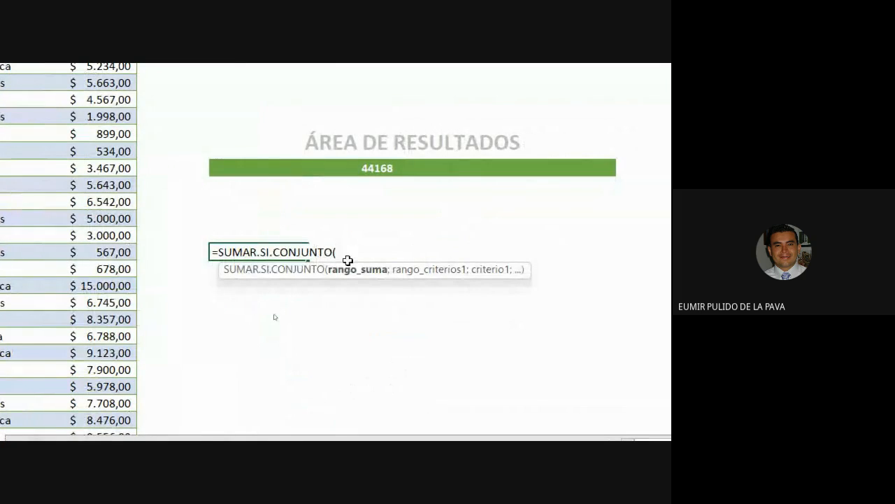
pyautogui.click(130, 157)
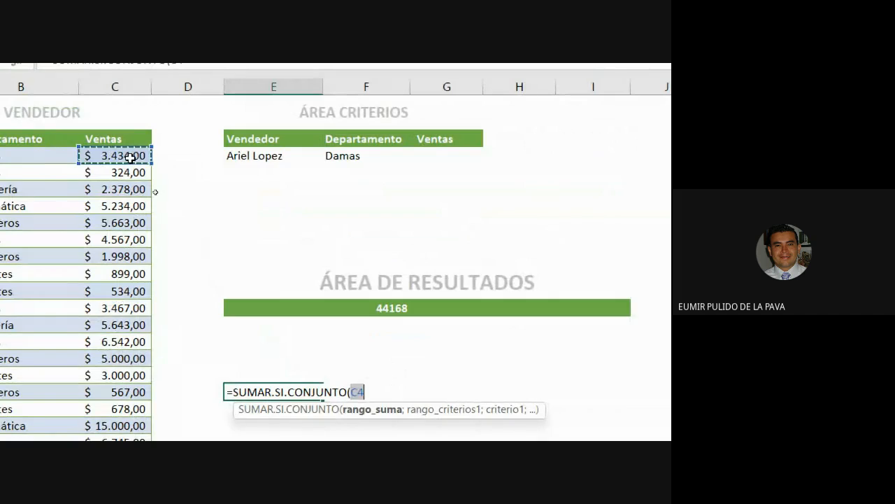
pyautogui.hotkey('ctrl', 'shift', 'Down')
pyautogui.write(';')
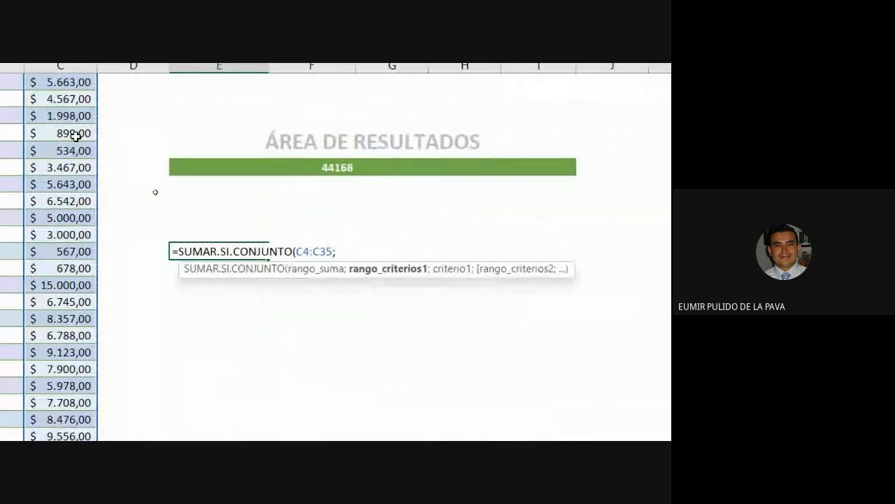
# Step: Add A4:A35 as the first criteria range and the first listed seller's full name as its text criterion
pyautogui.scroll(2, 58, 393)
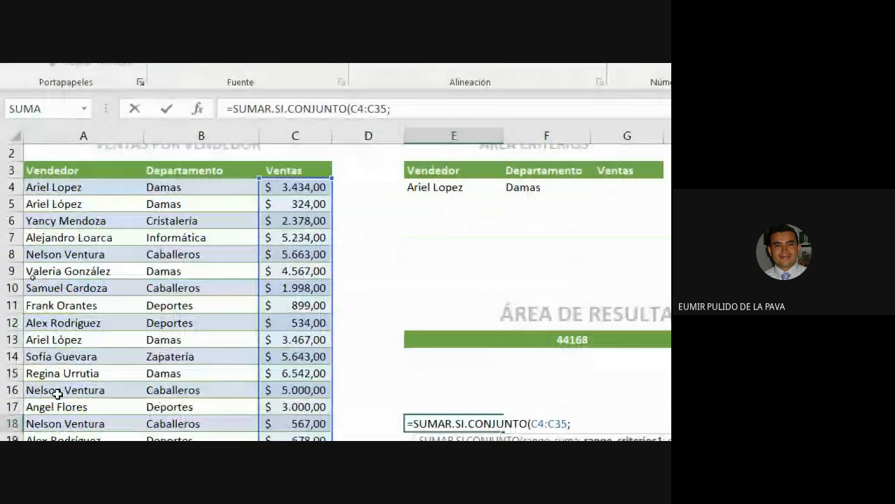
pyautogui.click(79, 187)
pyautogui.hotkey('ctrl', 'shift', 'Down')
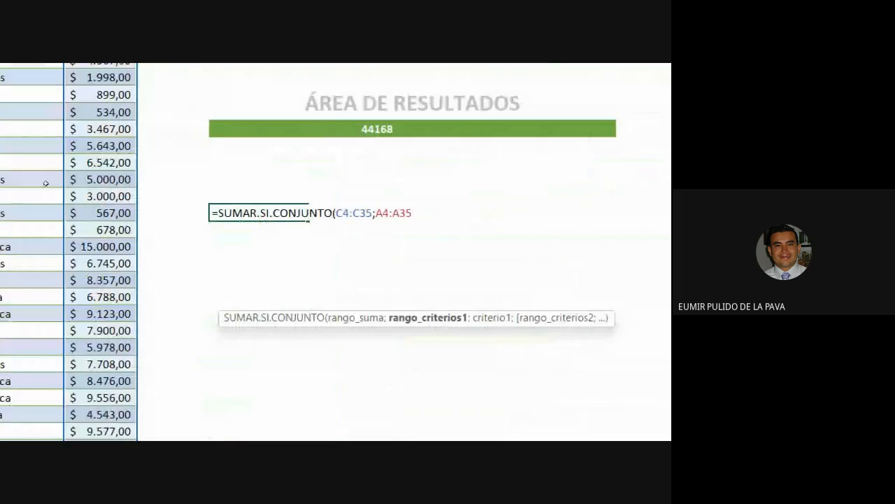
pyautogui.write(';"ariwel')
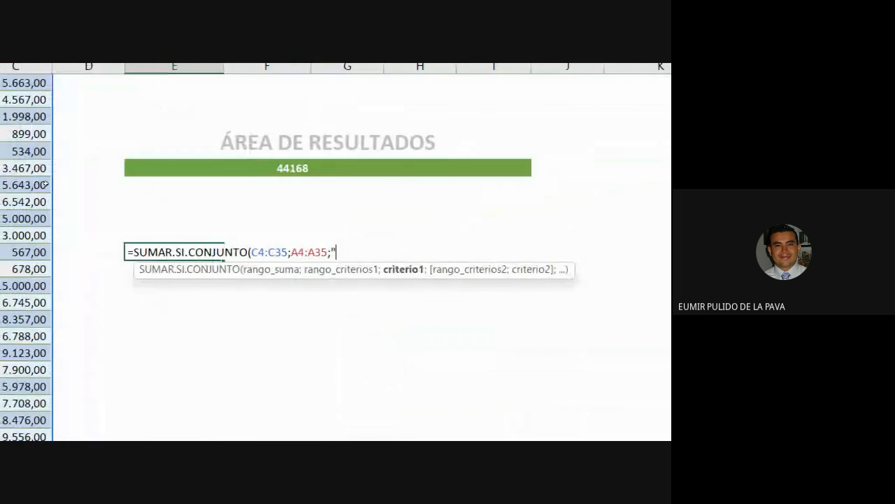
pyautogui.press('BackSpace')
pyautogui.press('BackSpace')
pyautogui.press('BackSpace')
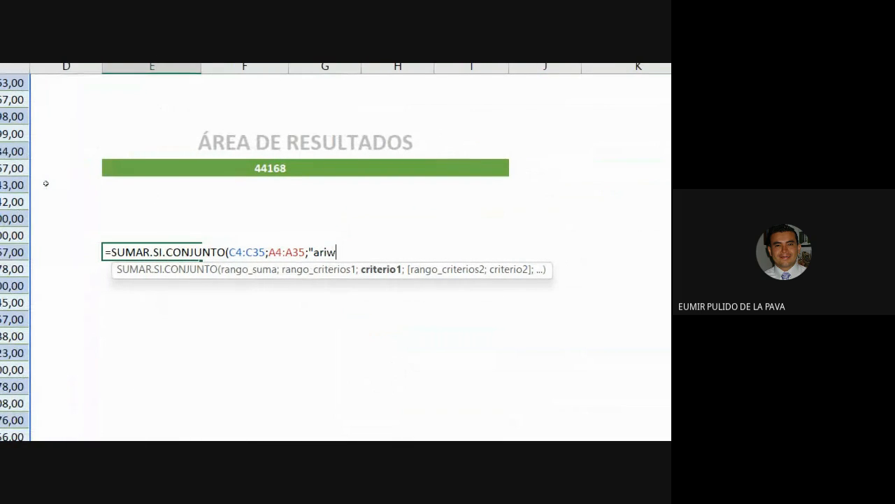
pyautogui.write('el lopez')
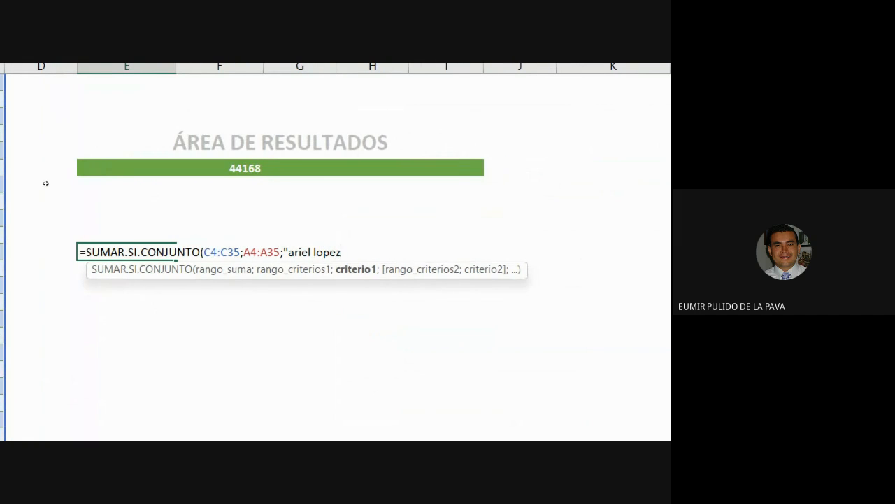
pyautogui.write('";')
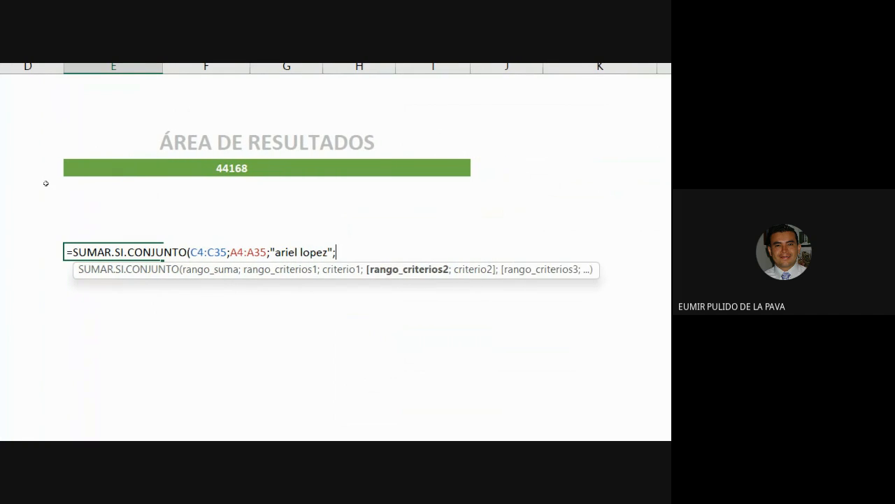
# Step: Add B4:B35 as the second criteria range with the criterion "Damas" and complete the SUMAR.SI.CONJUNTO formula in E18
pyautogui.scroll(3, 206, 262)
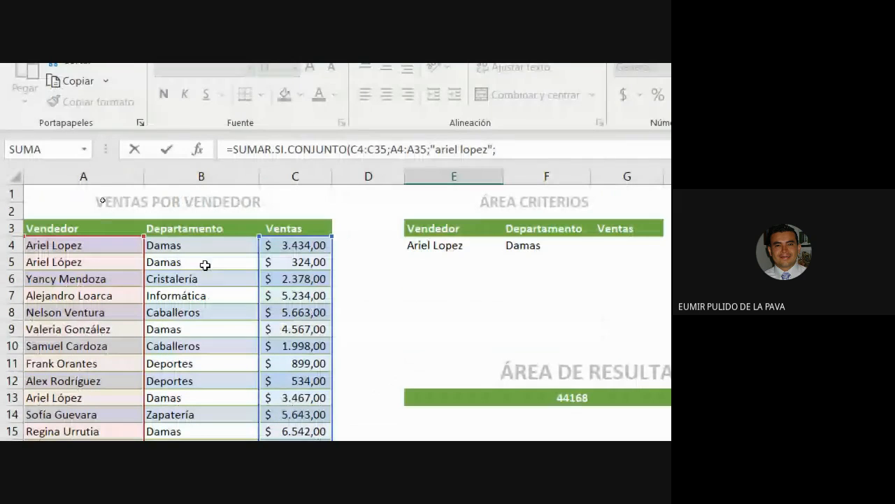
pyautogui.click(205, 244)
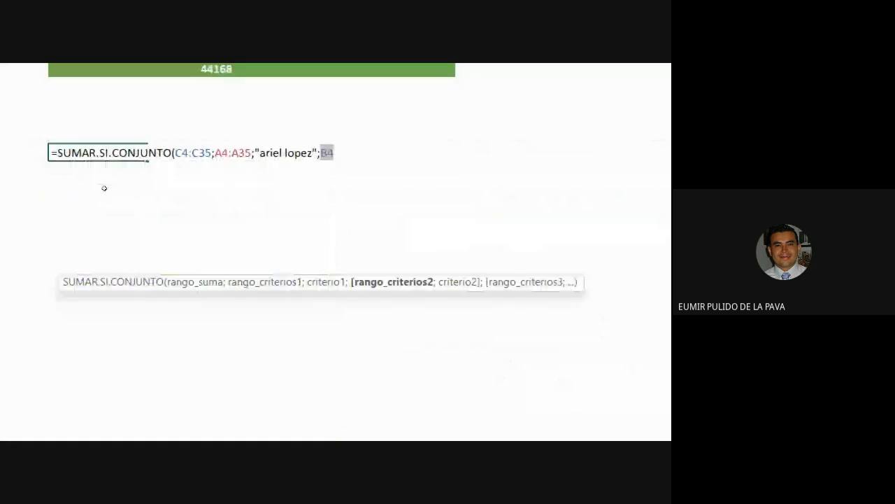
pyautogui.hotkey('ctrl', 'shift', 'Down')
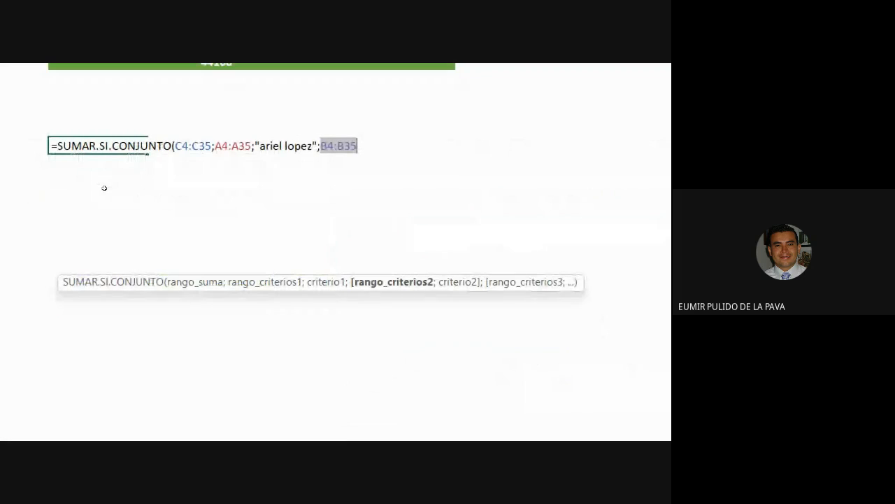
pyautogui.write(';')
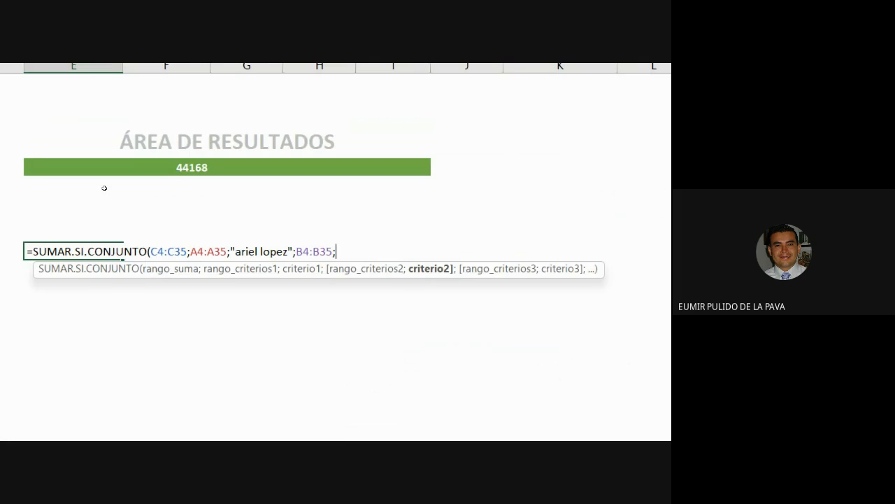
pyautogui.write('"')
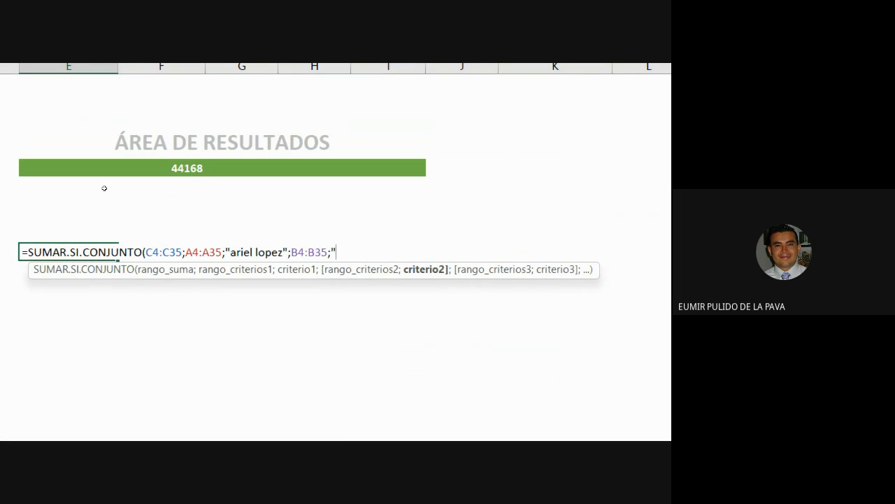
pyautogui.write('Damas"')
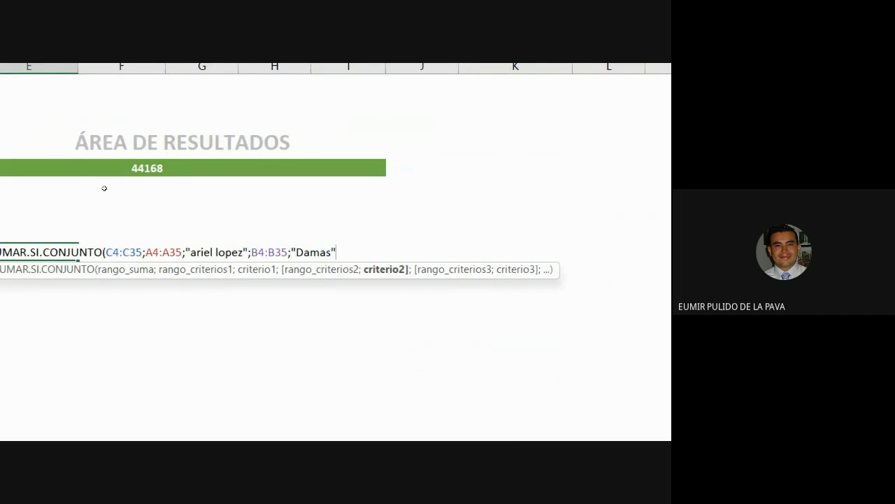
pyautogui.write(')')
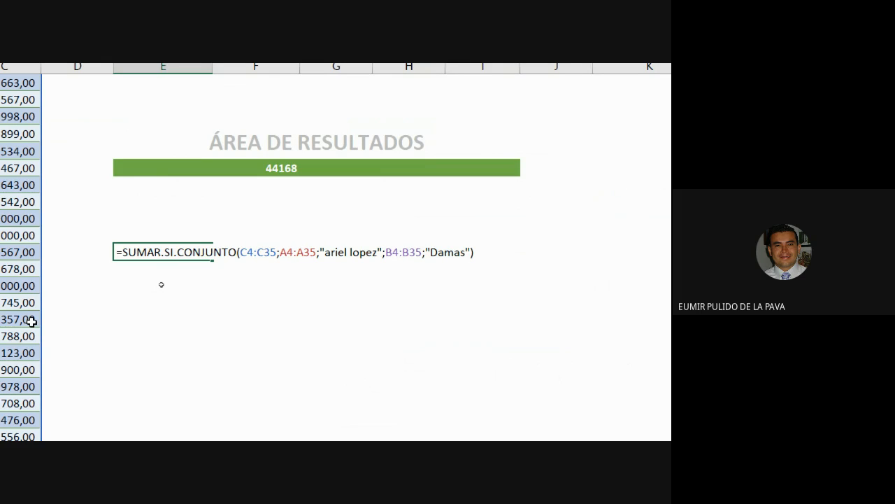
pyautogui.press('Return')
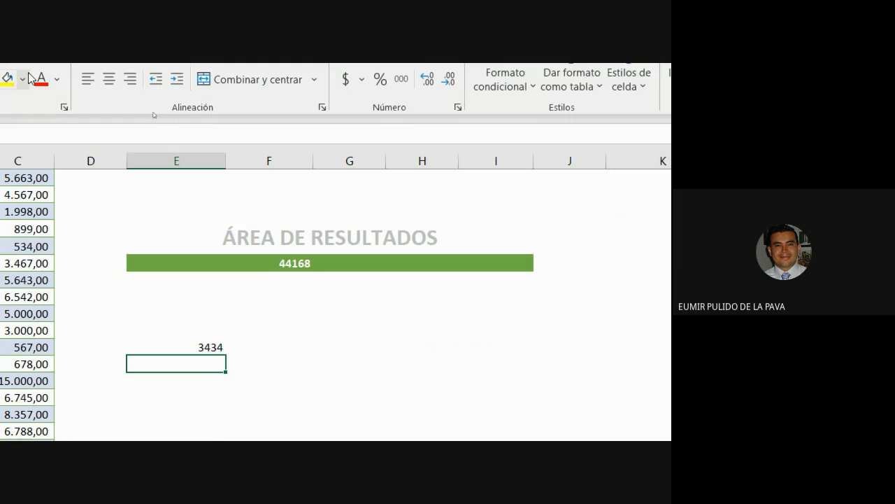
# Step: Increase the font size of the BDSUMA result in F13 to 14
pyautogui.click(284, 269)
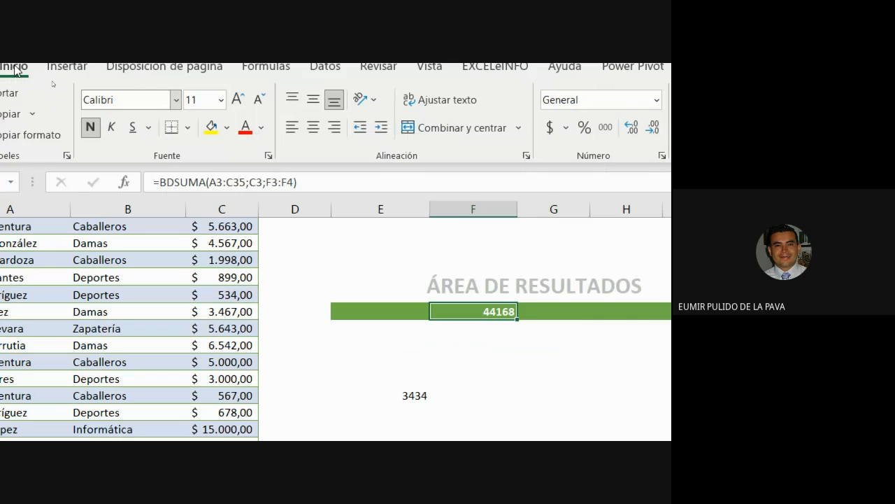
pyautogui.click(238, 123)
pyautogui.click(237, 123)
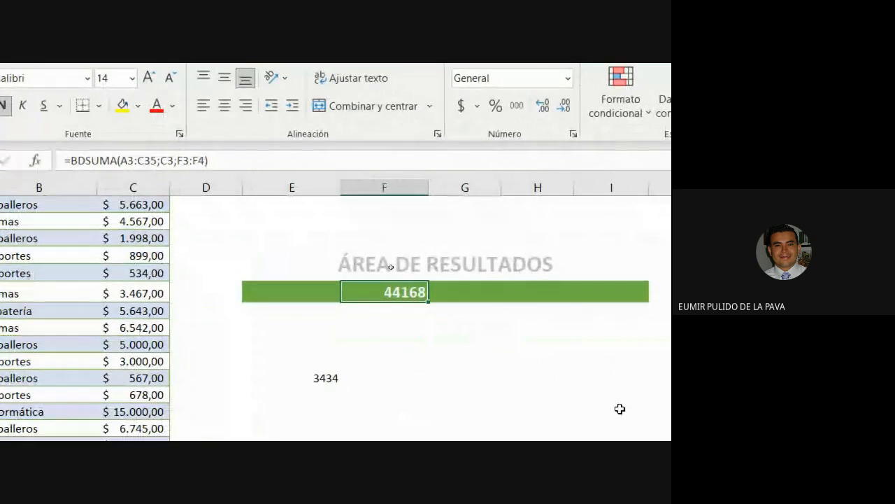
# Step: Rewrite the formula in F13 as =BDSUMA(A3:C35;C3;E3:F4), so that both the Vendedor and Departamento criteria apply
pyautogui.write('=bds')
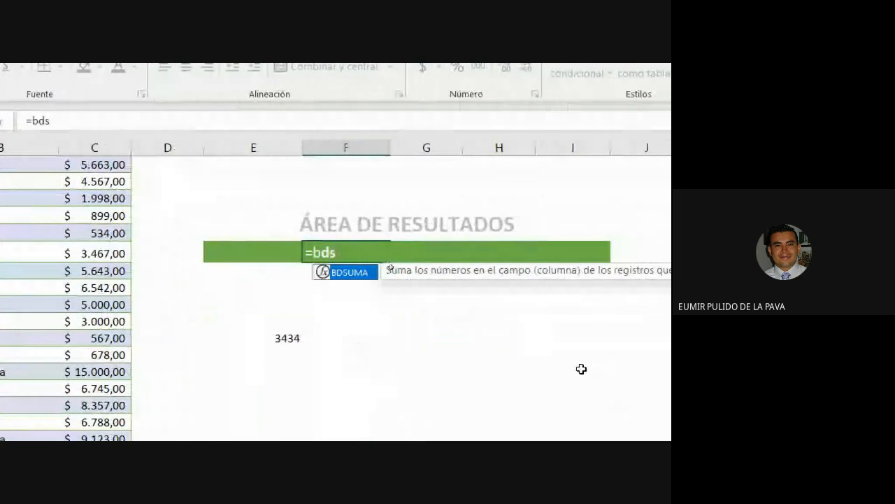
pyautogui.press('Tab')
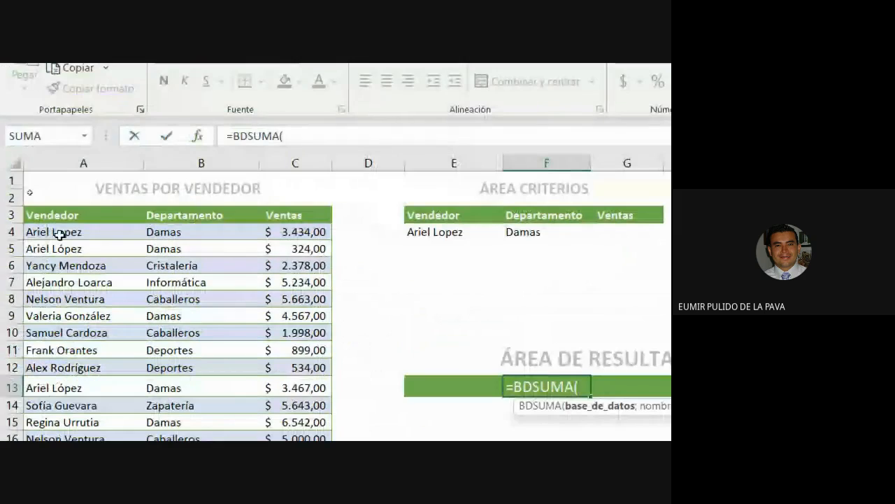
pyautogui.click(59, 213)
pyautogui.moveTo(59, 213); pyautogui.dragTo(296, 346)
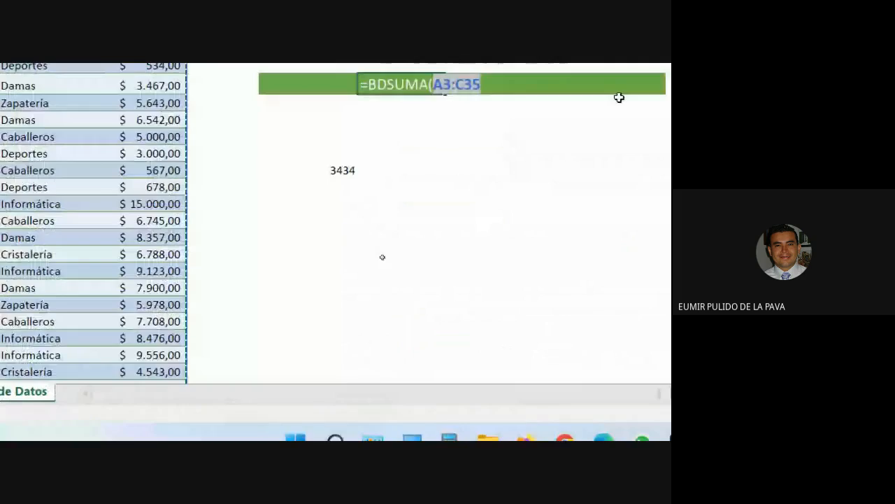
pyautogui.write(';')
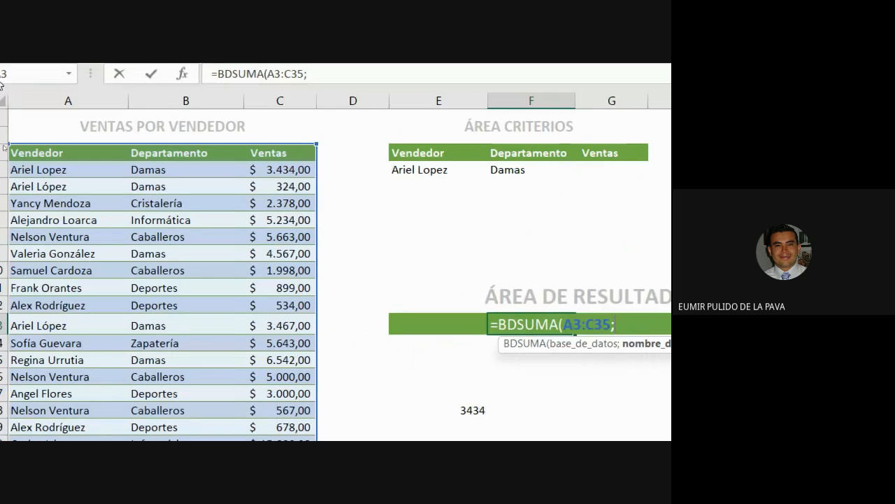
pyautogui.click(278, 151)
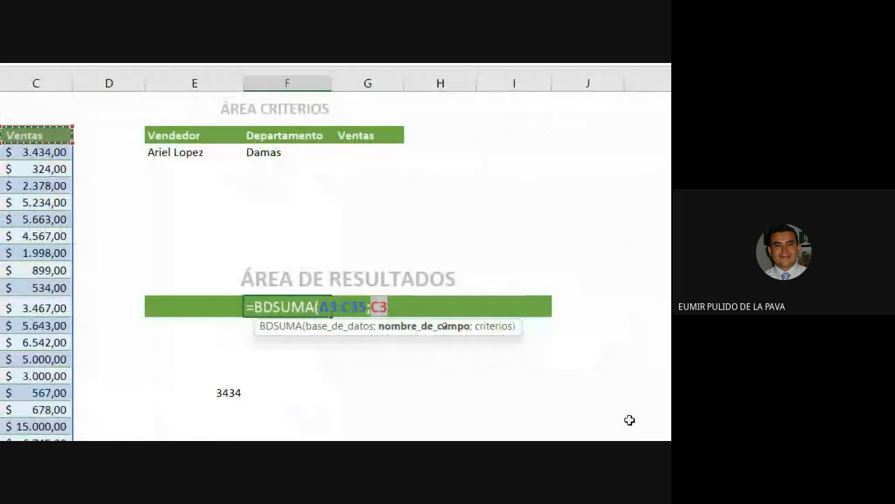
pyautogui.write(';')
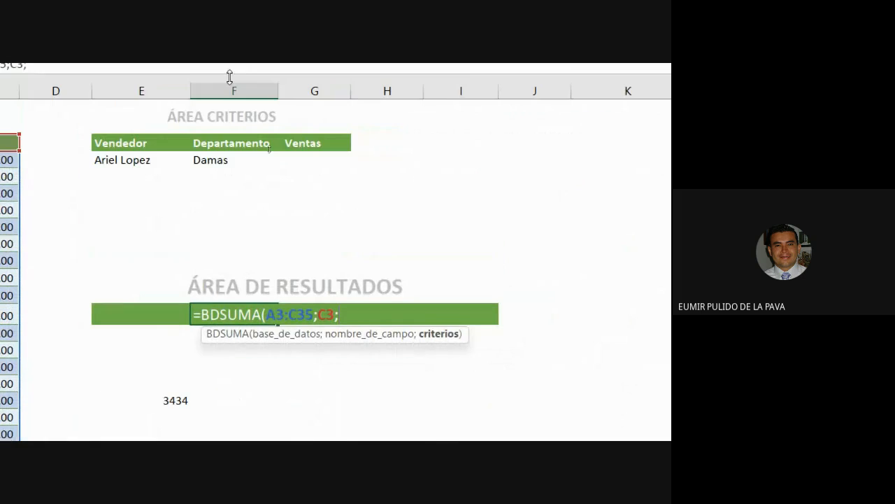
pyautogui.click(129, 85)
pyautogui.moveTo(129, 148); pyautogui.dragTo(236, 163)
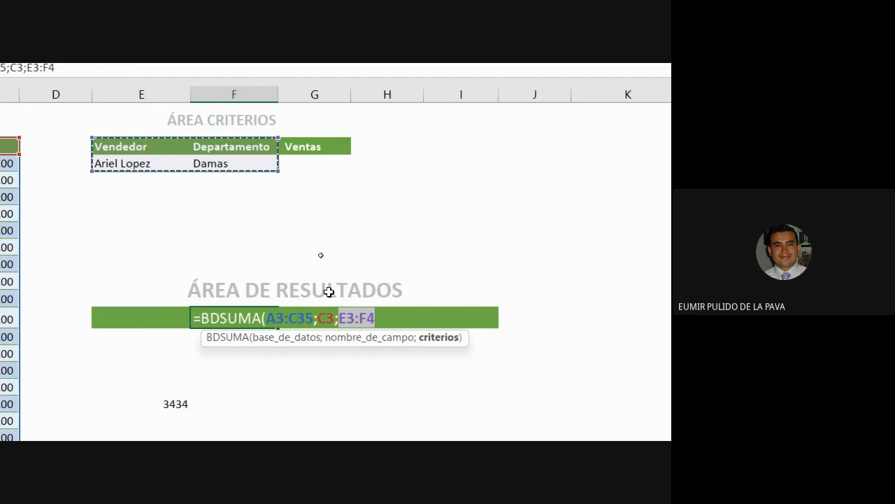
pyautogui.write(')')
pyautogui.press('Return')
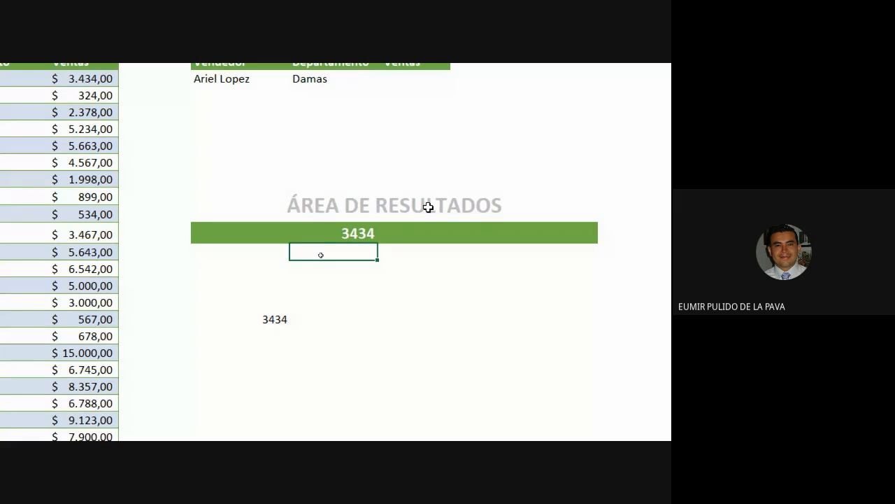
# Step: Replace the function in F13 with BDPROMEDIO, keeping the arguments A3:C35;C3;E3:F4
pyautogui.doubleClick(349, 235)
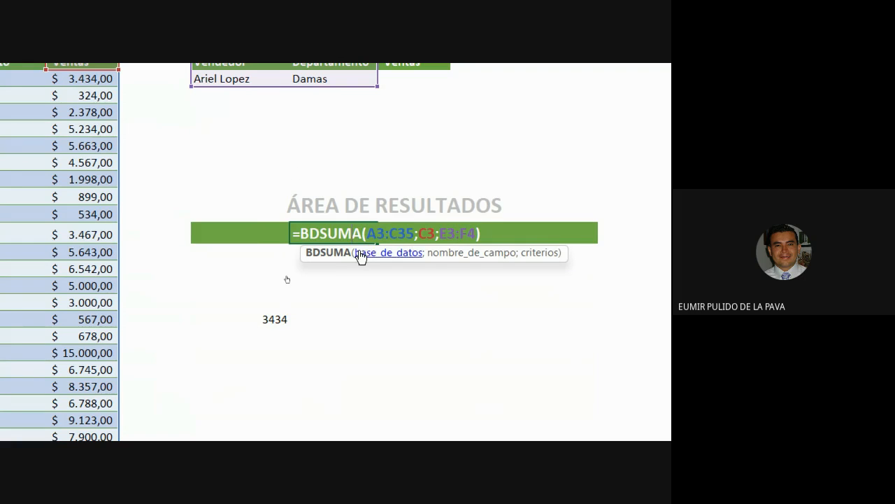
pyautogui.moveTo(362, 234); pyautogui.dragTo(330, 235)
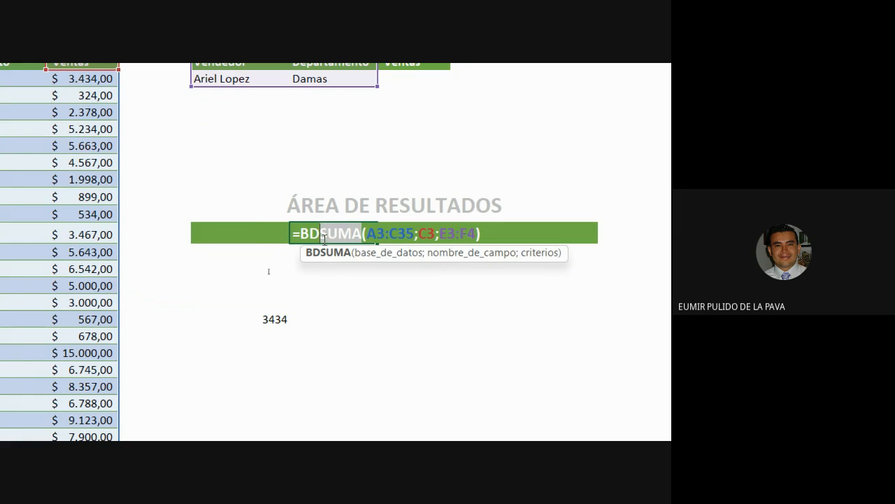
pyautogui.write('promedio')
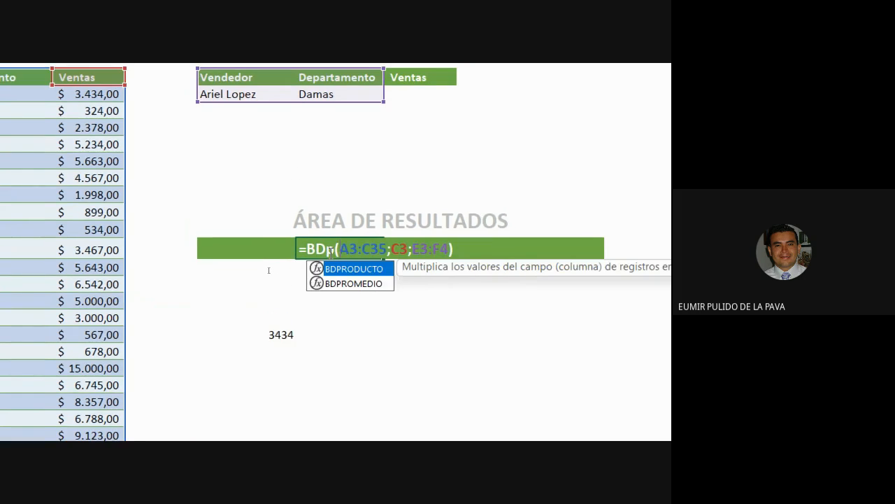
pyautogui.press('Return')
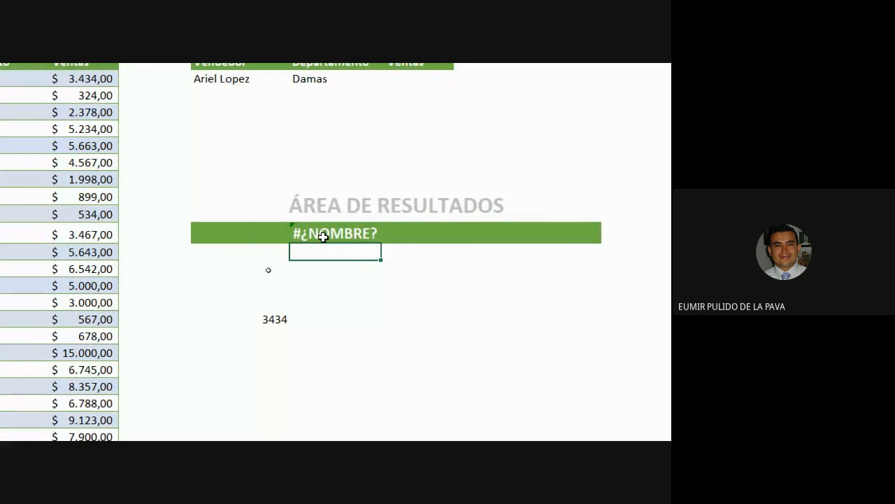
pyautogui.doubleClick(311, 243)
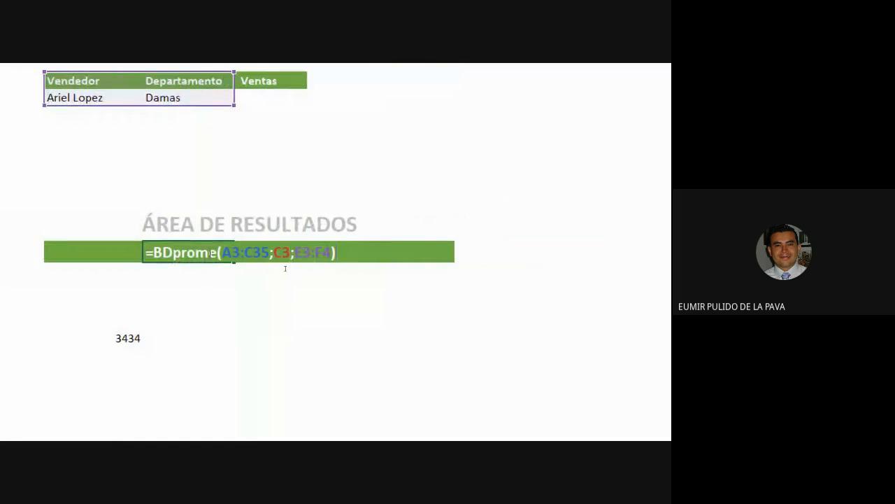
pyautogui.write('dio')
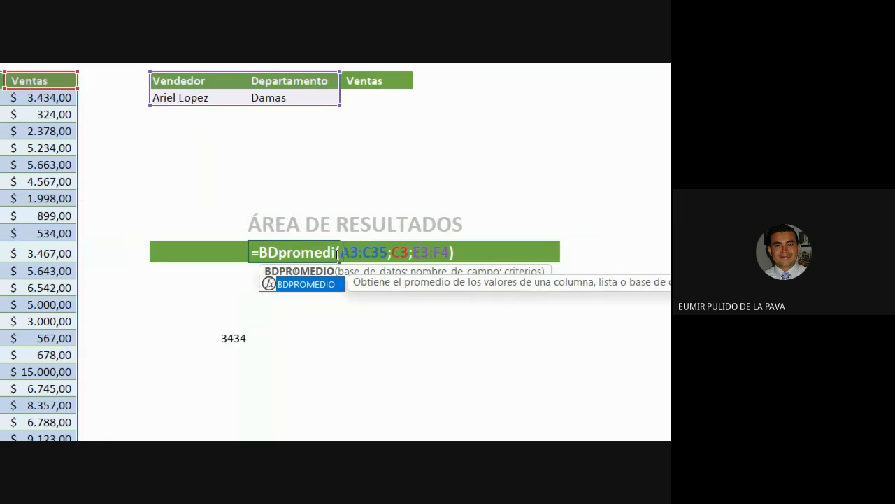
pyautogui.press('Return')
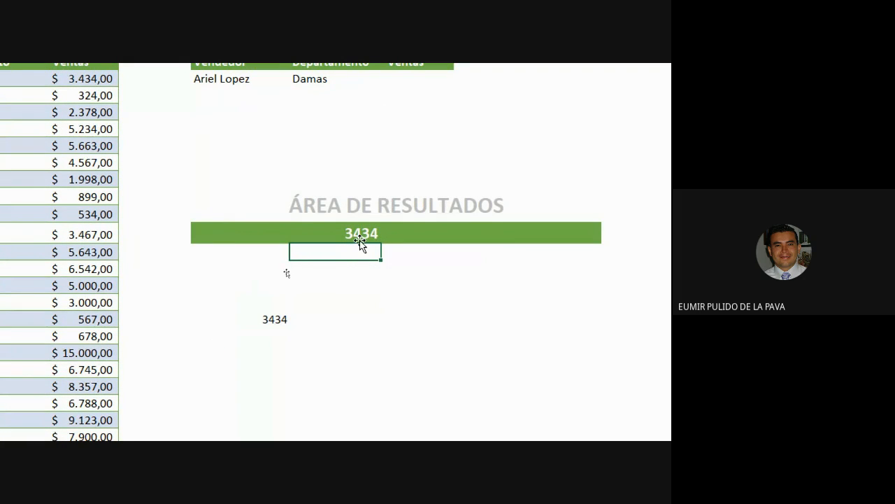
# Step: Change the F13 formula to BDMAX with the same database, field and criteria arguments
pyautogui.doubleClick(360, 234)
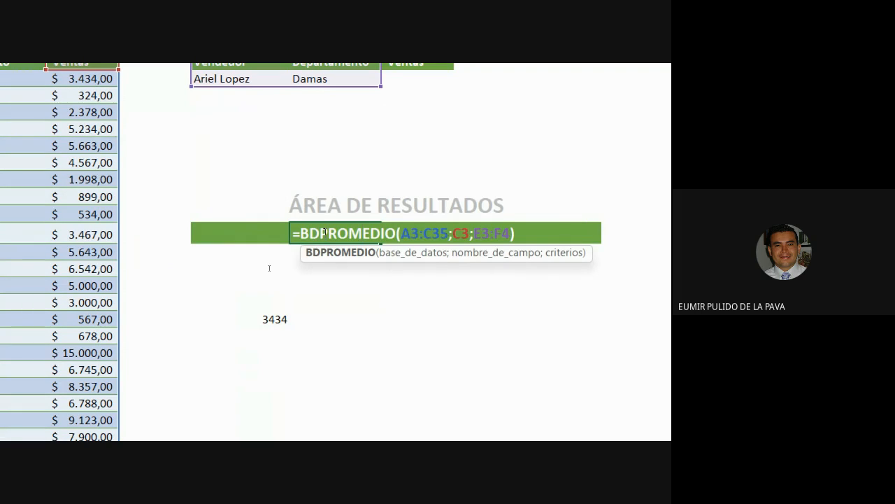
pyautogui.moveTo(325, 232); pyautogui.dragTo(393, 233)
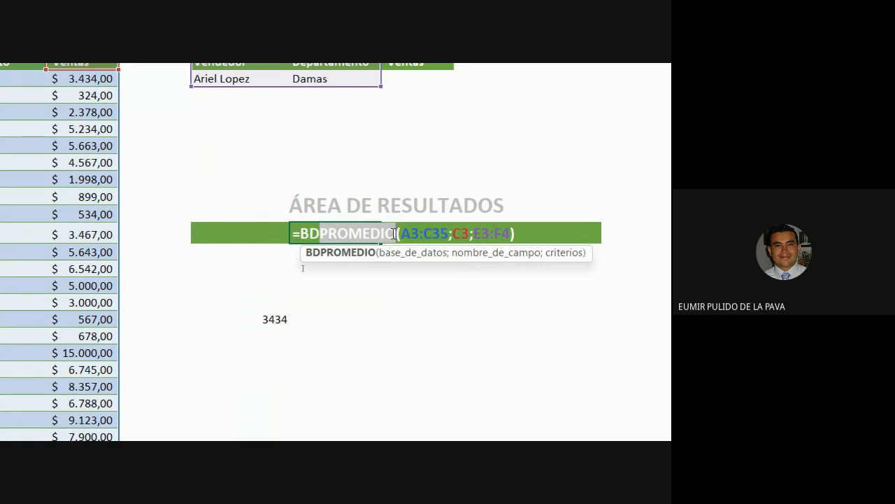
pyautogui.write('max')
pyautogui.press('Return')
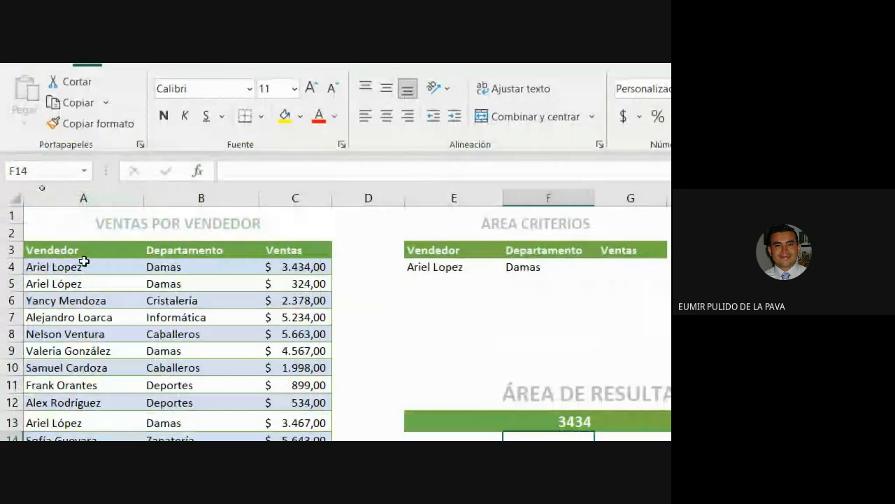
# Step: Turn on filtering for the sales table's header row A3:C3
pyautogui.moveTo(105, 145); pyautogui.dragTo(240, 141)
pyautogui.moveTo(241, 246); pyautogui.dragTo(277, 249)
pyautogui.hotkey('ctrl', 'shift', 'l')
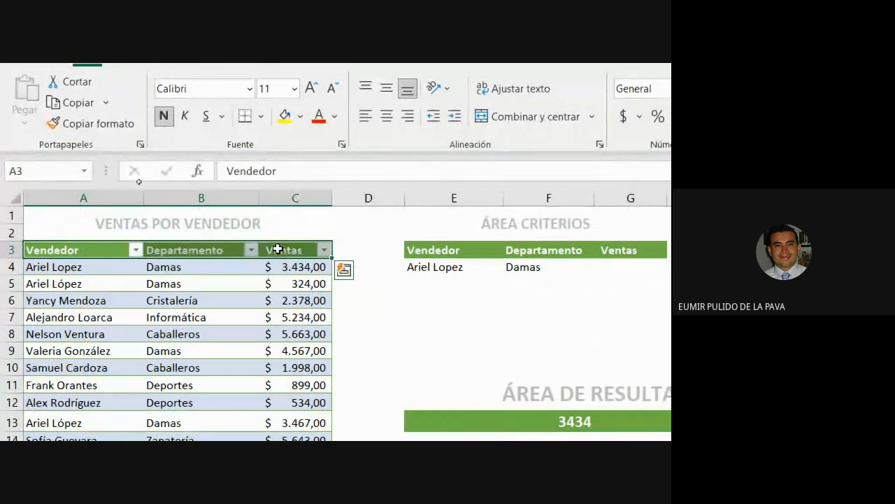
# Step: Filter the Vendedor column to show only the unaccented spelling of the first listed seller's name
pyautogui.click(135, 249)
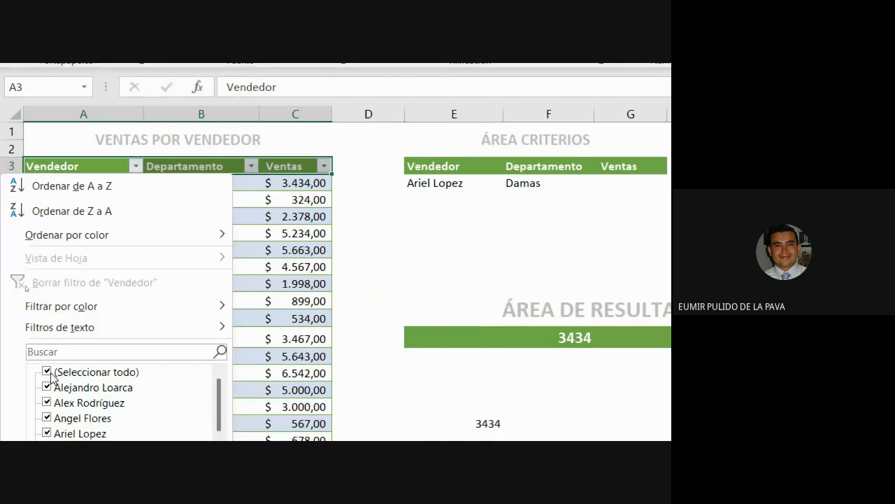
pyautogui.click(47, 374)
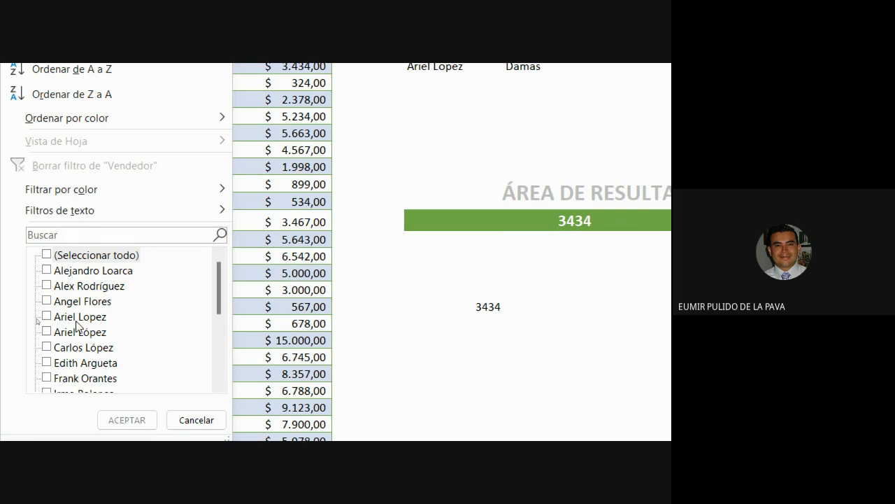
pyautogui.click(46, 315)
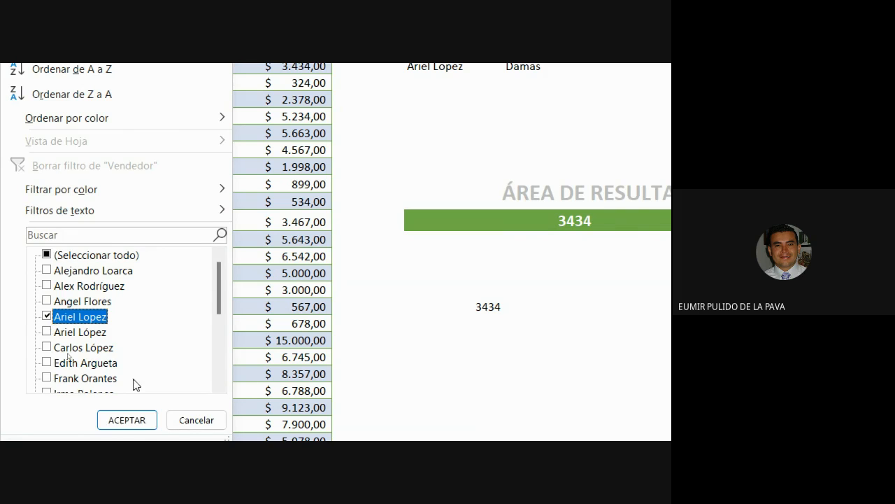
pyautogui.click(140, 423)
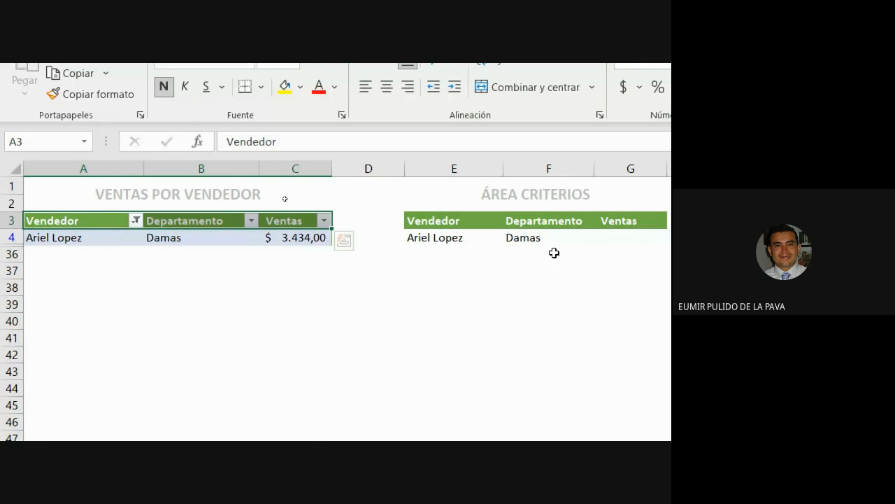
# Step: Clear the filter from the Vendedor column so that all sales rows are listed again
pyautogui.click(445, 238)
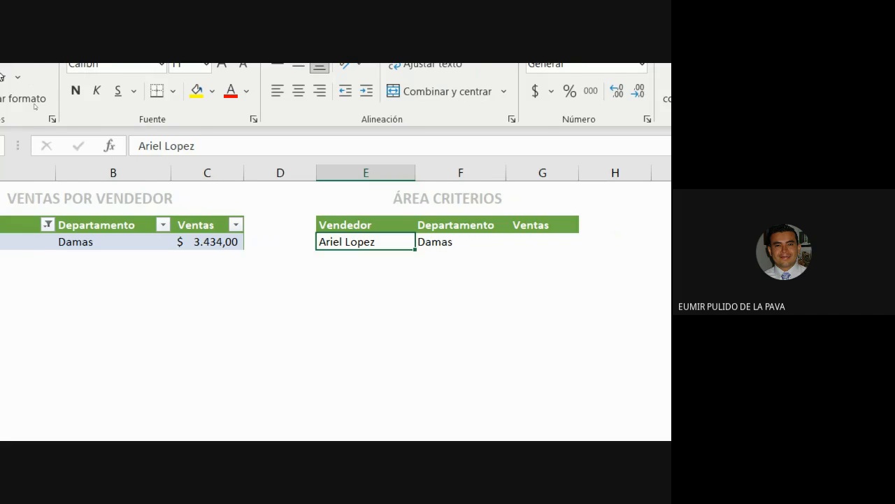
pyautogui.click(87, 233)
pyautogui.click(19, 342)
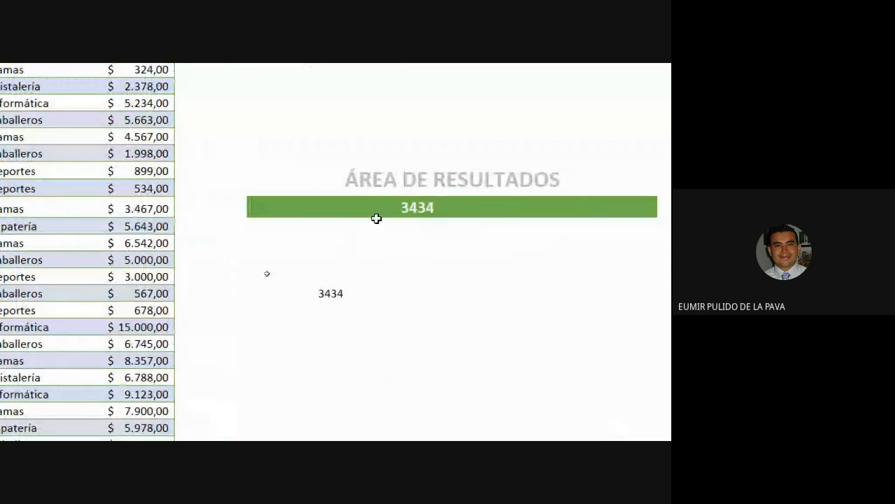
# Step: Correct the seller's surname in criteria cell E4 by replacing its "o" with an accented "ó"
pyautogui.doubleClick(429, 208)
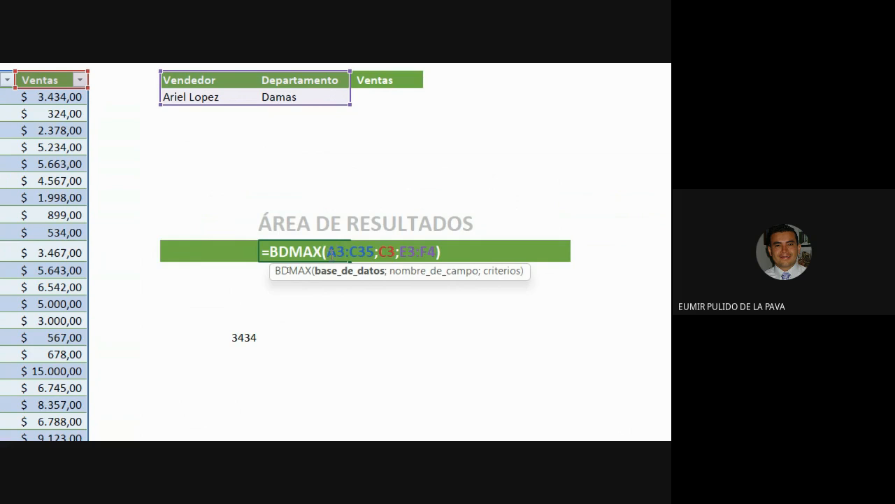
pyautogui.press('Escape')
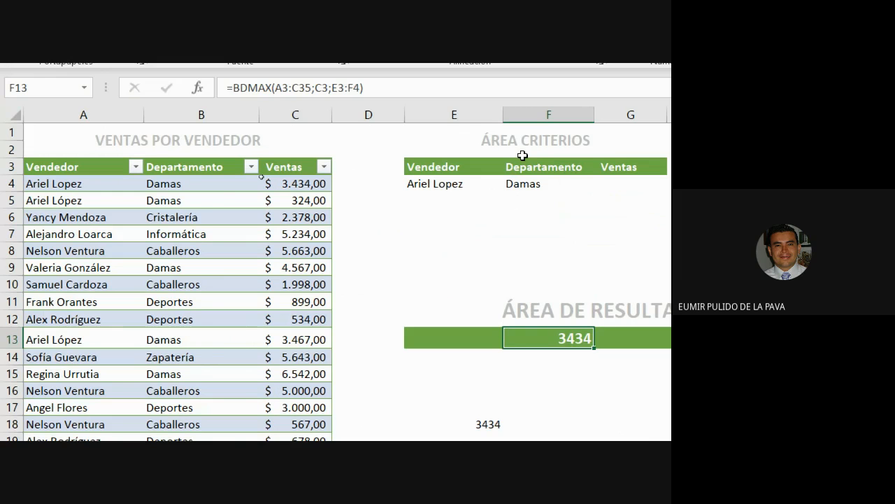
pyautogui.click(444, 184)
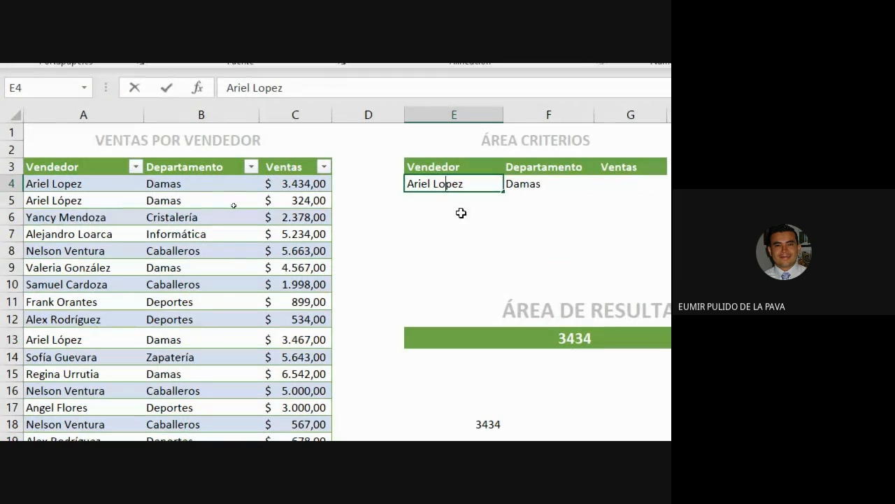
pyautogui.press('BackSpace')
pyautogui.write('ó')
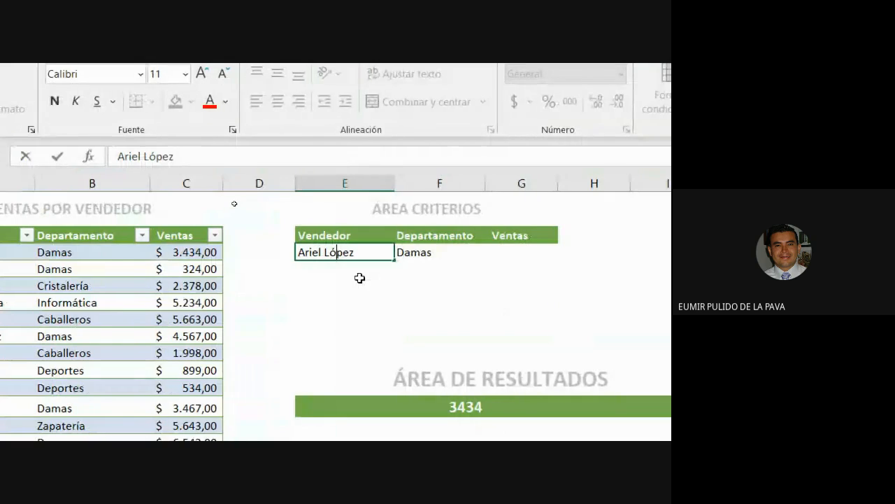
pyautogui.press('Return')
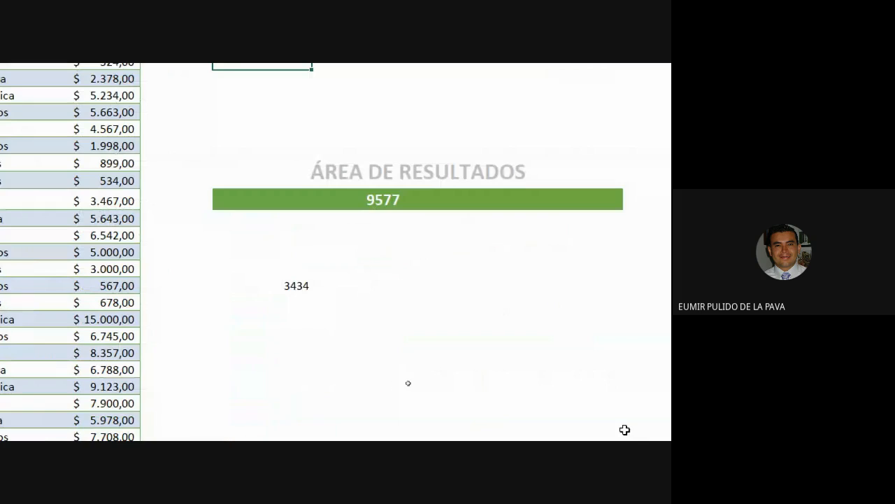
# Step: Replace BDMAX with BDSUMA in the F13 formula, keeping its arguments
pyautogui.click(473, 409)
pyautogui.doubleClick(389, 202)
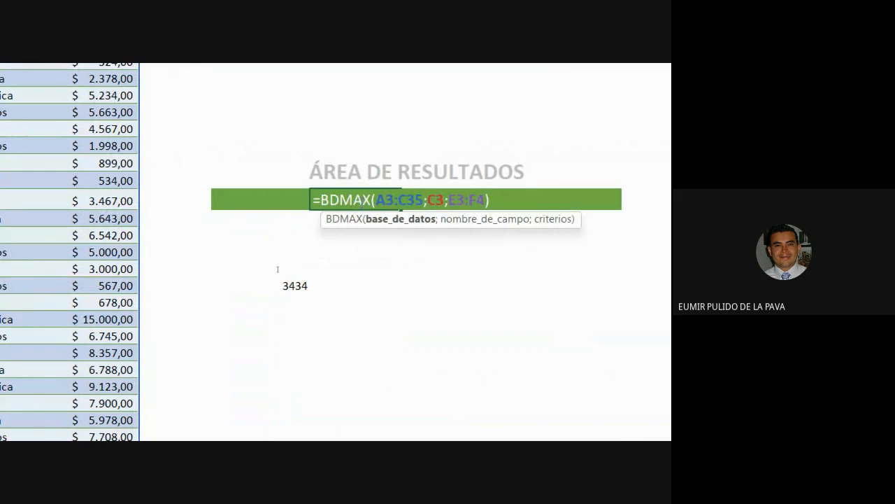
pyautogui.click(372, 200)
pyautogui.press('BackSpace')
pyautogui.press('BackSpace')
pyautogui.press('BackSpace')
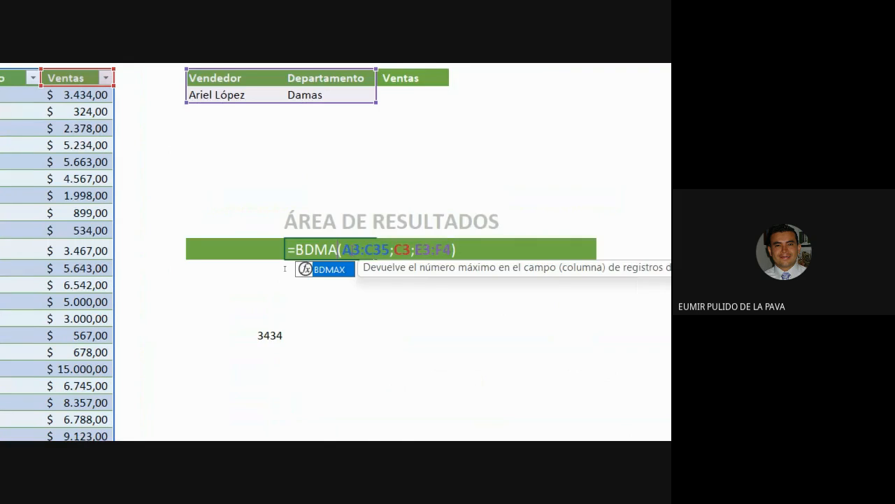
pyautogui.write('suma')
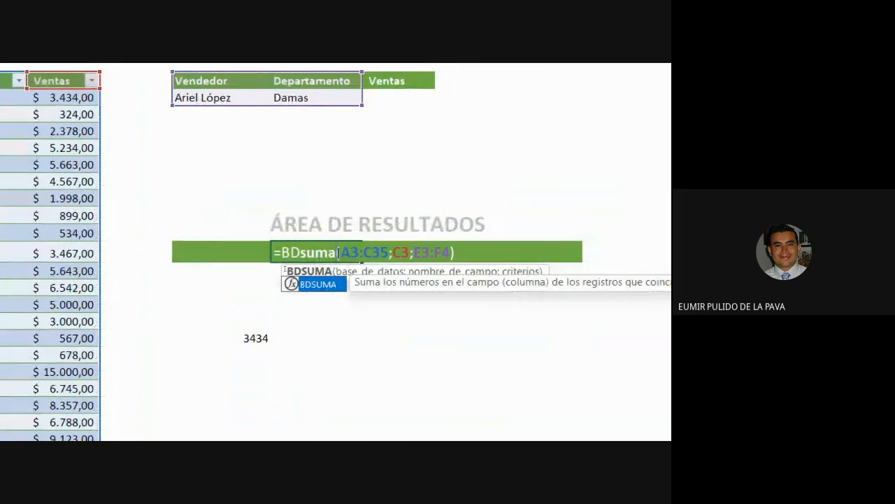
pyautogui.press('Return')
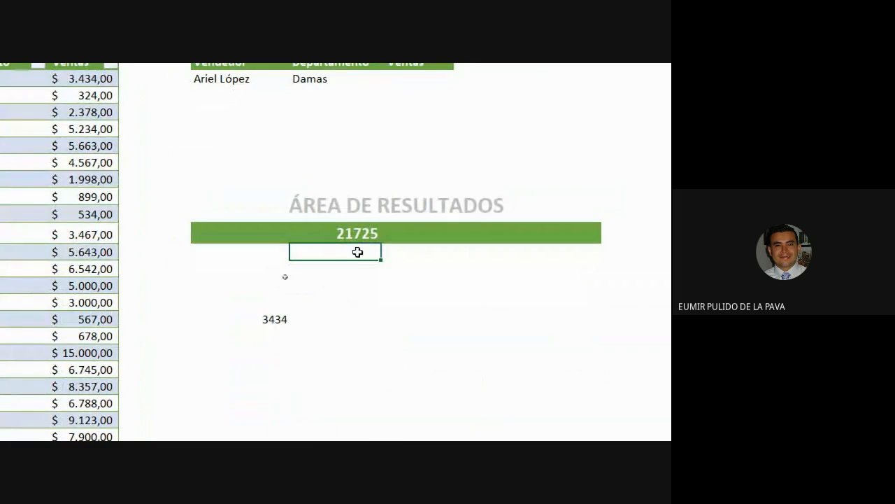
# Step: Change the function in F13 to BDMIN, keeping the arguments A3:C35;C3;E3:F4
pyautogui.click(355, 233)
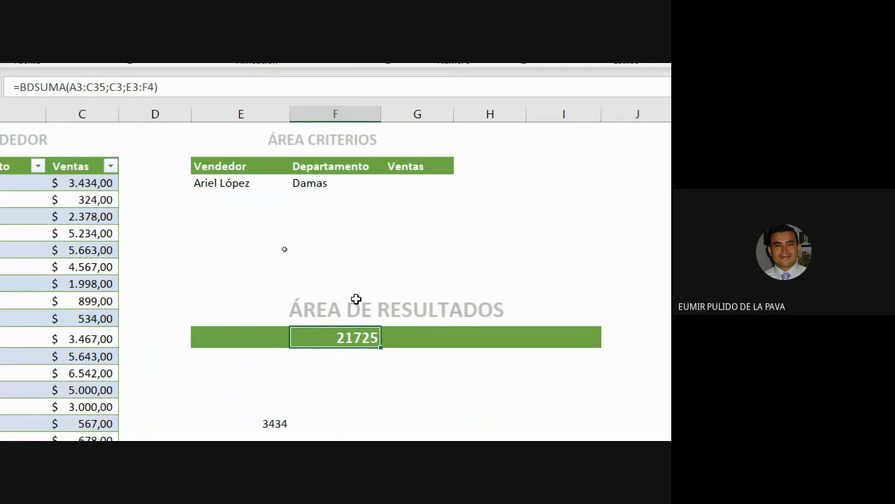
pyautogui.doubleClick(336, 337)
pyautogui.moveTo(322, 338); pyautogui.dragTo(359, 339)
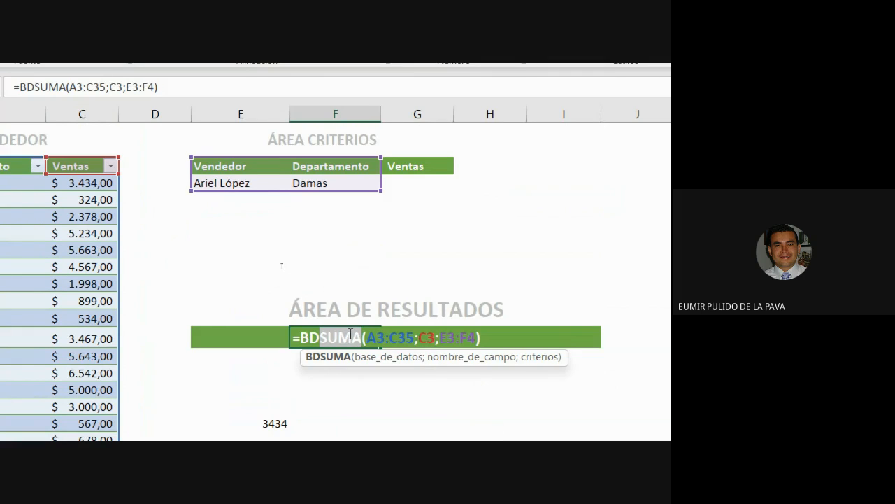
pyautogui.write('min')
pyautogui.press('Return')
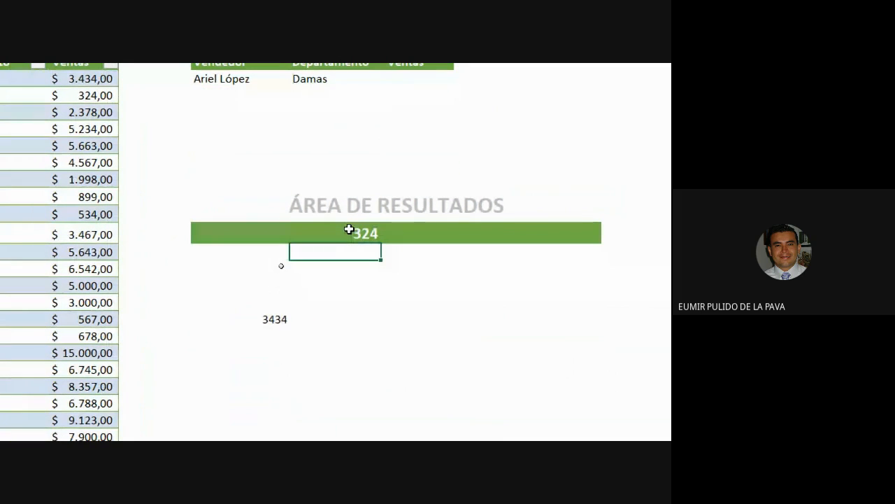
# Step: Replace BDMIN with BDPROMEDIO in the F13 formula to average the sales matching the criteria
pyautogui.click(349, 233)
pyautogui.doubleClick(349, 249)
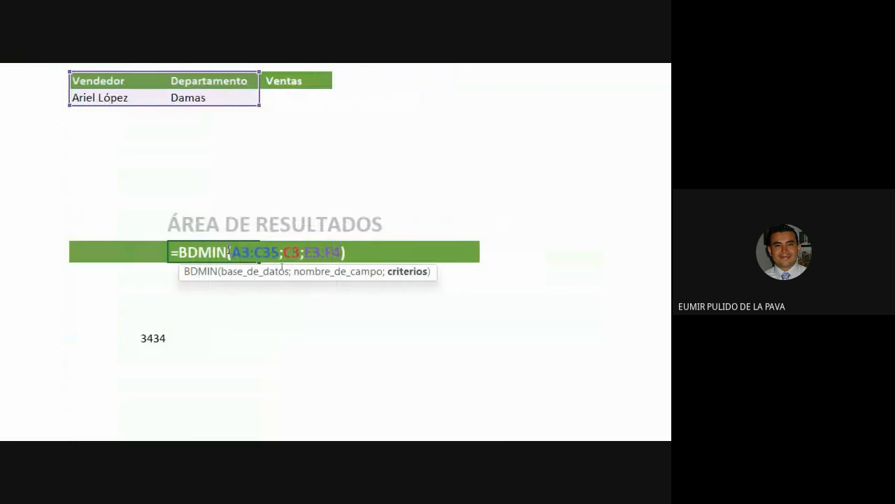
pyautogui.press('Right')
pyautogui.press('Right')
pyautogui.press('Right')
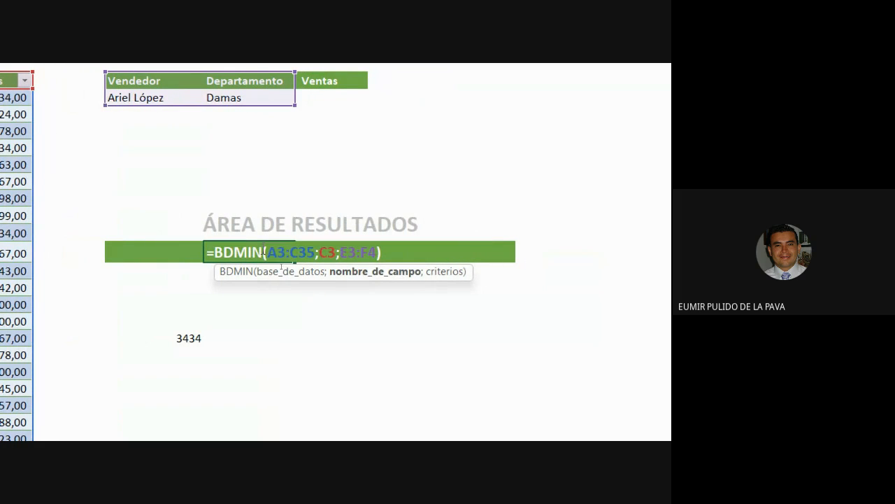
pyautogui.click(265, 252)
pyautogui.press('BackSpace')
pyautogui.press('BackSpace')
pyautogui.press('BackSpace')
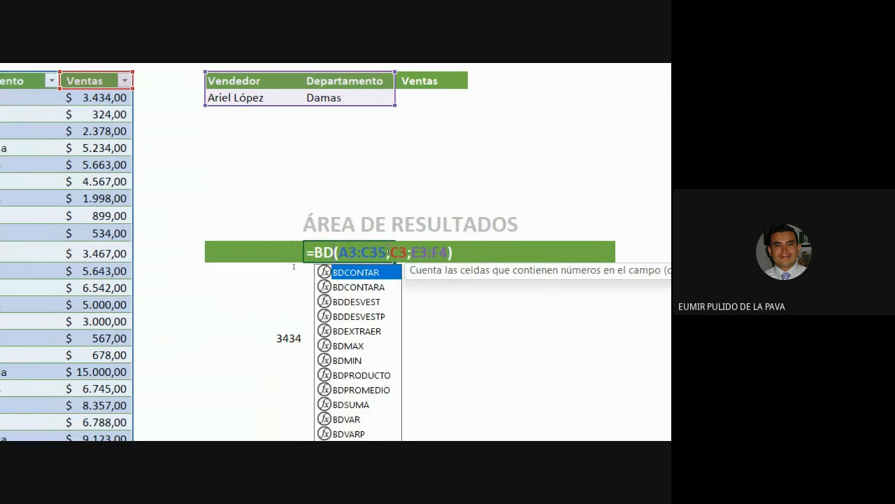
pyautogui.write('promedio')
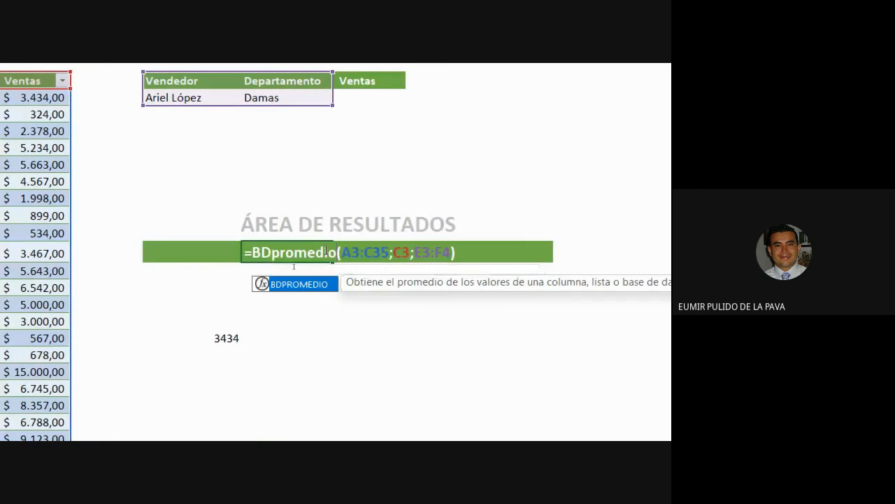
pyautogui.press('Return')
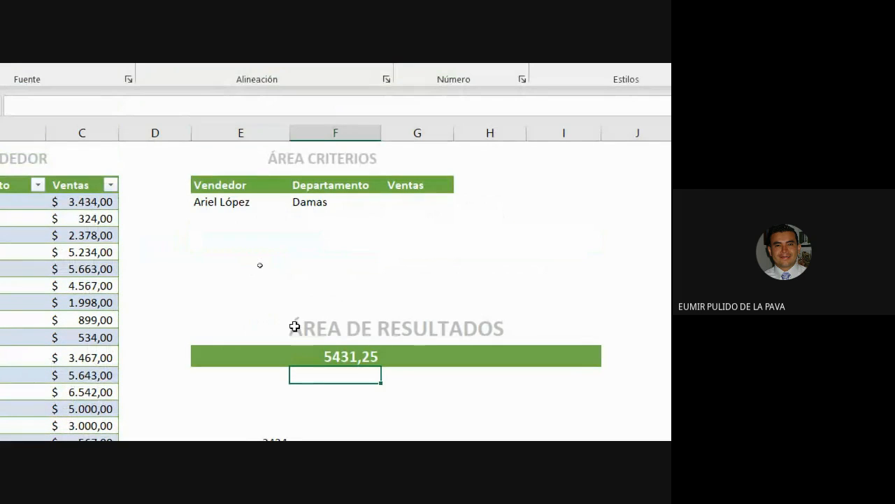
# Step: Switch the function in F13 from BDPROMEDIO back to BDSUMA with the same arguments
pyautogui.doubleClick(343, 356)
pyautogui.moveTo(319, 358); pyautogui.dragTo(395, 357)
pyautogui.write('sum')
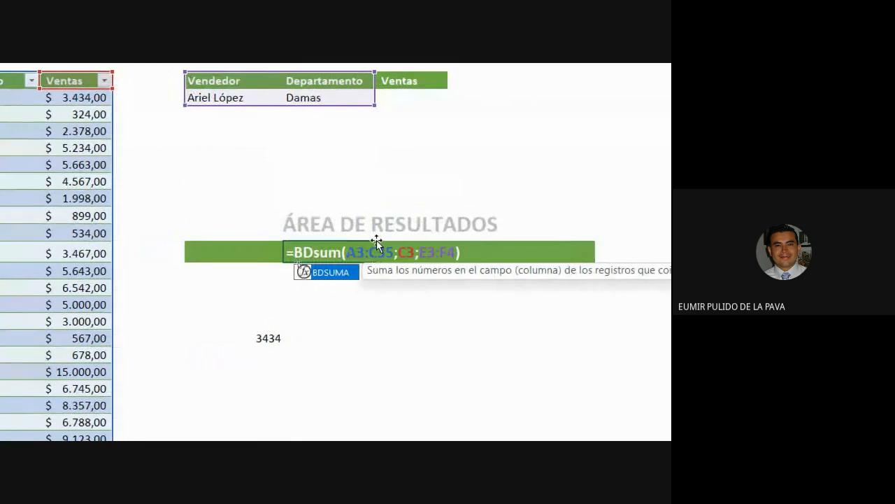
# Step: Complete the results formula in F13 as =BDSUMA(A3:C35;C3;E3:F4) and review it against the sales table
pyautogui.write('a')
pyautogui.press('Return')
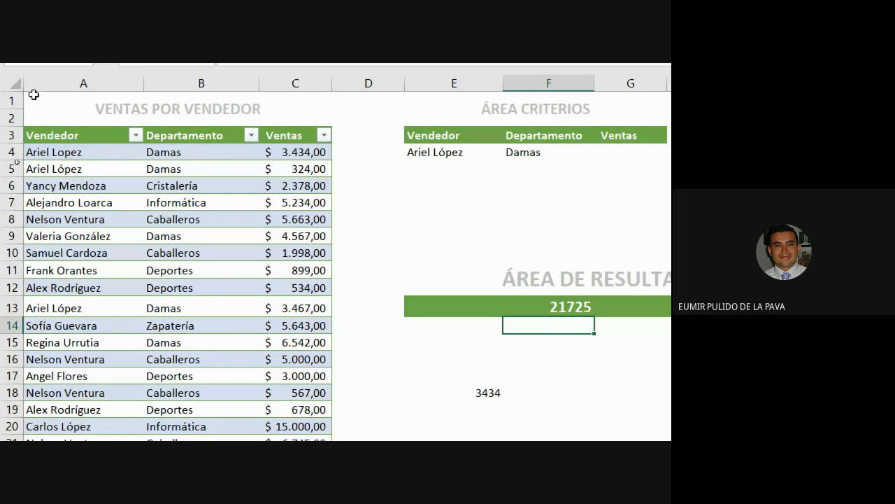
pyautogui.scroll(-9, 80, 394)
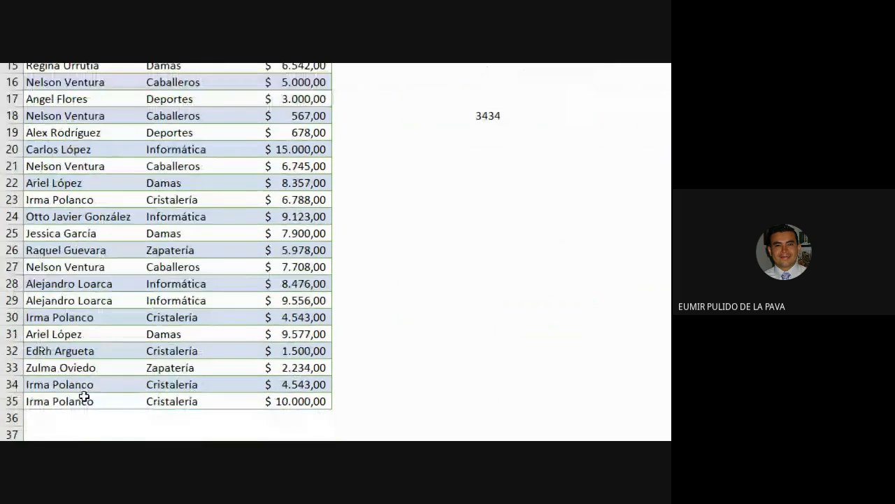
pyautogui.scroll(8, 84, 396)
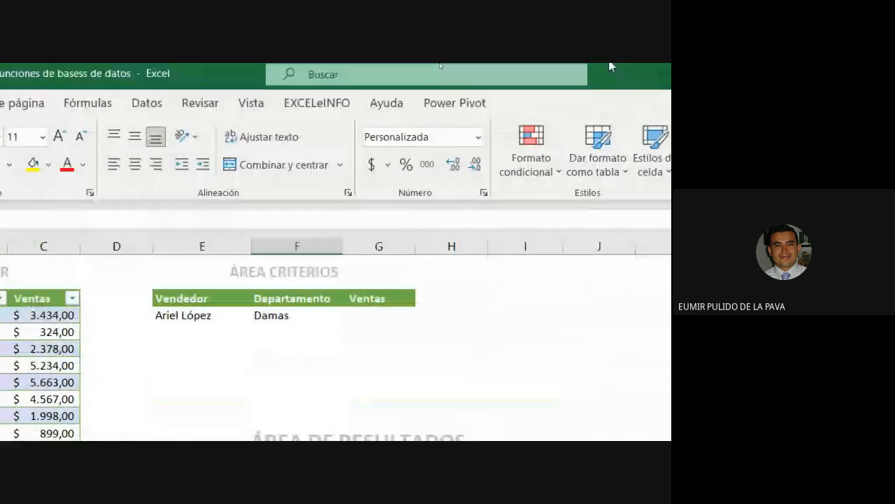
pyautogui.click(574, 177)
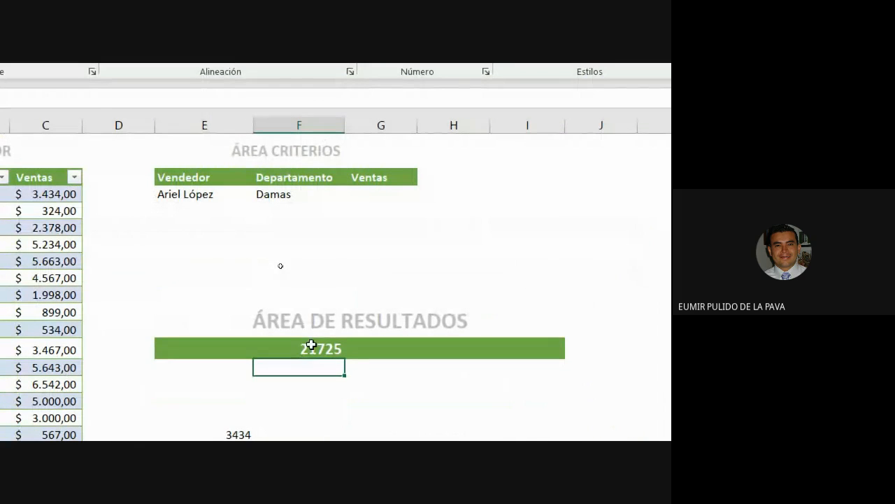
pyautogui.click(306, 349)
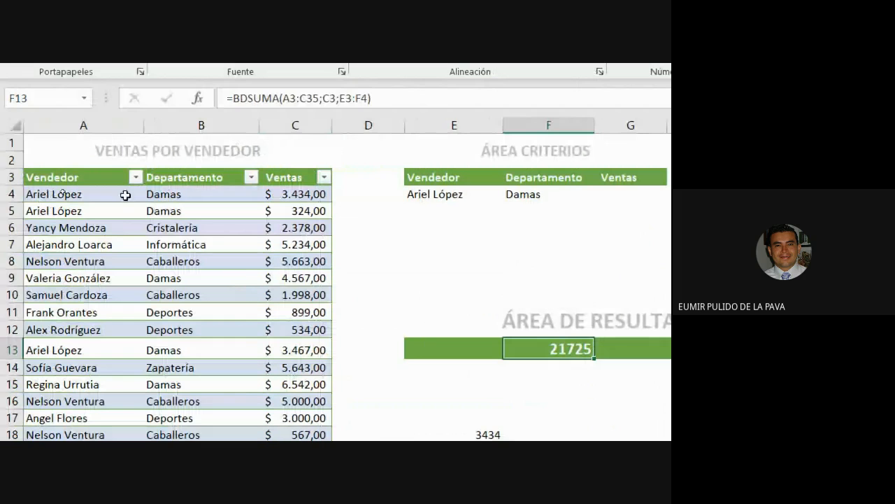
# Step: Filter the Vendedor column to both spellings of the criteria seller's name and select the filtered Ventas amounts to check their sum
pyautogui.click(47, 177)
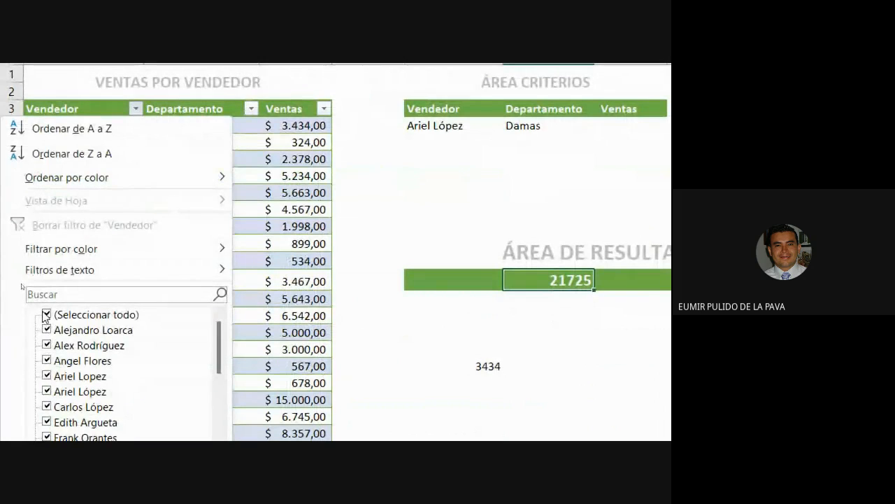
pyautogui.click(46, 382)
pyautogui.click(46, 361)
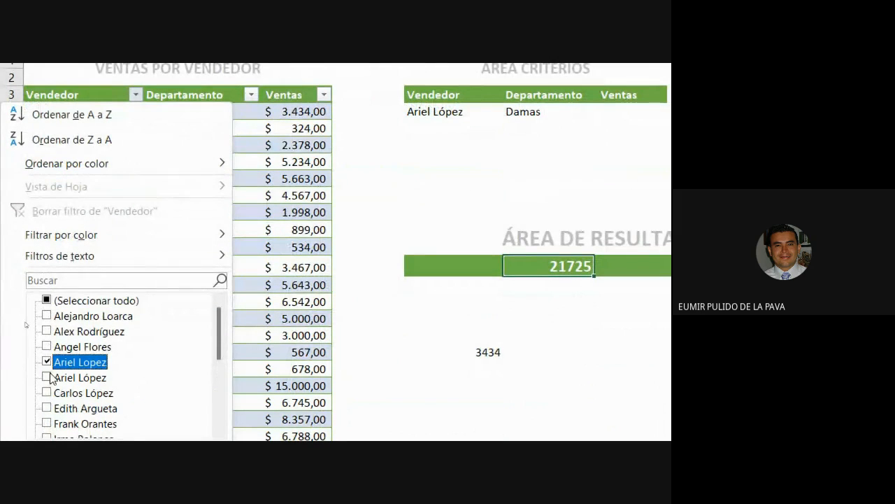
pyautogui.click(46, 377)
pyautogui.click(136, 366)
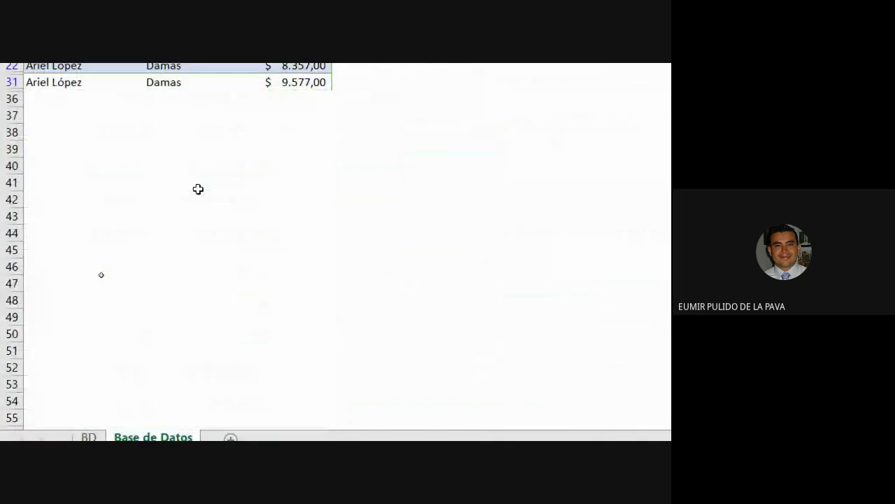
pyautogui.moveTo(291, 194); pyautogui.dragTo(286, 259)
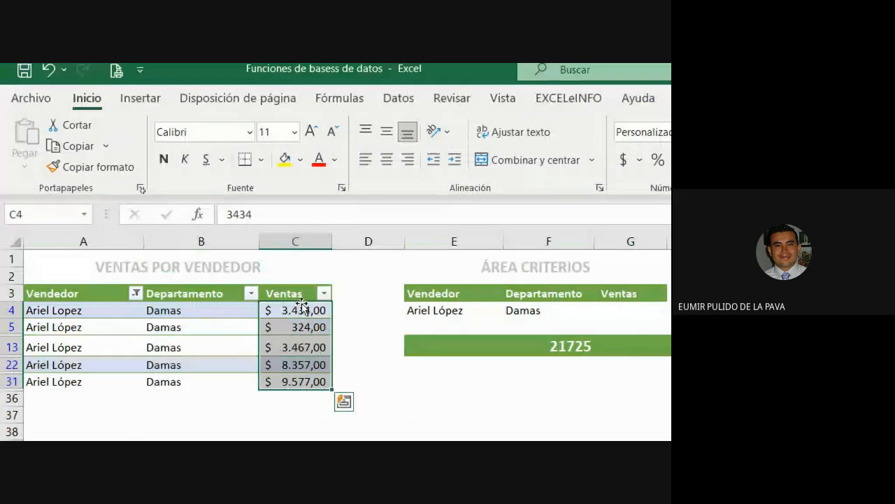
# Step: Clear the Vendedor filter and inspect the arguments of the BDSUMA formula in F13 without changing it
pyautogui.click(125, 254)
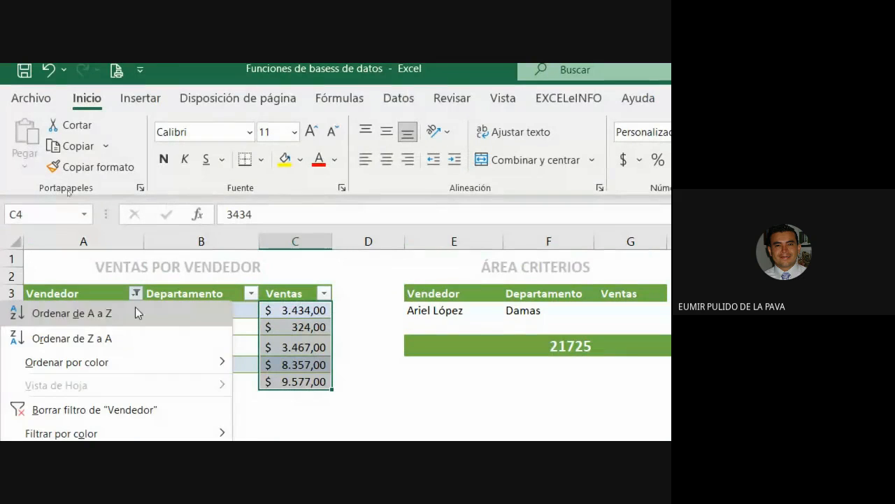
pyautogui.click(132, 406)
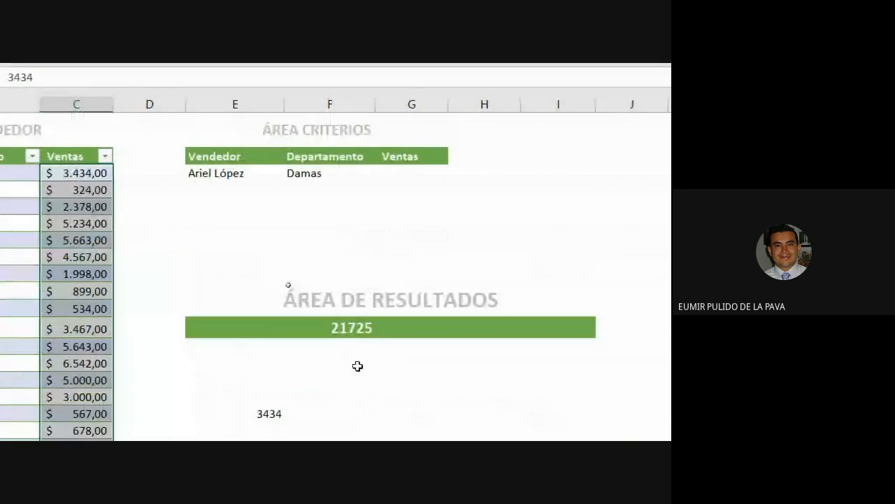
pyautogui.click(341, 327)
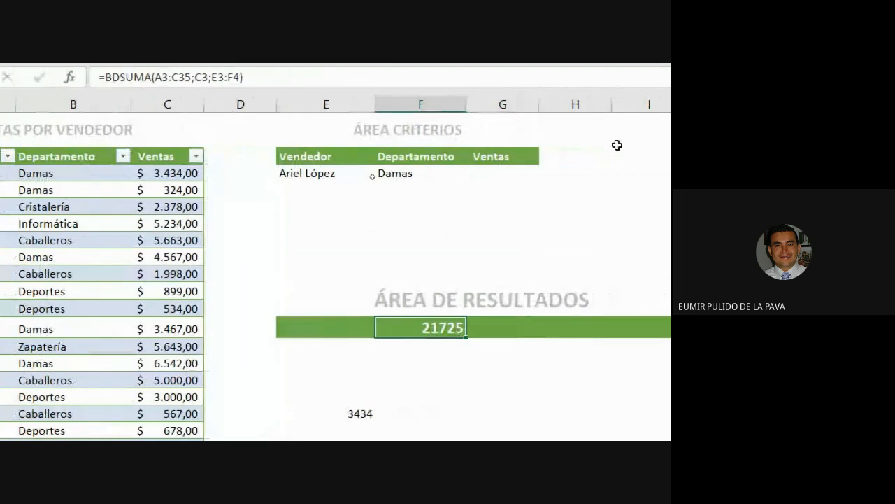
pyautogui.doubleClick(410, 328)
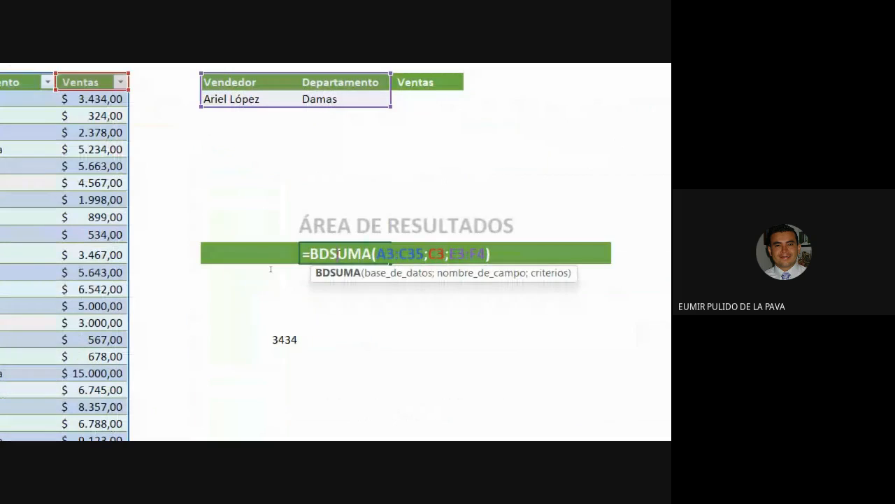
pyautogui.press('Escape')
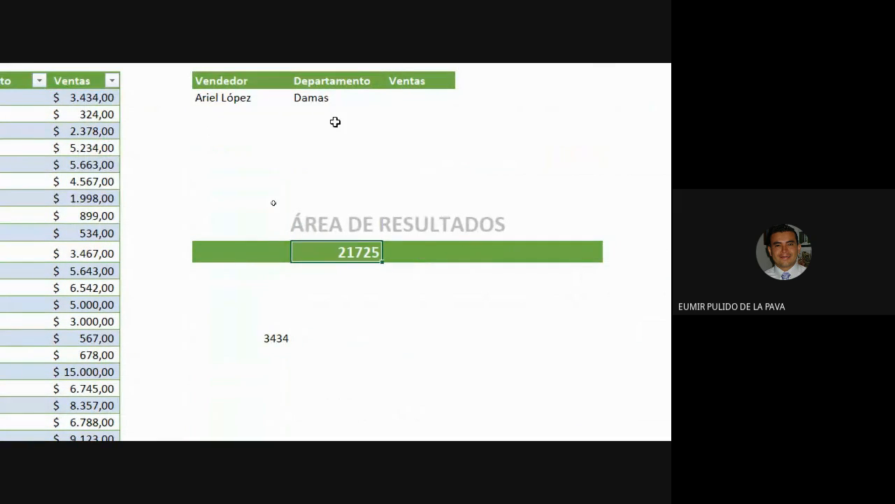
# Step: Reset the screen Magnifier to 100% and switch to the Google Meet call to check its chat, muting and unmuting the microphone
pyautogui.click(222, 99)
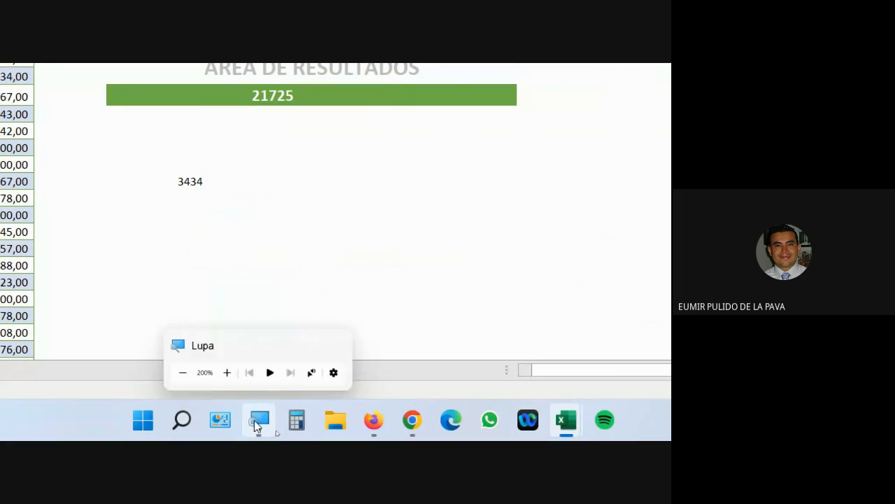
pyautogui.click(493, 397)
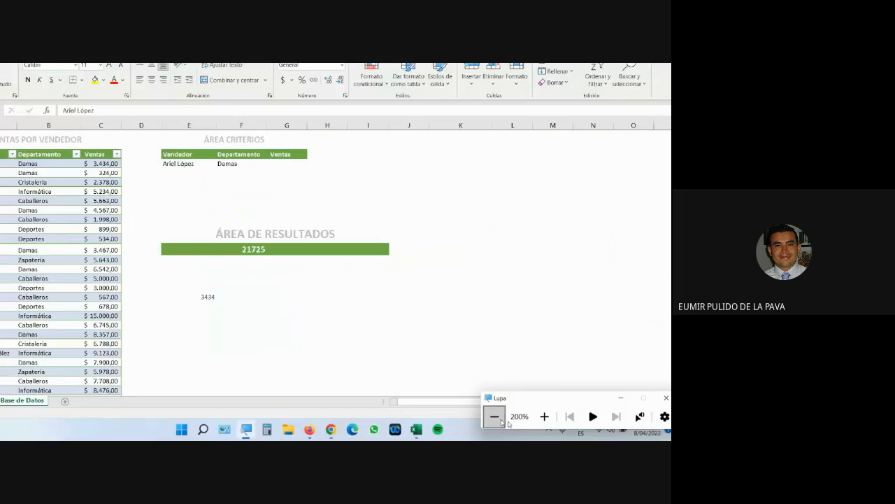
pyautogui.click(616, 402)
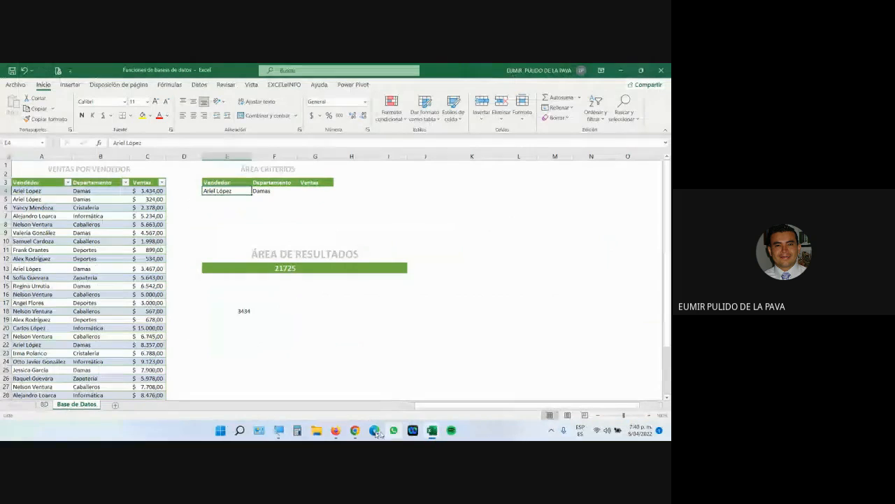
pyautogui.click(315, 382)
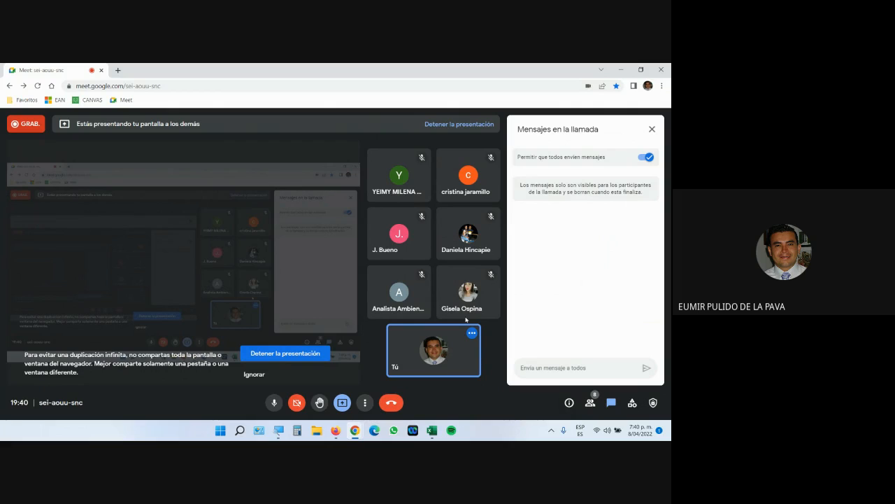
pyautogui.hotkey('ctrl', 'd')
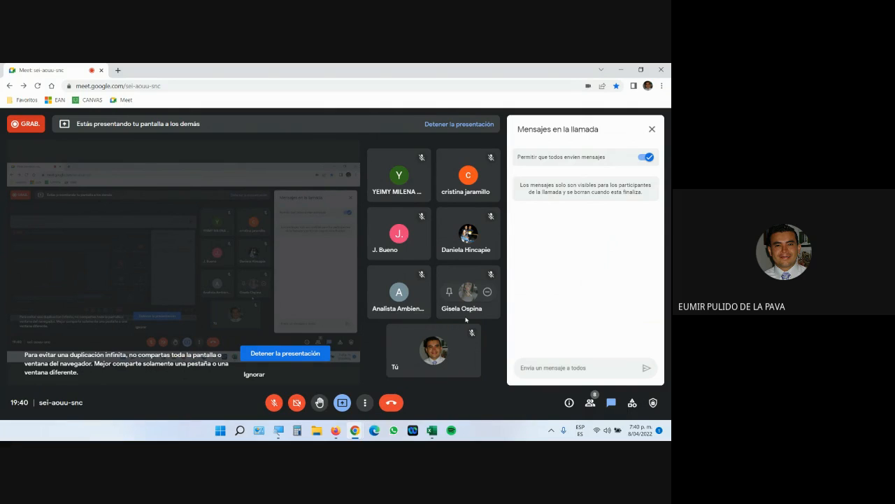
pyautogui.hotkey('ctrl', 'd')
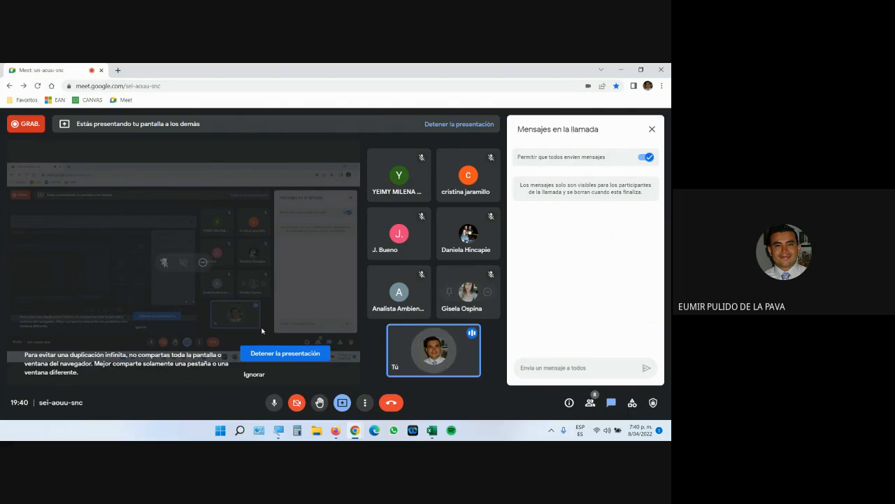
# Step: Return to the database functions workbook in Excel and format cell H3 with 16-point bold text and a yellow fill
pyautogui.moveTo(430, 429)
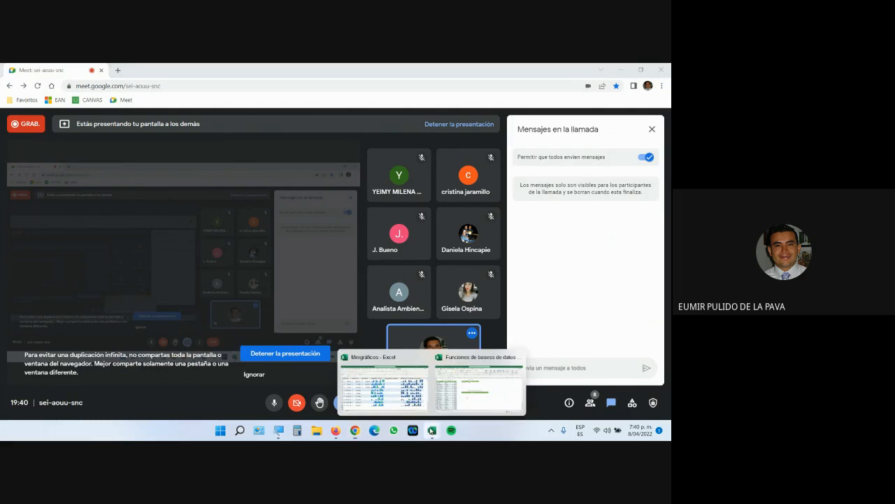
pyautogui.click(455, 378)
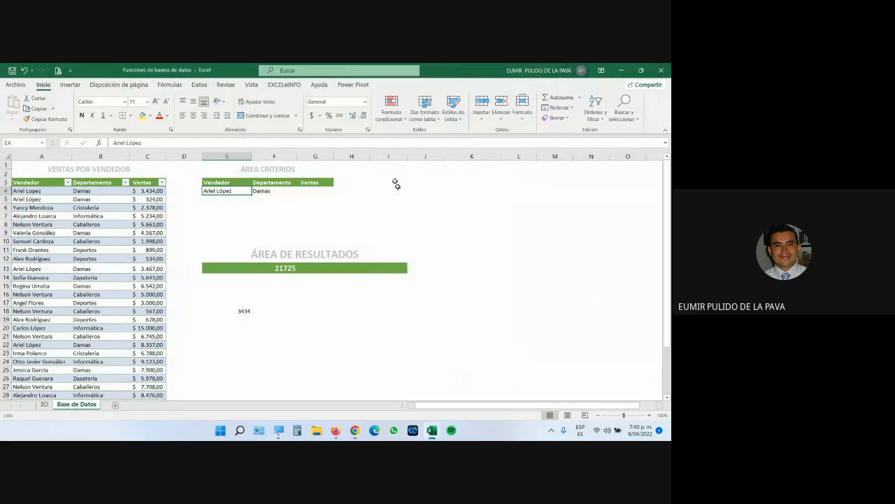
pyautogui.click(350, 188)
pyautogui.click(352, 180)
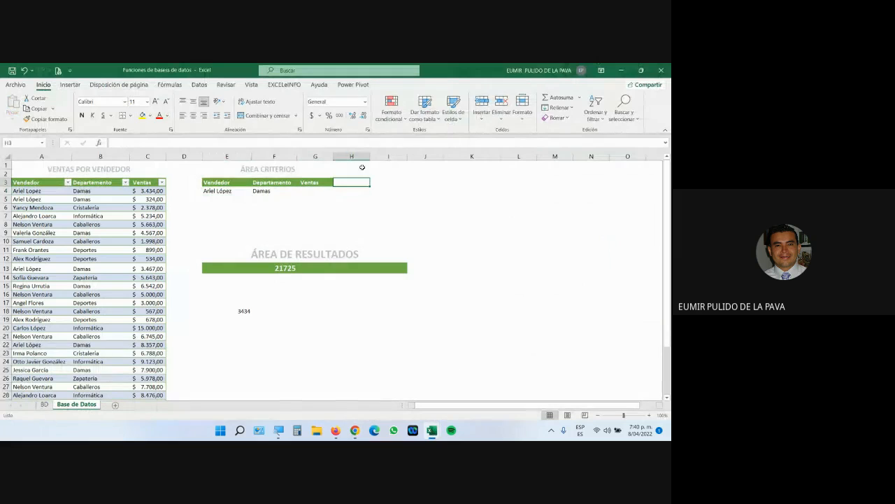
pyautogui.click(157, 102)
pyautogui.click(157, 102)
pyautogui.click(156, 102)
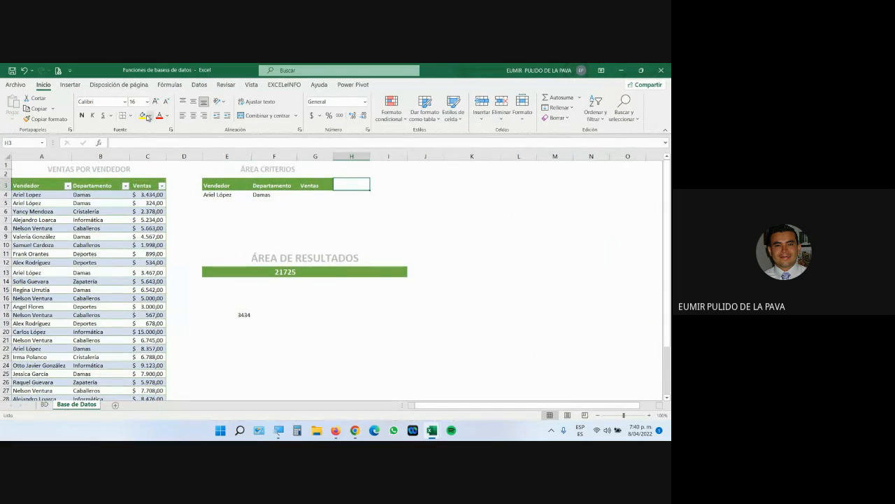
pyautogui.click(142, 115)
pyautogui.click(81, 117)
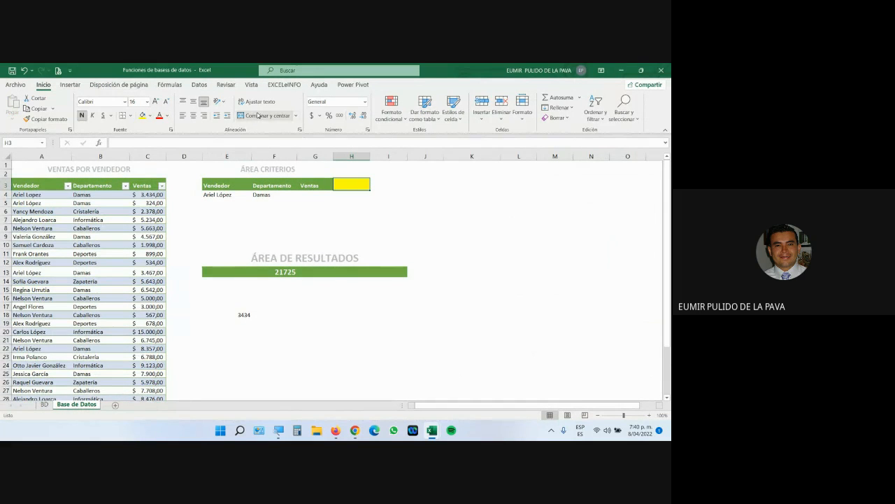
# Step: Enter the heading COMODINES in H3 and autofit column H to it
pyautogui.write('COMODINES')
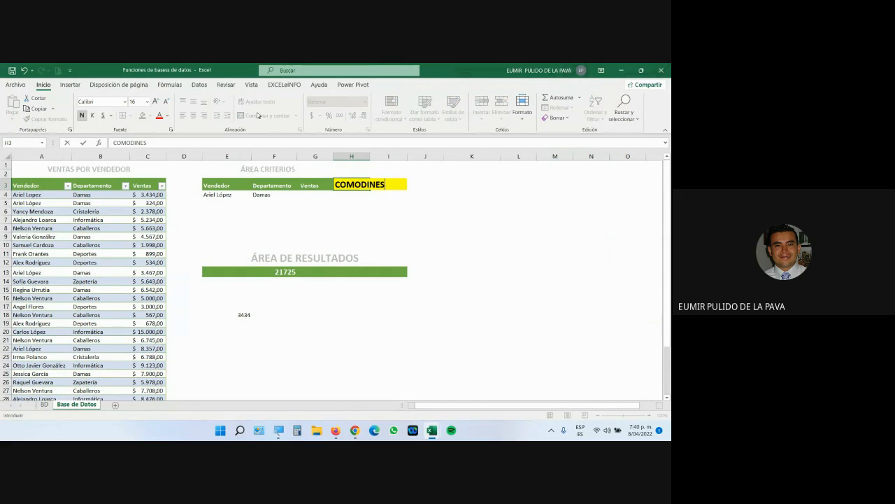
pyautogui.press('Return')
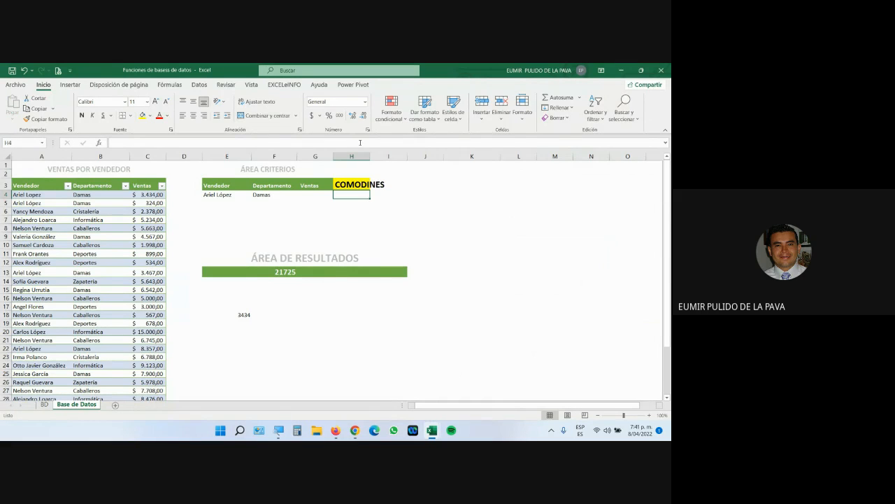
pyautogui.doubleClick(368, 152)
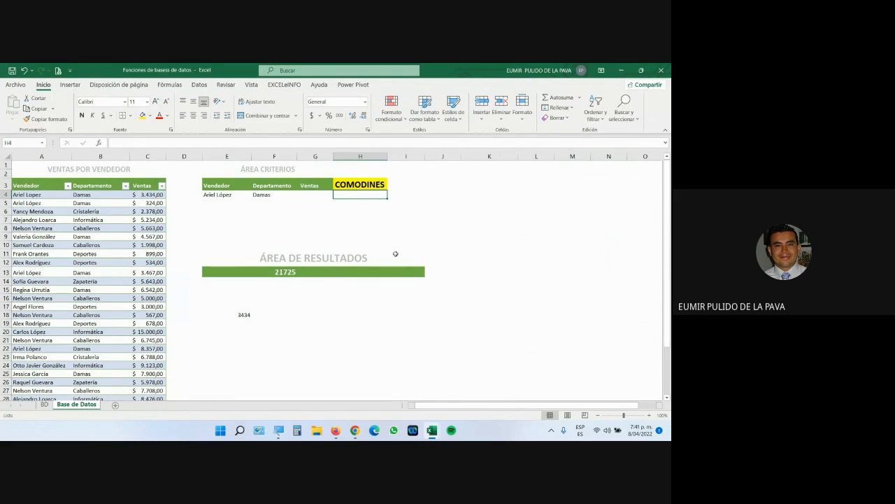
# Step: Enter the wildcard note "*: Reemplaza una o varias cadenas de caracteres" in H4 below the COMODINES heading
pyautogui.click(279, 430)
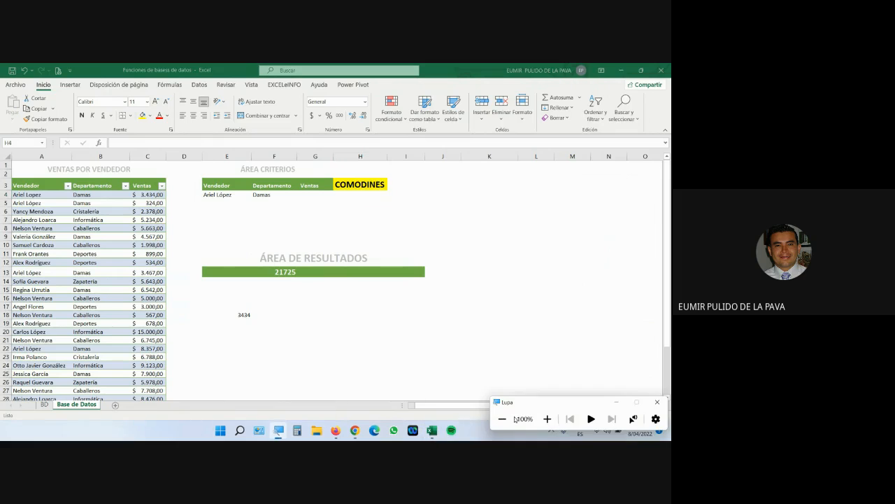
pyautogui.click(547, 418)
pyautogui.click(362, 196)
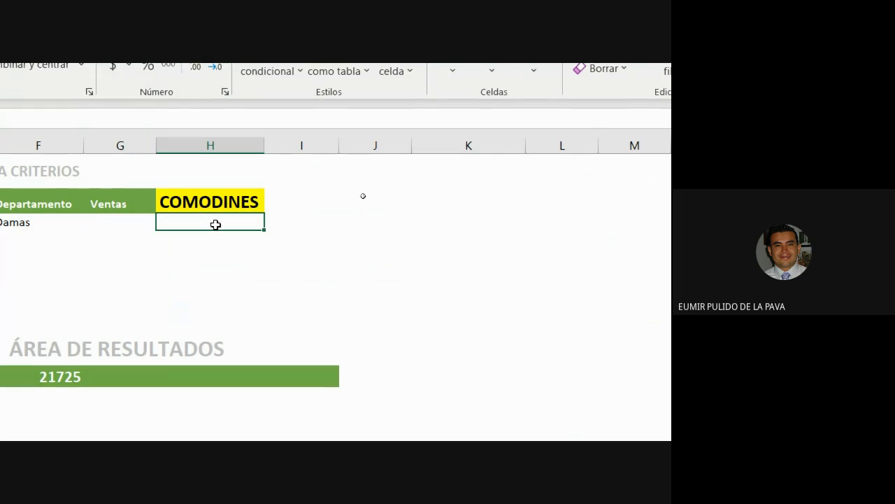
pyautogui.write('*')
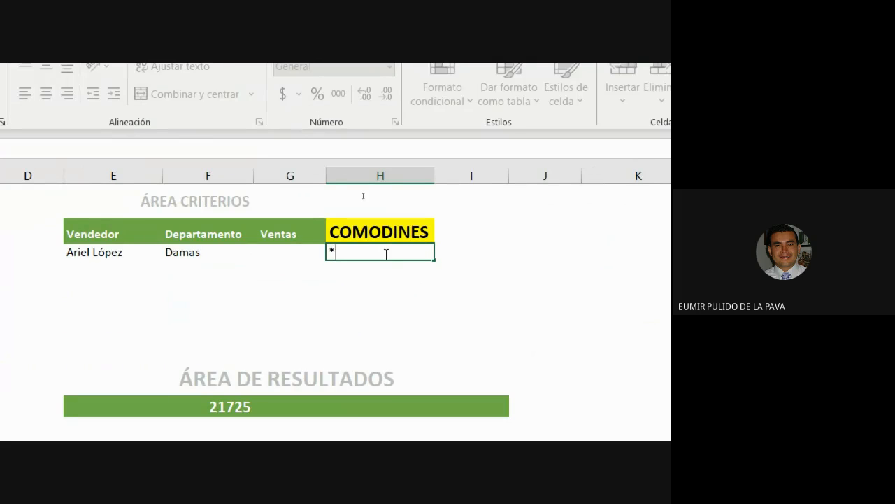
pyautogui.write(': Re')
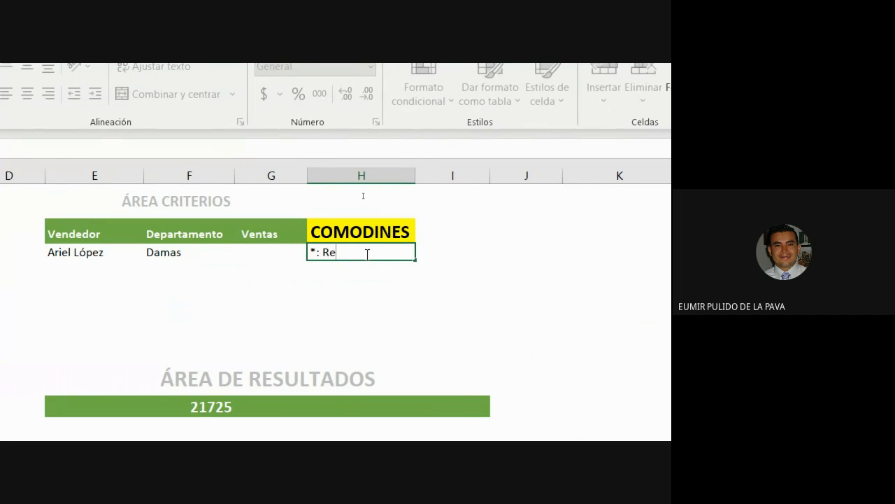
pyautogui.write('emplaza ')
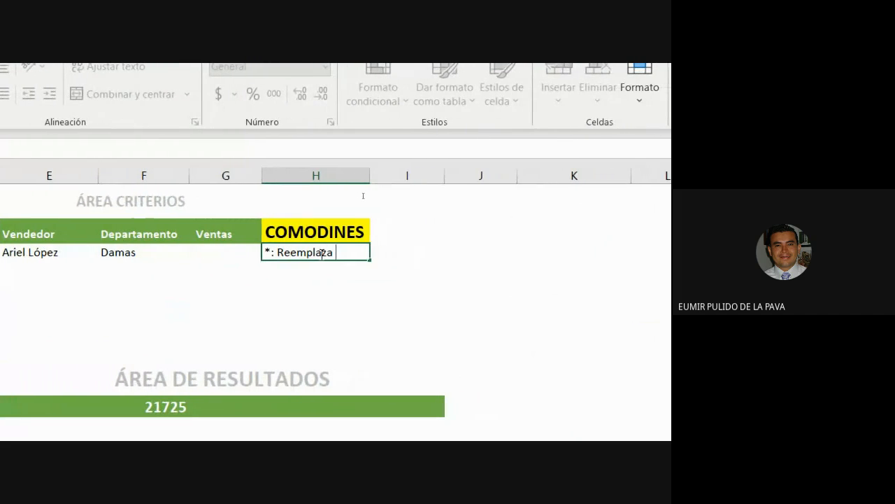
pyautogui.write('uina o varias')
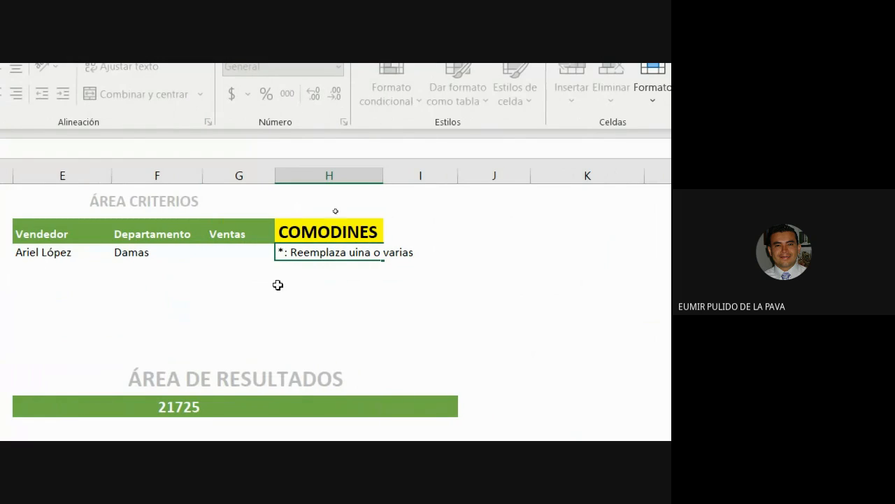
pyautogui.click(360, 253)
pyautogui.press('BackSpace')
pyautogui.click(415, 253)
pyautogui.write('cadenas ')
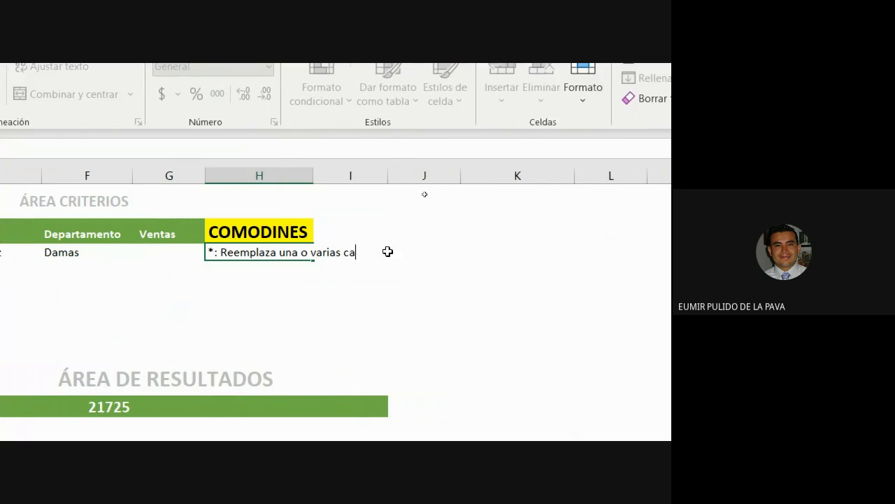
pyautogui.write('de caracteres')
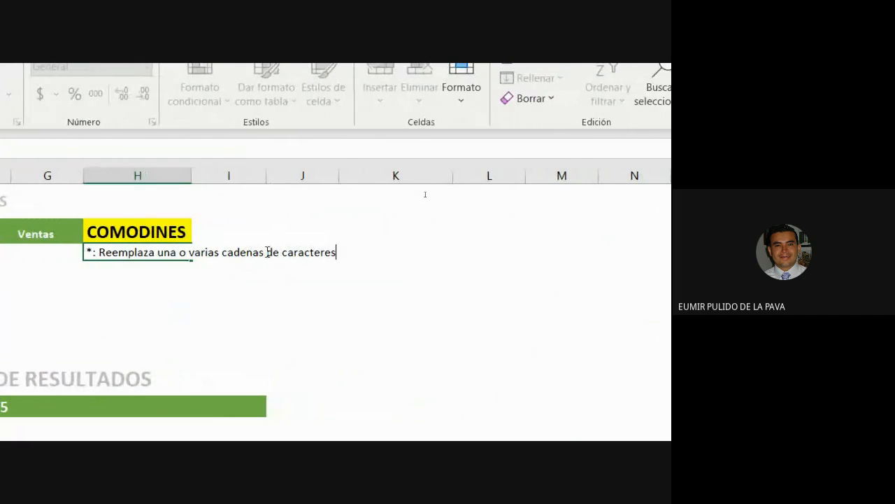
pyautogui.press('Return')
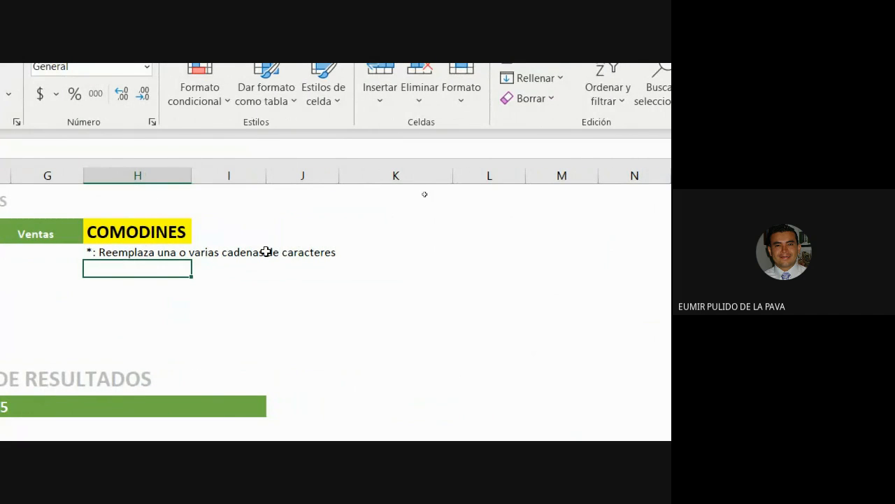
# Step: Add the second wildcard note "?: Reemplaza UN SOLO carácter" in H5
pyautogui.write('?:')
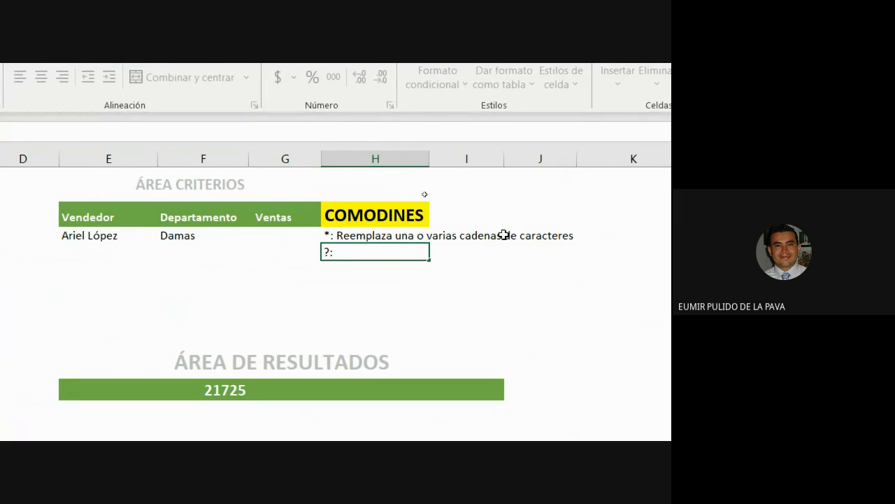
pyautogui.write(' Reemplaz')
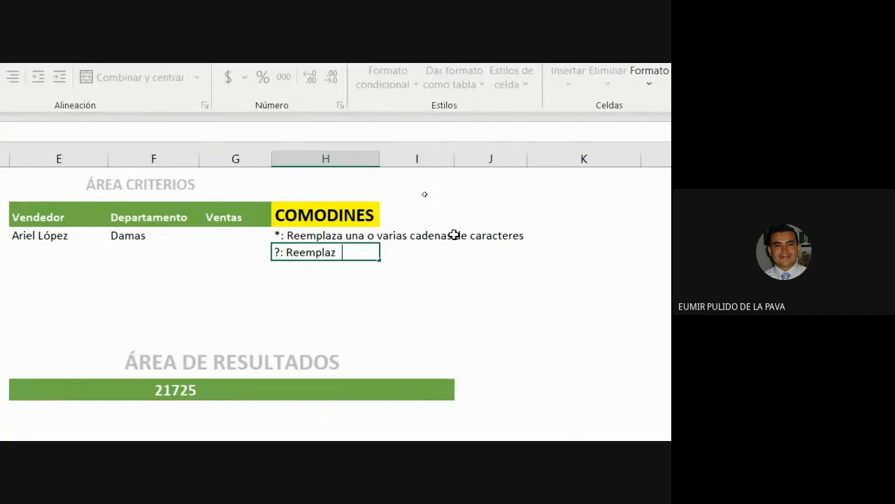
pyautogui.write('a UN SOLO cara')
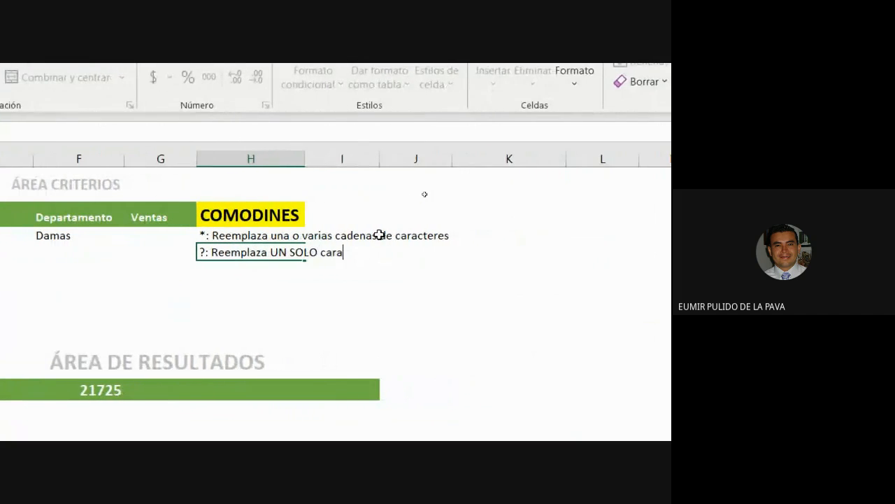
pyautogui.write('cter')
pyautogui.press('Return')
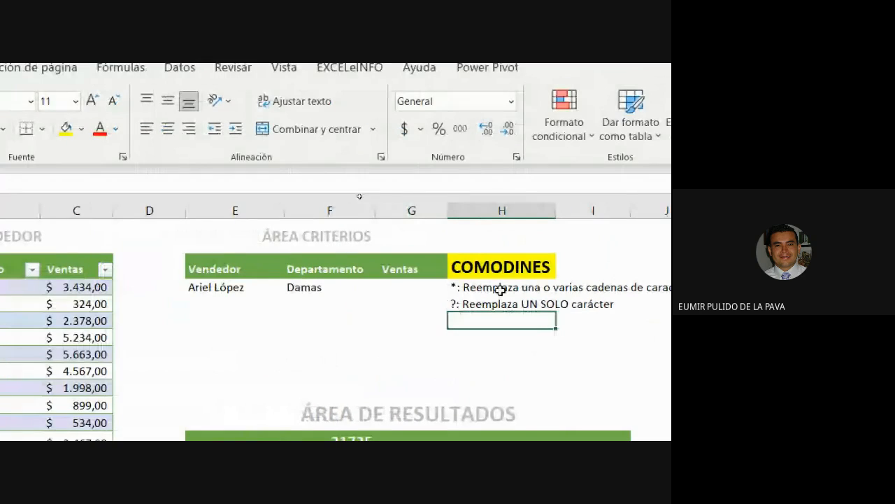
# Step: Replace the accented ó in the Vendedor criterion in E4 with the ? wildcard
pyautogui.click(359, 287)
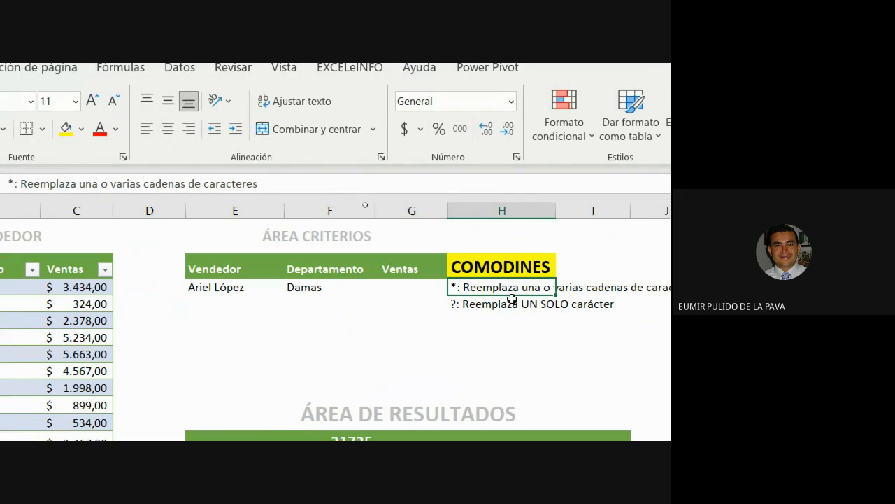
pyautogui.click(457, 303)
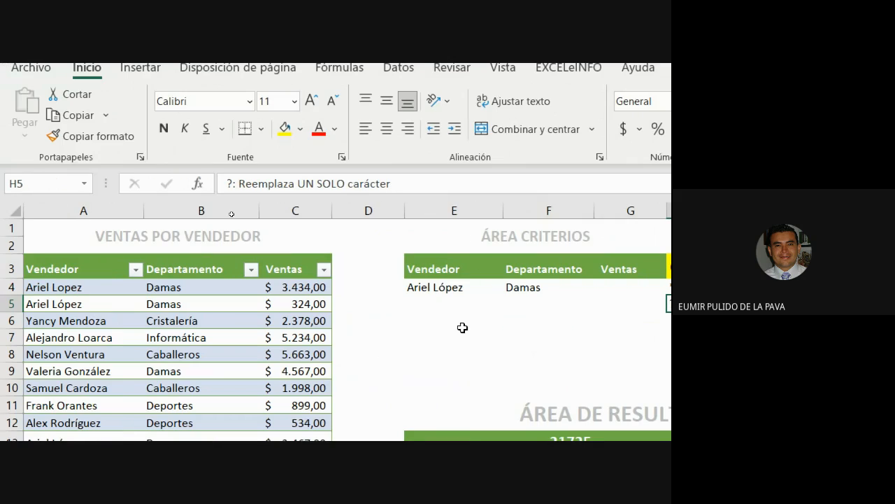
pyautogui.click(463, 288)
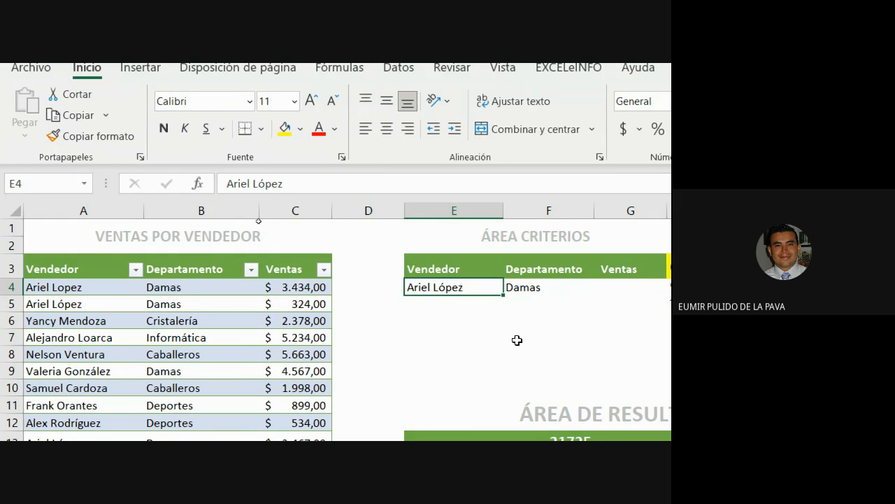
pyautogui.doubleClick(445, 287)
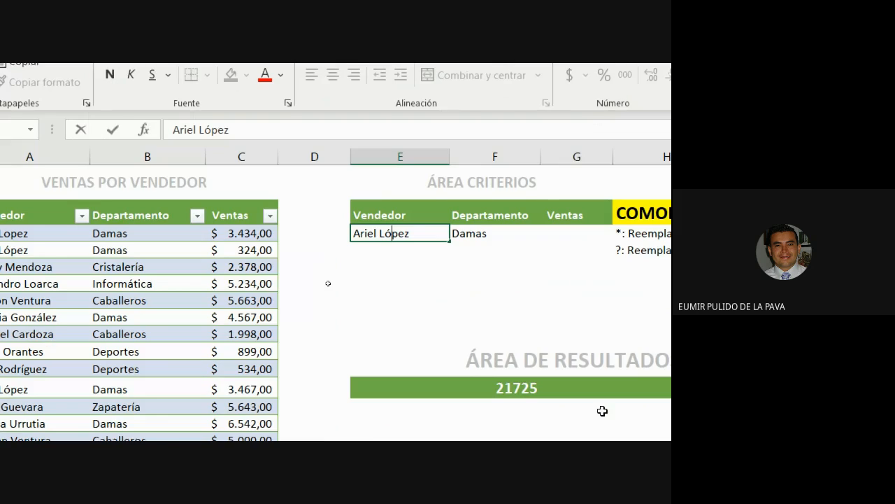
pyautogui.press('BackSpace')
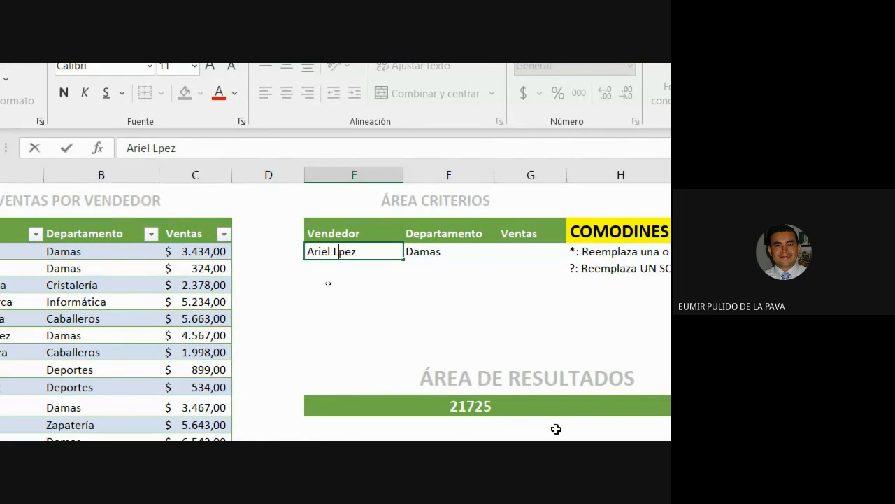
pyautogui.write('?')
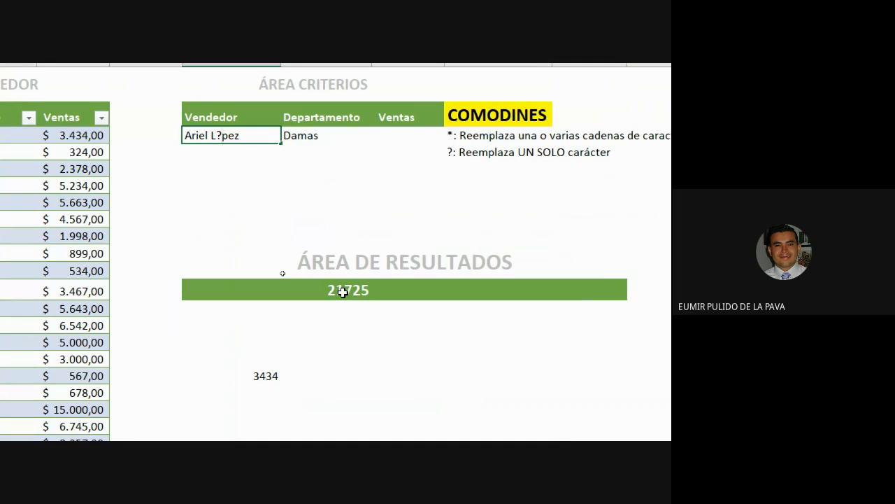
pyautogui.press('Return')
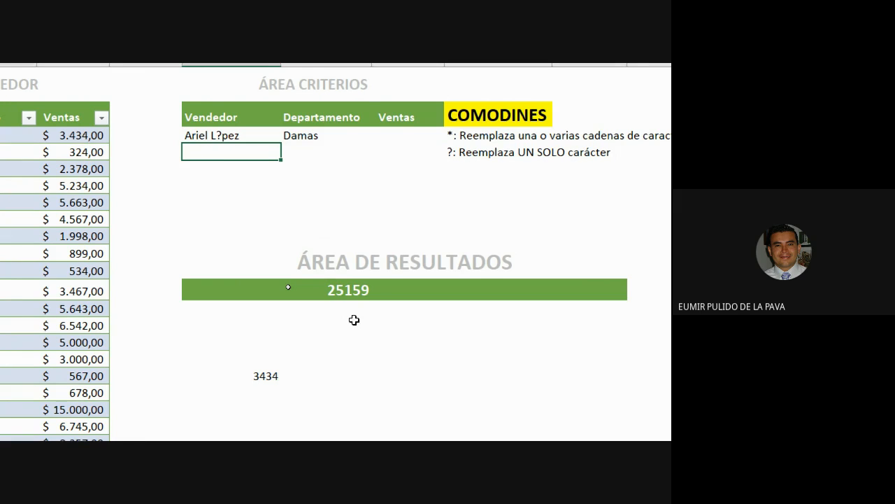
# Step: Enter three spellings of one sample surname in F6:F8: without an accent, with an accented é, and ending in s
pyautogui.click(457, 152)
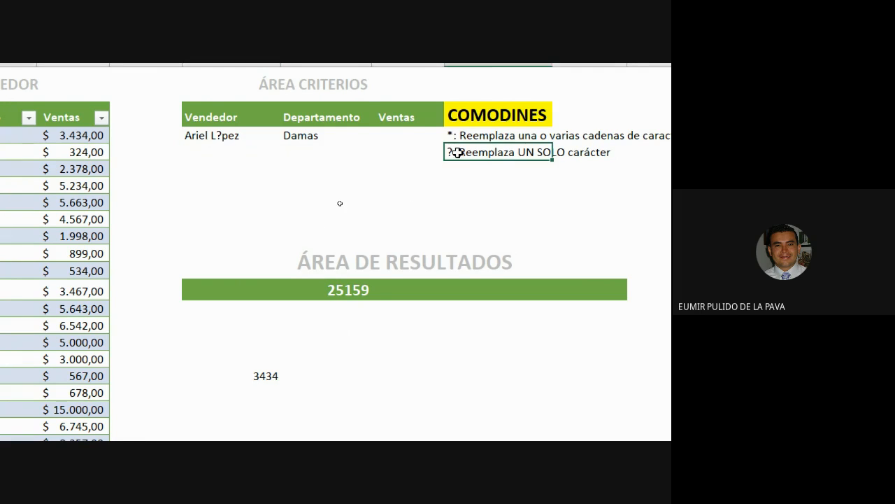
pyautogui.click(321, 163)
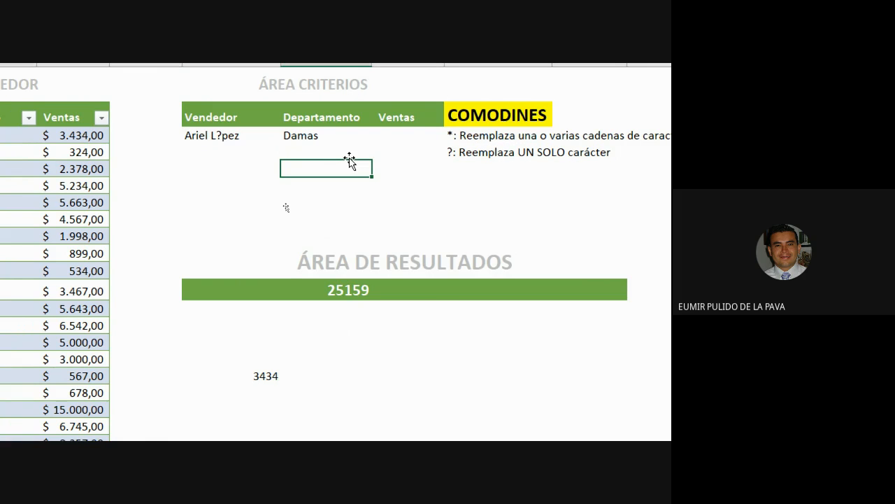
pyautogui.write('Perez')
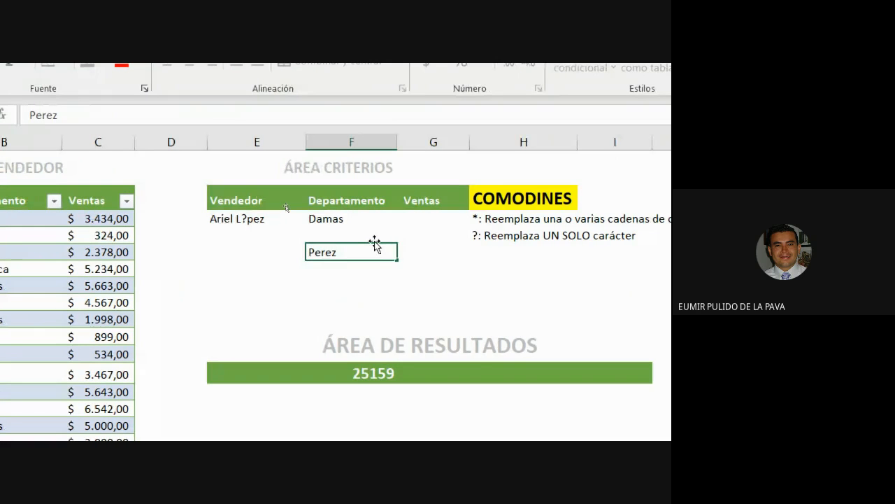
pyautogui.press('Return')
pyautogui.write('Pére')
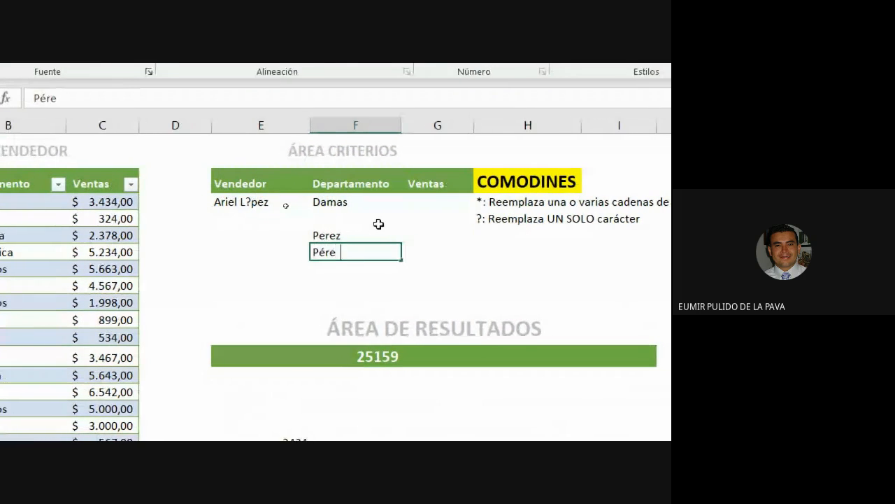
pyautogui.write('z')
pyautogui.press('Return')
pyautogui.write('Per')
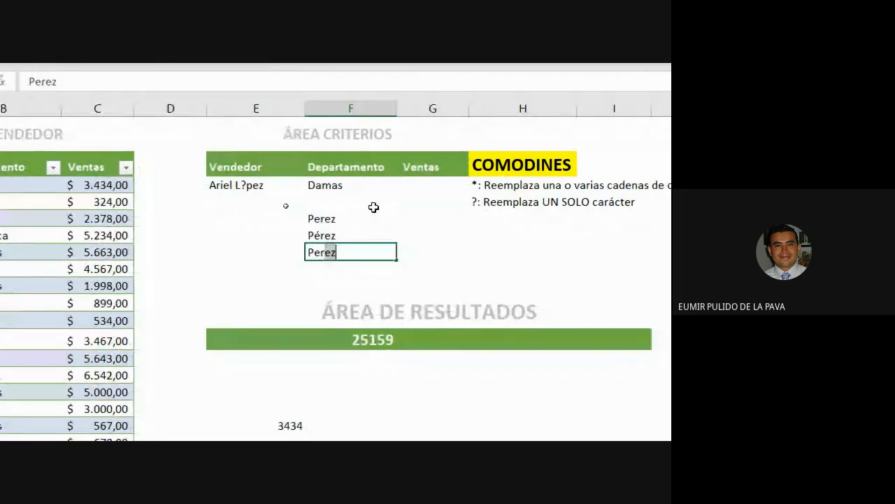
pyautogui.write('es')
pyautogui.press('Return')
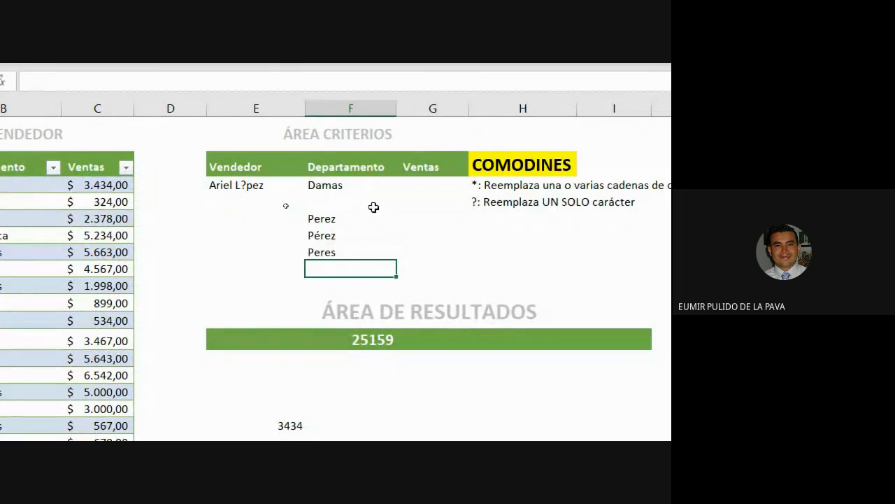
# Step: Compare the three surname spellings in F6:F8 and enter the wildcard pattern P?er? beside them in G6
pyautogui.click(318, 235)
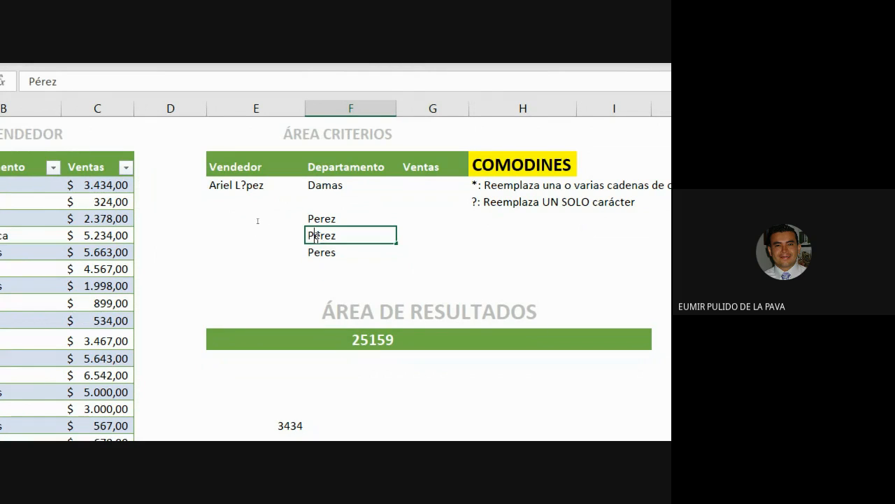
pyautogui.click(320, 218)
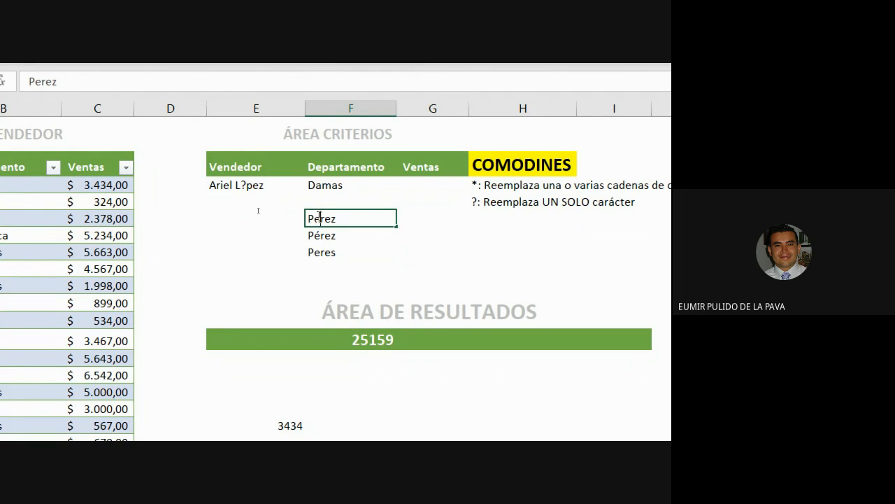
pyautogui.doubleClick(333, 250)
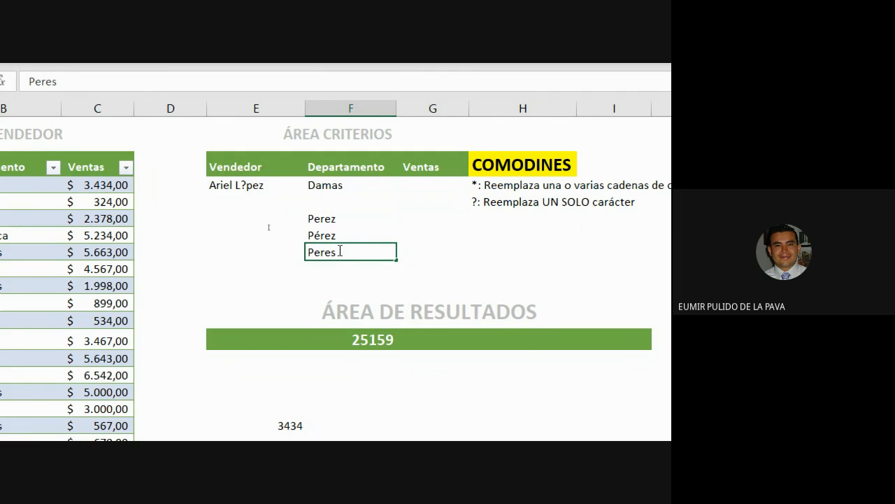
pyautogui.moveTo(340, 250); pyautogui.dragTo(328, 256)
pyautogui.click(345, 235)
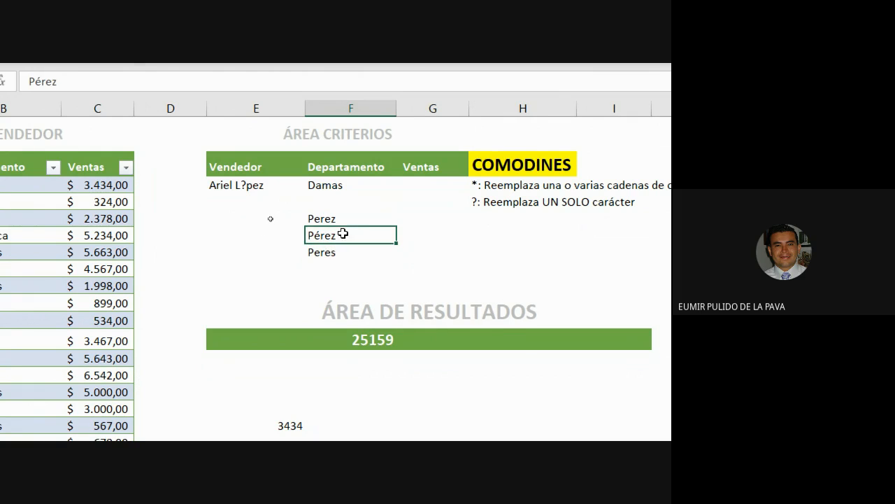
pyautogui.click(408, 218)
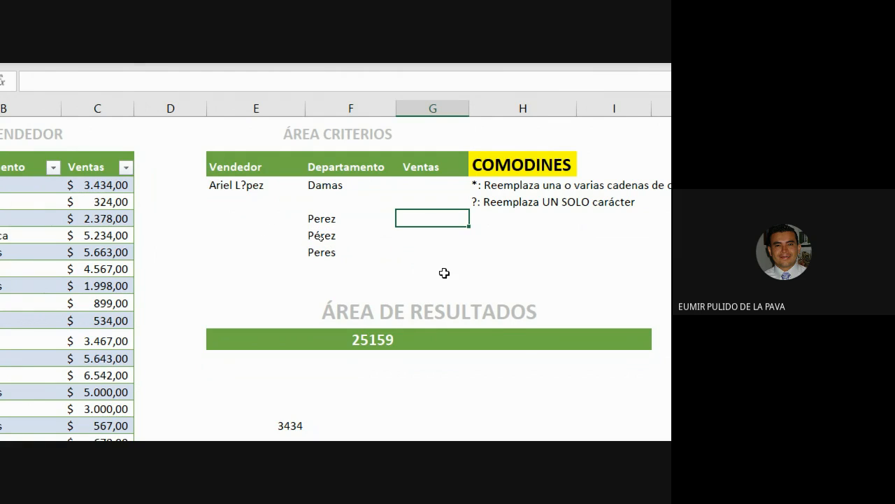
pyautogui.write('P?')
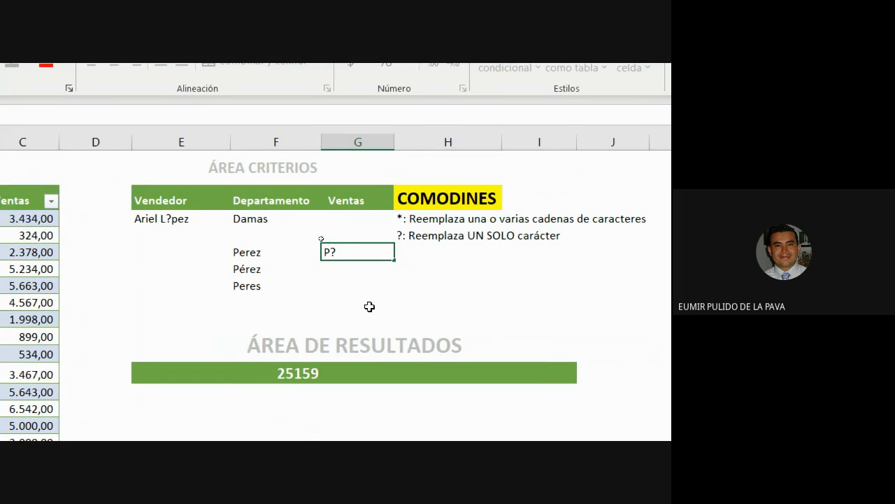
pyautogui.write('er?')
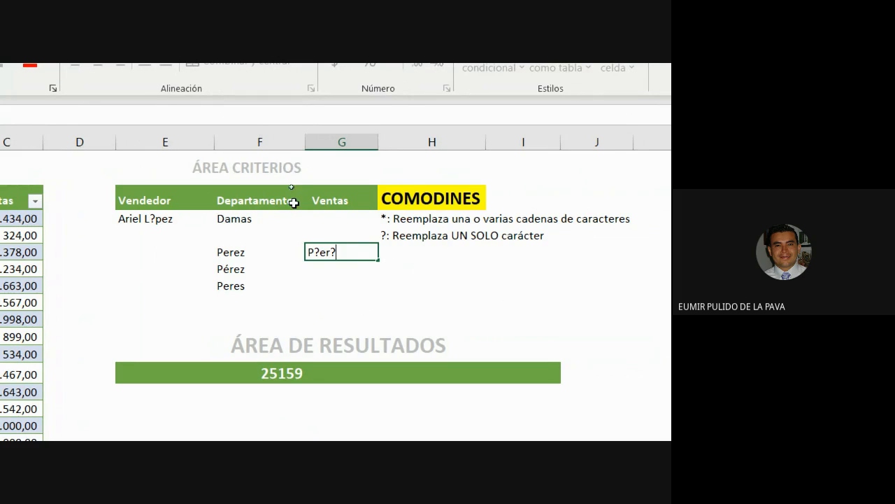
# Step: Correct the wildcard pattern in G6 to P?re? so it covers the surname spellings in F6:F8
pyautogui.doubleClick(313, 253)
pyautogui.click(313, 253)
pyautogui.moveTo(314, 252); pyautogui.dragTo(320, 252)
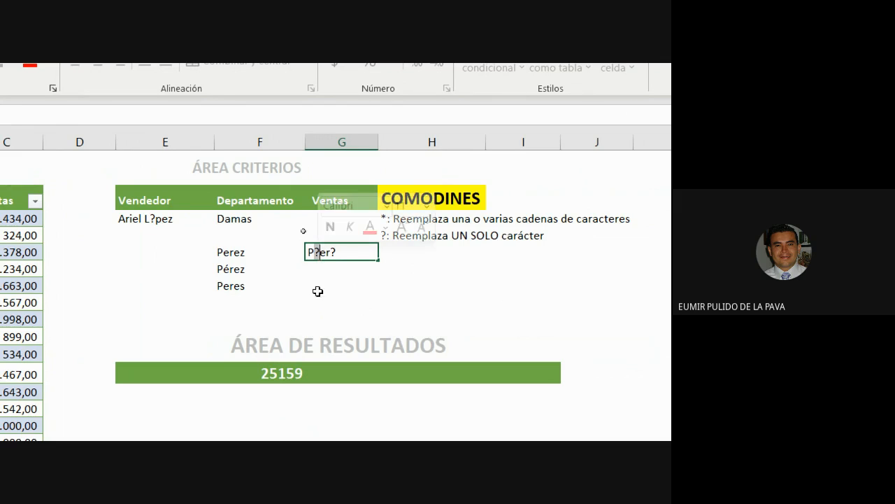
pyautogui.click(326, 253)
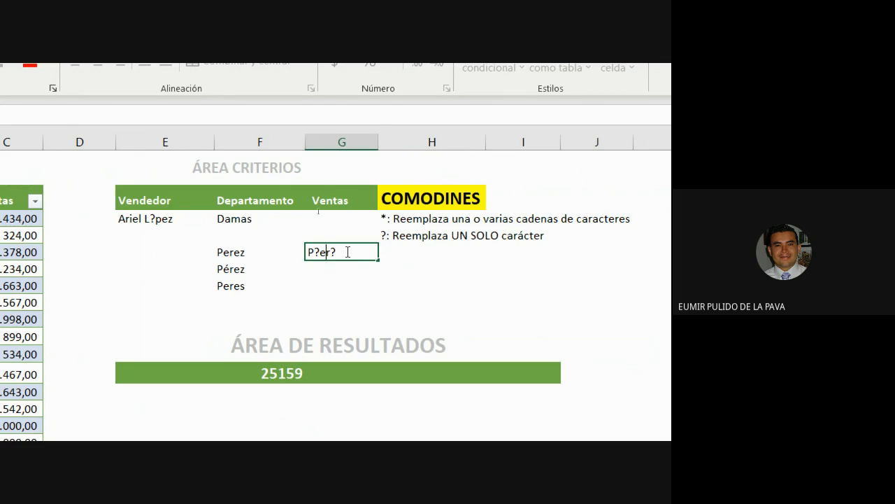
pyautogui.press('BackSpace')
pyautogui.press('Right')
pyautogui.write('e')
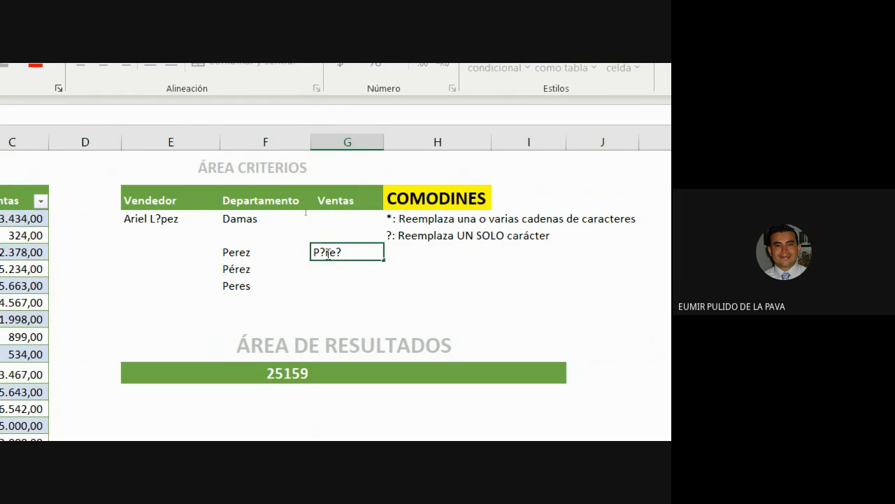
pyautogui.moveTo(328, 254); pyautogui.dragTo(339, 255)
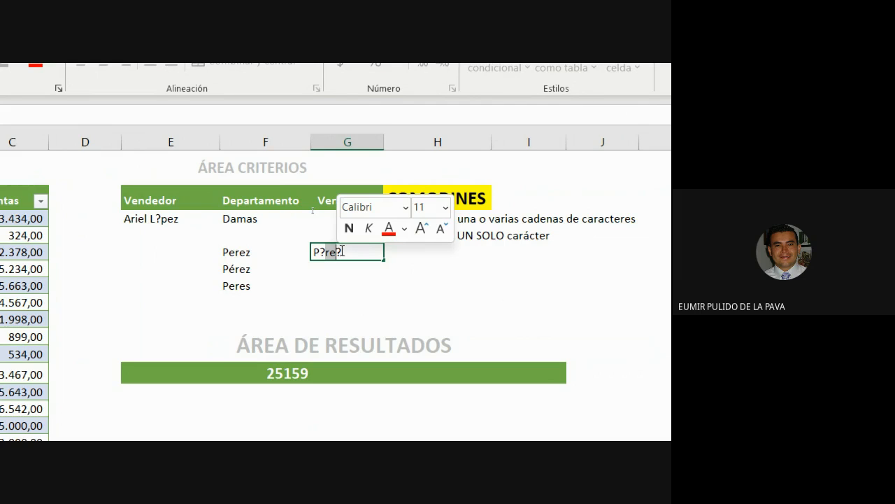
pyautogui.moveTo(339, 253); pyautogui.dragTo(343, 252)
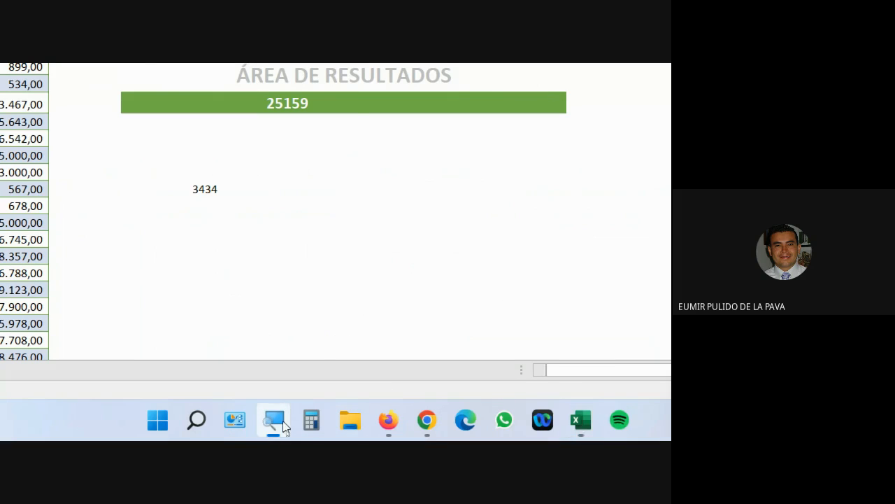
# Step: Check the Google Meet call at 100% magnification, return to the Excel database functions workbook, and commit the pattern in G6
pyautogui.click(267, 420)
pyautogui.click(382, 397)
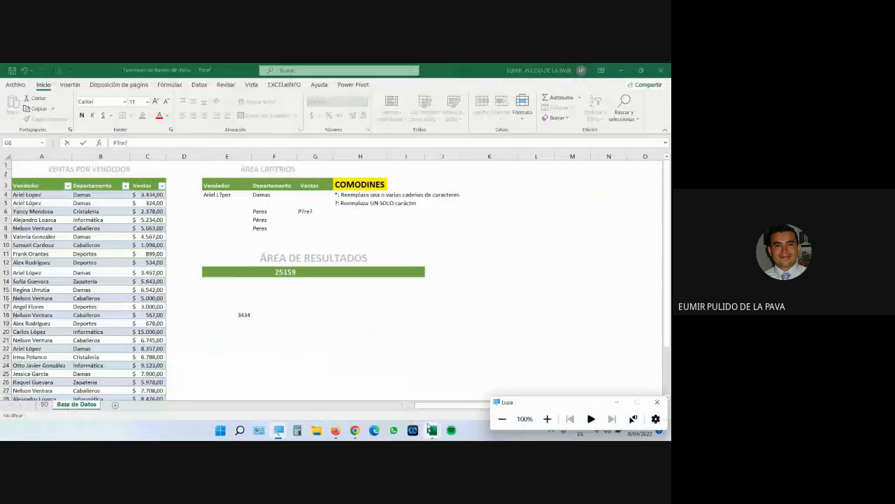
pyautogui.moveTo(321, 429)
pyautogui.click(298, 392)
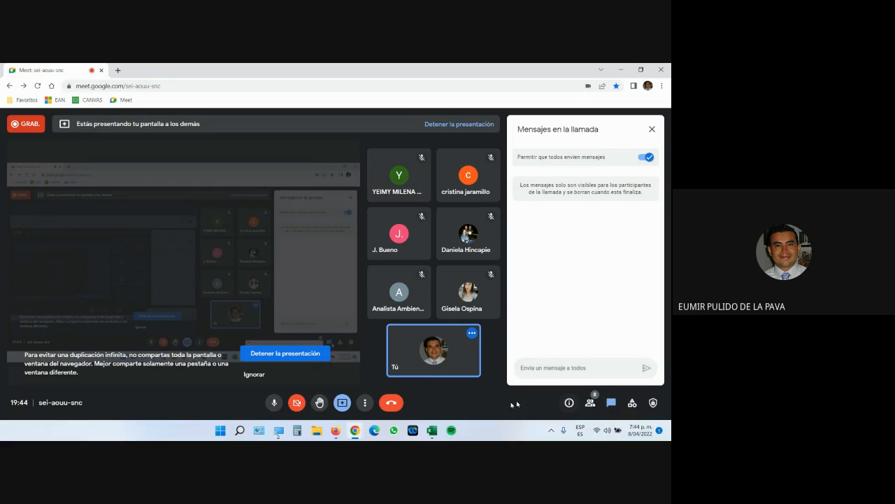
pyautogui.moveTo(440, 430)
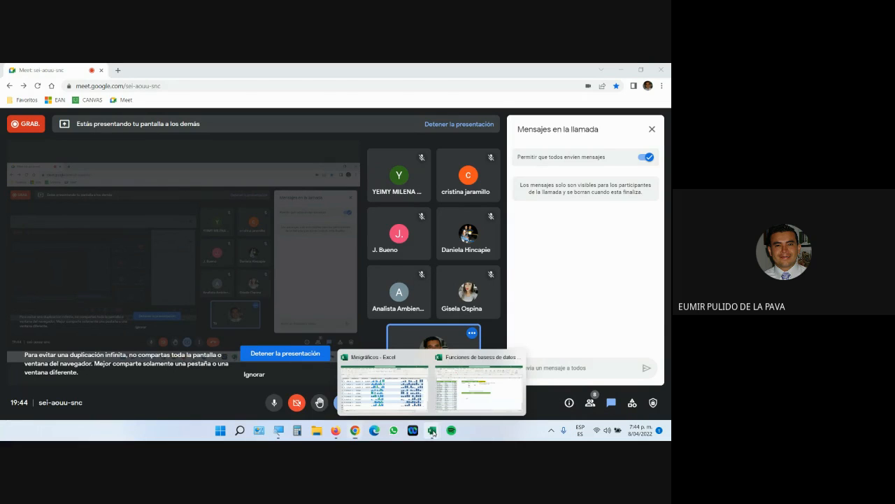
pyautogui.click(464, 393)
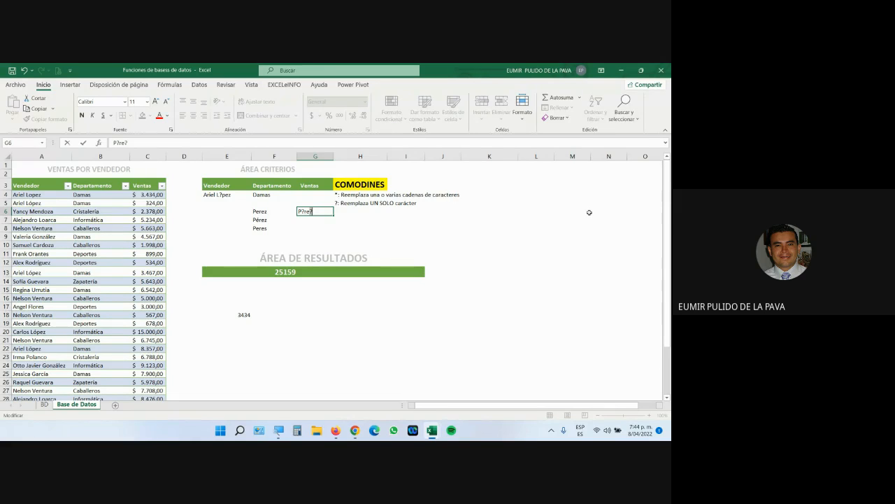
pyautogui.press('Return')
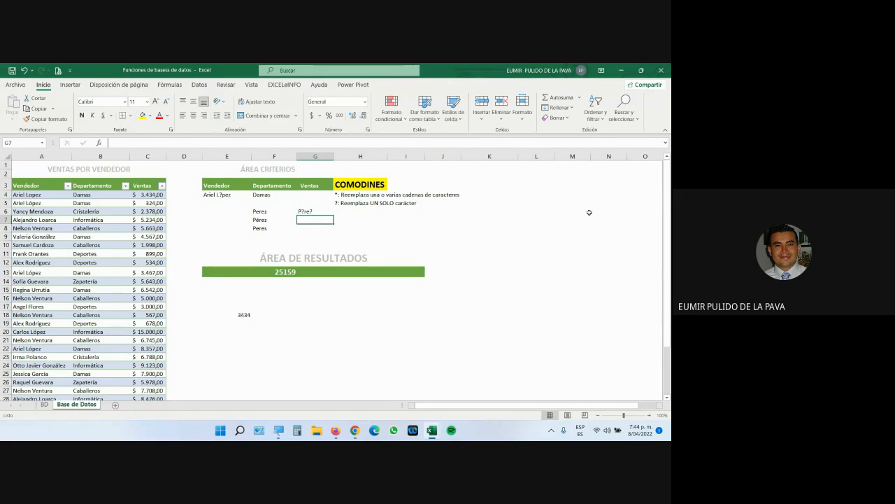
# Step: Magnify the sheet and replace everything after the L in the Vendedor criterion in E4 with the * wildcard
pyautogui.click(279, 430)
pyautogui.click(547, 419)
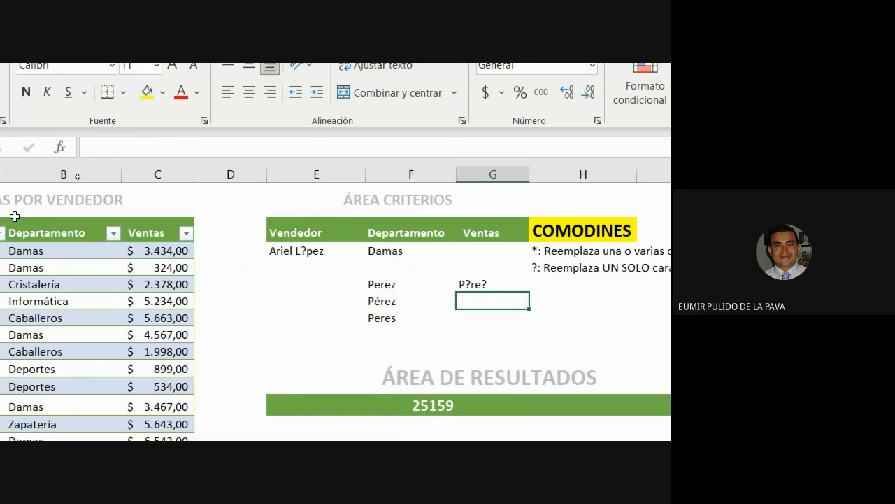
pyautogui.doubleClick(366, 249)
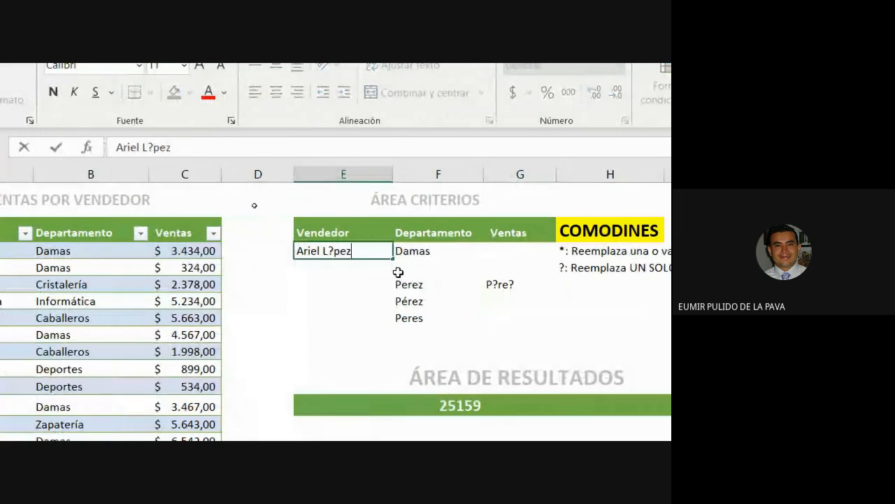
pyautogui.press('BackSpace')
pyautogui.press('BackSpace')
pyautogui.press('BackSpace')
pyautogui.press('BackSpace')
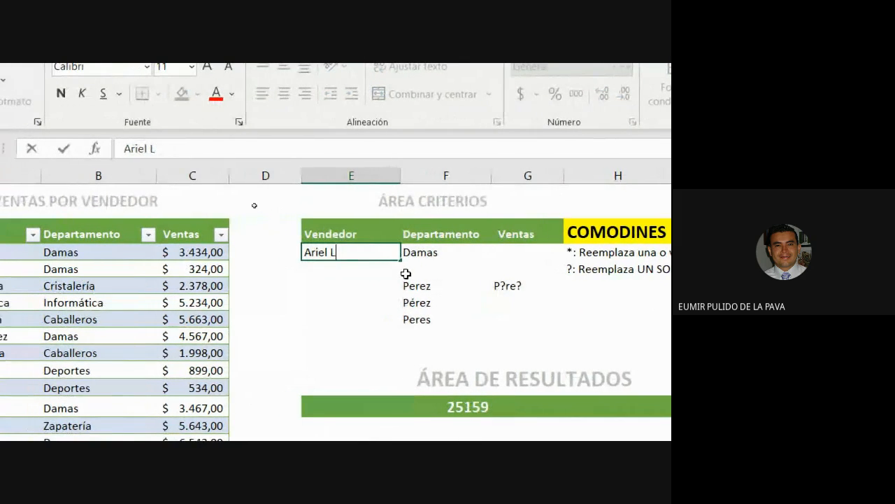
pyautogui.write('*')
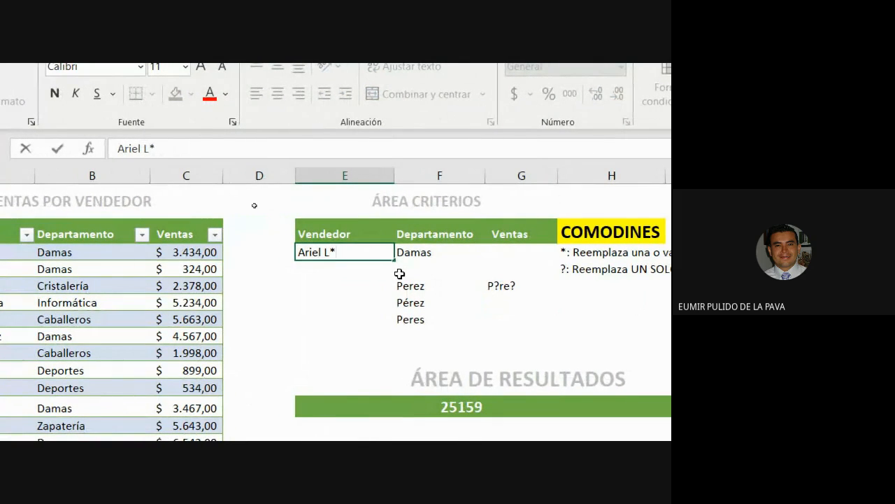
pyautogui.press('Return')
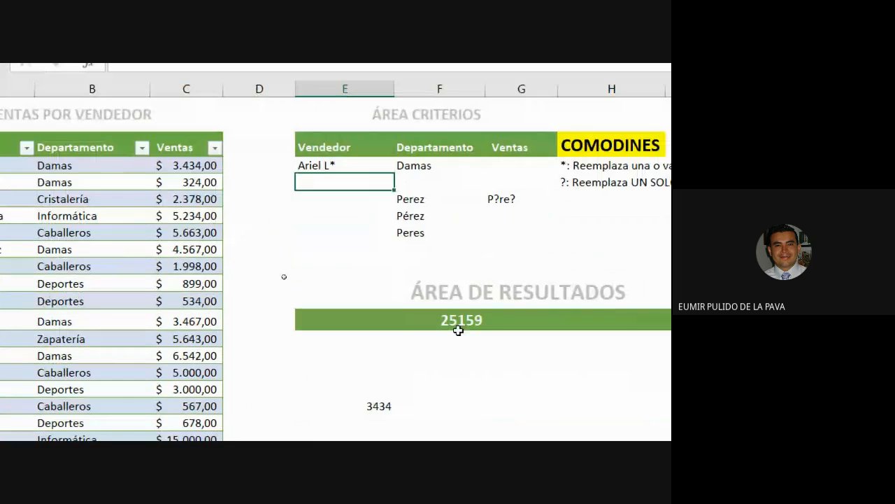
# Step: Inspect the BDSUMA result cell, and examine the fixed text and the * wildcard in the E4 criterion
pyautogui.click(467, 318)
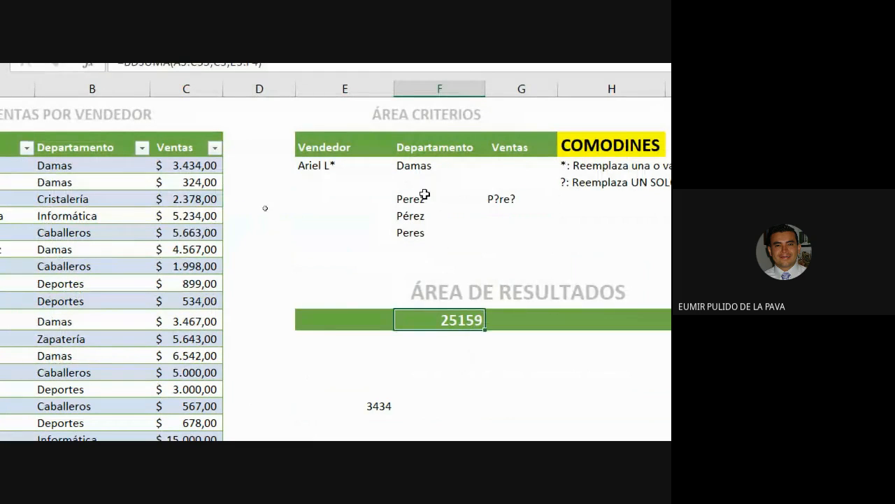
pyautogui.doubleClick(334, 165)
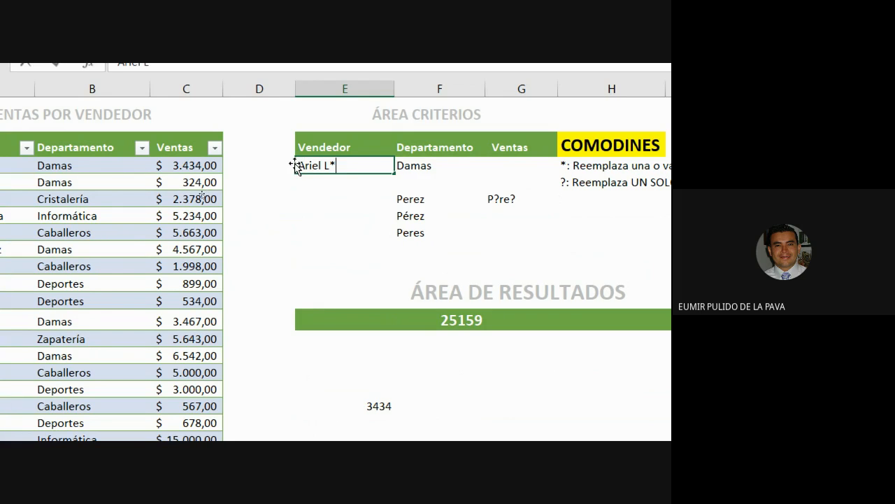
pyautogui.moveTo(298, 166); pyautogui.dragTo(325, 168)
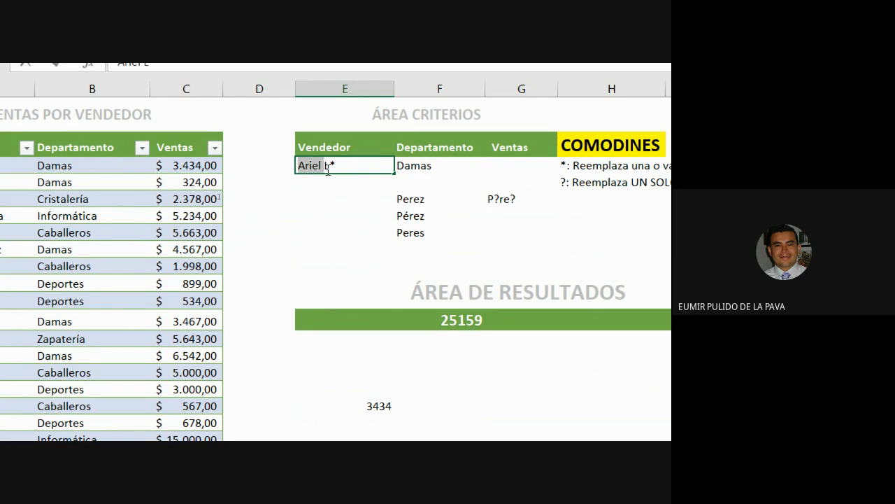
pyautogui.moveTo(329, 165); pyautogui.dragTo(378, 168)
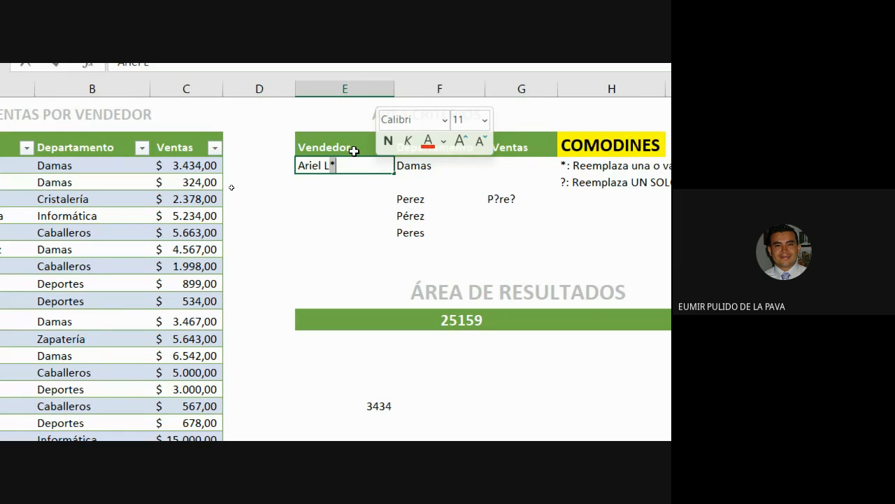
pyautogui.press('Return')
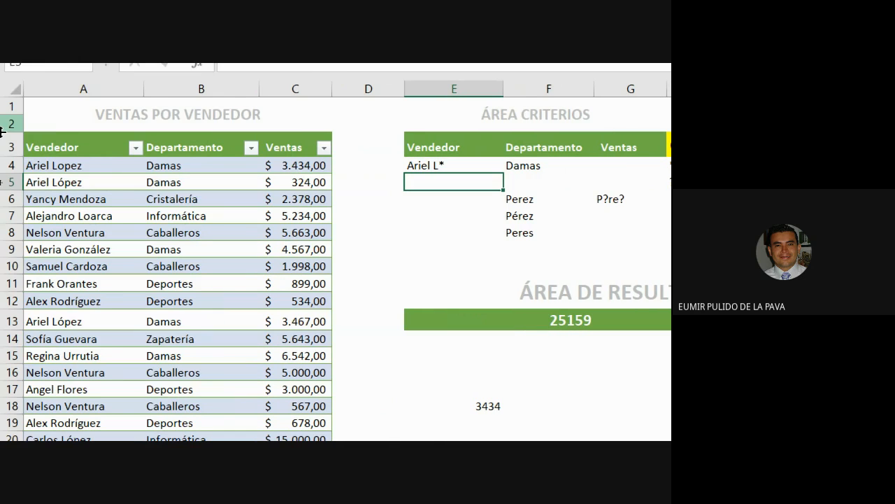
# Step: Replace the seller in A6 with a sample name that fits the E4 wildcard criterion, and check the BDSUMA formula's ranges
pyautogui.click(63, 198)
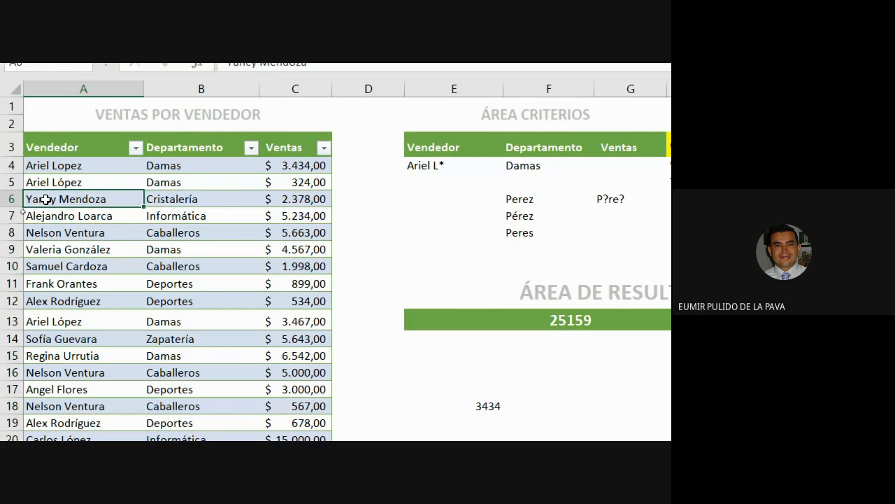
pyautogui.write('Ariel')
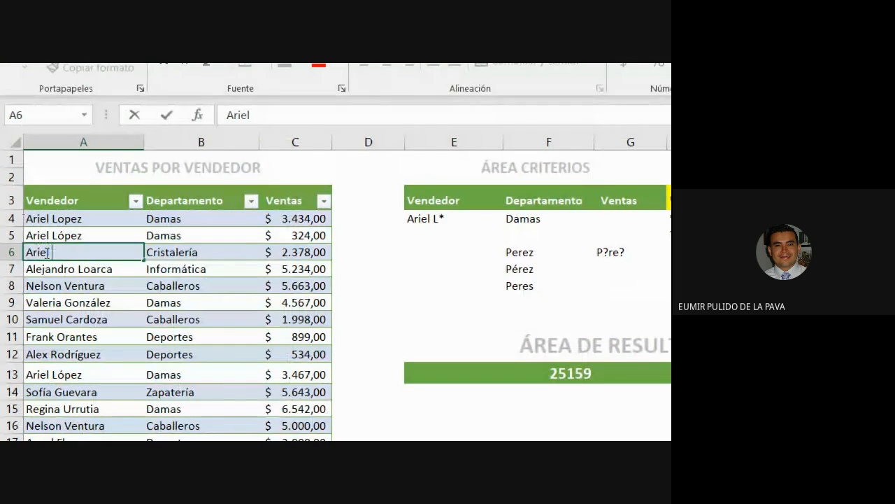
pyautogui.write(' Lozano')
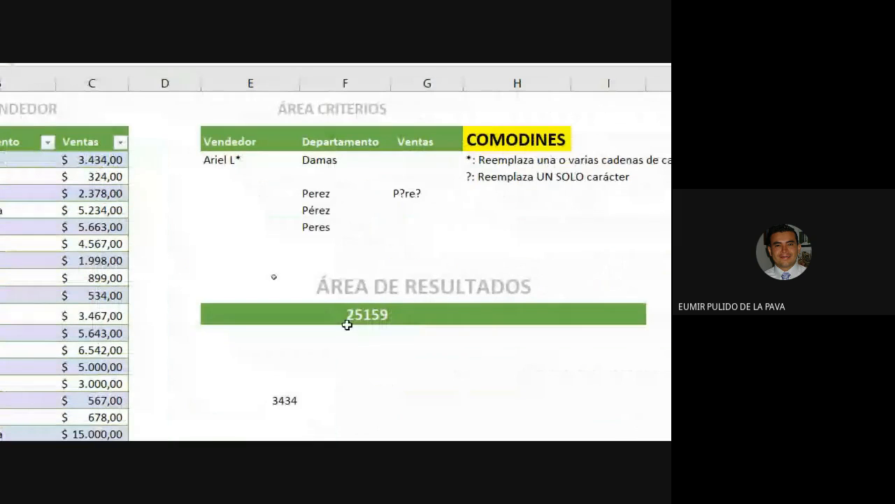
pyautogui.doubleClick(565, 406)
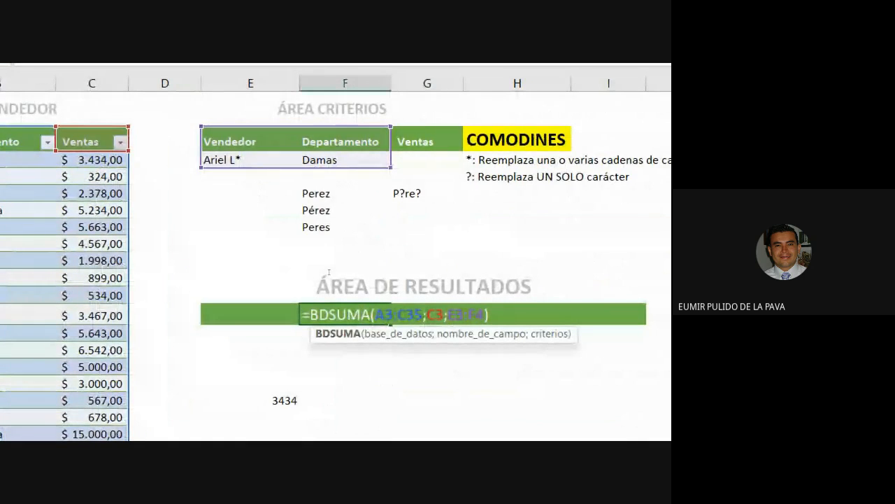
pyautogui.press('Return')
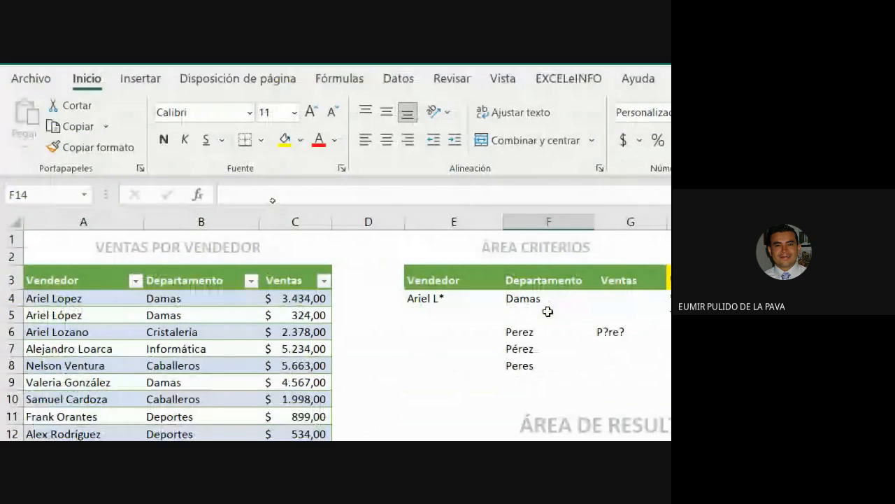
# Step: Check the Departamento criterion in F4 and set the matching department in B6 to Damas
pyautogui.click(543, 301)
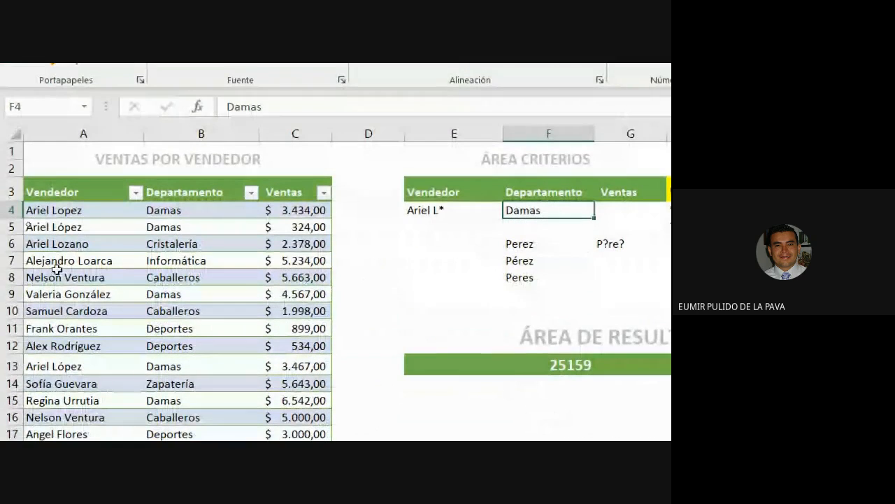
pyautogui.click(171, 242)
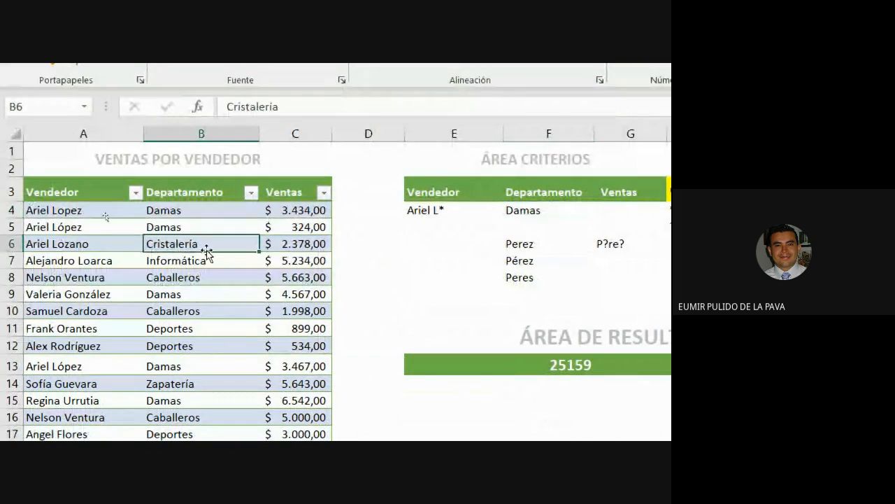
pyautogui.write('D')
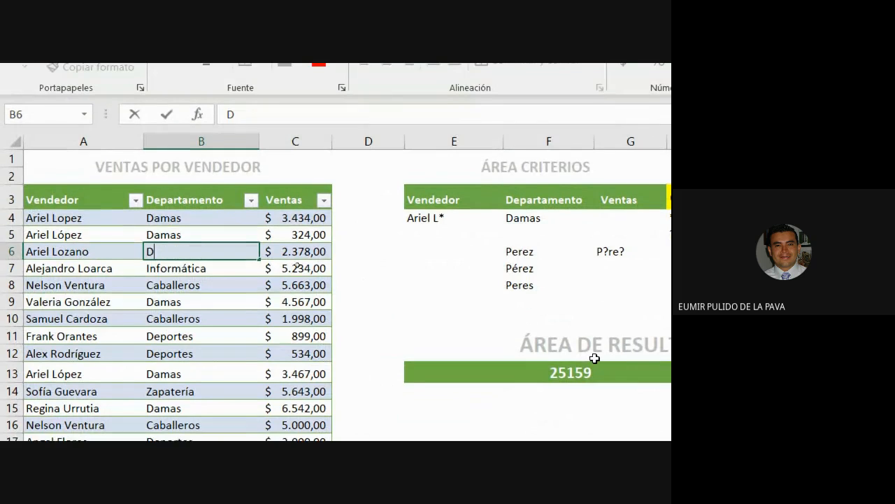
pyautogui.write('amas')
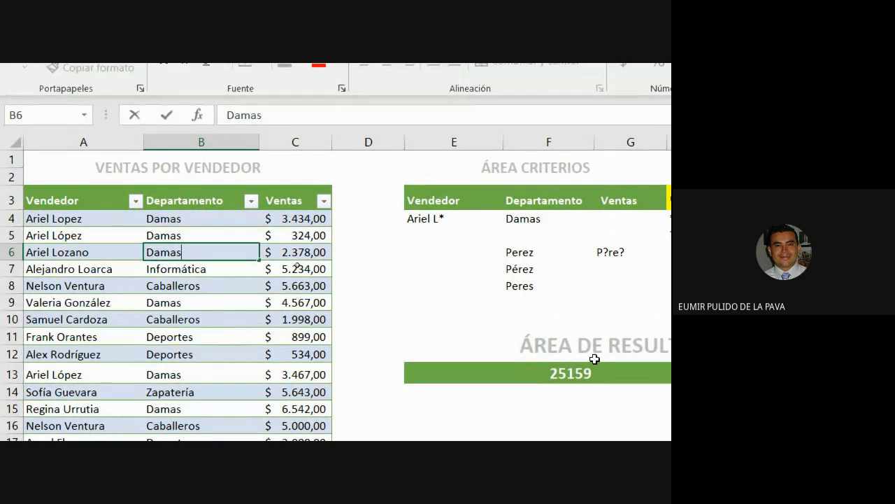
pyautogui.press('Return')
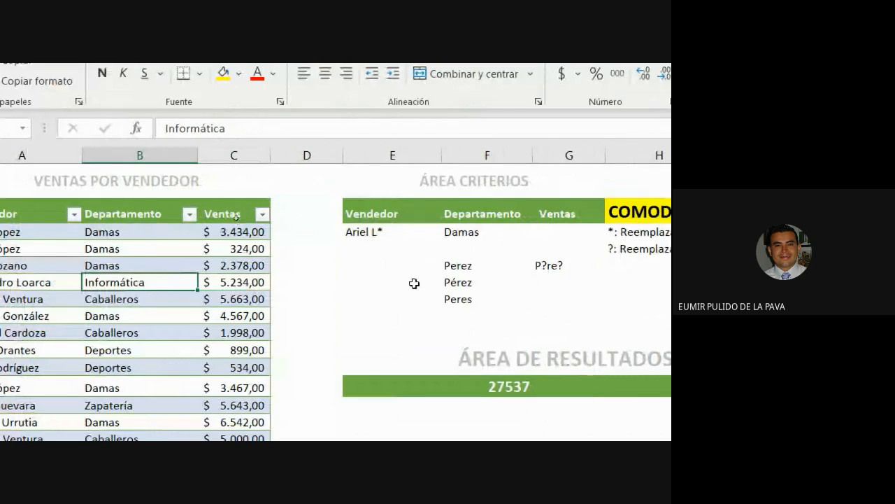
# Step: Open the Vendedor criterion in E4 and highlight its fixed text and wildcard portion in turn
pyautogui.doubleClick(392, 233)
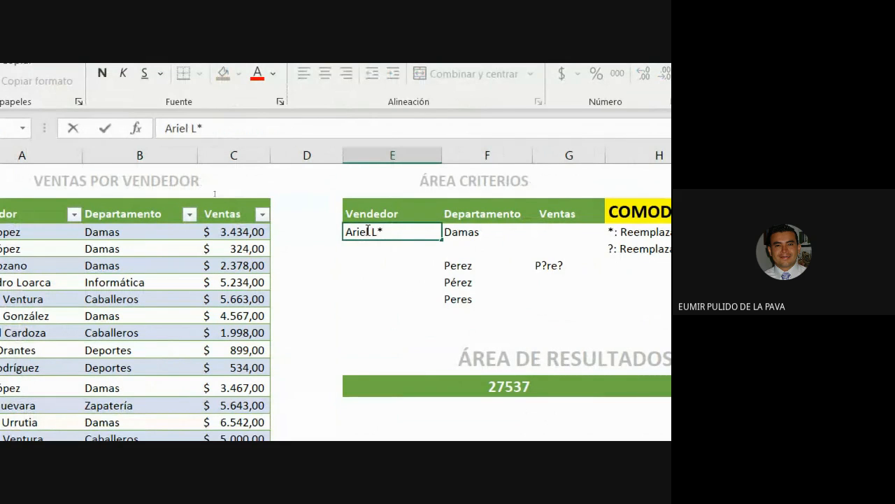
pyautogui.moveTo(370, 233); pyautogui.dragTo(306, 238)
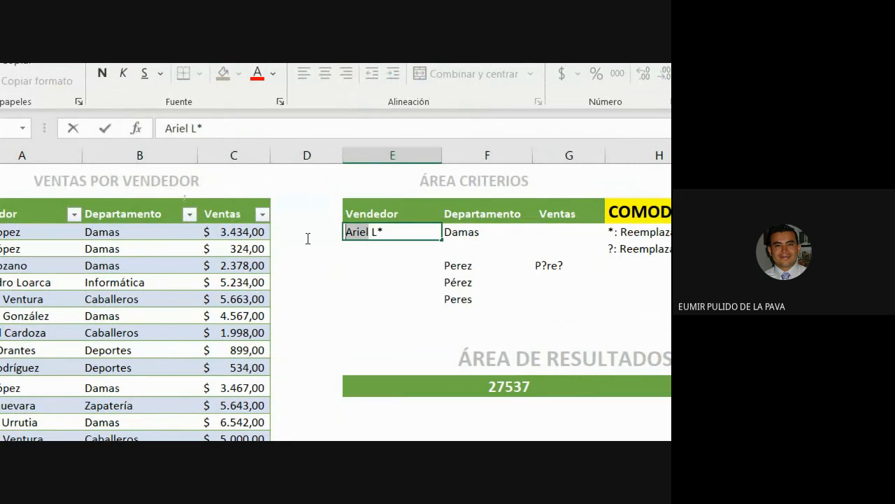
pyautogui.moveTo(368, 233); pyautogui.dragTo(386, 231)
pyautogui.click(390, 231)
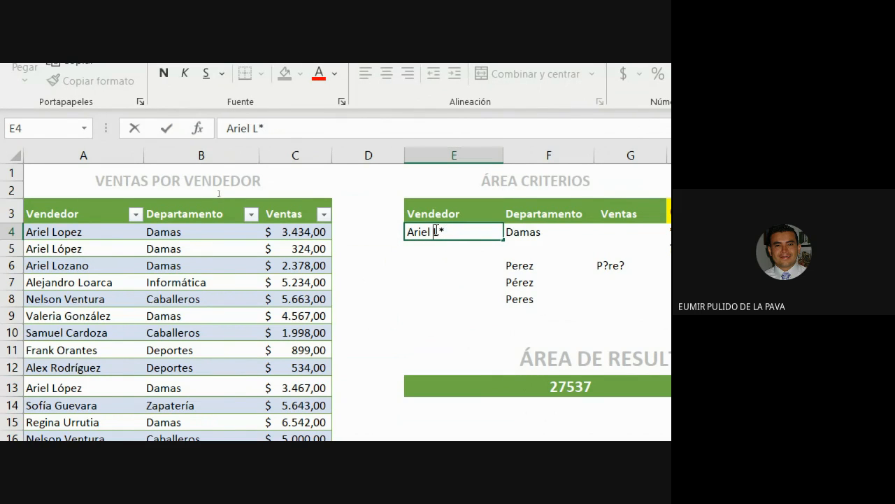
pyautogui.moveTo(436, 231); pyautogui.dragTo(378, 234)
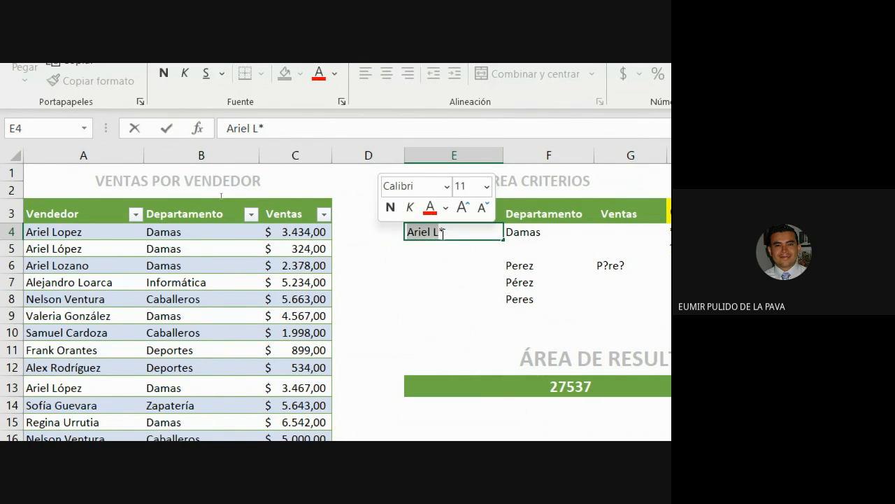
# Step: Replace the * after the L in the E4 Vendedor criterion with ?p* to combine both wildcards
pyautogui.moveTo(442, 233); pyautogui.dragTo(454, 232)
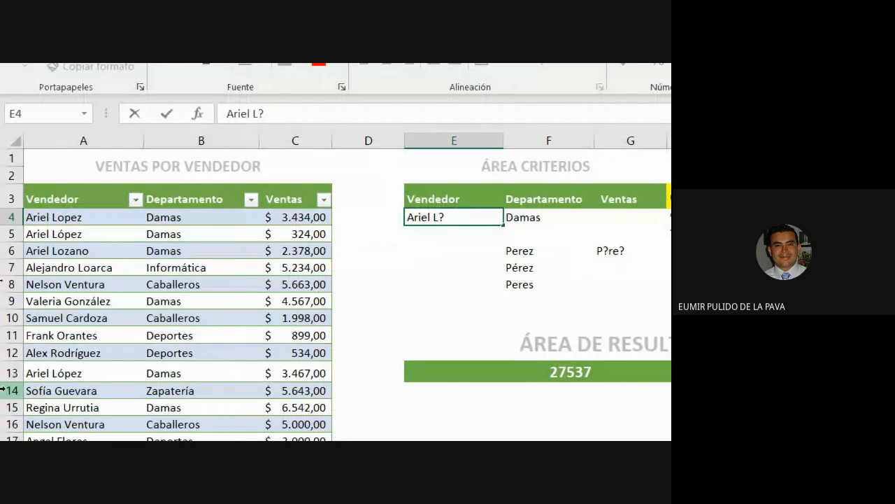
pyautogui.write('p')
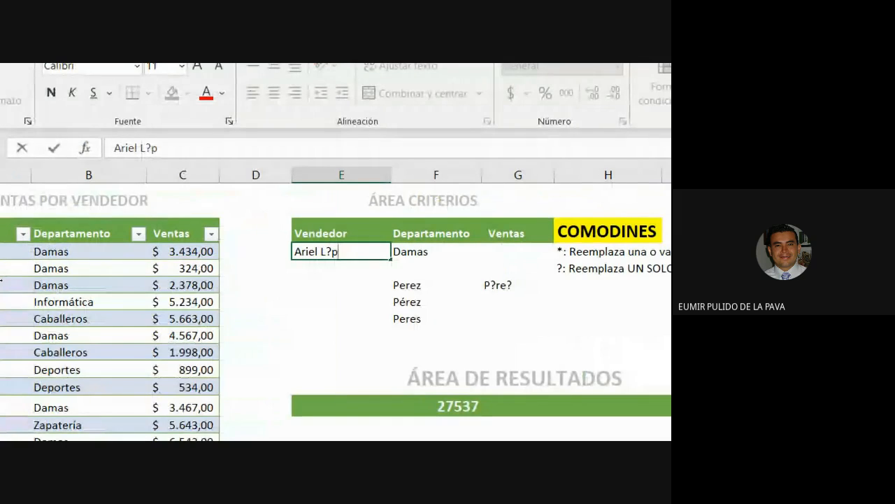
pyautogui.write('*')
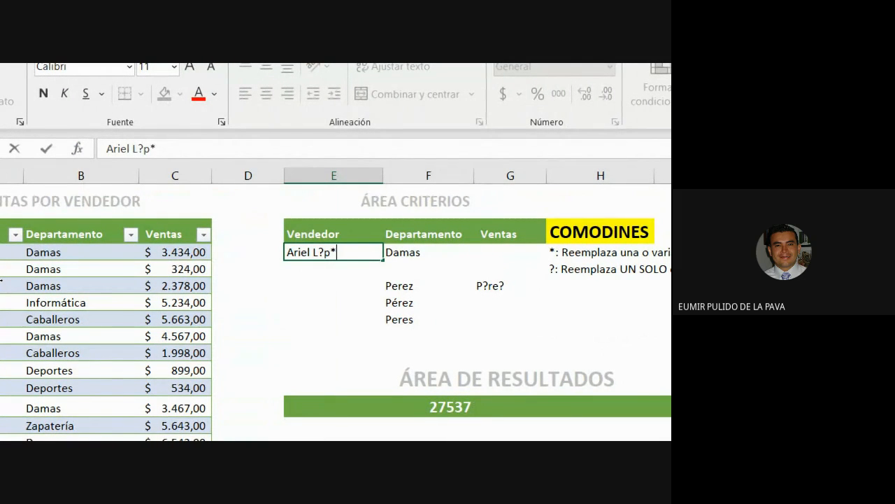
pyautogui.press('BackSpace')
pyautogui.write('ez')
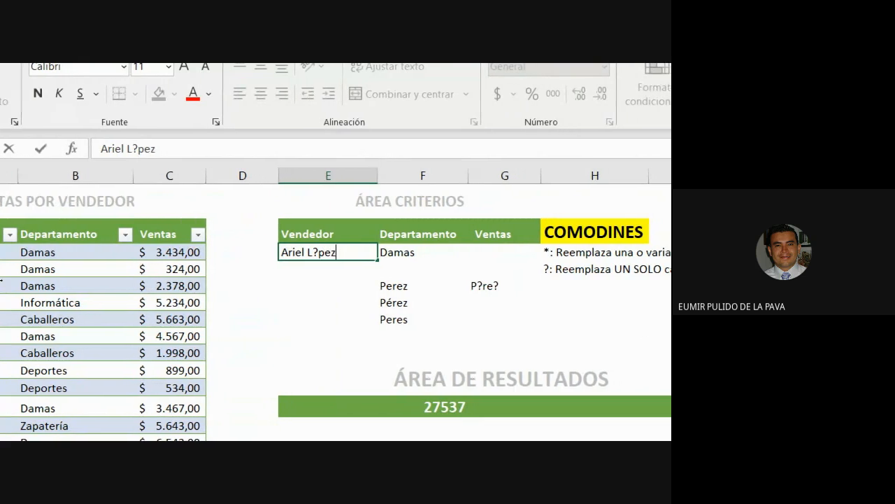
pyautogui.press('BackSpace')
pyautogui.press('BackSpace')
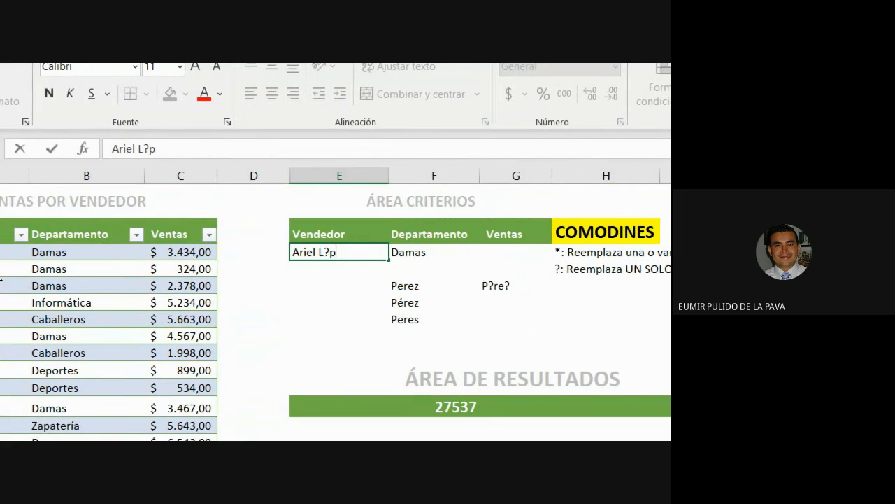
pyautogui.write('*')
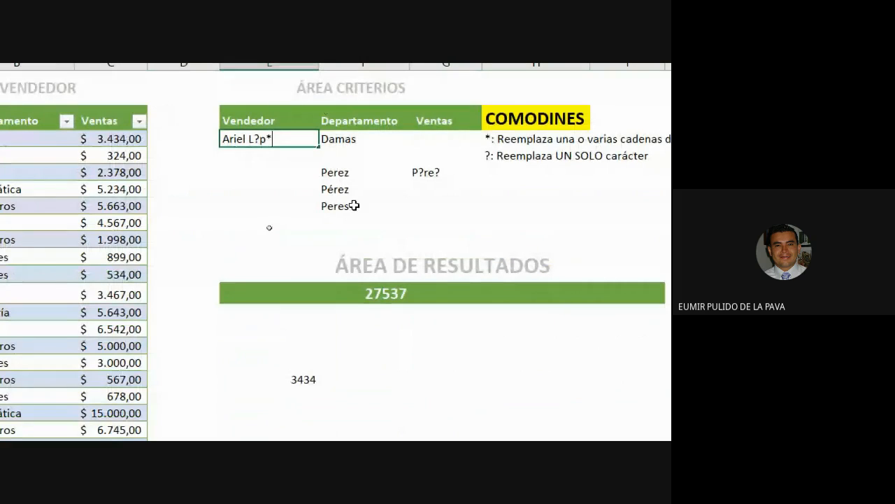
pyautogui.press('Return')
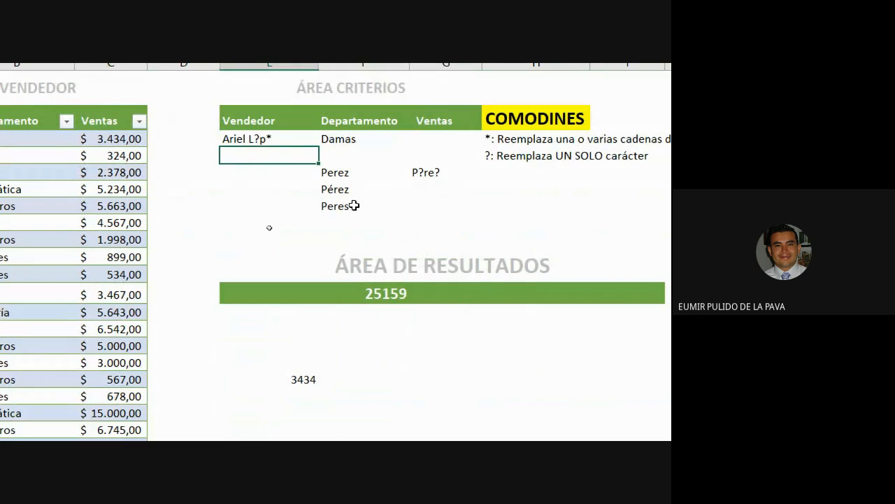
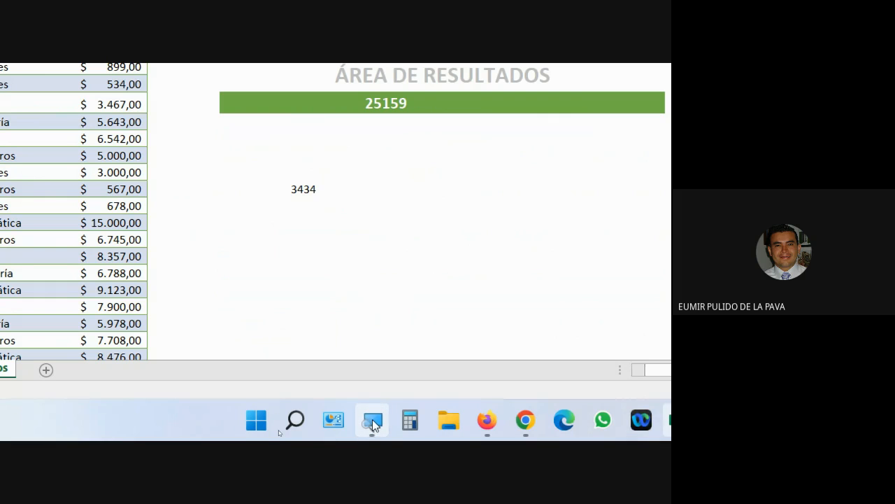
# Step: Check the Google Meet call at 100% magnification, and return to the database functions workbook at 200%
pyautogui.click(372, 419)
pyautogui.click(496, 395)
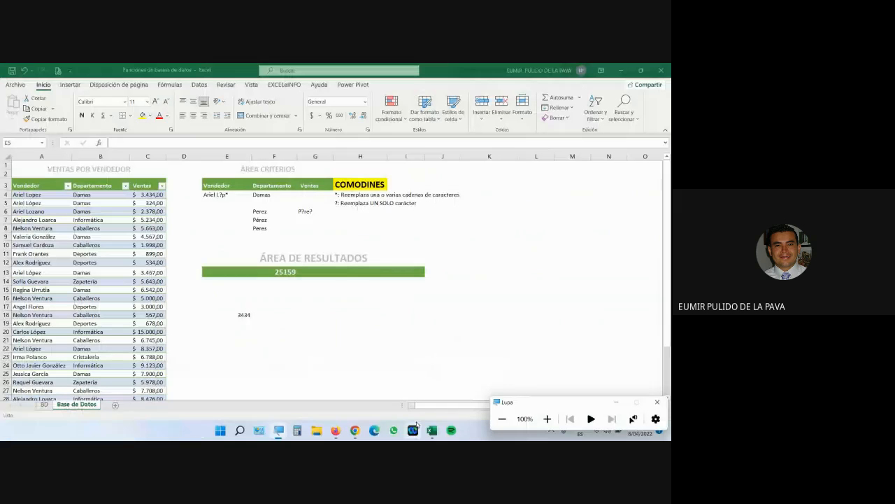
pyautogui.click(358, 432)
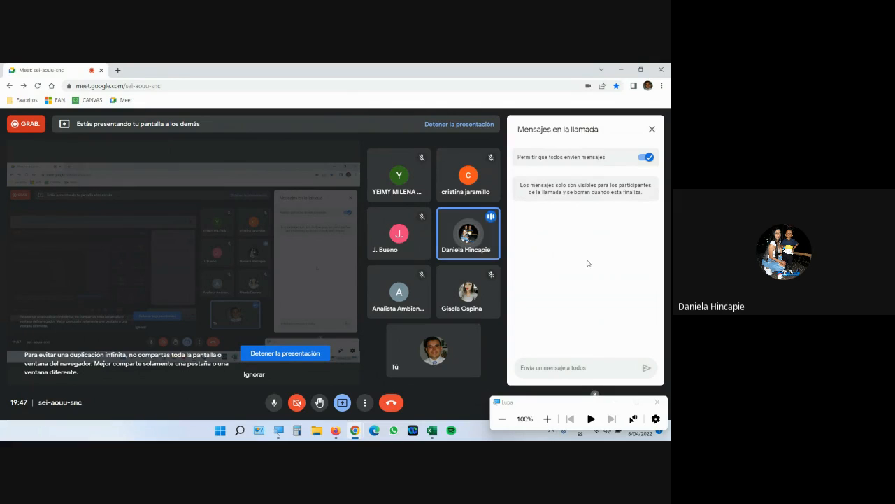
pyautogui.click(547, 418)
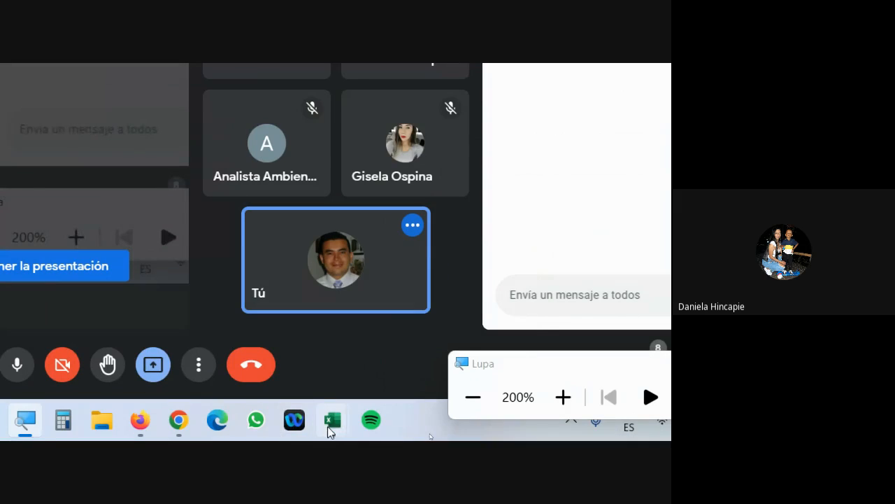
pyautogui.moveTo(333, 419)
pyautogui.click(385, 356)
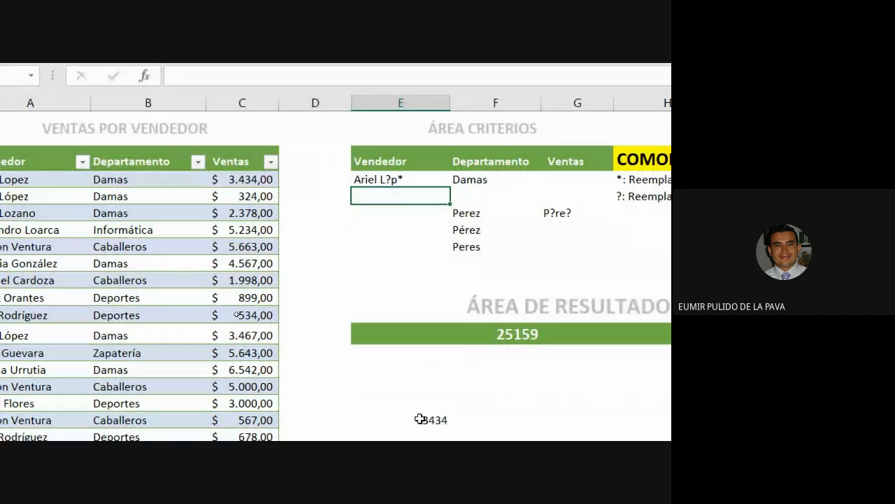
# Step: Review the whole BDSUMA formula in the results area with its database, field and criteria ranges
pyautogui.doubleClick(494, 334)
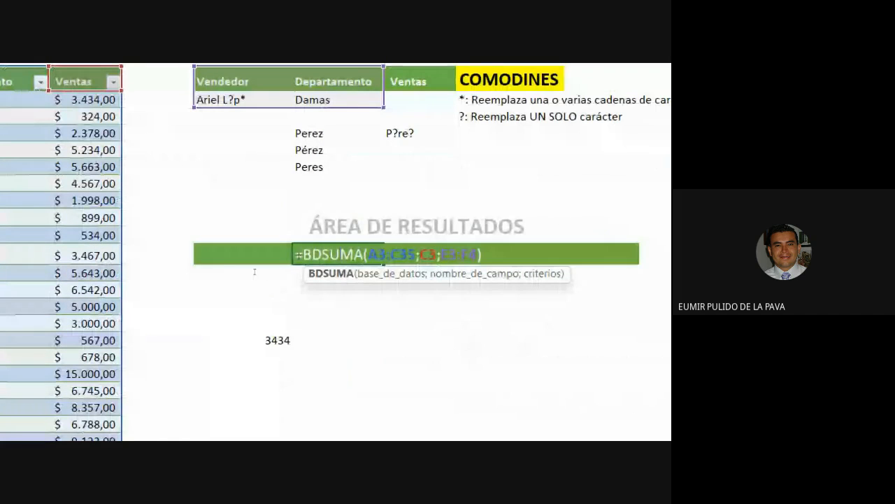
pyautogui.moveTo(296, 254); pyautogui.dragTo(483, 248)
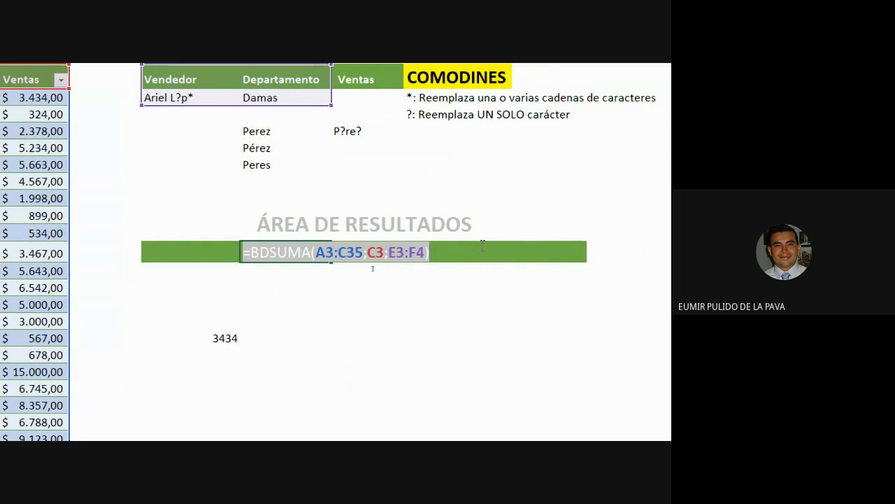
pyautogui.press('Return')
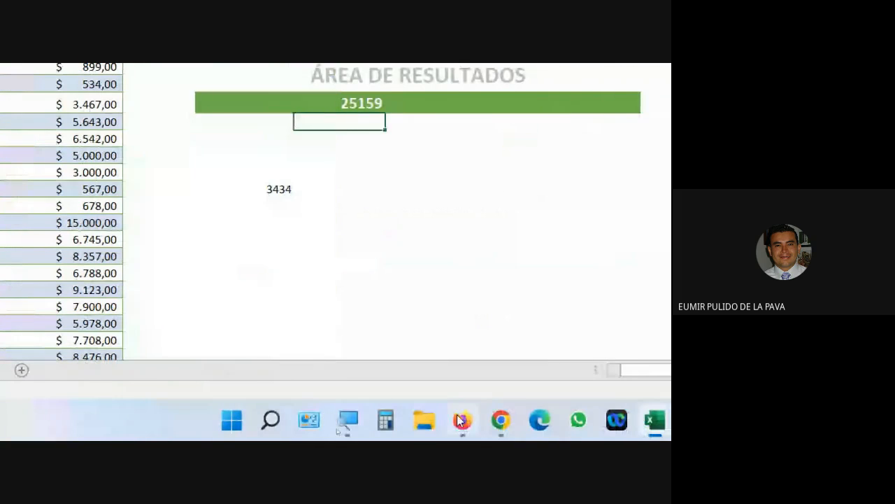
# Step: Switch to Firefox and highlight the term Administrador de Nombres in section D of the learning guide PDF
pyautogui.click(462, 420)
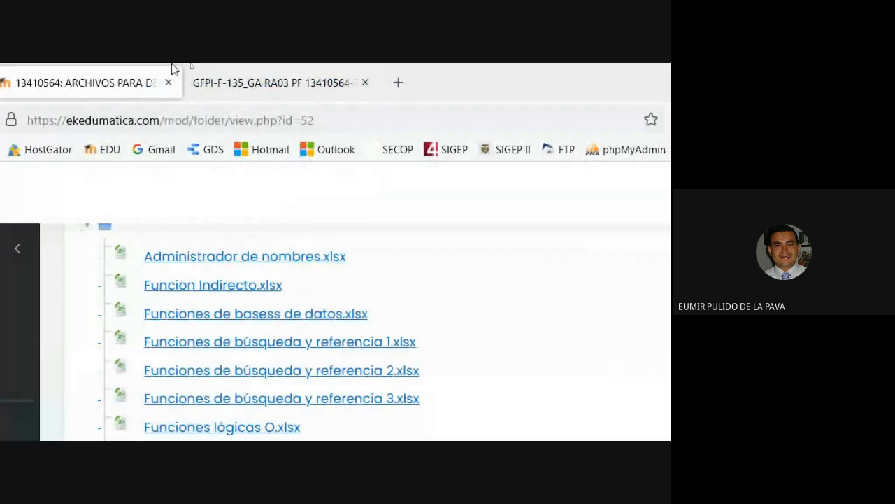
pyautogui.click(252, 75)
pyautogui.scroll(-3, 388, 344)
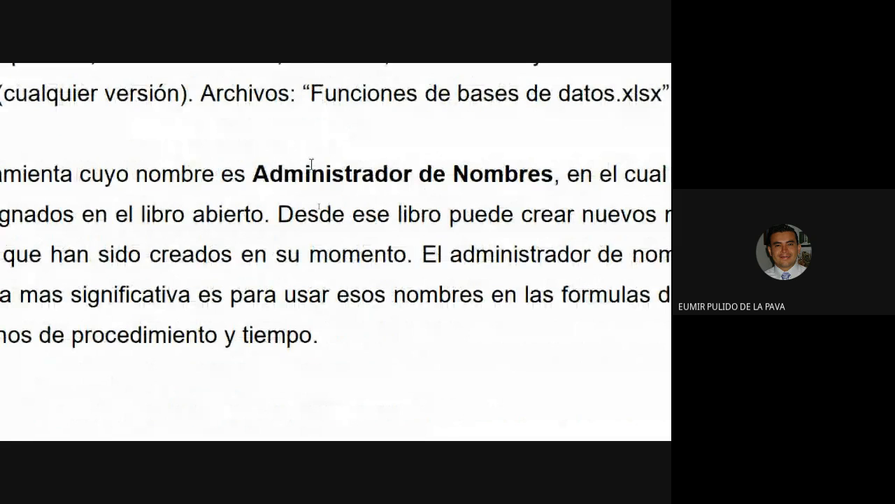
pyautogui.moveTo(253, 174); pyautogui.dragTo(560, 175)
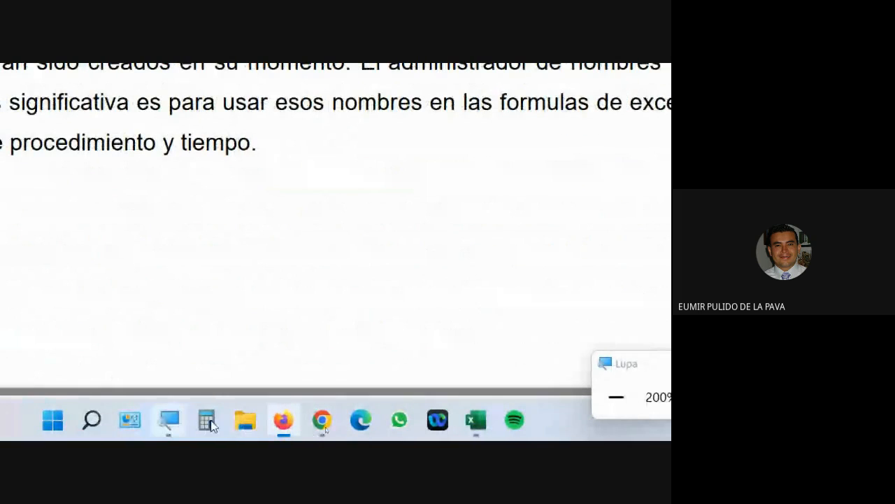
# Step: Return to 100% magnification and find the exercise file name Administrador de nombres.xlsx further down in the guide
pyautogui.click(625, 397)
pyautogui.click(614, 402)
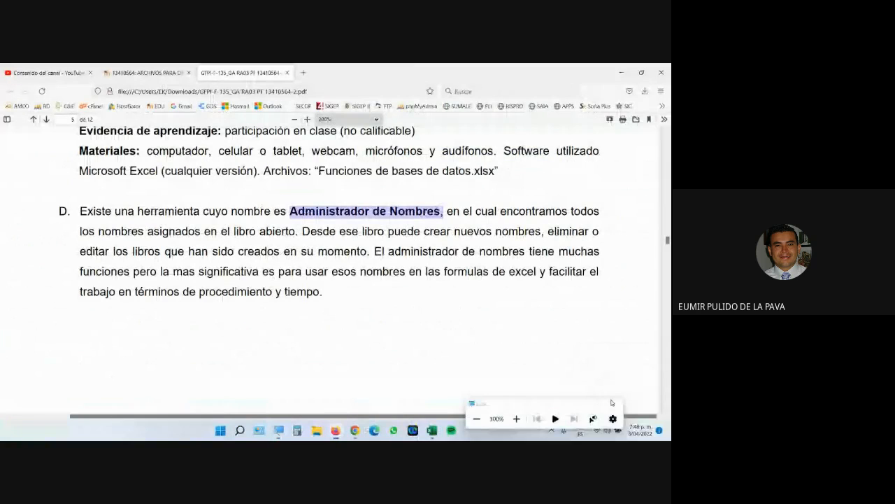
pyautogui.scroll(-6, 441, 304)
pyautogui.scroll(-8, 440, 306)
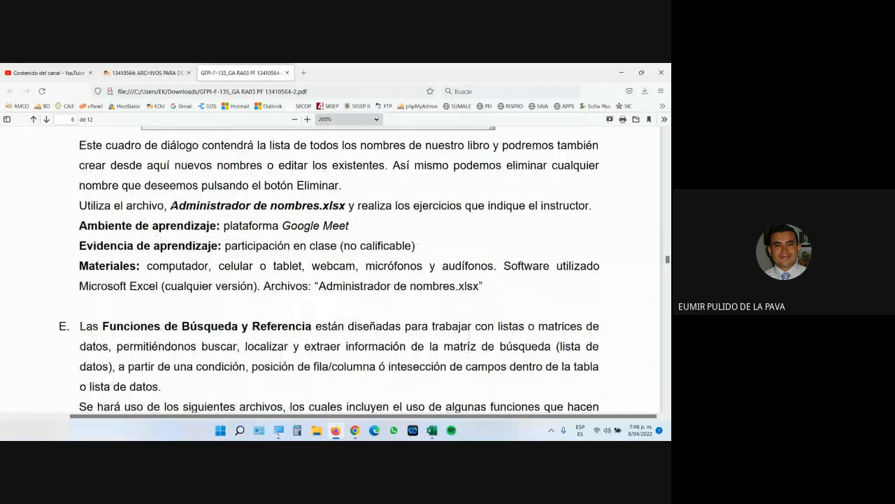
pyautogui.moveTo(172, 205); pyautogui.dragTo(325, 205)
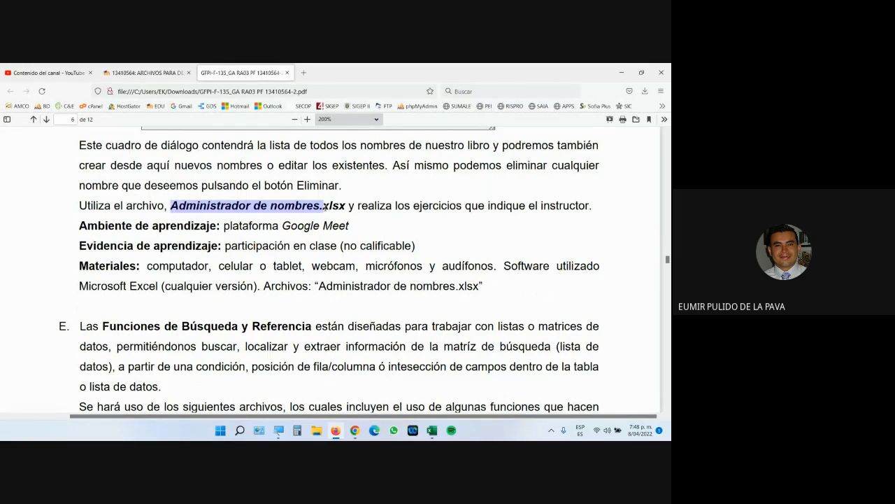
# Step: Download Administrador de nombres.xlsx from the course's ARCHIVOS PARA DESCARGAR page and save it in Escritorio
pyautogui.click(140, 73)
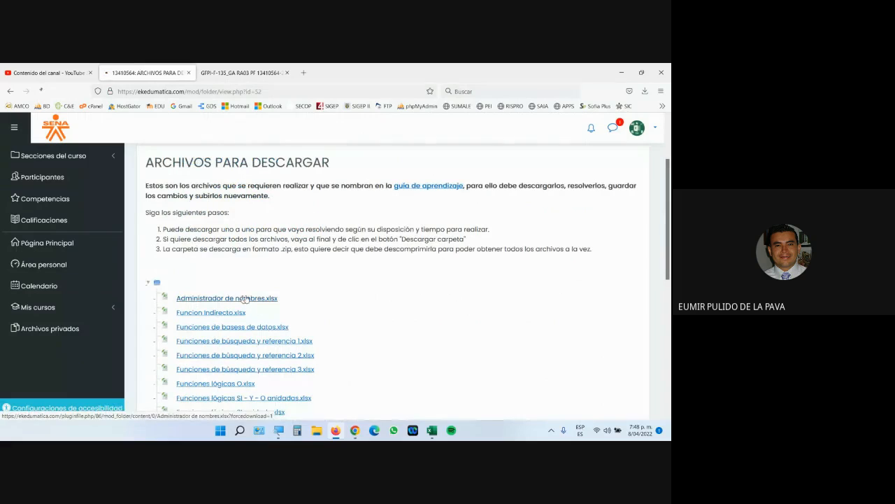
pyautogui.click(273, 298)
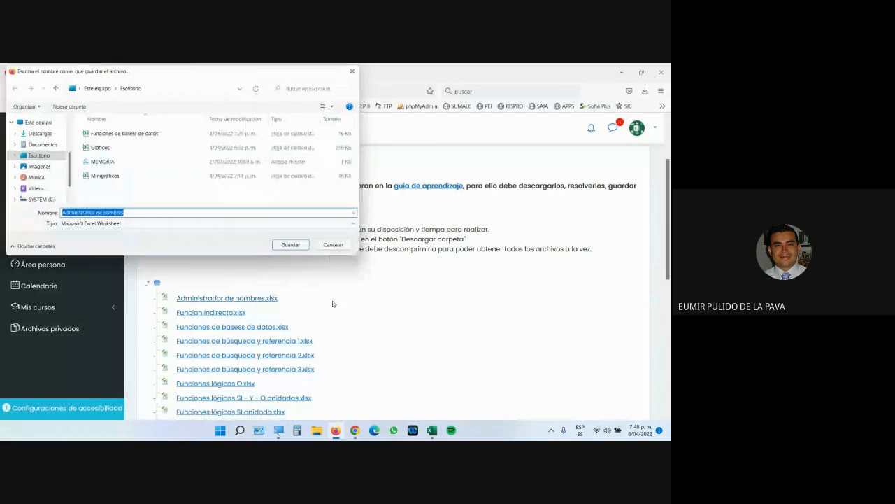
pyautogui.click(290, 244)
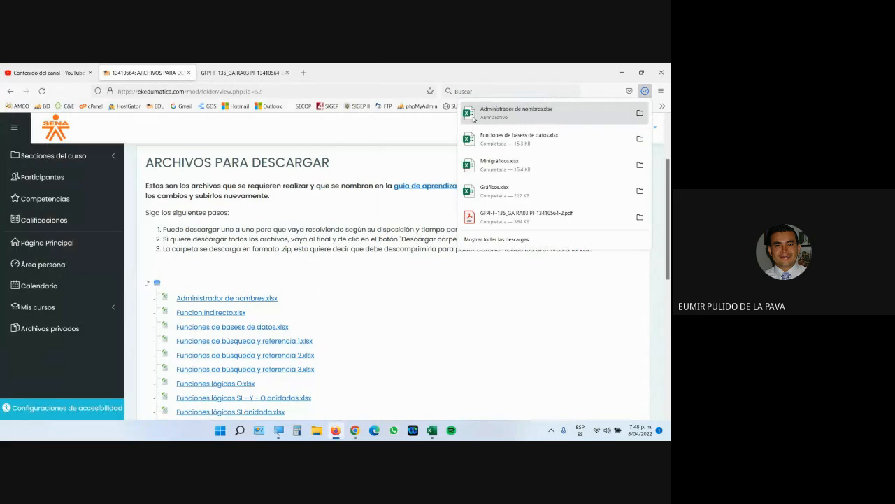
# Step: Open the downloaded Administrador de nombres.xlsx in Excel with editing enabled, and bring up the screen magnifier
pyautogui.click(473, 118)
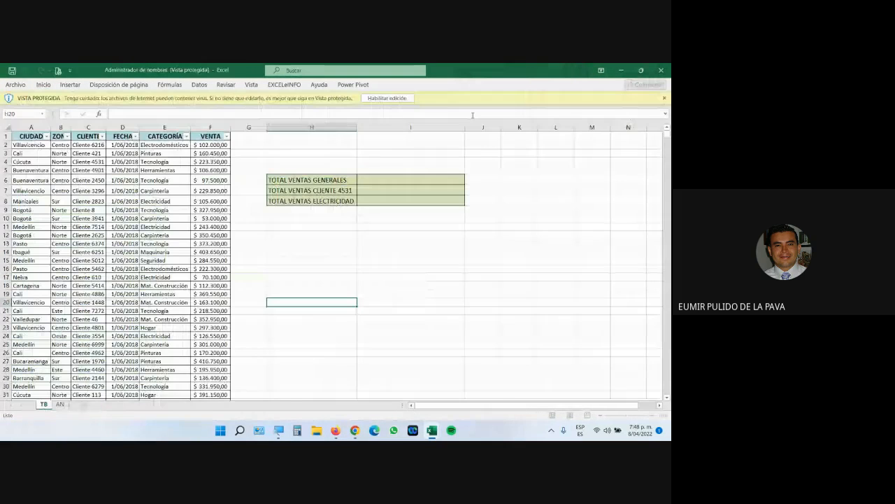
pyautogui.click(387, 98)
pyautogui.click(279, 431)
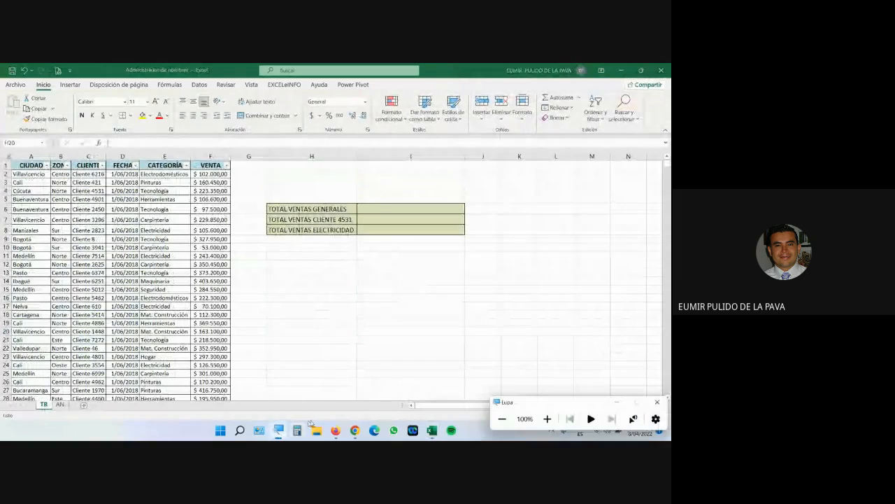
# Step: Magnify the TB sheet and examine the sales table's columns and the three total sales rows in H6:I8
pyautogui.click(547, 418)
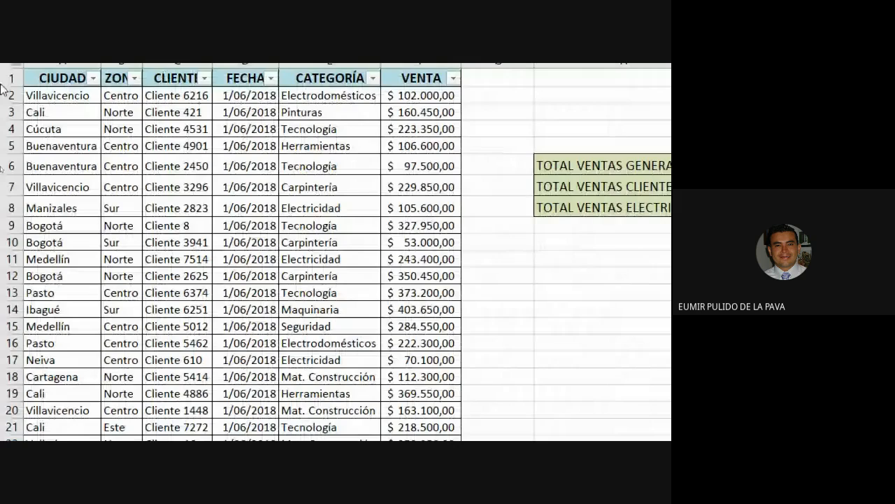
pyautogui.click(269, 280)
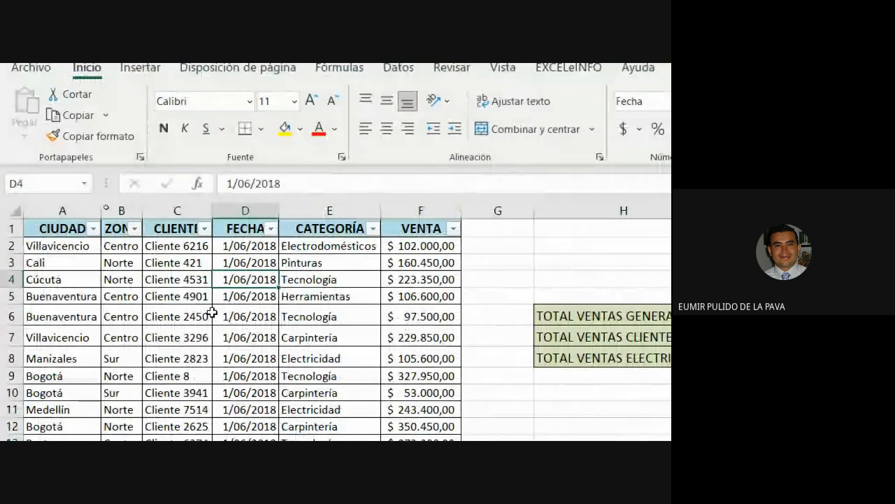
pyautogui.click(202, 316)
pyautogui.click(140, 332)
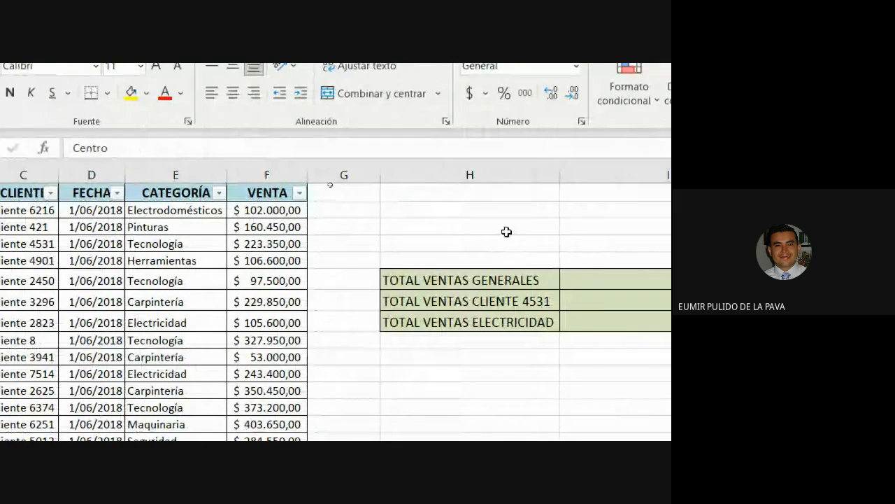
pyautogui.click(660, 226)
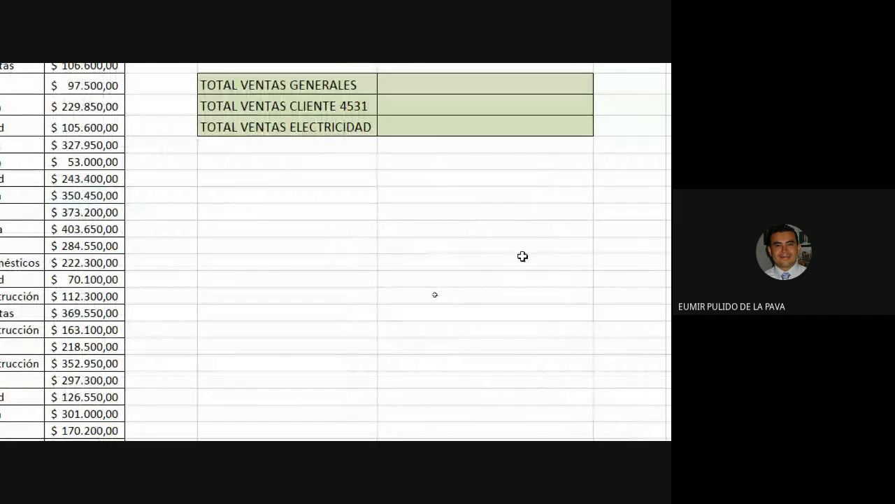
pyautogui.click(174, 280)
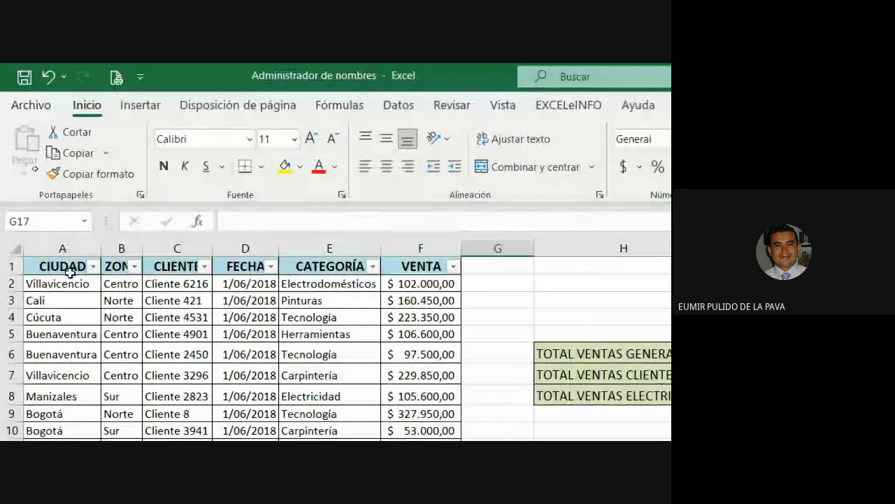
pyautogui.click(70, 90)
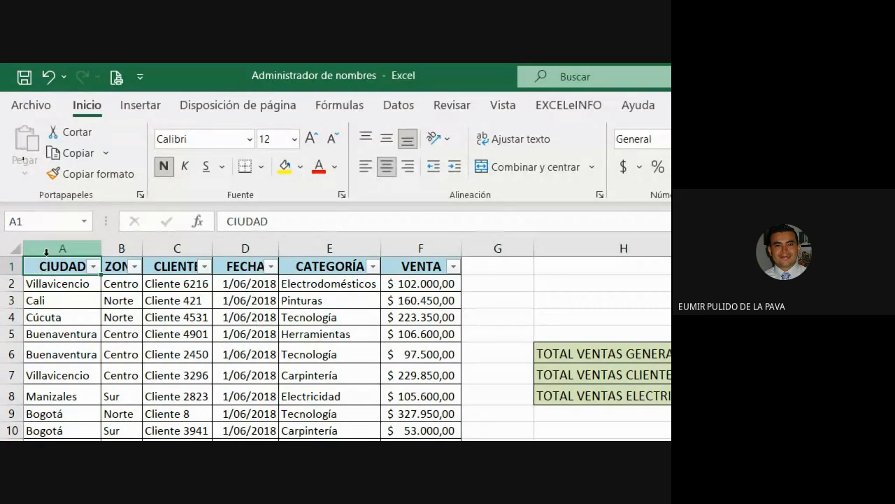
pyautogui.click(424, 336)
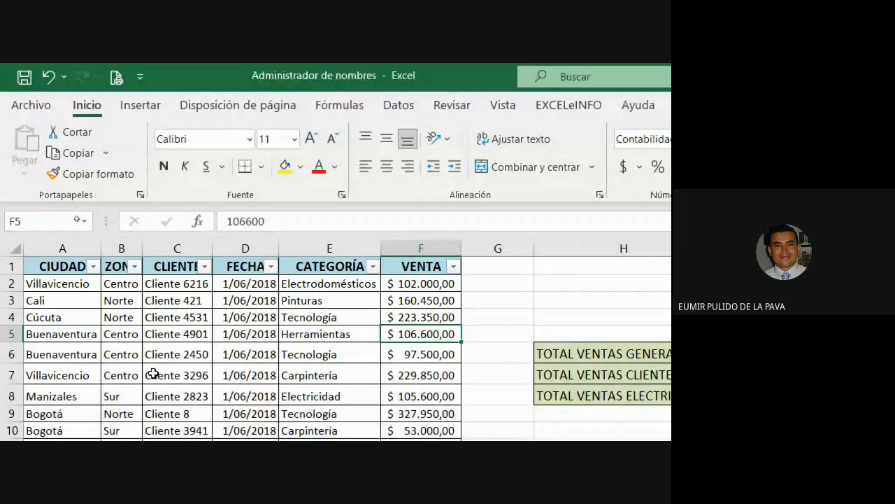
pyautogui.moveTo(629, 266); pyautogui.dragTo(630, 298)
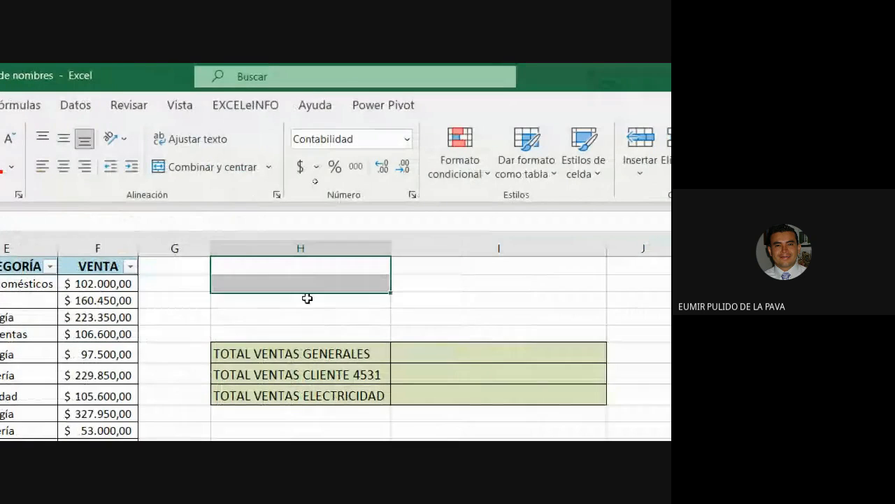
pyautogui.moveTo(307, 298); pyautogui.dragTo(308, 316)
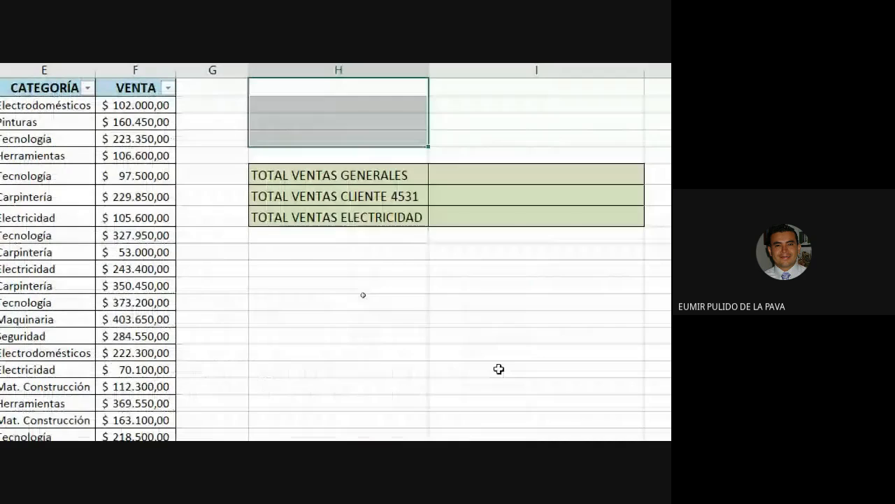
pyautogui.moveTo(497, 310); pyautogui.dragTo(779, 411)
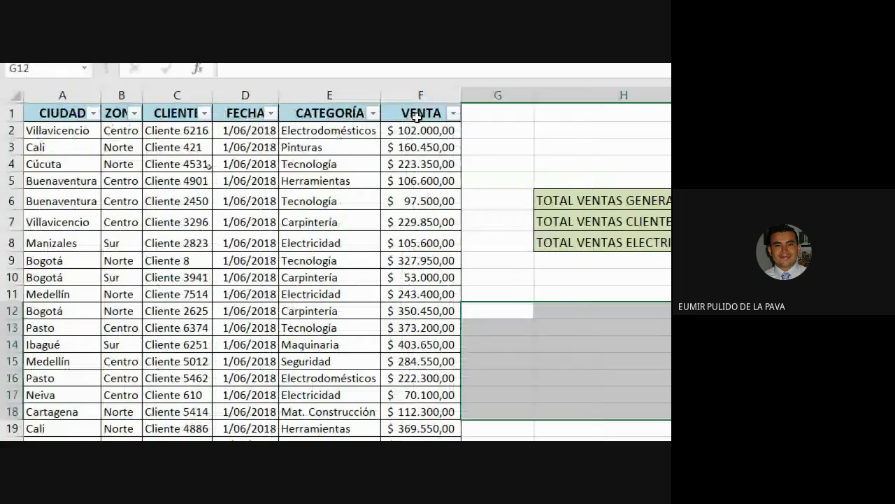
# Step: Jump to the last record of the VENTA column and return to its header to check the column's extent
pyautogui.click(301, 130)
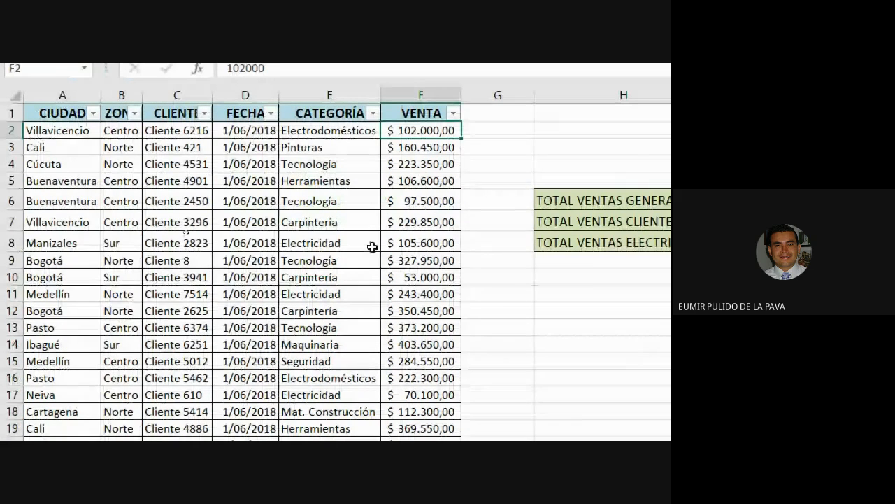
pyautogui.hotkey('ctrl', 'Down')
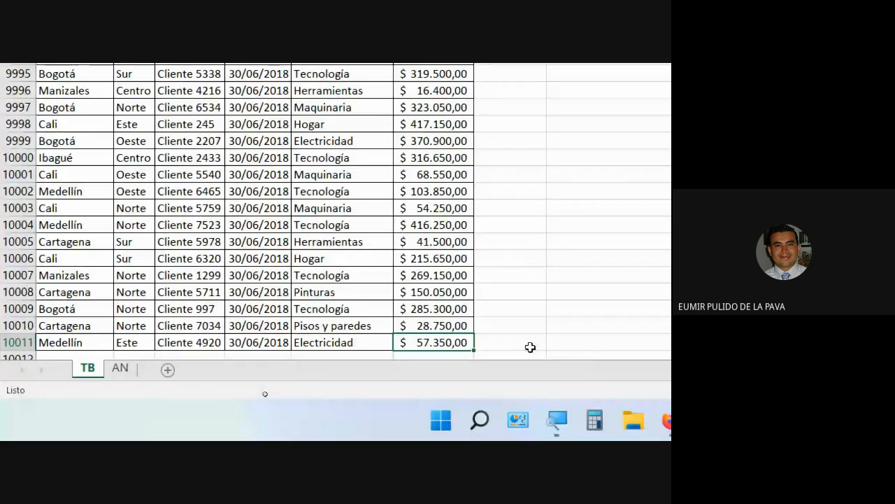
pyautogui.hotkey('ctrl', 'Up')
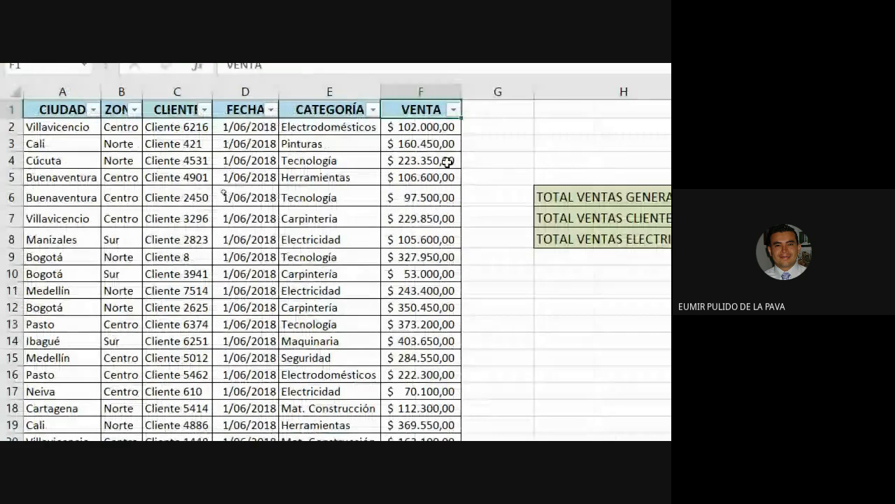
# Step: Select all VENTA values in F2:F10011 and name the range VENTAS
pyautogui.moveTo(433, 128); pyautogui.dragTo(421, 324)
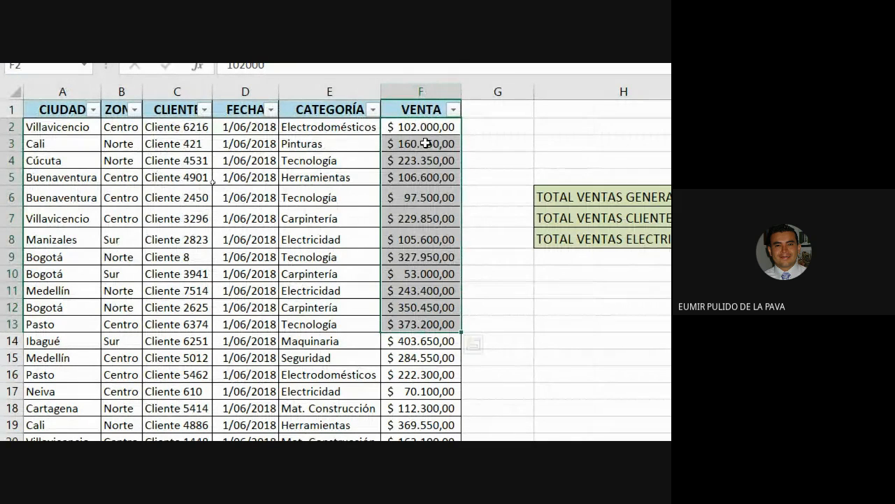
pyautogui.click(412, 126)
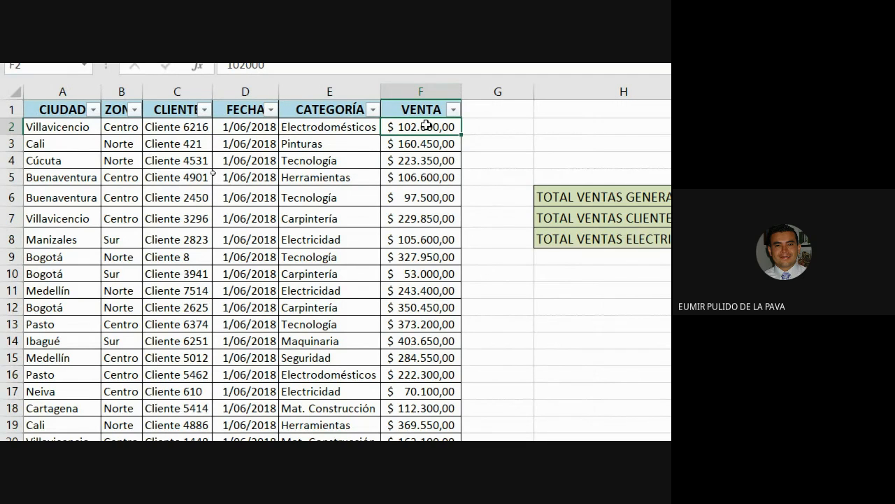
pyautogui.hotkey('ctrl', 'shift', 'Down')
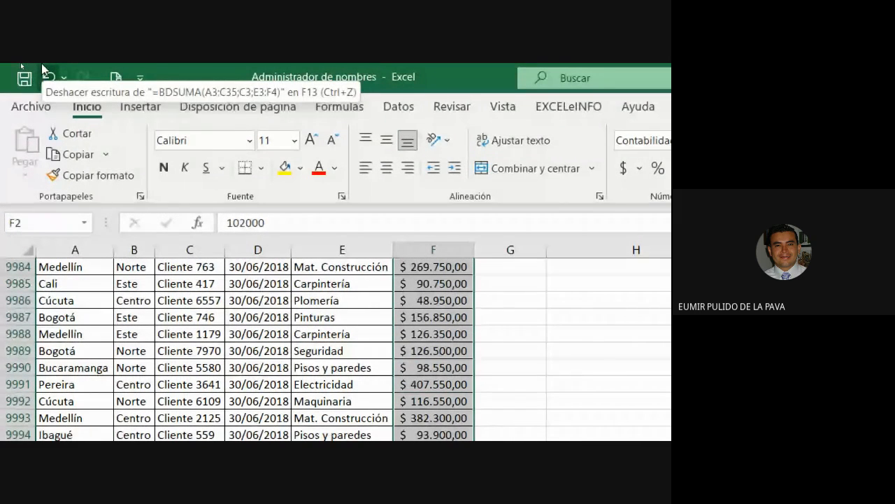
pyautogui.click(43, 220)
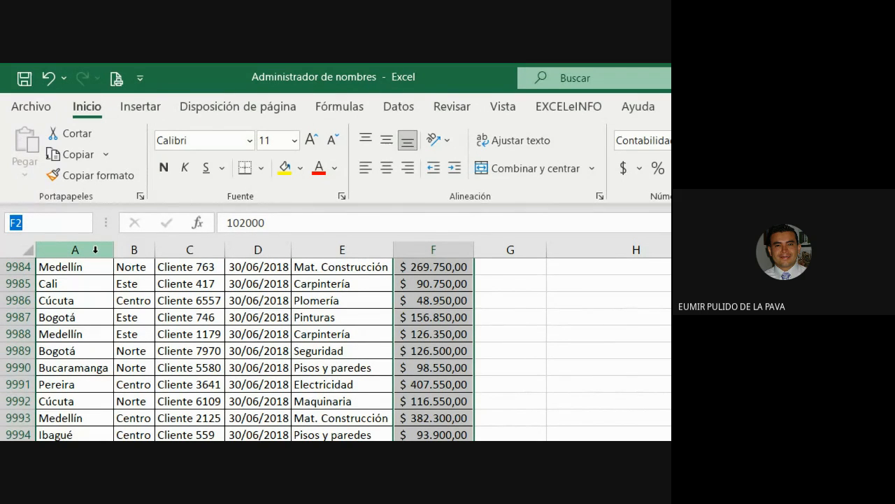
pyautogui.write('VENTAS')
pyautogui.press('Return')
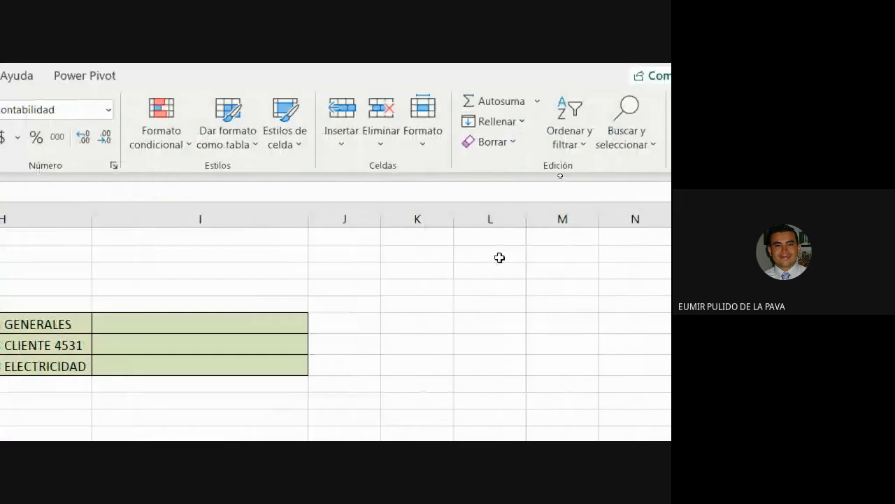
# Step: Move to the empty cell L2 and jump back to the sales data by choosing the defined name VENTAS
pyautogui.click(499, 257)
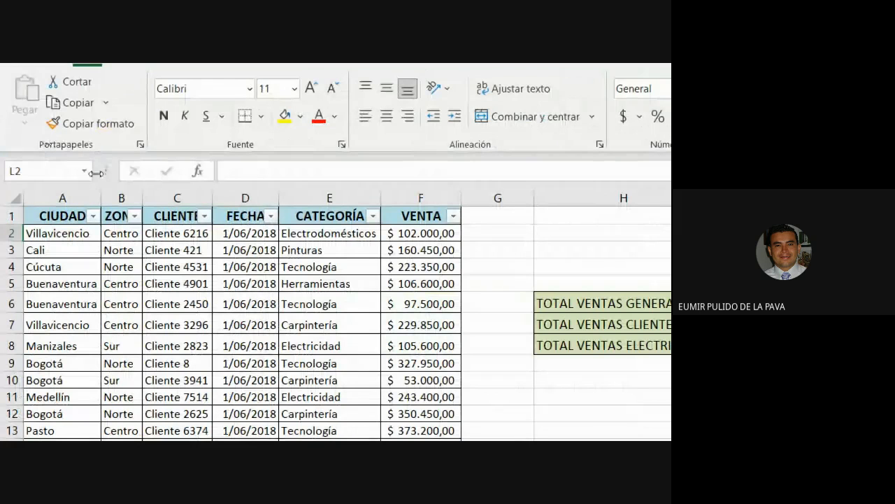
pyautogui.click(84, 171)
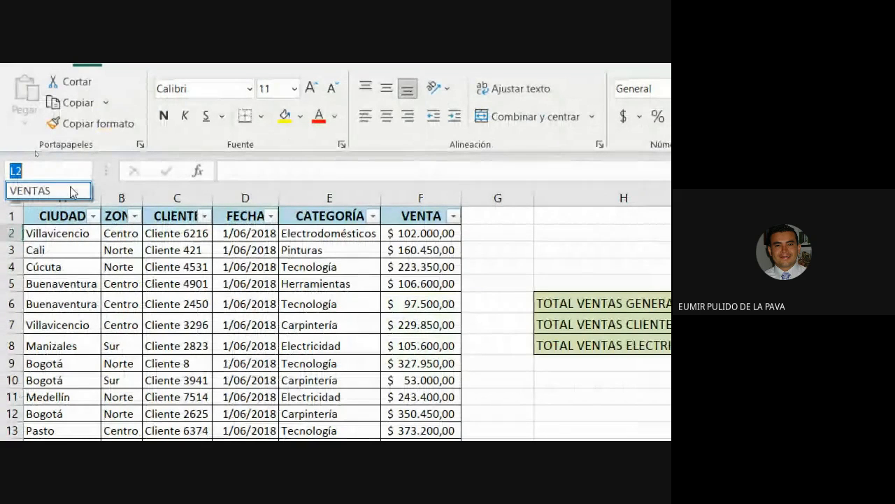
pyautogui.click(70, 190)
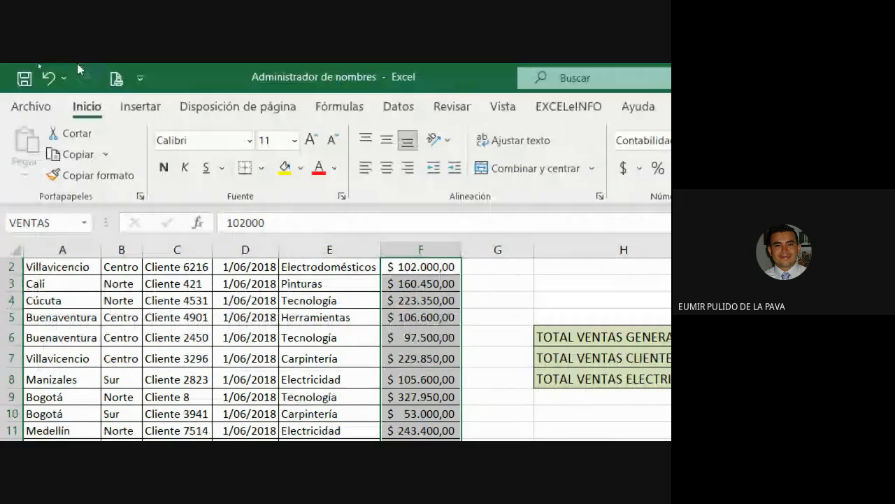
# Step: Check the VENTAS entry in the Name Manager and close it
pyautogui.click(354, 111)
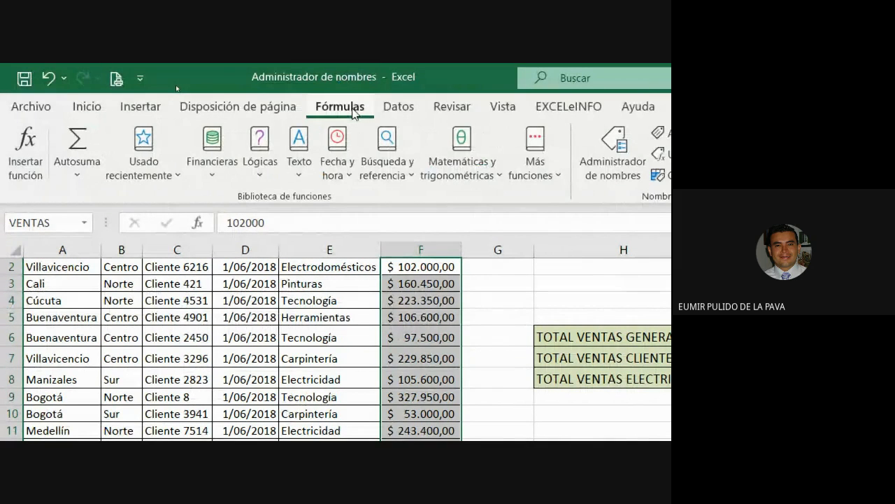
pyautogui.click(408, 183)
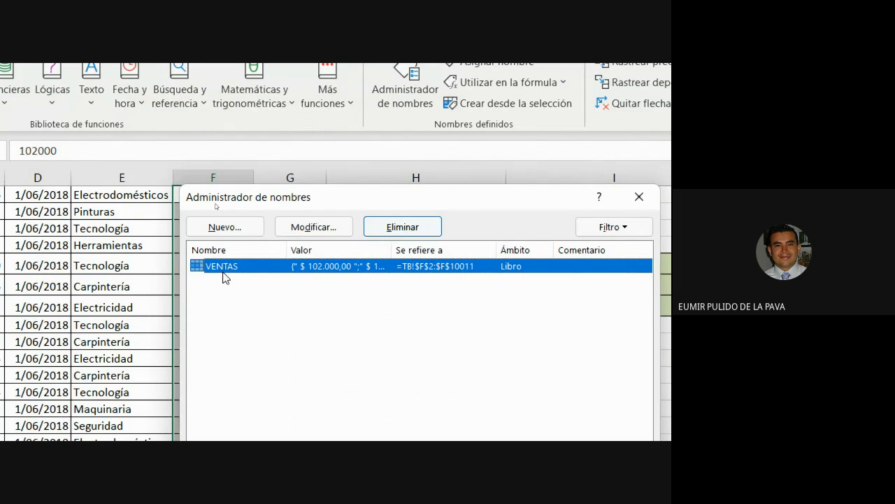
pyautogui.click(638, 198)
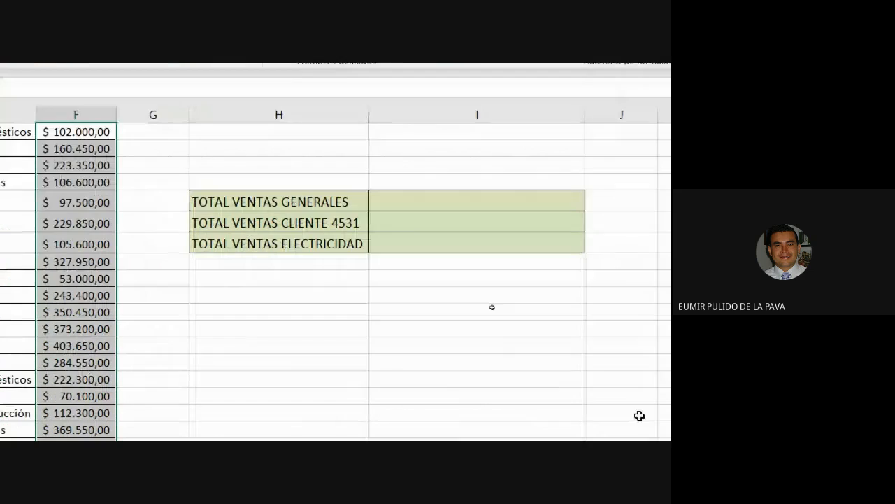
# Step: Calculate TOTAL VENTAS GENERALES in cell I6 with the formula =SUMA(VENTAS)
pyautogui.scroll(1, 565, 283)
pyautogui.click(449, 209)
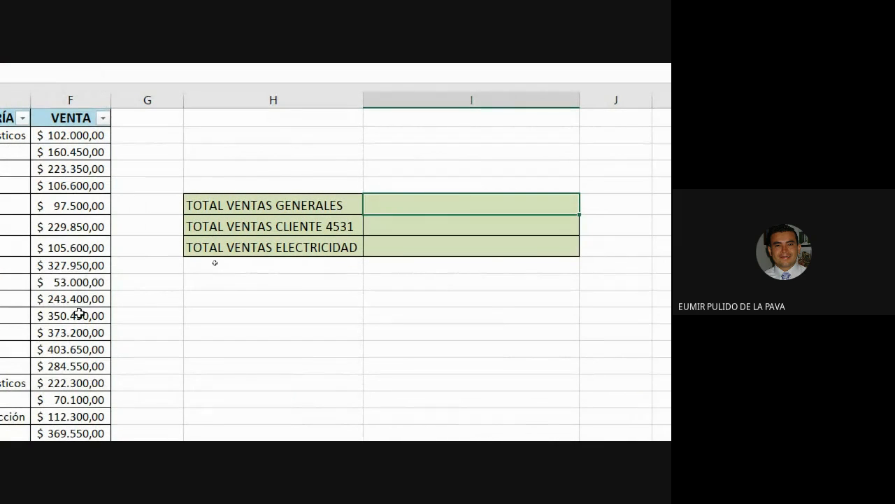
pyautogui.write('=SUMA')
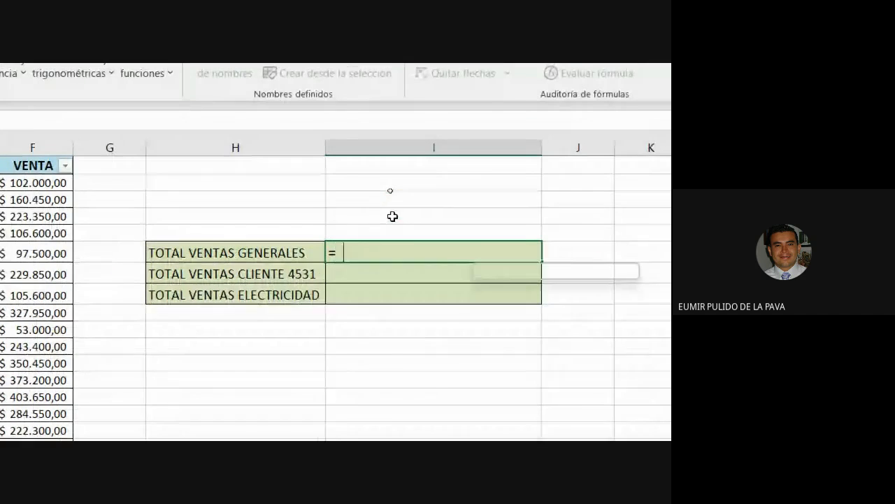
pyautogui.write('(')
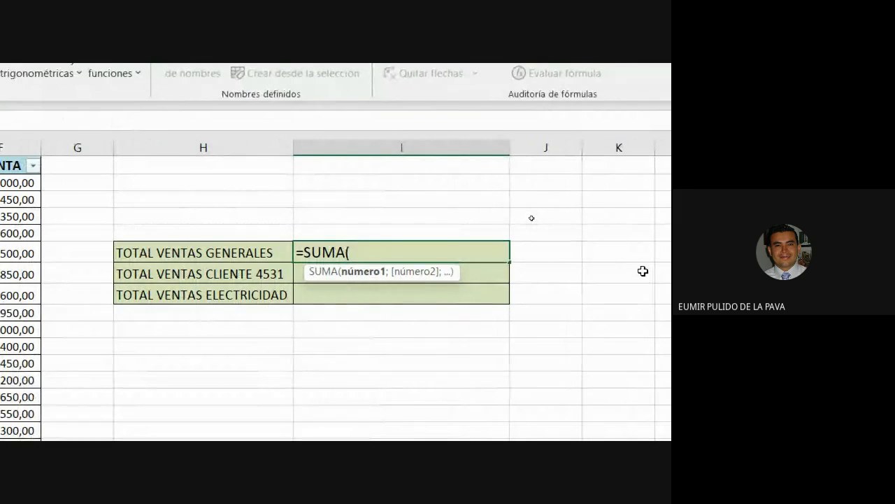
pyautogui.write('VE')
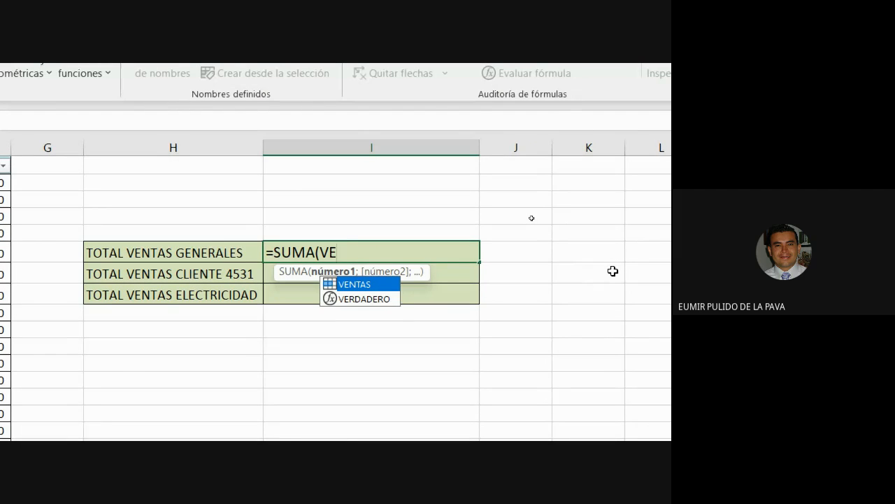
pyautogui.press('Tab')
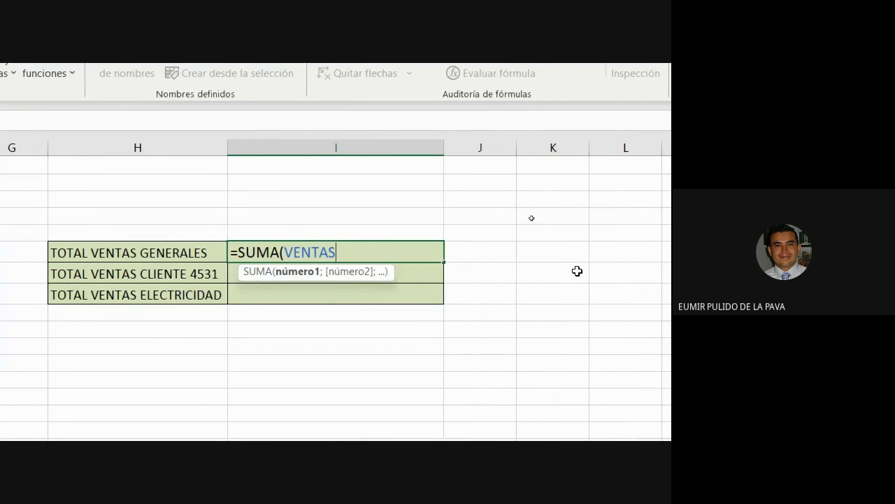
pyautogui.write(')')
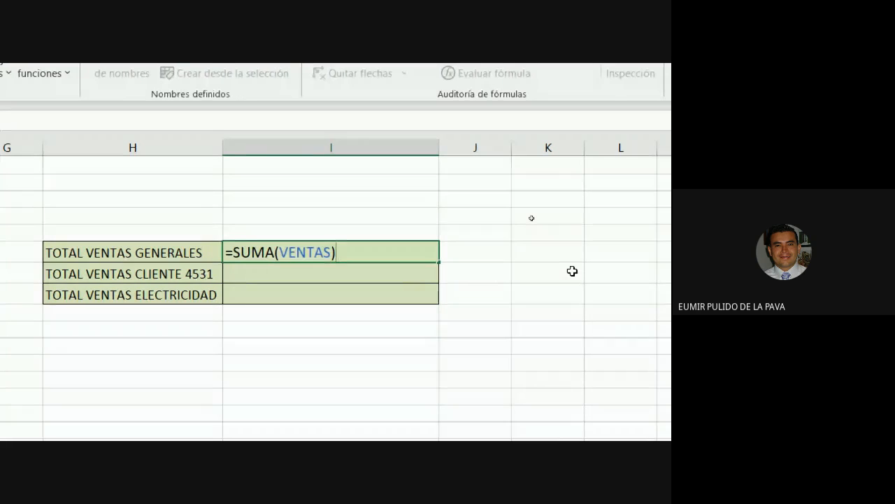
pyautogui.press('Return')
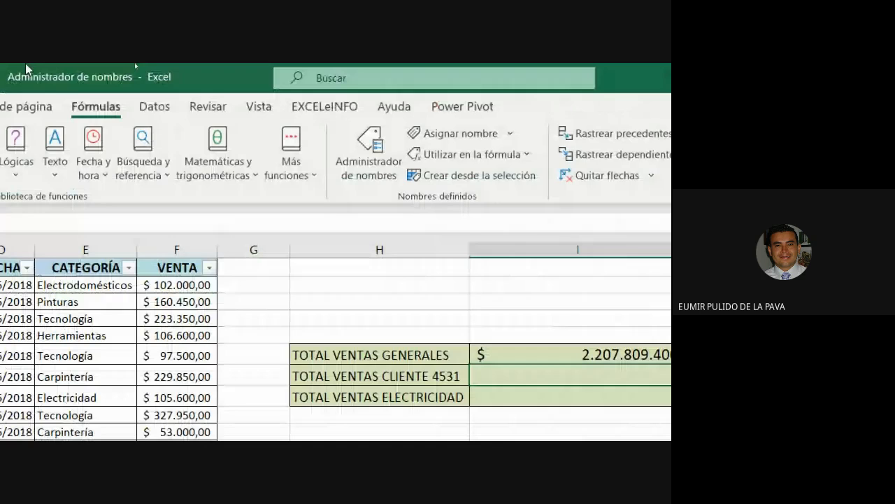
# Step: Reopen the Name Manager to review the scope of the VENTAS name, and close it
pyautogui.click(129, 66)
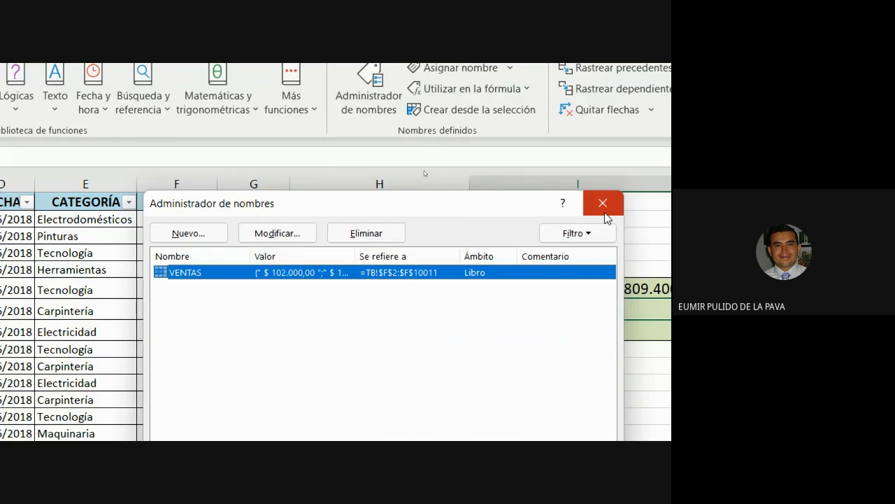
pyautogui.click(605, 212)
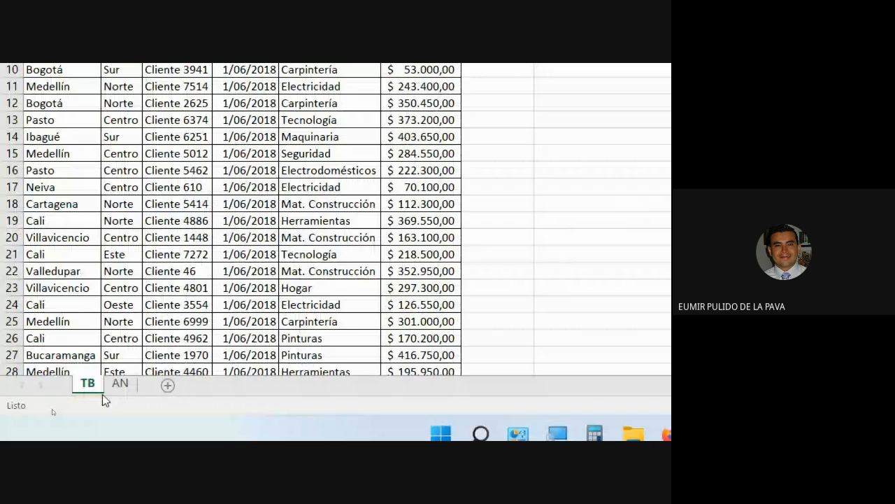
# Step: Show the AN sheet and add two blank worksheets to the workbook
pyautogui.click(121, 383)
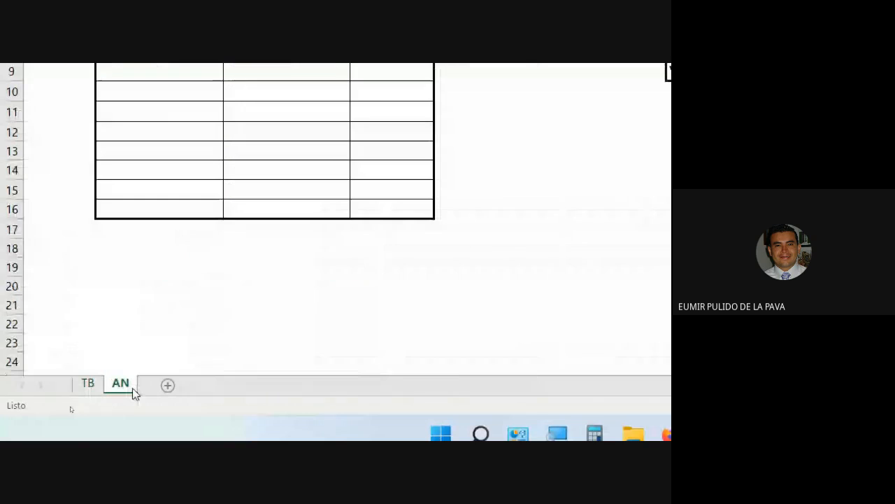
pyautogui.click(167, 385)
pyautogui.click(246, 384)
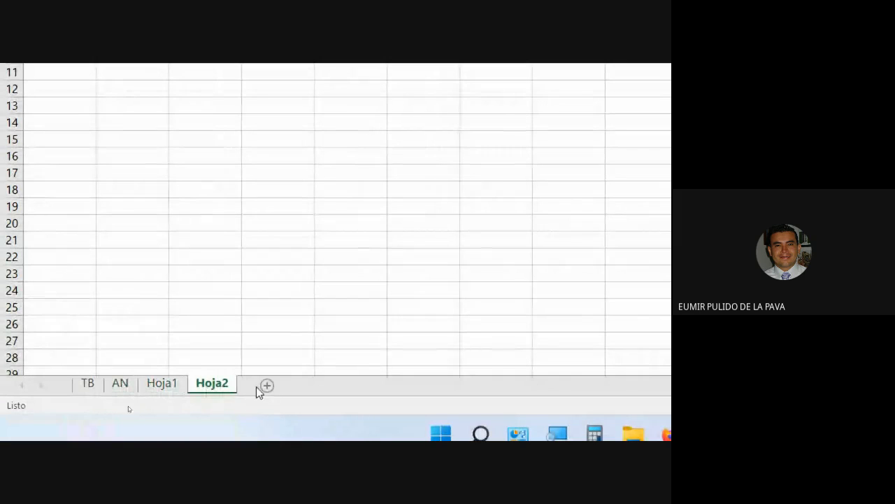
# Step: Add two more blank worksheets and enter the formula =SUMA(VENTAS) in cell C9 of Hoja4
pyautogui.click(265, 385)
pyautogui.click(317, 384)
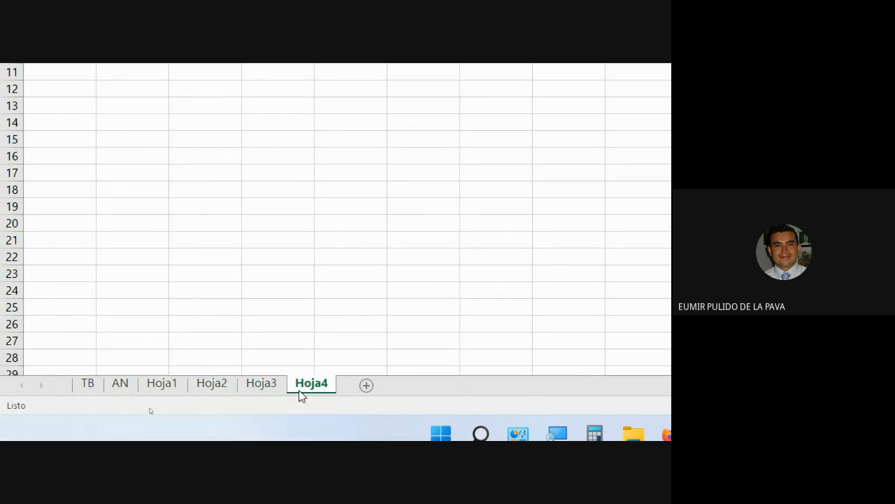
pyautogui.click(220, 186)
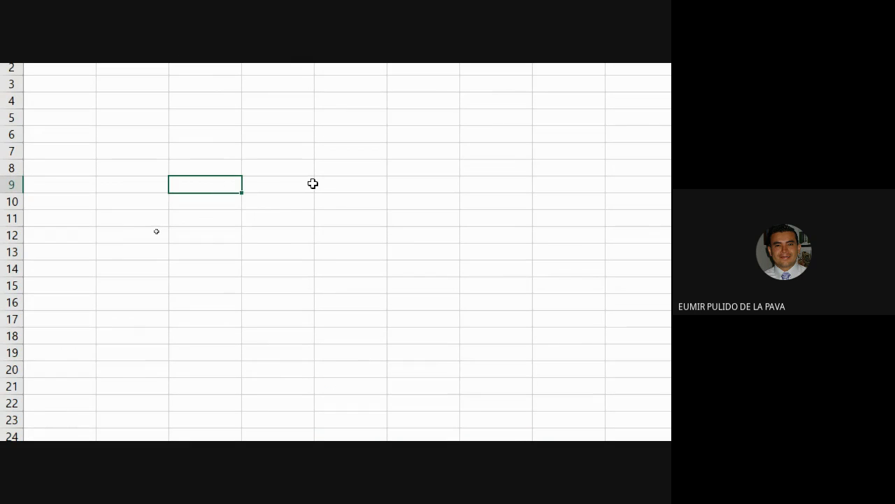
pyautogui.write('=SUMA(')
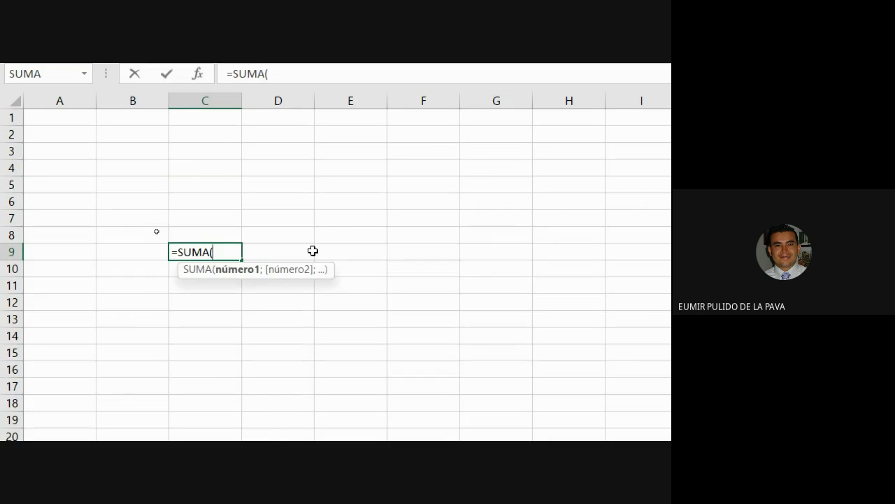
pyautogui.write('VE')
pyautogui.press('Tab')
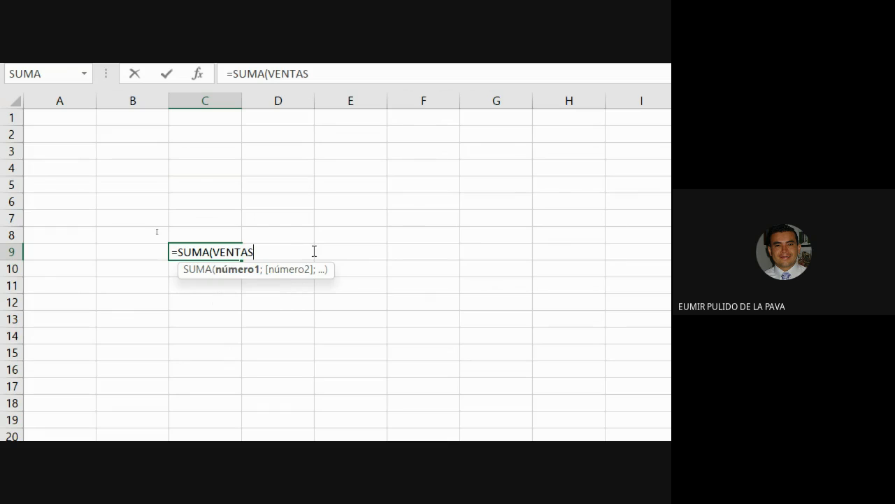
pyautogui.write(')')
pyautogui.press('Return')
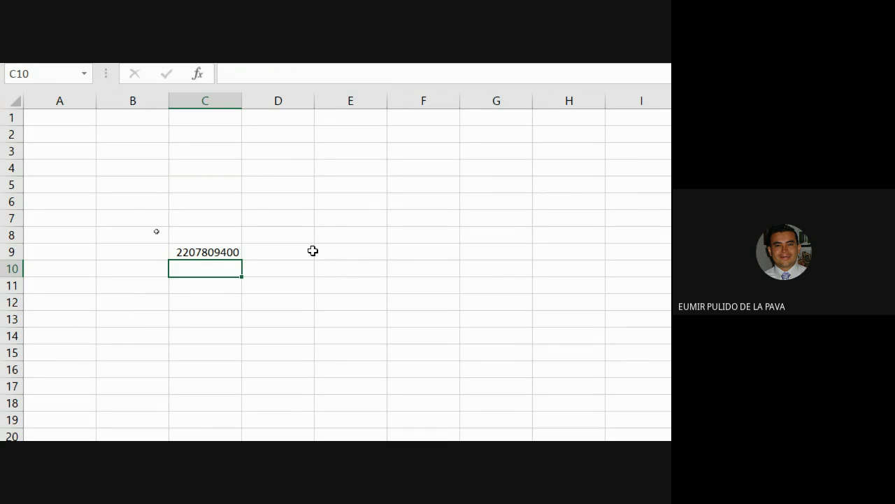
# Step: Return to the TB sheet, delete the VENTAS name in the Name Manager and check the list of names again
pyautogui.click(88, 367)
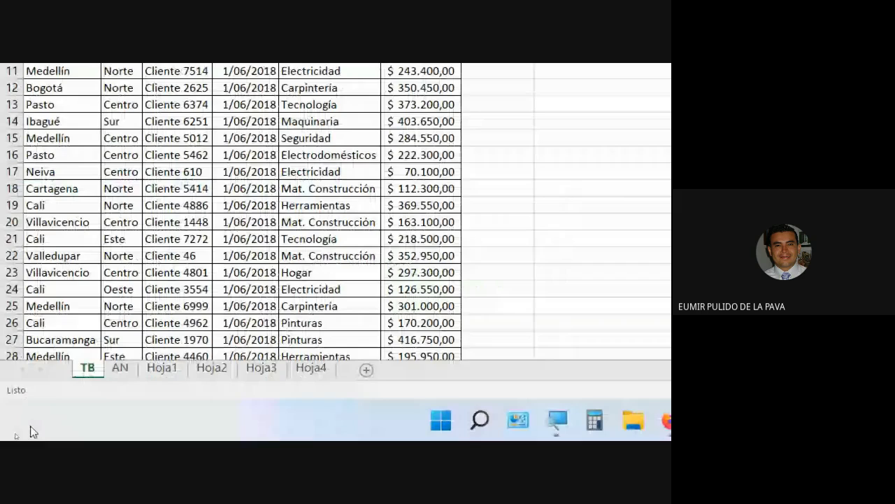
pyautogui.click(121, 367)
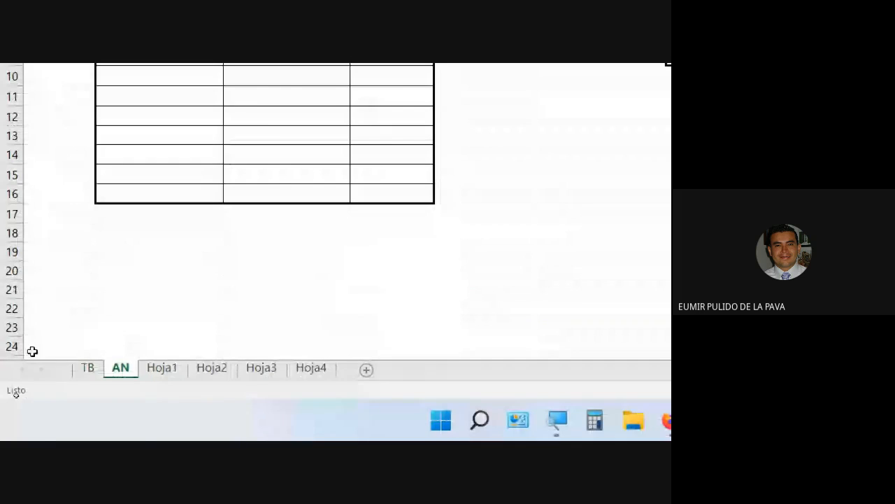
pyautogui.click(85, 370)
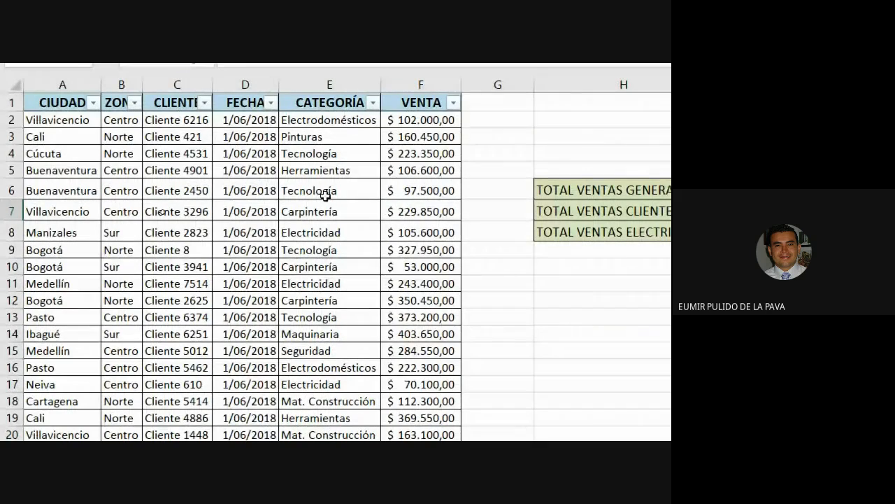
pyautogui.moveTo(63, 101)
pyautogui.mouseDown()
pyautogui.moveTo(306, 118)
pyautogui.moveTo(402, 248)
pyautogui.moveTo(402, 391)
pyautogui.moveTo(417, 404)
pyautogui.mouseUp()
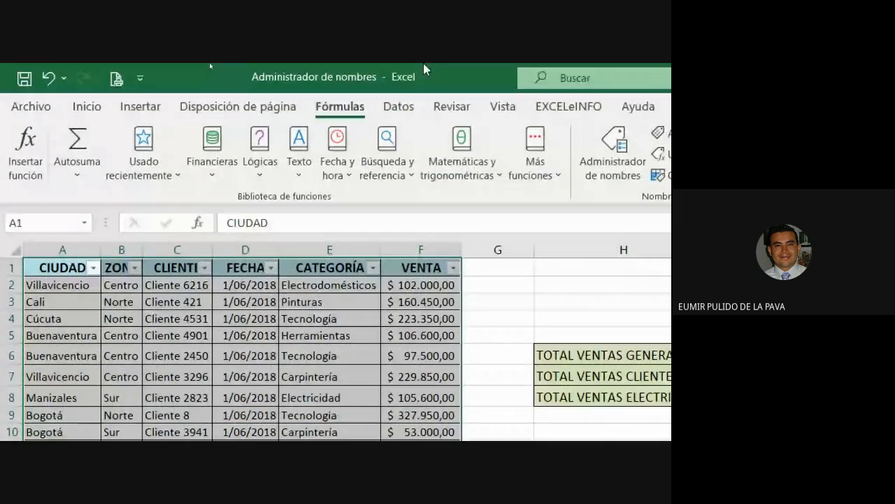
pyautogui.click(488, 157)
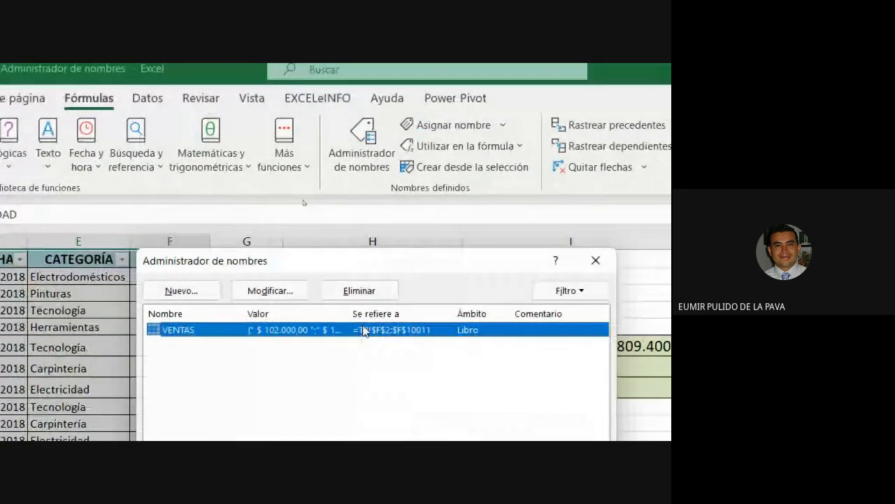
pyautogui.click(490, 299)
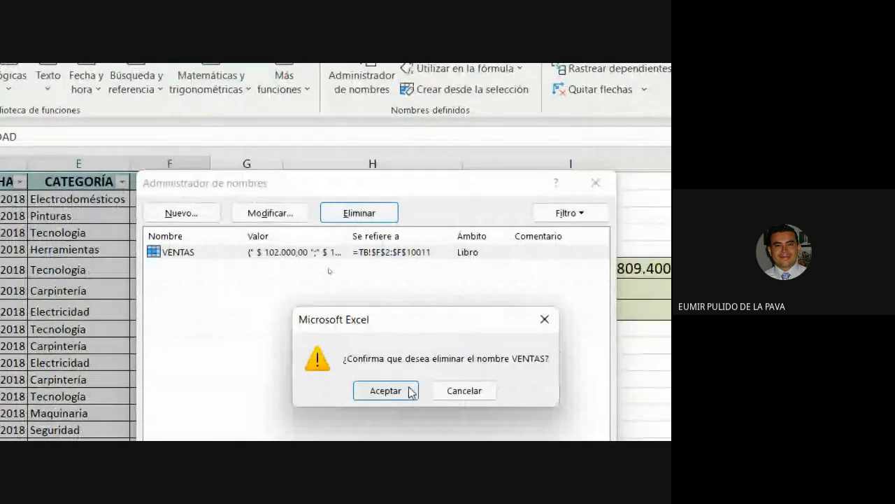
pyautogui.click(386, 412)
pyautogui.click(569, 436)
pyautogui.click(296, 292)
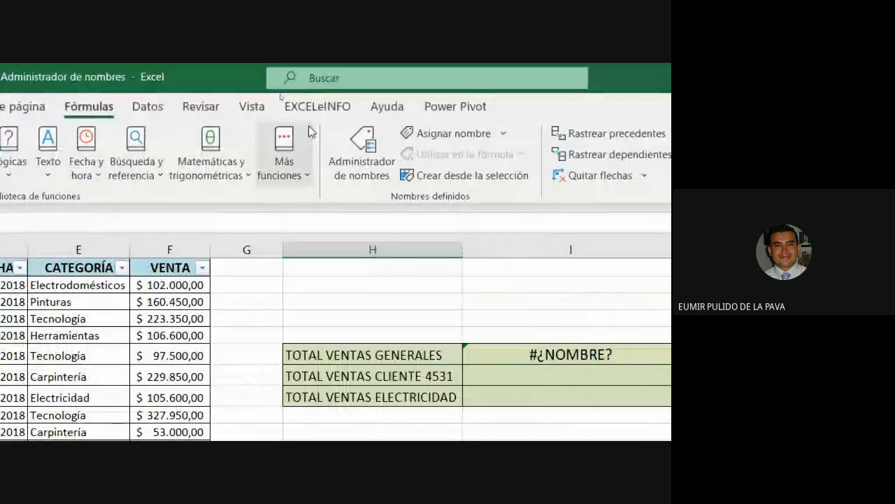
pyautogui.click(353, 150)
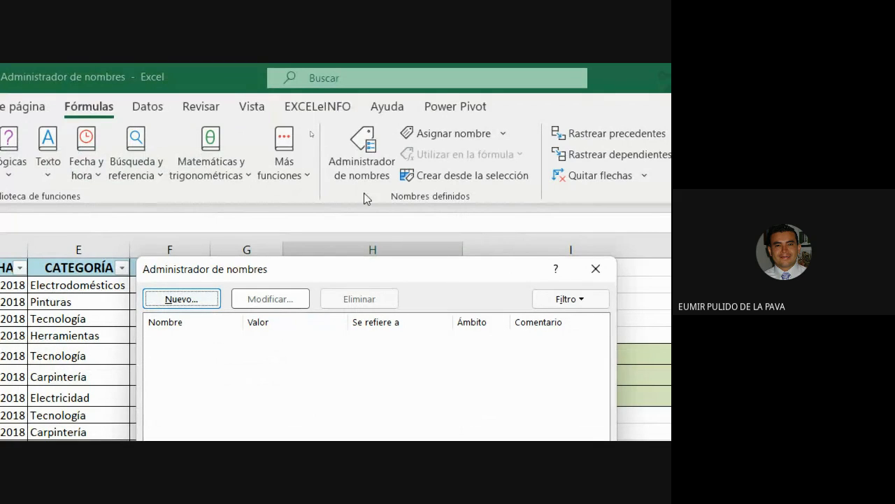
pyautogui.click(596, 269)
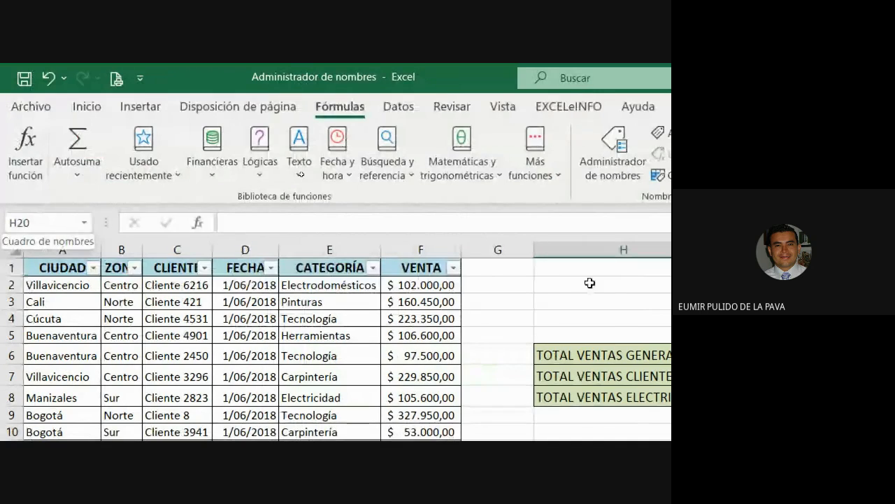
# Step: Start a new defined name from the Name Manager and call it VENTAS
pyautogui.moveTo(303, 283); pyautogui.dragTo(308, 445)
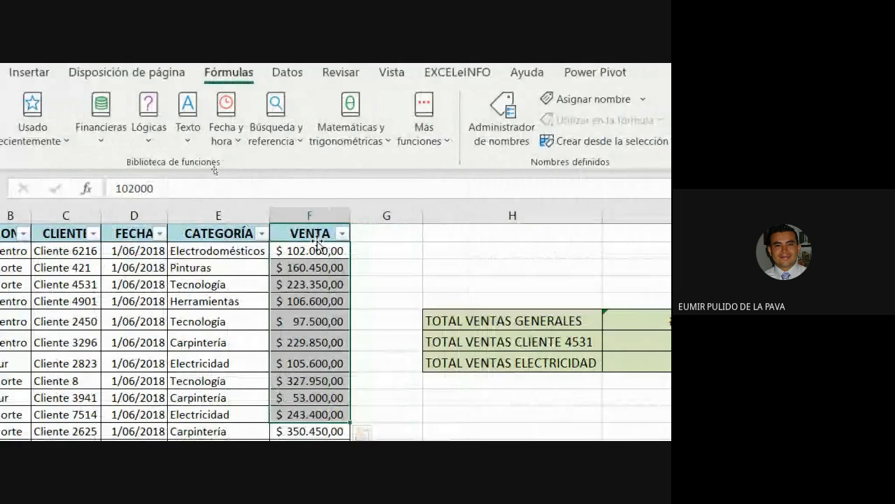
pyautogui.click(390, 236)
pyautogui.click(498, 130)
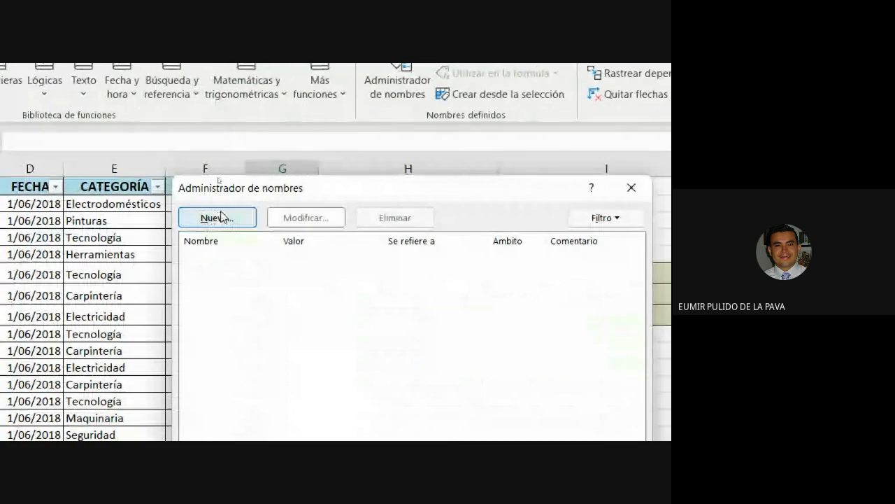
pyautogui.click(325, 265)
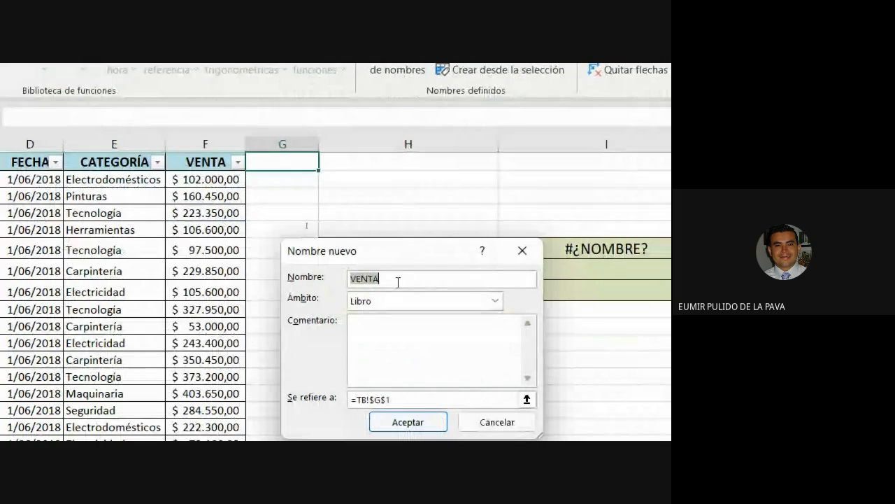
pyautogui.click(401, 277)
pyautogui.moveTo(401, 277); pyautogui.dragTo(333, 281)
pyautogui.write('VENTAS')
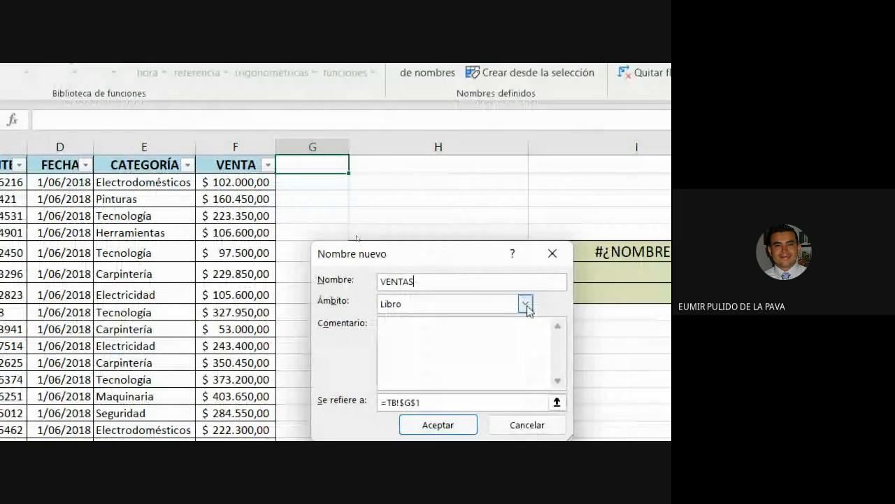
# Step: Review the scope options of the new VENTAS name and set its scope to the TB sheet
pyautogui.click(526, 304)
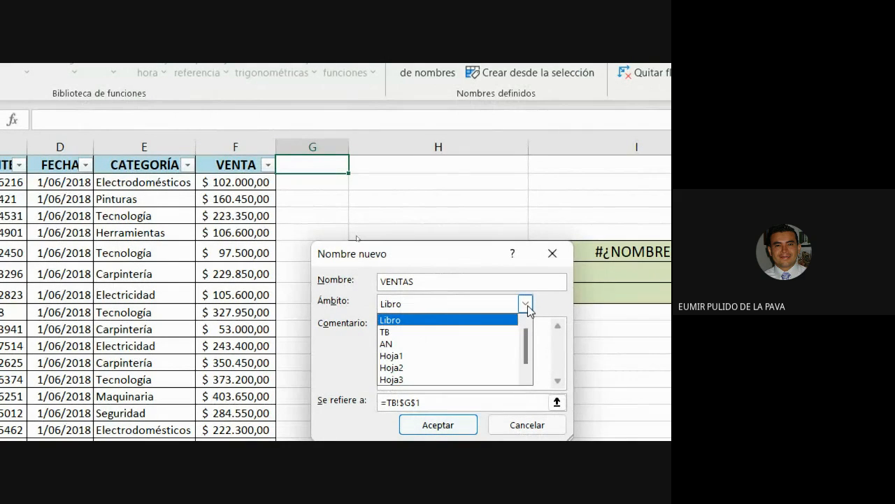
pyautogui.click(424, 321)
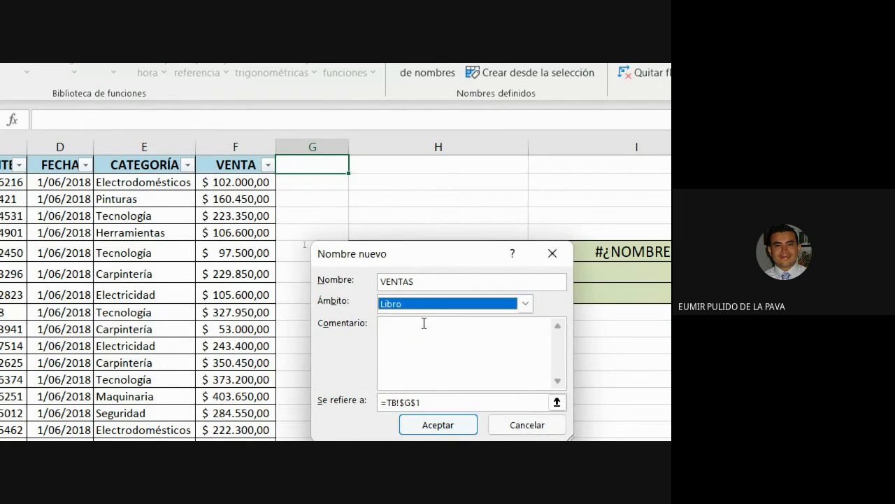
pyautogui.click(427, 277)
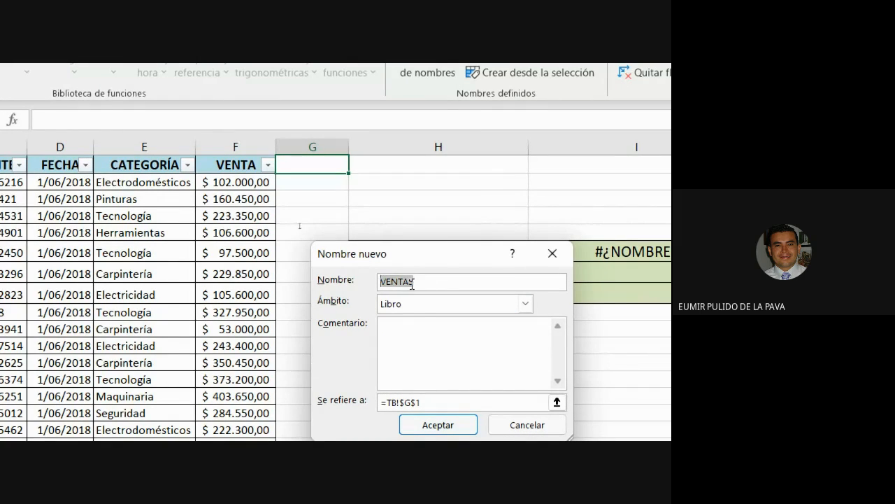
pyautogui.click(424, 305)
pyautogui.click(405, 333)
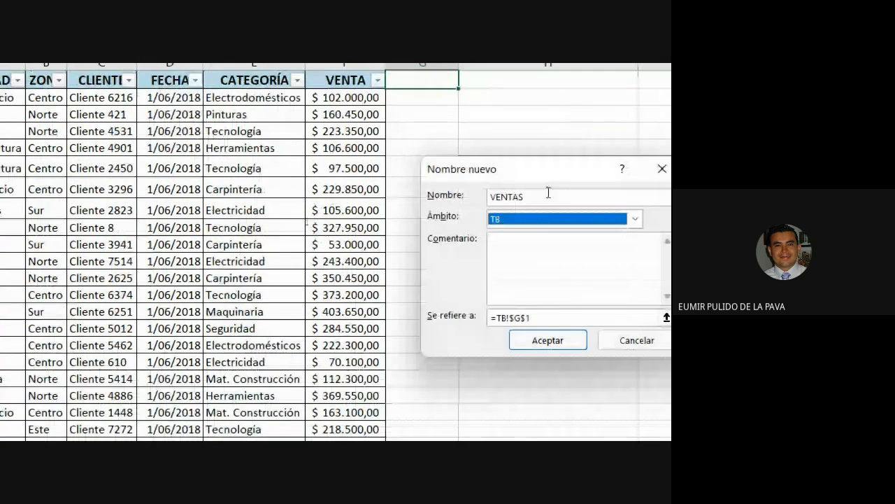
pyautogui.click(506, 221)
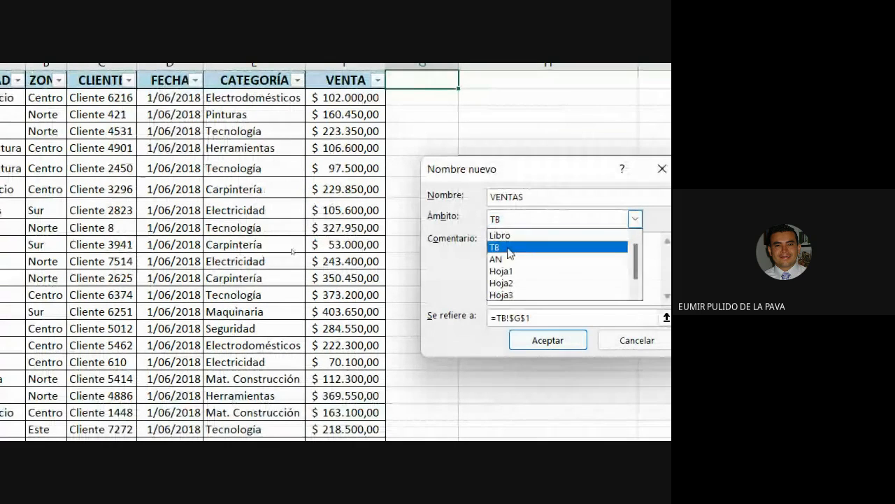
pyautogui.click(509, 246)
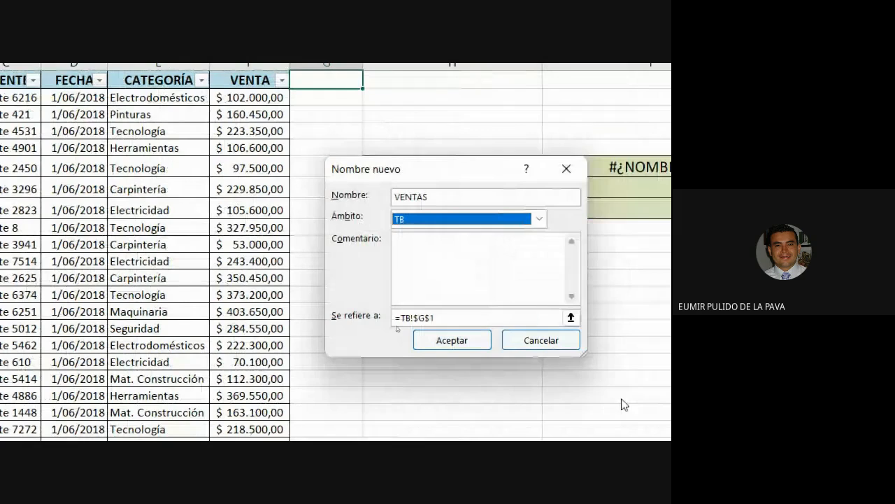
# Step: Try out the new name's comment with filler text and clear it again
pyautogui.click(526, 264)
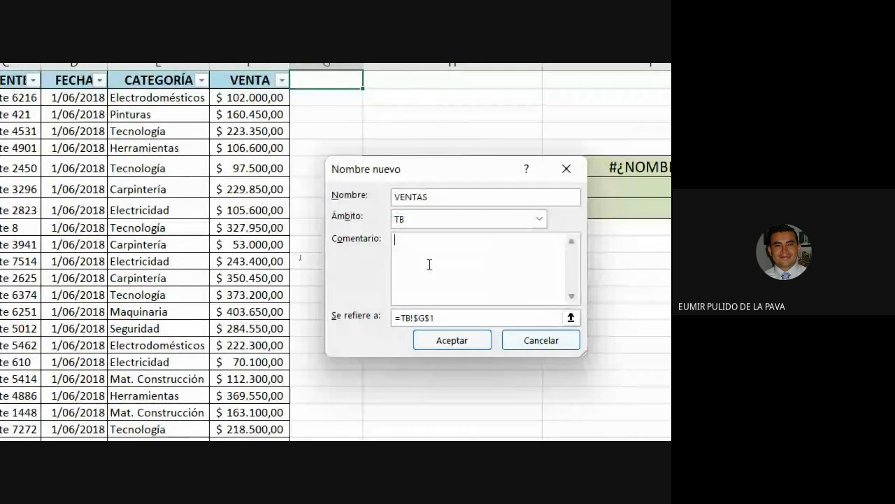
pyautogui.write('LJ LAJ LSDKJA SKLDJ LAJDL AJSDLK J SDLKJ ASDLKJA SKDLJ')
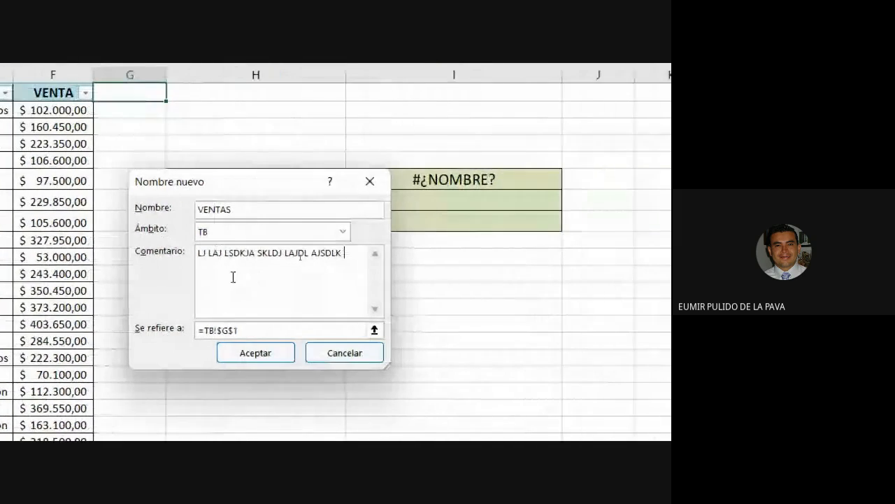
pyautogui.write(' ASLDJ LSKJ')
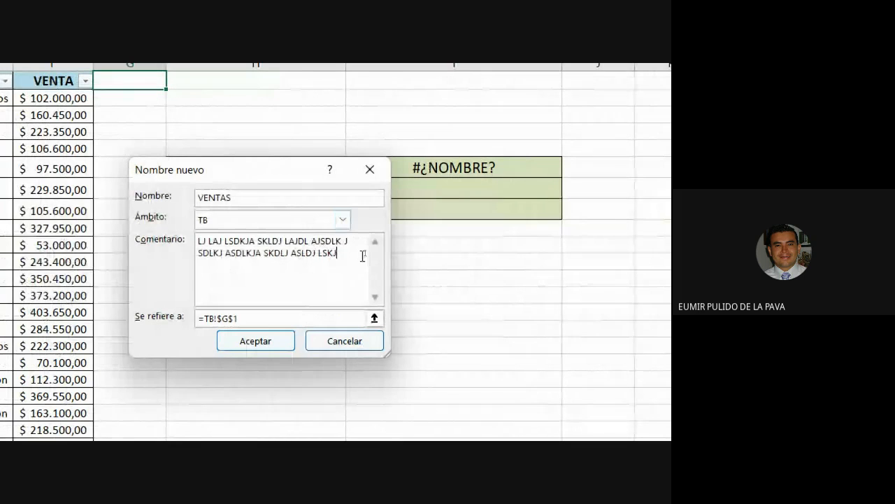
pyautogui.moveTo(362, 254); pyautogui.dragTo(154, 244)
pyautogui.press('BackSpace')
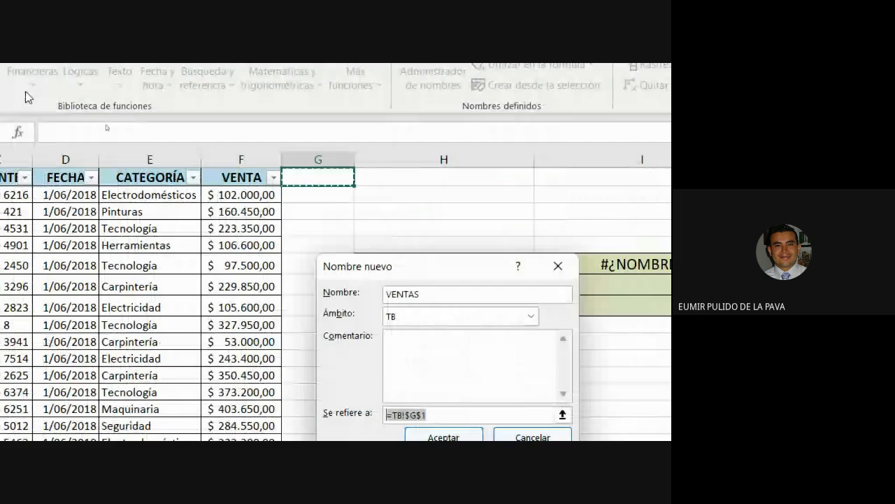
# Step: Make the VENTAS name refer to =TB!$F$2:$F$10011, create it and close the Name Manager
pyautogui.click(62, 100)
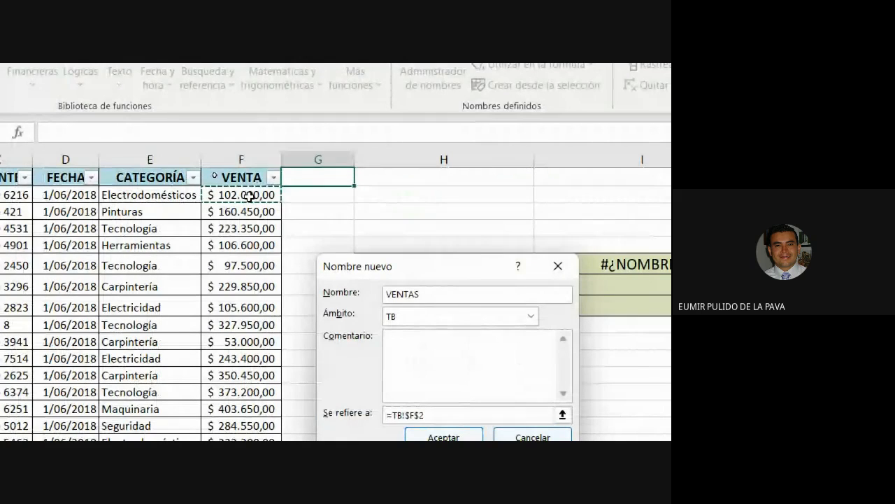
pyautogui.hotkey('ctrl', 'shift', 'Down')
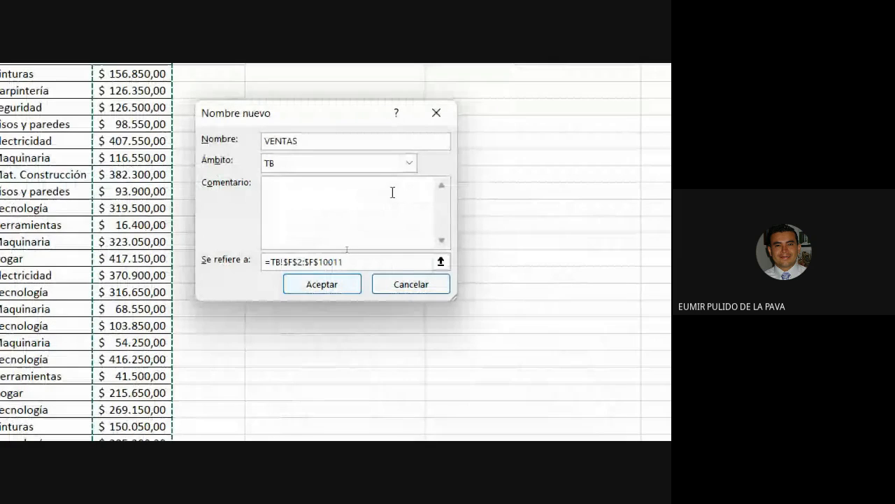
pyautogui.click(340, 287)
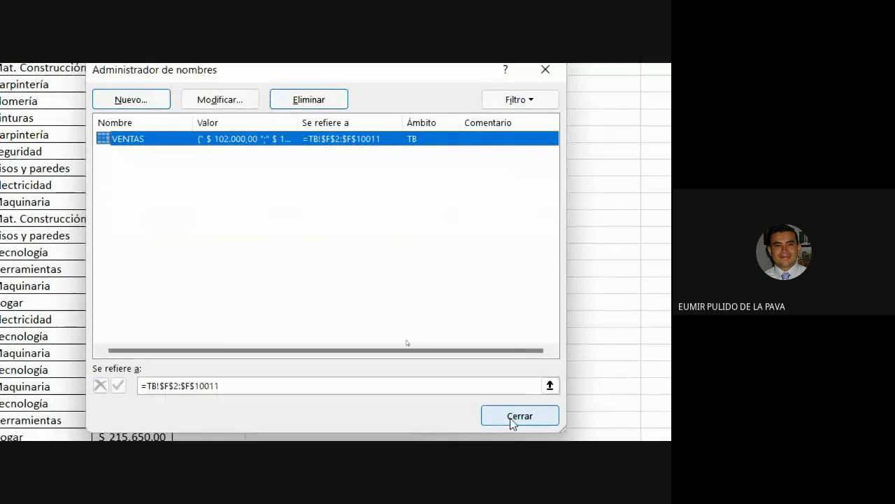
pyautogui.click(519, 416)
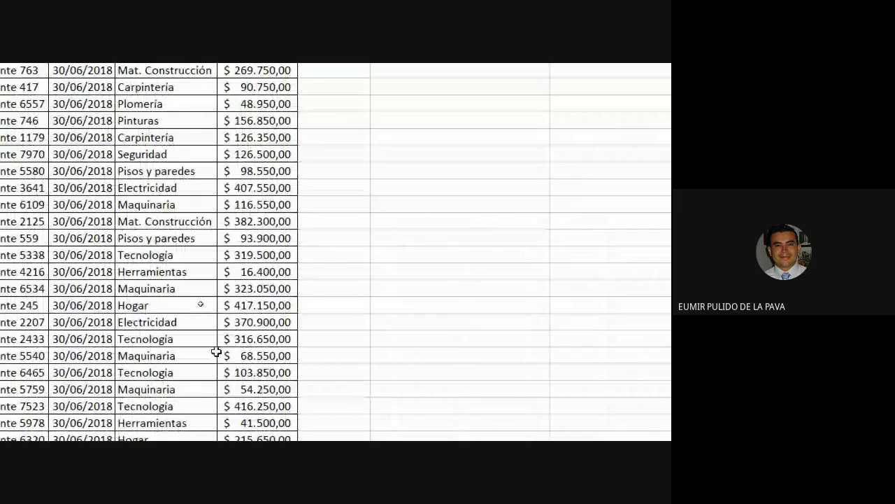
# Step: Total the general sales in the TOTAL VENTAS GENERALES cell with the formula =SUMA(VENTAS)
pyautogui.click(350, 319)
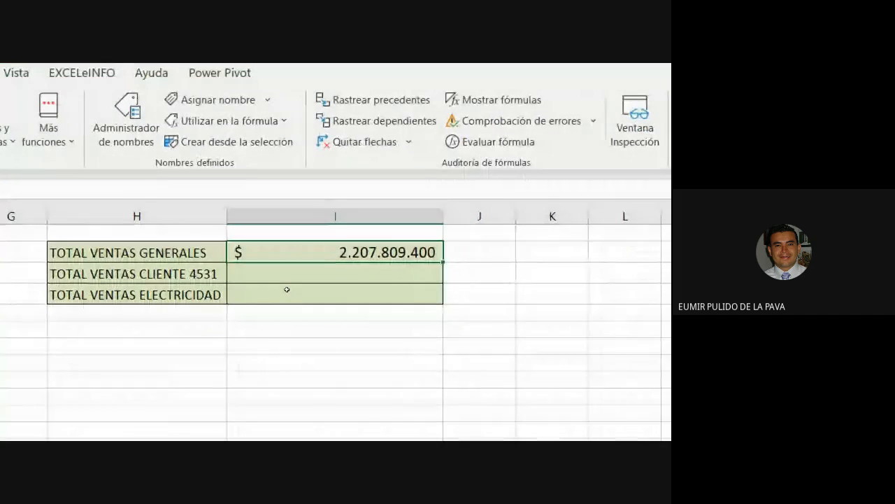
pyautogui.write('=SUMA')
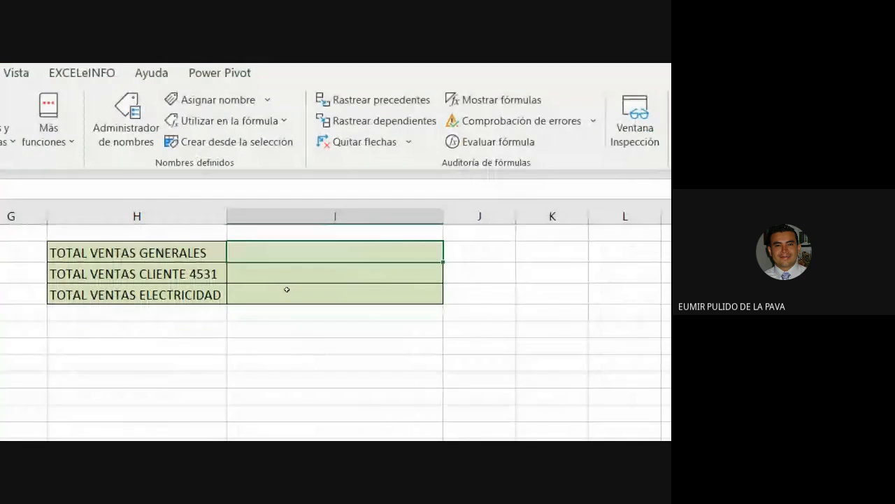
pyautogui.write('(VENTAS')
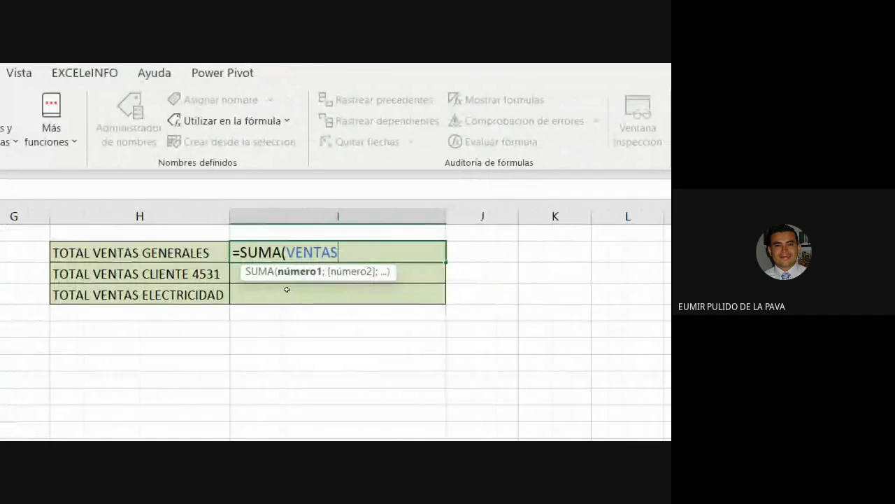
pyautogui.write(')')
pyautogui.press('Return')
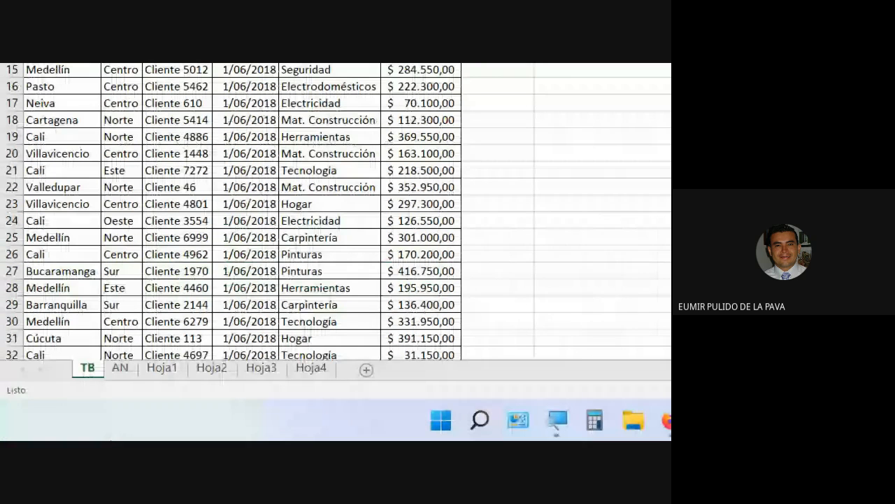
# Step: Try to reference VENTAS in a SUMA formula in cell C3 of Hoja1, then discard the entry
pyautogui.click(162, 368)
pyautogui.click(209, 290)
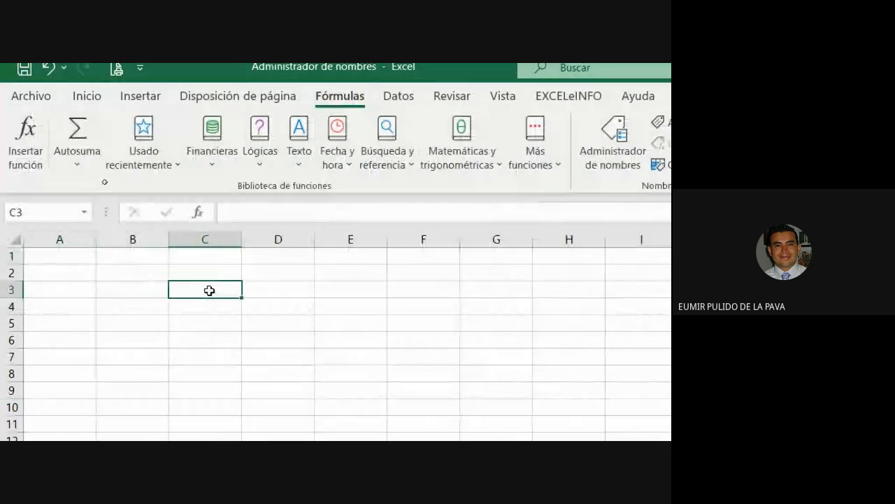
pyautogui.write('=SUMA(')
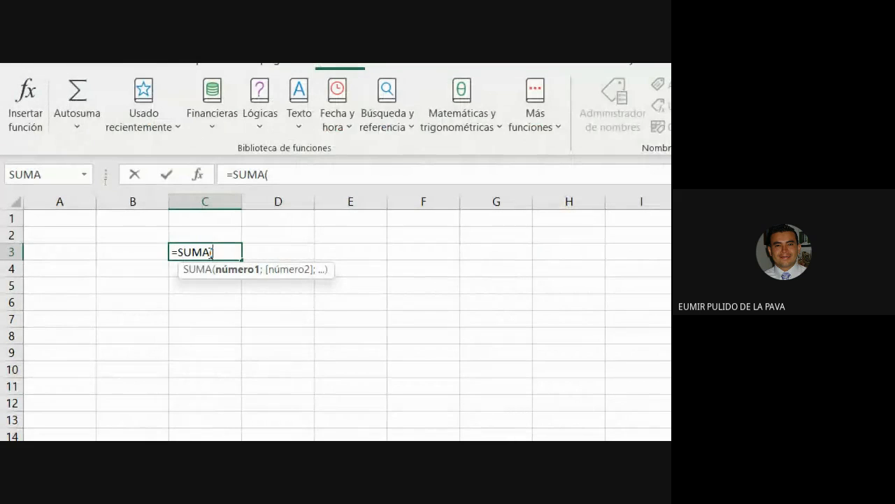
pyautogui.write('VE')
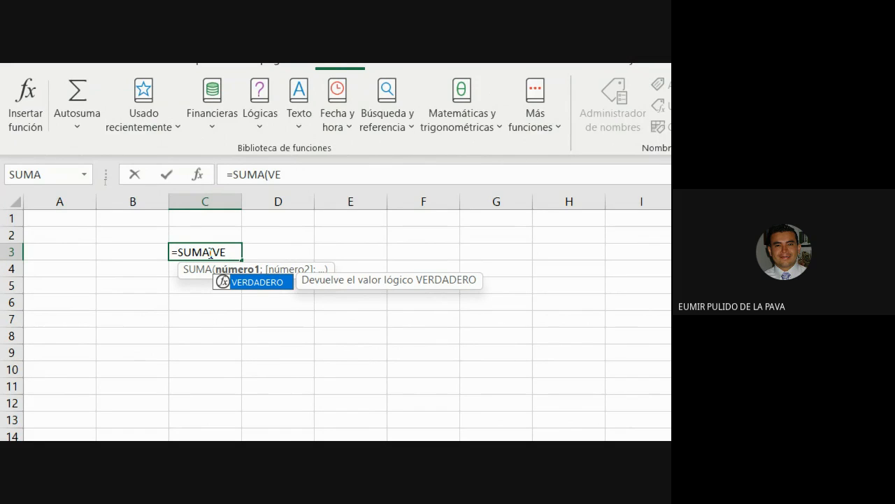
pyautogui.press('Escape')
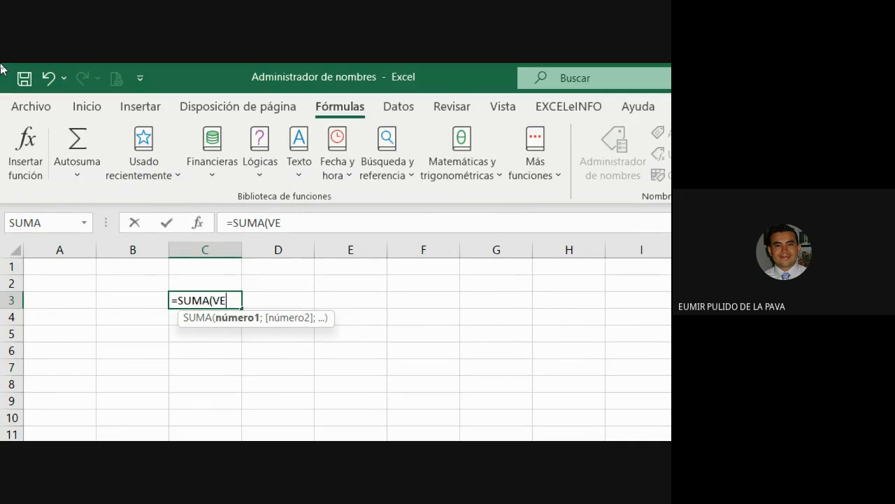
pyautogui.press('Escape')
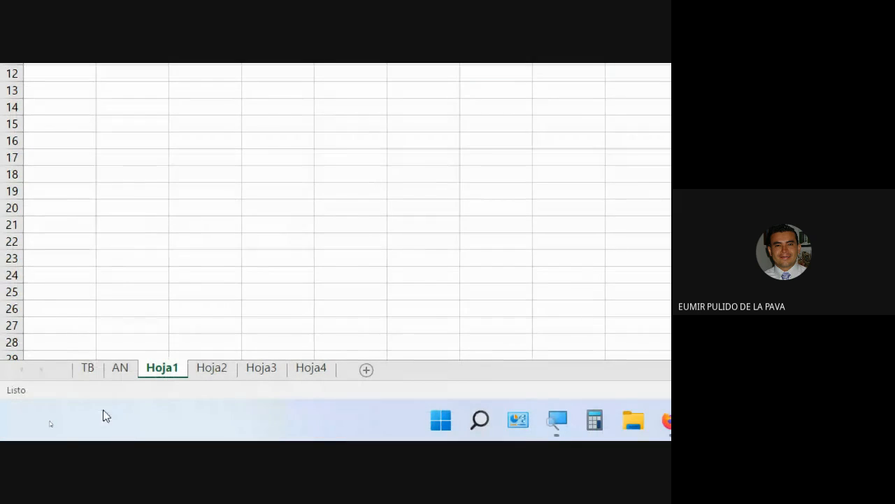
# Step: Delete the VENTAS name from the Name Manager on the TB sheet and close the manager
pyautogui.click(86, 368)
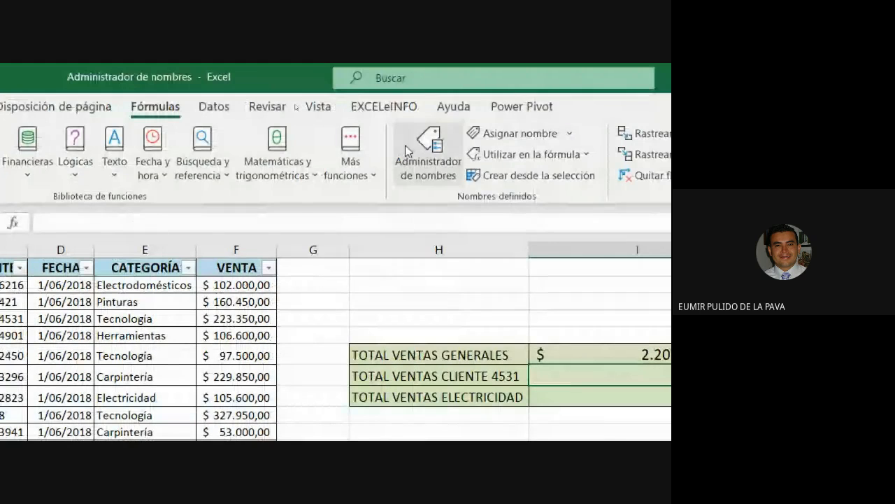
pyautogui.click(424, 151)
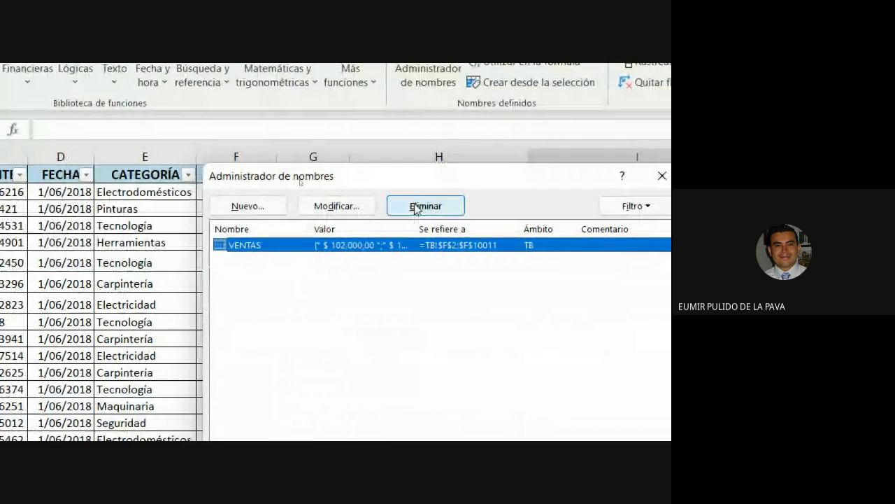
pyautogui.click(416, 207)
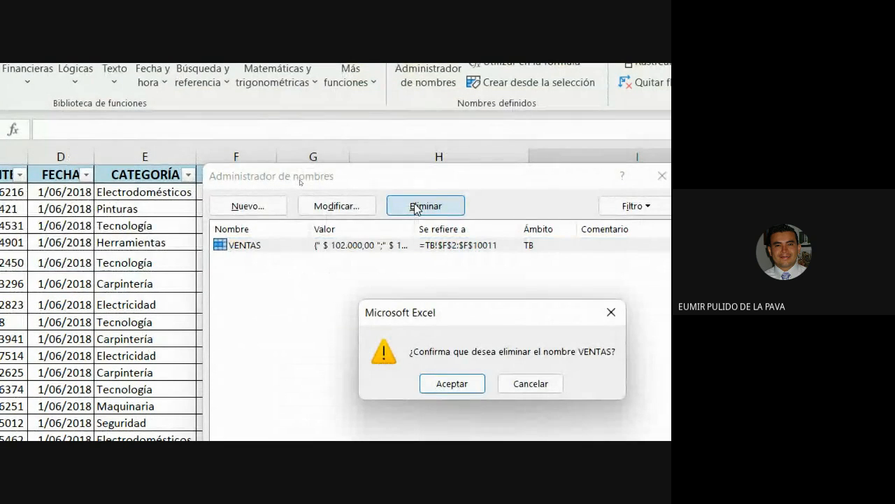
pyautogui.click(459, 389)
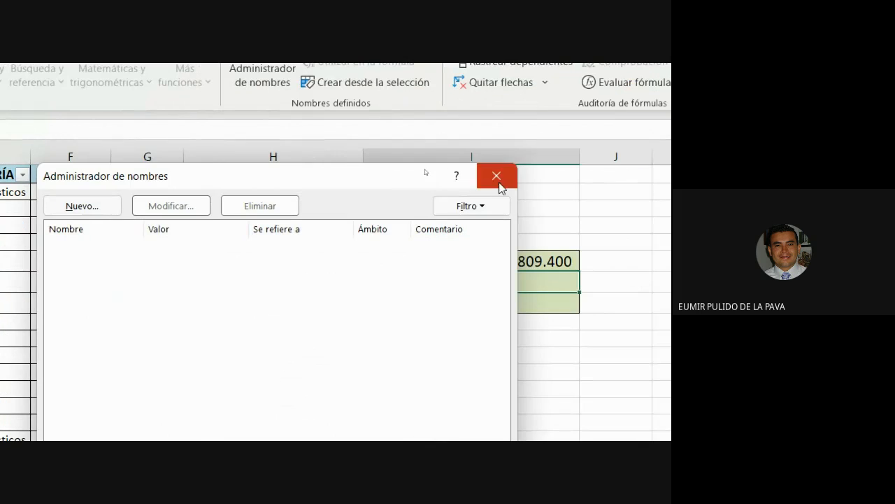
pyautogui.click(662, 175)
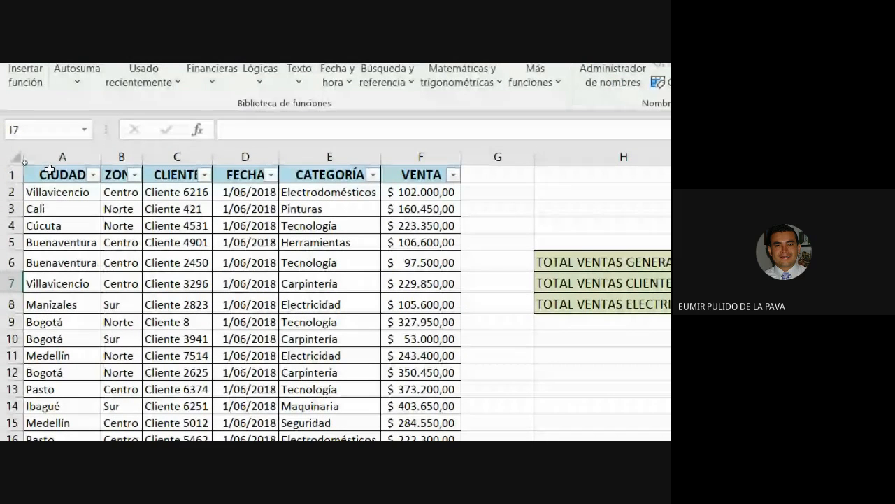
pyautogui.moveTo(49, 169); pyautogui.dragTo(33, 354)
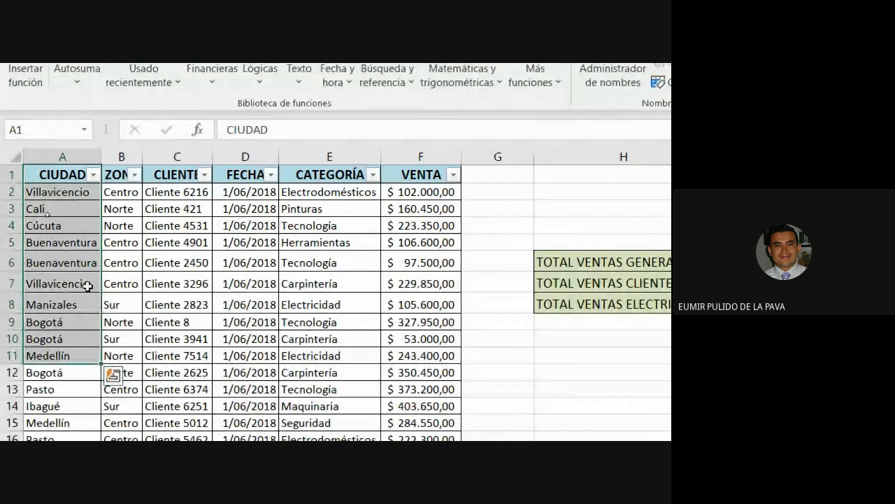
pyautogui.moveTo(114, 174); pyautogui.dragTo(99, 369)
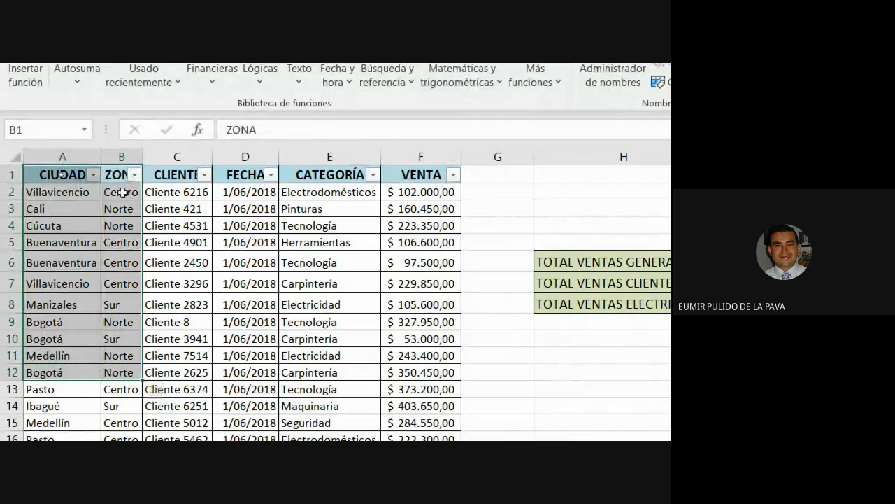
pyautogui.moveTo(174, 176); pyautogui.dragTo(210, 400)
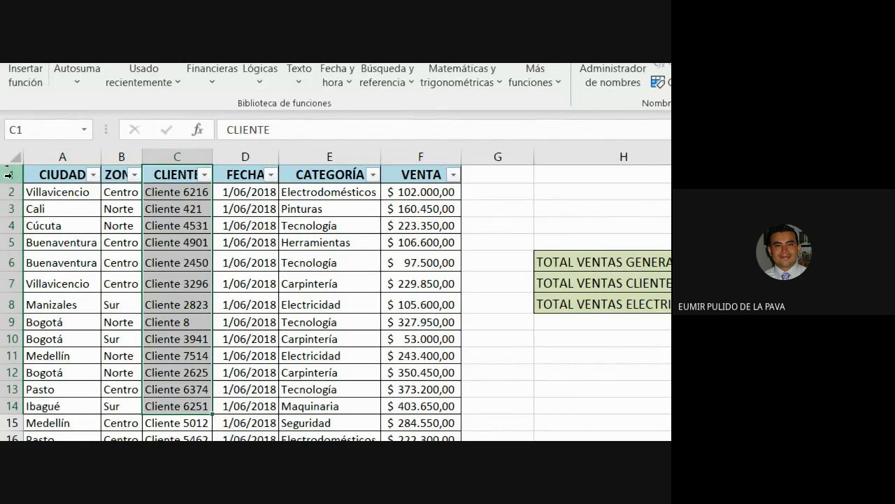
pyautogui.moveTo(49, 177); pyautogui.dragTo(430, 386)
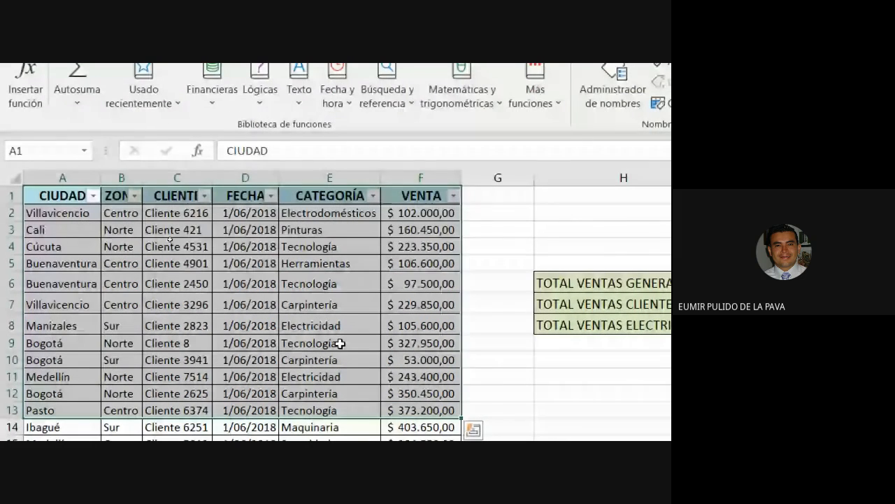
pyautogui.click(178, 303)
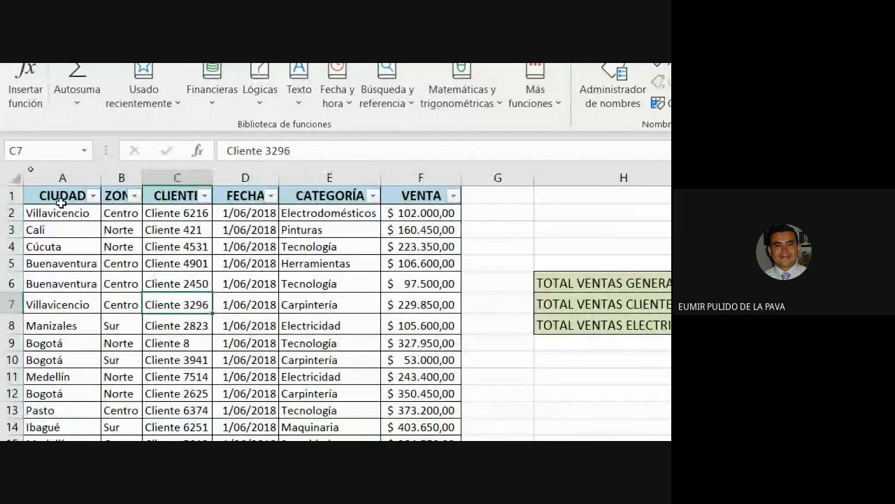
# Step: Try out a new workbook-scope name CIUDAD referring to =TB!$A$2:$A$12, then cancel it and close the Name Manager
pyautogui.moveTo(52, 214); pyautogui.dragTo(57, 399)
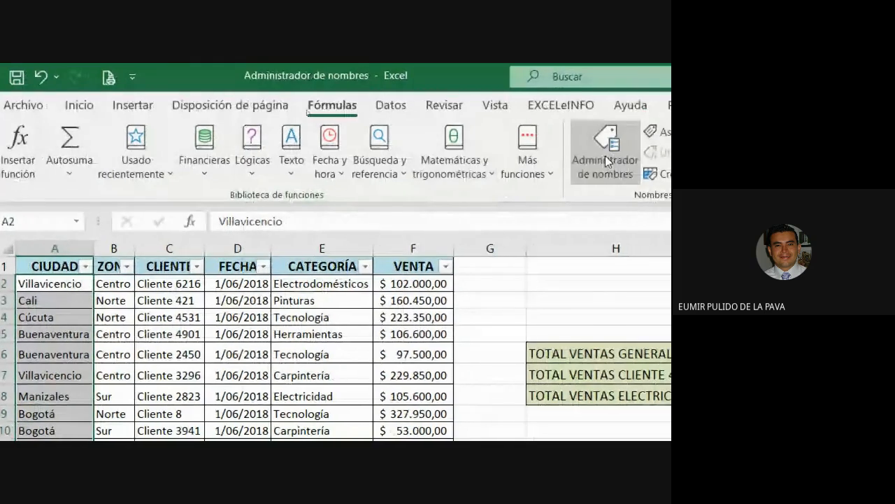
pyautogui.click(612, 89)
pyautogui.click(322, 265)
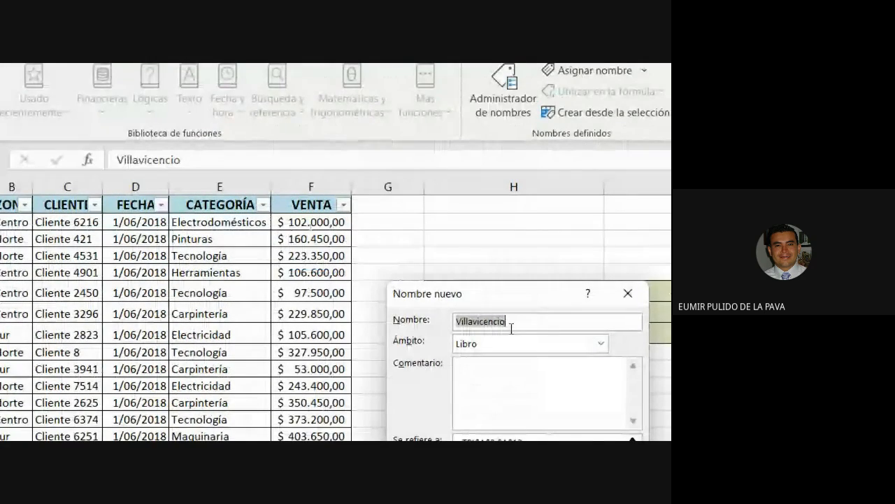
pyautogui.write('CIUDAD')
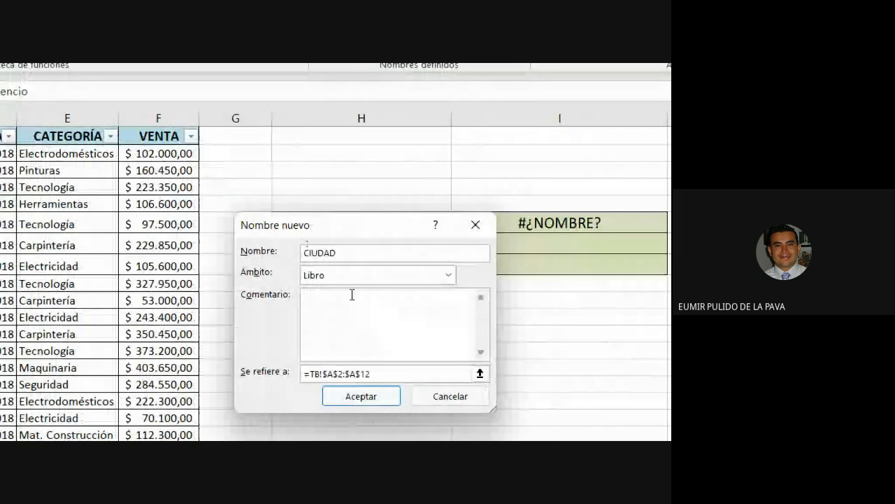
pyautogui.moveTo(376, 374); pyautogui.dragTo(303, 374)
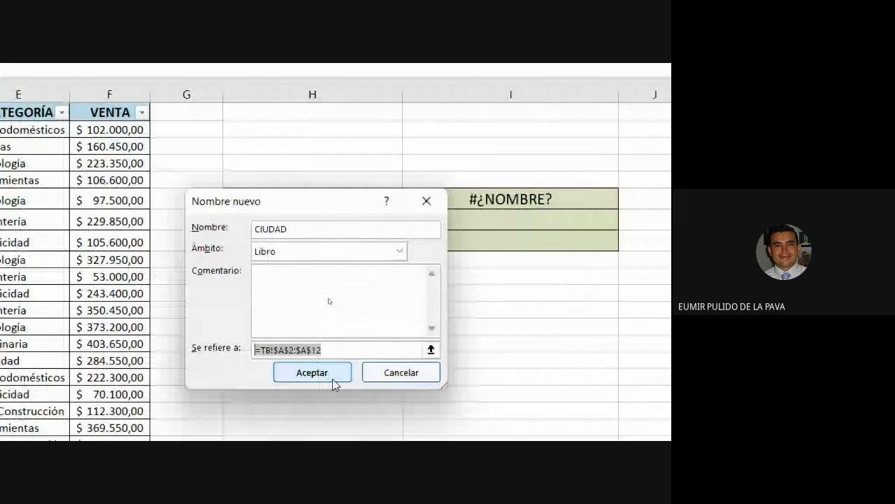
pyautogui.click(630, 398)
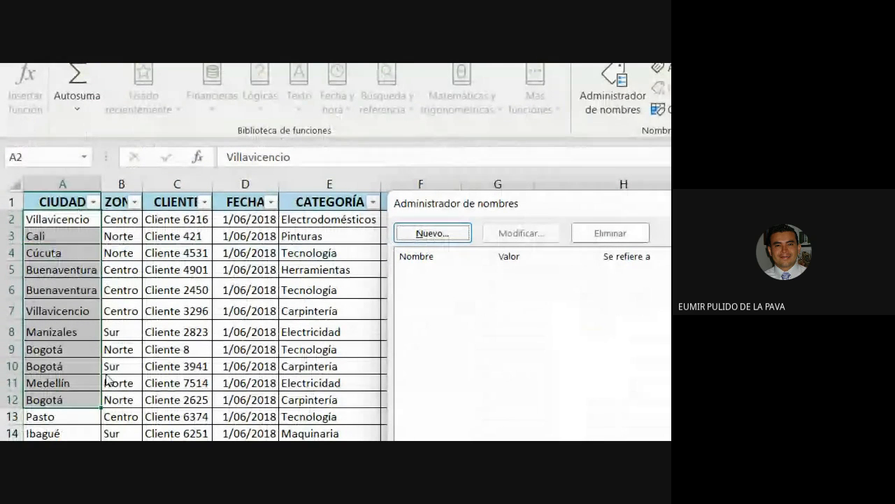
pyautogui.click(604, 202)
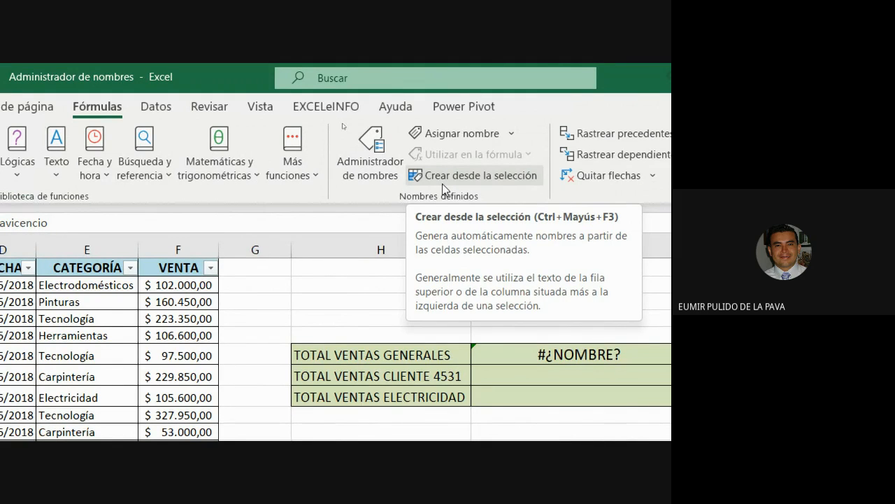
# Step: Create names from the selected table range A1:F13 using only the top row, leaving out the left column
pyautogui.click(66, 277)
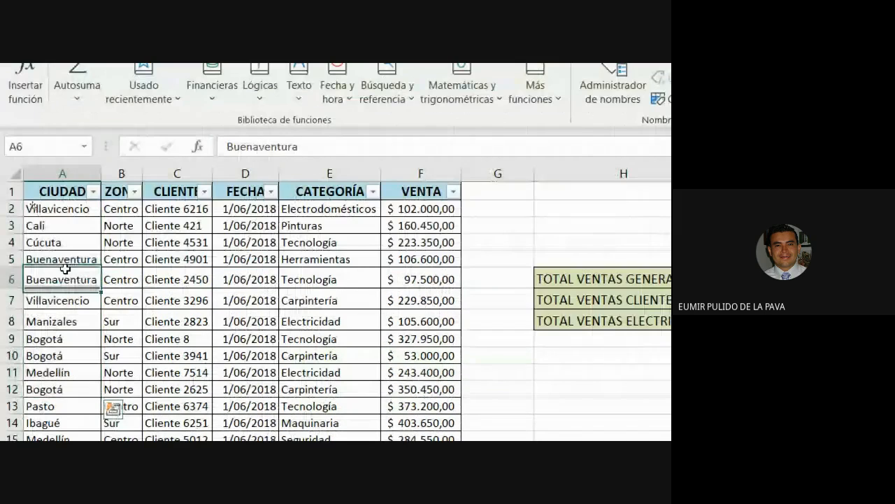
pyautogui.moveTo(64, 187); pyautogui.dragTo(410, 406)
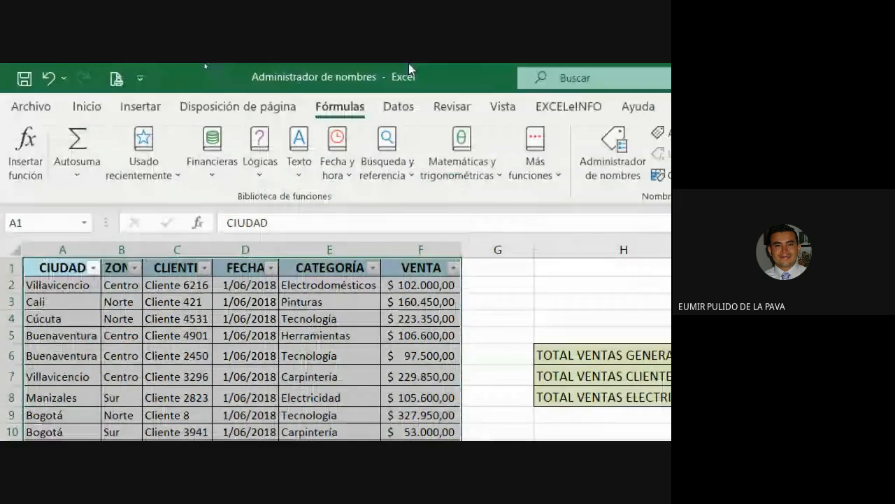
pyautogui.click(425, 176)
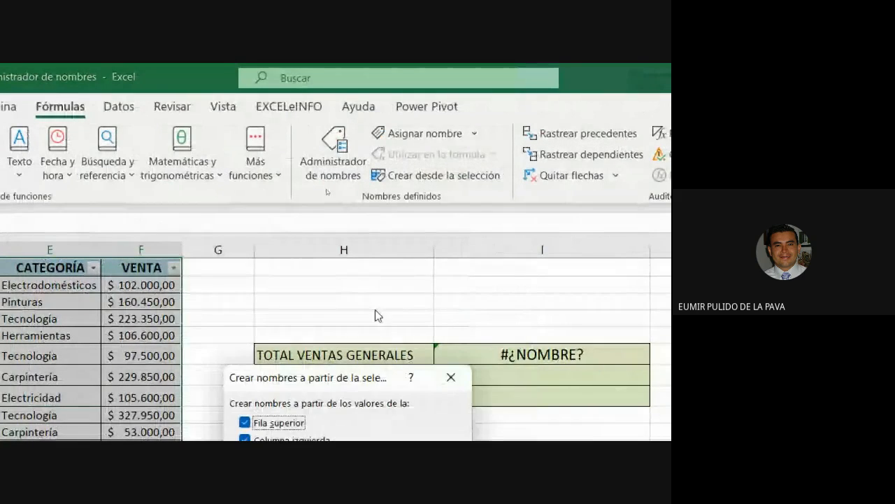
pyautogui.moveTo(351, 386); pyautogui.dragTo(307, 313)
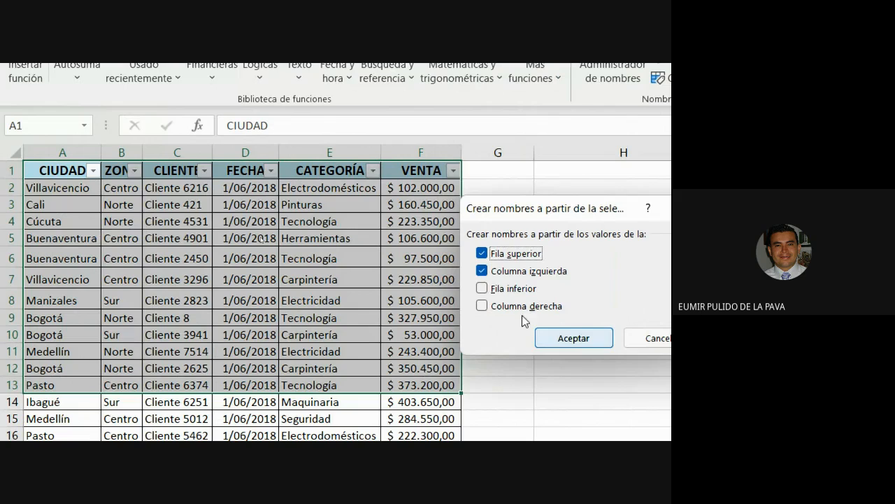
pyautogui.click(484, 272)
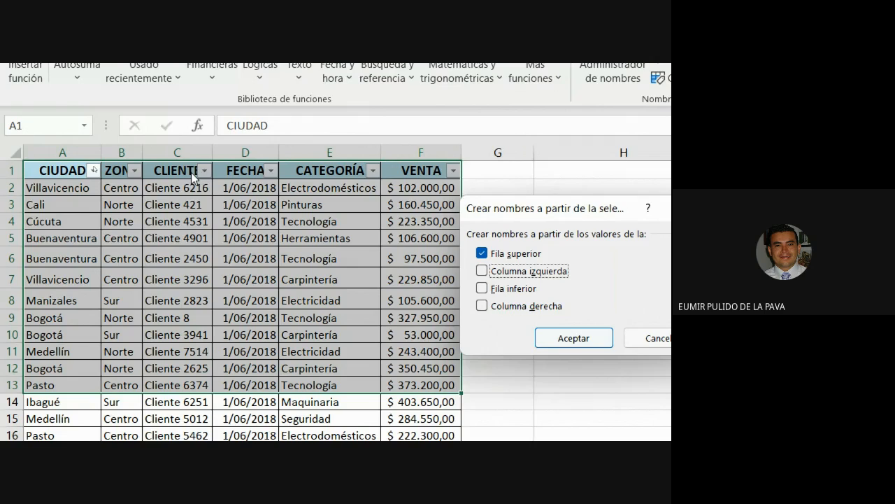
pyautogui.click(592, 338)
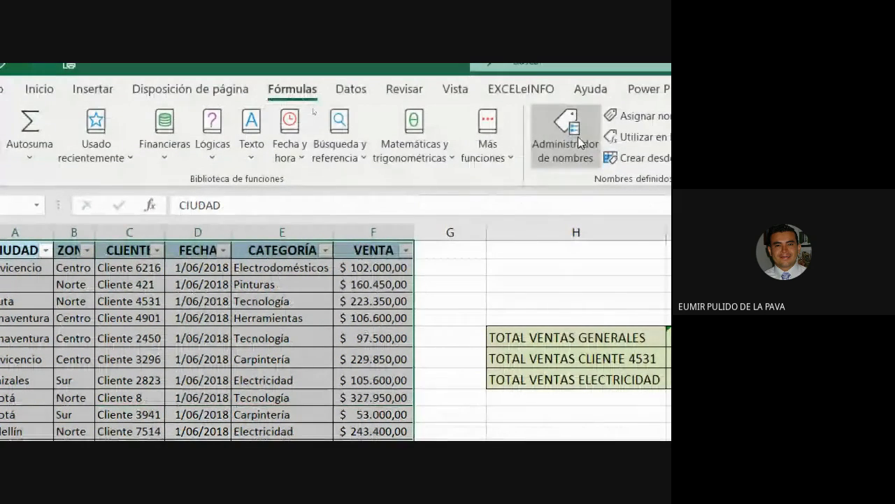
# Step: Delete all the names from CATEGORÍA to ZONA in the Name Manager and close it
pyautogui.click(578, 142)
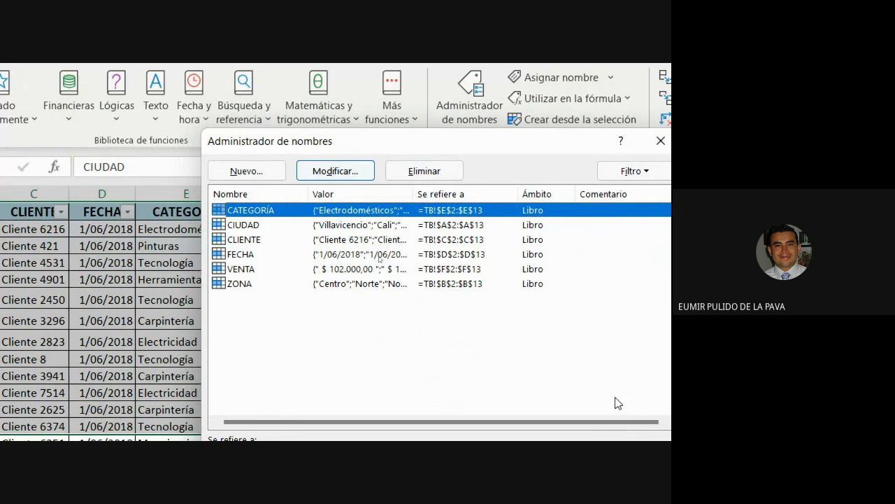
pyautogui.keyDown('shift'); pyautogui.click(250, 283); pyautogui.keyUp('shift')
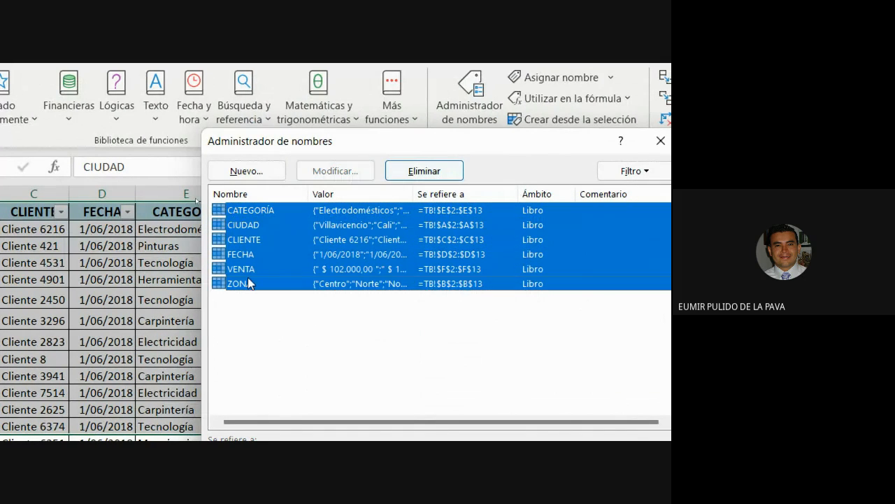
pyautogui.click(422, 173)
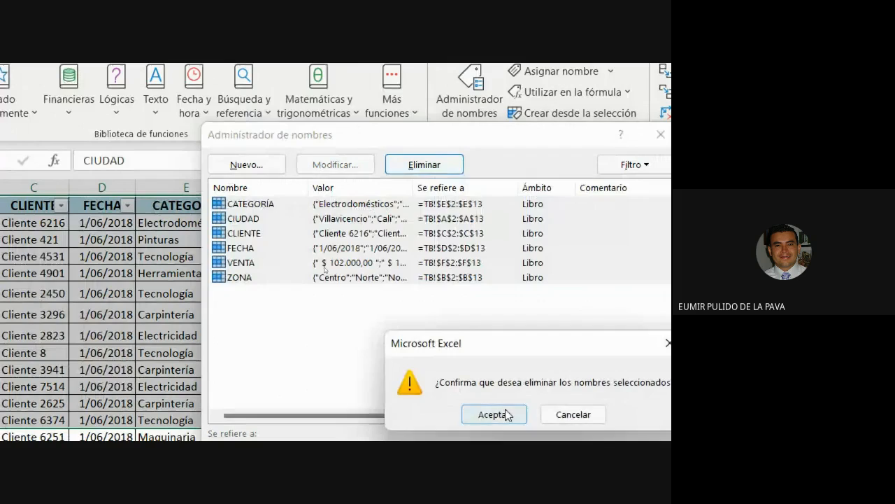
pyautogui.click(508, 417)
pyautogui.click(647, 483)
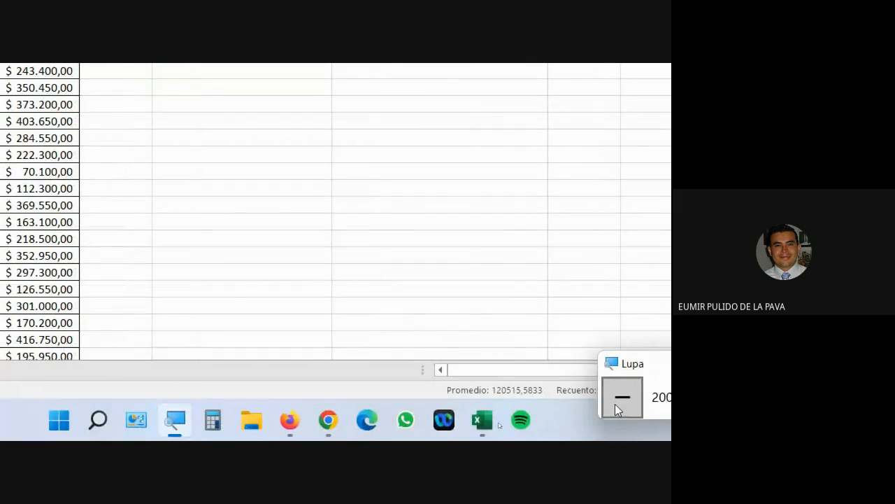
# Step: Look at the Google Meet call and the course's file download page in Firefox, and return to the Excel workbook
pyautogui.click(662, 397)
pyautogui.moveTo(349, 431)
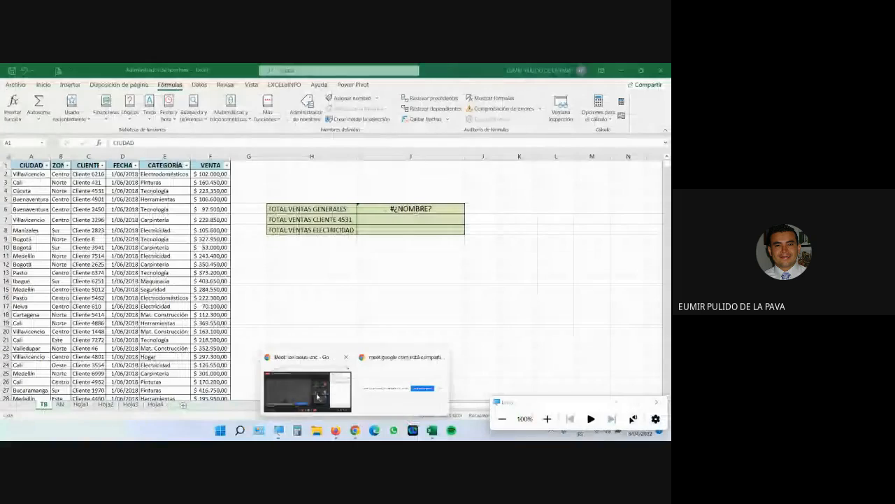
pyautogui.click(318, 396)
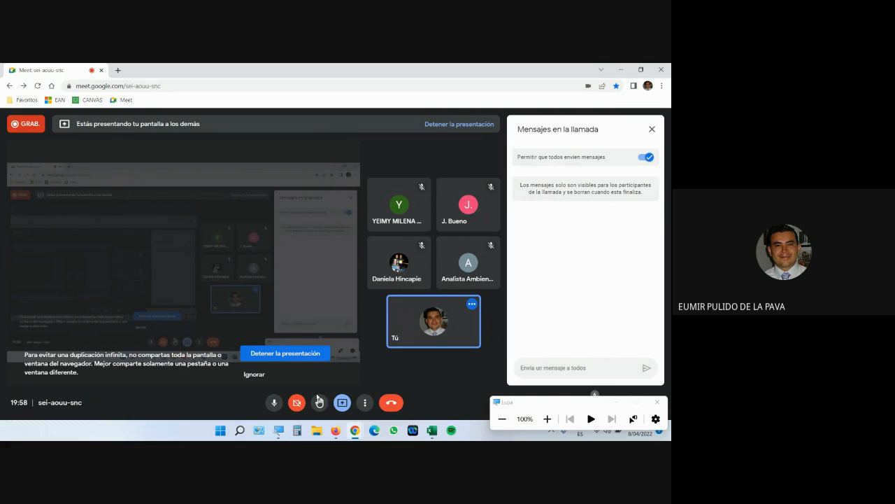
pyautogui.click(336, 431)
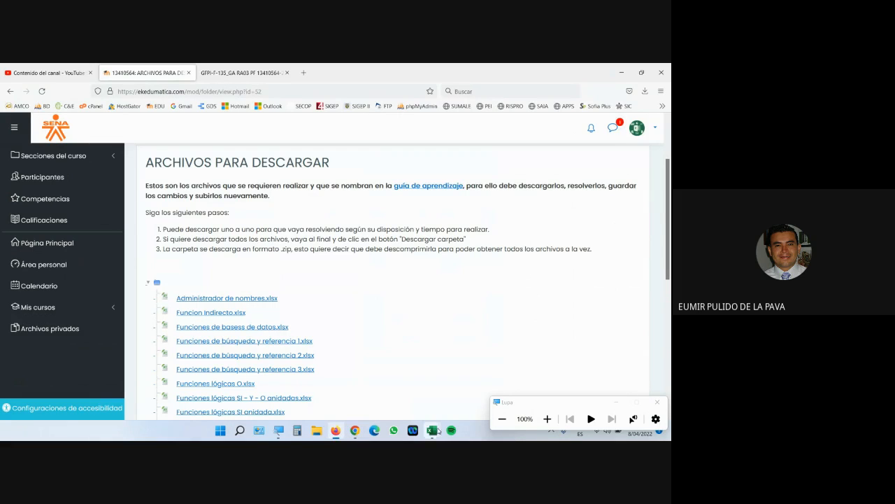
pyautogui.moveTo(436, 430)
pyautogui.click(512, 379)
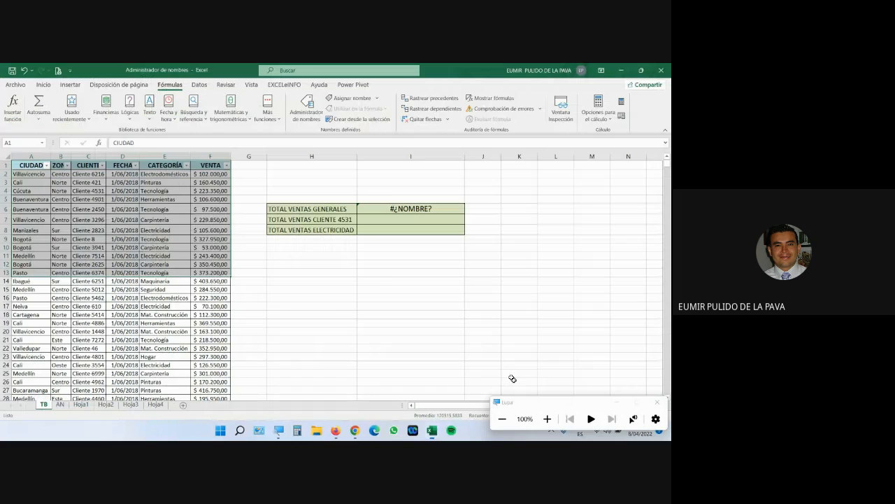
# Step: Go to the AN sheet, check the Name Manager for existing names and close it
pyautogui.click(60, 404)
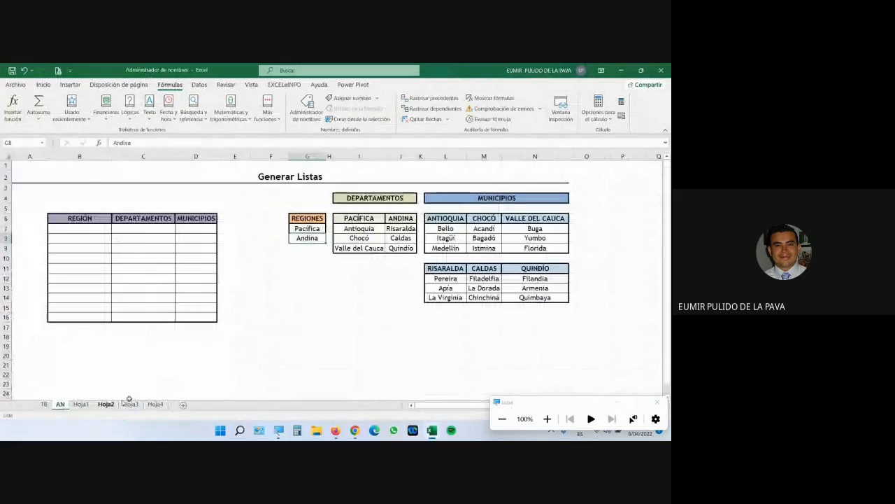
pyautogui.moveTo(431, 428)
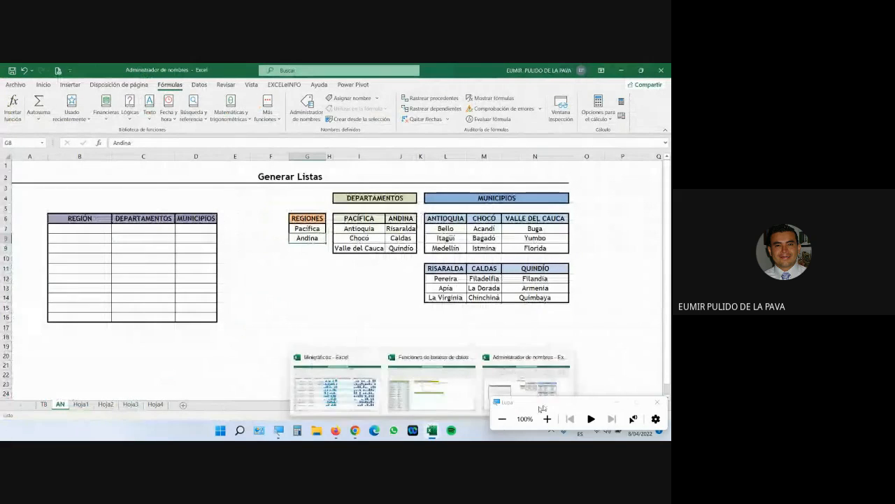
pyautogui.click(613, 400)
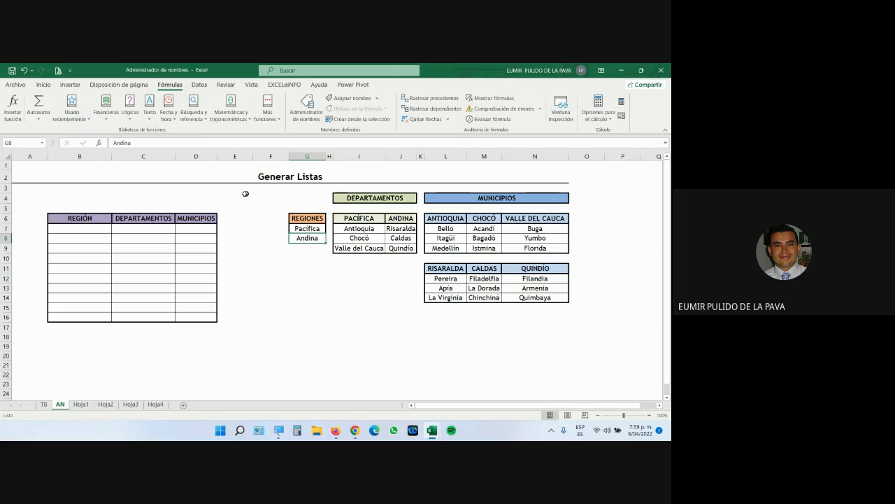
pyautogui.click(299, 116)
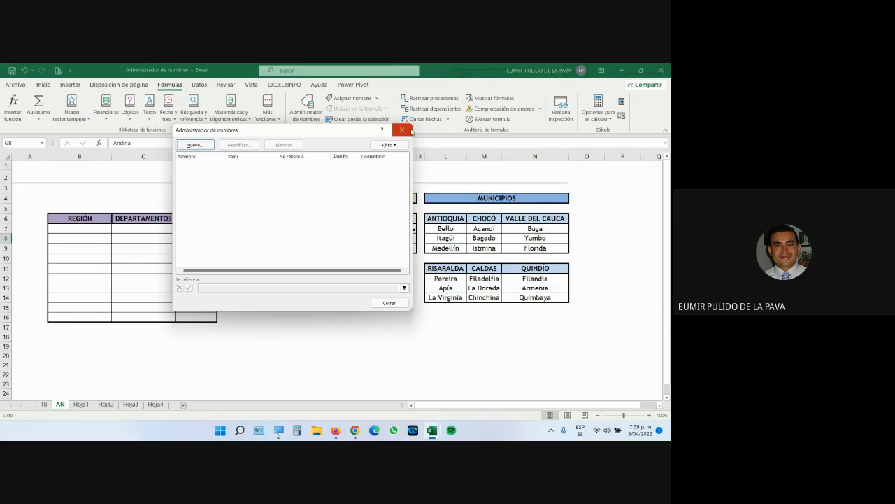
pyautogui.click(402, 130)
# Step: Create a name from the REGIONES list in G6:G8 using its top row, with the screen magnified to 200%
pyautogui.click(280, 432)
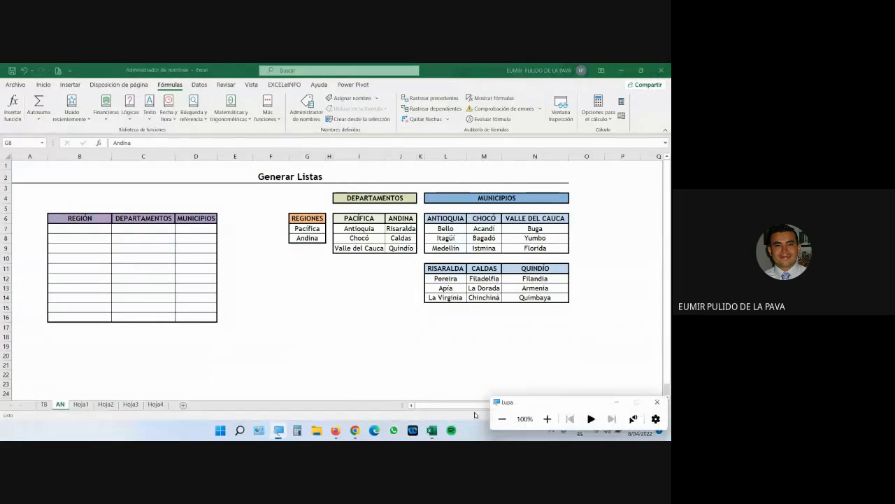
pyautogui.click(547, 419)
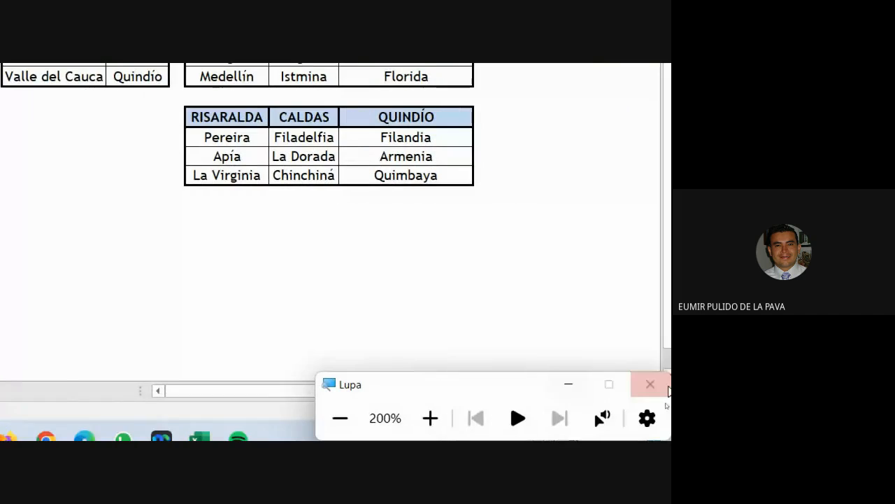
pyautogui.click(568, 385)
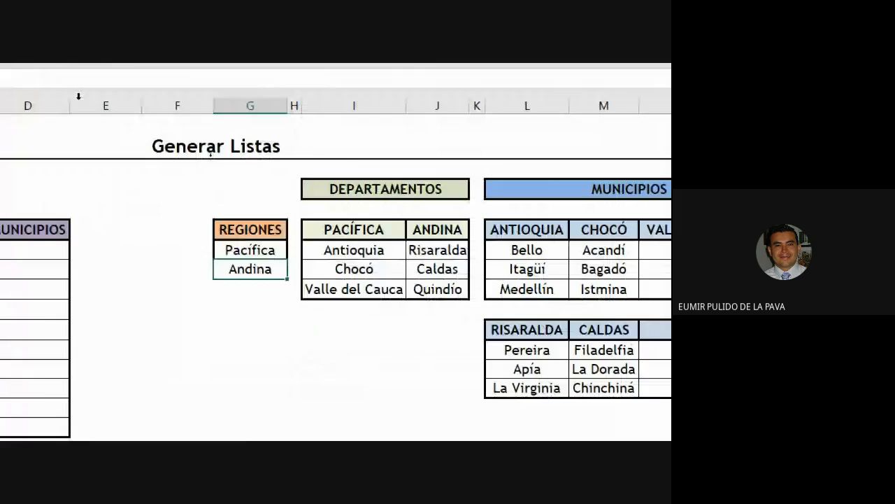
pyautogui.moveTo(428, 233); pyautogui.dragTo(420, 268)
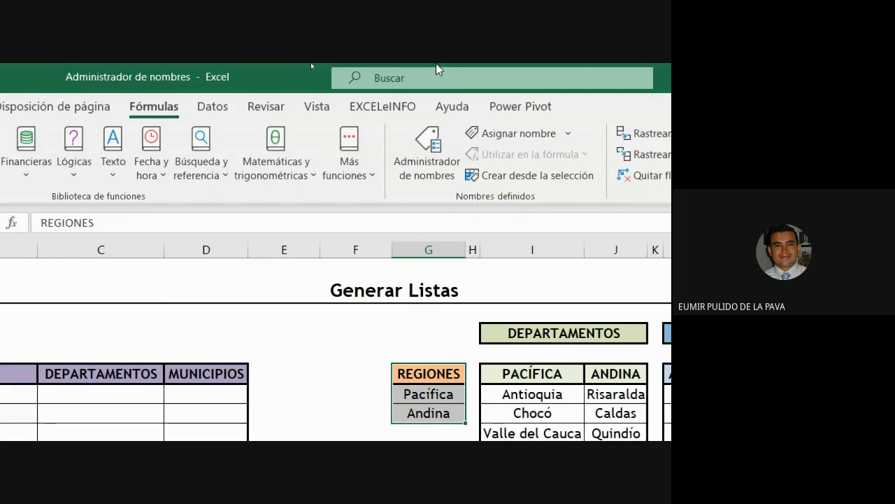
pyautogui.click(510, 175)
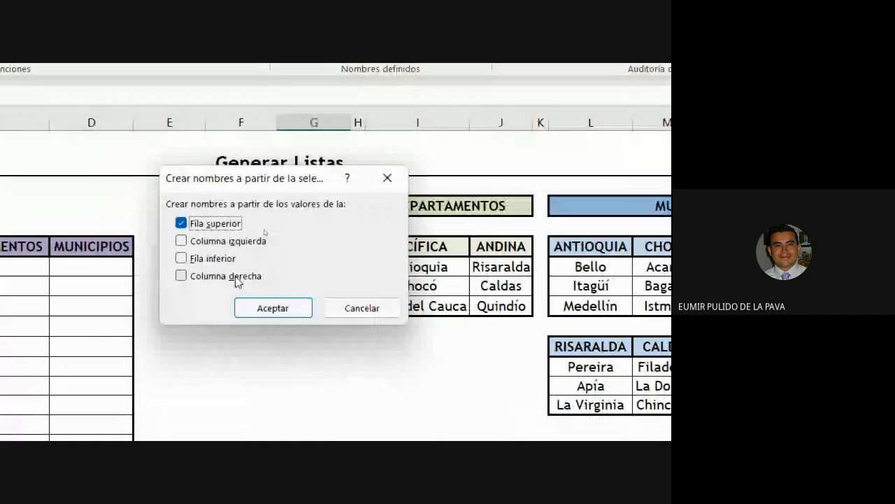
pyautogui.moveTo(254, 280); pyautogui.dragTo(256, 415)
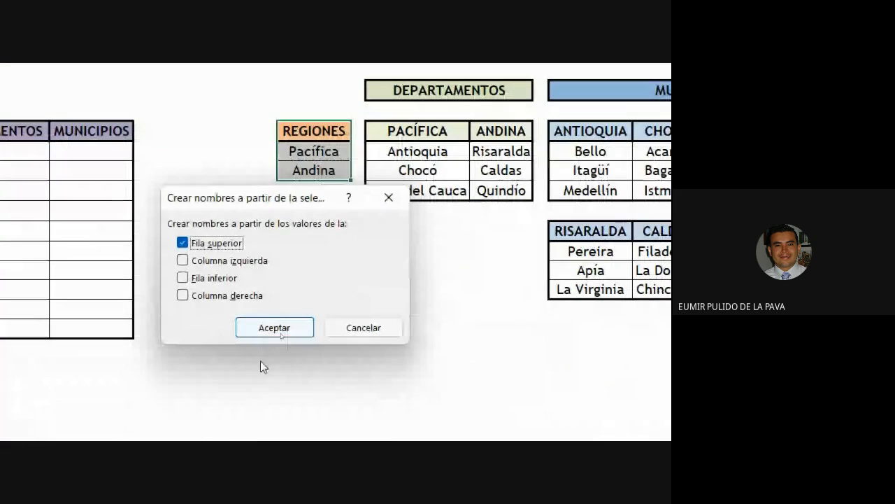
pyautogui.click(273, 448)
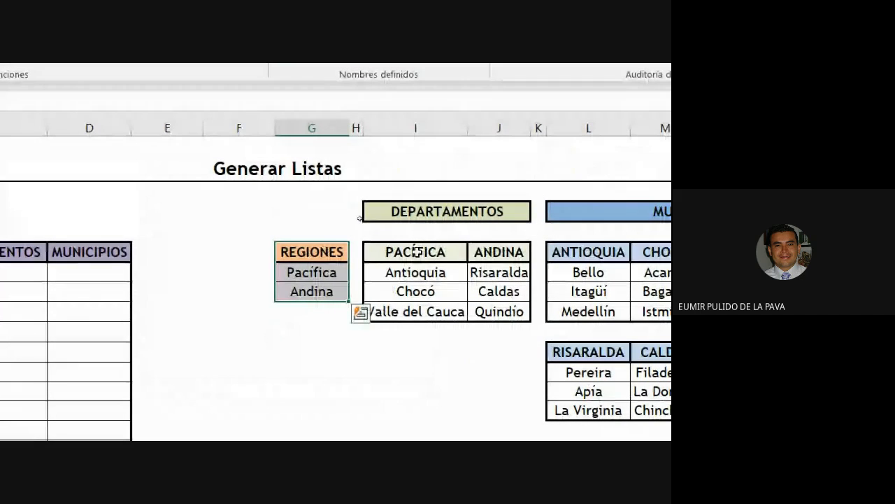
# Step: Create names from the PACÍFICA and ANDINA lists in I6:J9 using only the top row, leaving out the left column
pyautogui.moveTo(416, 252); pyautogui.dragTo(496, 311)
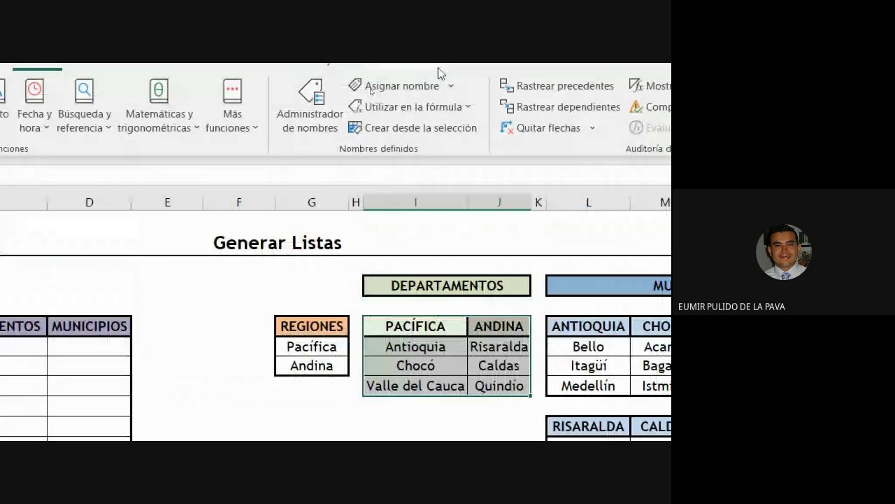
pyautogui.click(412, 128)
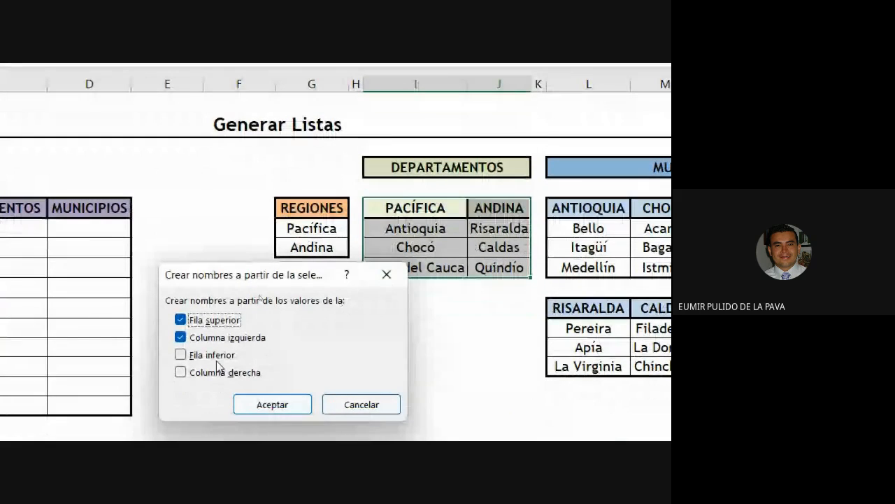
pyautogui.click(180, 337)
pyautogui.click(257, 404)
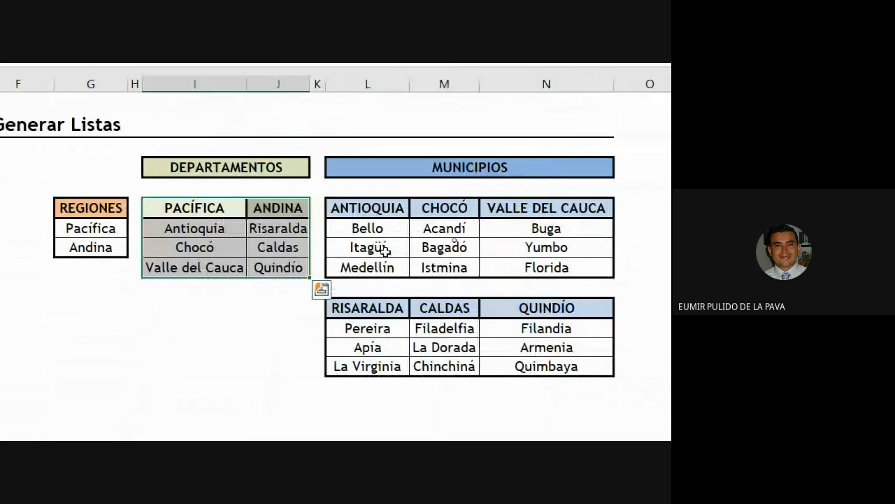
# Step: Create names from the ANTIOQUIA, CHOCÓ and VALLE DEL CAUCA lists in L6:N9 using only the top row
pyautogui.moveTo(564, 206); pyautogui.dragTo(767, 267)
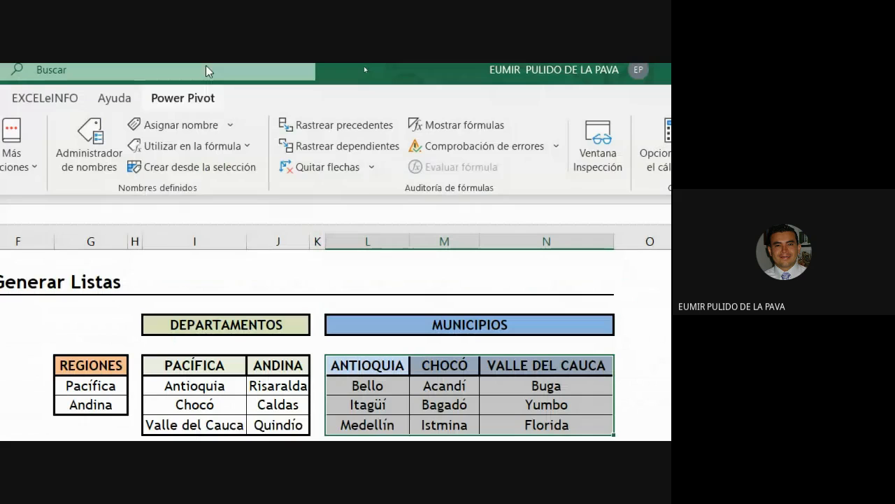
pyautogui.click(176, 180)
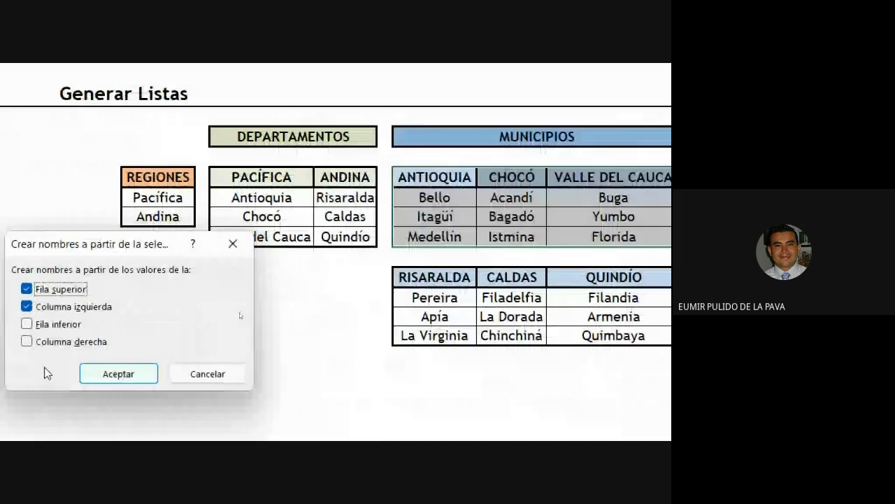
pyautogui.click(133, 306)
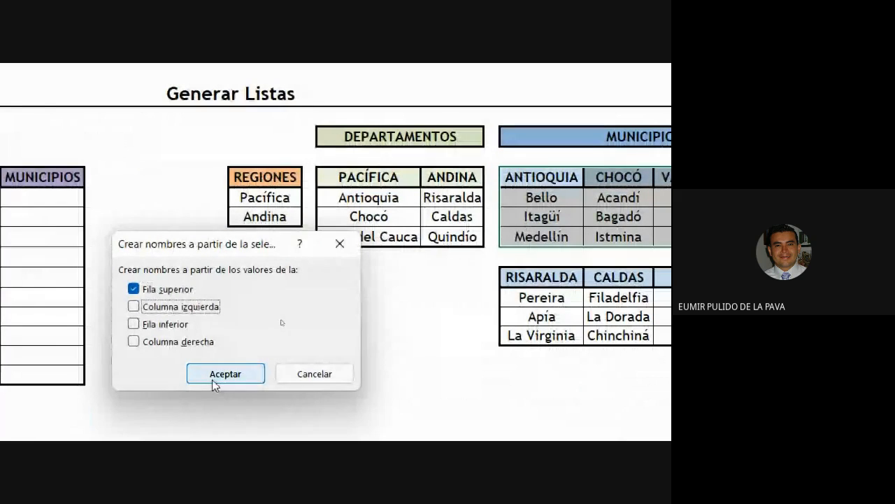
pyautogui.click(214, 374)
# Step: Review the names created on the AN sheet and their ranges in the Name Manager, and close it
pyautogui.click(261, 151)
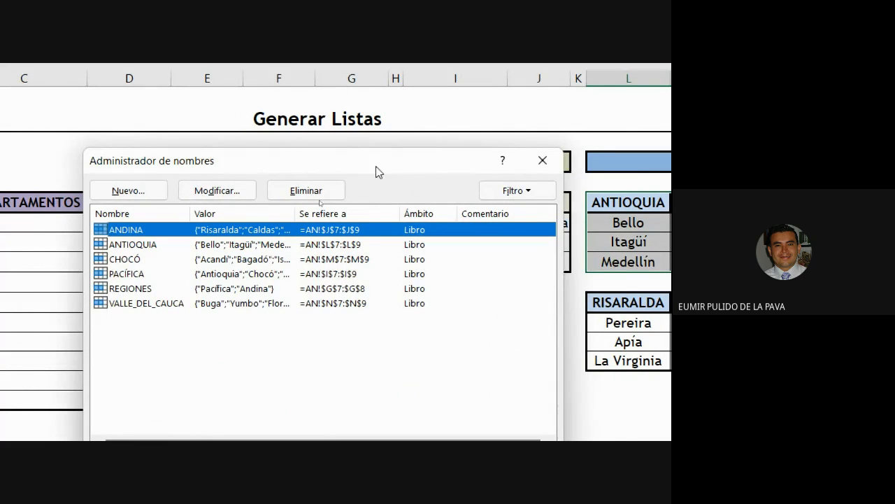
pyautogui.moveTo(375, 172); pyautogui.dragTo(513, 308)
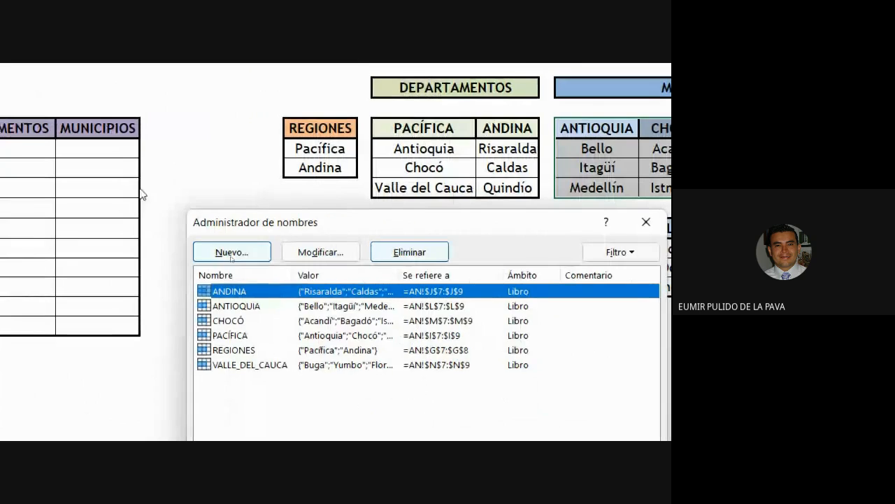
pyautogui.click(236, 368)
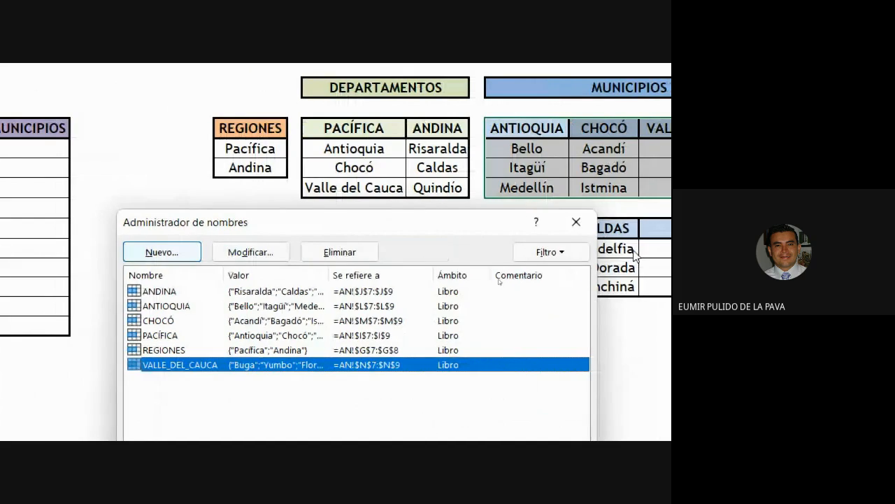
pyautogui.click(577, 222)
# Step: Start data validation for the REGIÓN cells B7:B16 and choose Lista as the allowed criterion
pyautogui.click(273, 148)
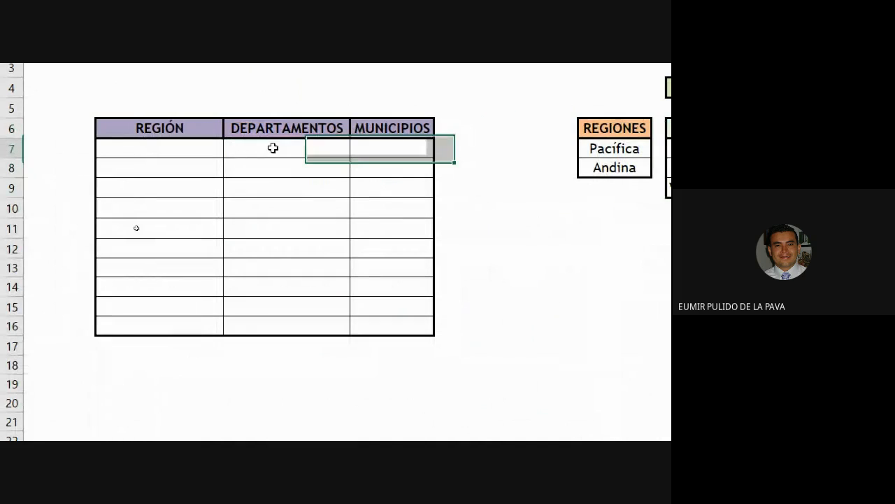
pyautogui.click(347, 170)
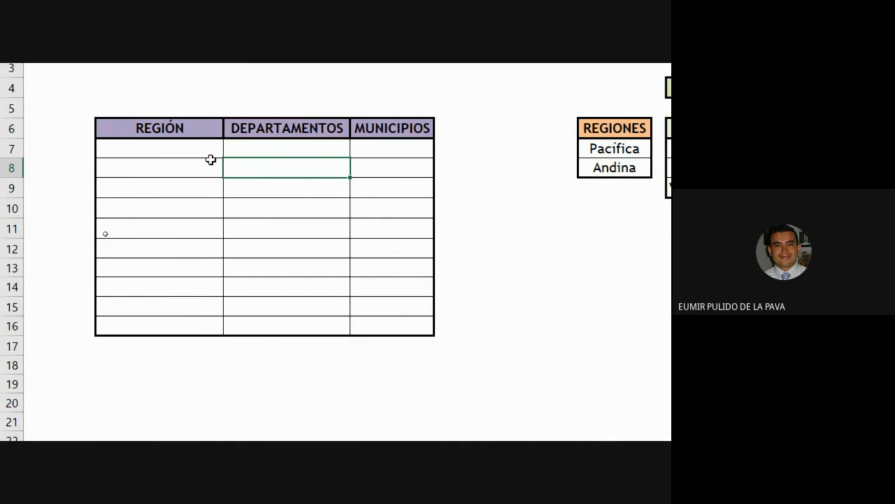
pyautogui.moveTo(204, 150); pyautogui.dragTo(186, 316)
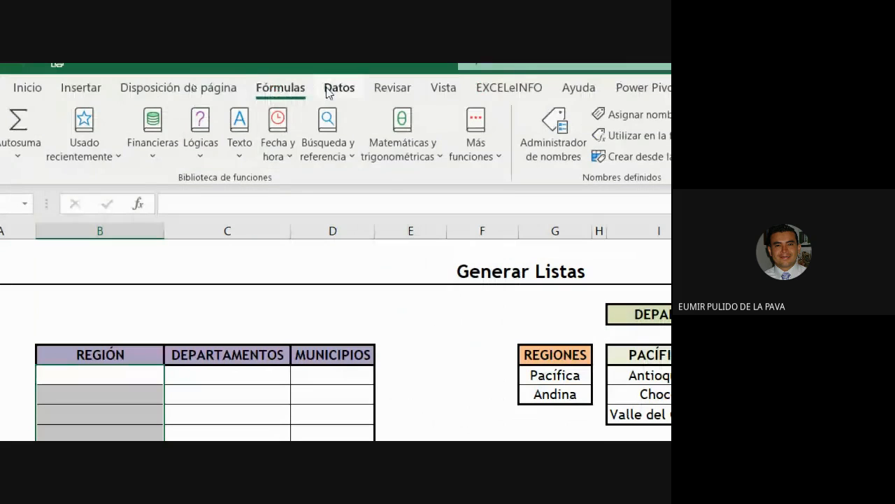
pyautogui.click(330, 91)
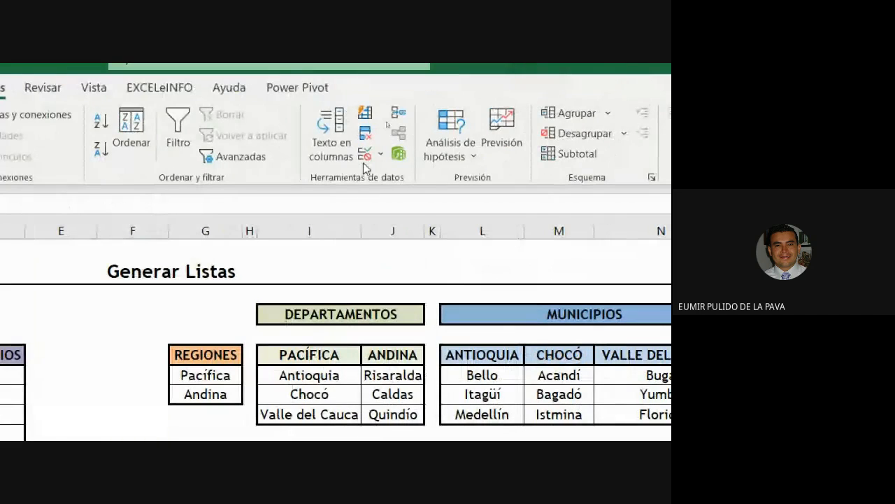
pyautogui.click(365, 155)
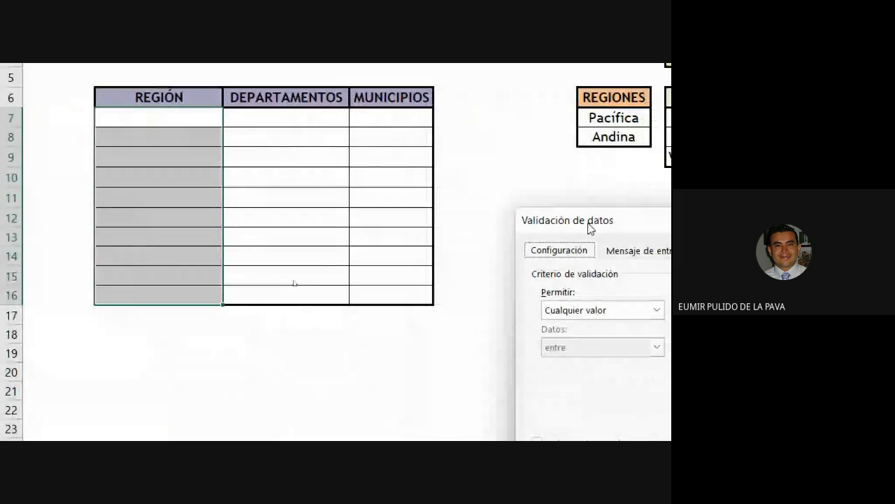
pyautogui.moveTo(590, 228); pyautogui.dragTo(428, 100)
pyautogui.click(454, 184)
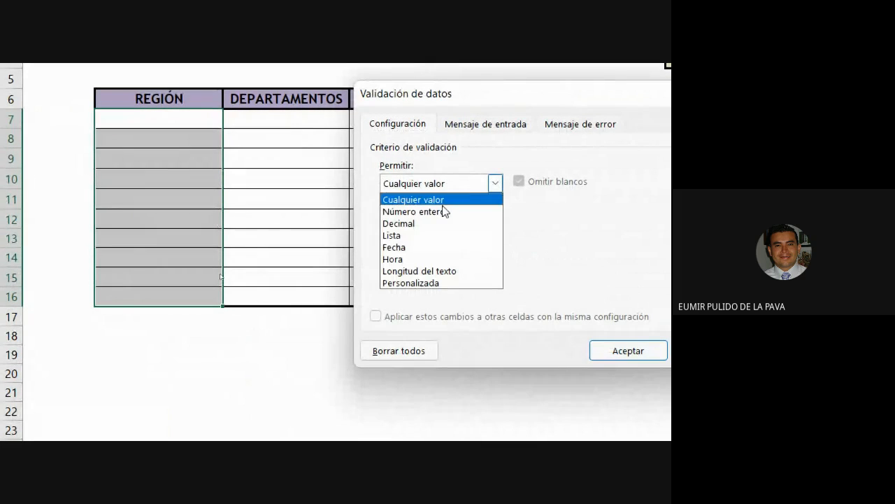
pyautogui.click(392, 236)
# Step: Set the REGIÓN validation list's source to =REGIONES and apply the rule
pyautogui.click(402, 258)
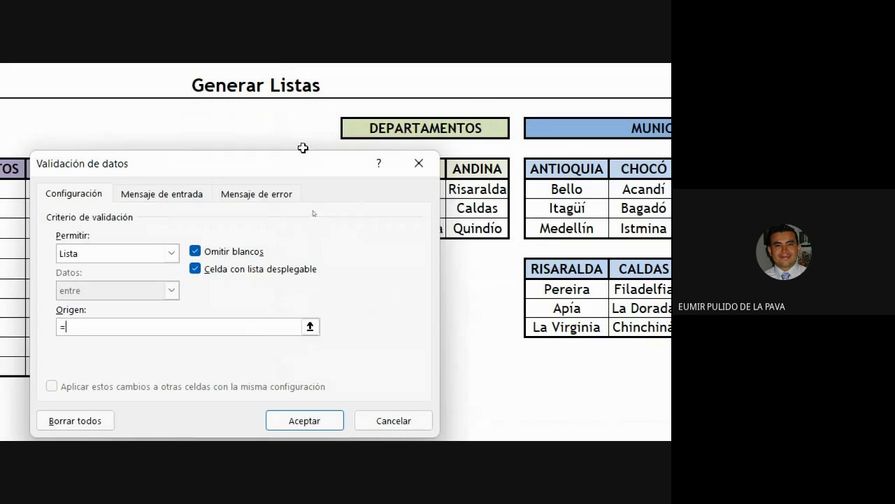
pyautogui.moveTo(293, 170); pyautogui.dragTo(288, 201)
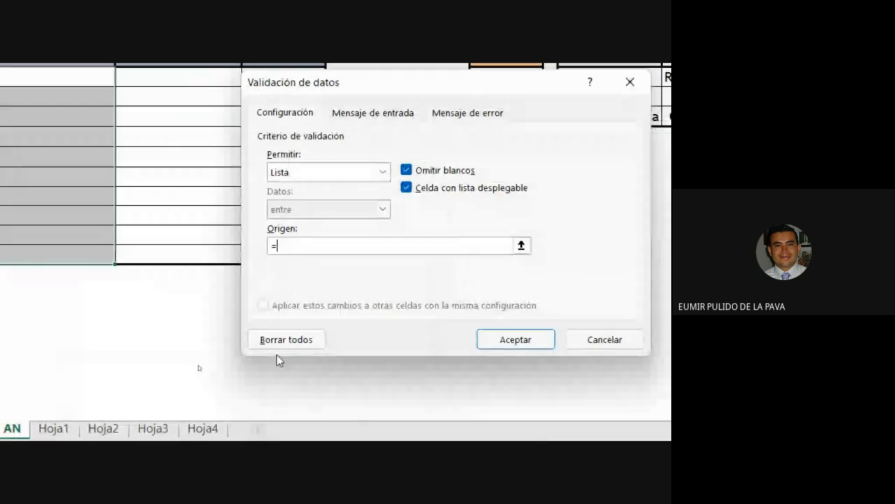
pyautogui.write('REGIONE')
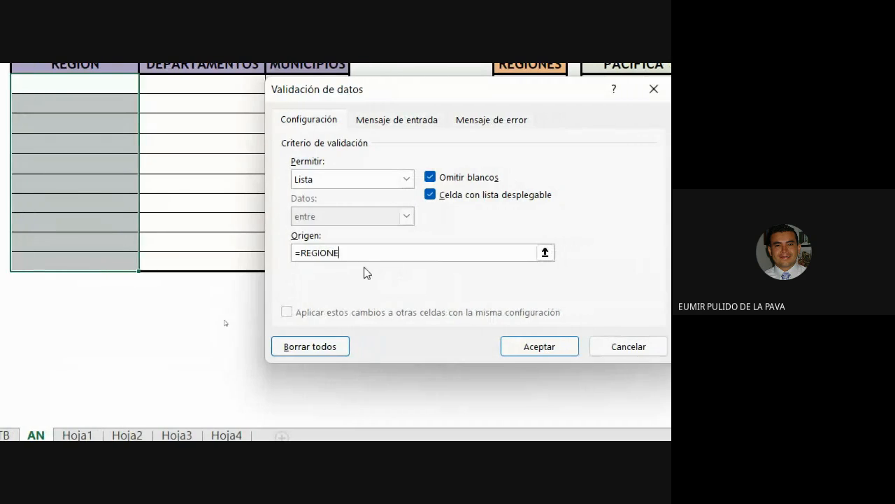
pyautogui.write('S')
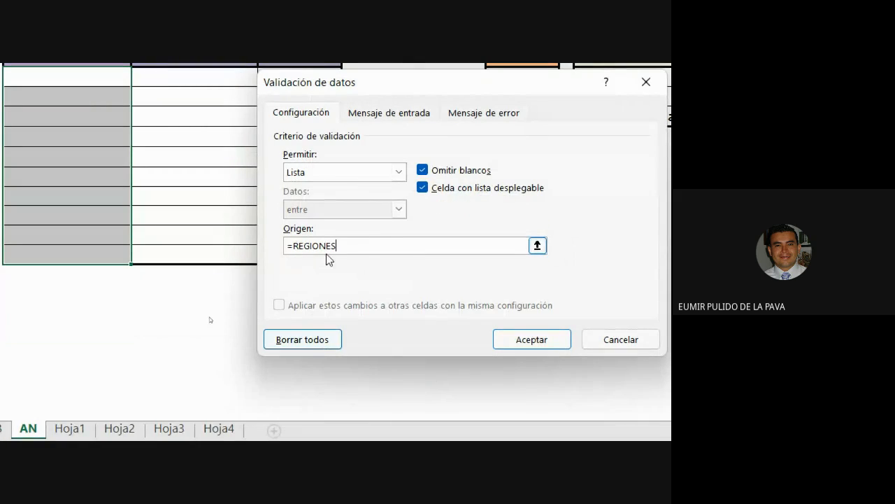
pyautogui.click(518, 336)
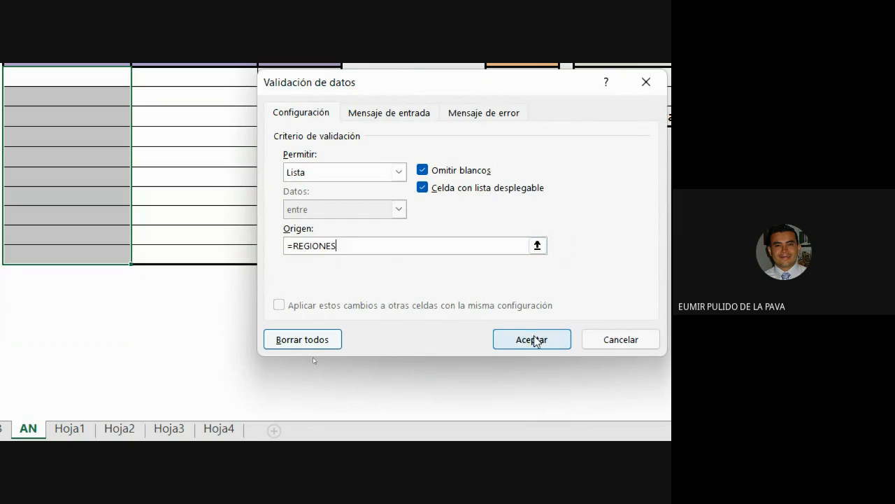
# Step: Check the drop-down list options in the REGIÓN cells B7, B8, B9 and B13 without choosing any
pyautogui.click(204, 202)
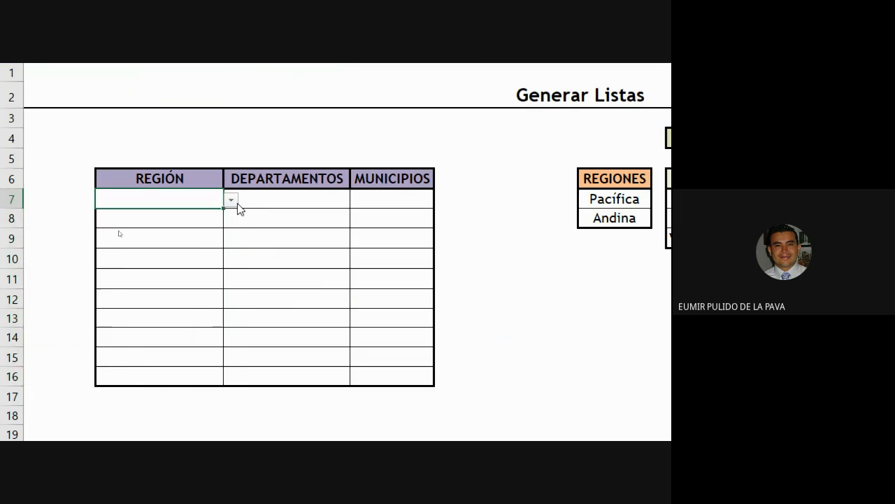
pyautogui.click(231, 201)
pyautogui.press('Escape')
pyautogui.click(203, 219)
pyautogui.click(231, 220)
pyautogui.press('Escape')
pyautogui.click(206, 238)
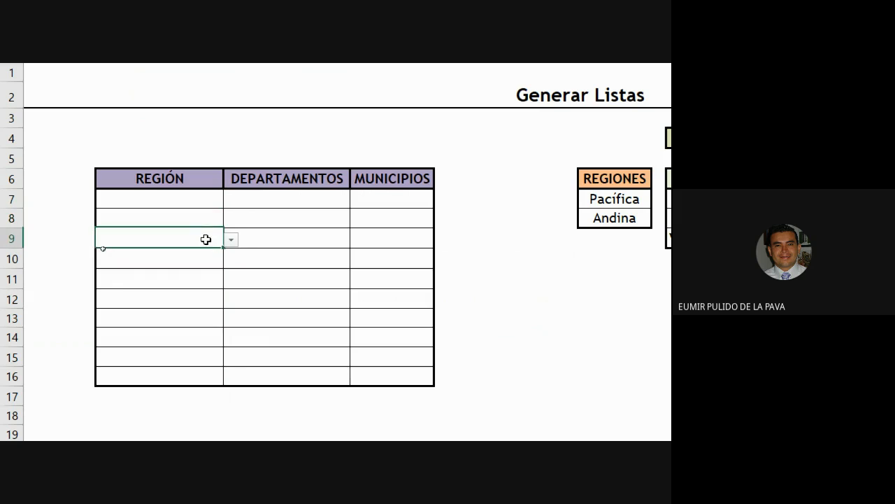
pyautogui.click(231, 240)
pyautogui.press('Escape')
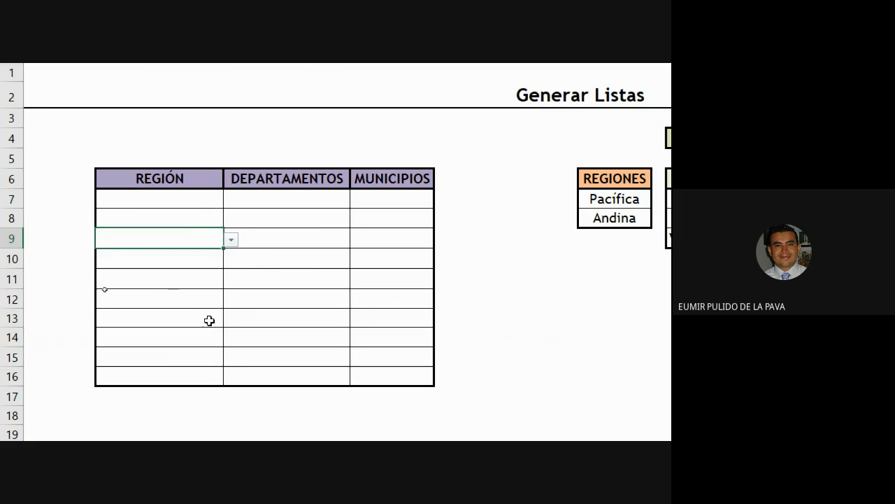
pyautogui.click(208, 319)
pyautogui.click(231, 319)
pyautogui.press('Escape')
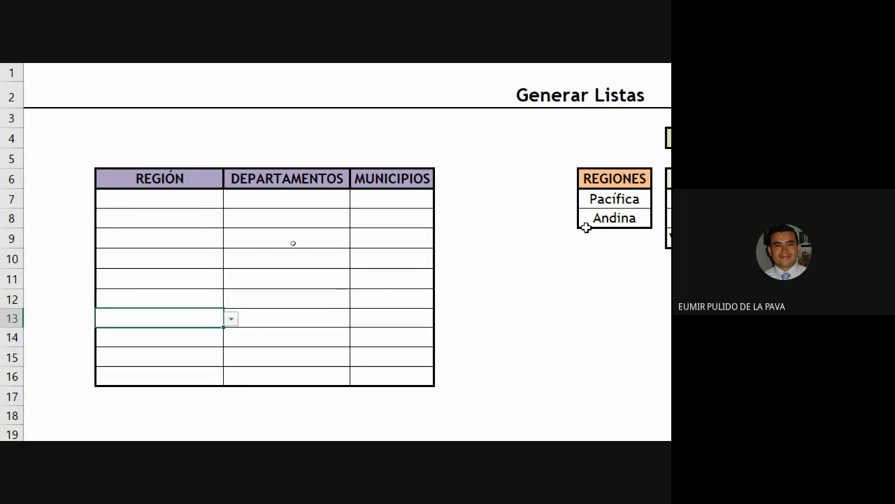
# Step: Choose Andina as the region in B7 and highlight the matching ANDINA departments in J7:J9
pyautogui.click(212, 202)
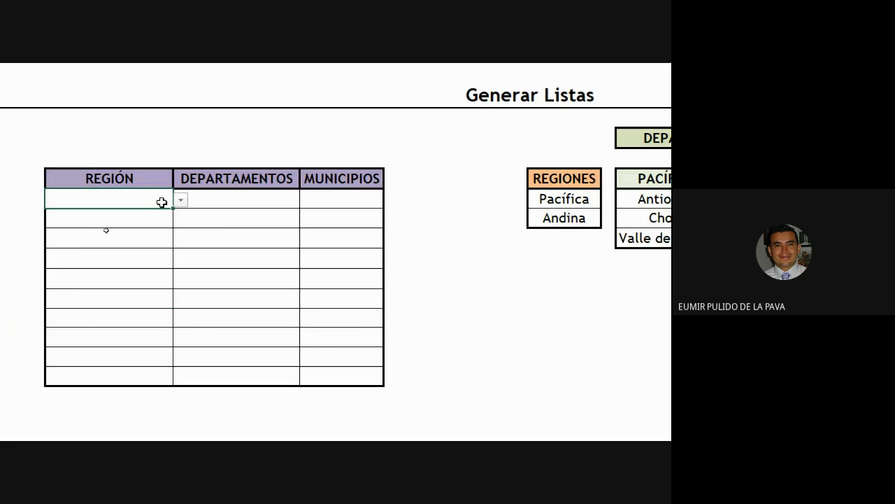
pyautogui.click(180, 201)
pyautogui.click(98, 227)
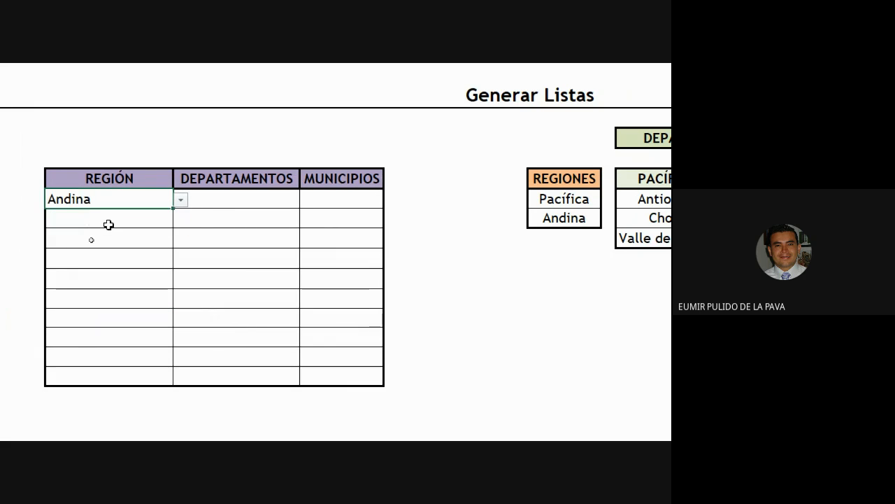
pyautogui.click(224, 203)
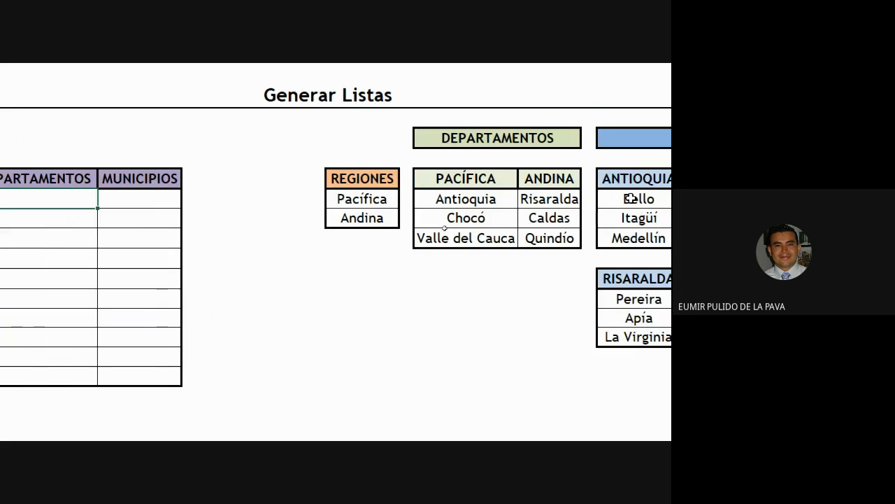
pyautogui.moveTo(515, 200); pyautogui.dragTo(510, 241)
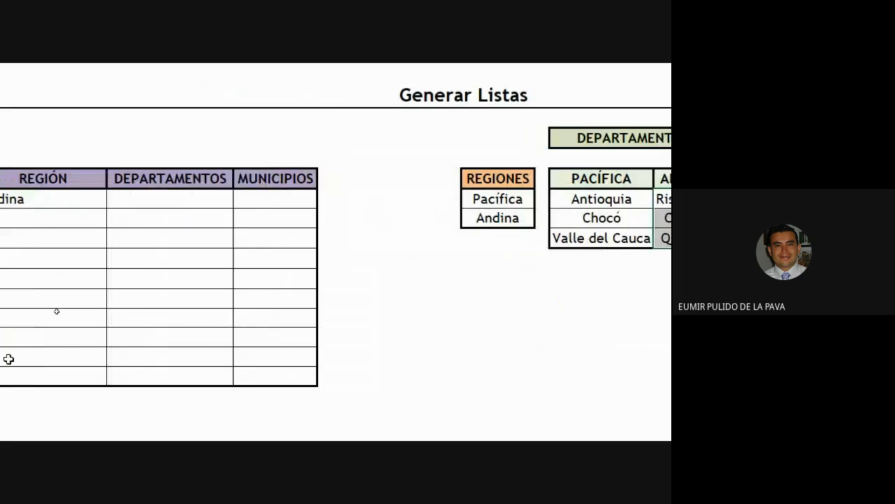
# Step: Try Pacífica in B7 against the PACÍFICA departments in I7:I9, and clear B7
pyautogui.click(111, 198)
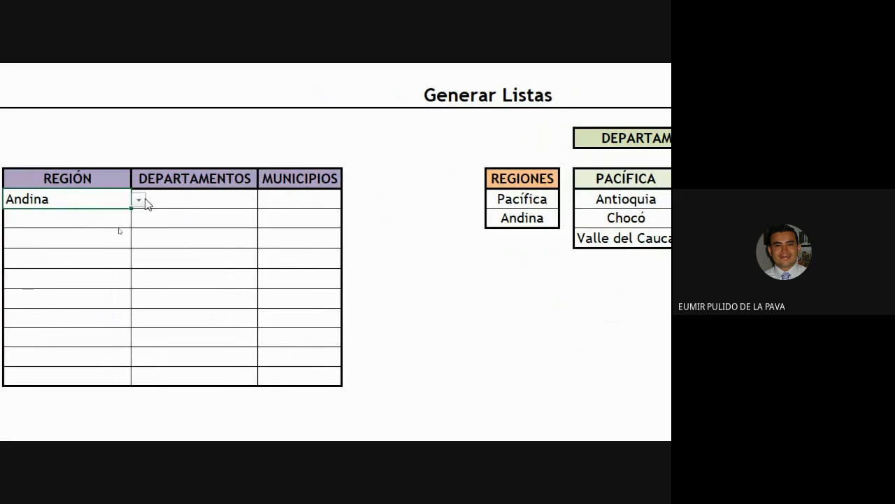
pyautogui.click(137, 200)
pyautogui.click(70, 225)
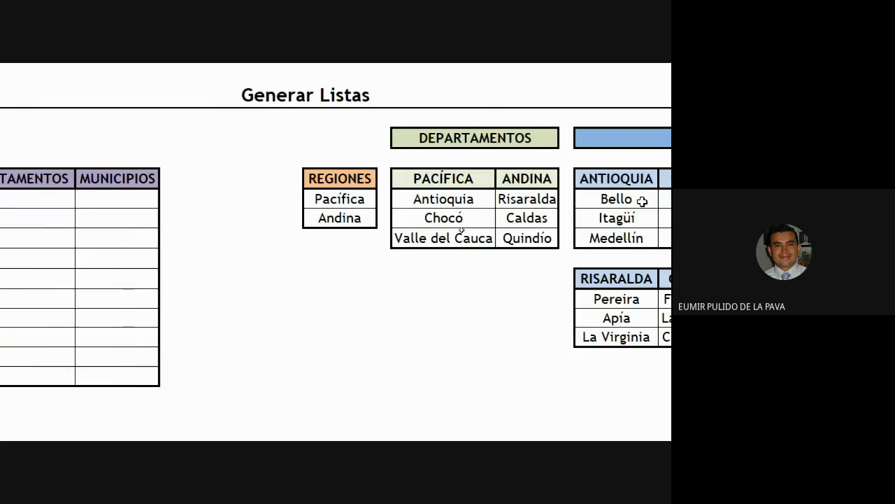
pyautogui.moveTo(411, 199); pyautogui.dragTo(424, 241)
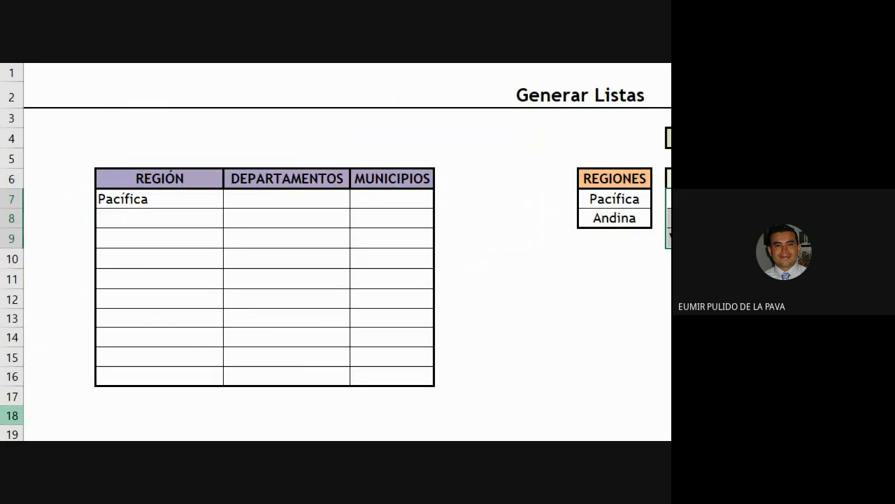
pyautogui.click(143, 200)
pyautogui.press('Delete')
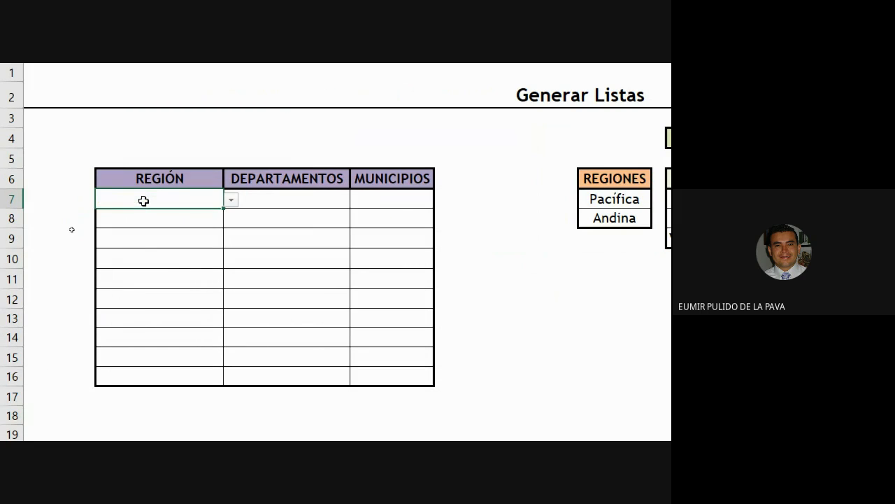
# Step: Start data validation for the DEPARTAMENTOS cells C7:C16 and choose Lista as the allowed criterion
pyautogui.click(268, 198)
pyautogui.moveTo(268, 198); pyautogui.dragTo(270, 372)
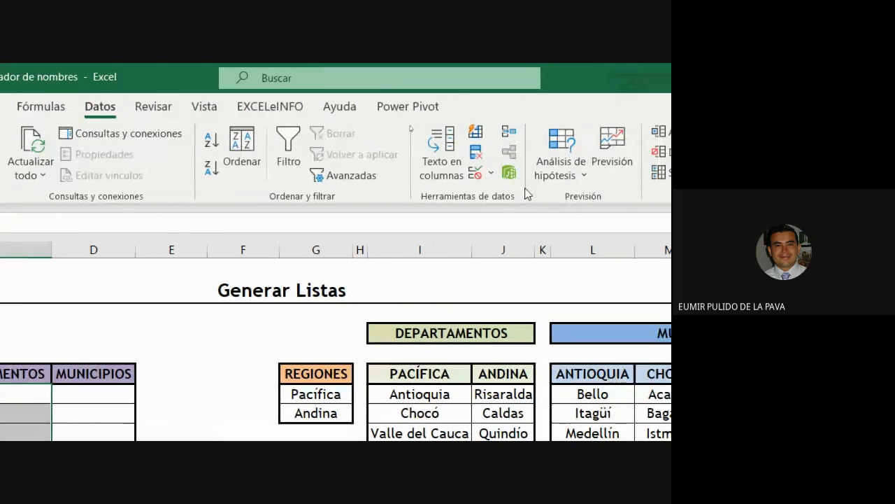
pyautogui.click(480, 177)
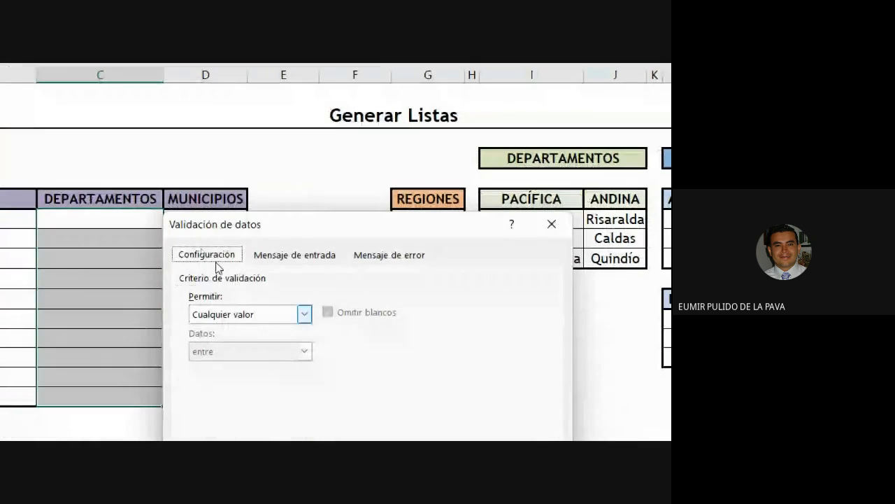
pyautogui.moveTo(222, 231); pyautogui.dragTo(248, 198)
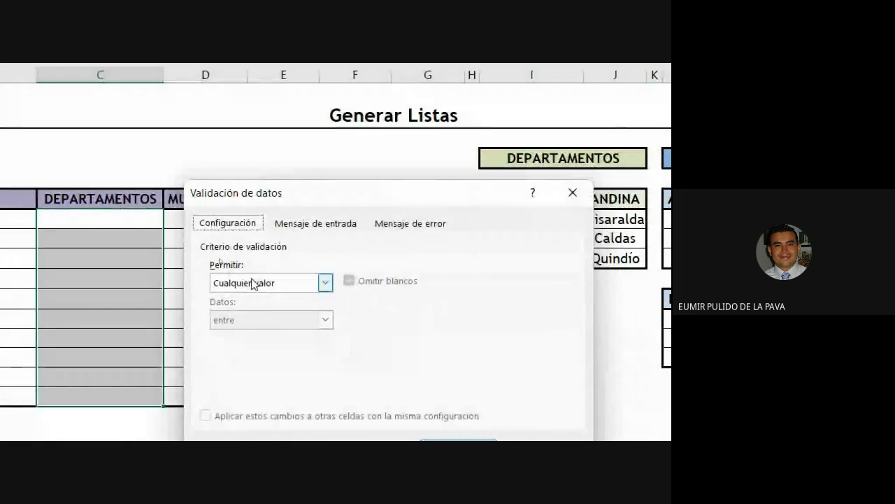
pyautogui.click(250, 282)
pyautogui.click(250, 335)
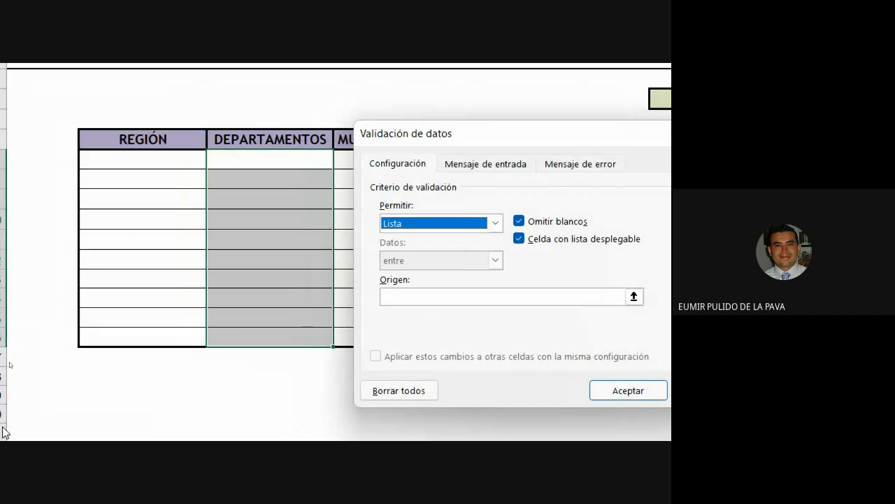
# Step: Begin the DEPARTAMENTOS list's source formula as =INDIRECTO($B$7 and enlarge the screen with the magnifier
pyautogui.click(409, 295)
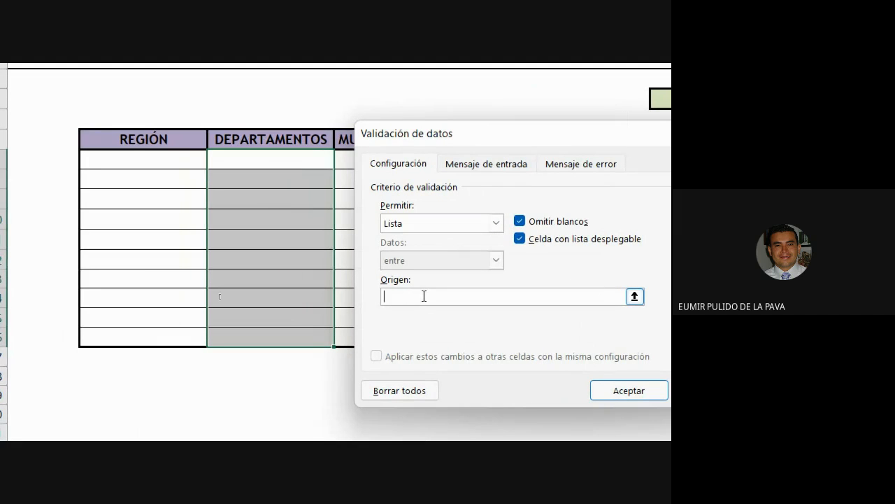
pyautogui.write('=INDI')
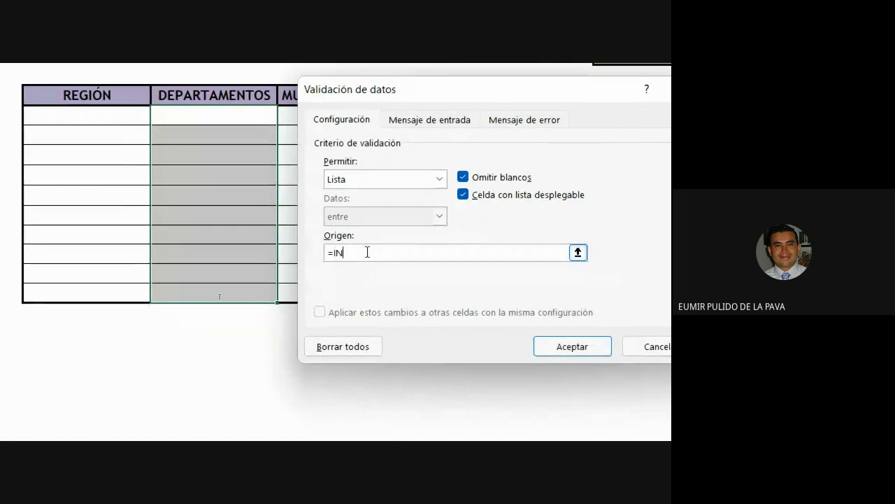
pyautogui.write('RECTO(')
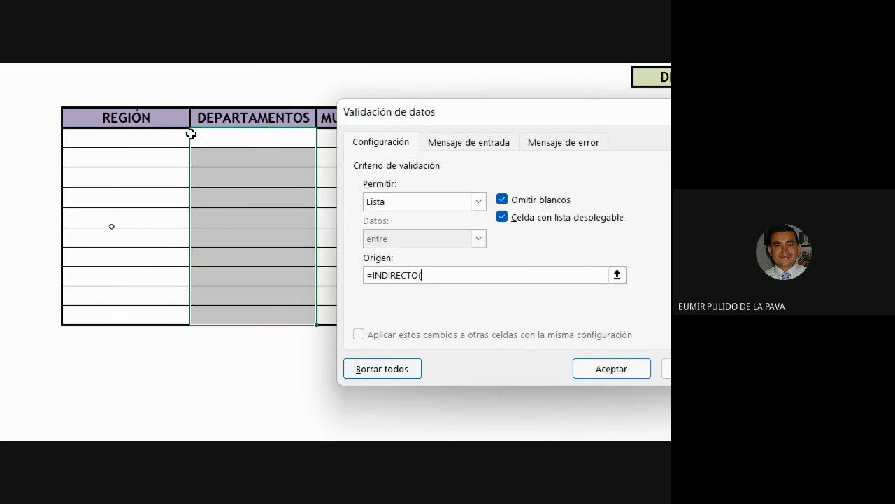
pyautogui.click(131, 139)
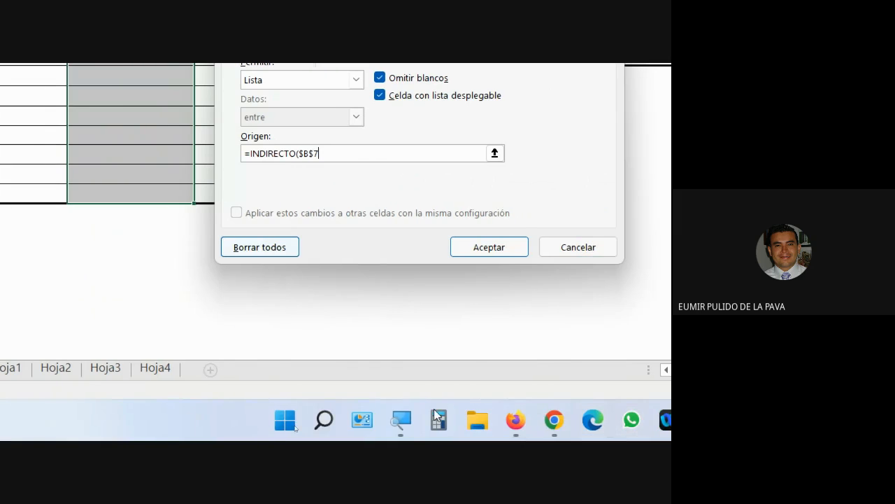
pyautogui.click(408, 428)
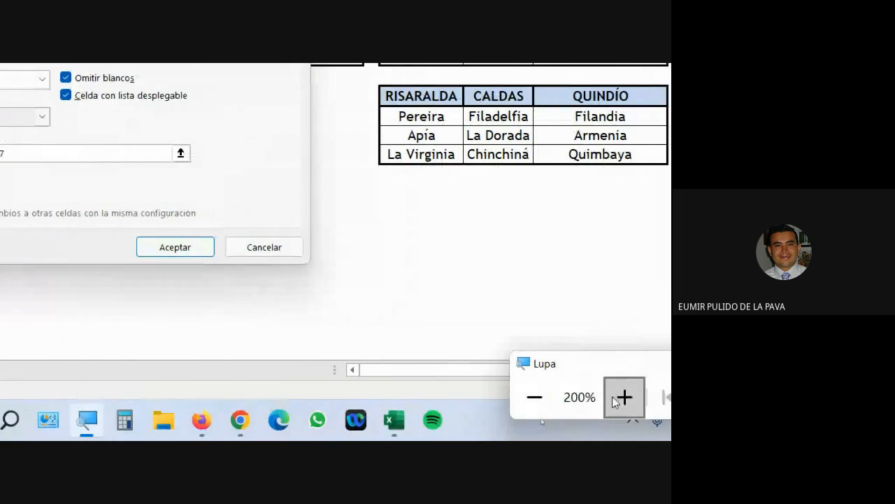
pyautogui.click(624, 396)
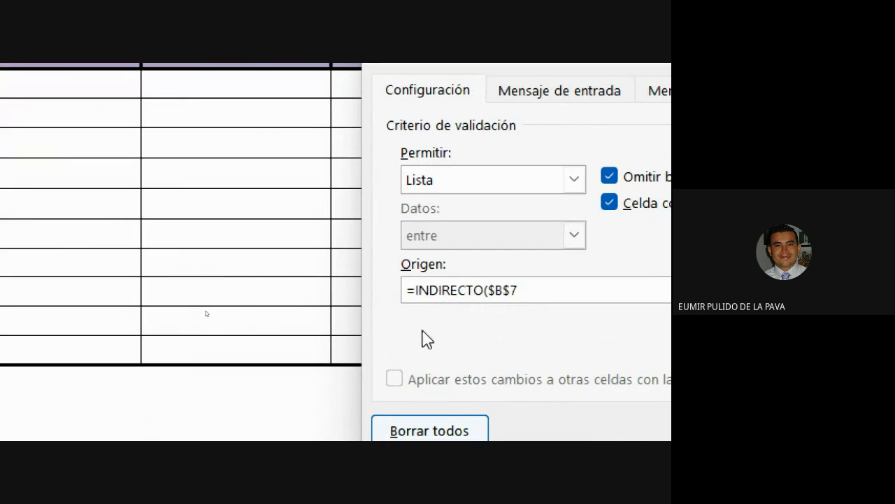
# Step: Make the row reference relative, complete the source as =INDIRECTO($B7), and apply the validation rule
pyautogui.click(516, 290)
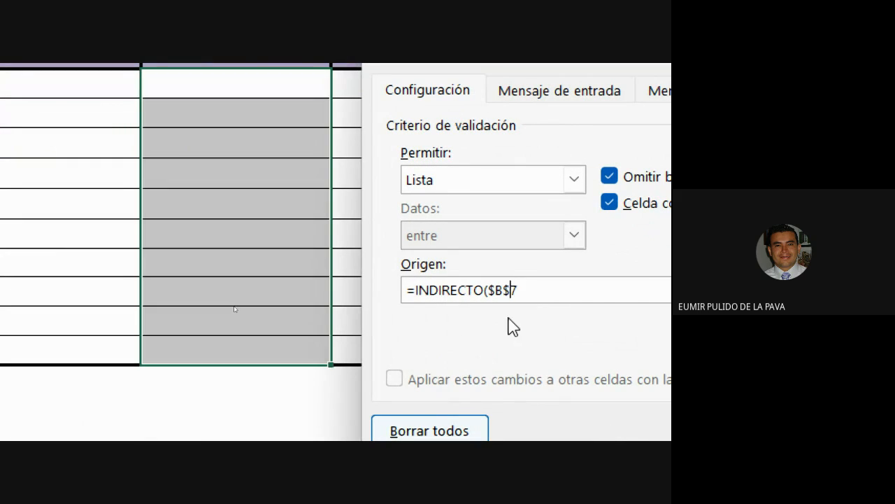
pyautogui.press('Left')
pyautogui.press('BackSpace')
pyautogui.write(')')
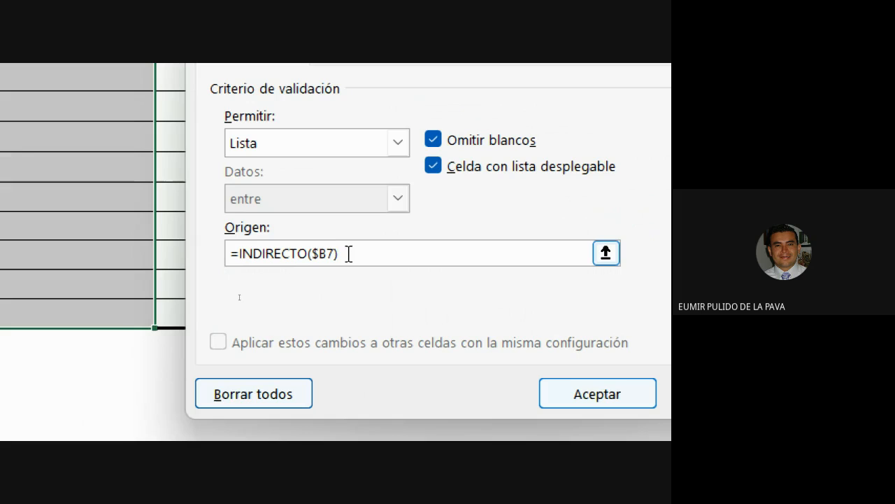
pyautogui.click(574, 394)
pyautogui.moveTo(503, 276); pyautogui.dragTo(232, 268)
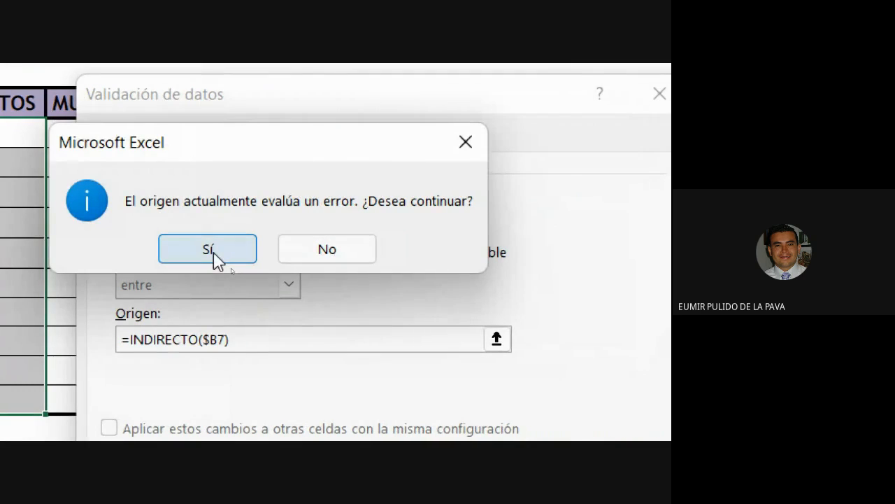
pyautogui.click(214, 255)
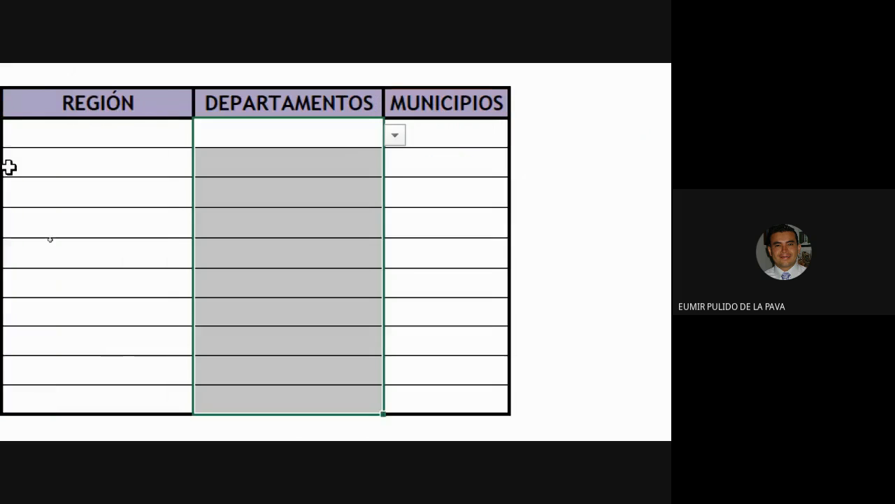
# Step: Check that the DEPARTAMENTOS cells C7 to C11 each offer a drop-down list
pyautogui.click(340, 142)
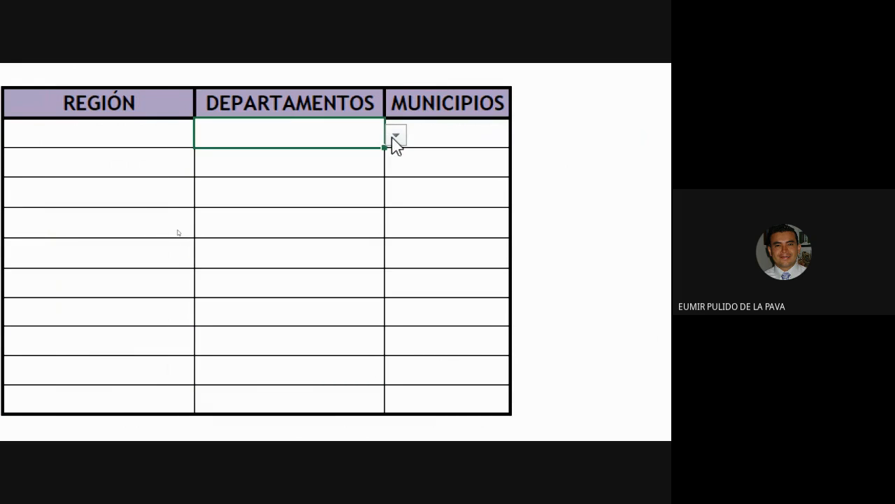
pyautogui.click(353, 161)
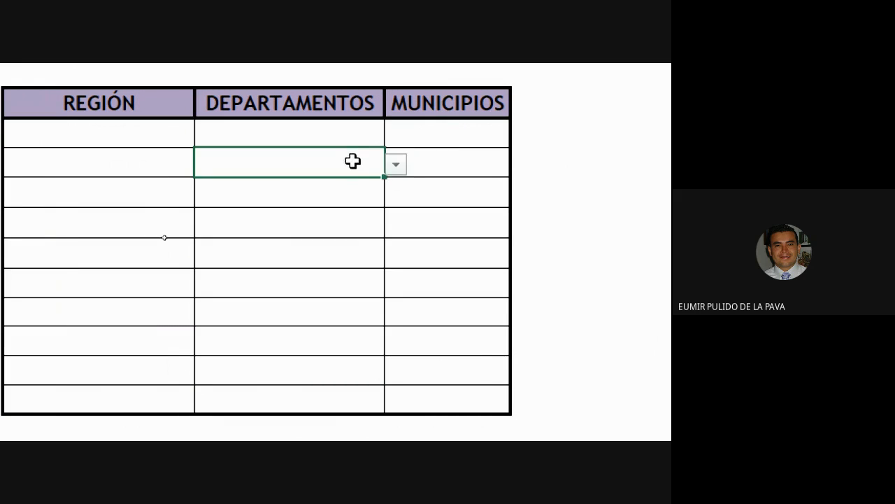
pyautogui.click(326, 194)
pyautogui.click(338, 230)
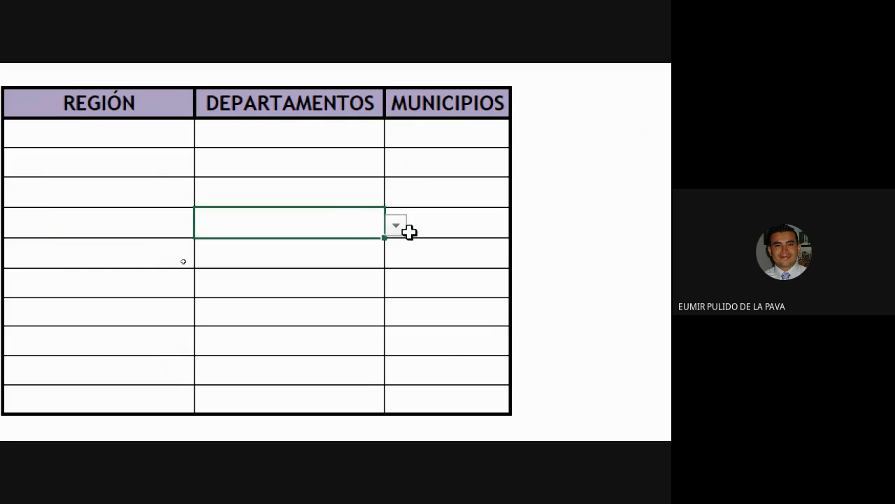
pyautogui.click(332, 256)
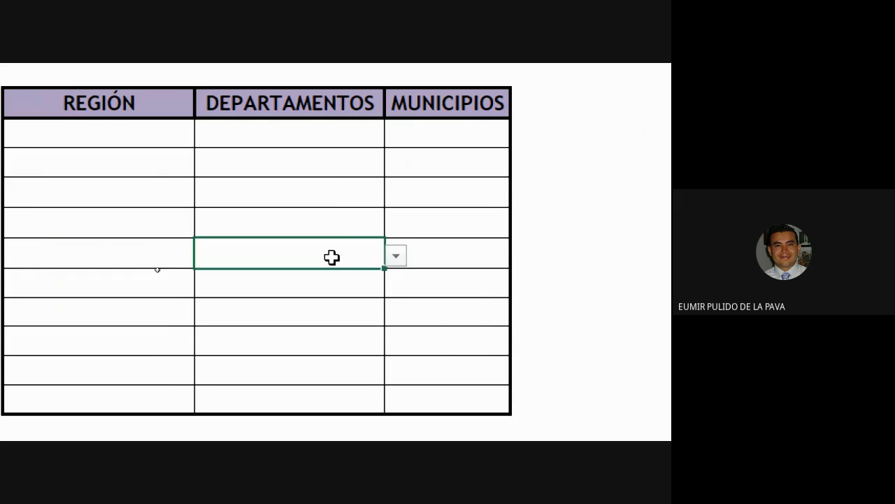
# Step: Choose Andina as the region in B7 and view the dependent department list in C7
pyautogui.click(144, 146)
pyautogui.click(209, 136)
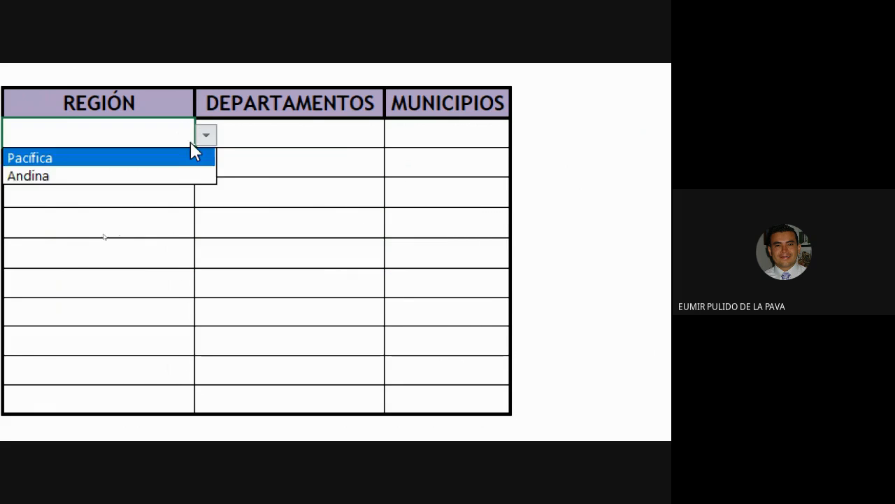
pyautogui.click(116, 186)
pyautogui.click(338, 137)
pyautogui.click(396, 136)
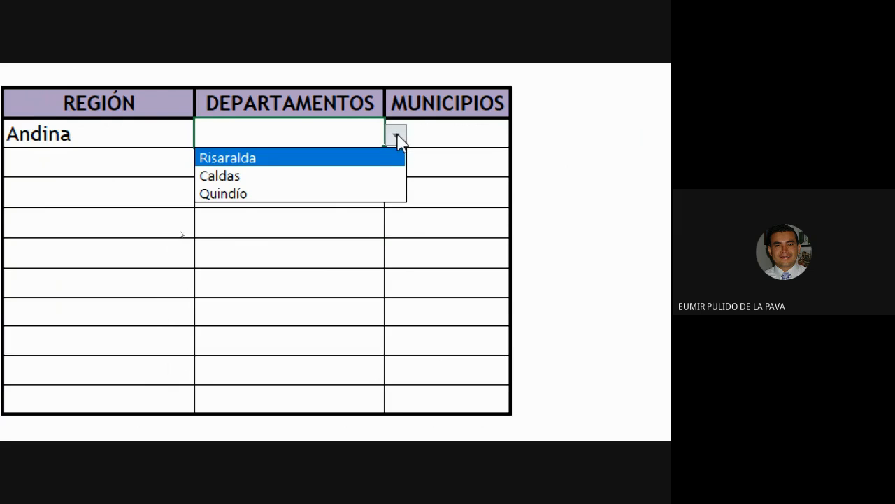
# Step: Set the region in B7 to Pacífica and view the dependent department options in C7
pyautogui.click(147, 144)
pyautogui.click(207, 143)
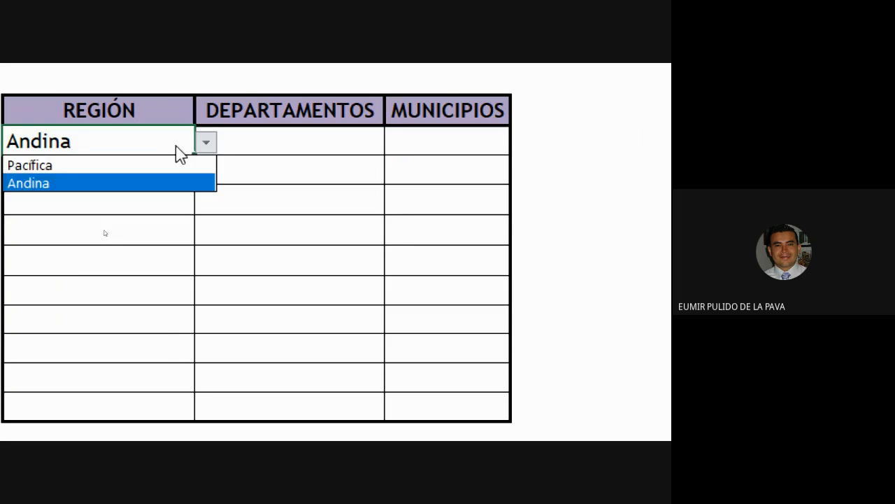
pyautogui.click(184, 163)
pyautogui.click(370, 147)
pyautogui.click(396, 143)
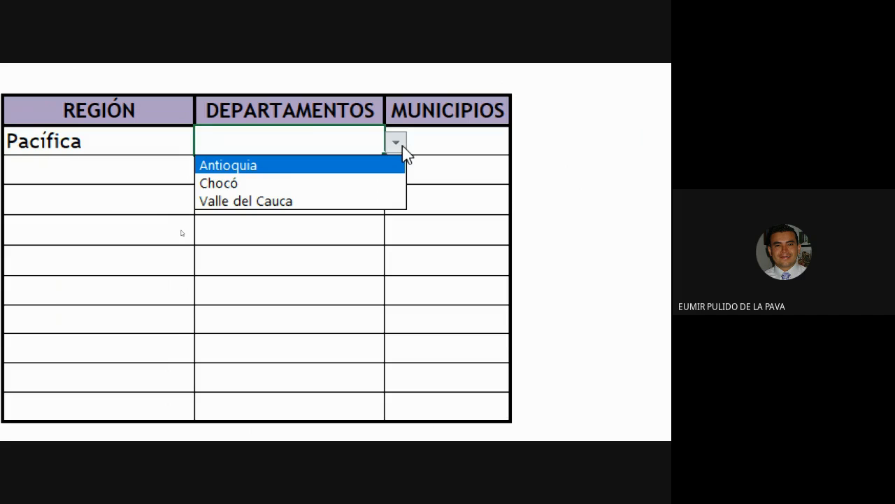
pyautogui.click(405, 145)
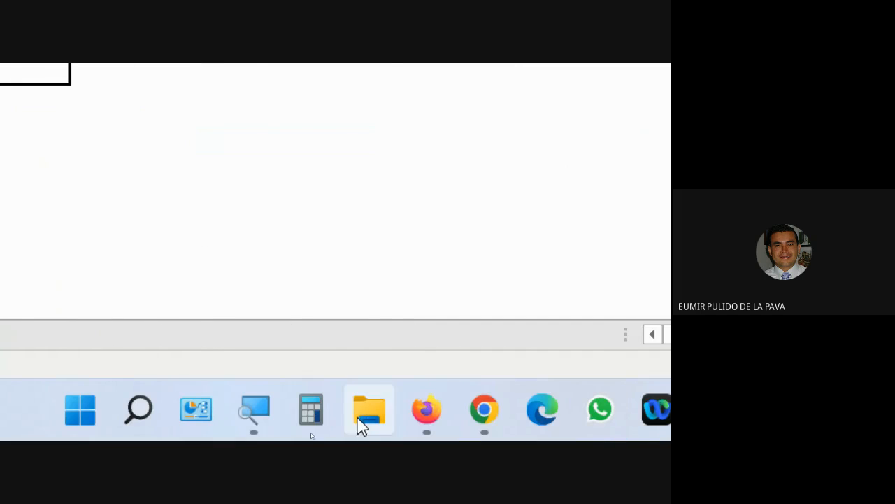
# Step: Reduce the Magnifier zoom to 100% and switch to the Google Meet call in Chrome
pyautogui.click(254, 409)
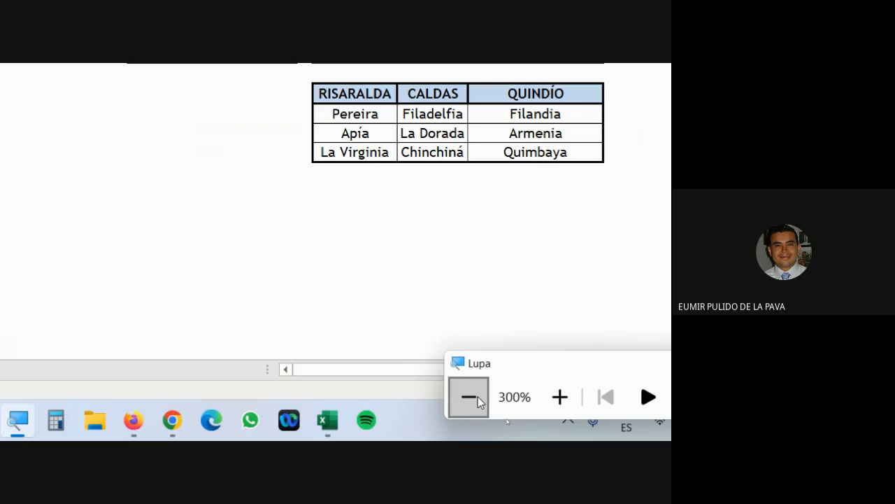
pyautogui.click(480, 400)
pyautogui.click(480, 401)
pyautogui.moveTo(355, 430)
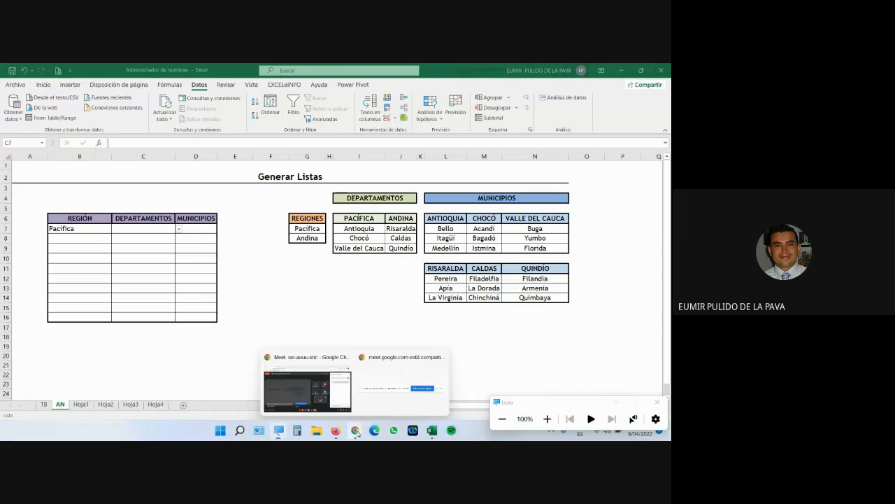
pyautogui.click(323, 391)
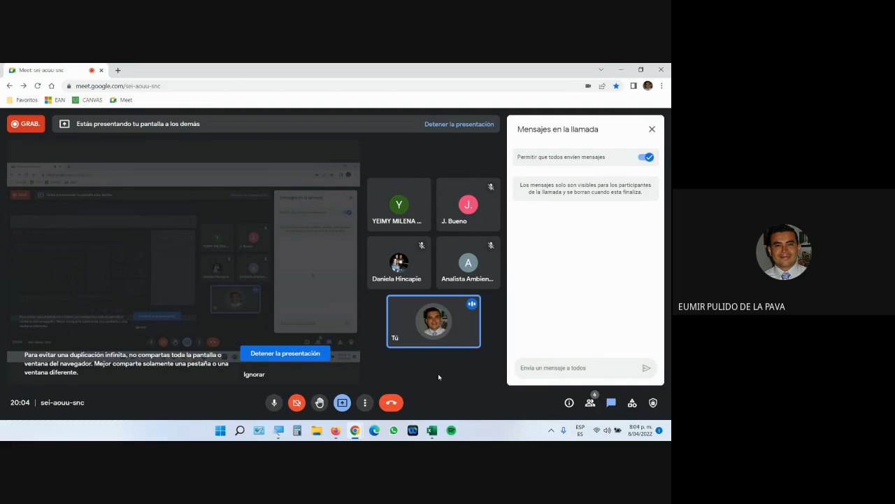
# Step: Switch to the course guide PDF in Firefox and read section E on Funciones de Búsqueda y Referencia, including its required files
pyautogui.click(336, 430)
pyautogui.click(241, 67)
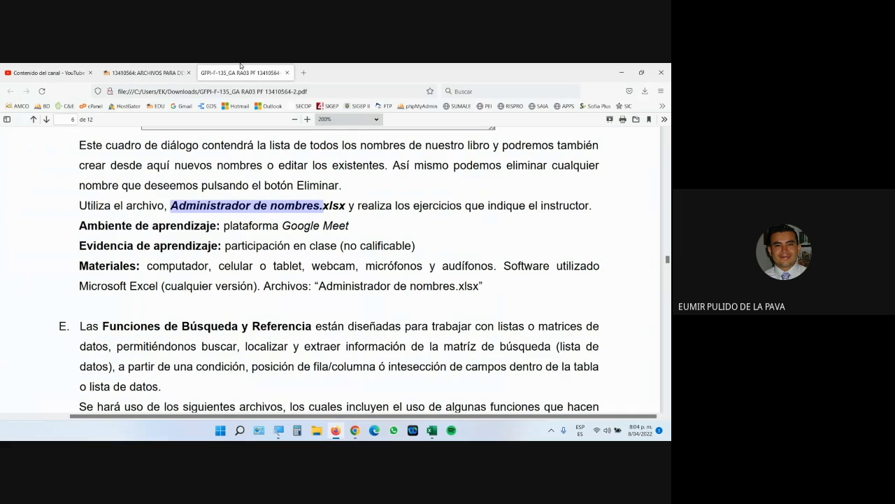
pyautogui.scroll(-3, 336, 280)
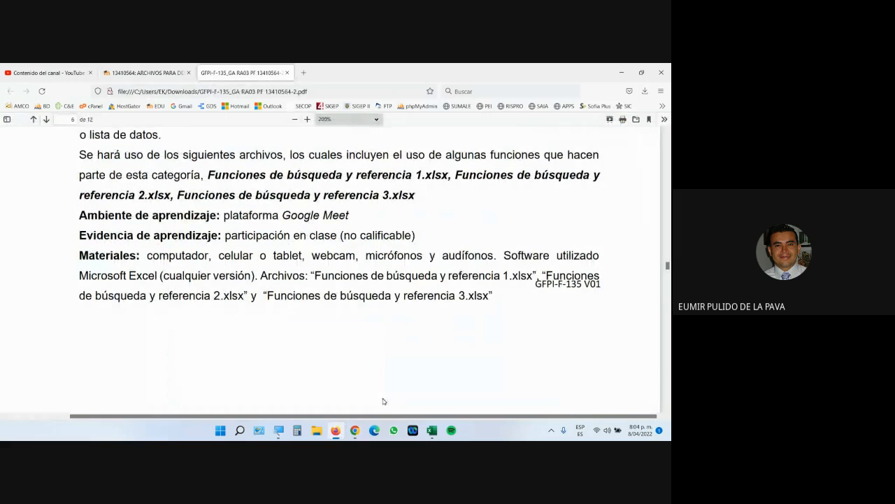
# Step: Return to the Google Meet call in Chrome and stop presenting the screen
pyautogui.moveTo(343, 420)
pyautogui.click(312, 391)
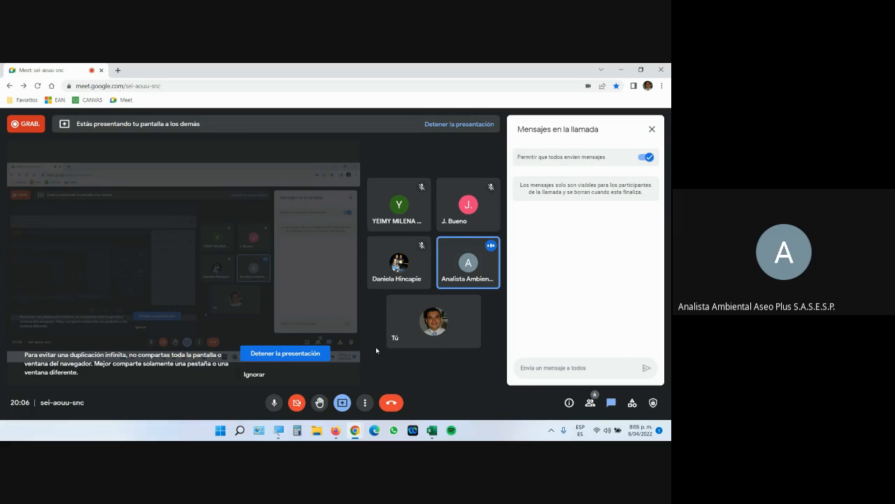
pyautogui.click(309, 357)
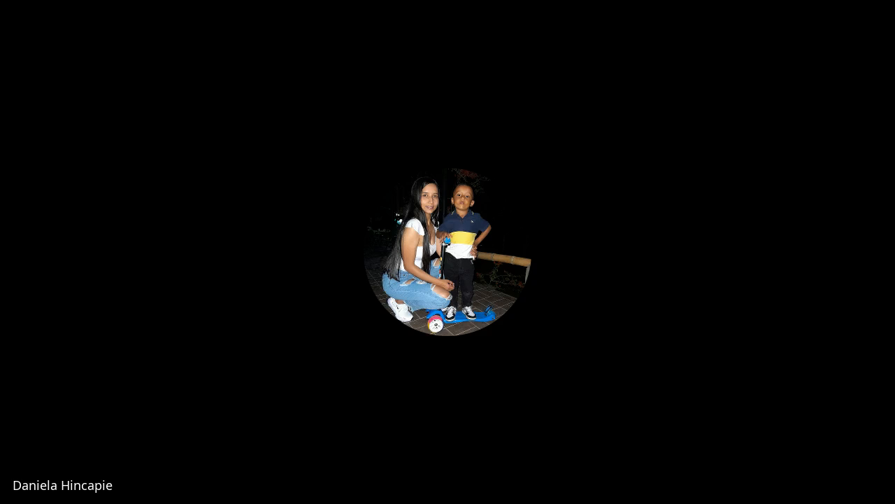